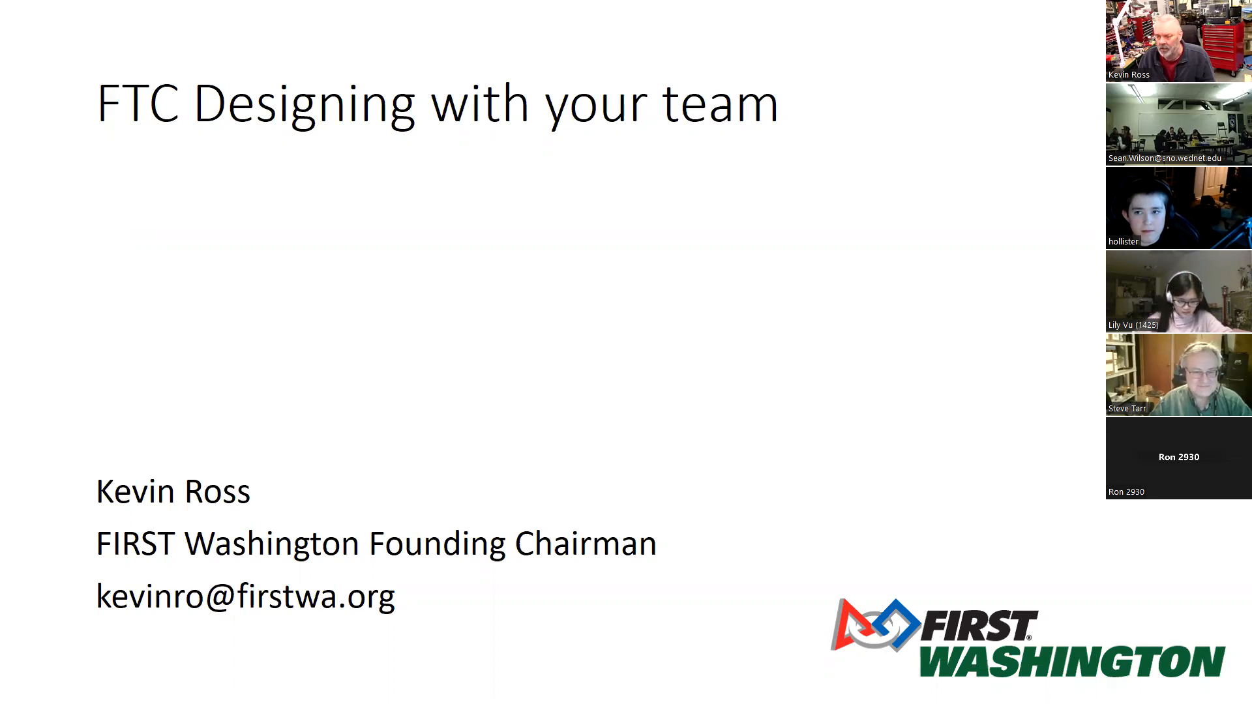
Step: Switch to PowerPoint and look through slides 5 to 11 of the OnshapeWithYourTeam presentation
key("alt+Tab")
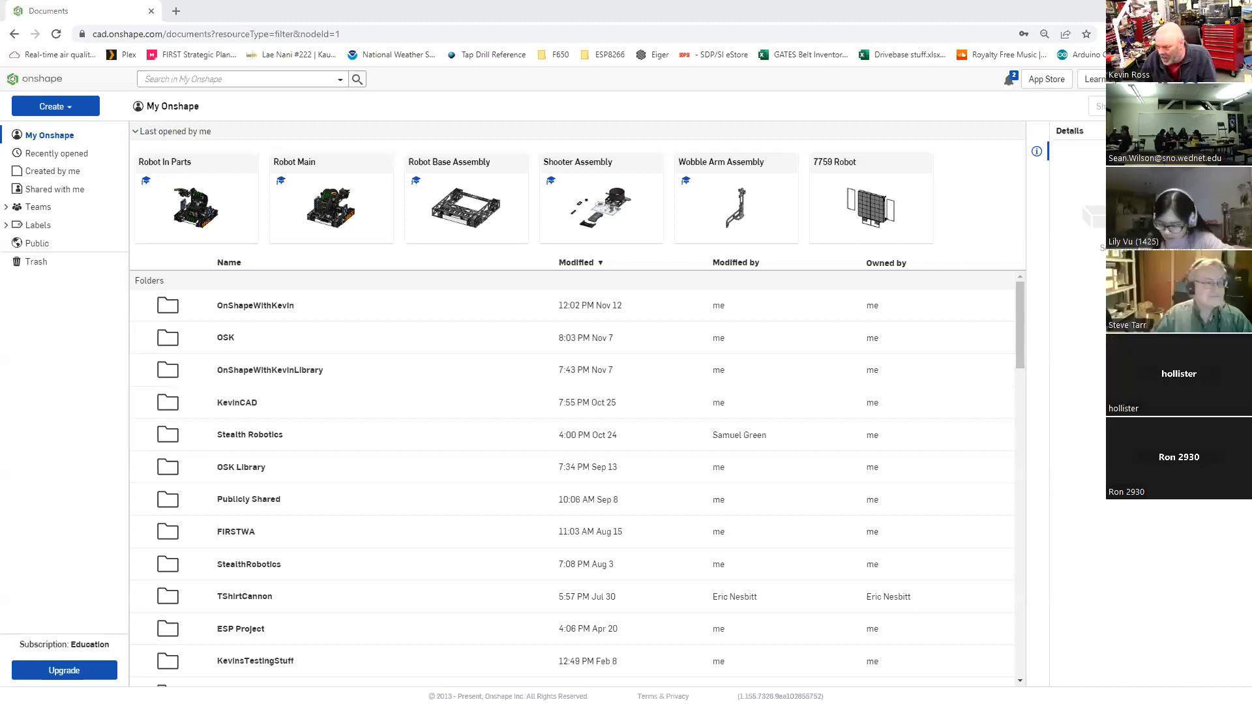
key("alt+Tab")
left_click(136, 447)
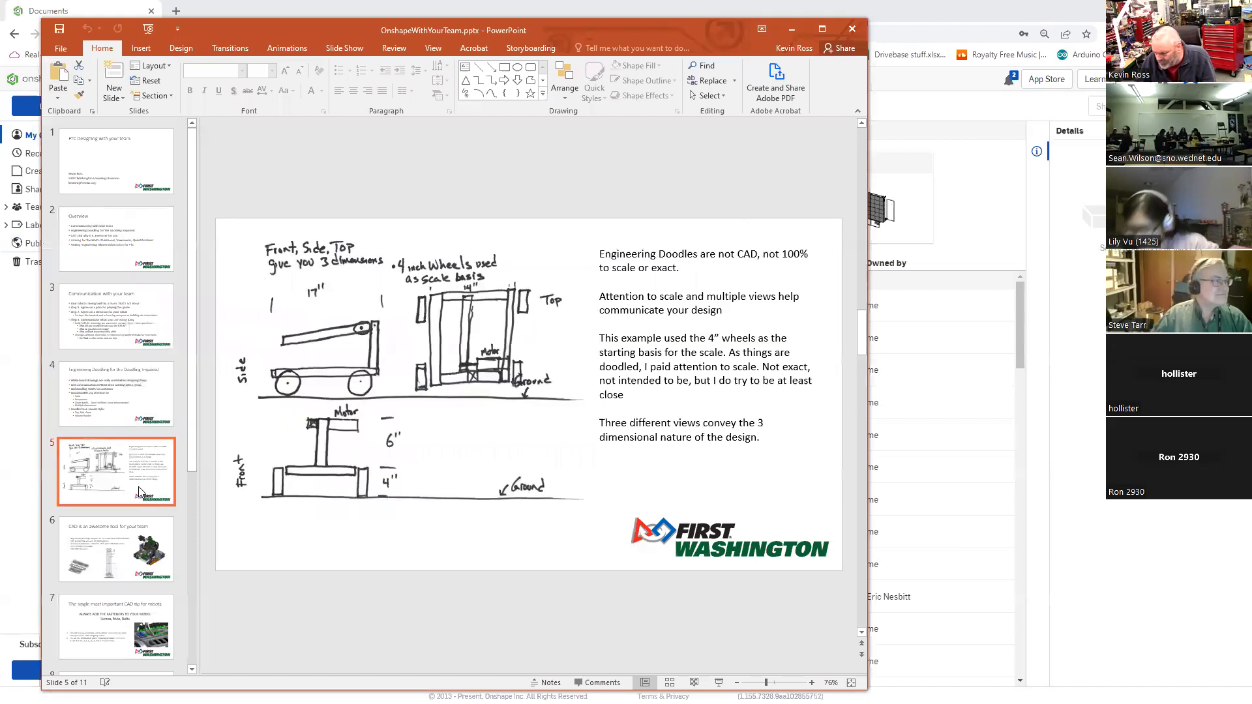
left_click(124, 548)
left_click(121, 638)
scroll(120, 638, "down", 3)
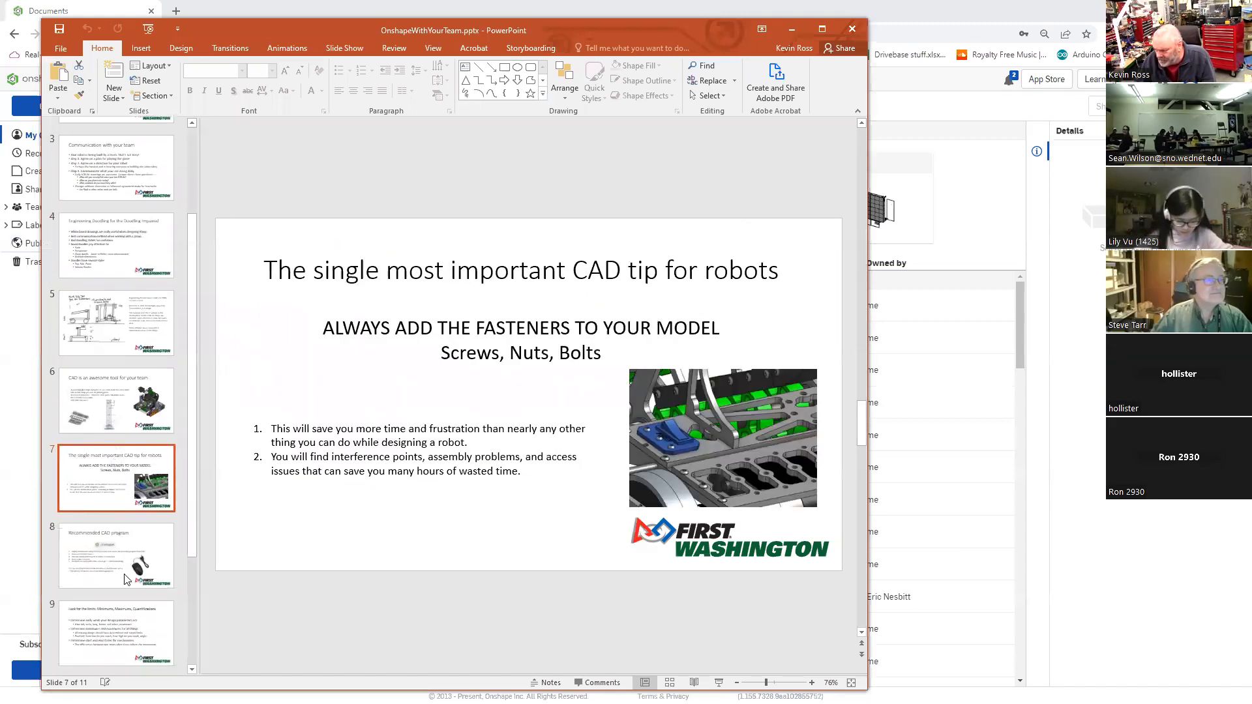
left_click(113, 412)
left_click(117, 483)
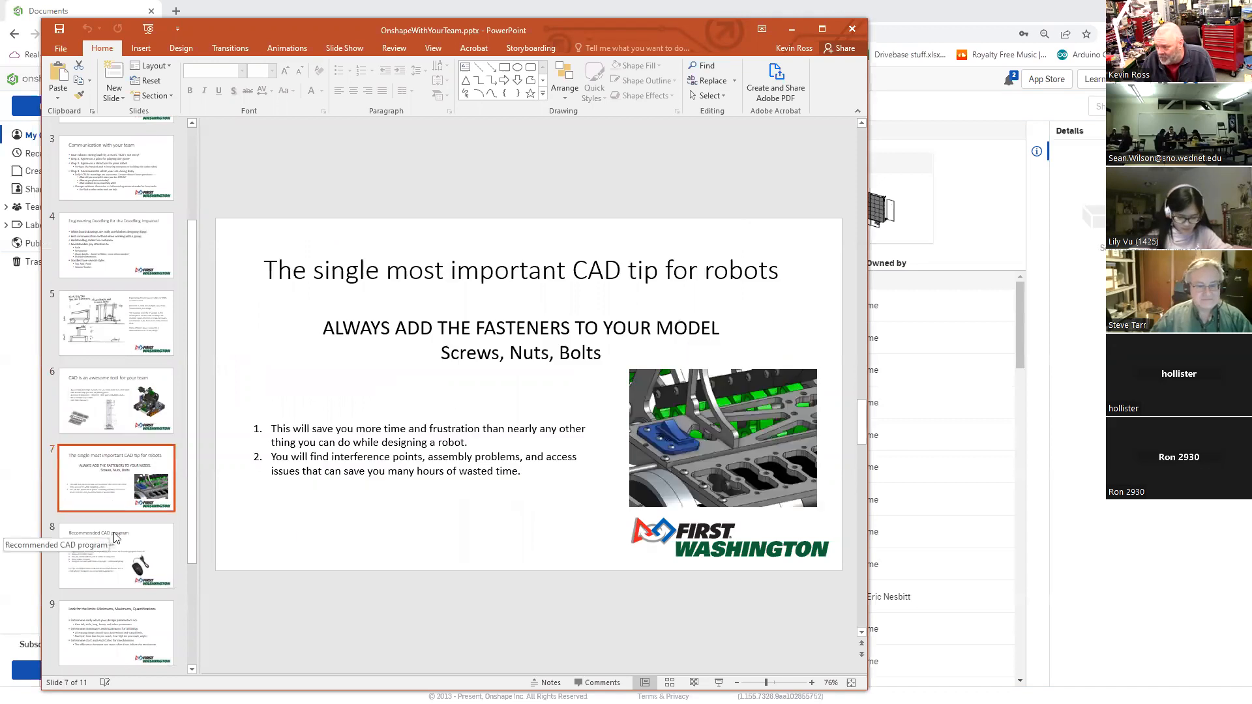
left_click(117, 577)
left_click(127, 636)
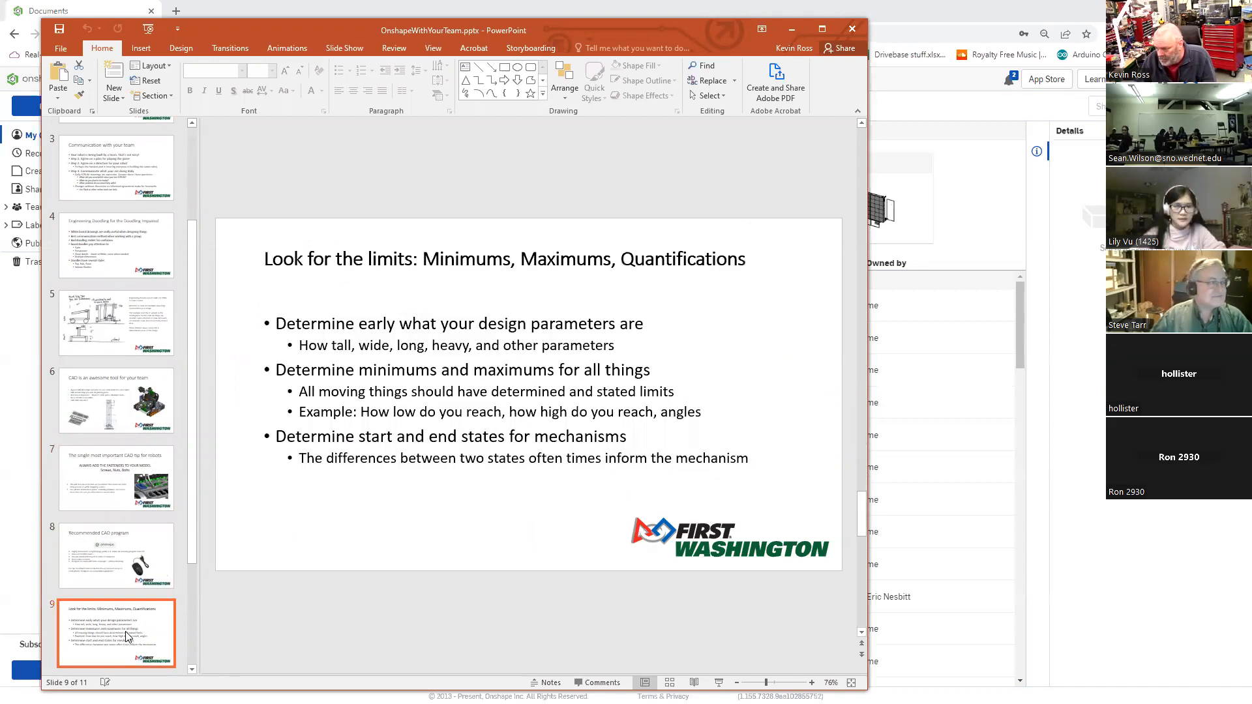
scroll(127, 638, "down", 2)
left_click(126, 629)
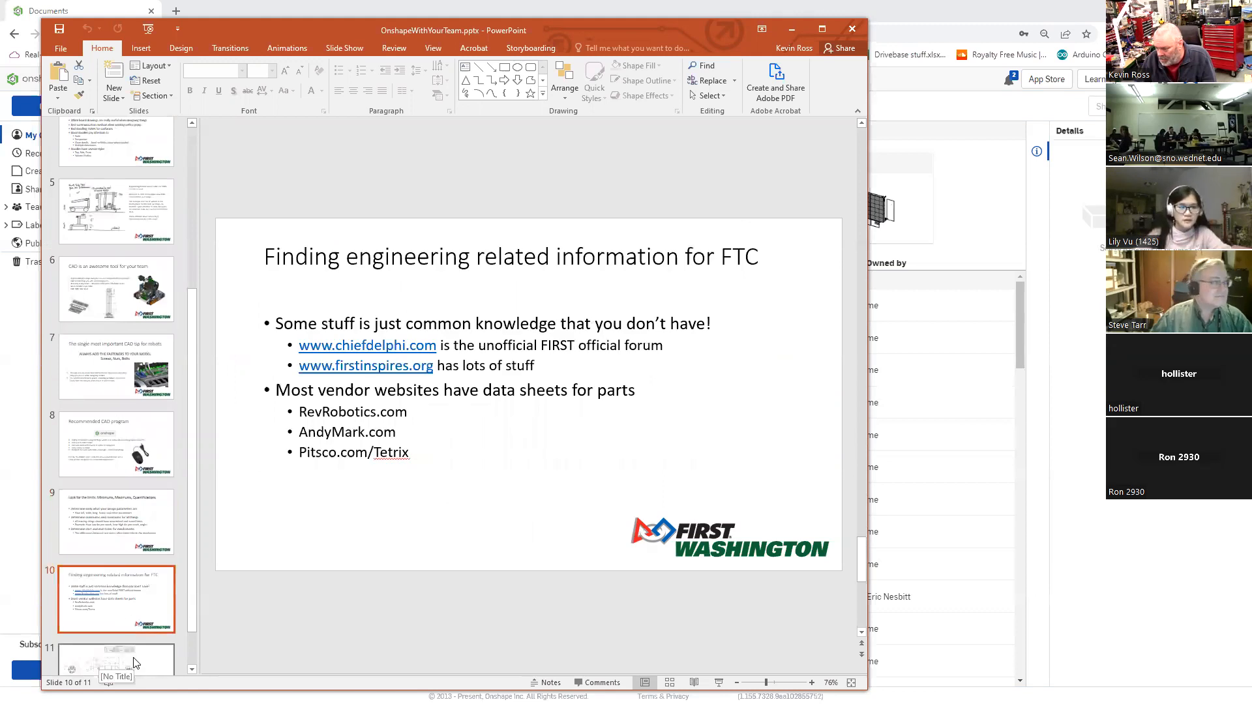
scroll(135, 656, "down", 1)
left_click(137, 638)
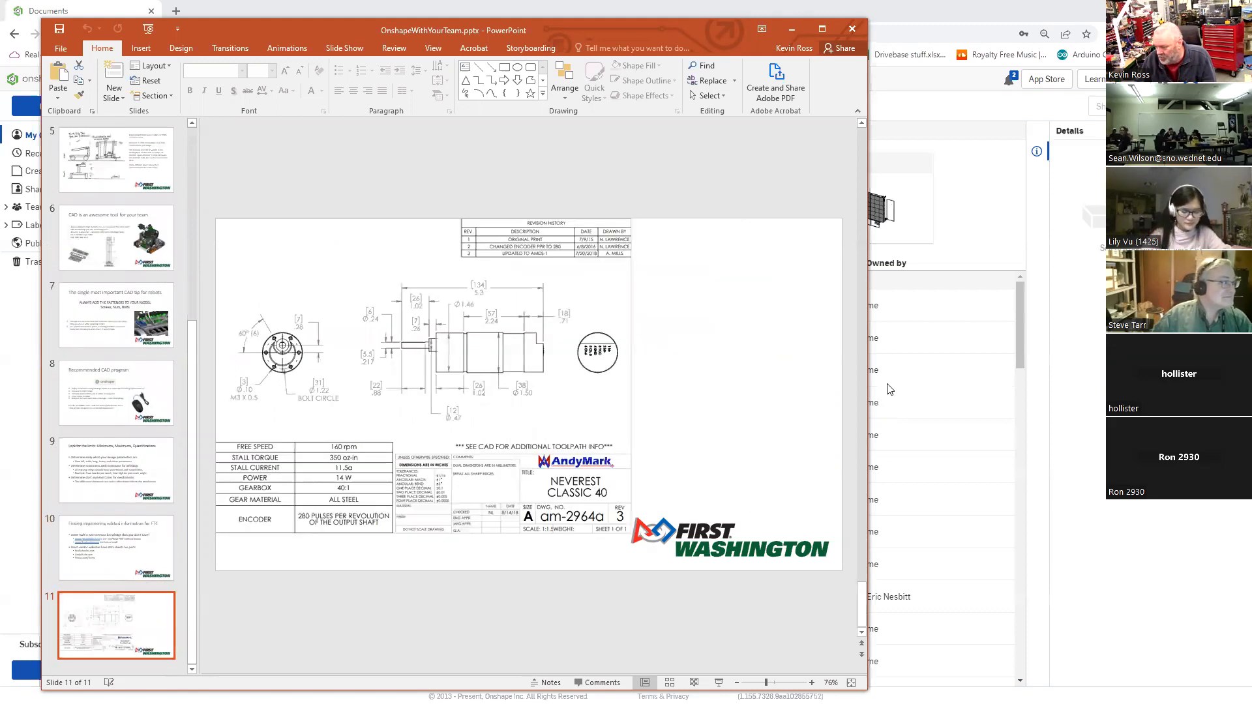
Step: Return to the title slide and start the slide show from that slide
left_click_drag(861, 607, 861, 540)
left_click_drag(891, 78, 862, 124)
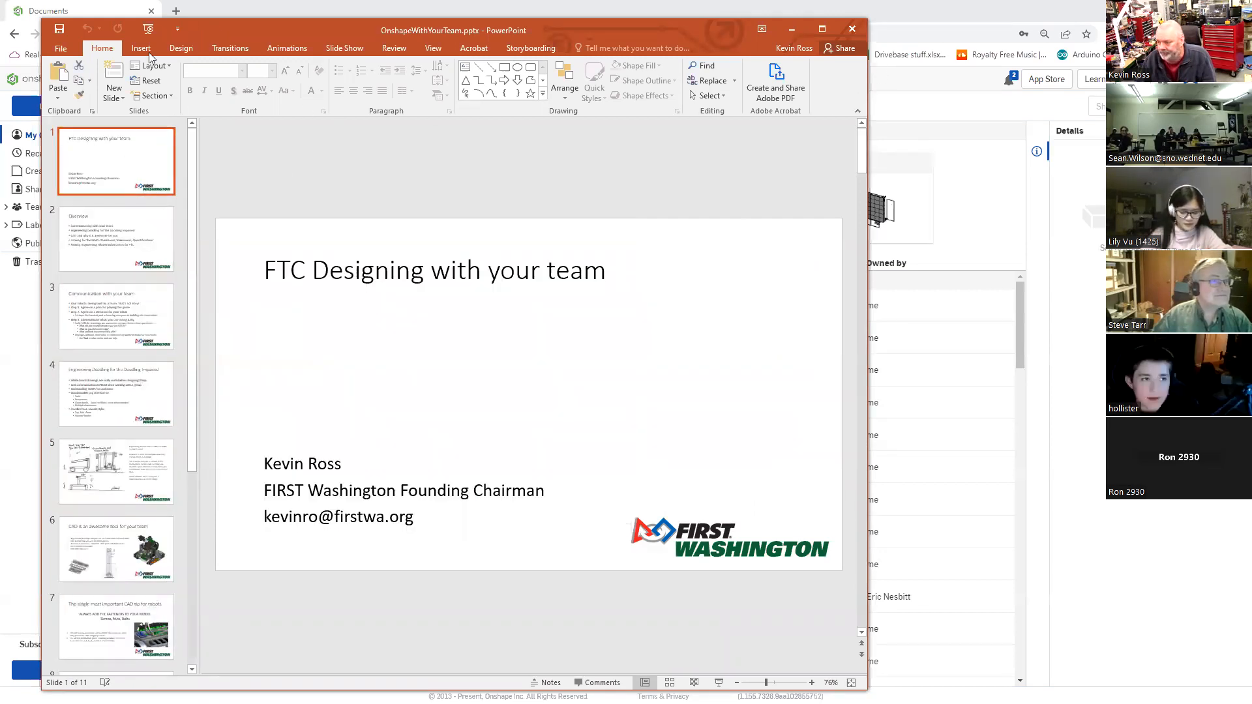
left_click(346, 48)
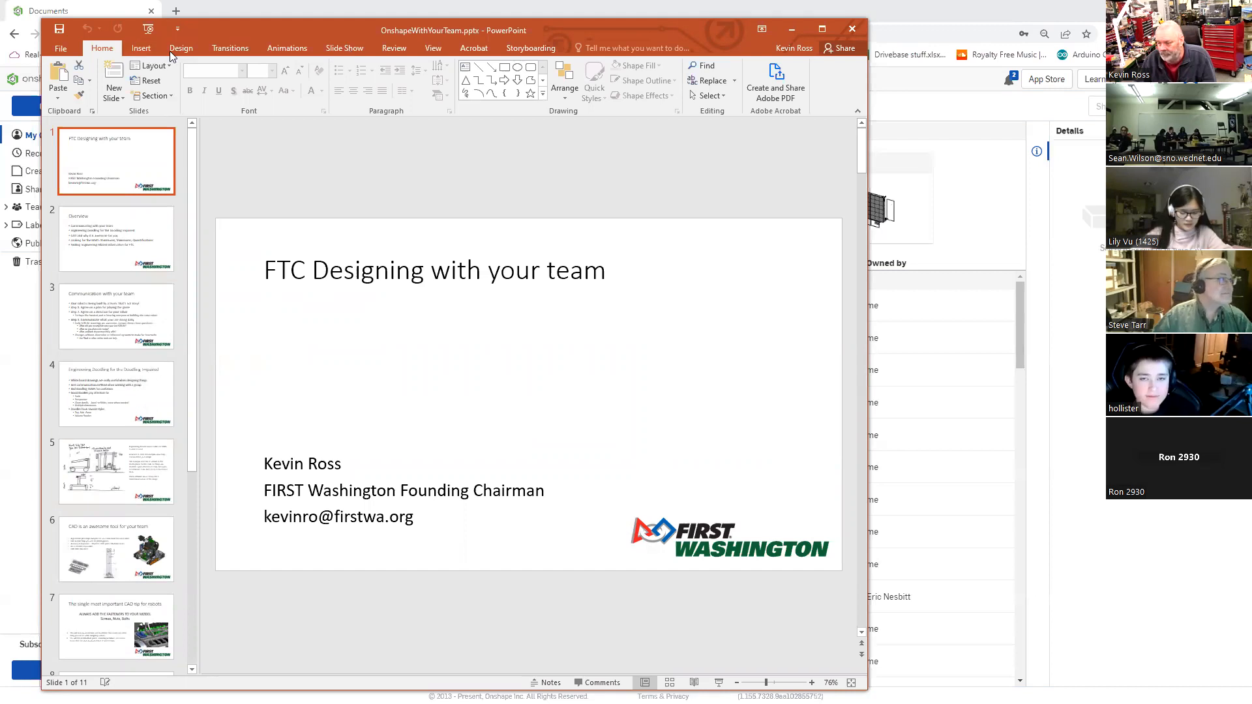
left_click(107, 91)
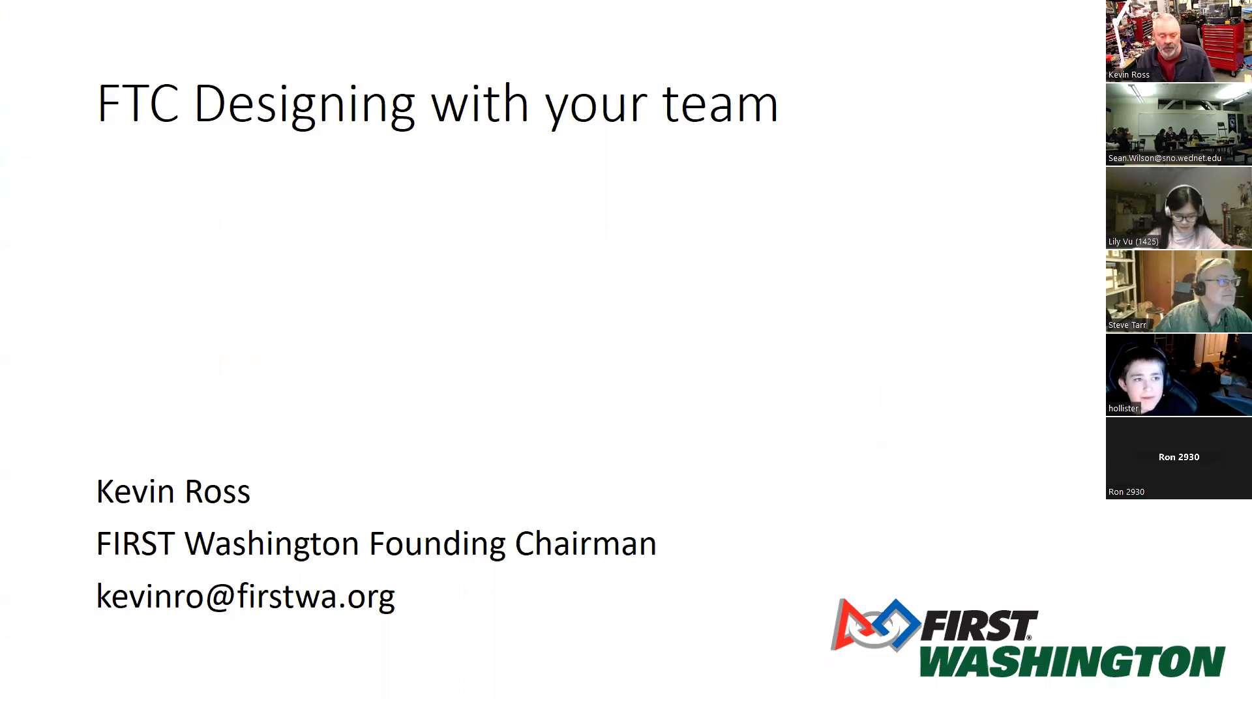
Step: Switch to Onshape and check the contents of the OnShapeWithKevin and OnShapeWithKevinLibrary folders
key("alt+Tab")
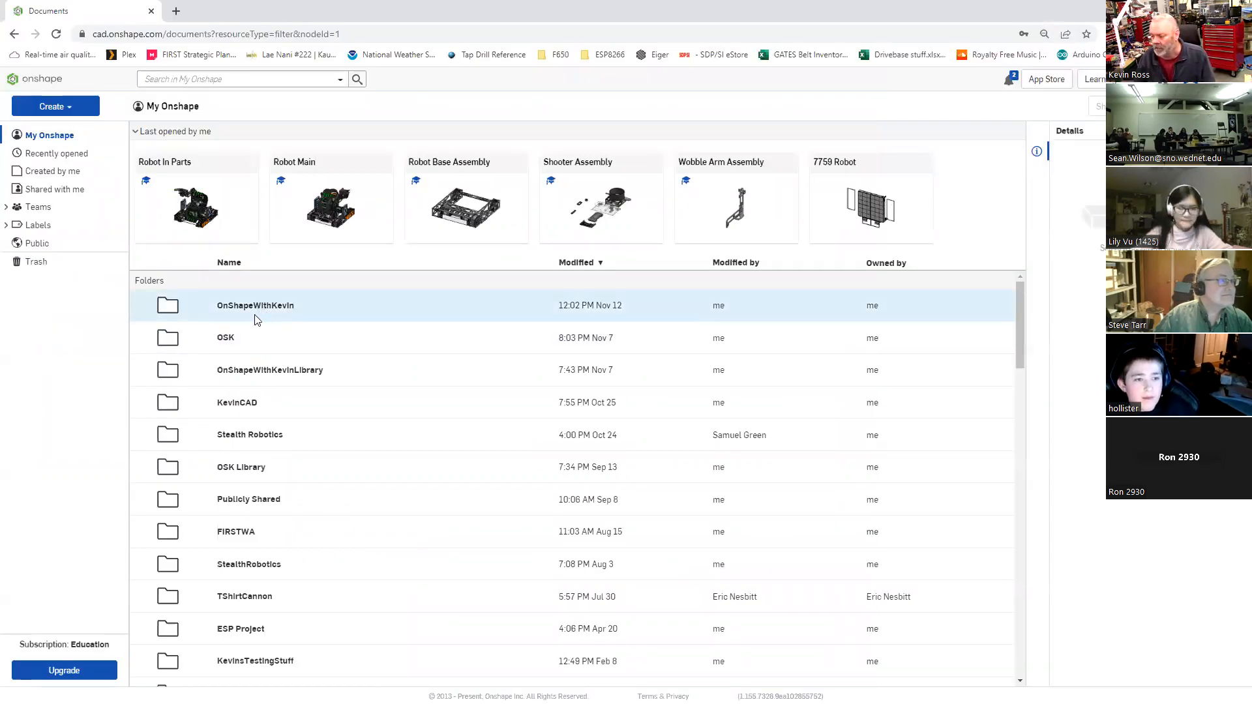
left_click(281, 395)
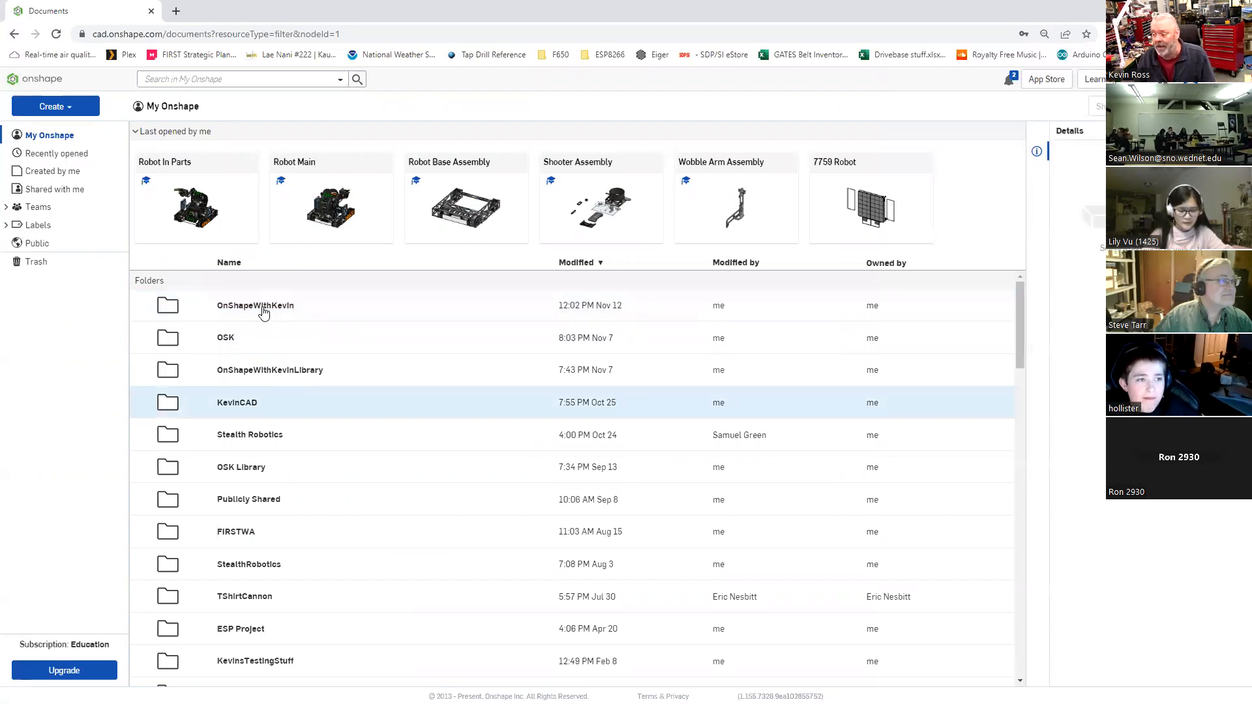
double_click(264, 306)
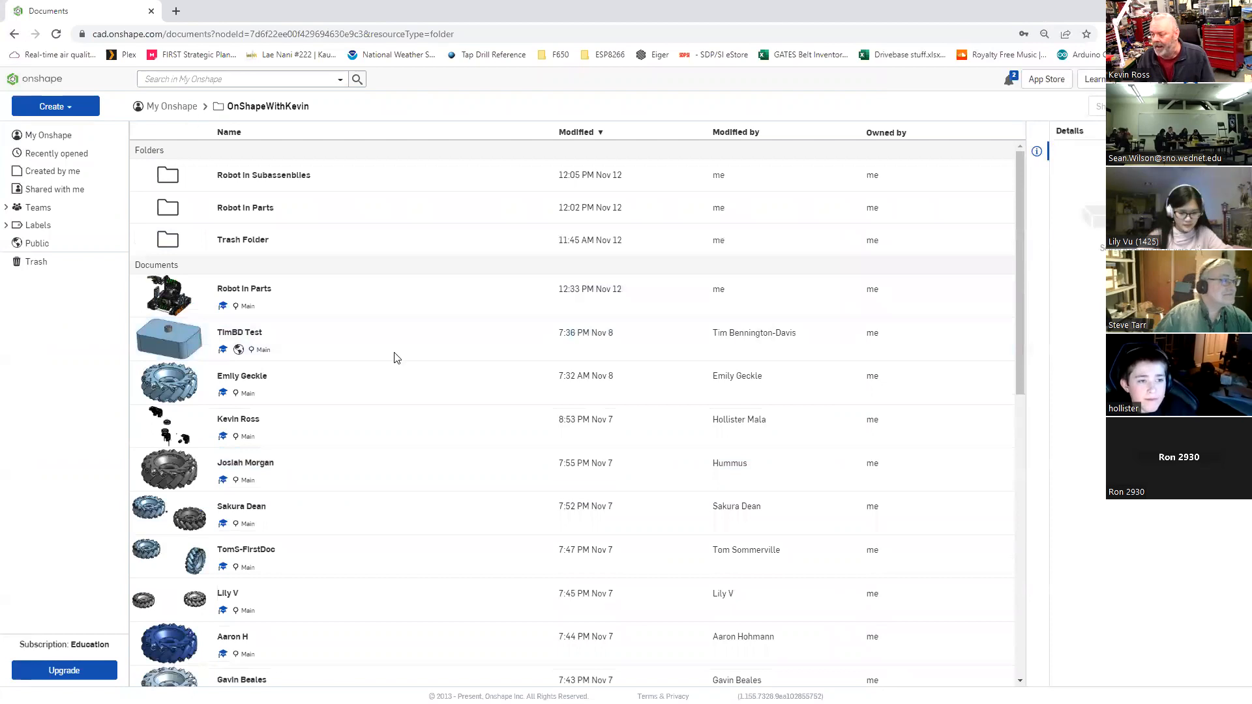
key("alt+Left")
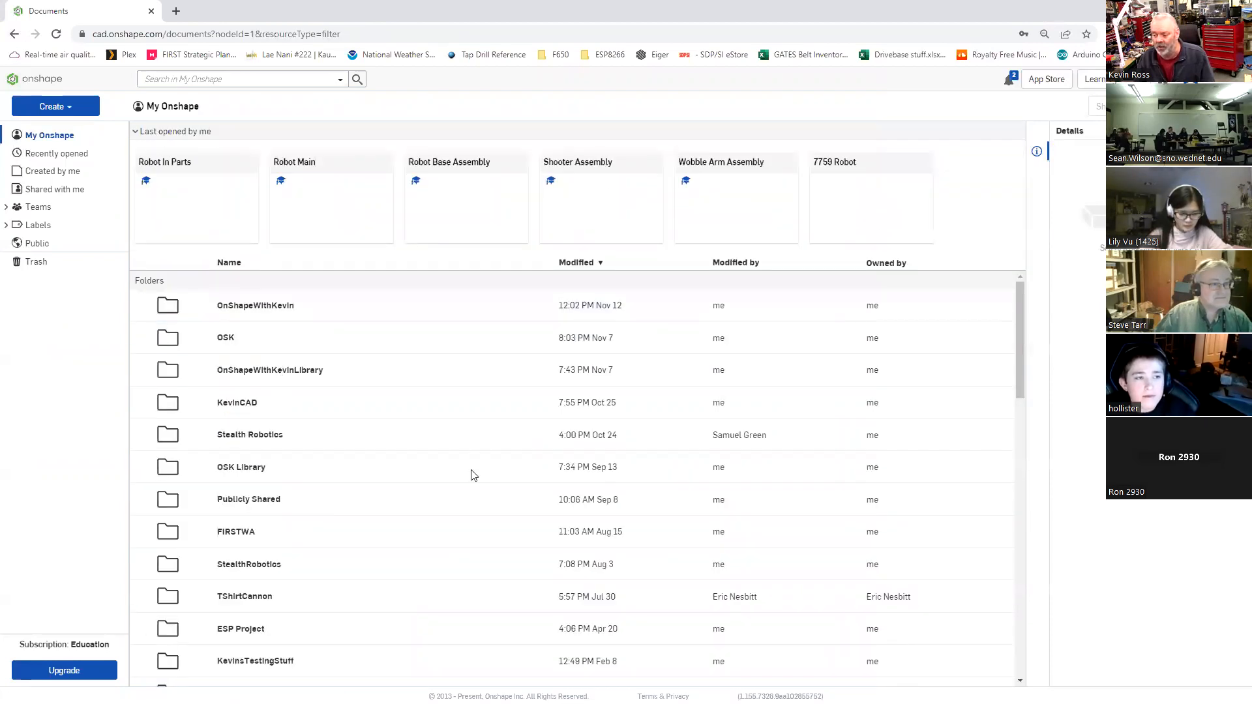
double_click(404, 371)
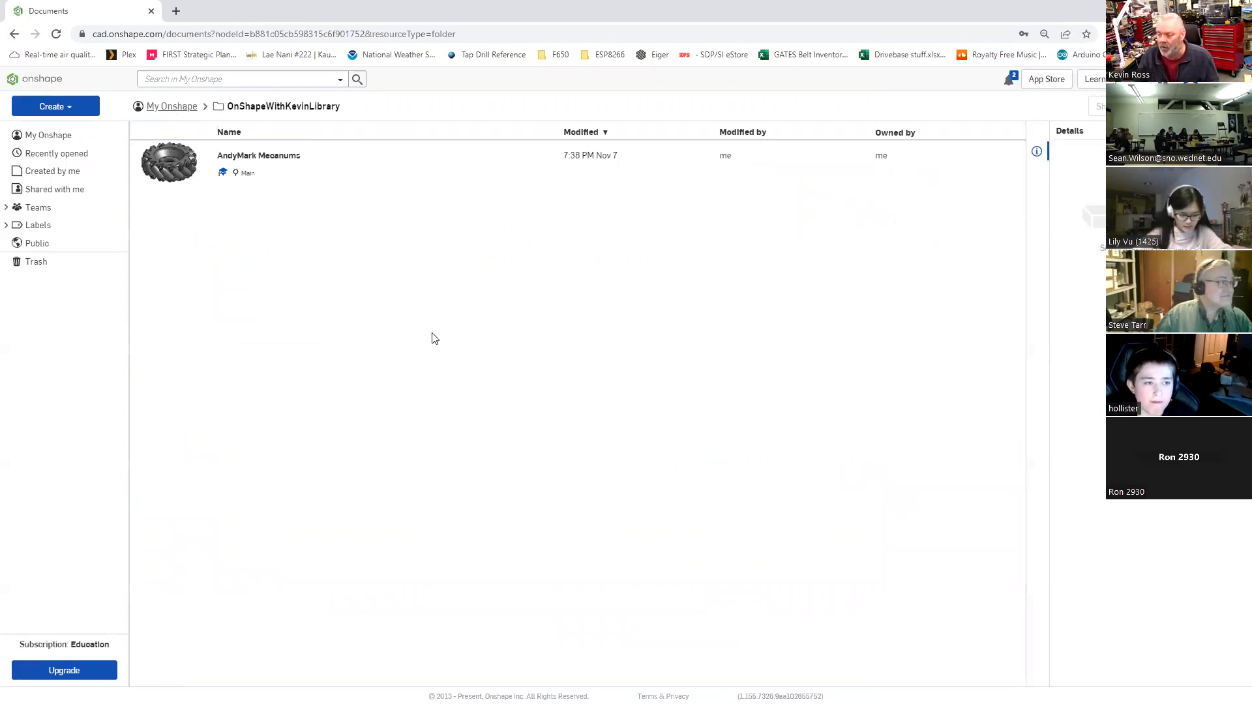
key("alt+Left")
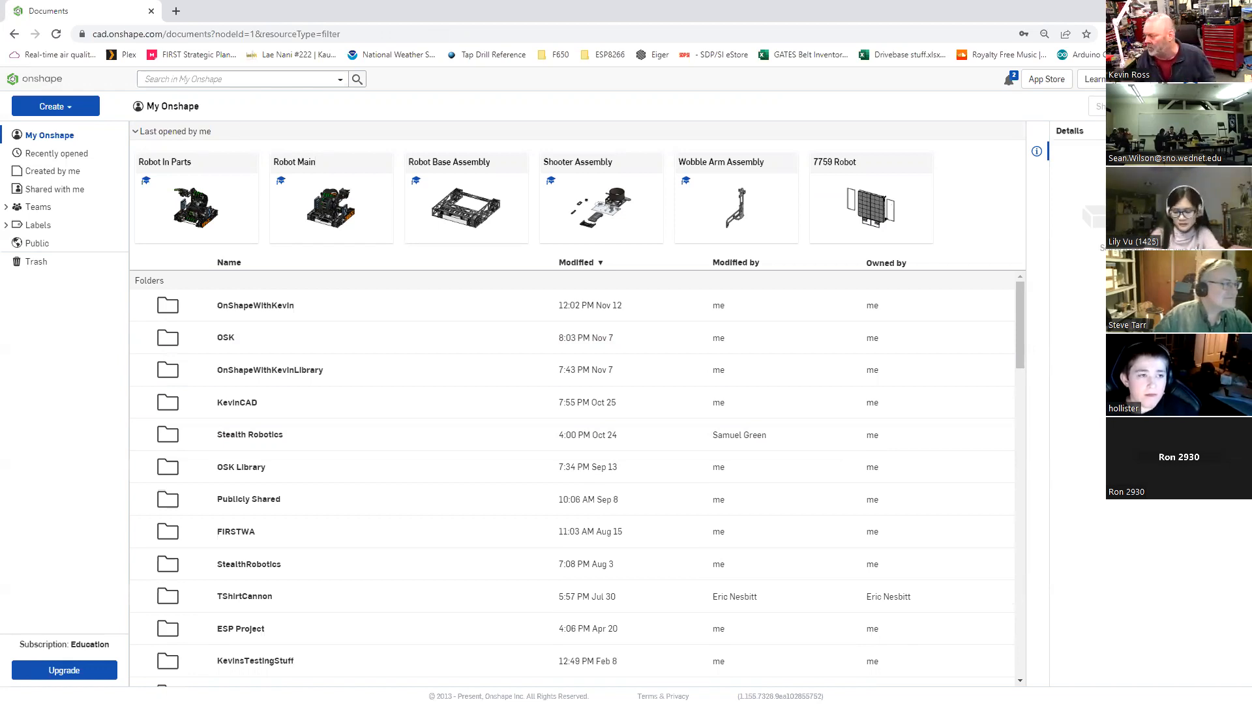
Step: Leave the slide show, clear PowerPoint off the screen and bring back the Onshape documents list
key("alt+Tab")
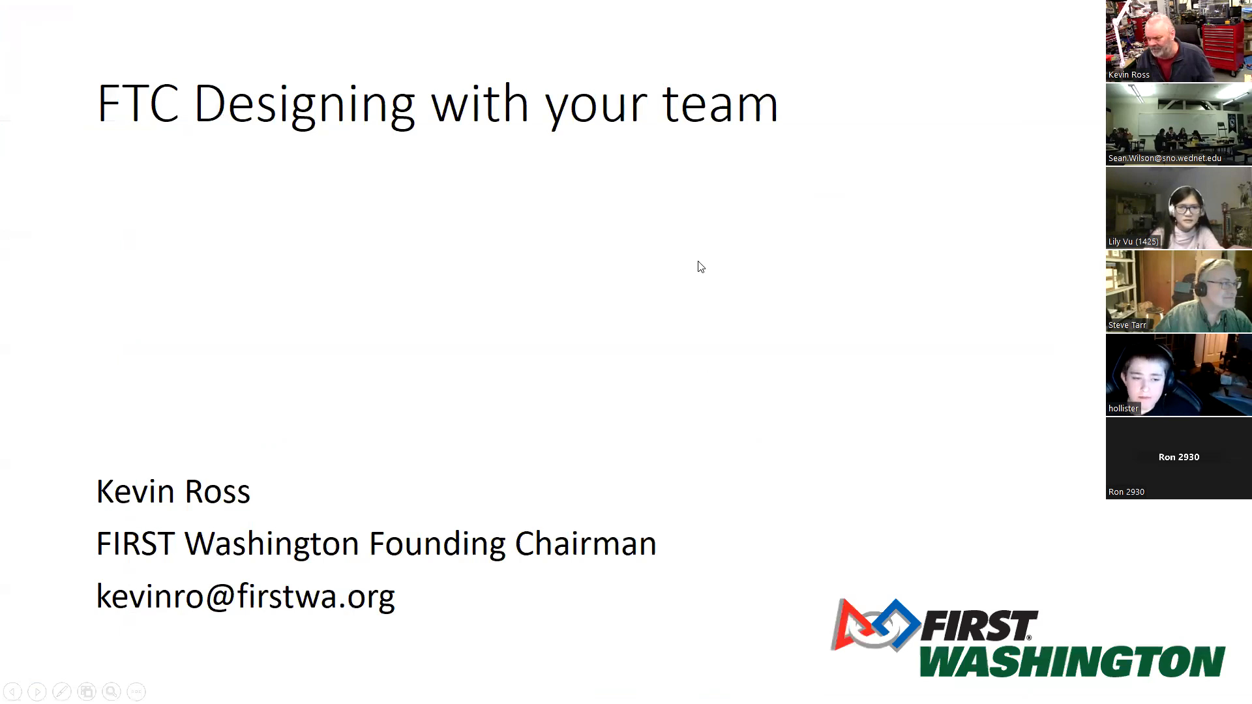
key("alt+Tab")
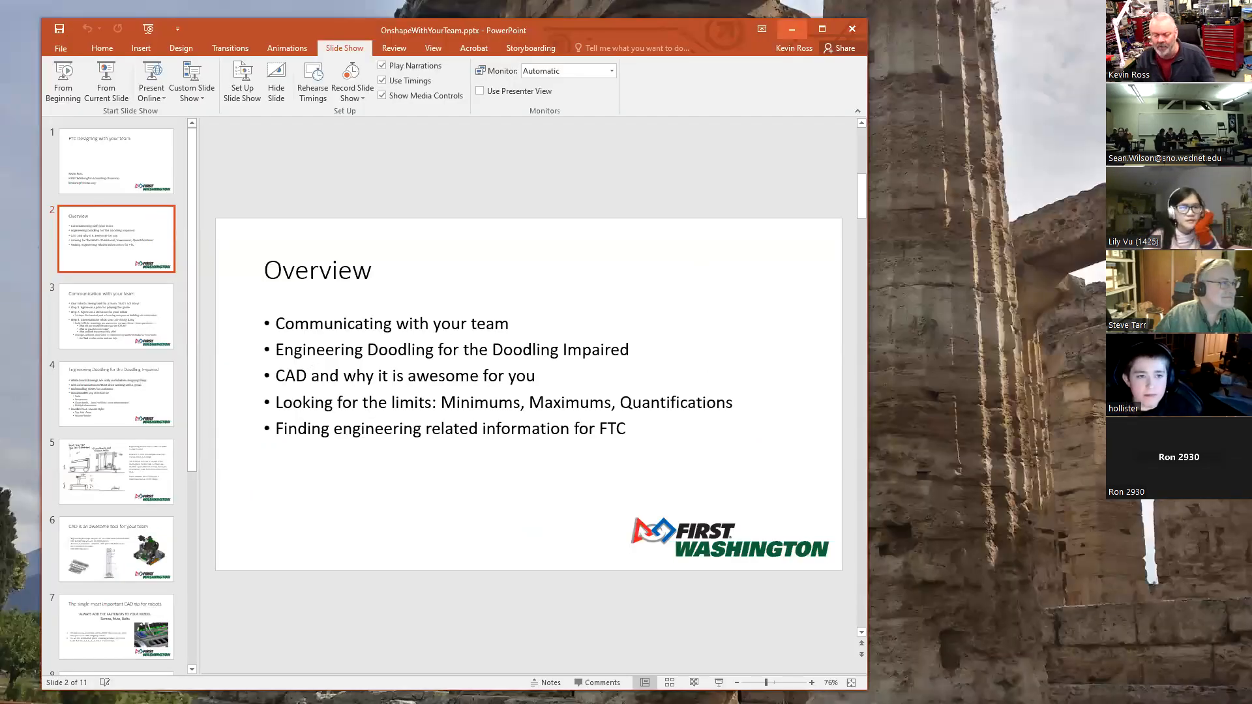
key("super+d")
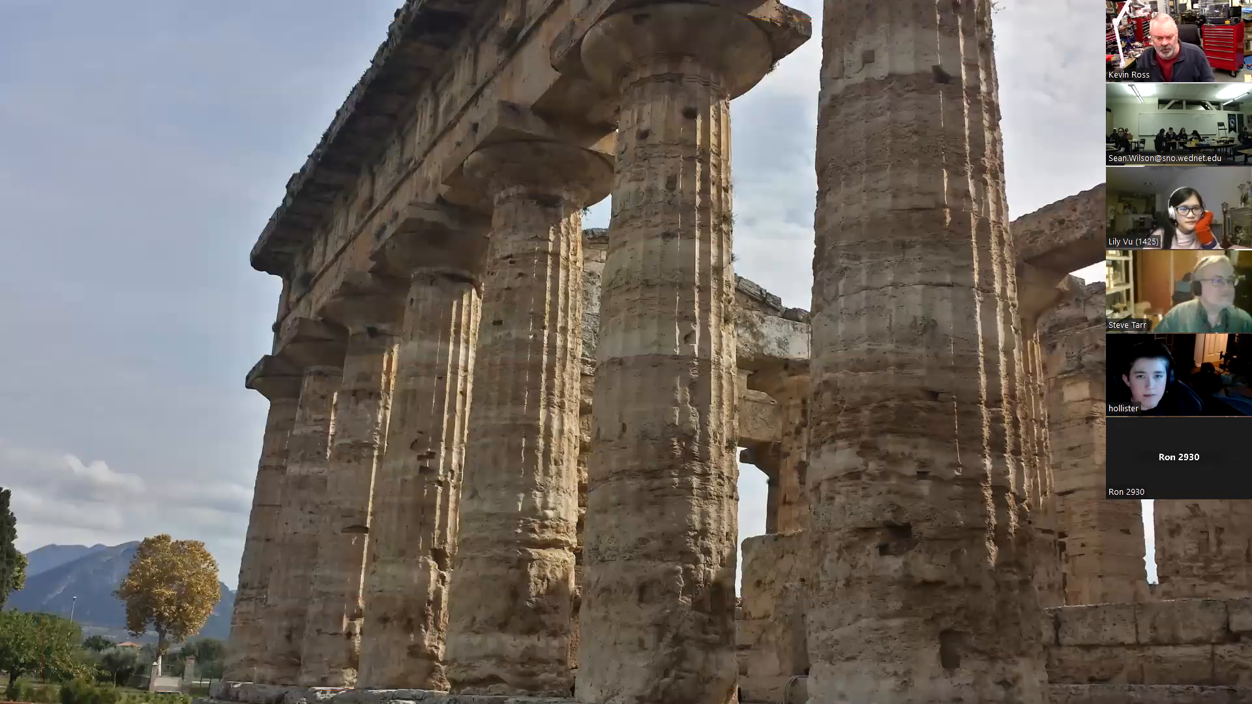
key("alt+Tab")
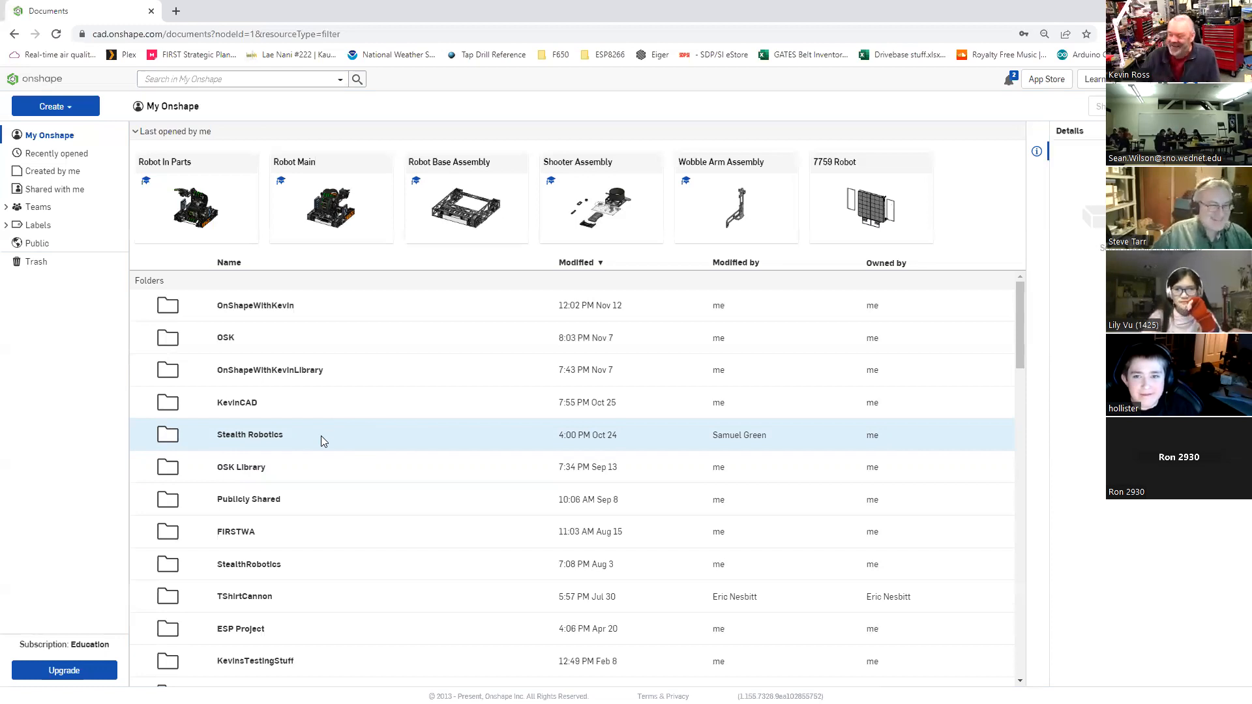
Step: Open the OnShapeWithKevin folder in the Onshape documents list
left_click(291, 338)
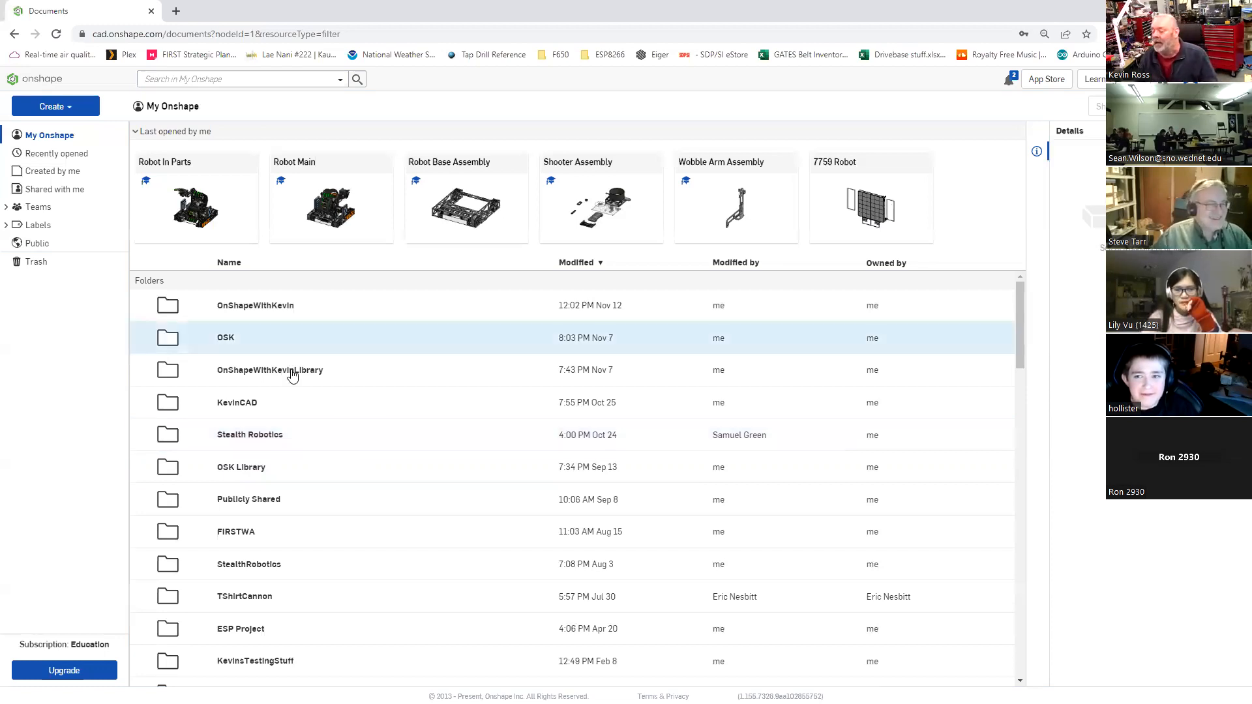
left_click(378, 399)
left_click(333, 368)
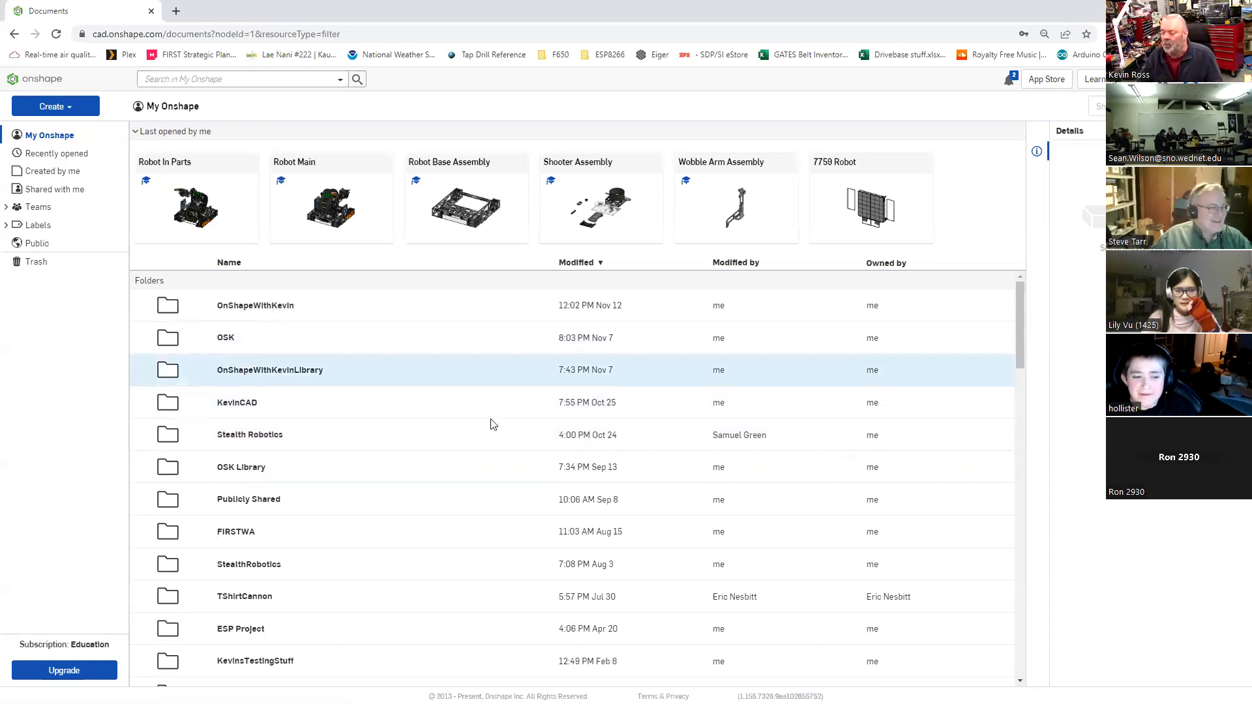
left_click(255, 306)
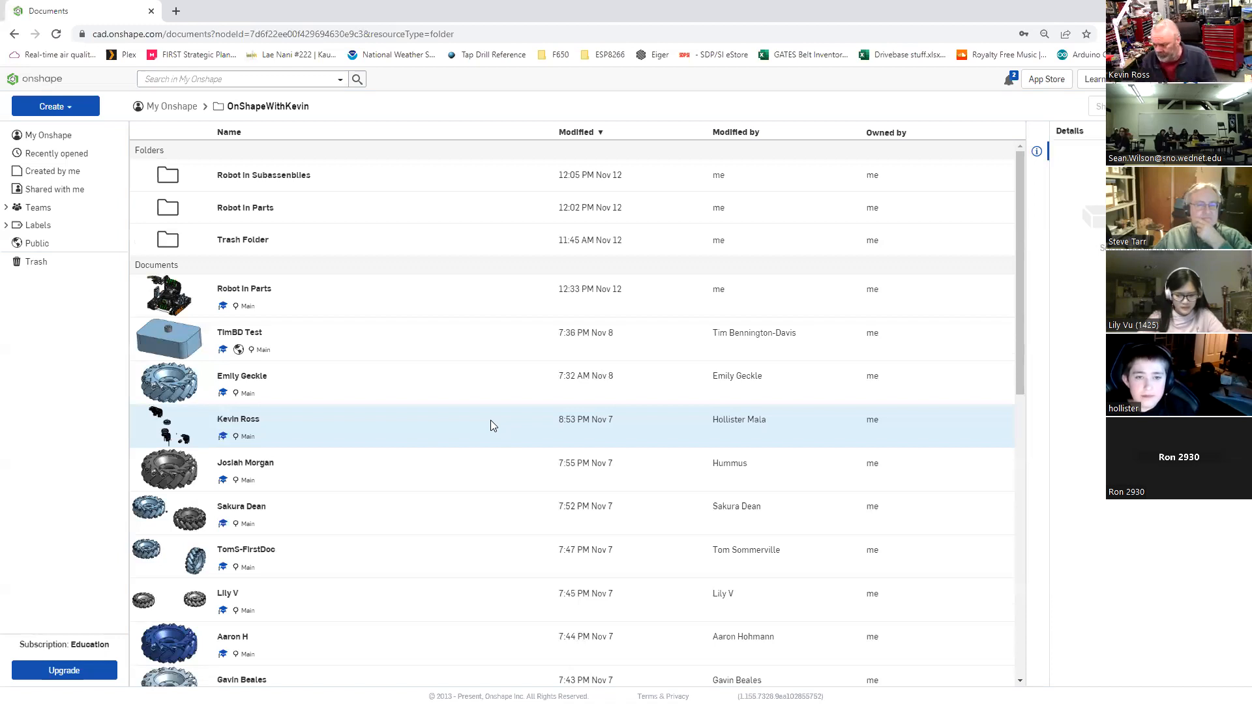
Step: Check the contents of the Robot In Parts and Robot in Subassenblies folders
left_click(405, 330)
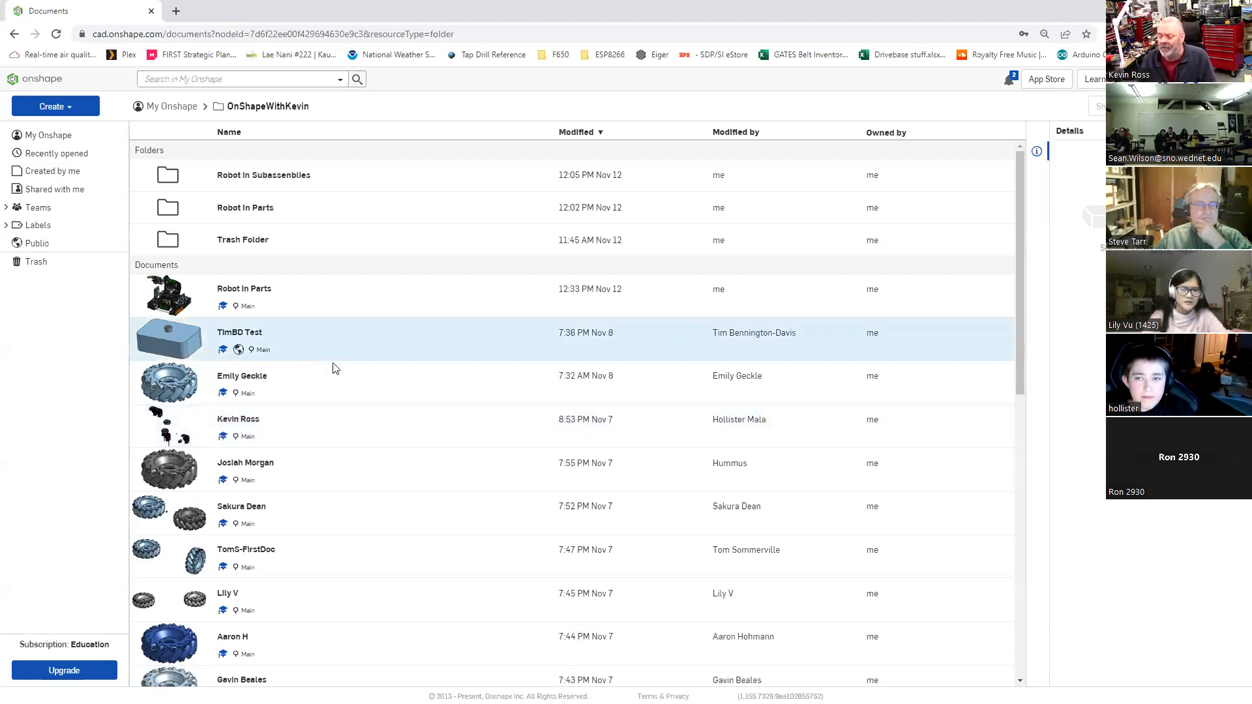
left_click(319, 251)
left_click(251, 217)
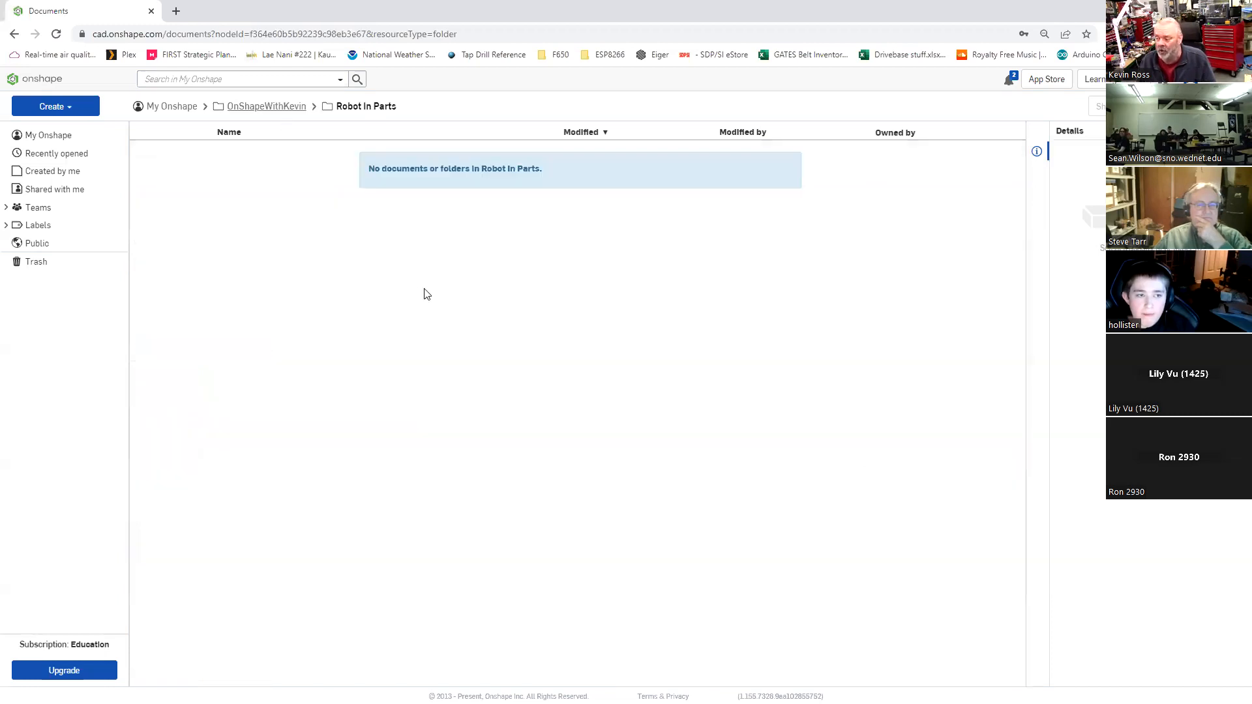
left_click(271, 111)
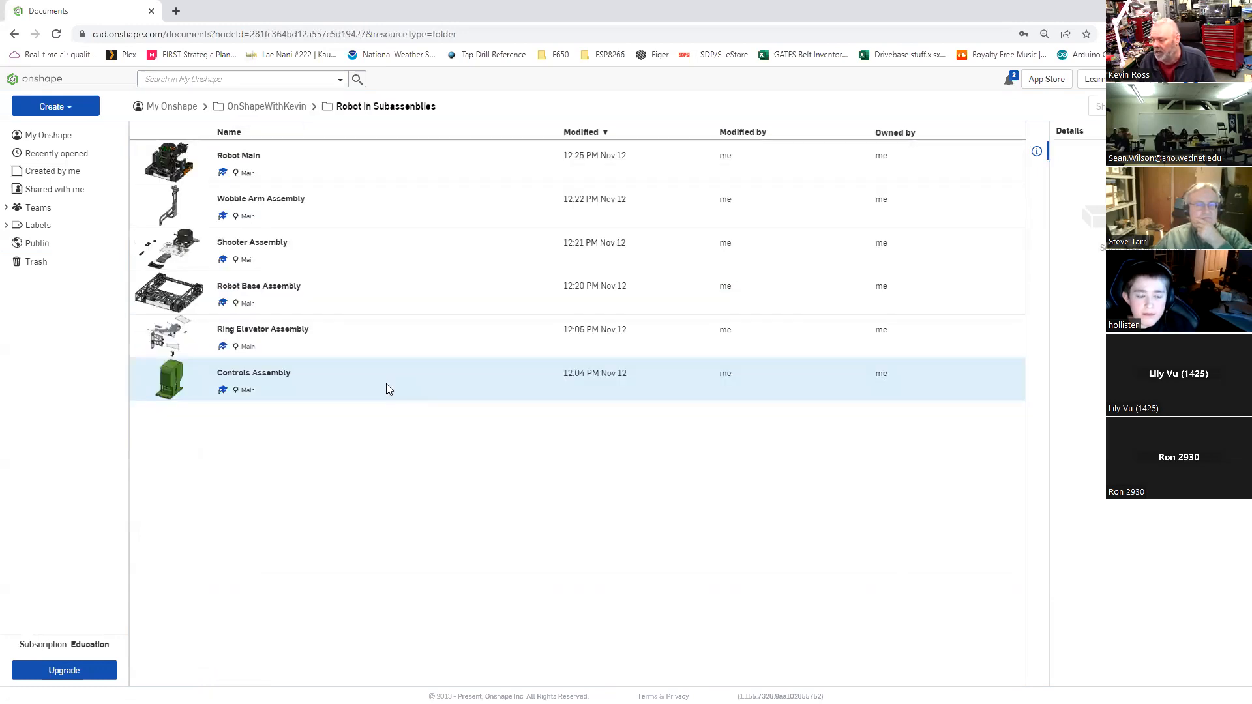
left_click(319, 163)
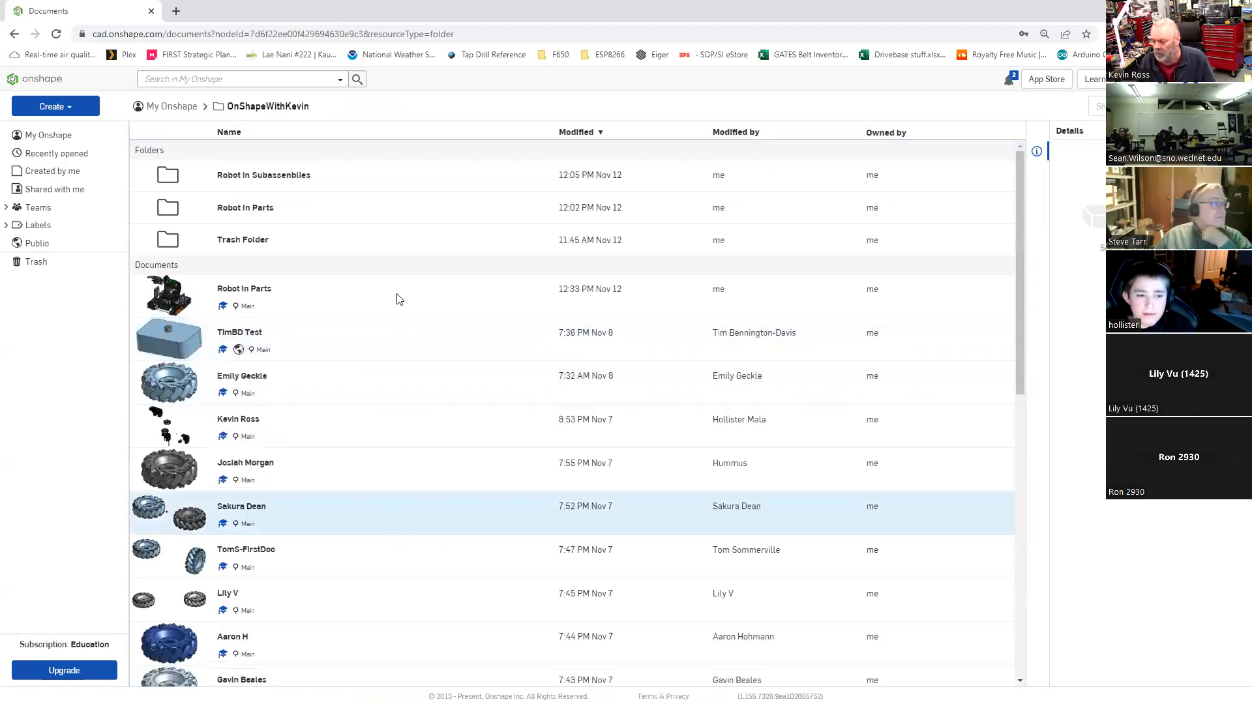
Step: Move the Robot In Parts document into the Robot In Parts folder and open it
left_click_drag(325, 228, 330, 211)
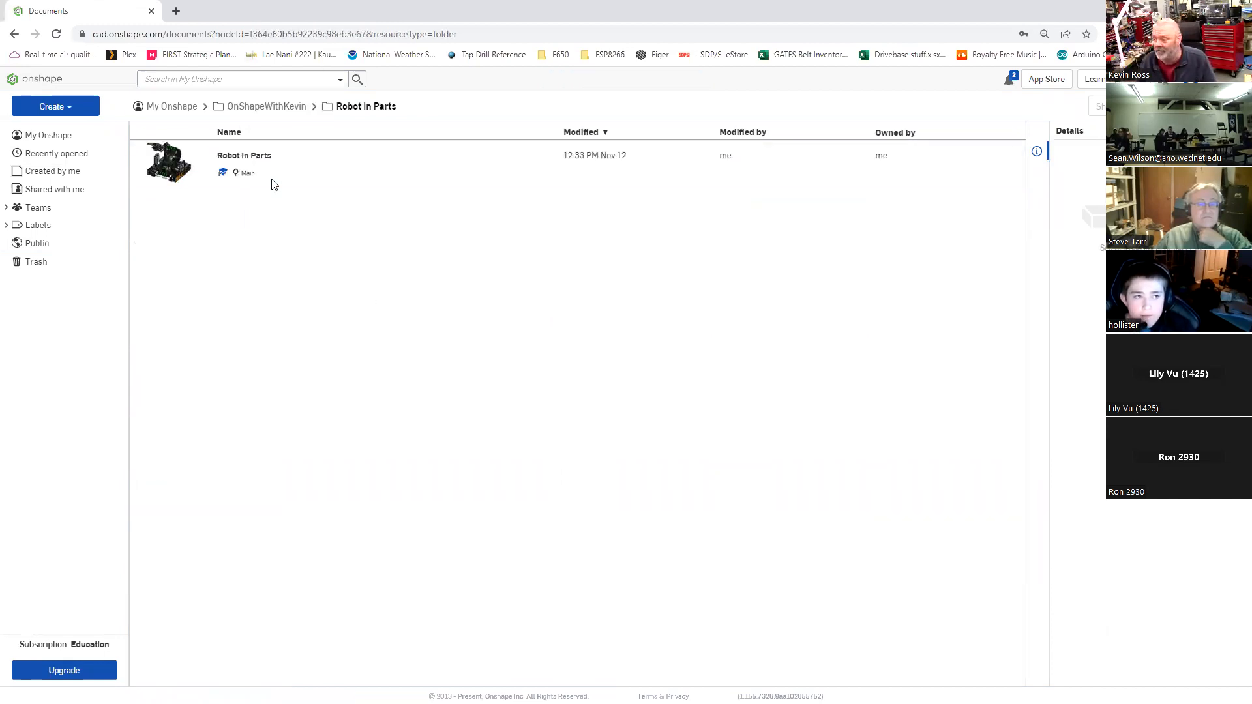
left_click(252, 156)
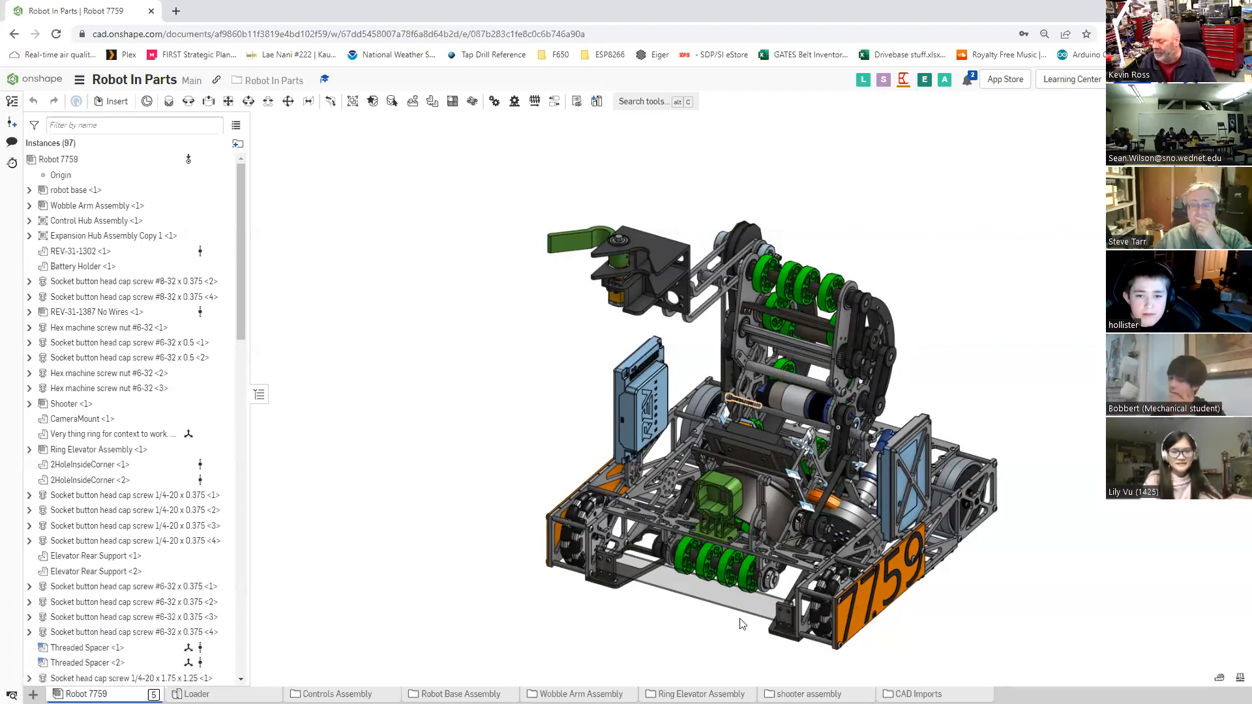
Step: Examine the Robot 7759 assembly from several angles, highlighting the robot base, Wobble Arm Assembly and Control Hub Assembly in turn
scroll(742, 624, "up", 3)
mouse_move(736, 615)
right_mouse_down()
mouse_move(730, 593)
mouse_move(731, 619)
right_mouse_up()
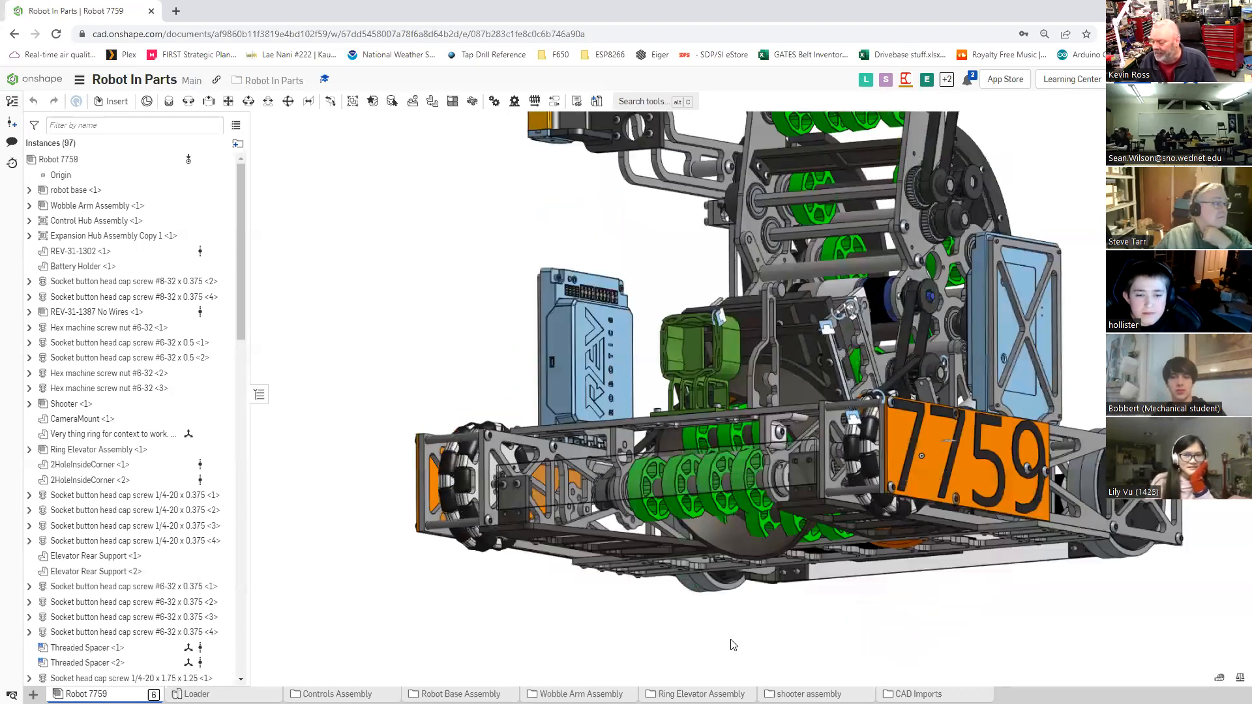
right_click_drag(389, 411, 383, 617)
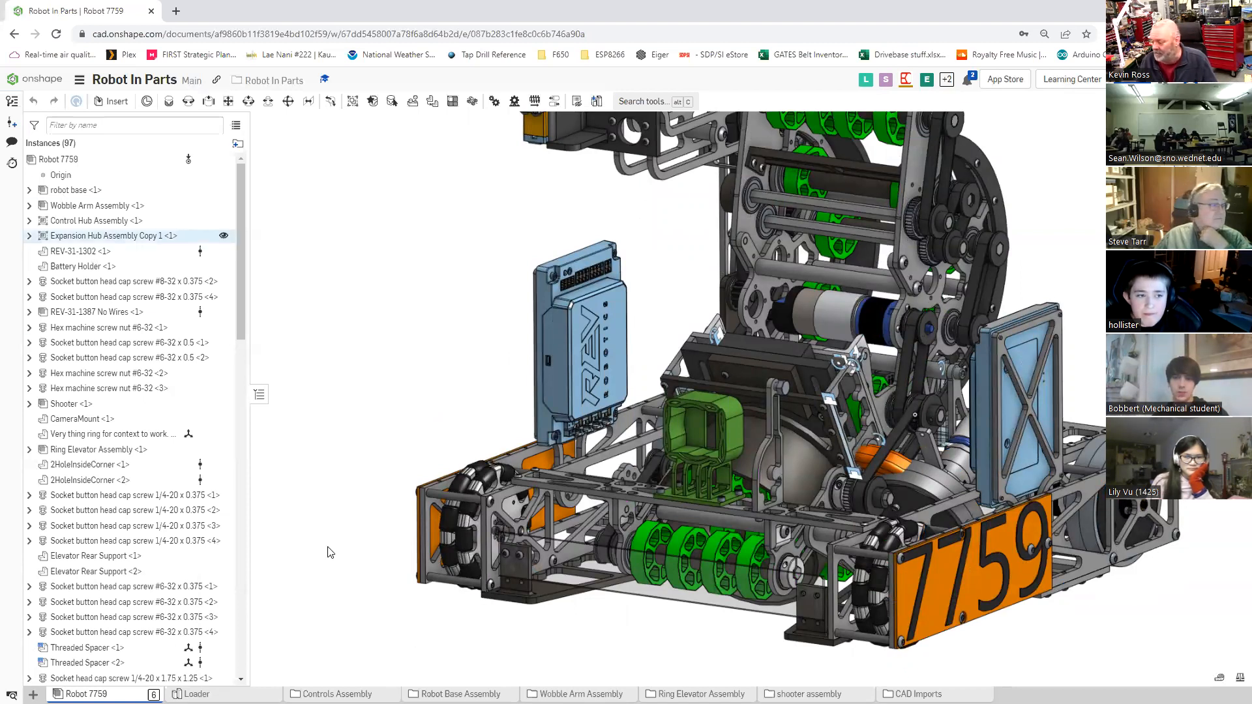
left_click(76, 190)
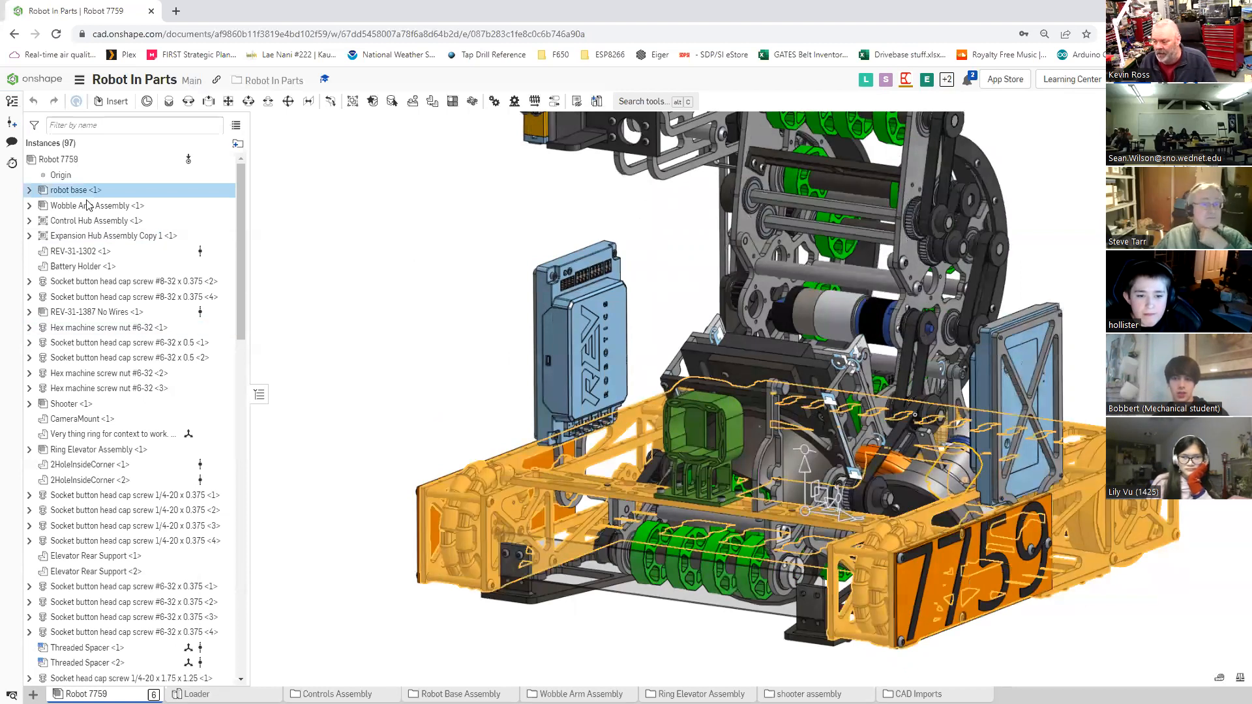
left_click(340, 303)
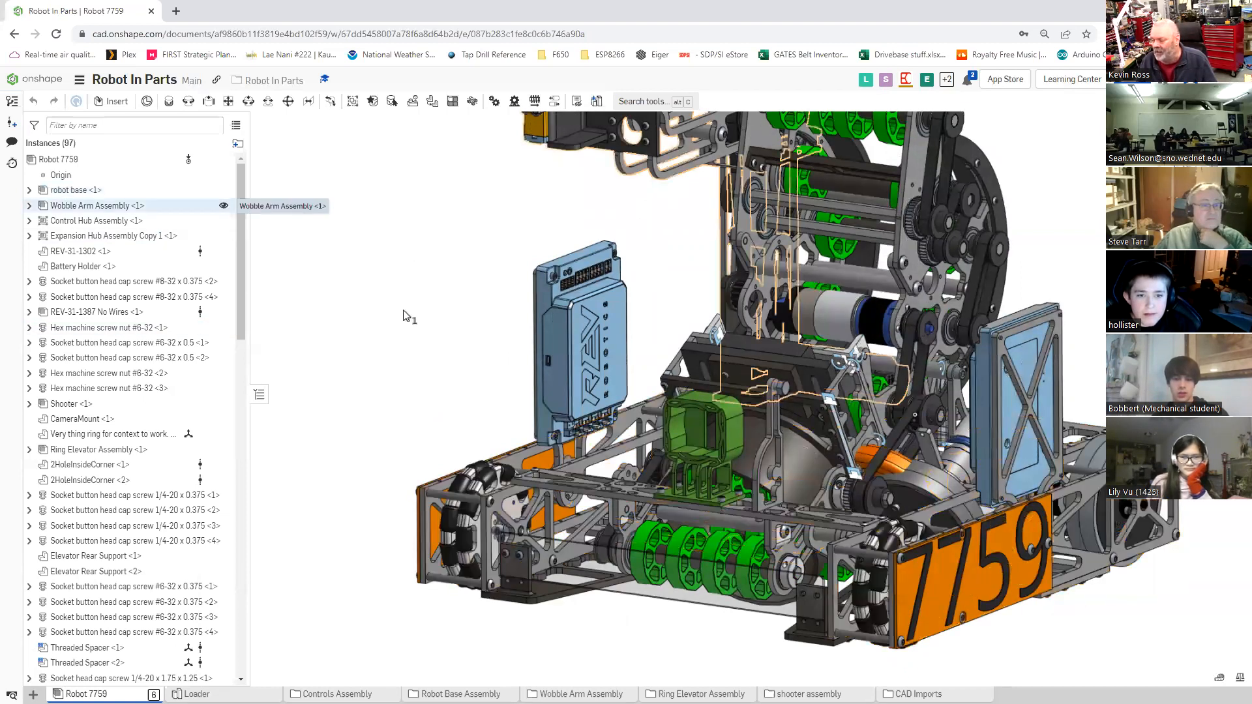
left_click(97, 205)
scroll(331, 285, "down", 3)
right_click_drag(405, 316, 444, 326)
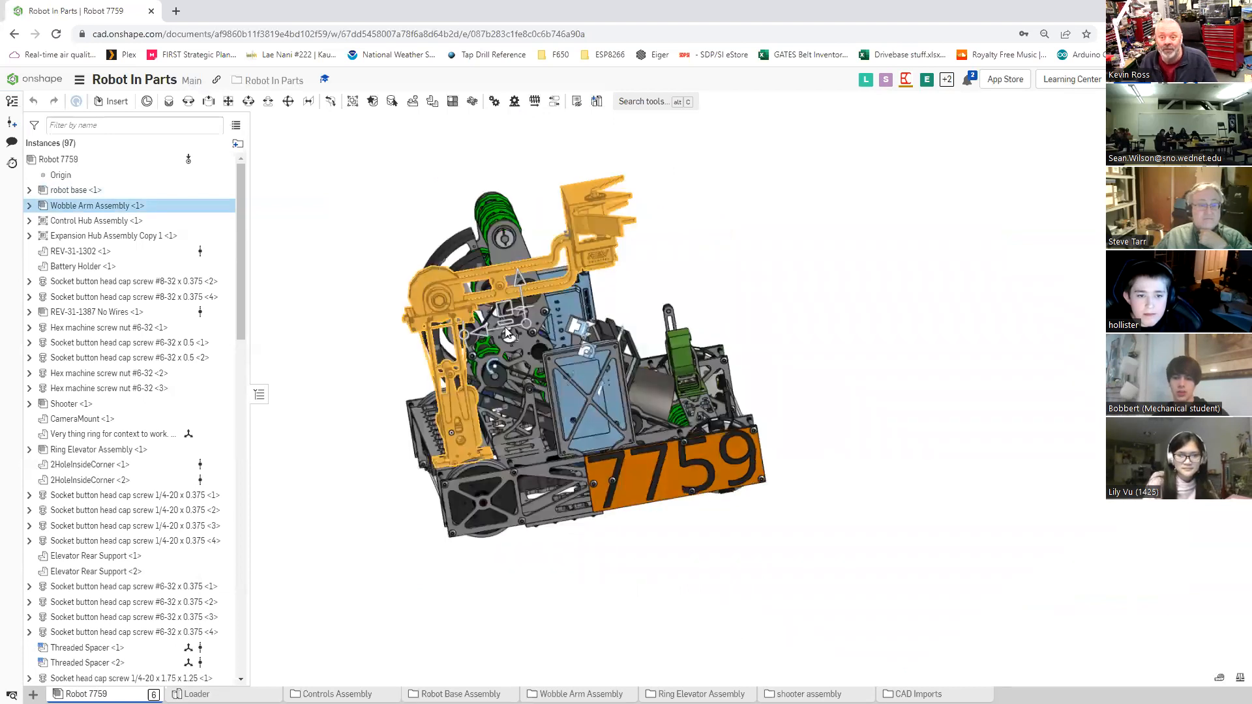
left_click(95, 222)
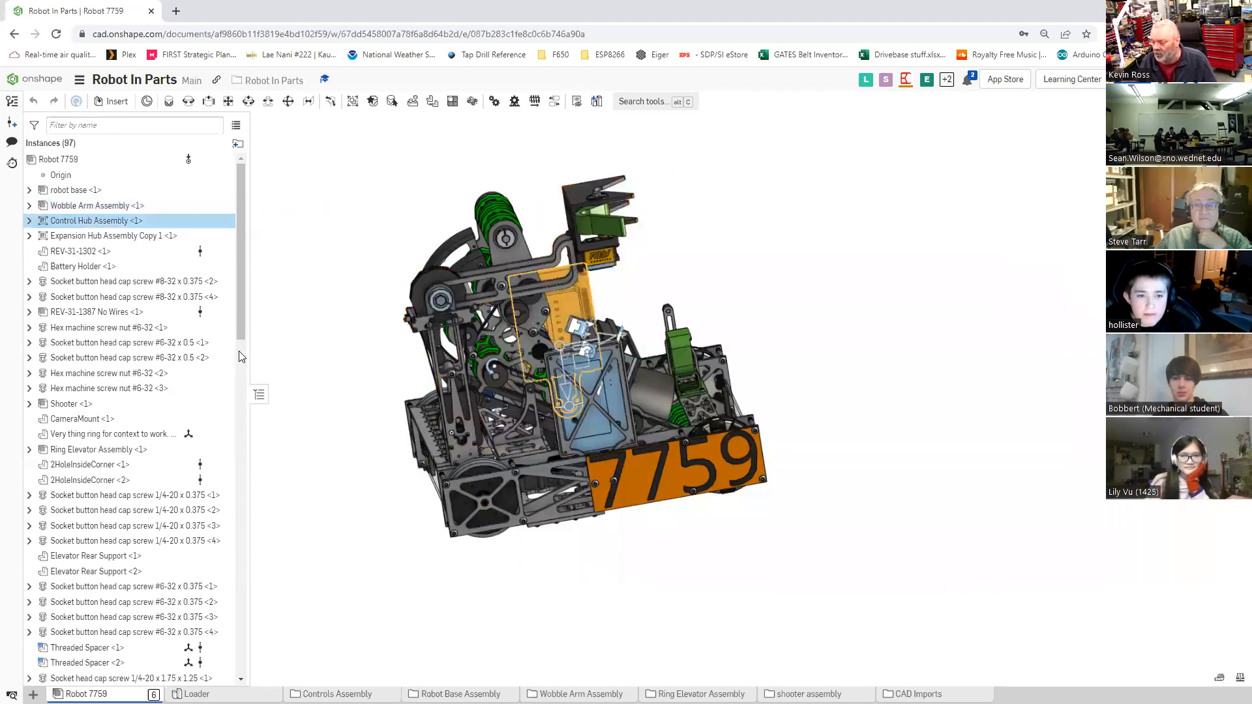
Step: Highlight the Ring Elevator Assembly in Robot 7759 and examine the robot from other sides
right_click_drag(761, 227, 741, 244)
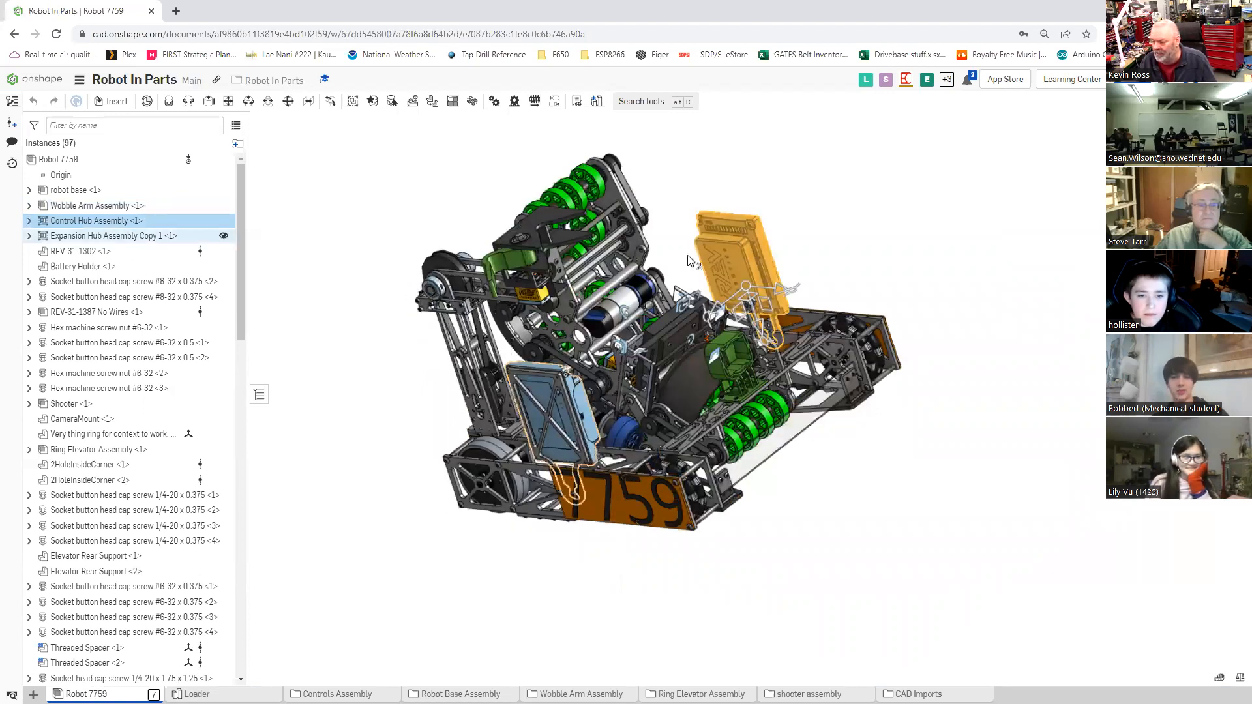
left_click(305, 397)
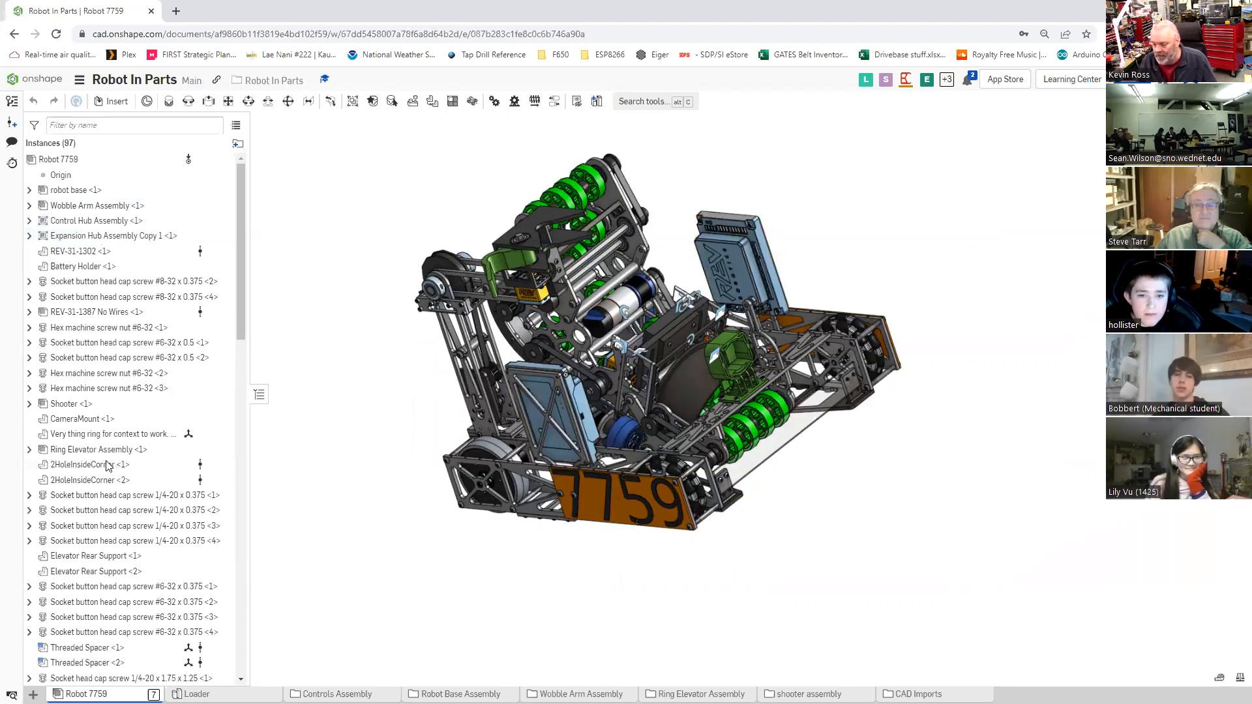
left_click(102, 451)
right_click_drag(361, 555, 354, 625)
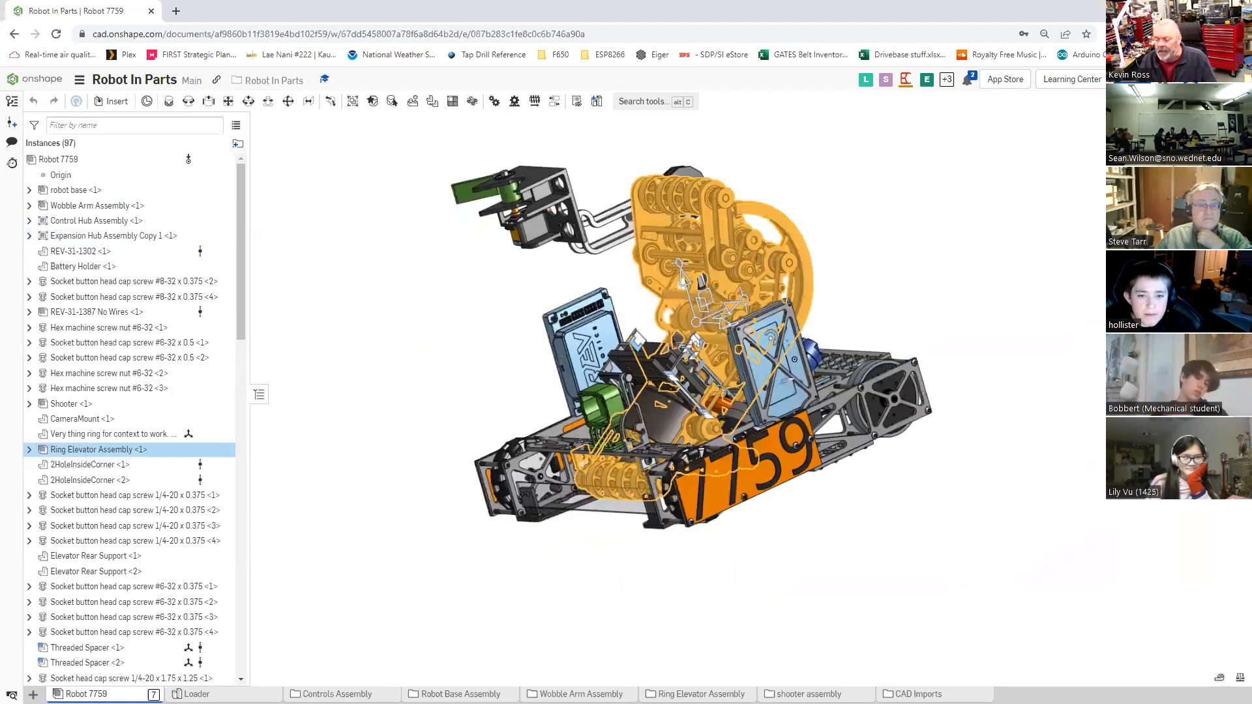
mouse_move(224, 694)
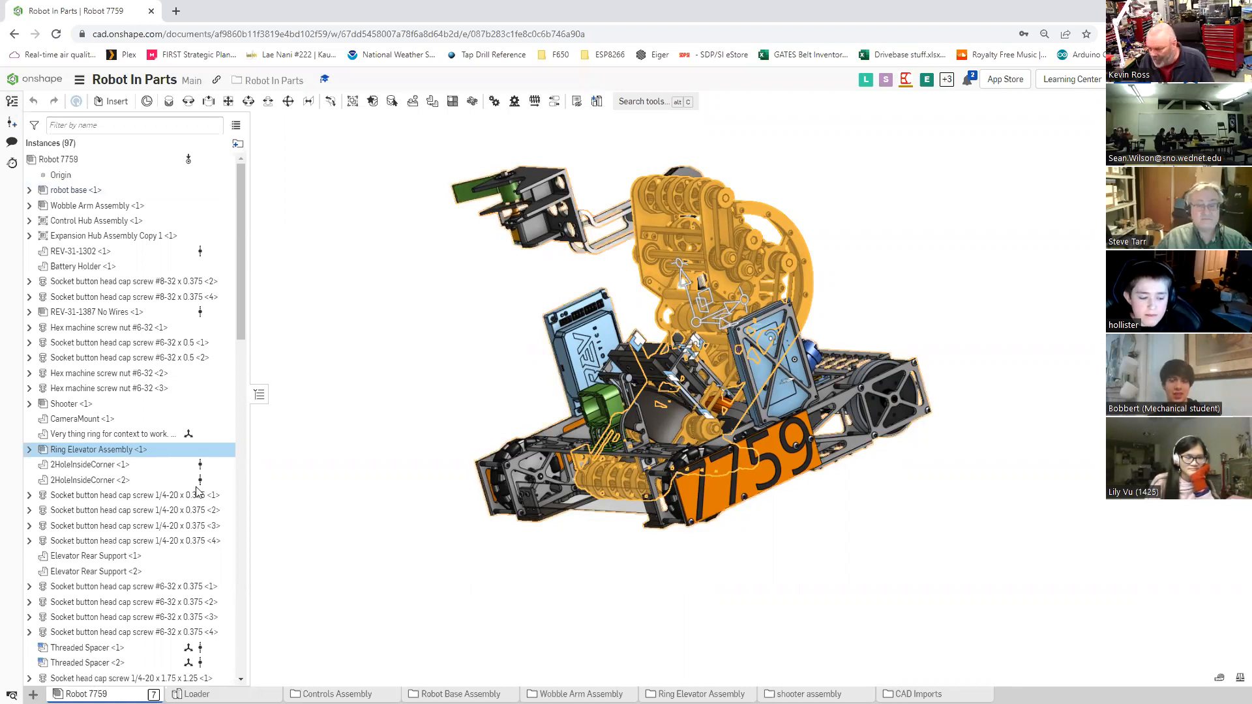
left_click(12, 101)
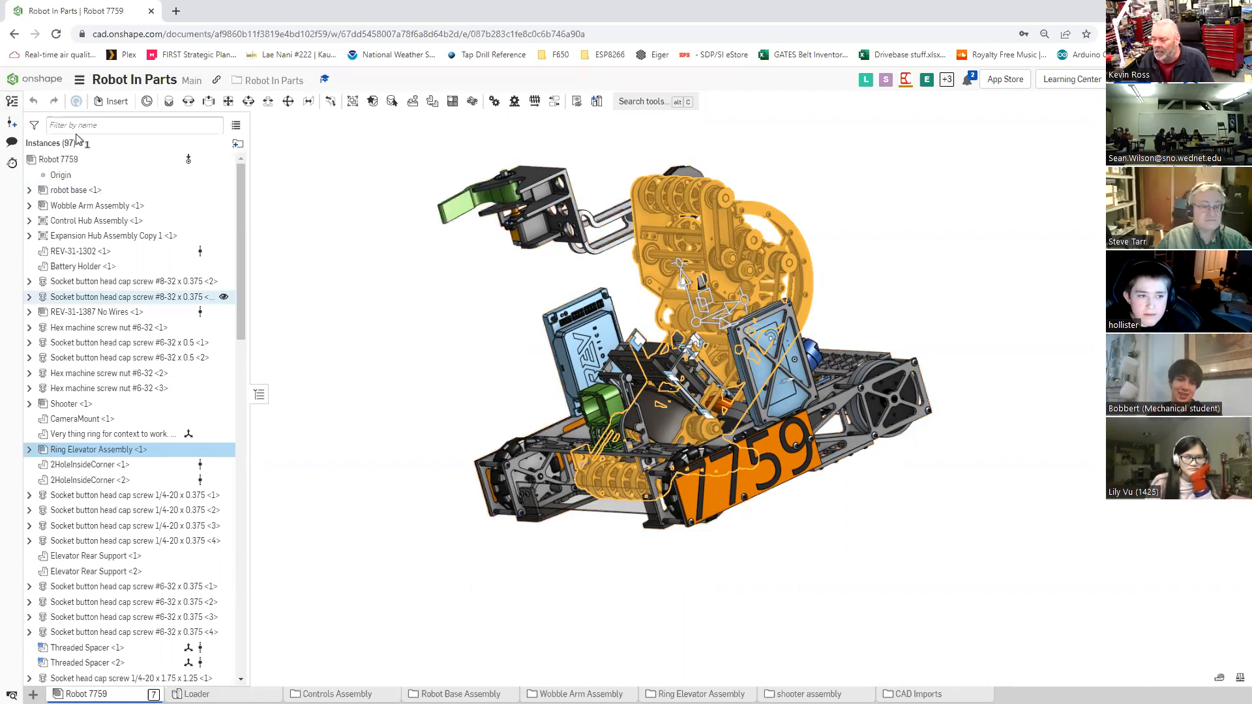
Step: Open the documents list in a new browser tab and open 7759 Robot from Stealth Robotics, FTC2020_21, AutoPrime, AutoPrime2020-2021
middle_click(51, 77)
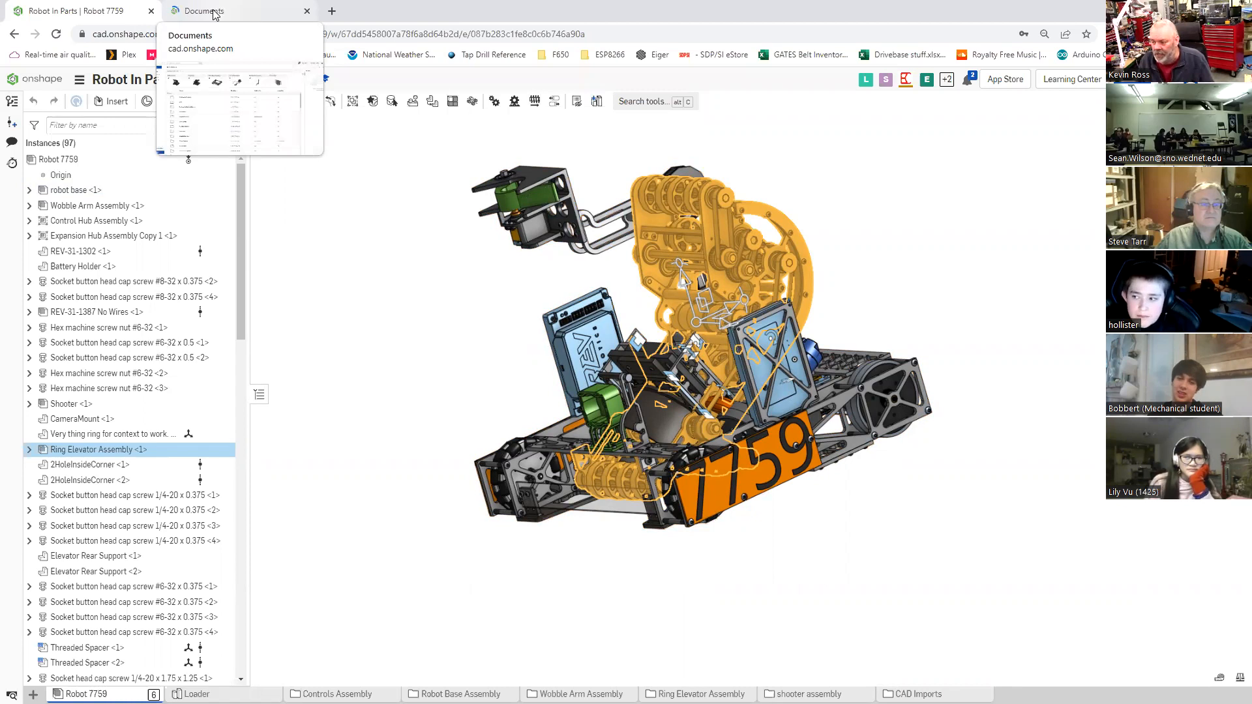
key("ctrl+Tab")
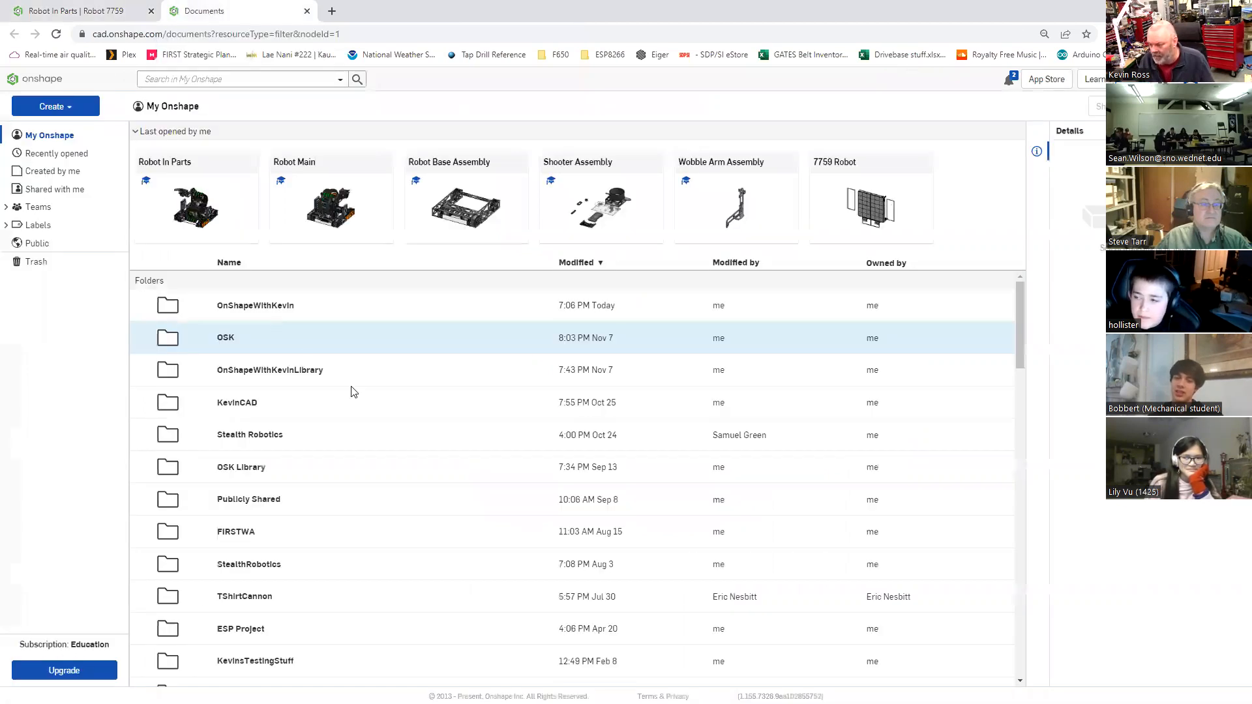
left_click(265, 472)
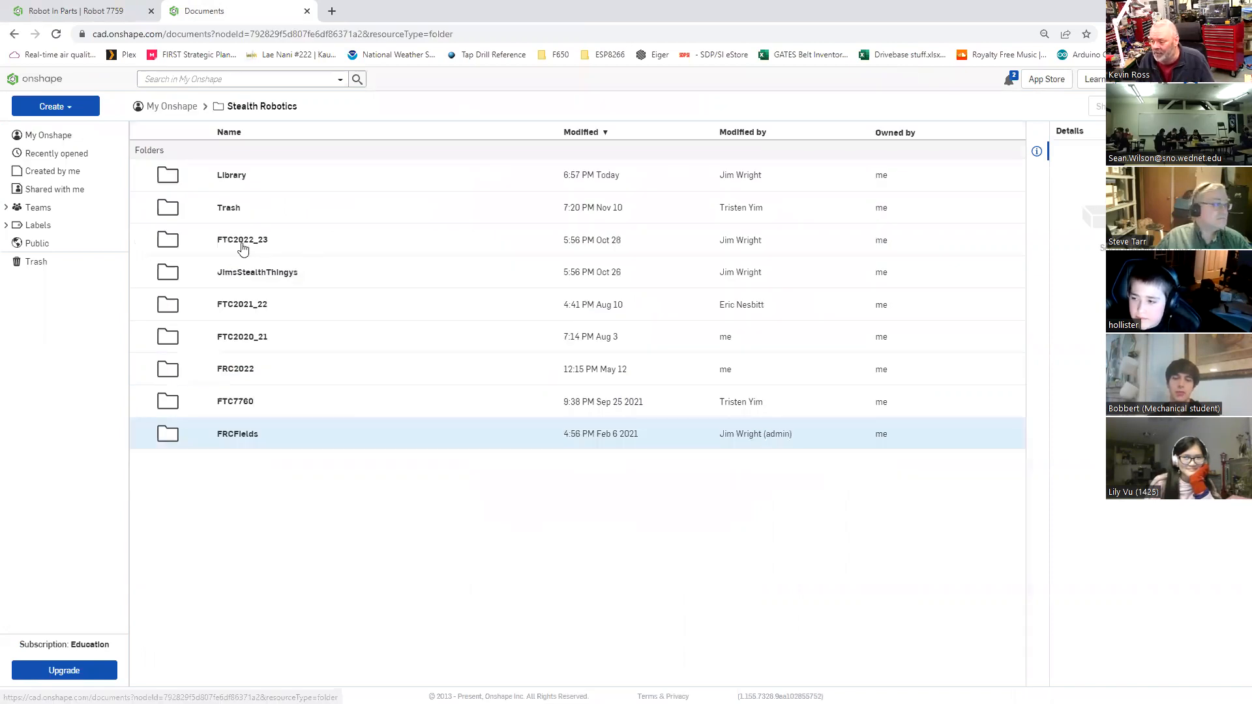
left_click(240, 245)
left_click(246, 368)
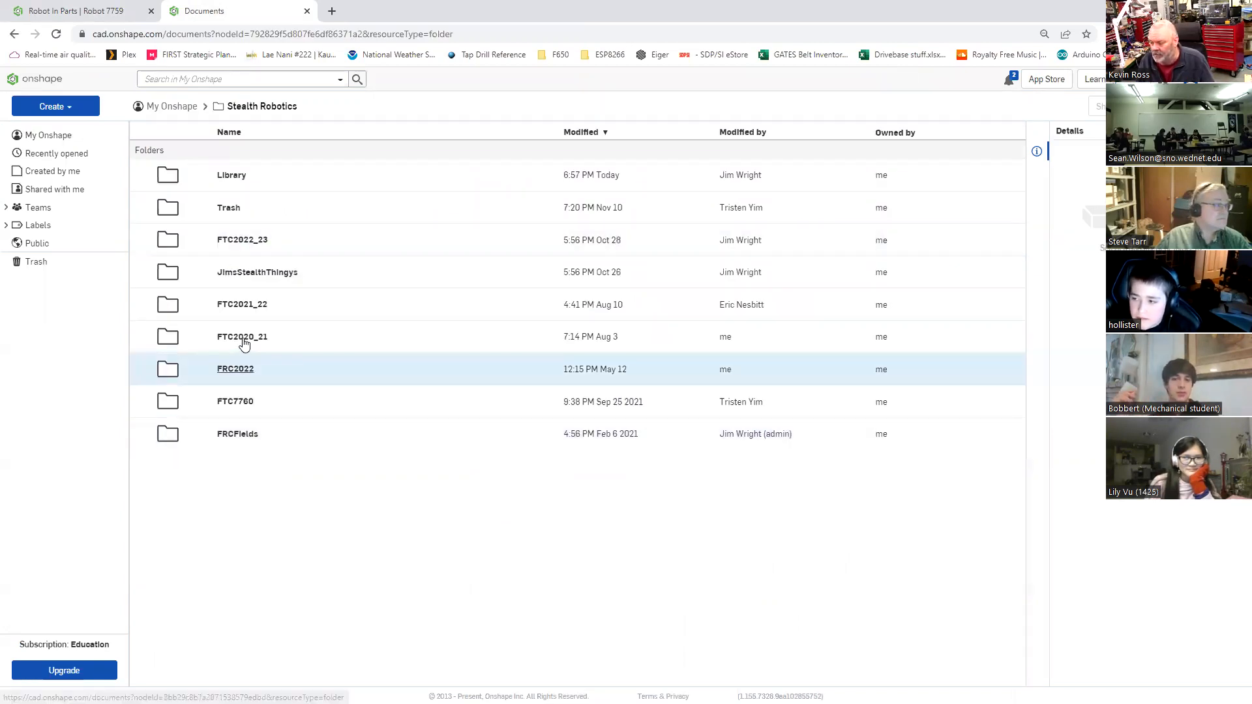
double_click(245, 341)
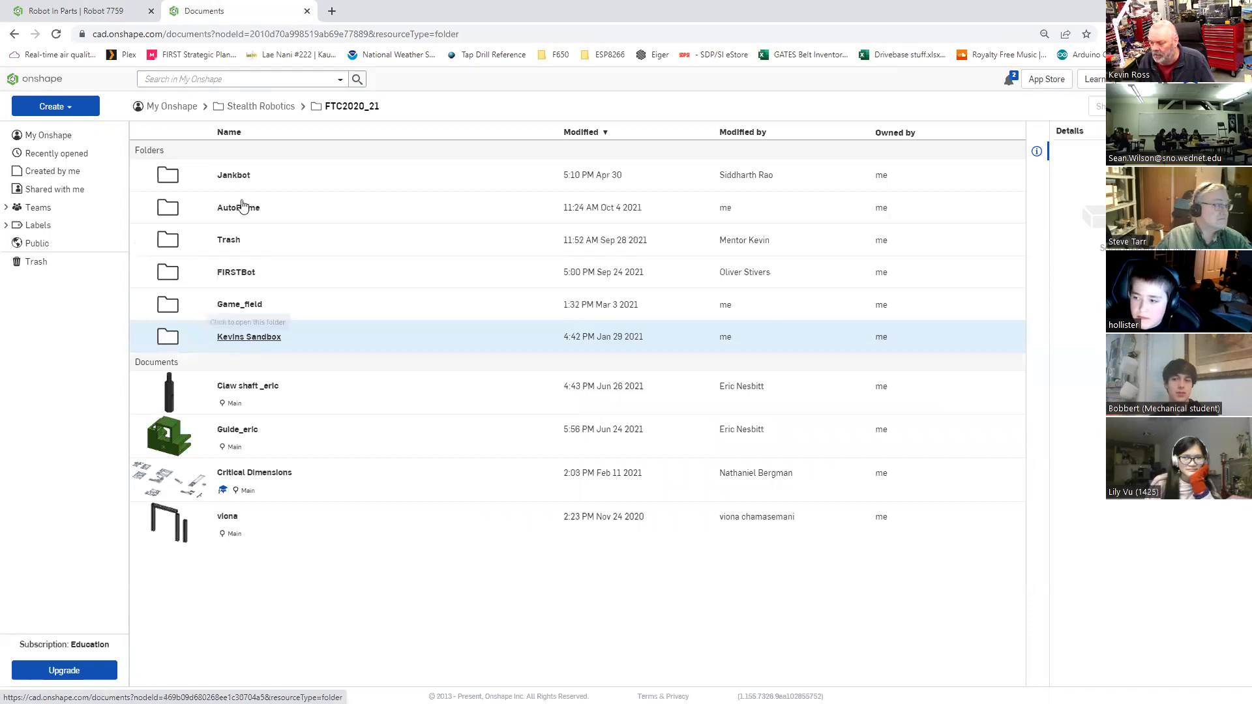
double_click(243, 207)
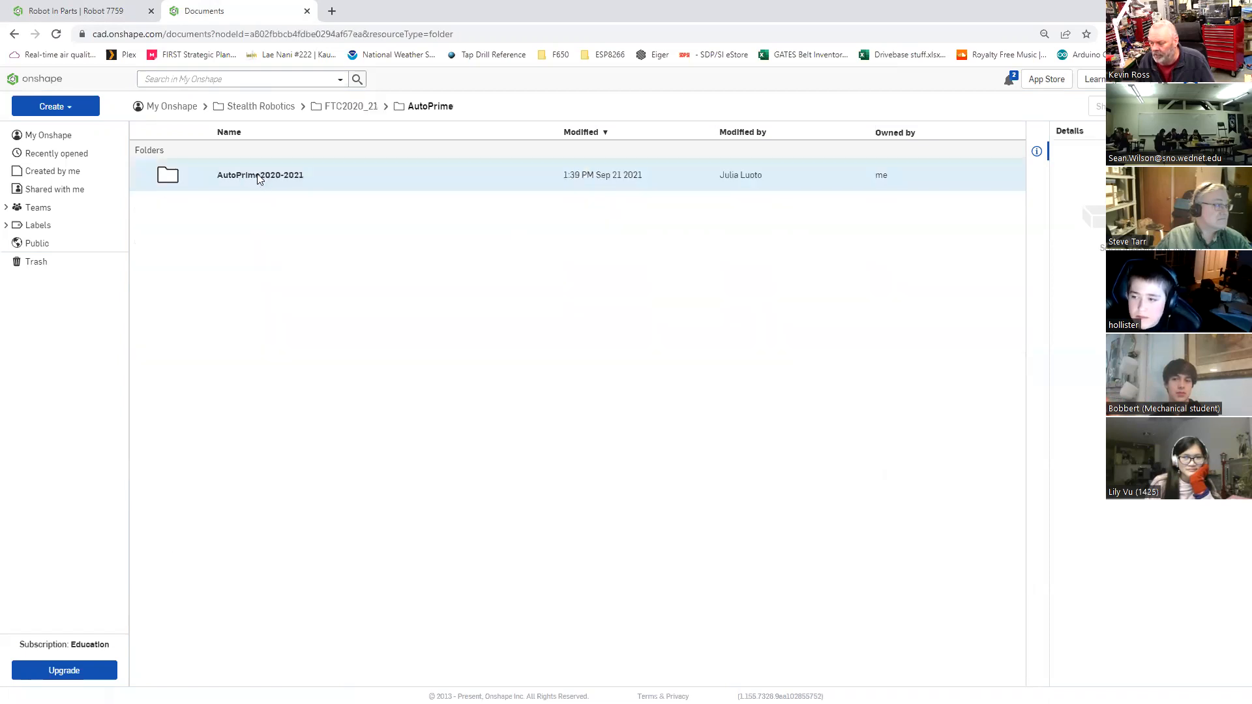
double_click(259, 177)
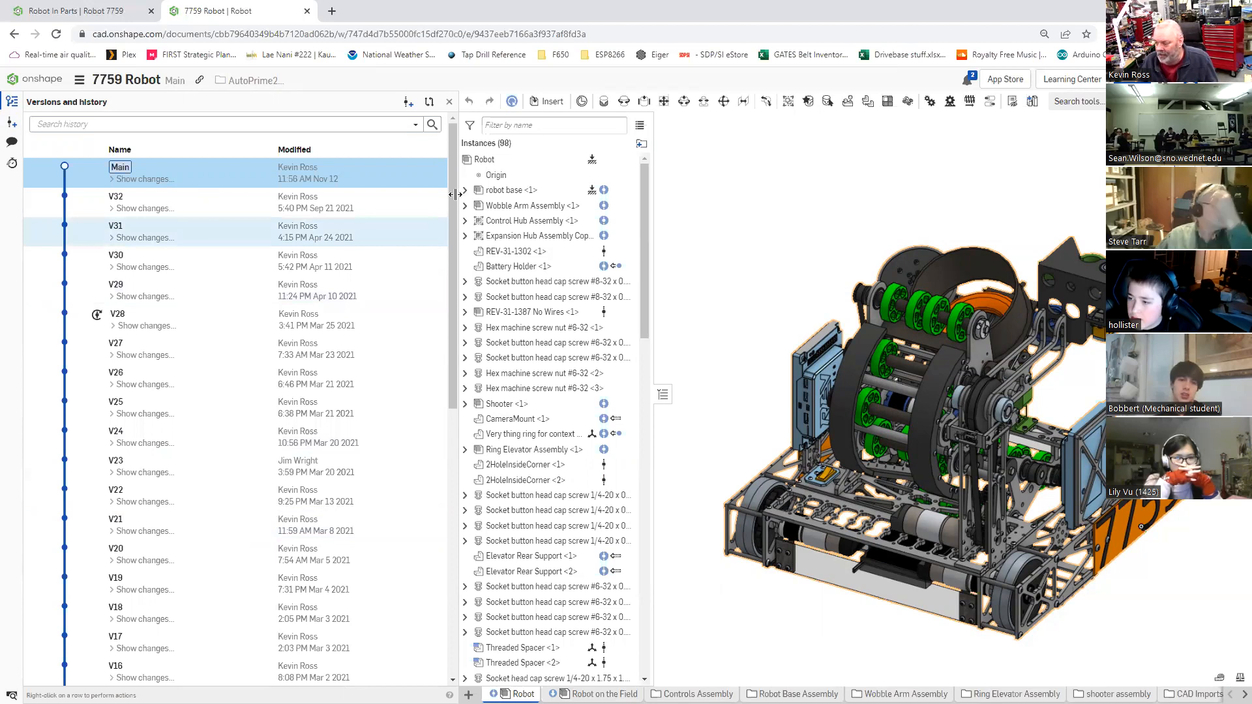
Step: Review the 7759 Robot version history from Main back to Start
scroll(454, 212, "down", 1)
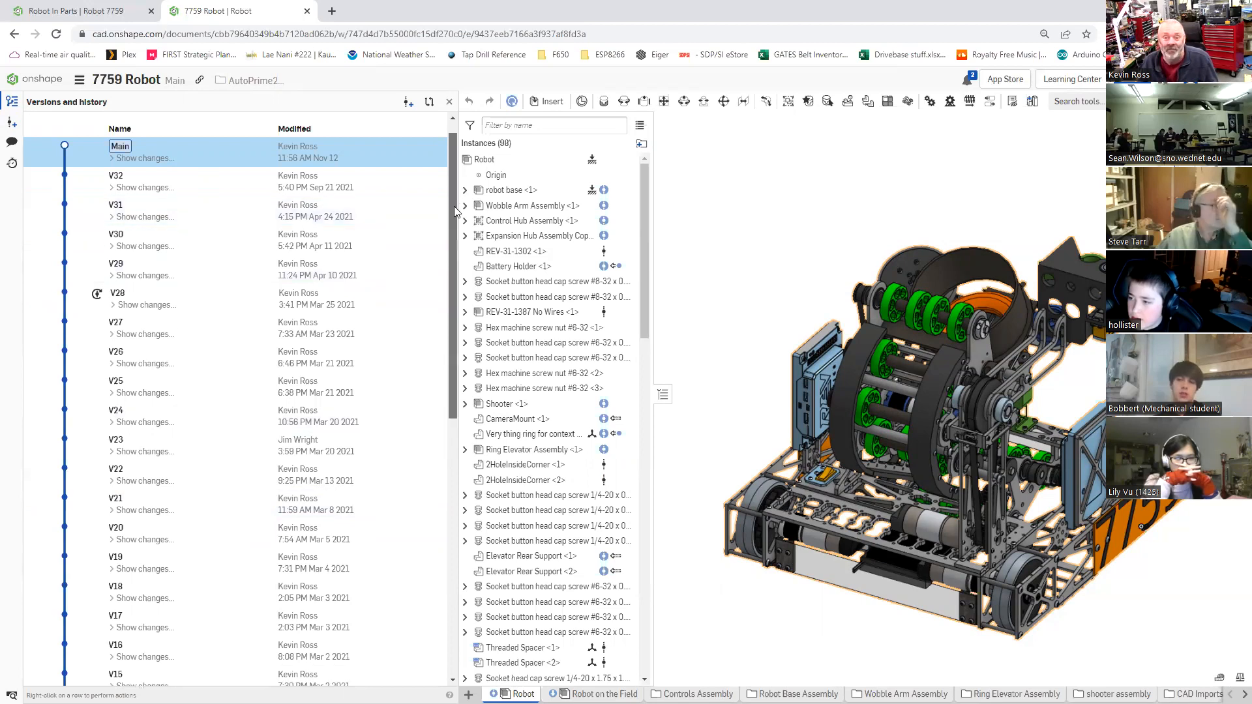
scroll(454, 280, "down", 5)
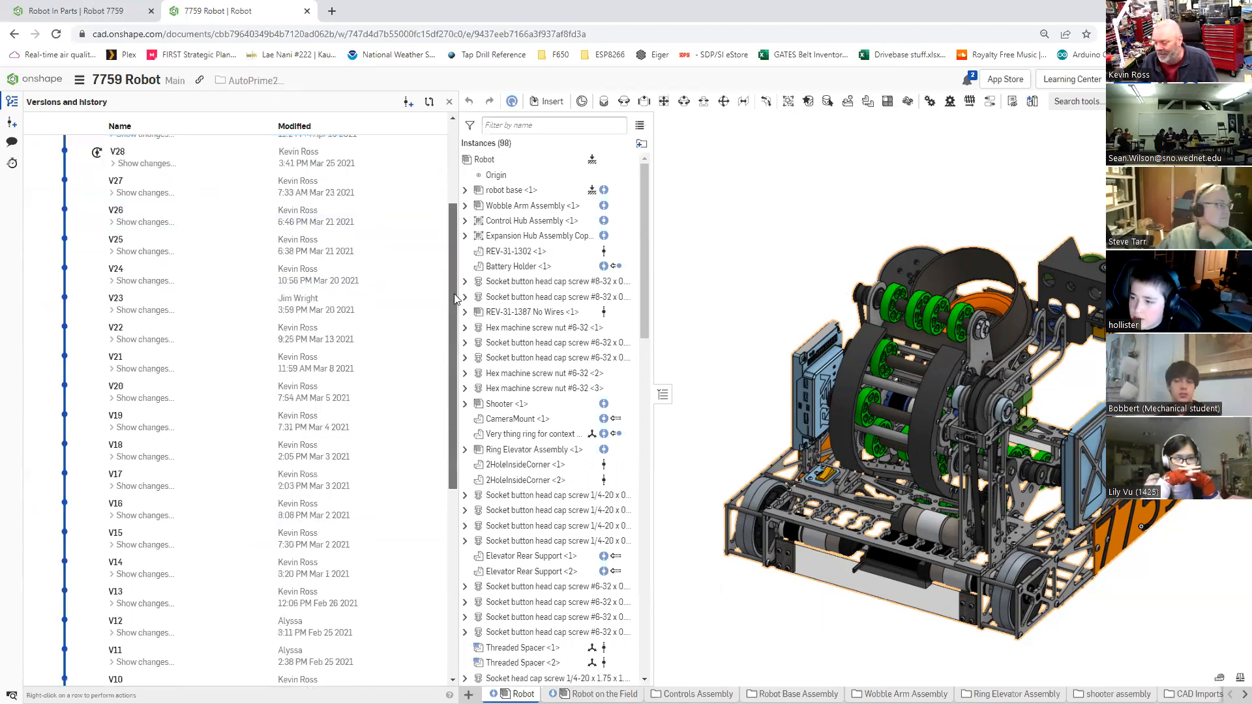
scroll(318, 405, "down", 3)
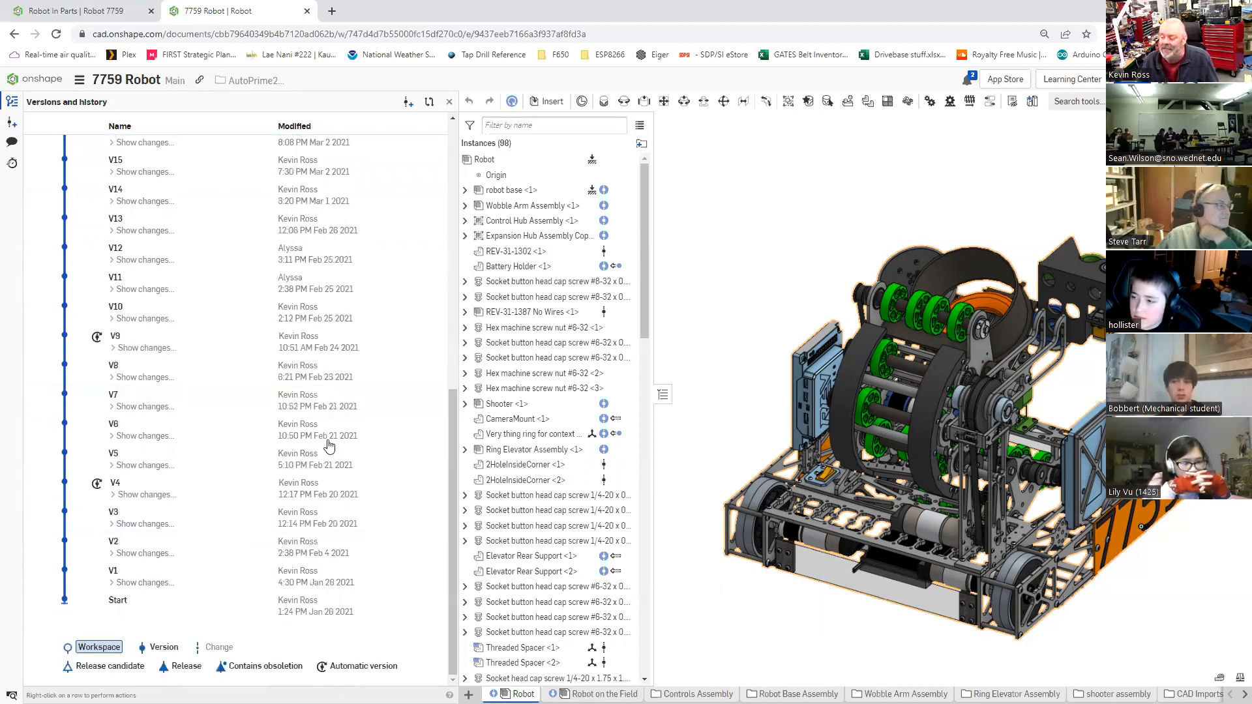
scroll(329, 444, "up", 9)
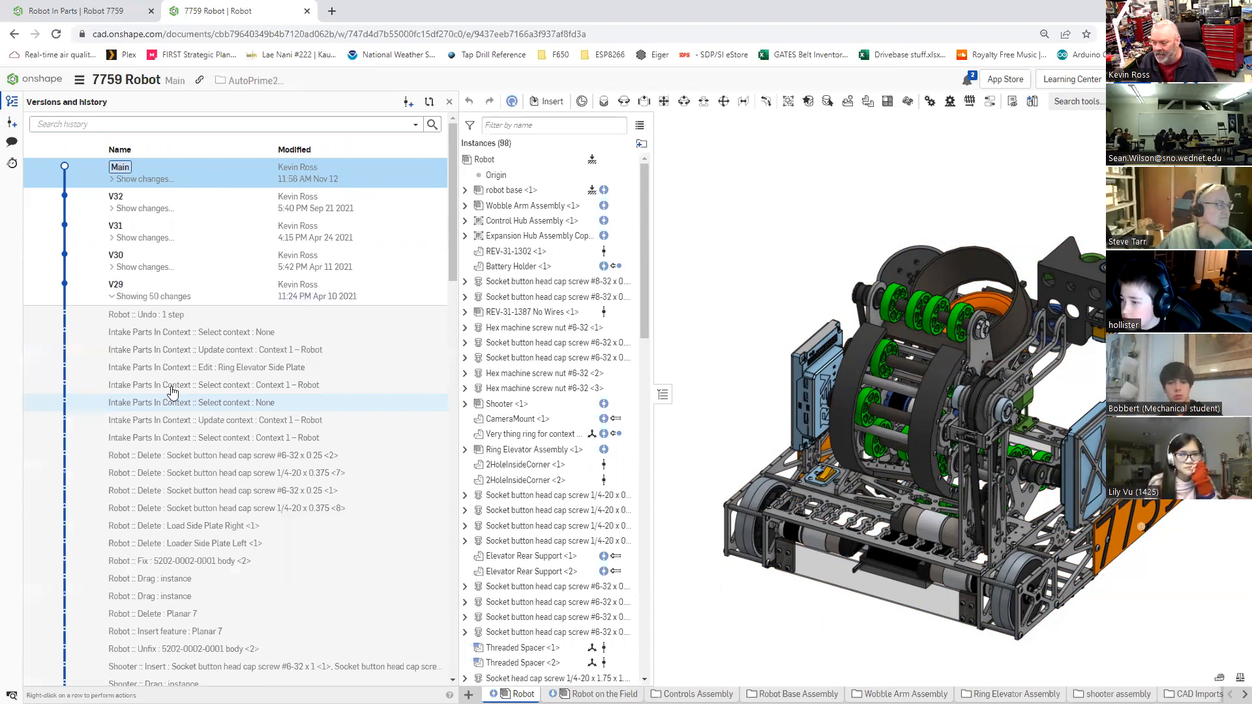
Step: Look through the individual changes recorded in version V29, loading more of them
scroll(173, 345, "down", 1)
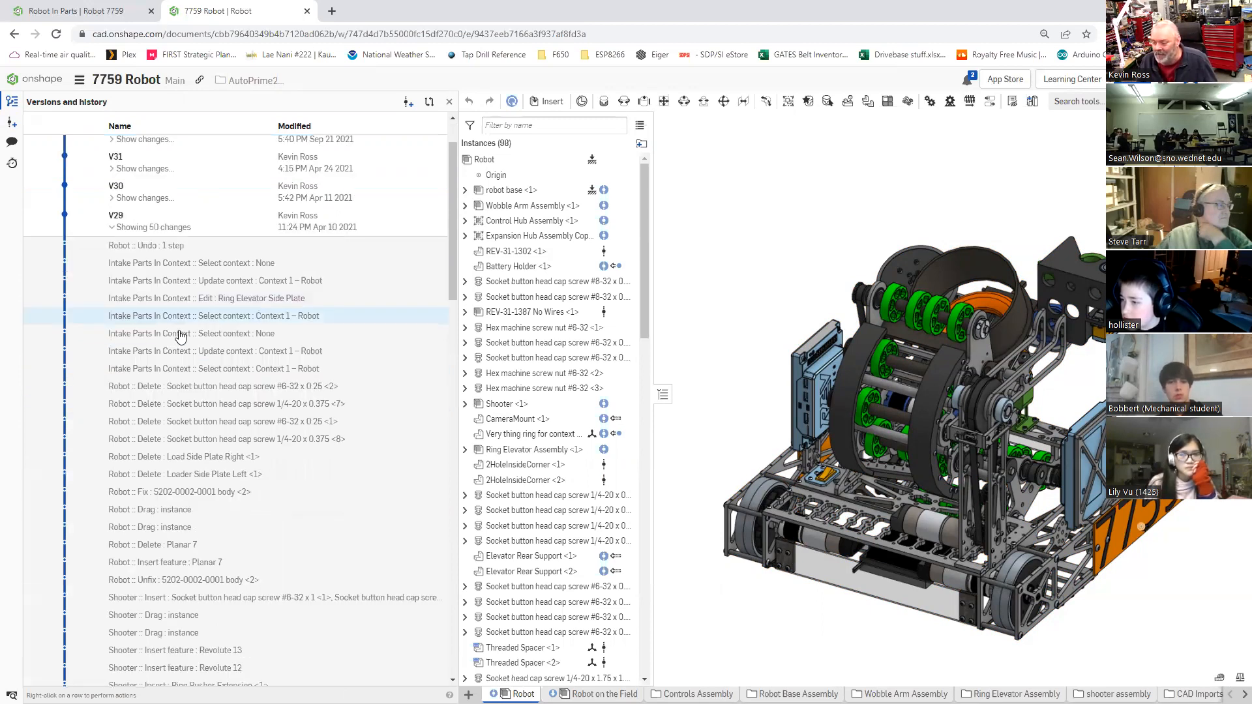
scroll(180, 336, "down", 4)
scroll(181, 336, "down", 5)
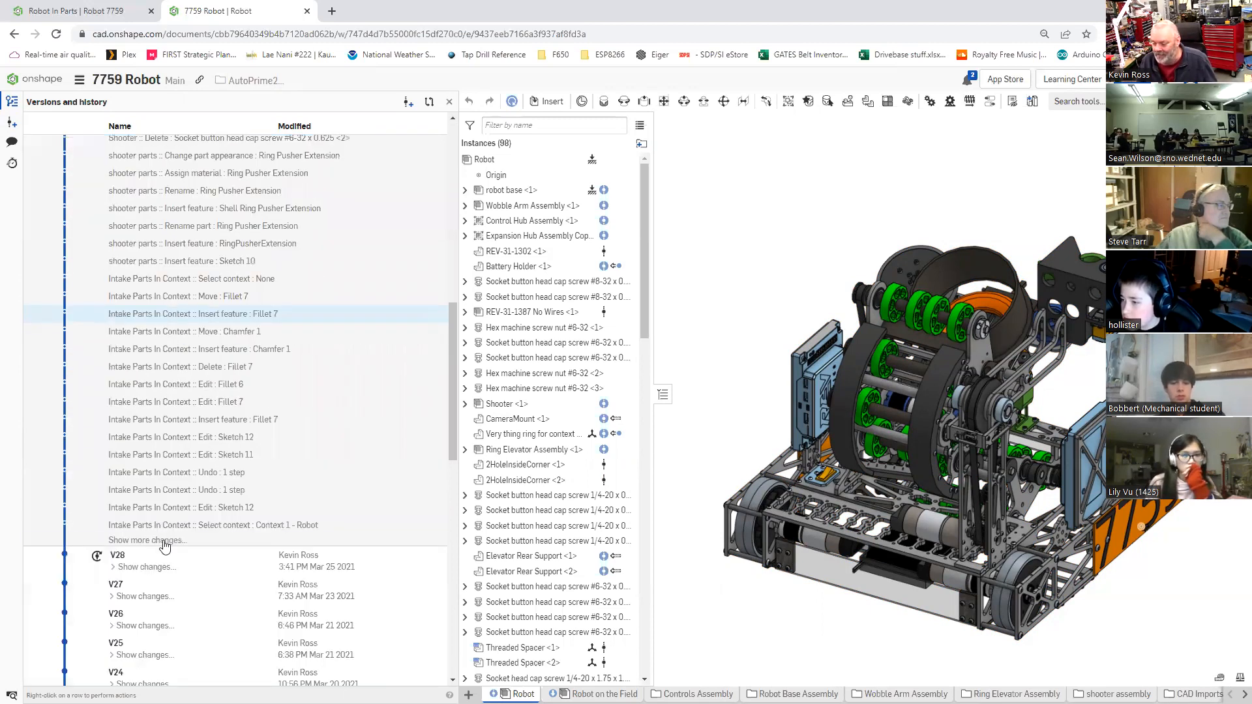
left_click(194, 539)
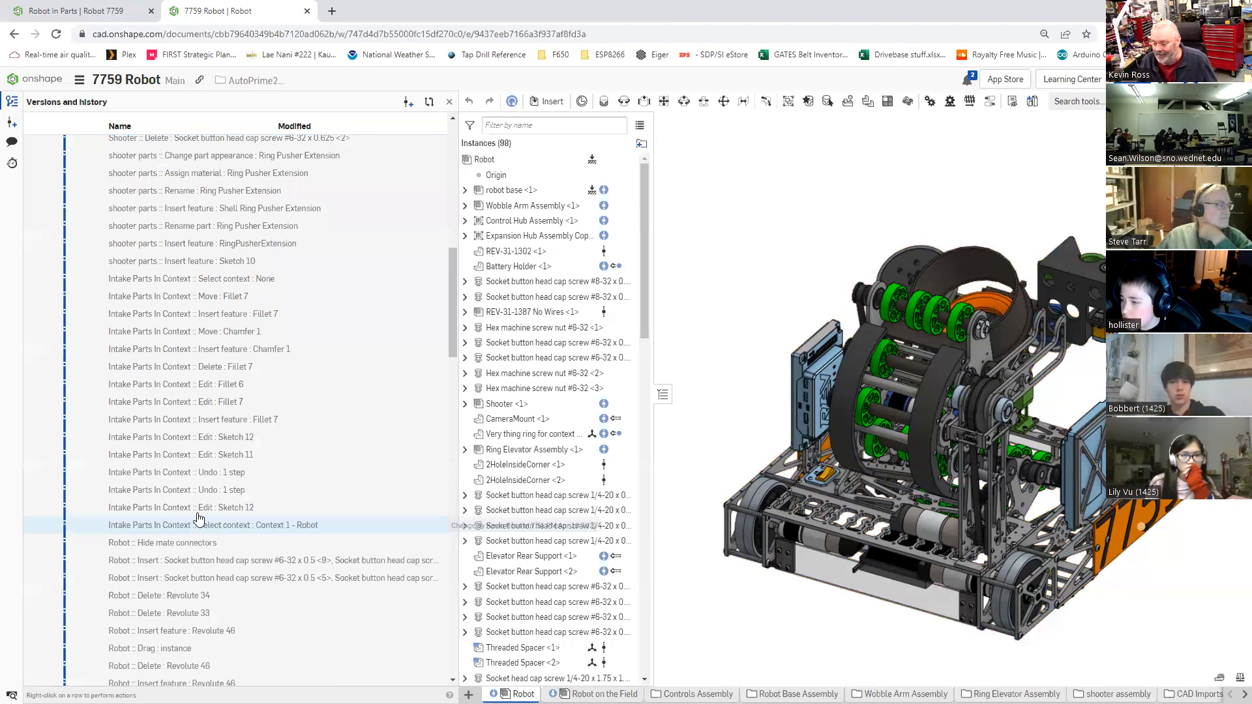
scroll(197, 517, "down", 6)
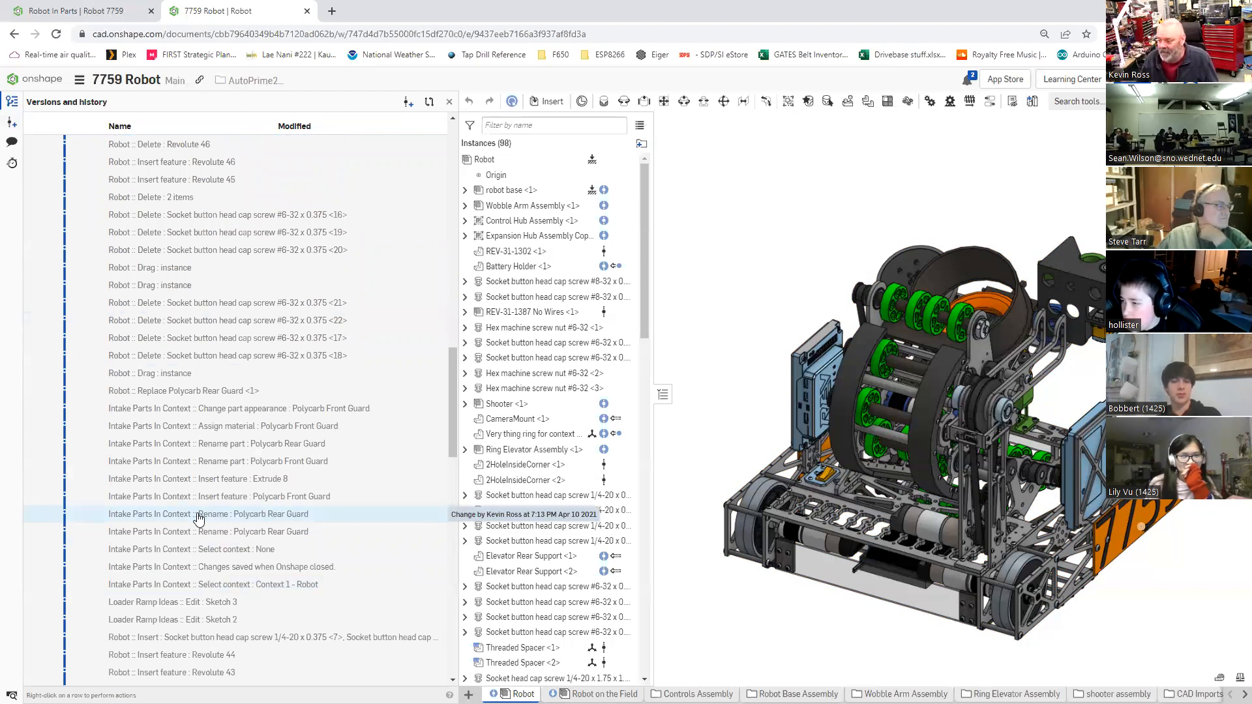
Step: View the V29 robot at the deletion of socket button head cap screw #6-32 x 0.375 <22> and at the Fillet 6 edit
left_click(179, 321)
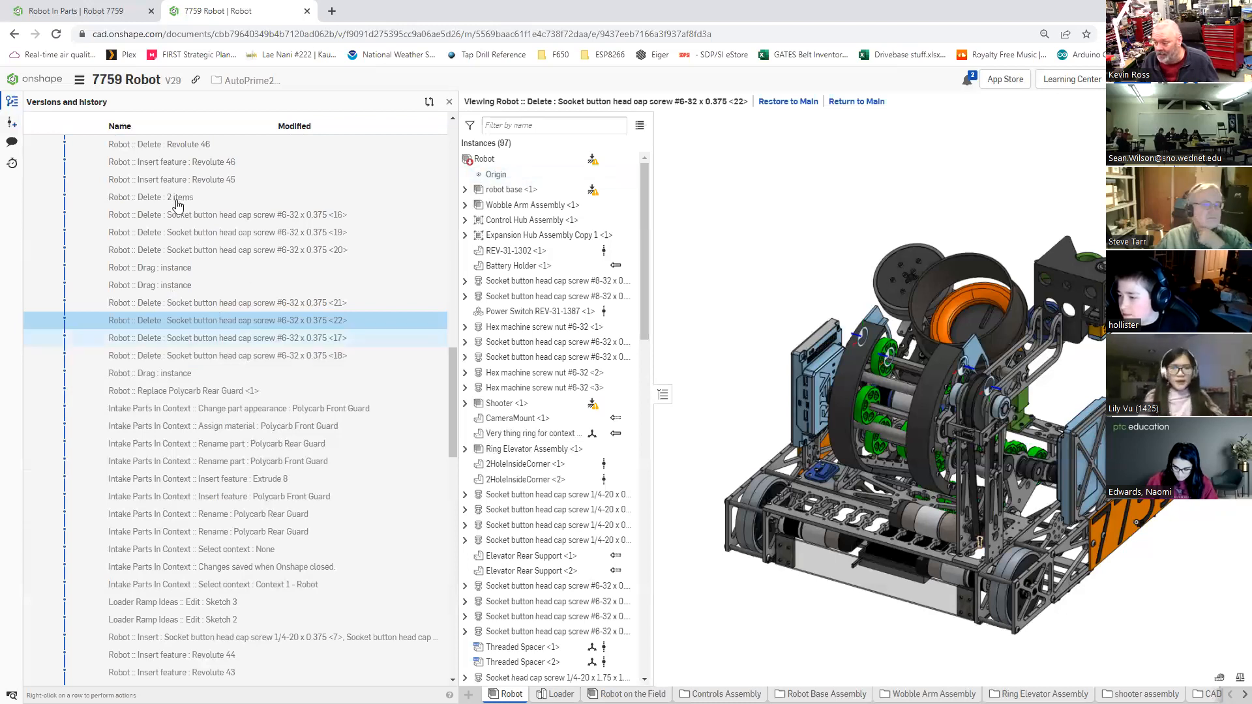
scroll(230, 318, "up", 3)
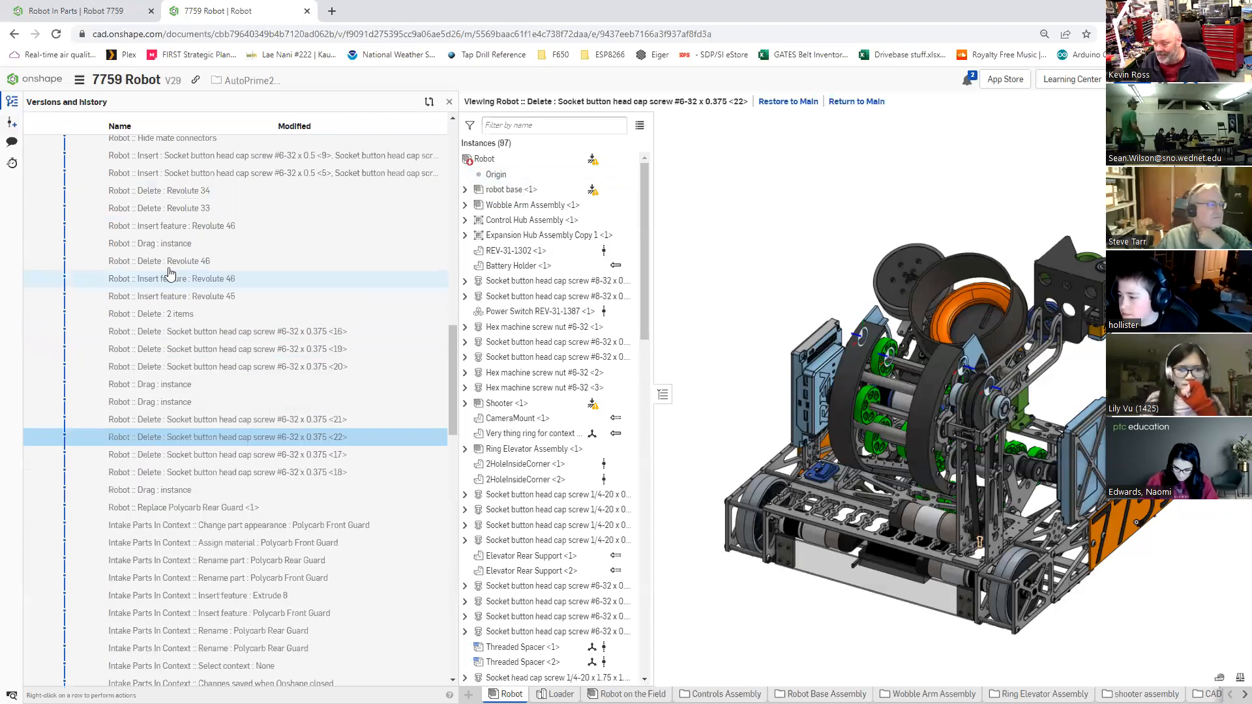
scroll(228, 317, "up", 3)
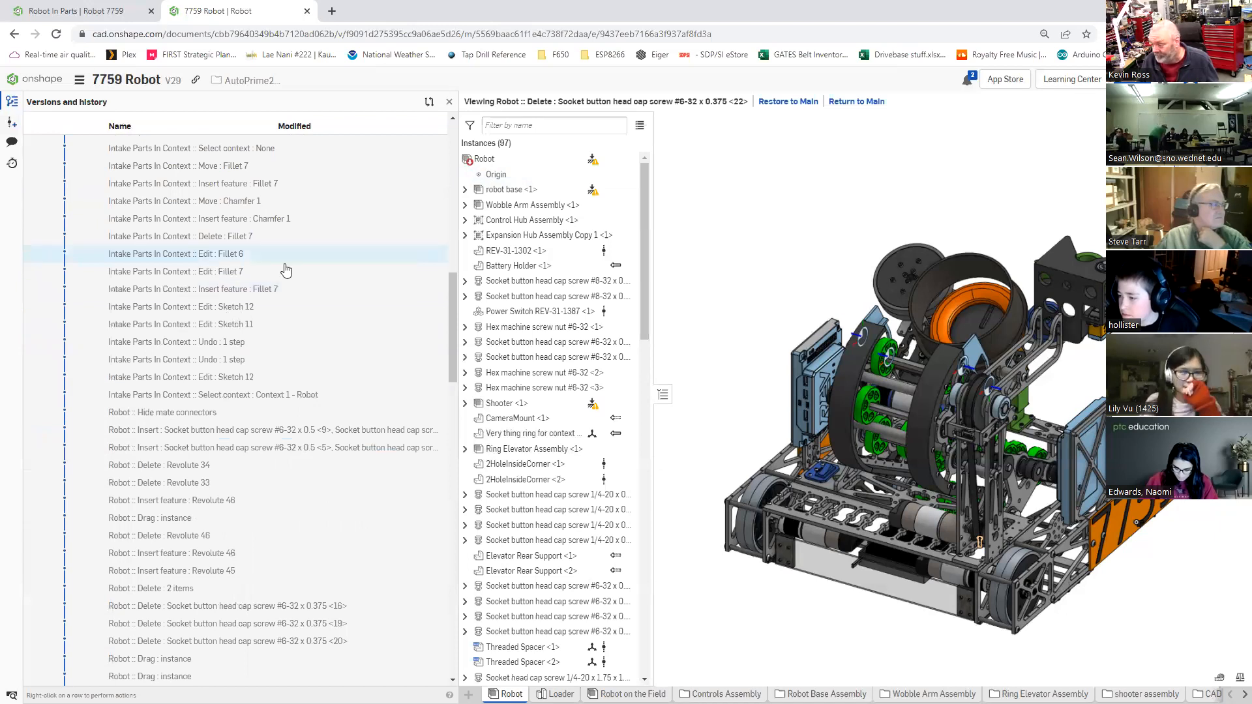
left_click(233, 257)
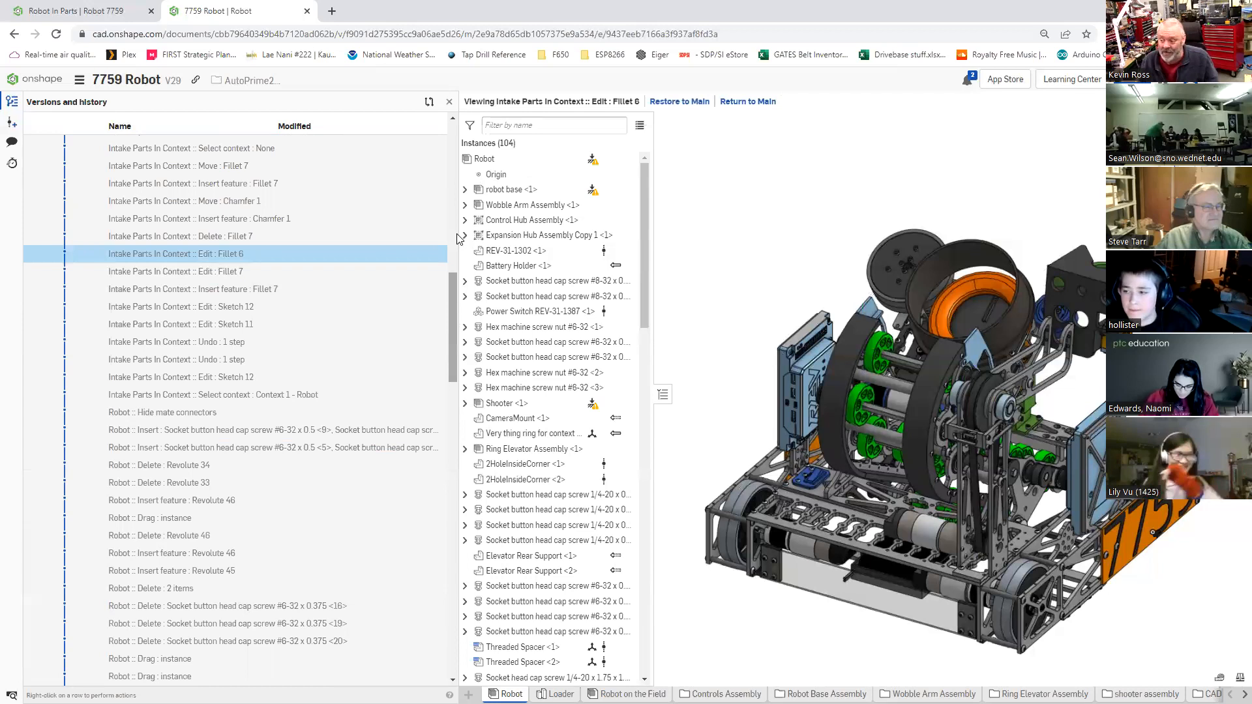
scroll(454, 320, "up", 5)
scroll(448, 193, "up", 5)
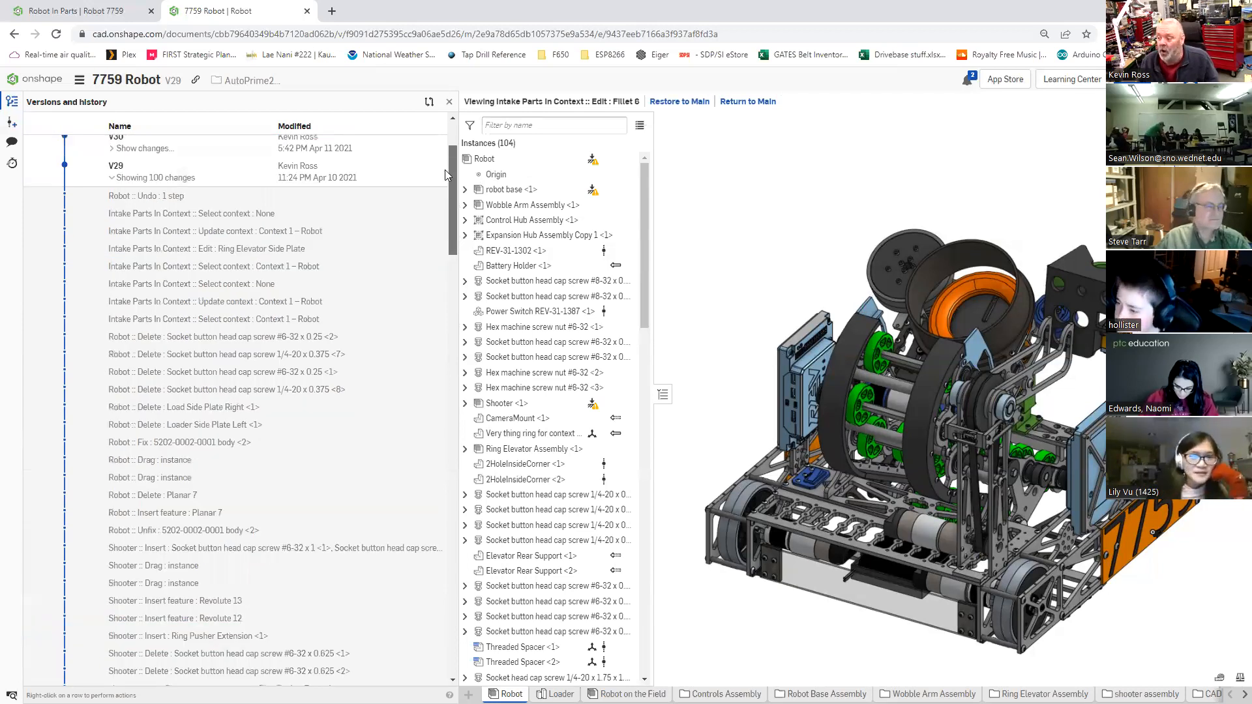
left_click(420, 265)
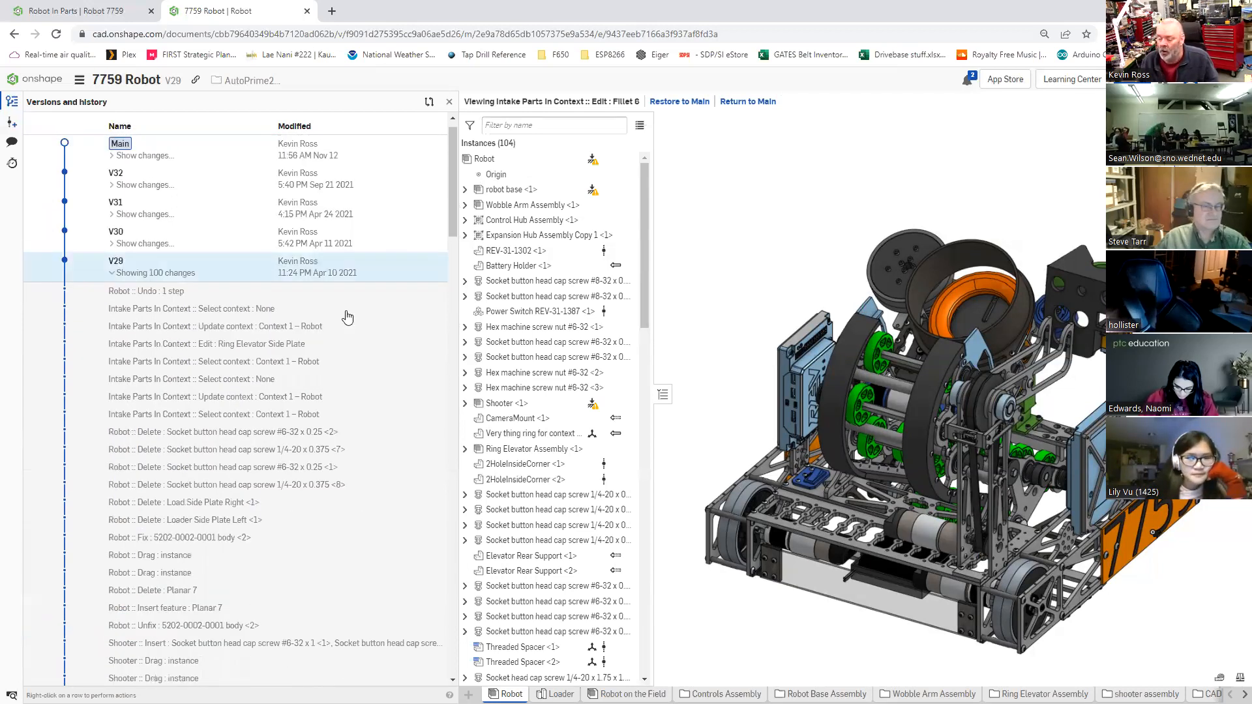
left_click(223, 147)
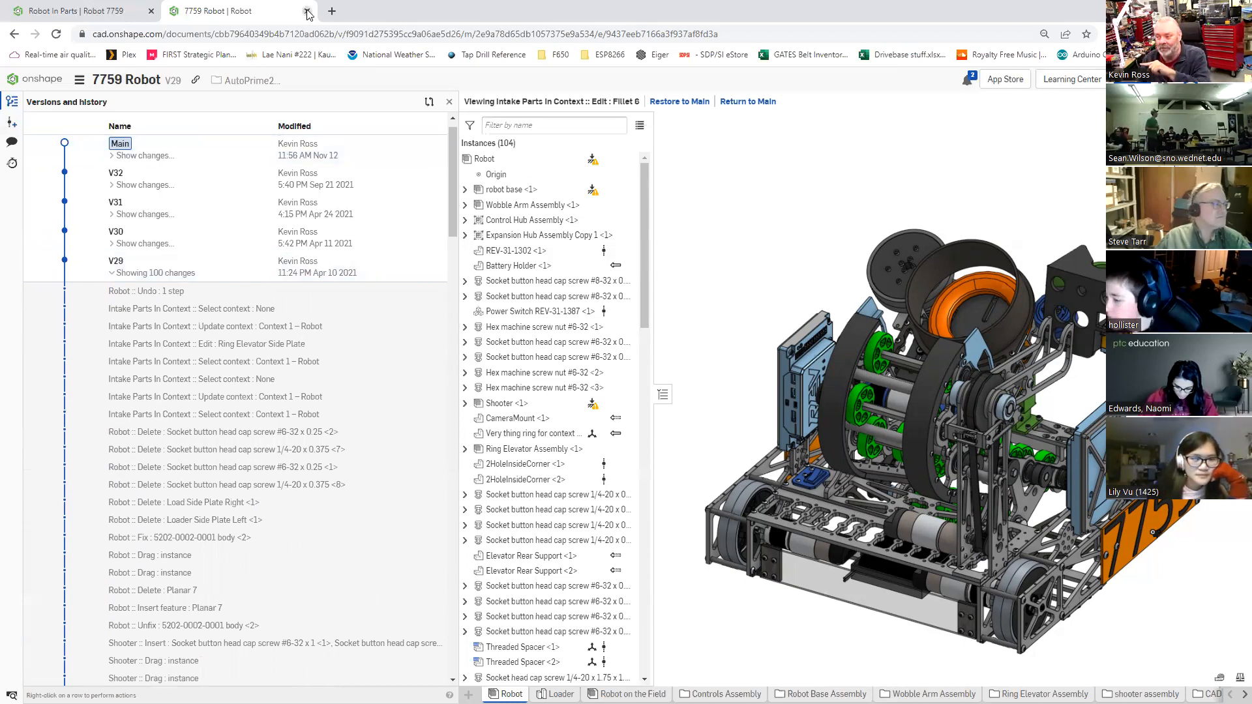
Step: Switch to the Robot In Parts document, check the changes in its version V1, and clear the assembly selection
left_click(69, 10)
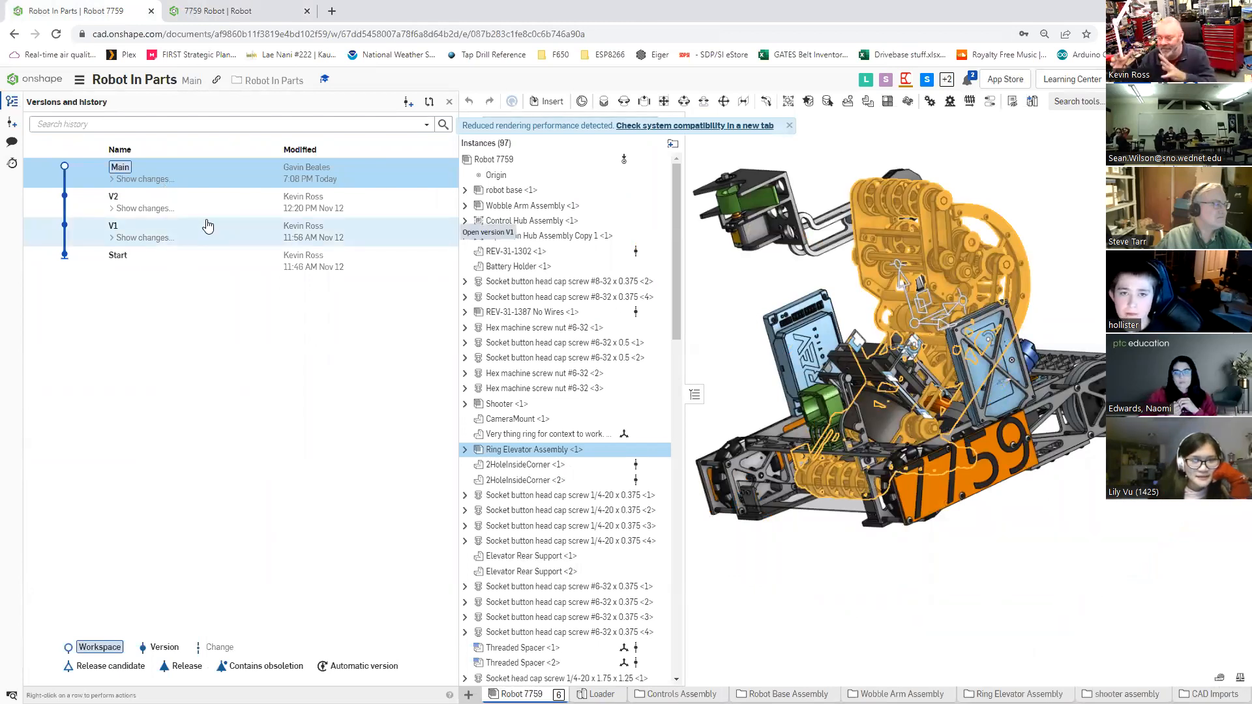
left_click(154, 238)
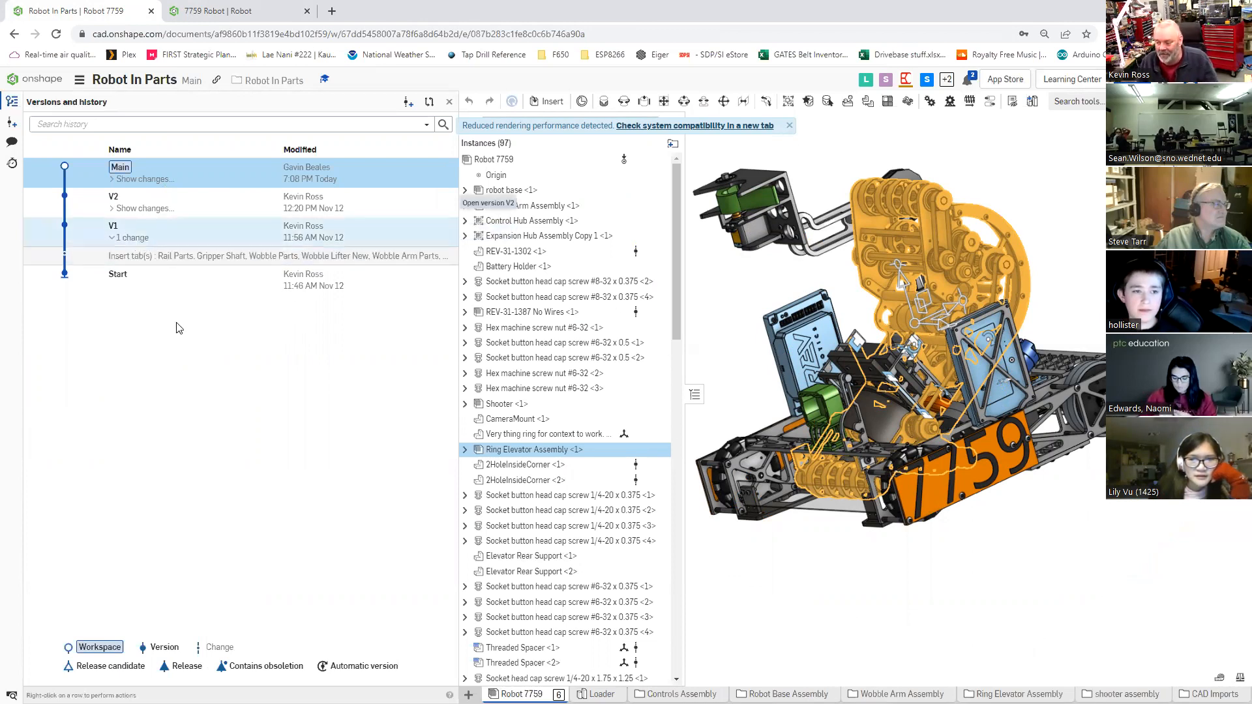
left_click(132, 237)
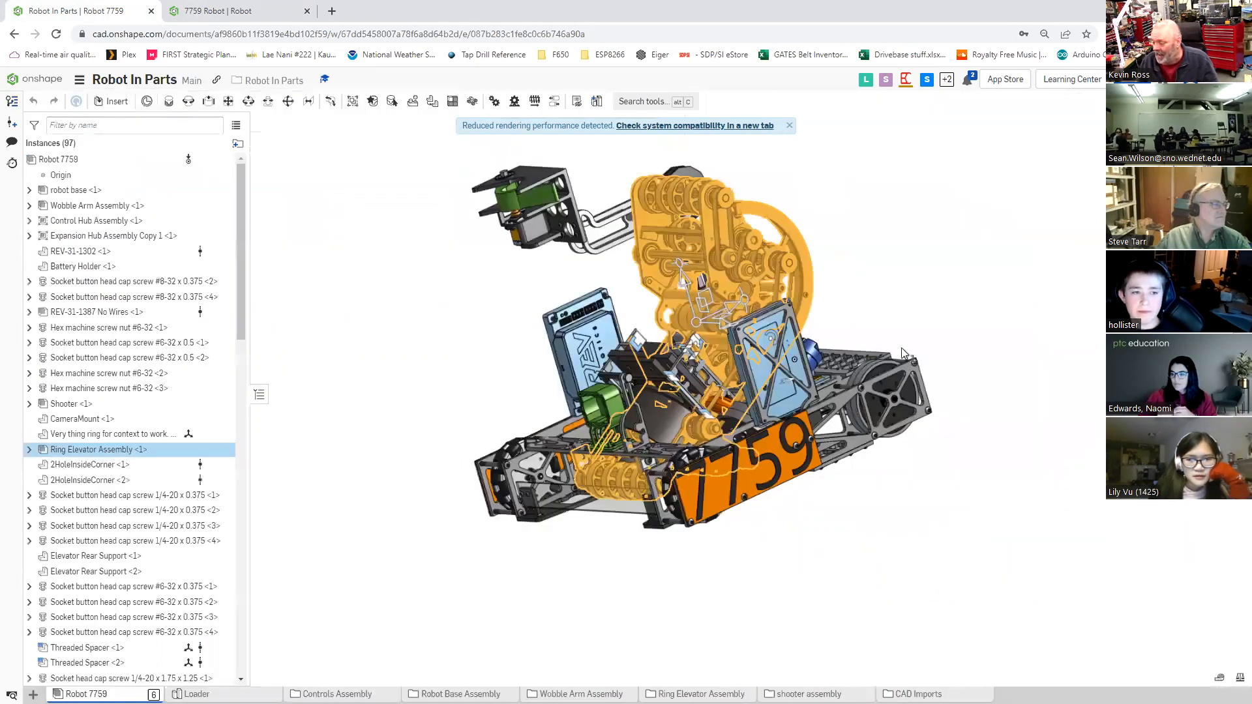
key("f")
left_click(916, 349)
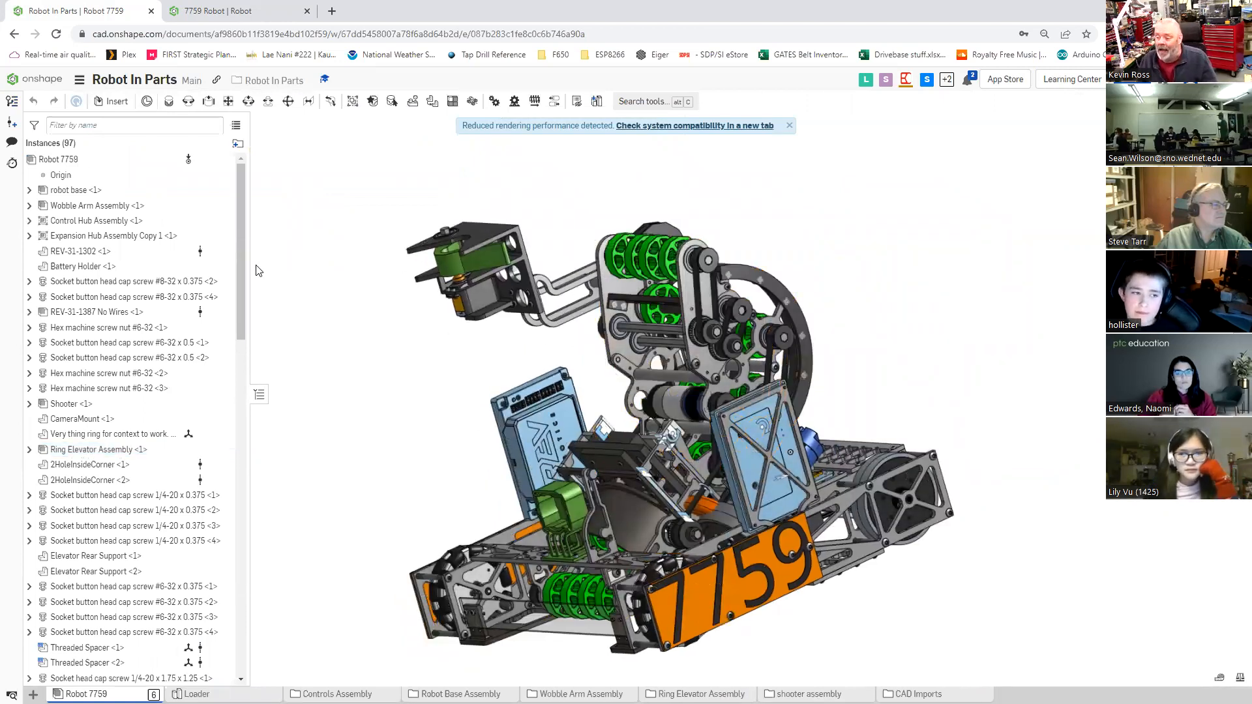
Step: Create version V3 from Main with the description "This is an awesome version of my file" and check the version history
left_click(9, 128)
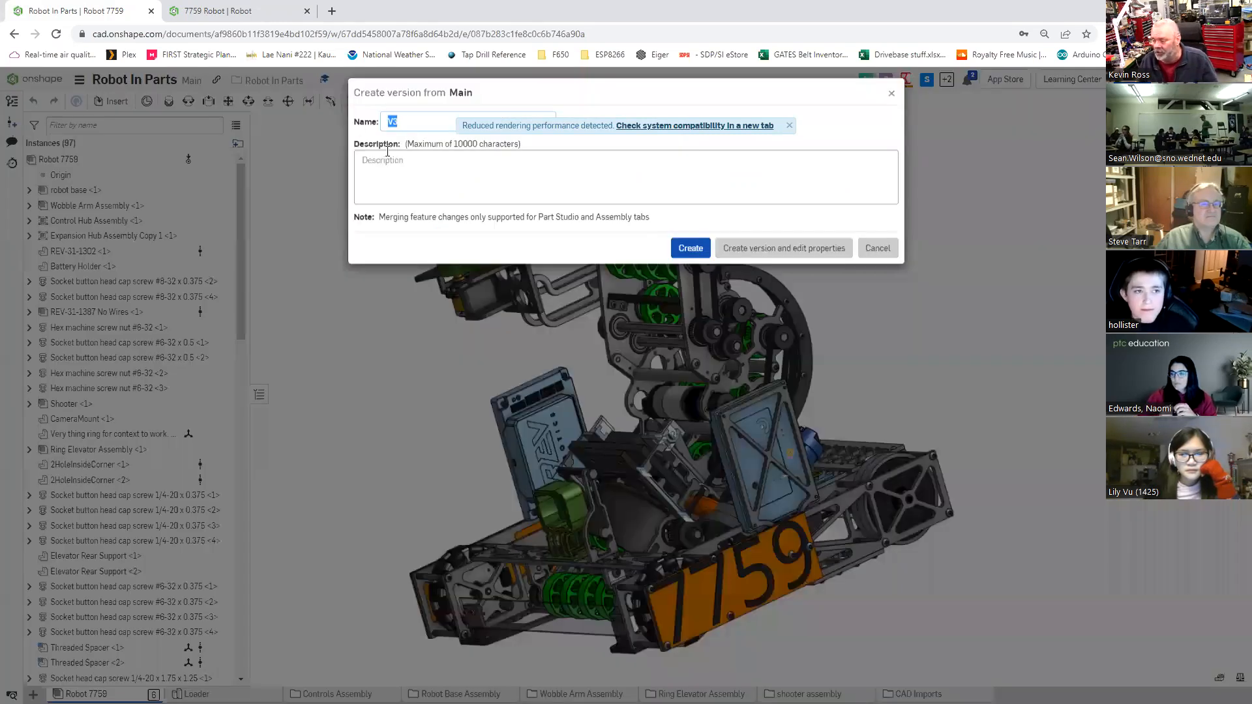
left_click(460, 175)
type("This is an awesome version of my file")
left_click(690, 256)
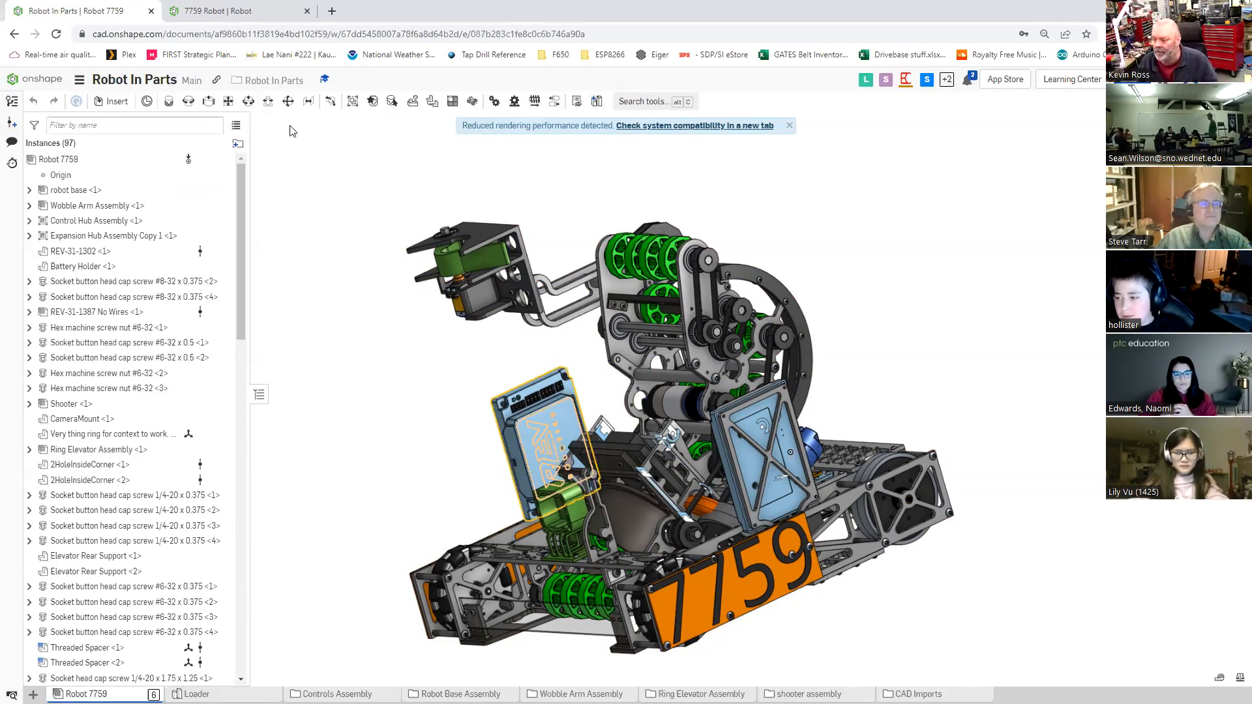
left_click(14, 130)
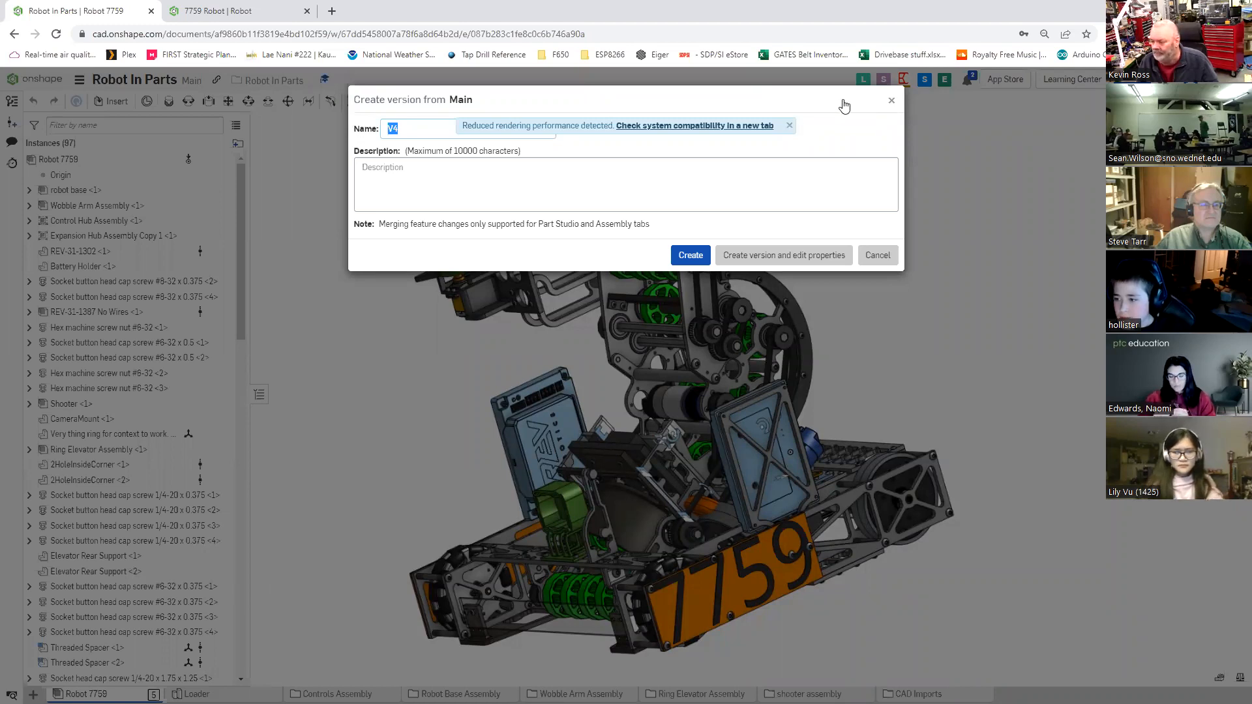
left_click(13, 103)
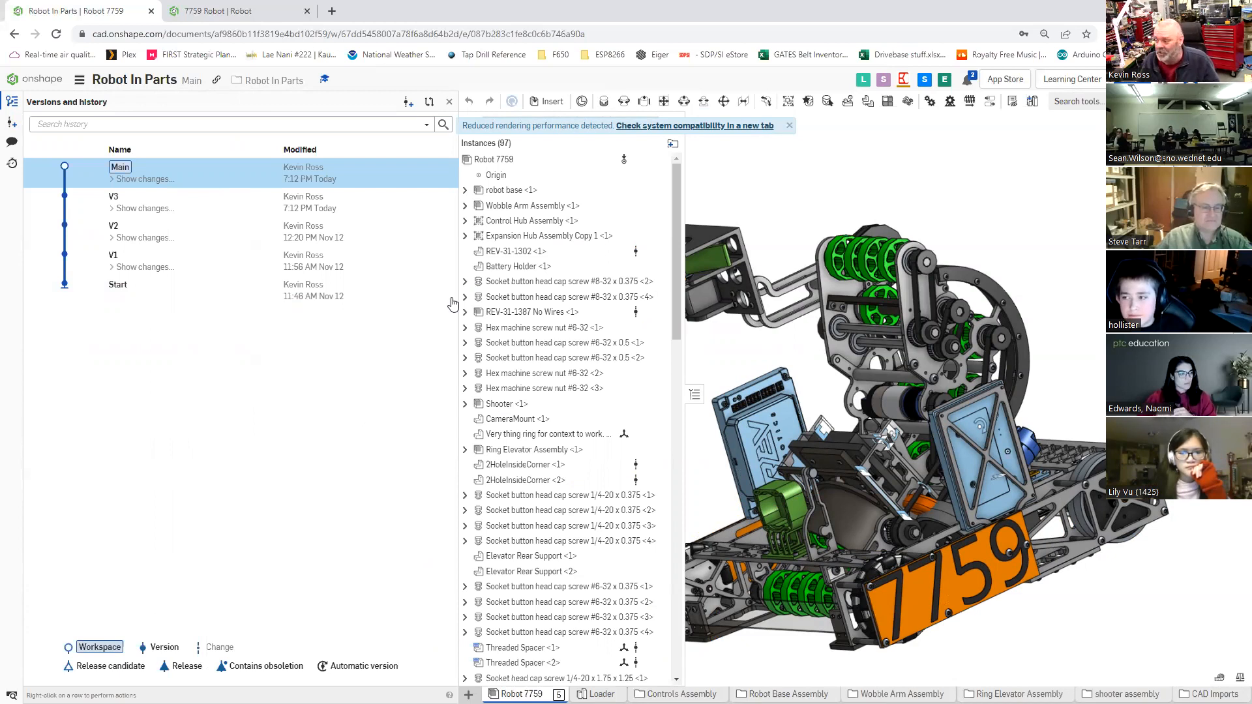
Step: Close the version history and look through the Controls Assembly and Wobble Arm Assembly folders, viewing Wobble Arm Parts and Wobble Lifter New
left_click(449, 102)
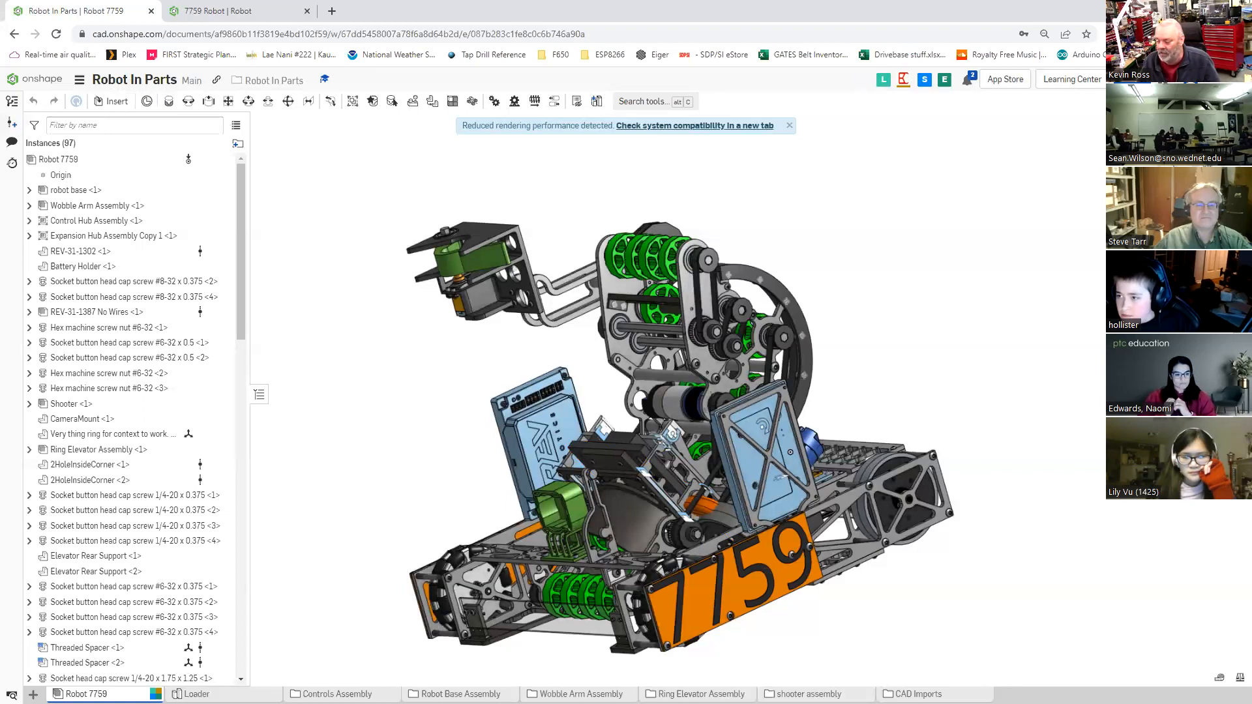
mouse_move(225, 694)
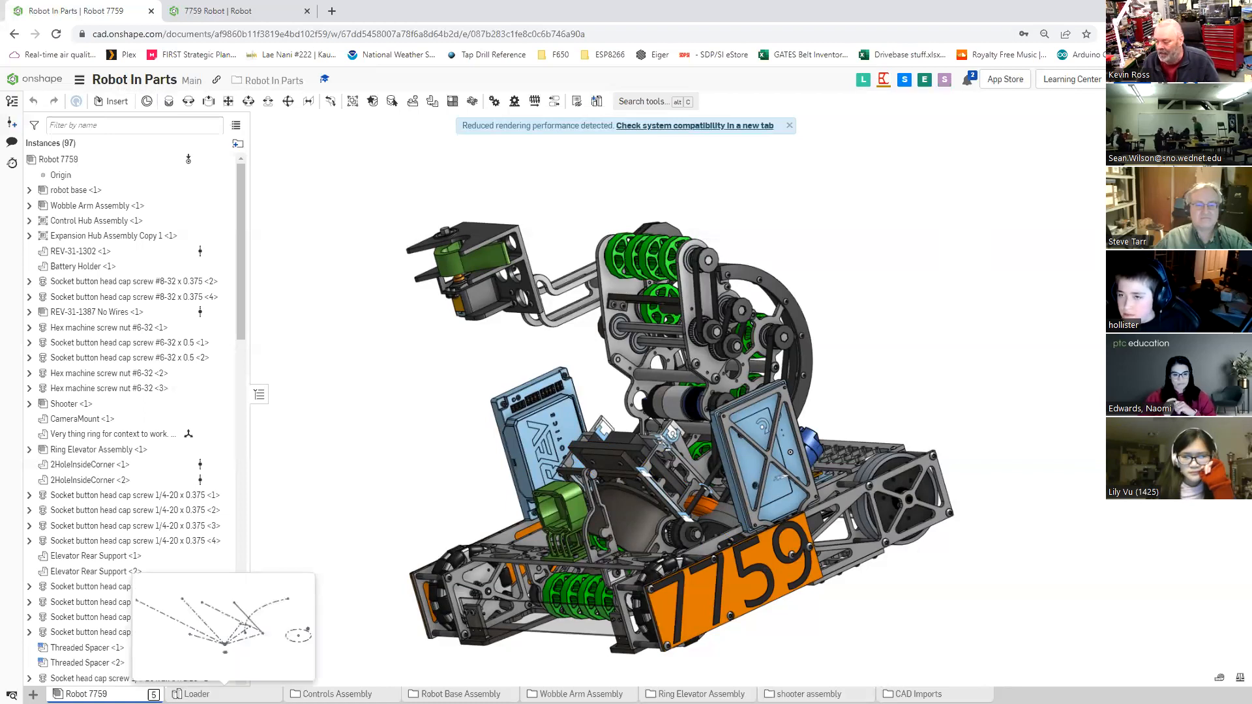
left_click(332, 694)
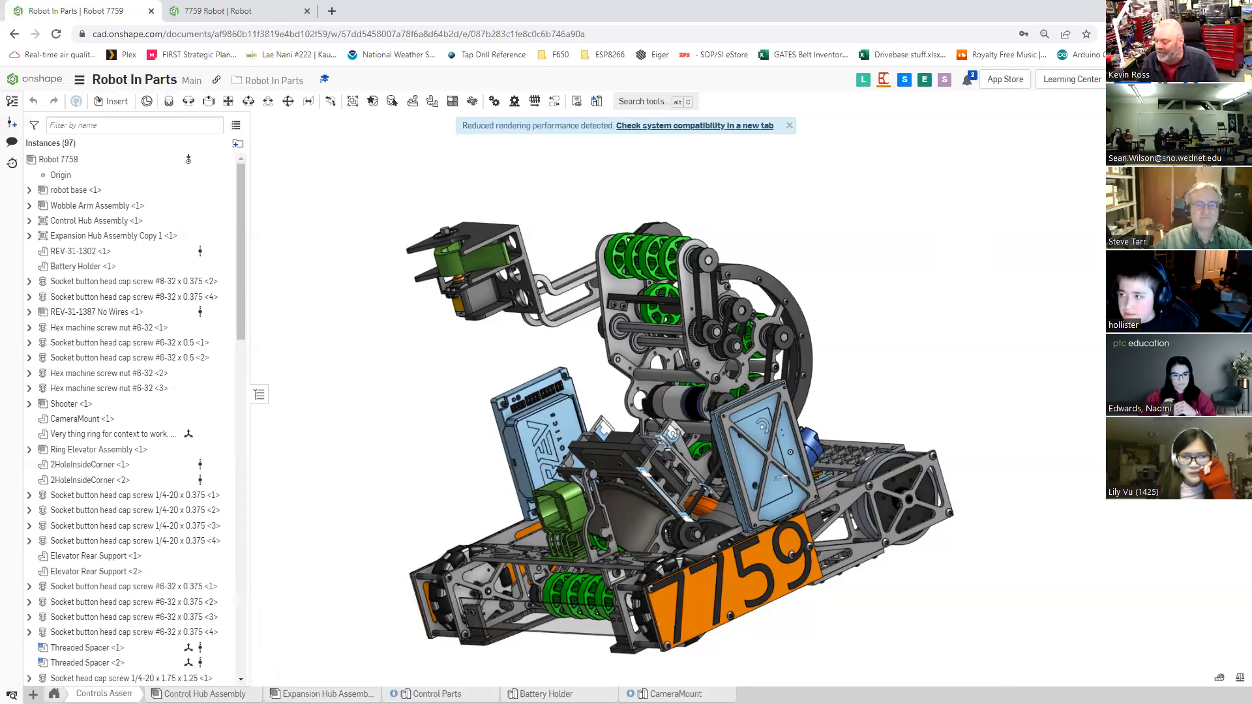
left_click(54, 694)
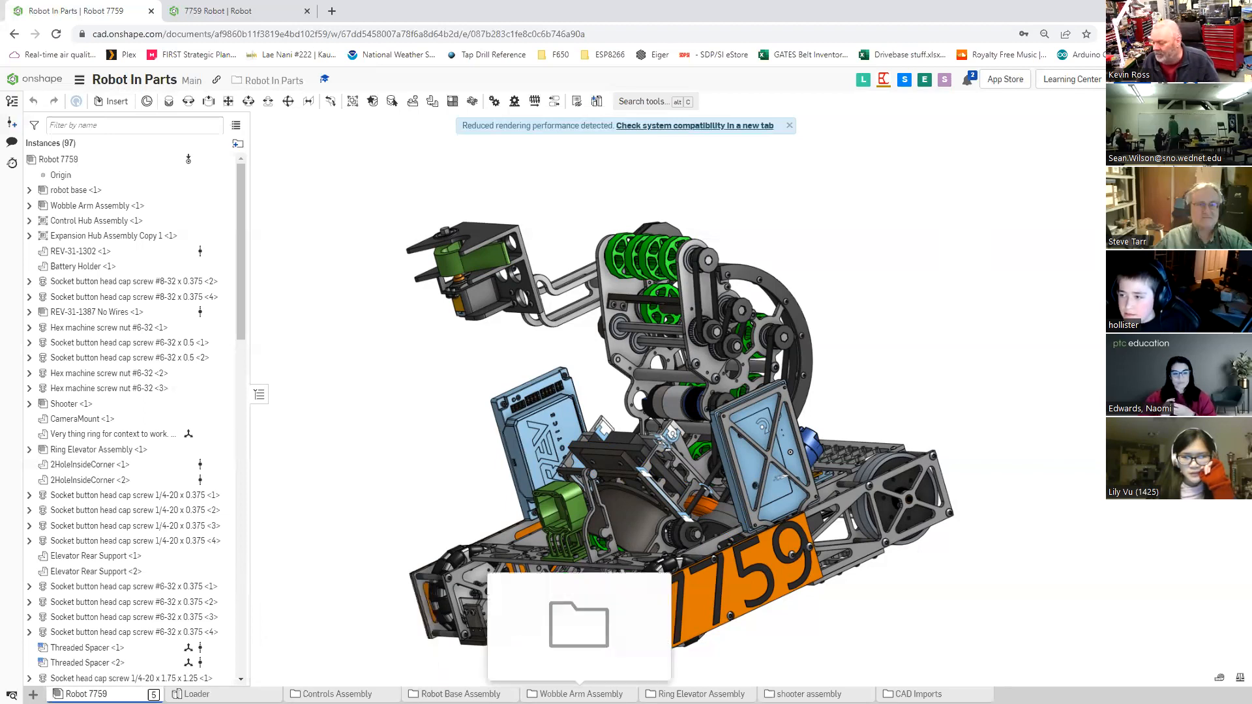
left_click(577, 694)
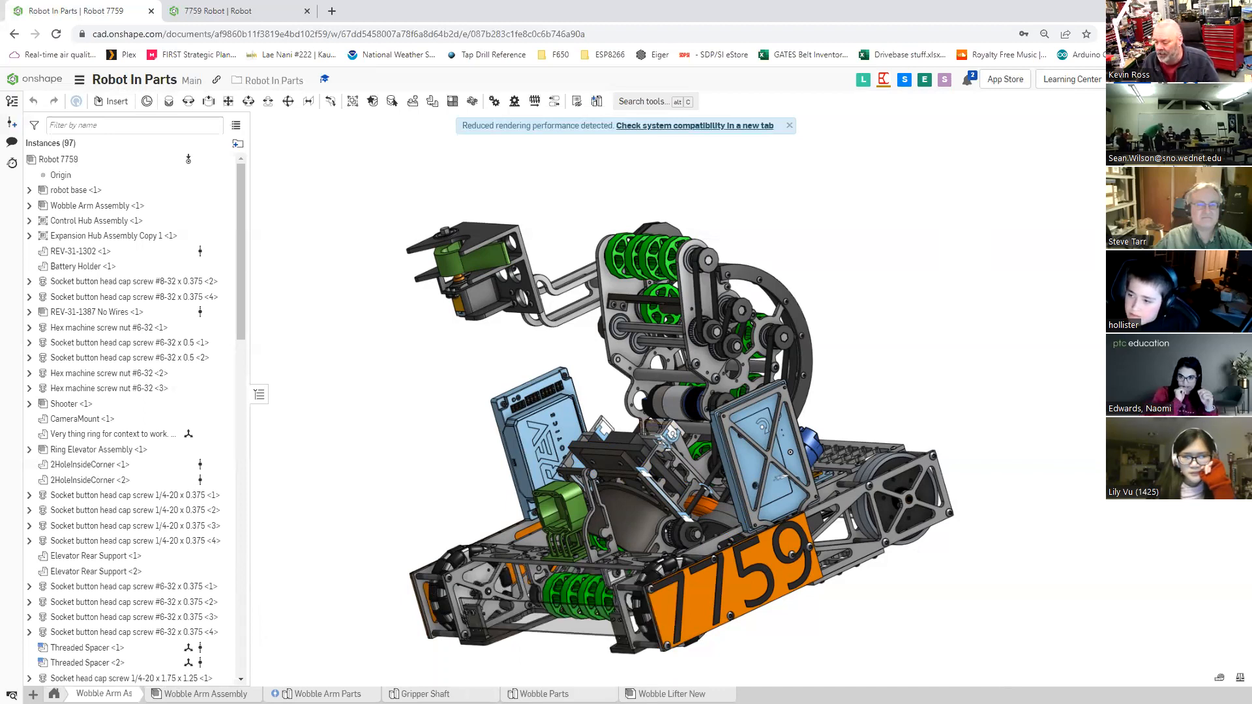
mouse_move(205, 694)
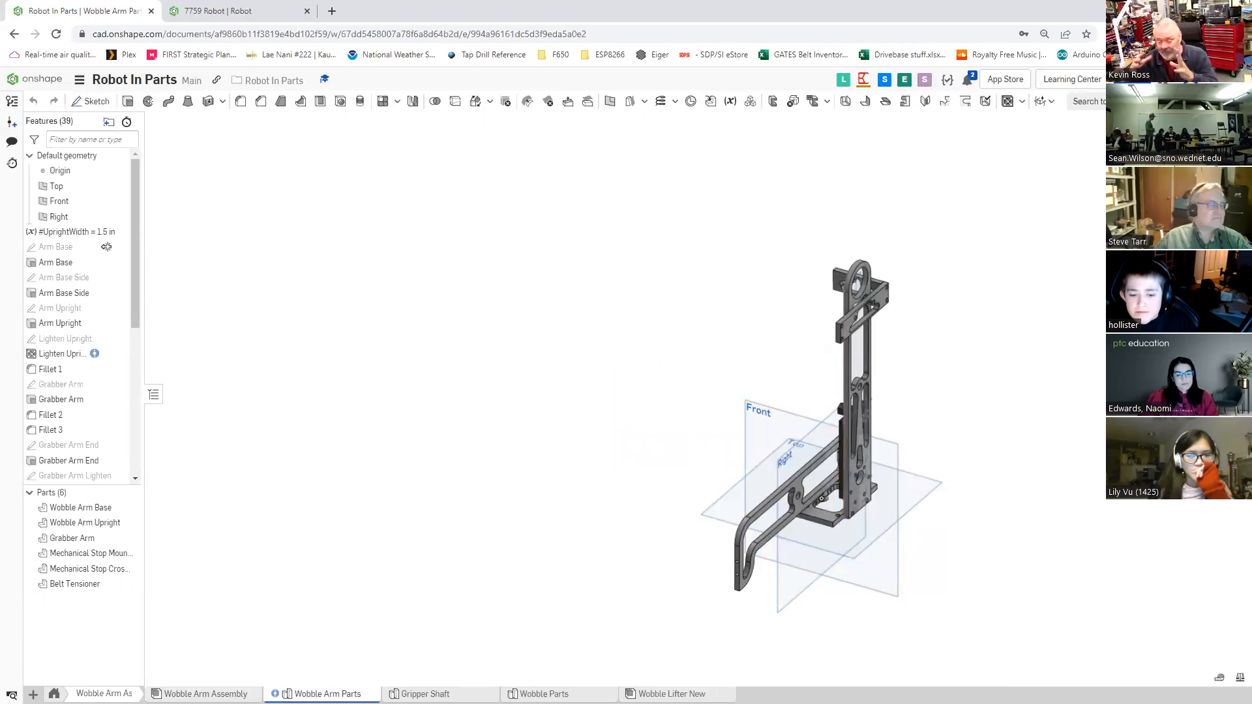
mouse_move(437, 694)
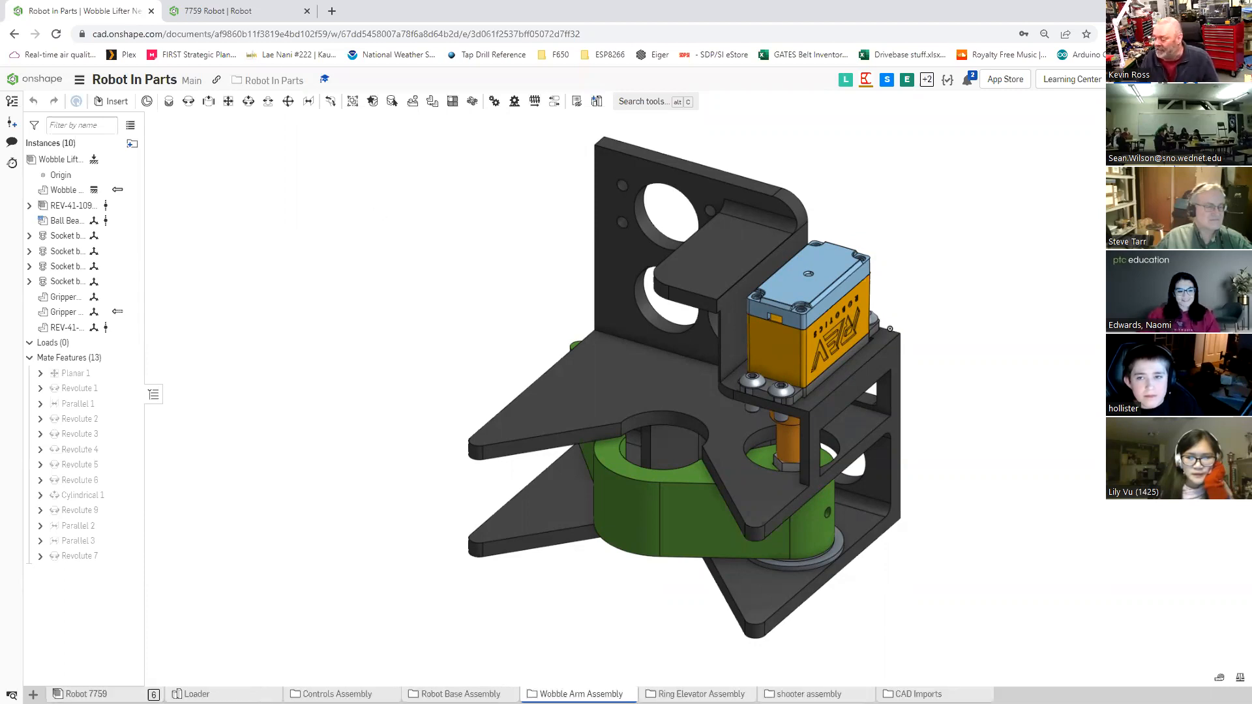
Step: Return to the documents list and open Robot Main from the Robot in Subassenblies folder
left_click(46, 78)
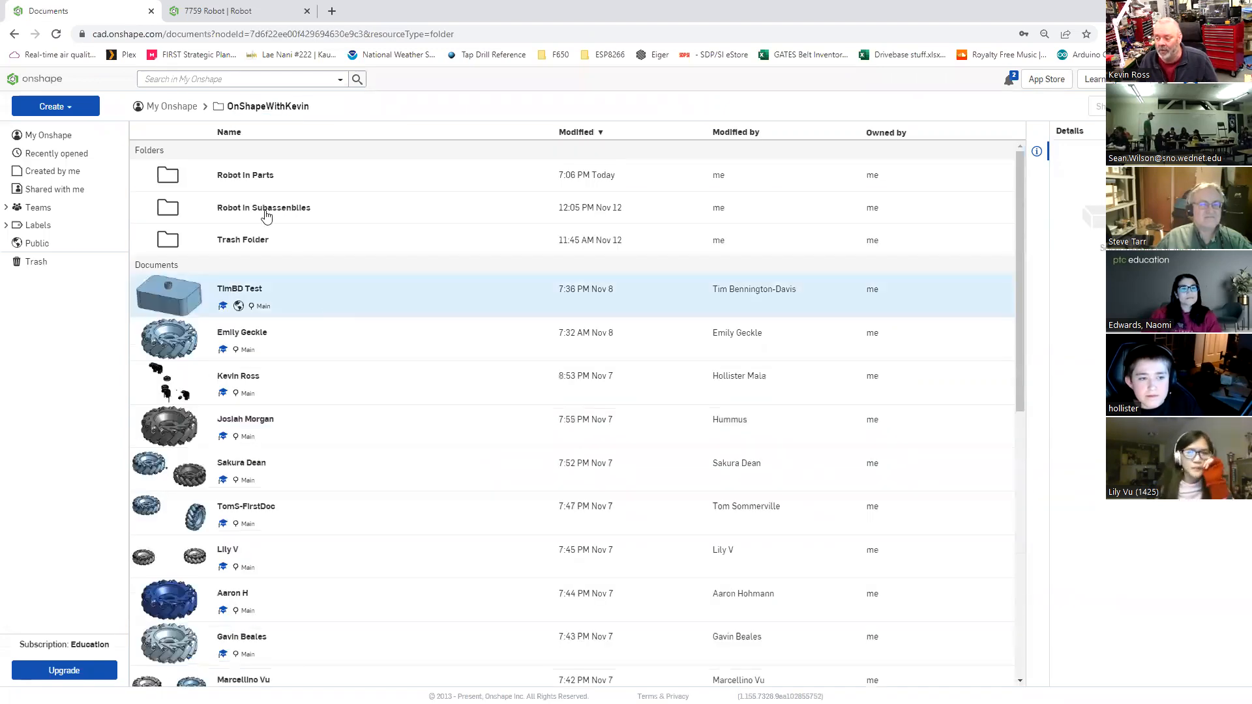
left_click(266, 216)
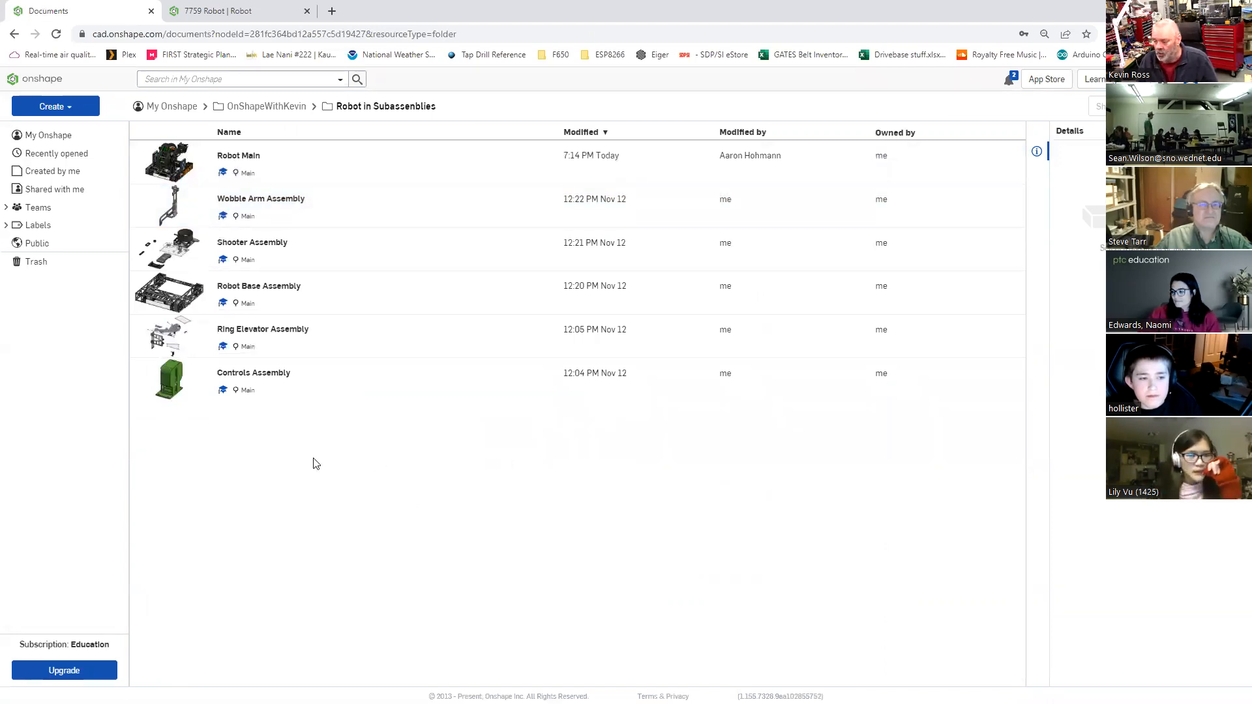
left_click(367, 321)
left_click(271, 174)
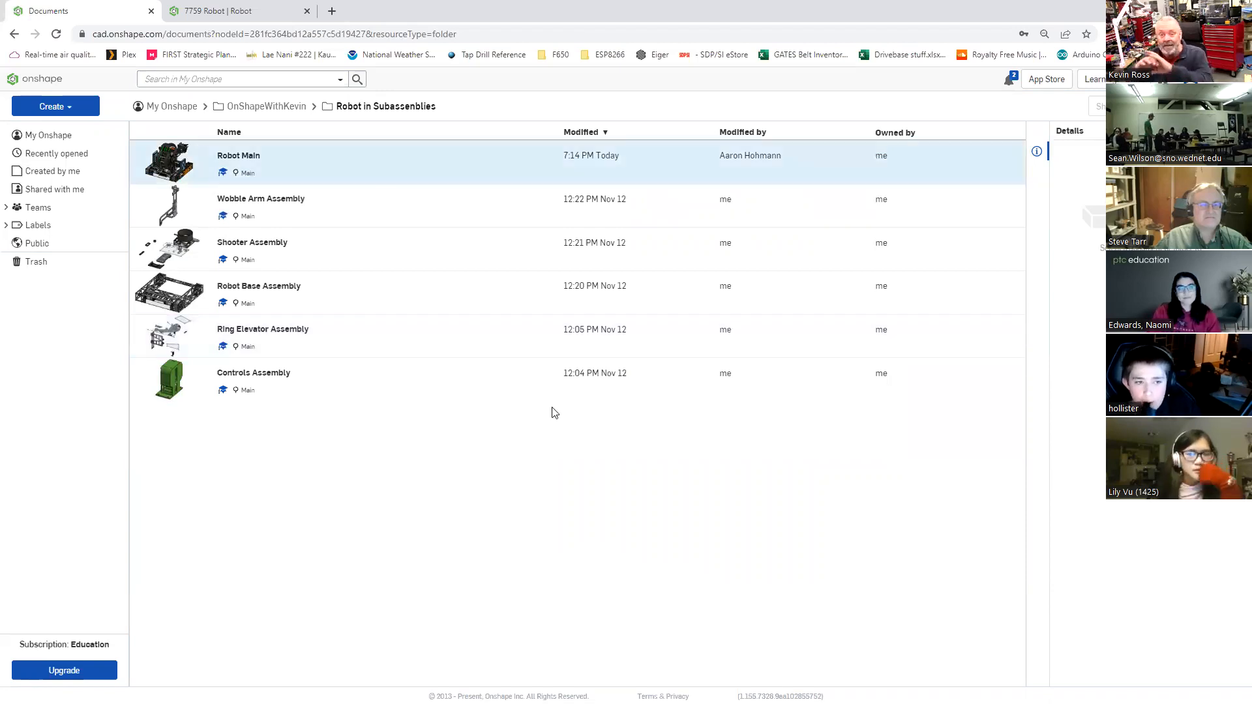
left_click(552, 411)
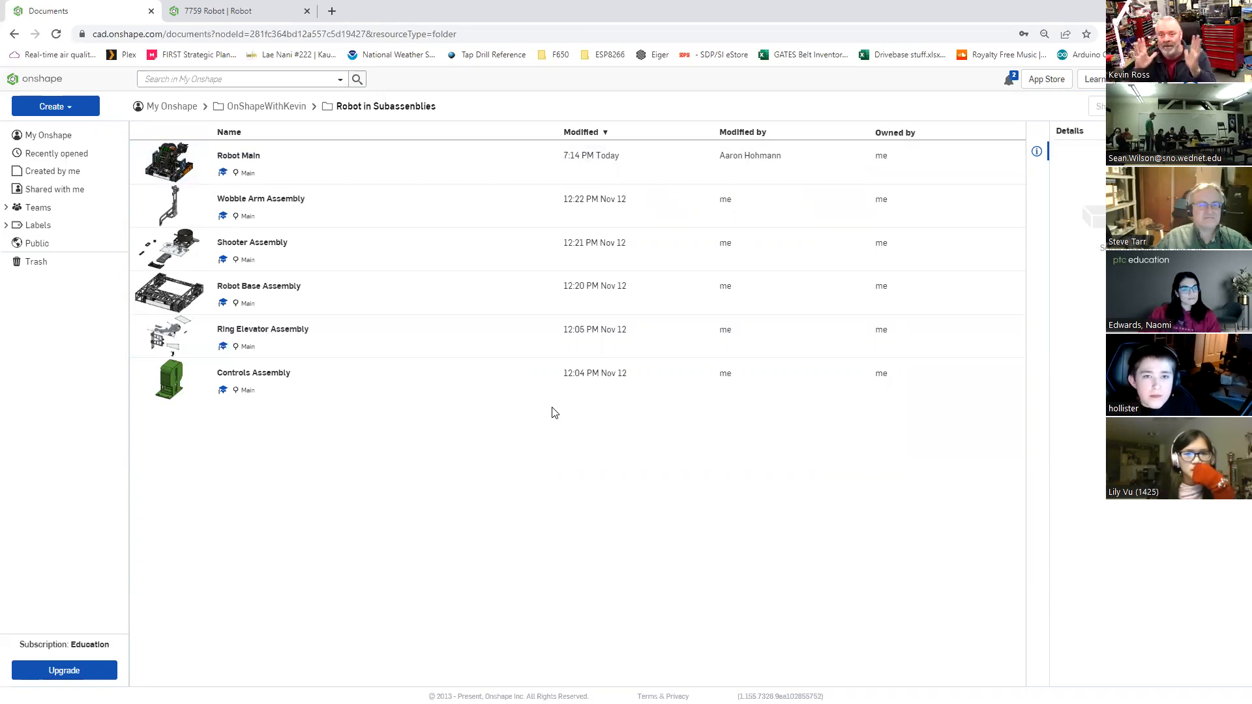
left_click(384, 240)
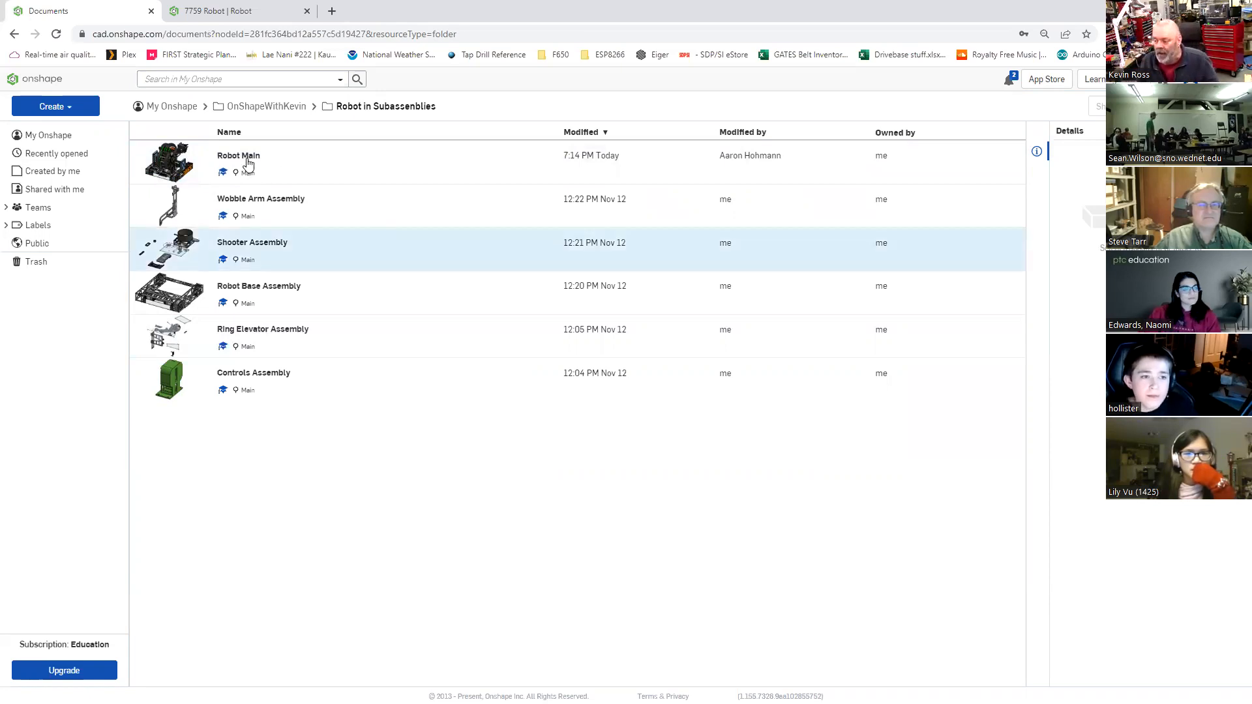
left_click(253, 166)
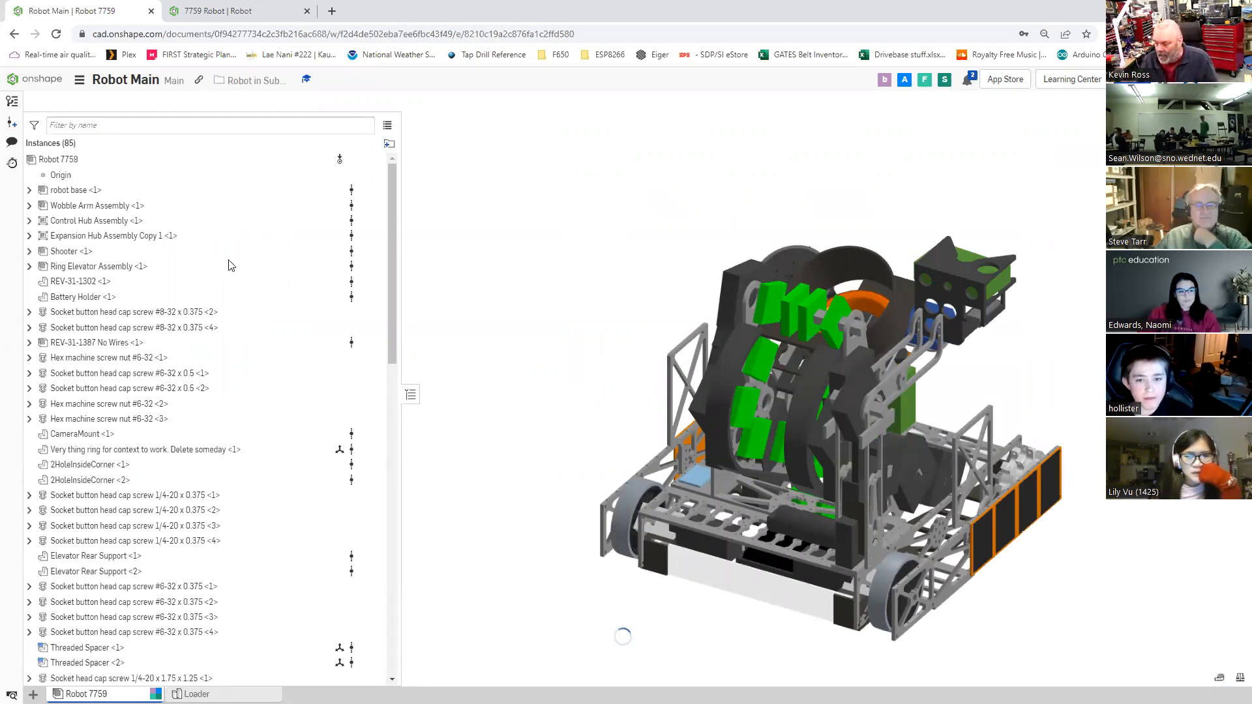
Step: Highlight the robot base, Wobble Arm, Control Hub, Expansion Hub, Shooter and Ring Elevator subassemblies together in the Robot 7759 assembly
left_click(77, 191)
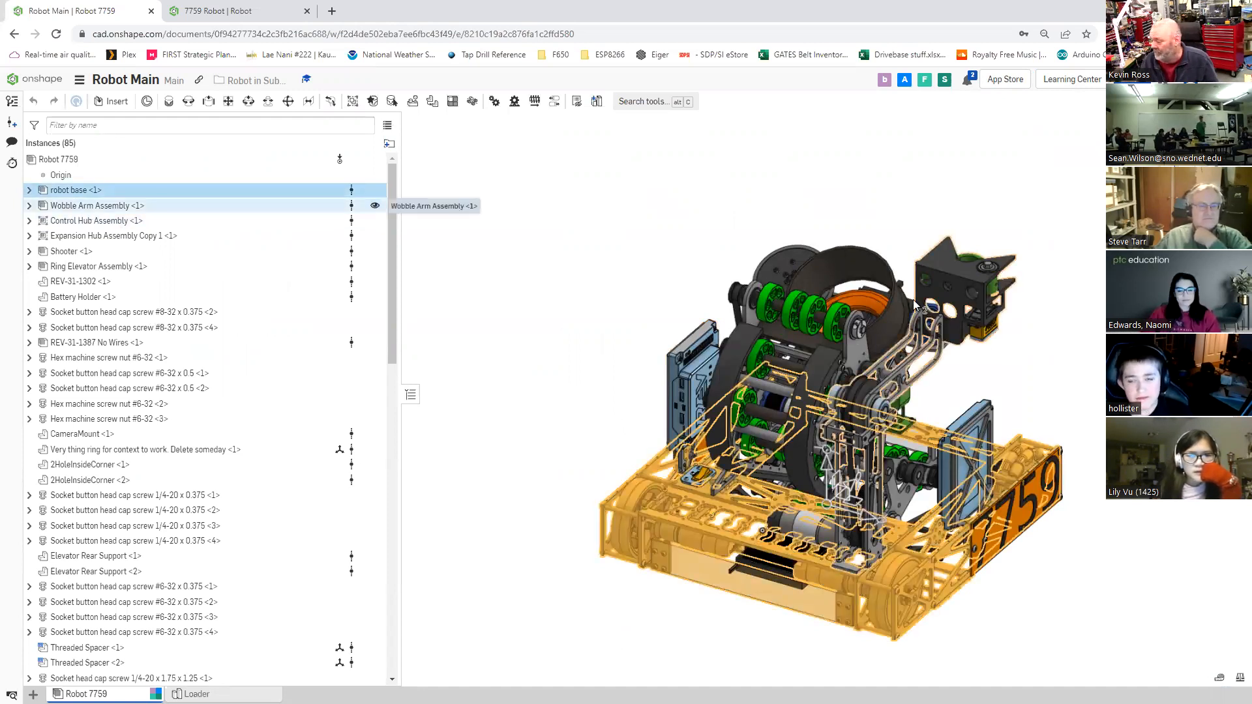
left_click(914, 304)
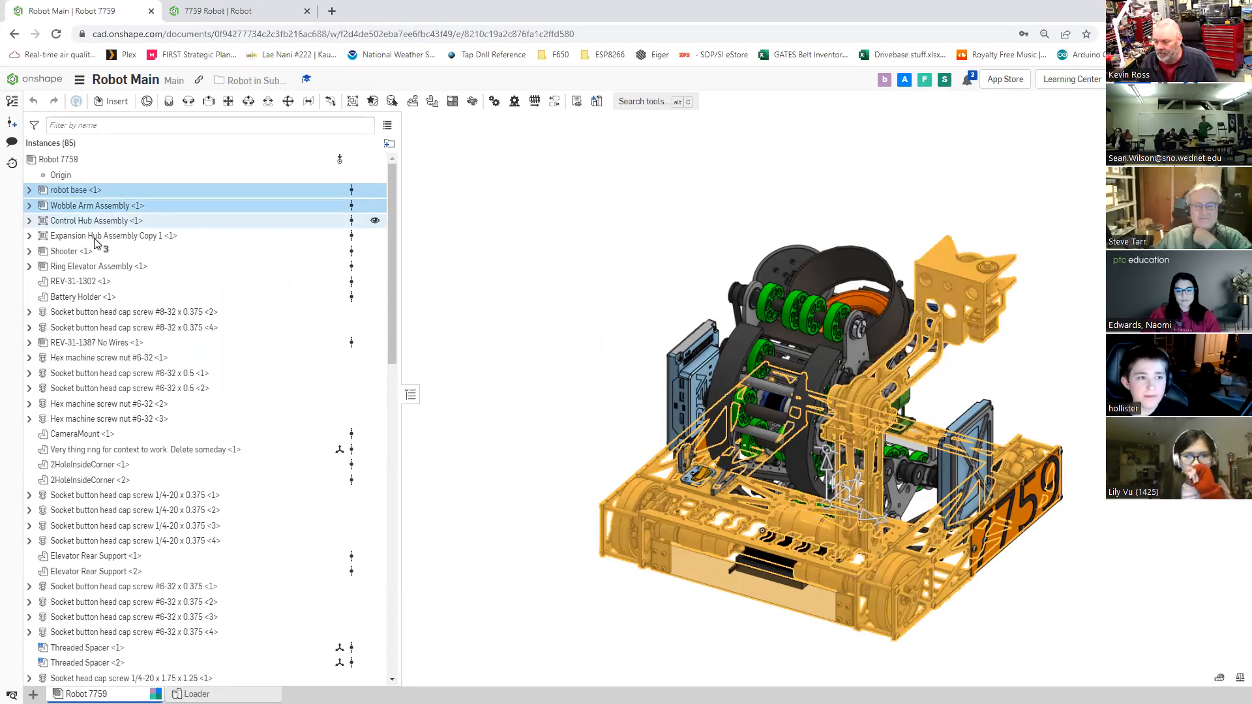
left_click(94, 238, "ctrl")
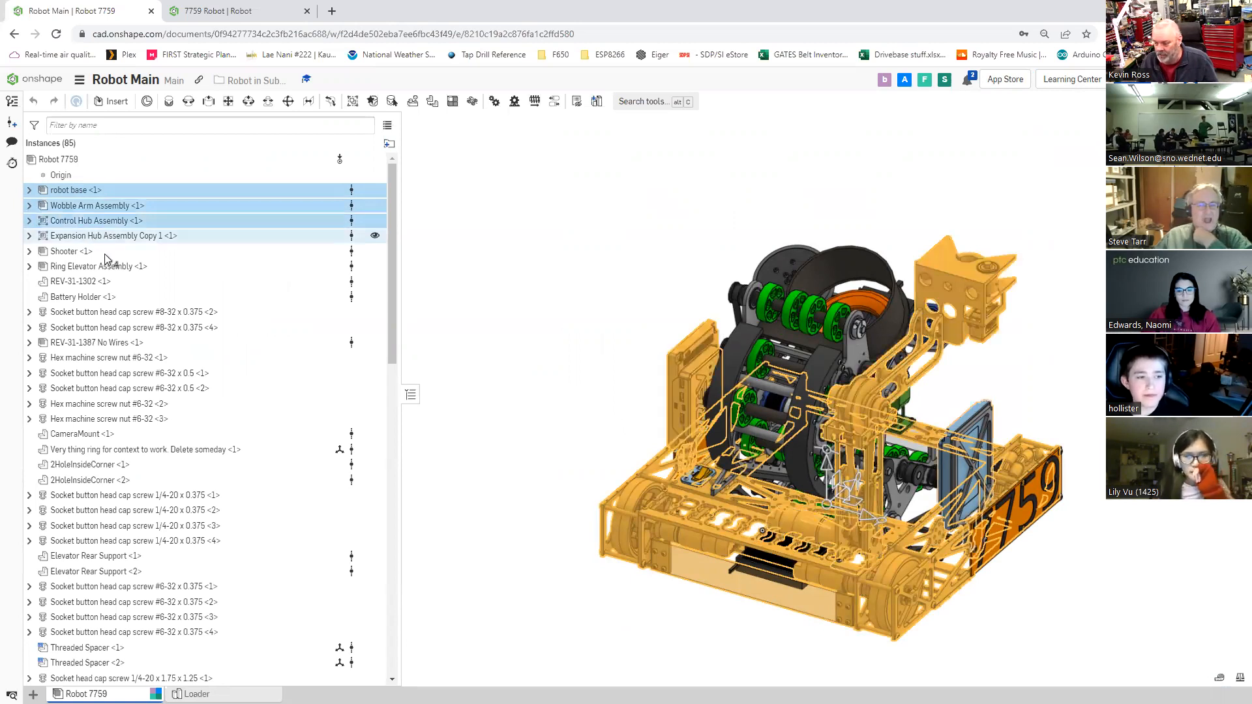
left_click(72, 252, "ctrl")
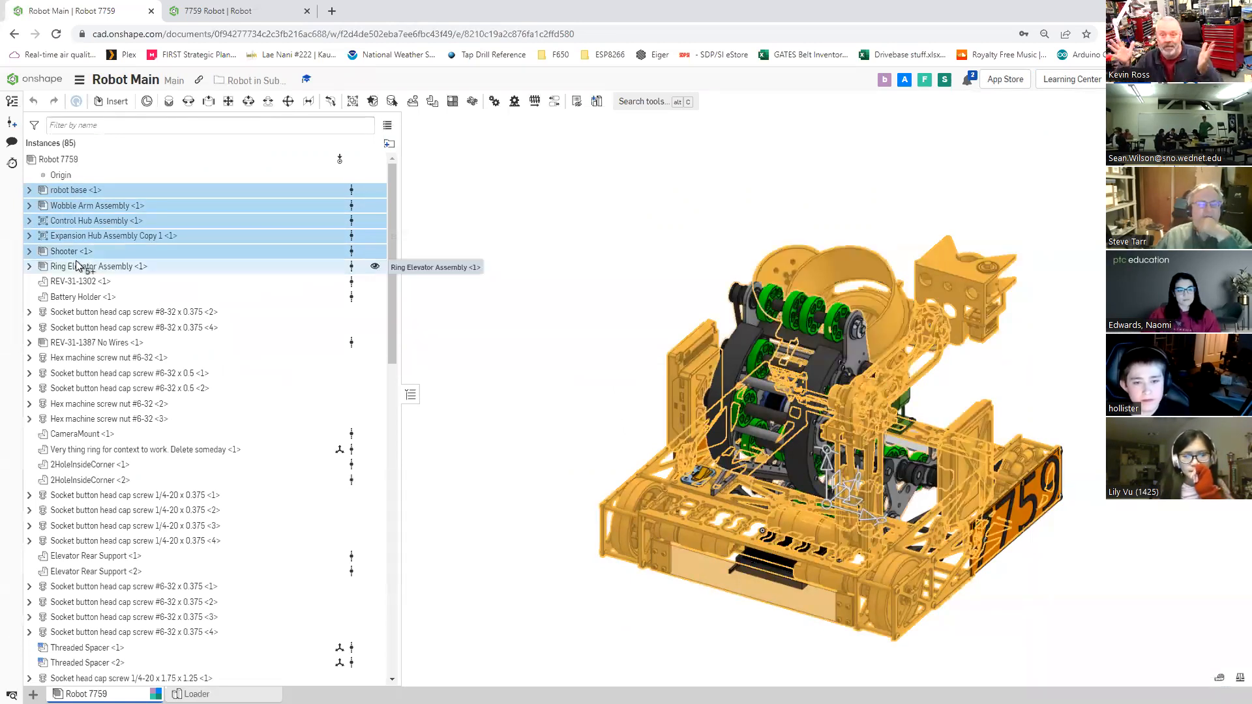
left_click(76, 266, "ctrl")
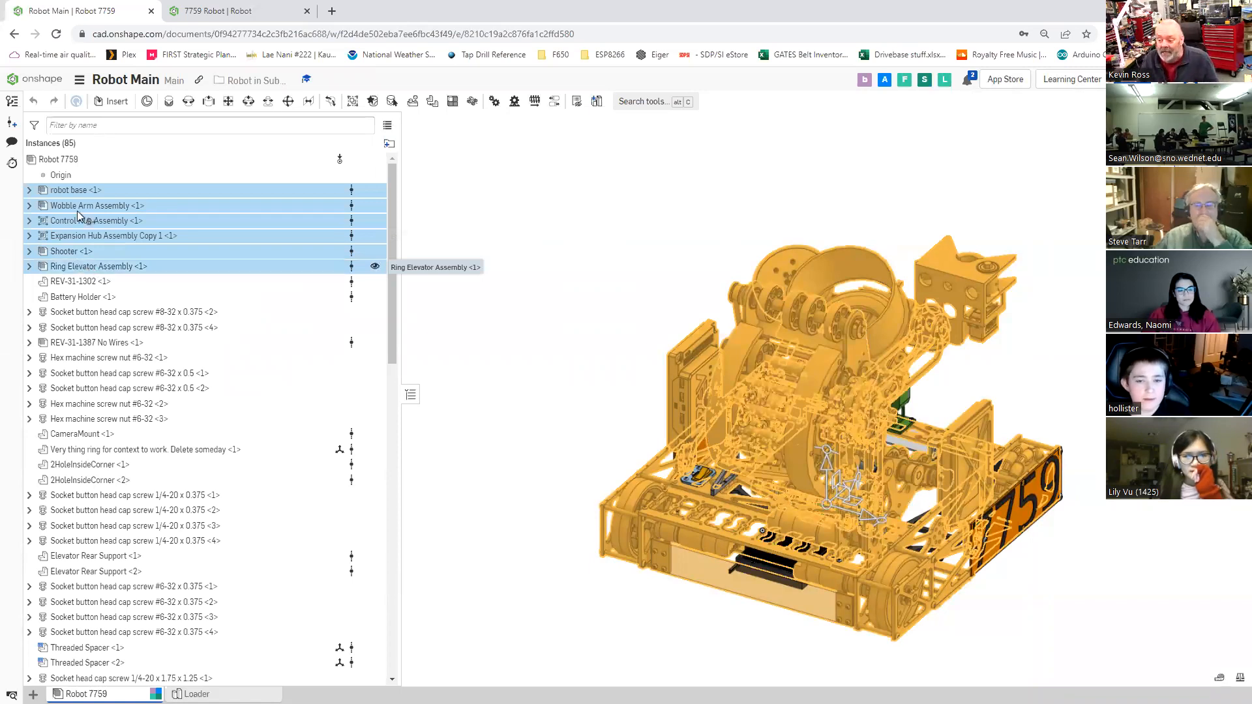
Step: Open the Robot Base Assembly document from the Robot in Subassenblies folder in a second browser tab, keeping Robot Main open
left_click_drag(76, 204, 48, 86)
left_click(48, 91)
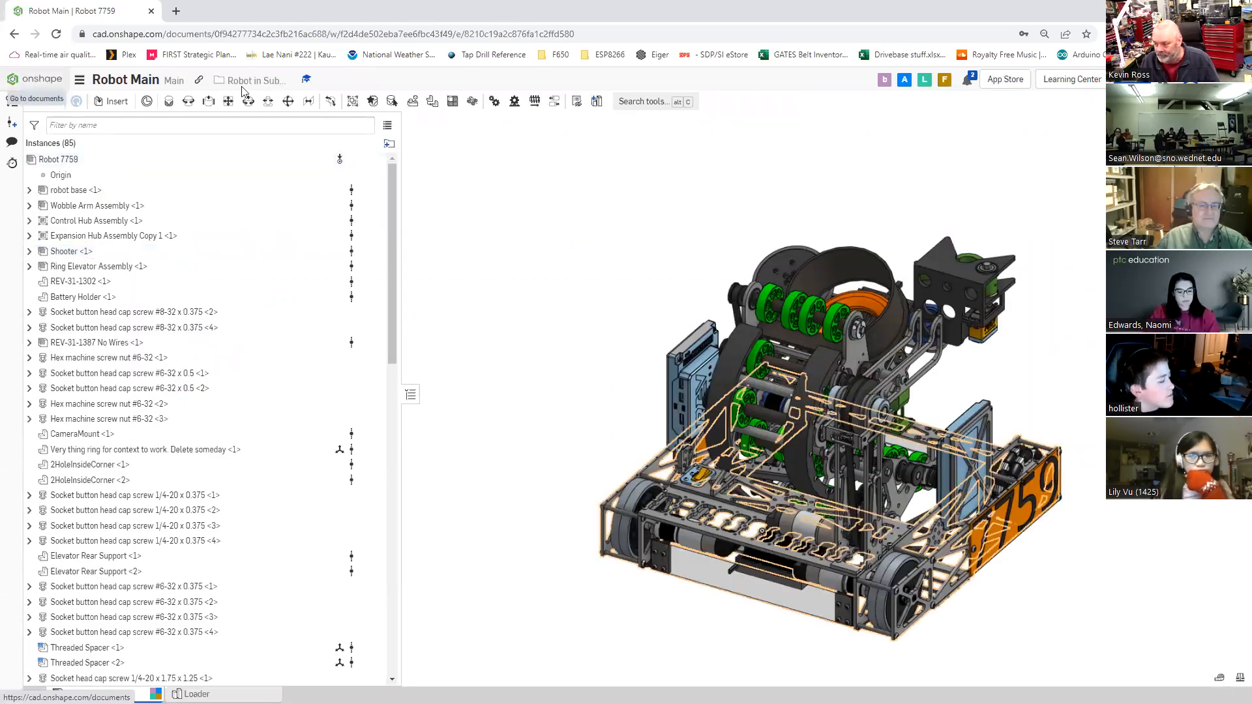
left_click(238, 10)
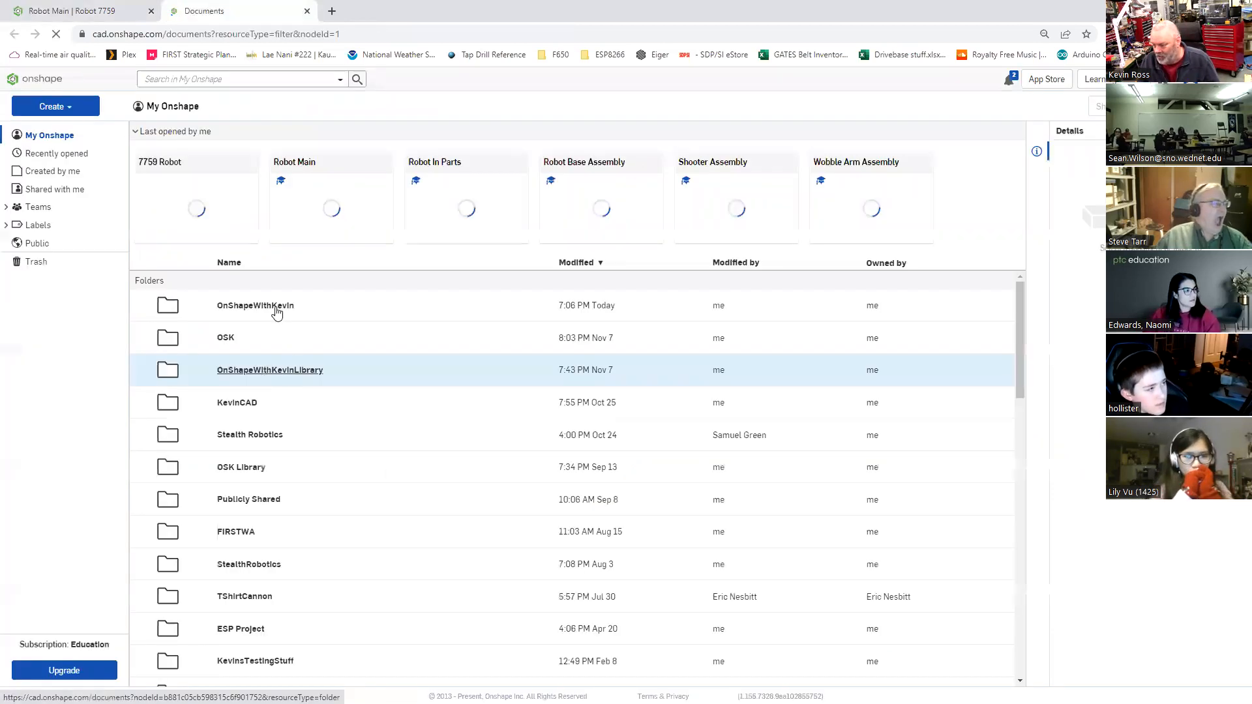
left_click(320, 284)
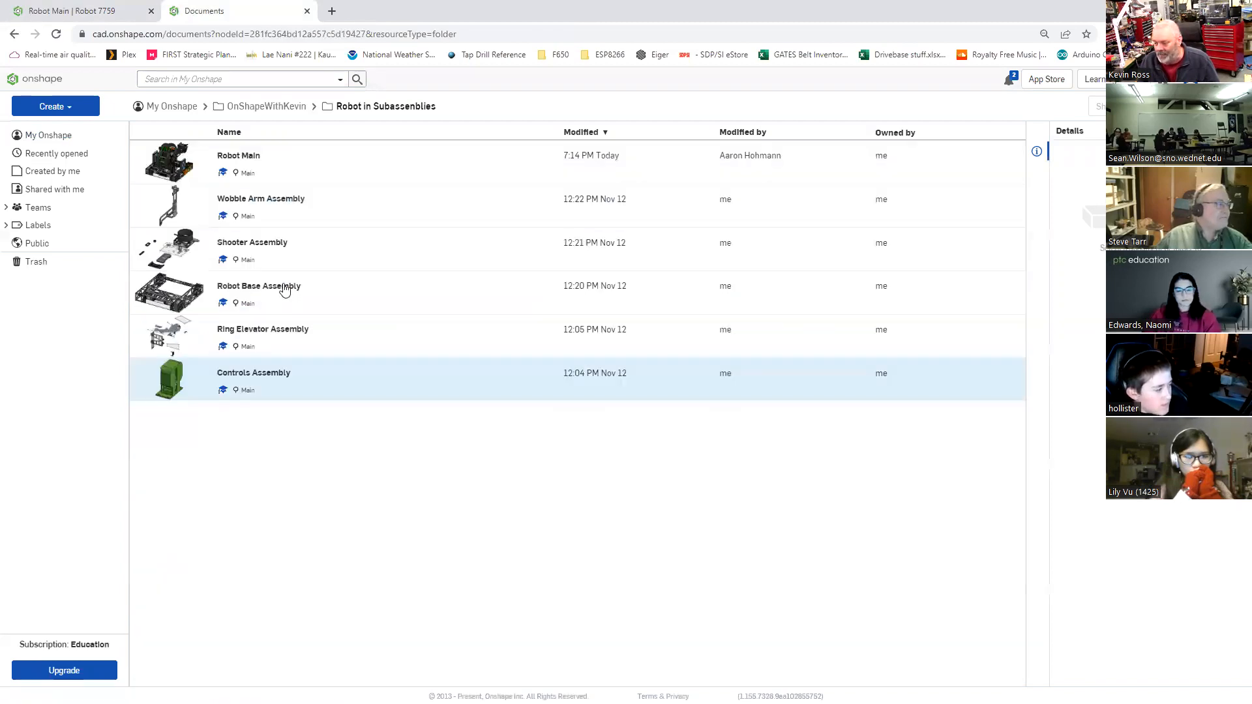
double_click(282, 288)
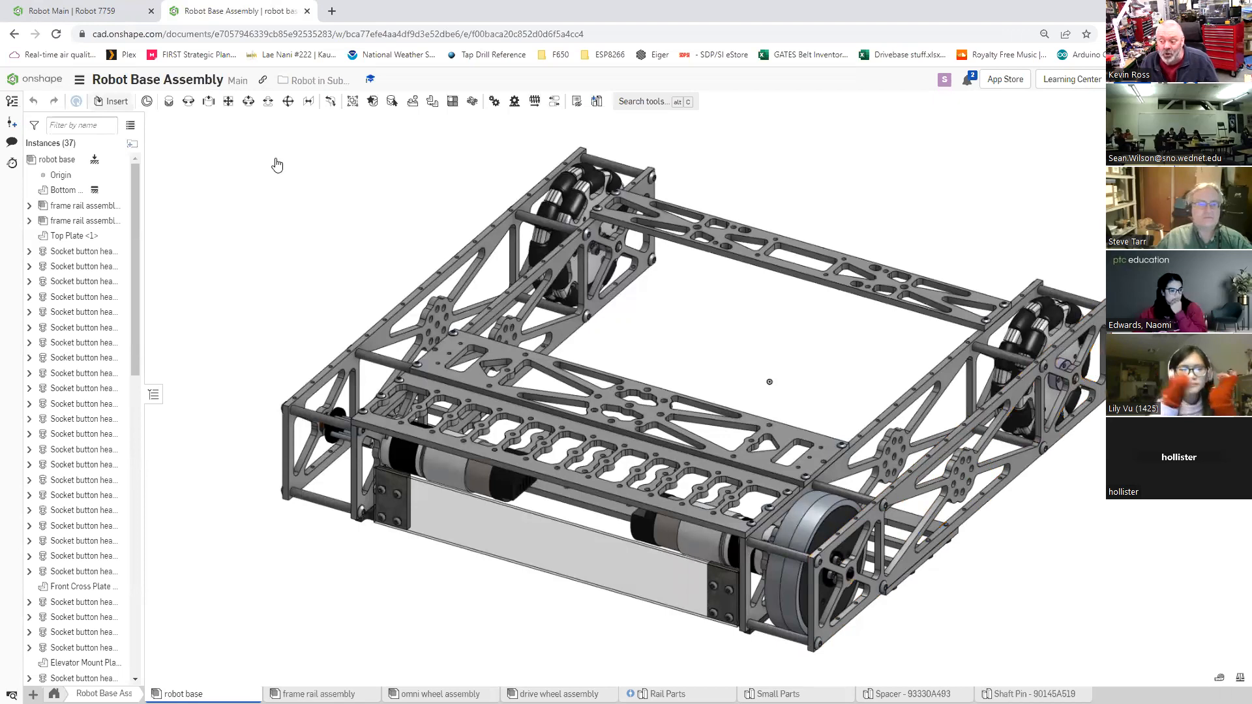
Step: Insert an ANSI inch #8-32 x 1.5 black steel socket button head cap screw into the center hole of the outer frame rail's hole cluster
key("i")
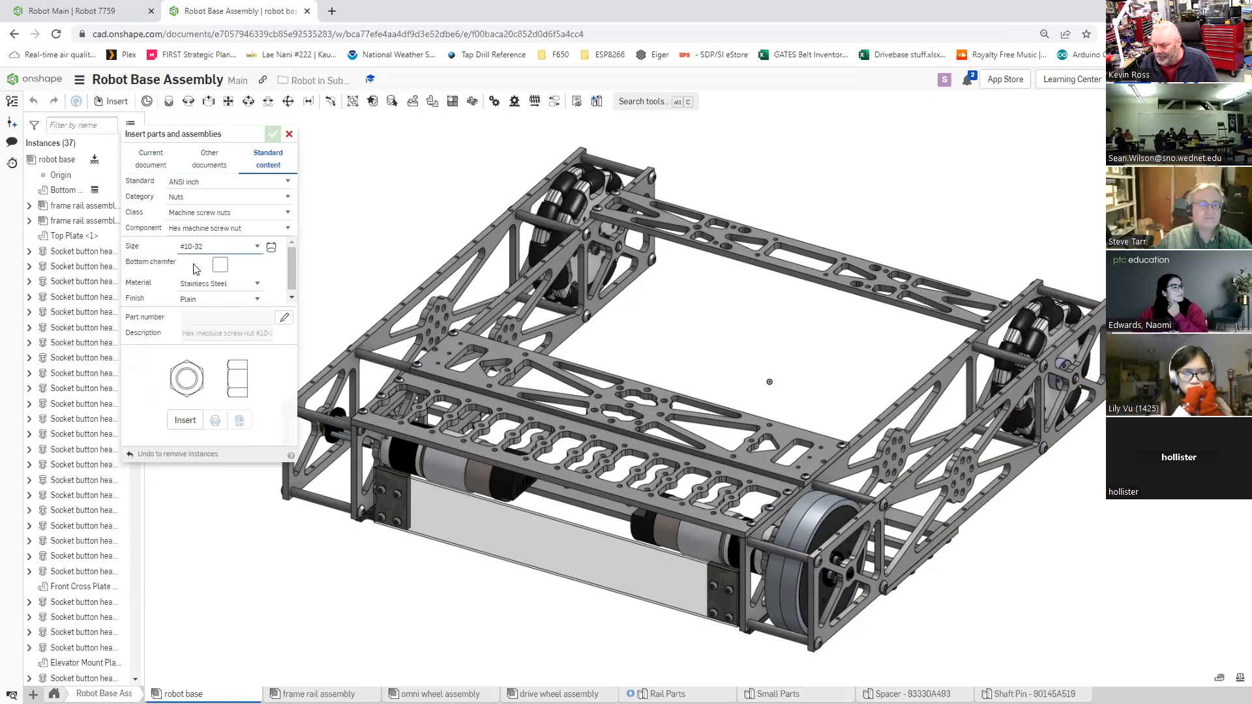
left_click(184, 200)
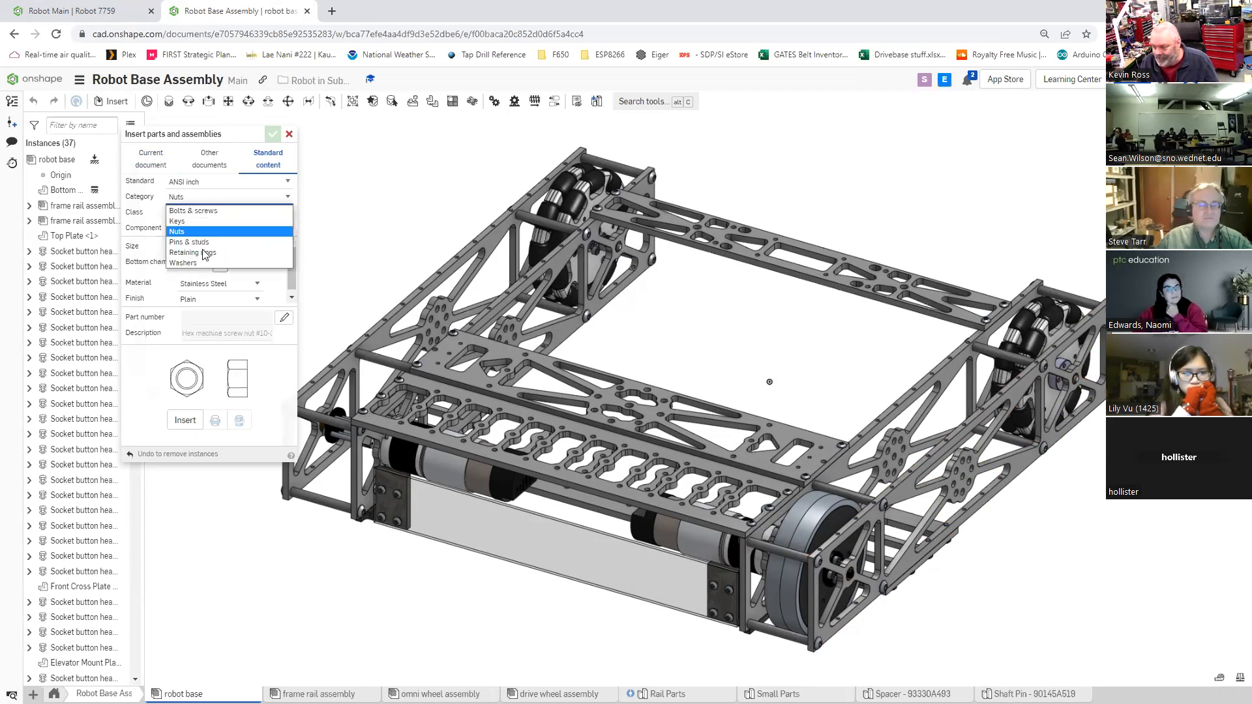
left_click(205, 210)
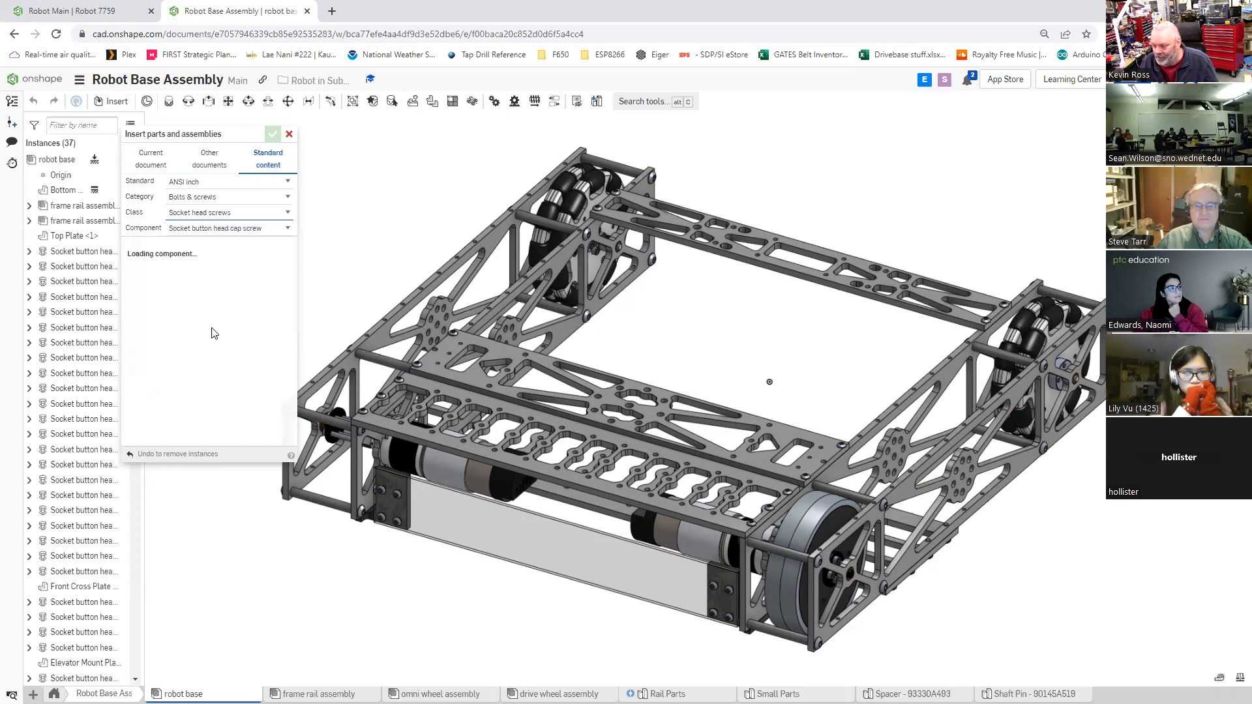
left_click(916, 493)
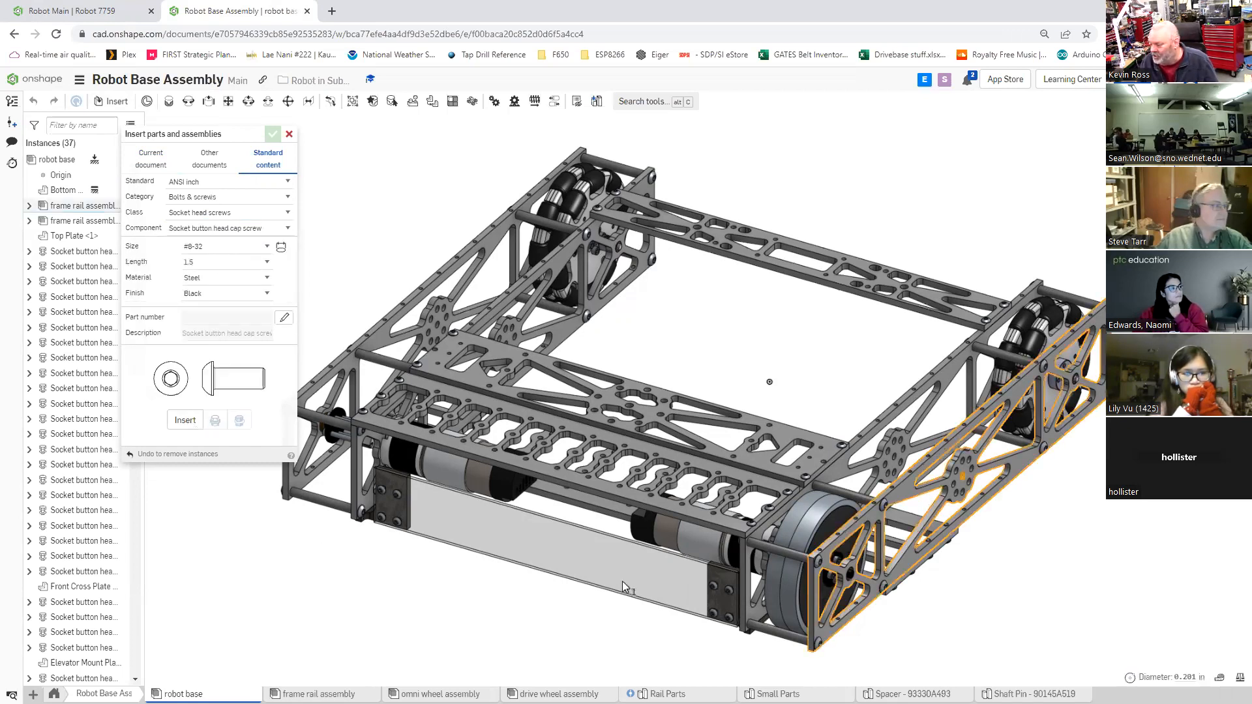
left_click(965, 480)
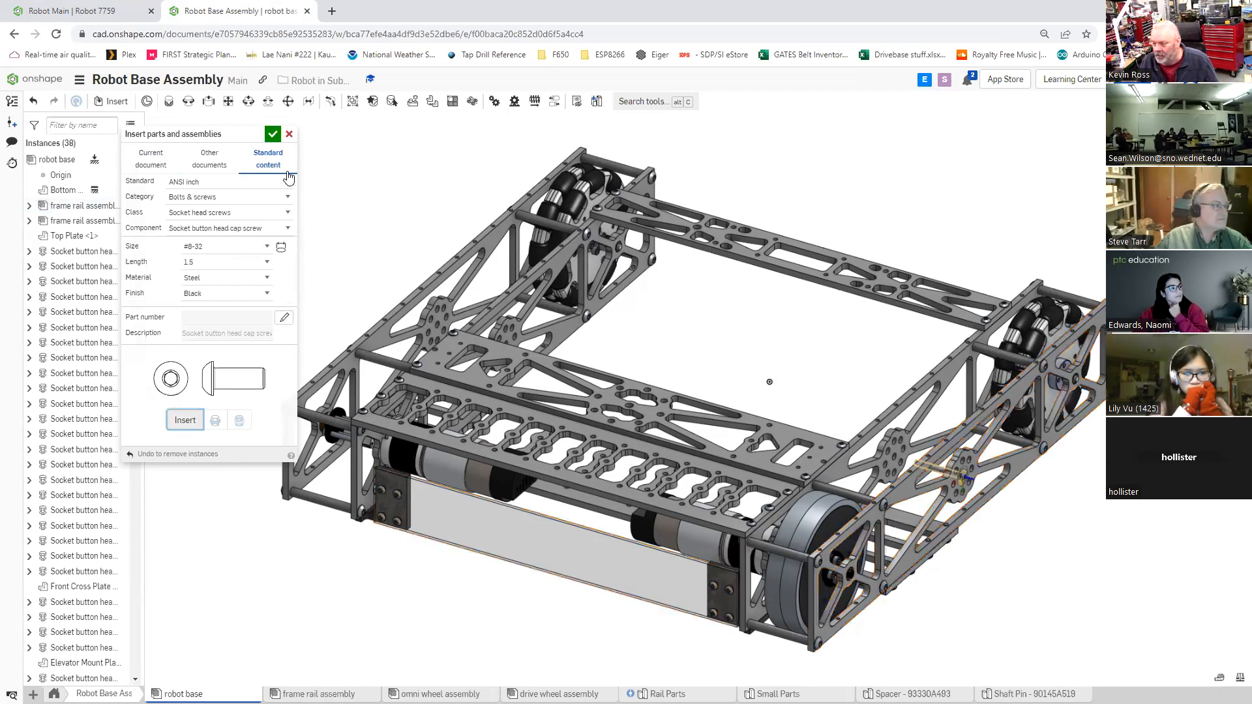
left_click(272, 133)
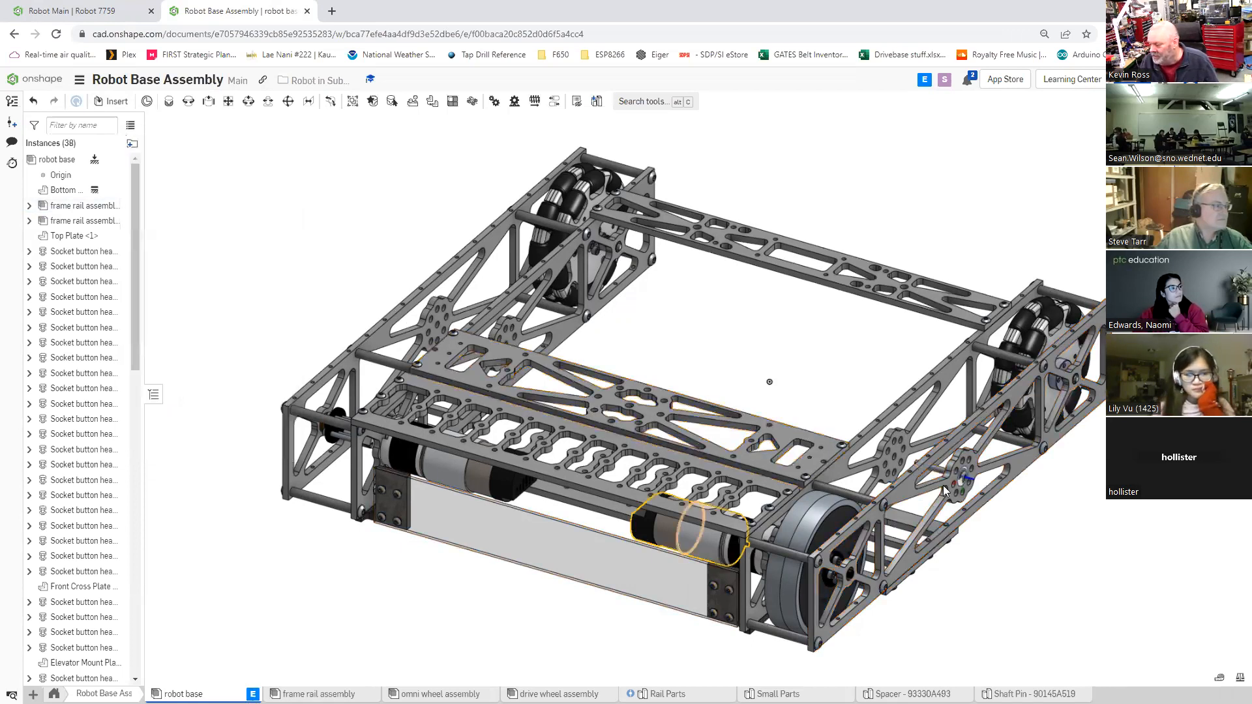
scroll(944, 490, "up", 5)
scroll(901, 482, "up", 2)
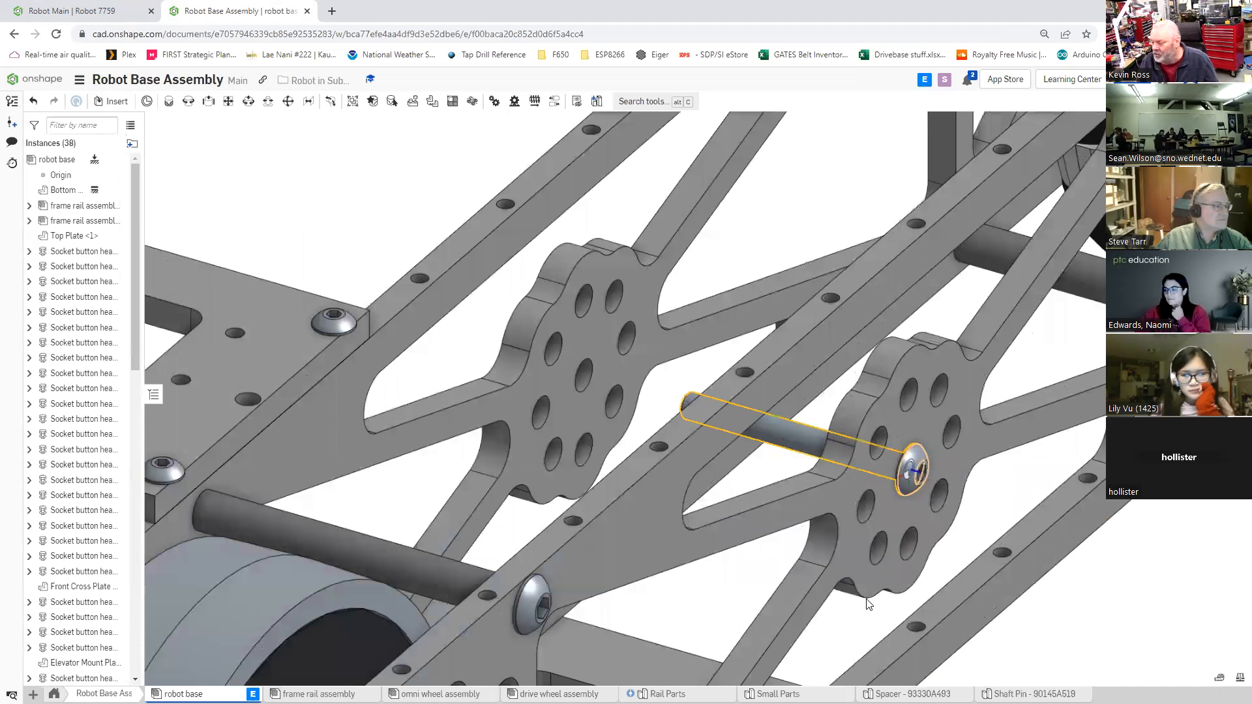
scroll(861, 603, "down", 5)
scroll(847, 601, "down", 3)
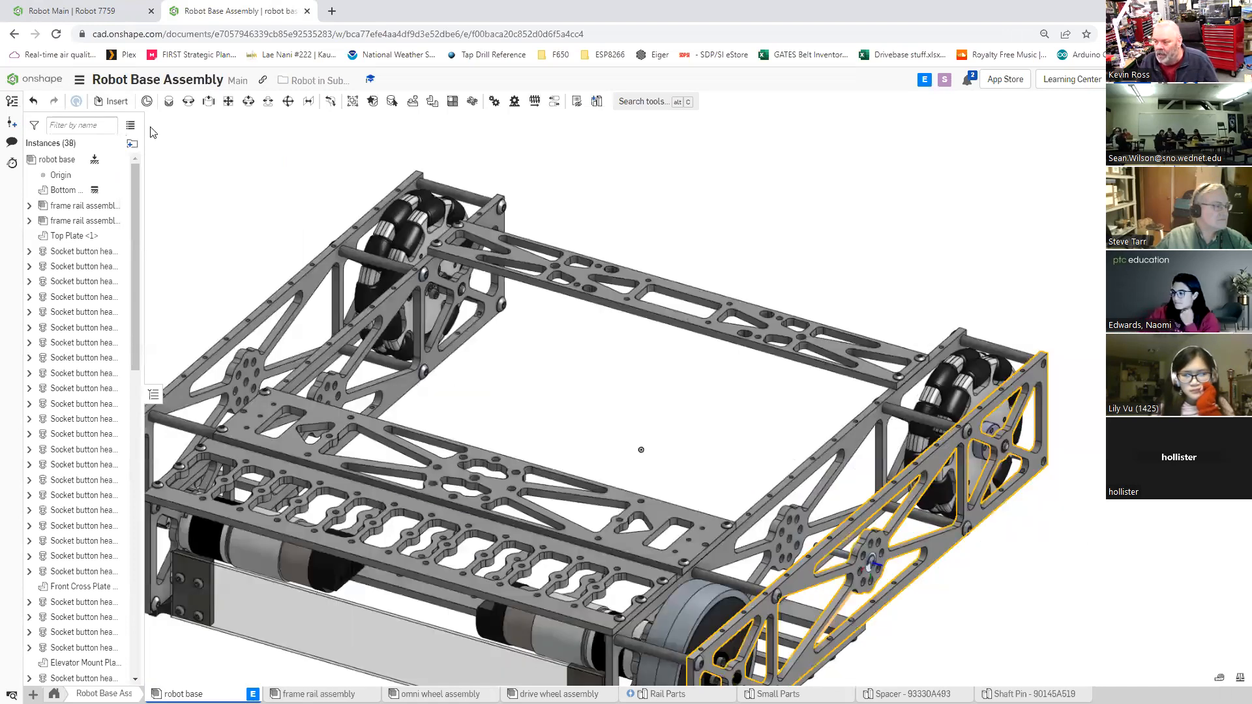
Step: Check the same frame rail hole cluster in Robot Main for the inserted screw, and return to Robot Base Assembly
left_click(85, 11)
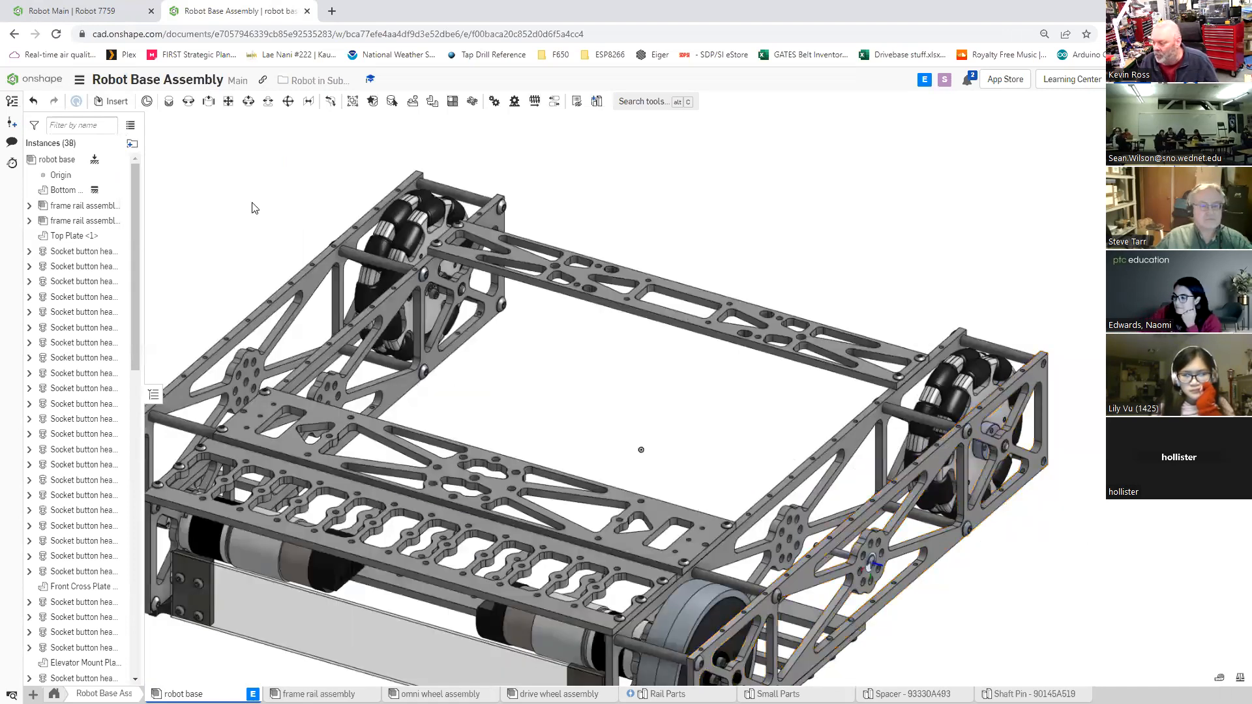
right_click_drag(760, 574, 707, 595)
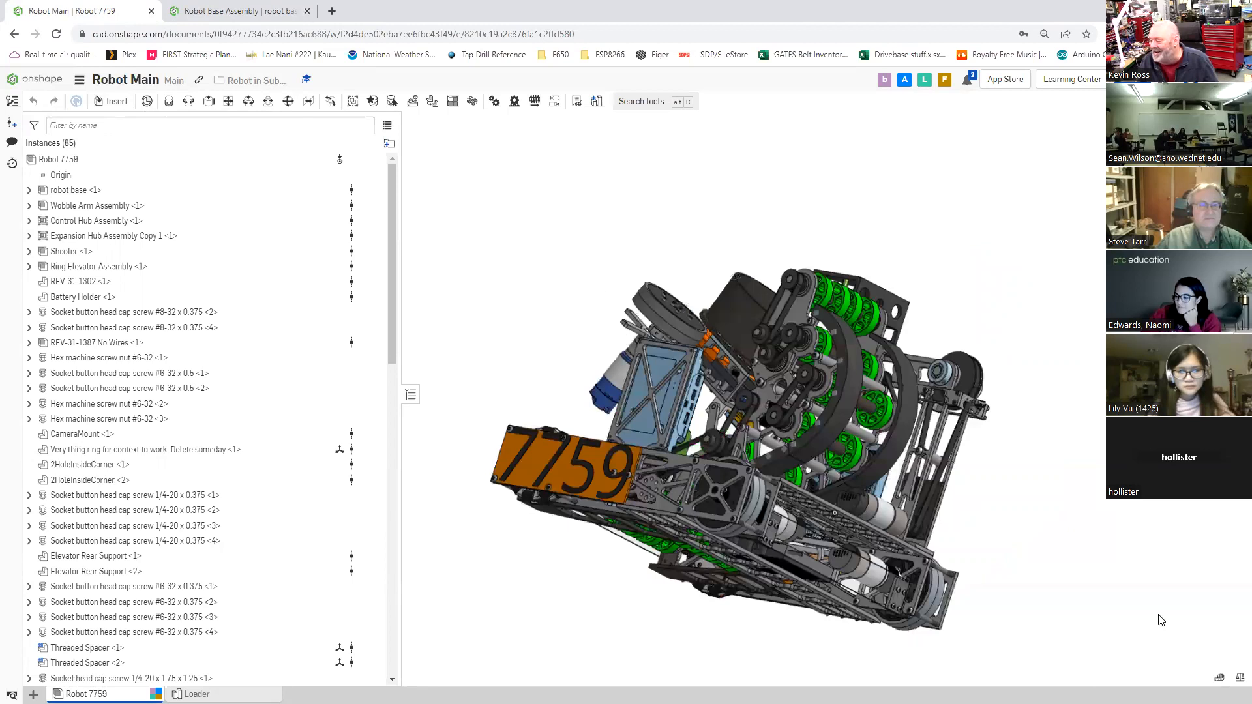
right_click_drag(1161, 620, 1002, 563)
scroll(1040, 566, "up", 3)
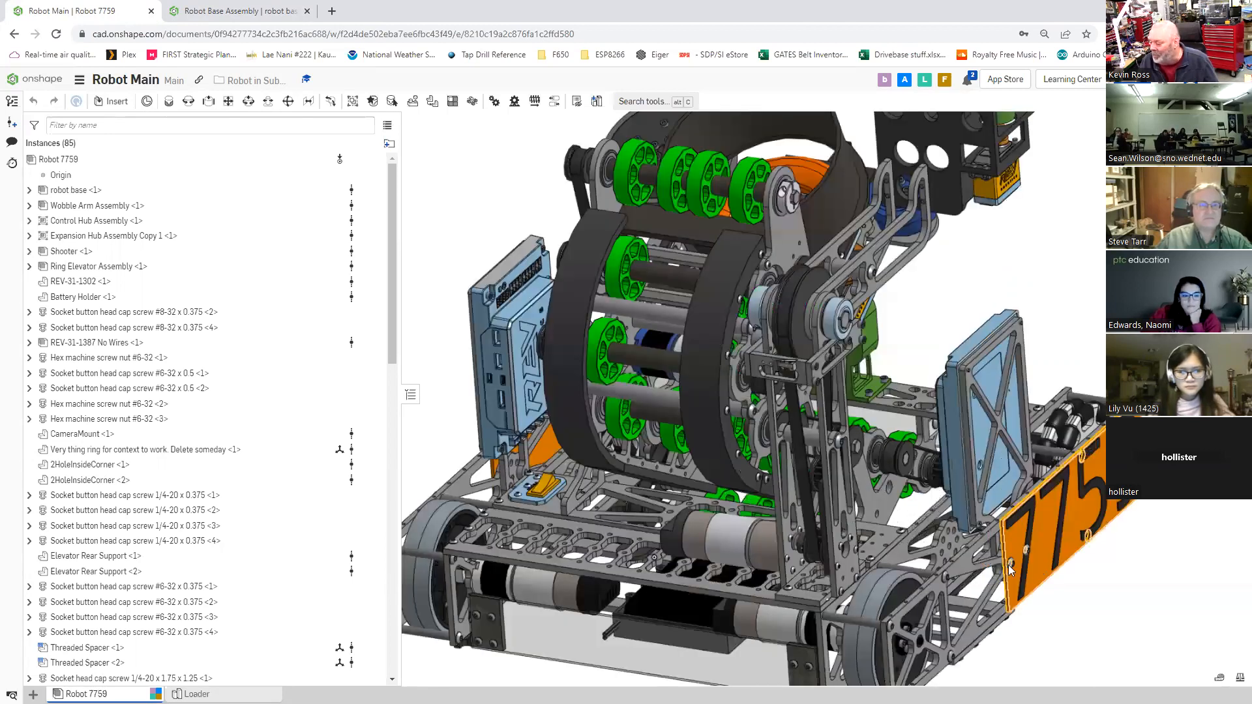
scroll(993, 543, "up", 5)
scroll(981, 537, "up", 2)
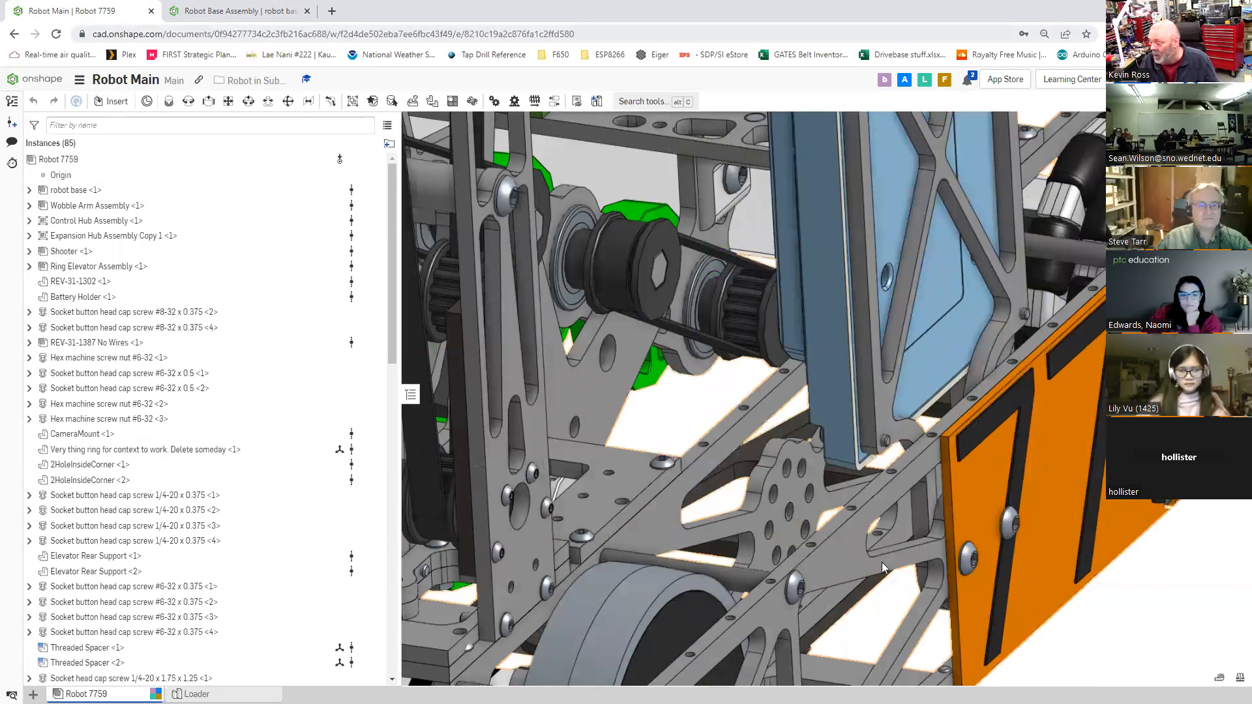
left_click(248, 13)
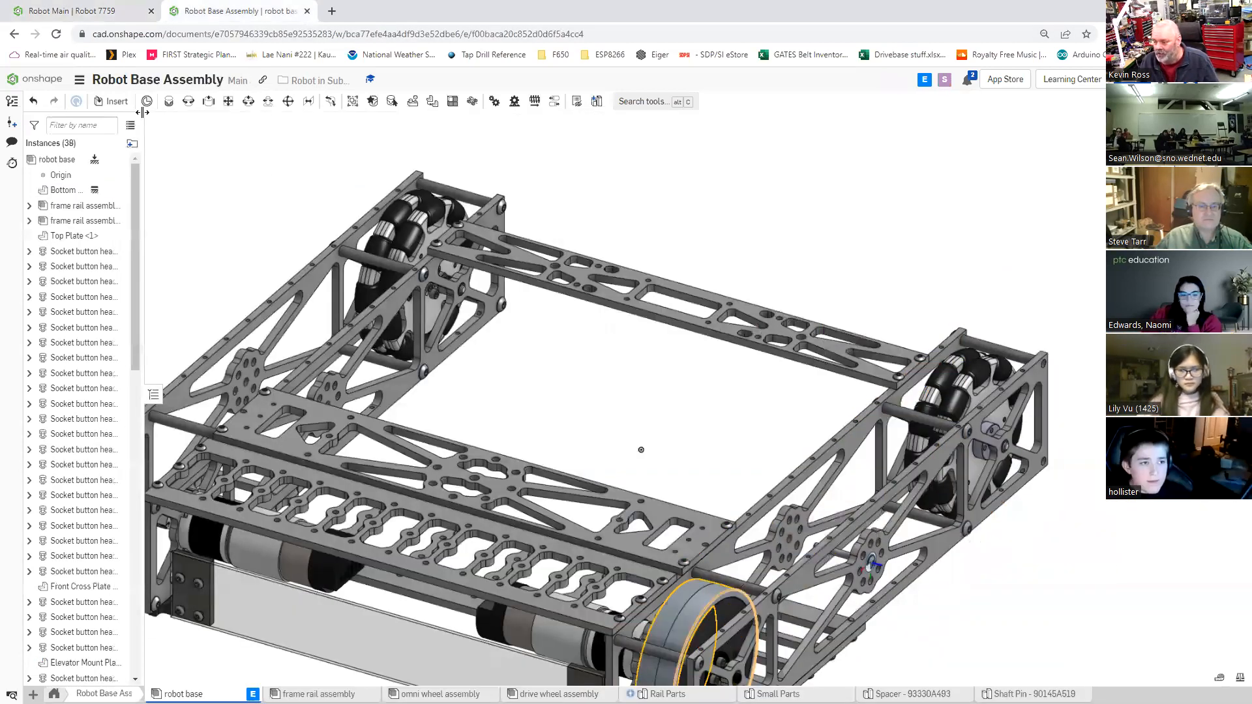
Step: Insert #8-32 x 1.5 black steel socket button head cap screws into all holes on the outer frame rail's face
key("i")
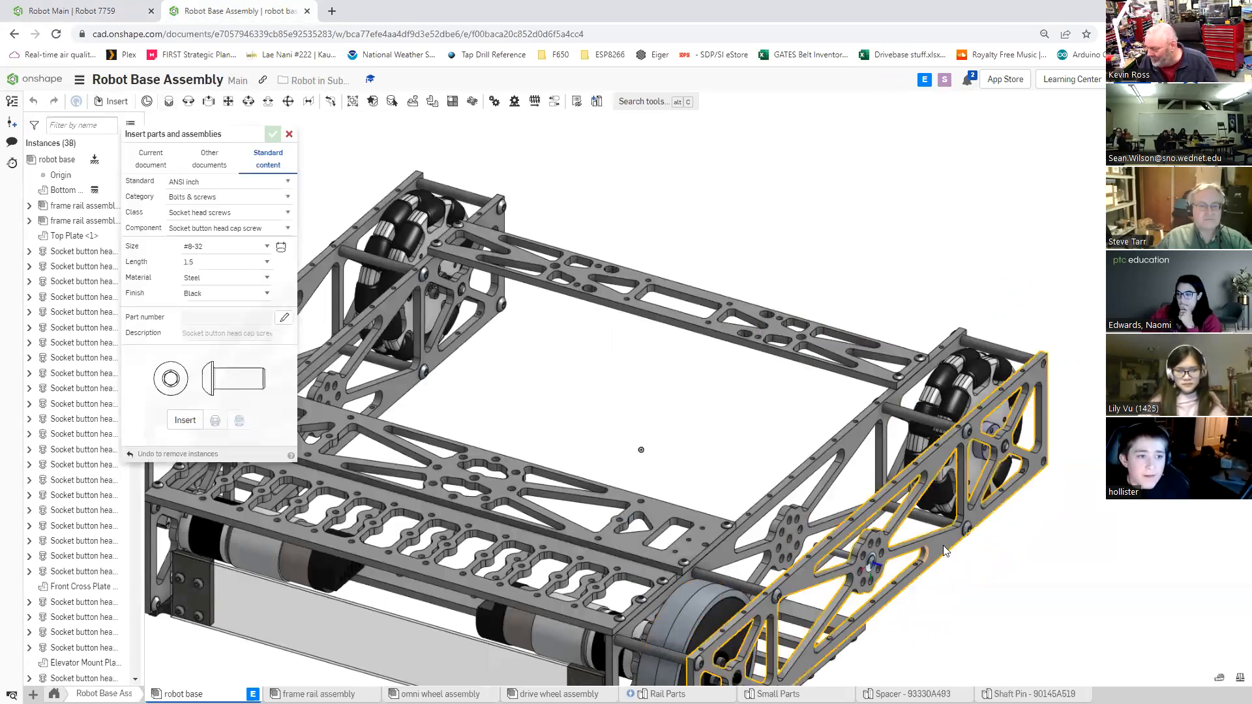
left_click(819, 589)
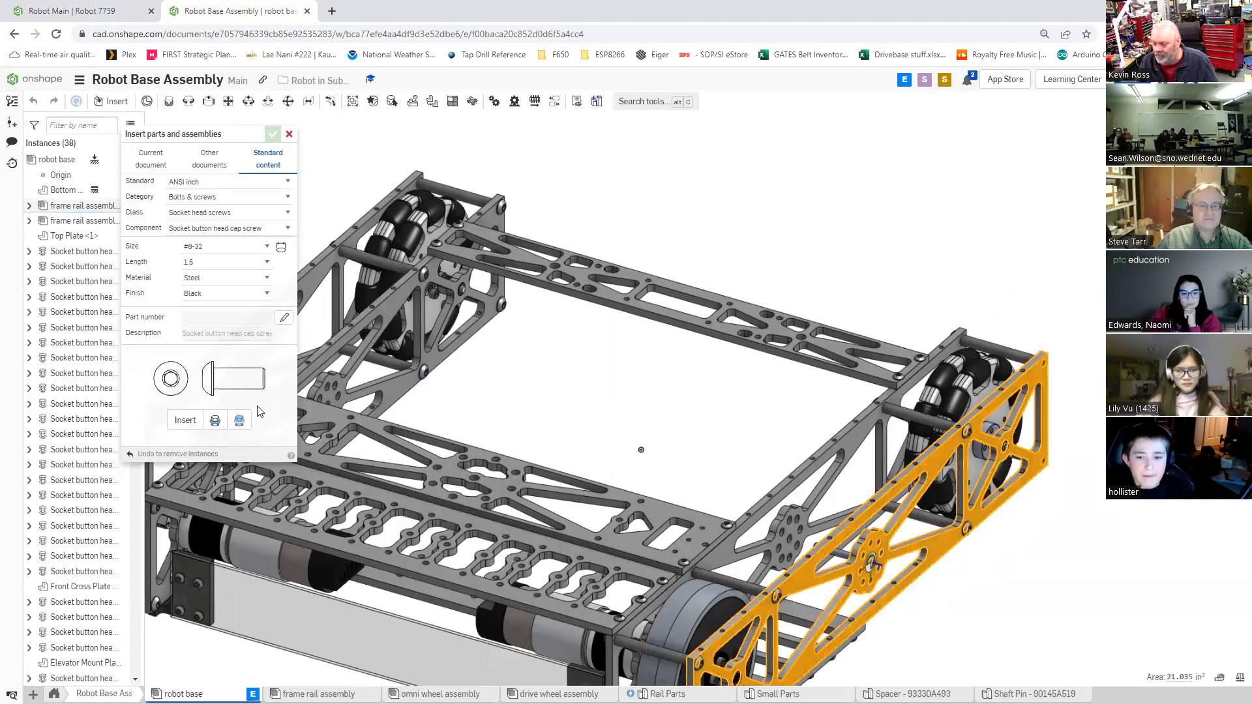
left_click(184, 421)
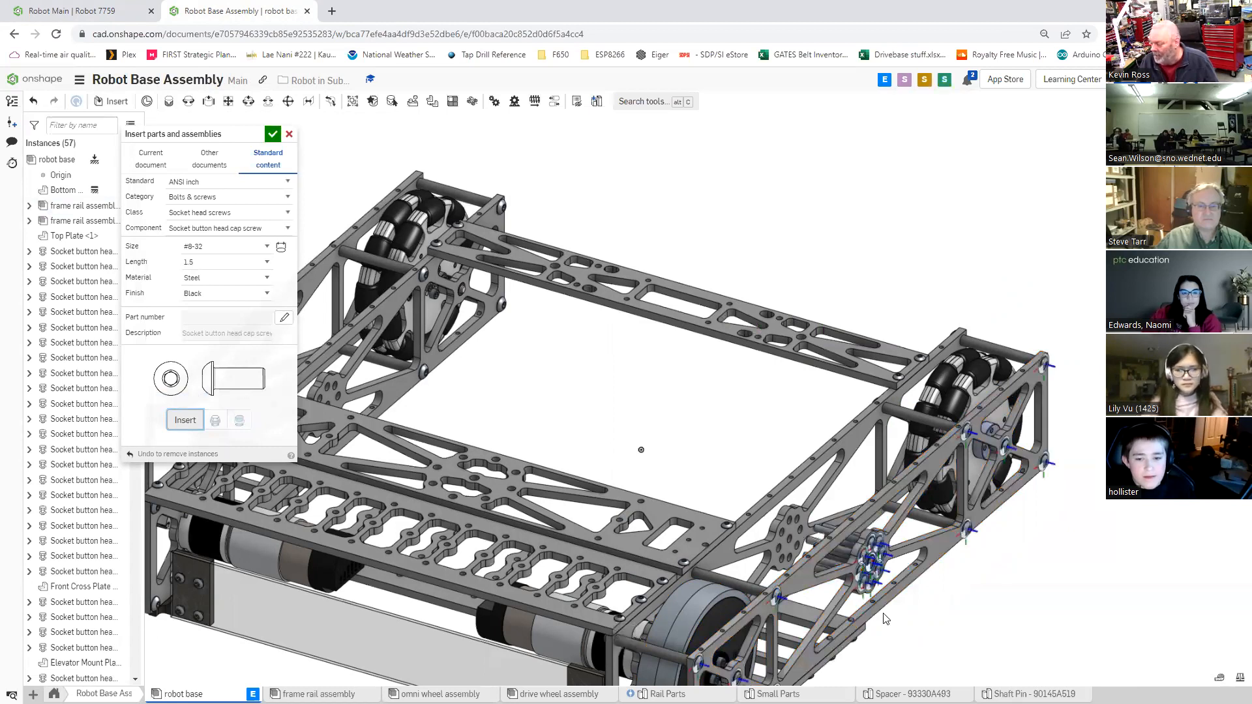
scroll(879, 589, "up", 5)
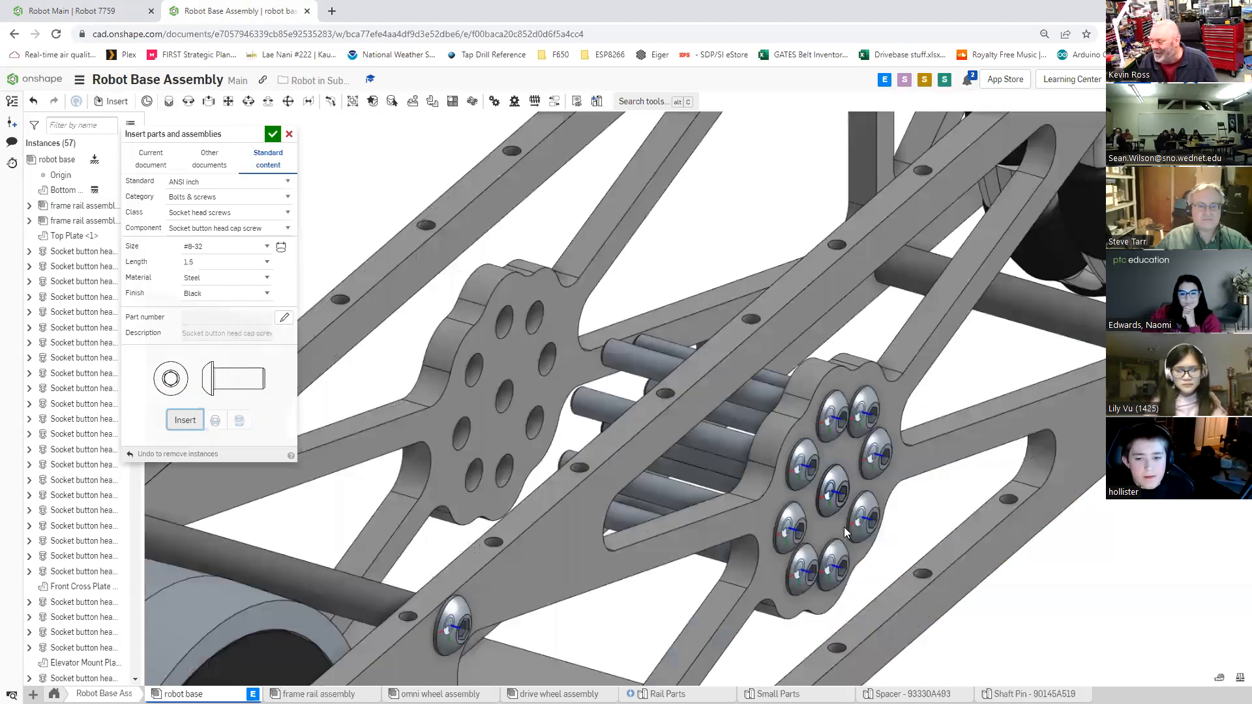
scroll(844, 527, "up", 4)
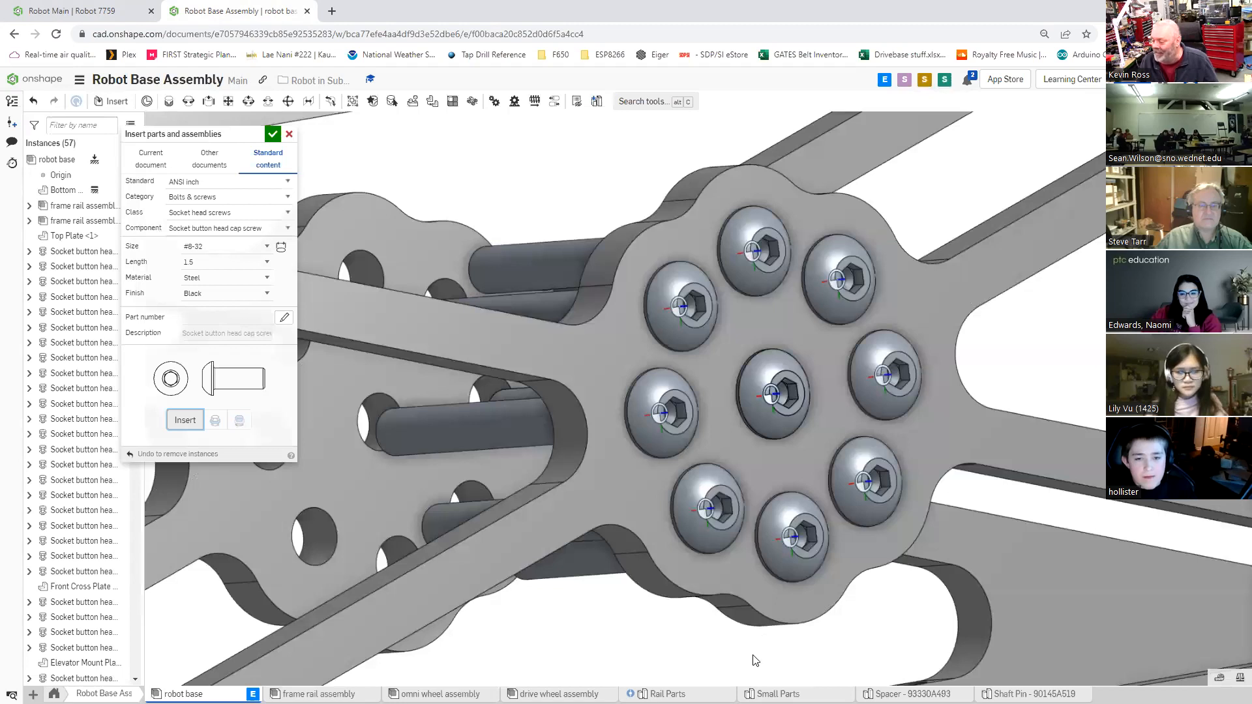
scroll(759, 670, "down", 5)
right_click_drag(791, 655, 762, 646)
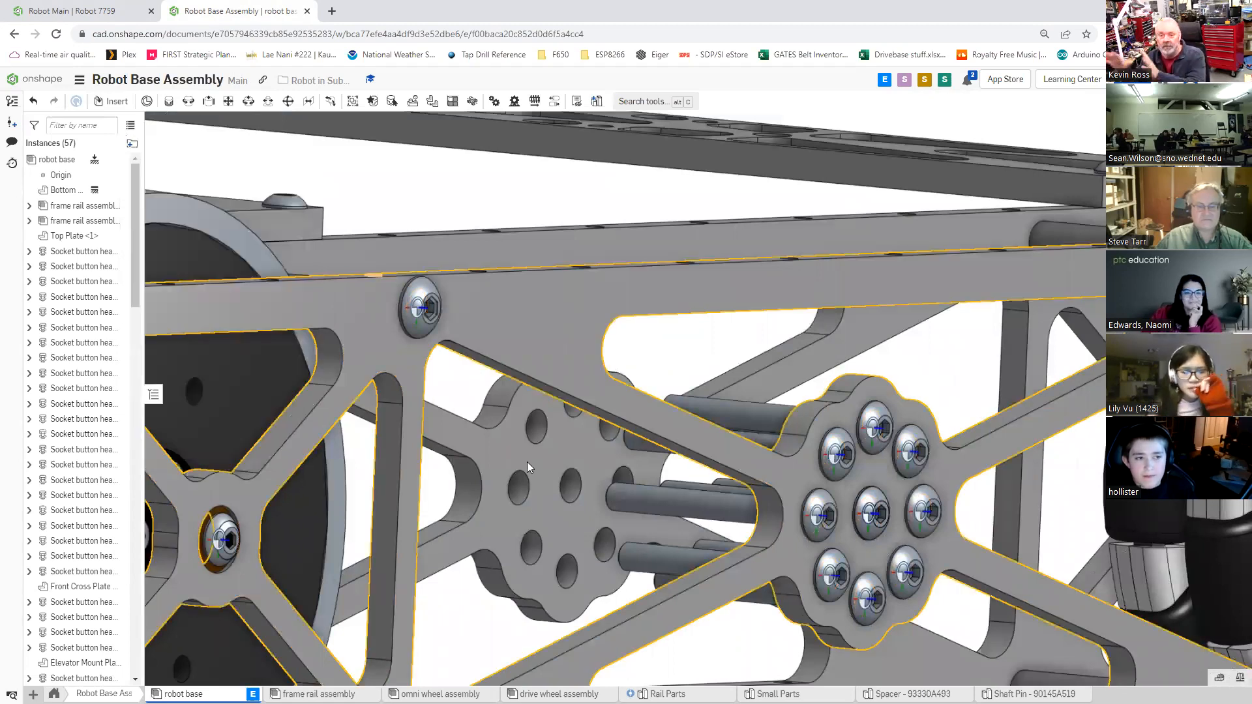
Step: Compare the frame rail's hole cluster in Robot Main with the newly bolted rail, and return to Robot Base Assembly
left_click(72, 11)
scroll(1030, 512, "down", 1)
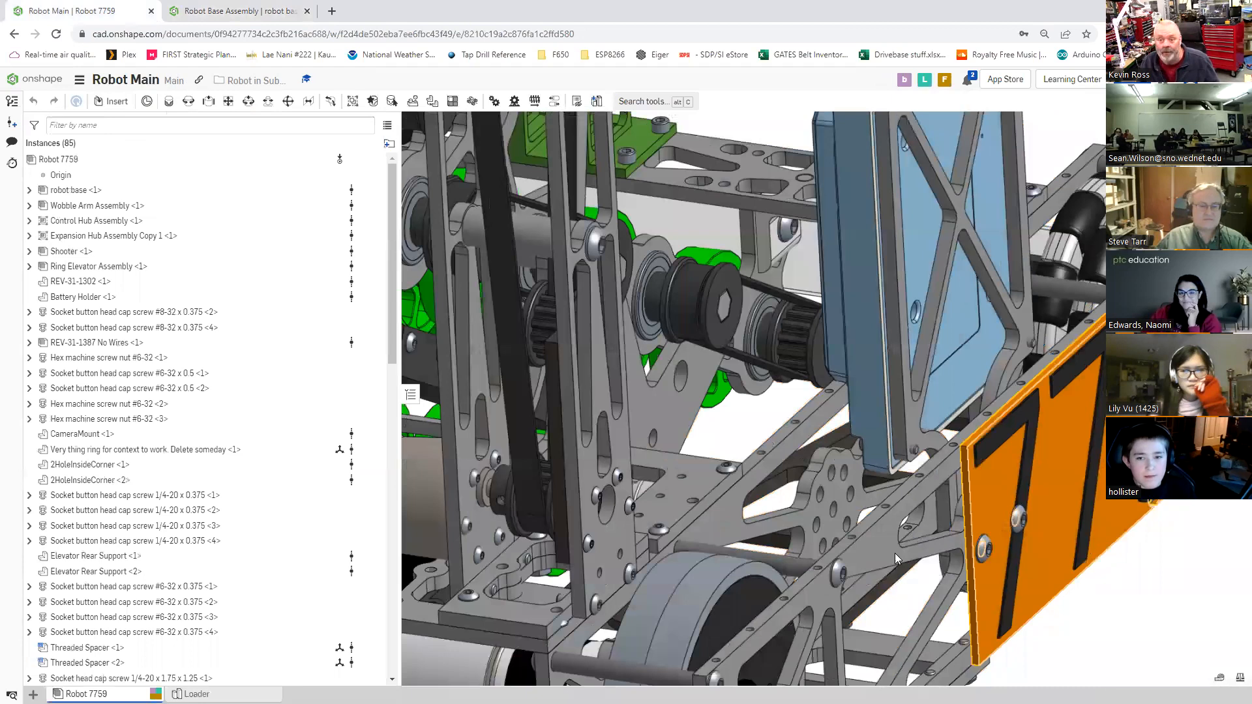
scroll(887, 553, "down", 1)
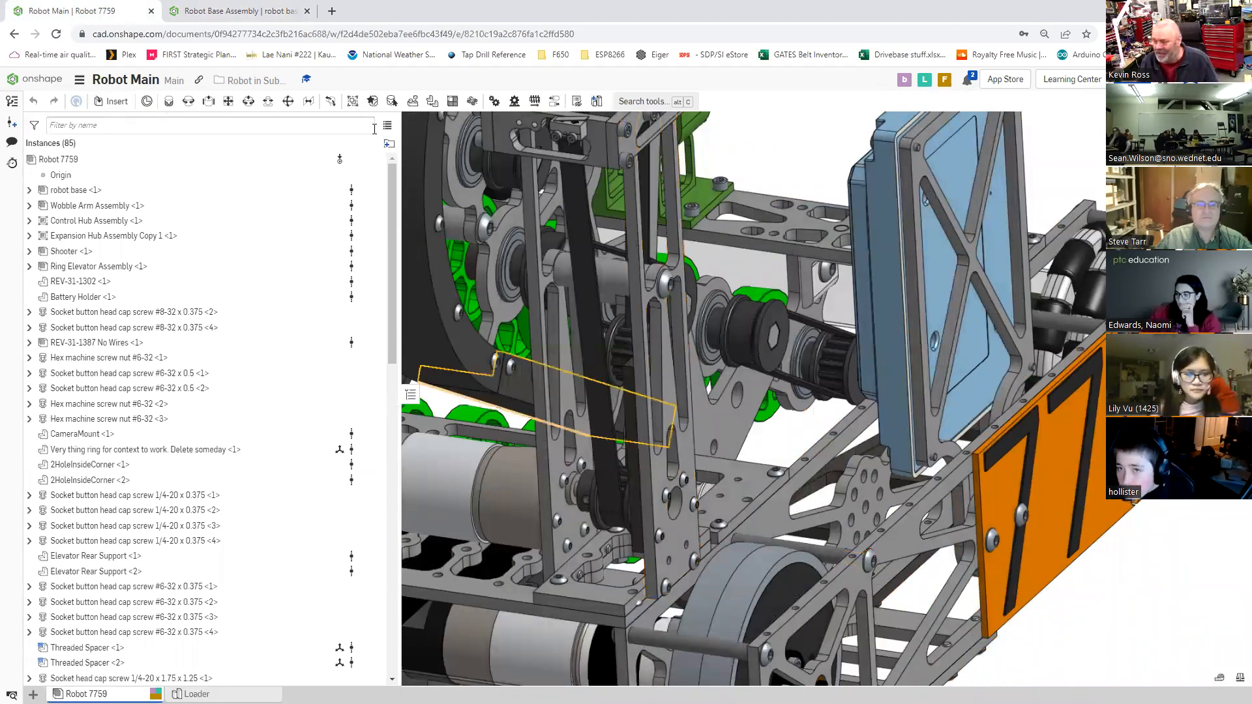
left_click(222, 13)
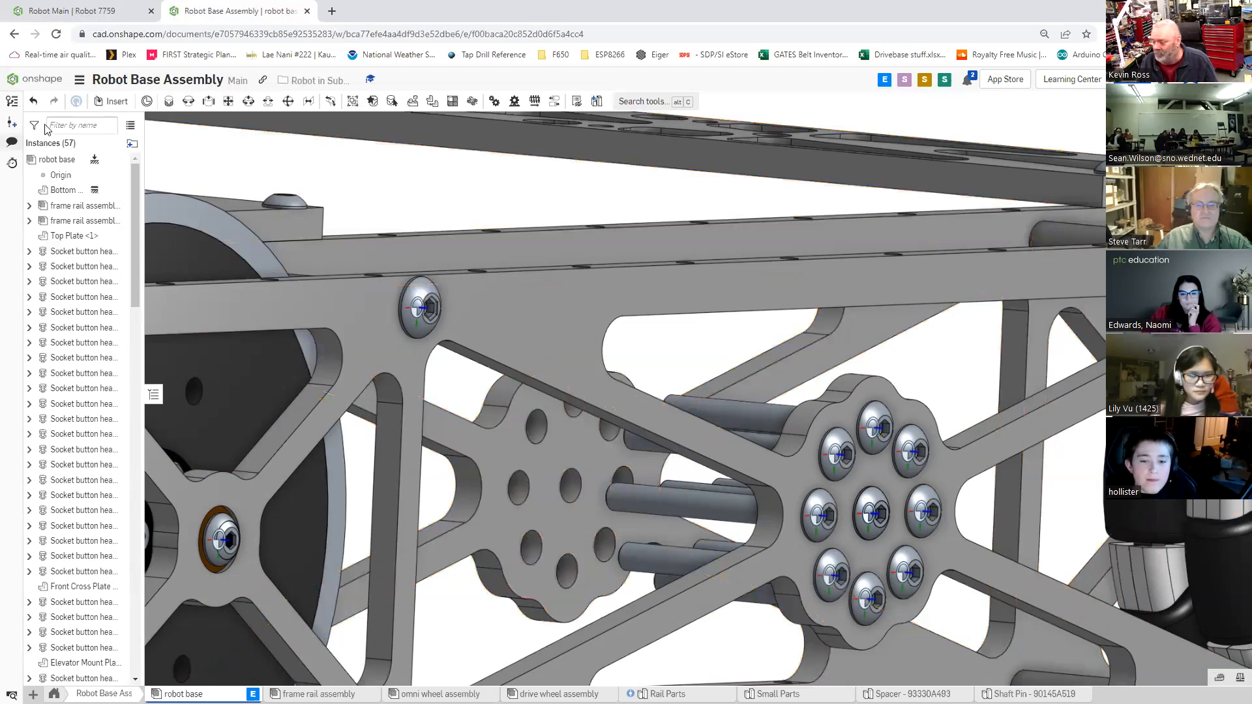
Step: Create version V4 of Robot Base Assembly with the description "Lots of bolts"
left_click(14, 124)
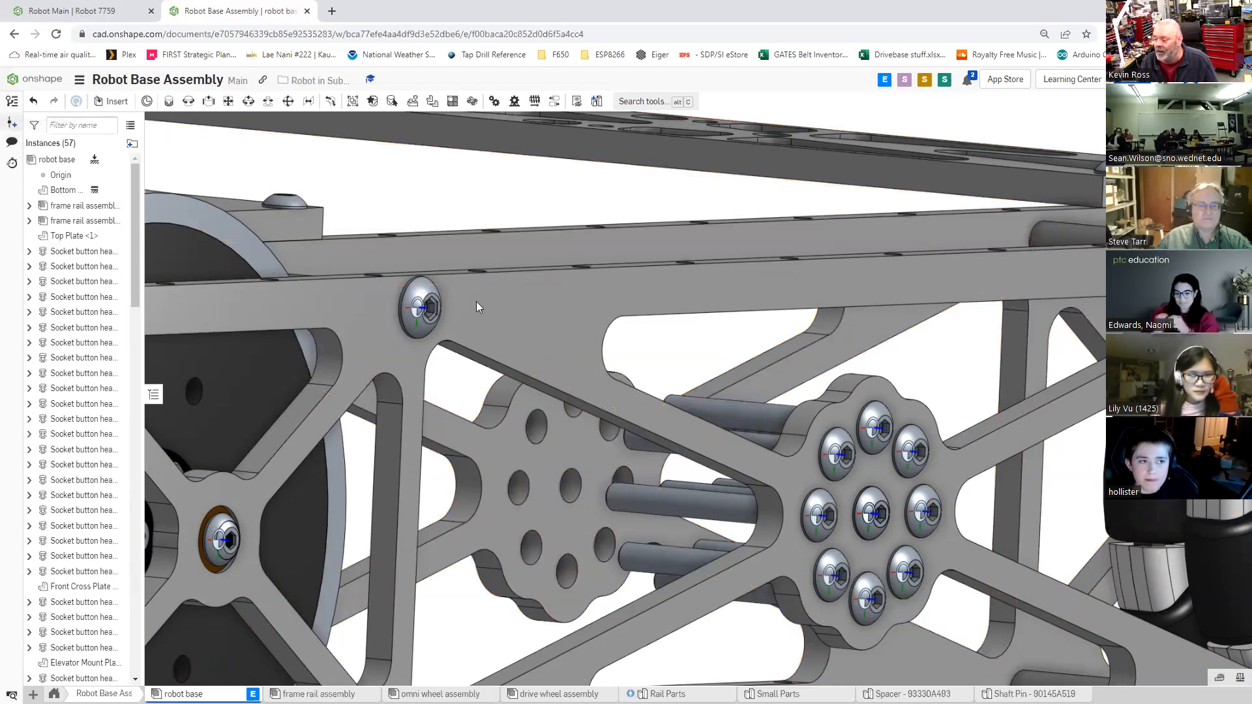
type("Lots of lbolts")
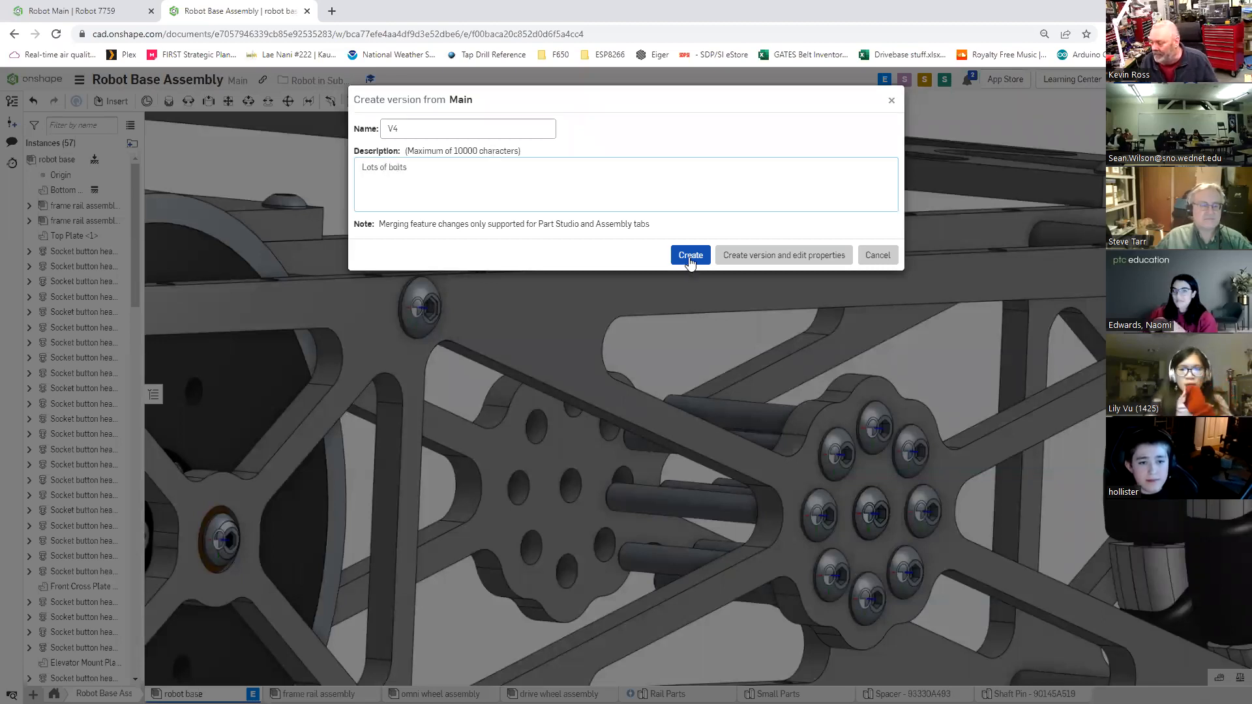
left_click(690, 259)
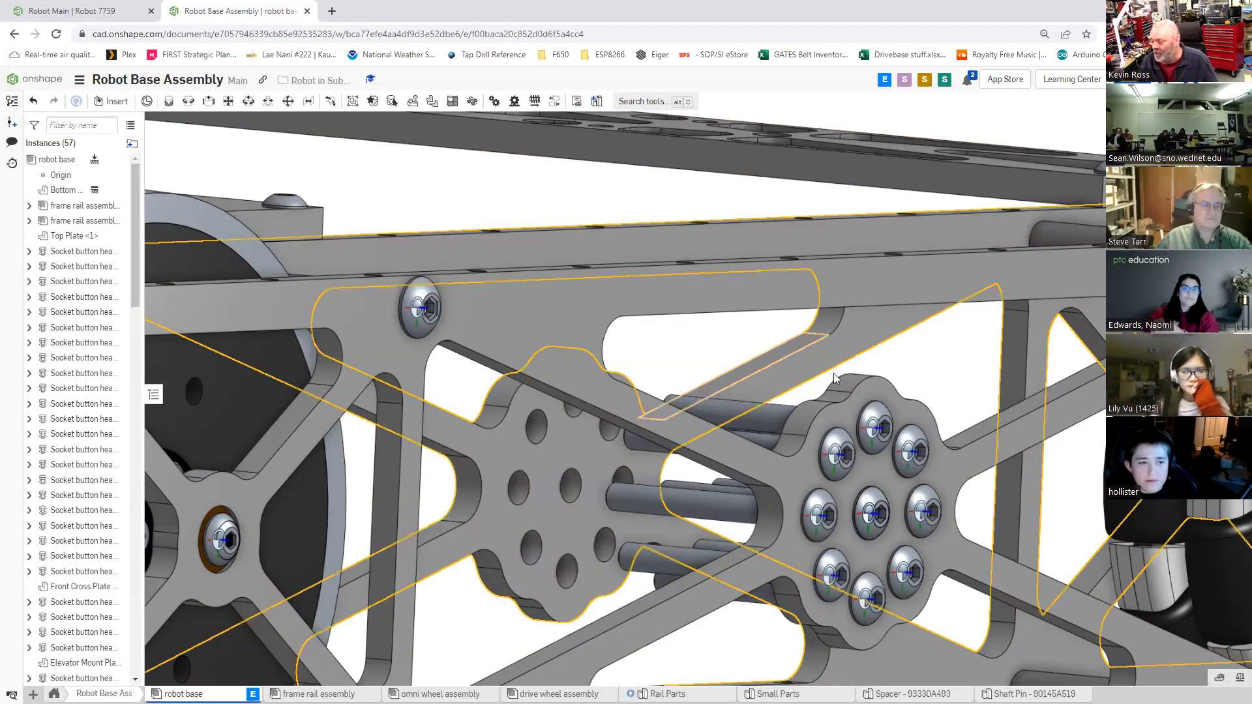
scroll(825, 391, "down", 3)
scroll(889, 419, "down", 3)
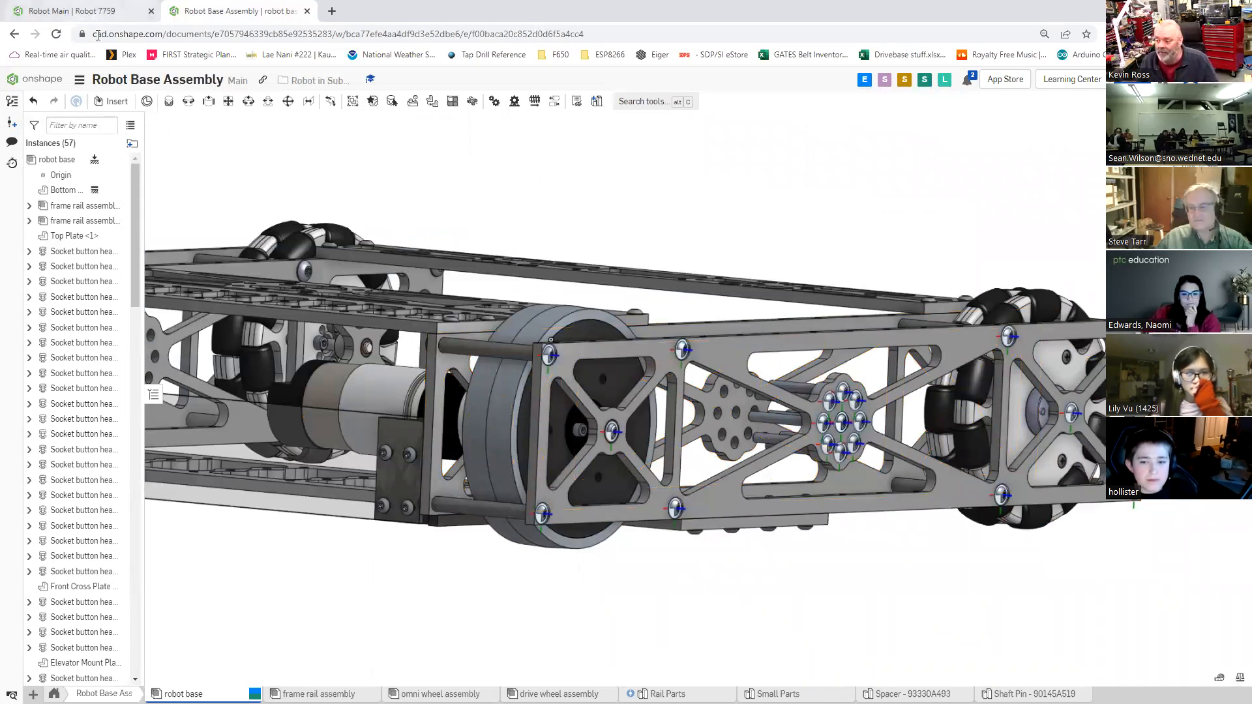
Step: Review which linked documents in Robot Main have newer versions available, without updating any of them
key("ctrl+shift+Tab")
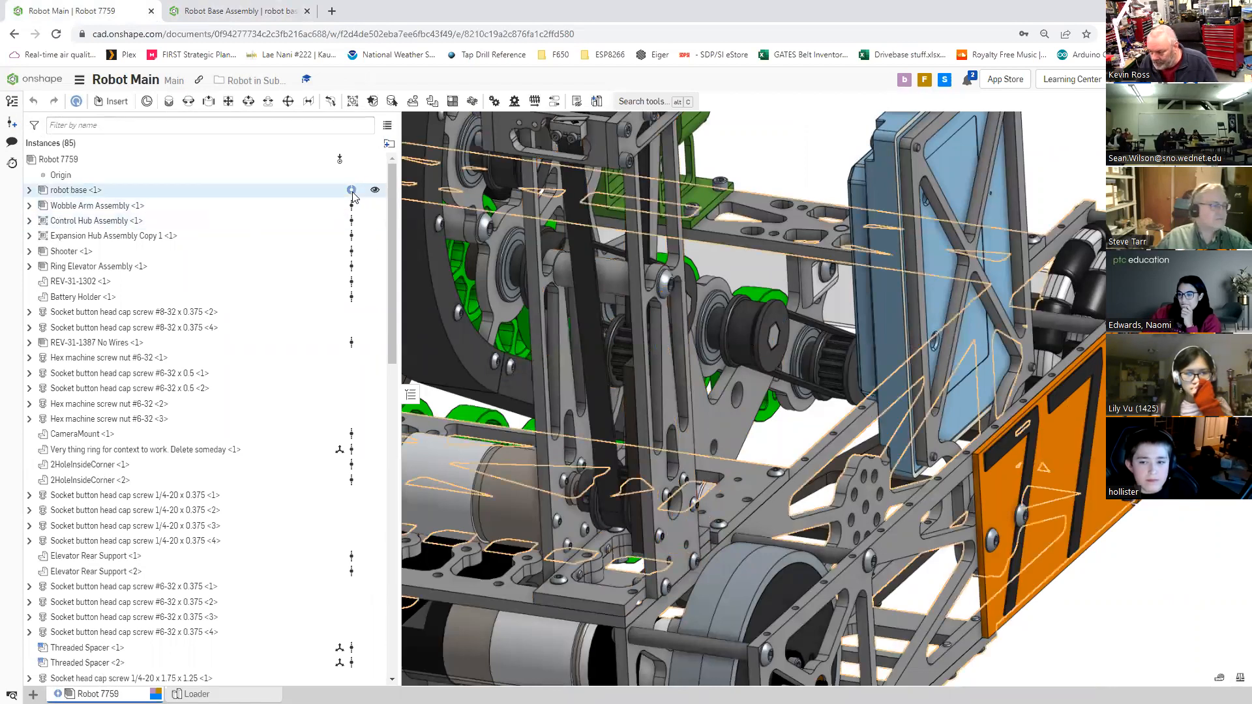
mouse_move(352, 190)
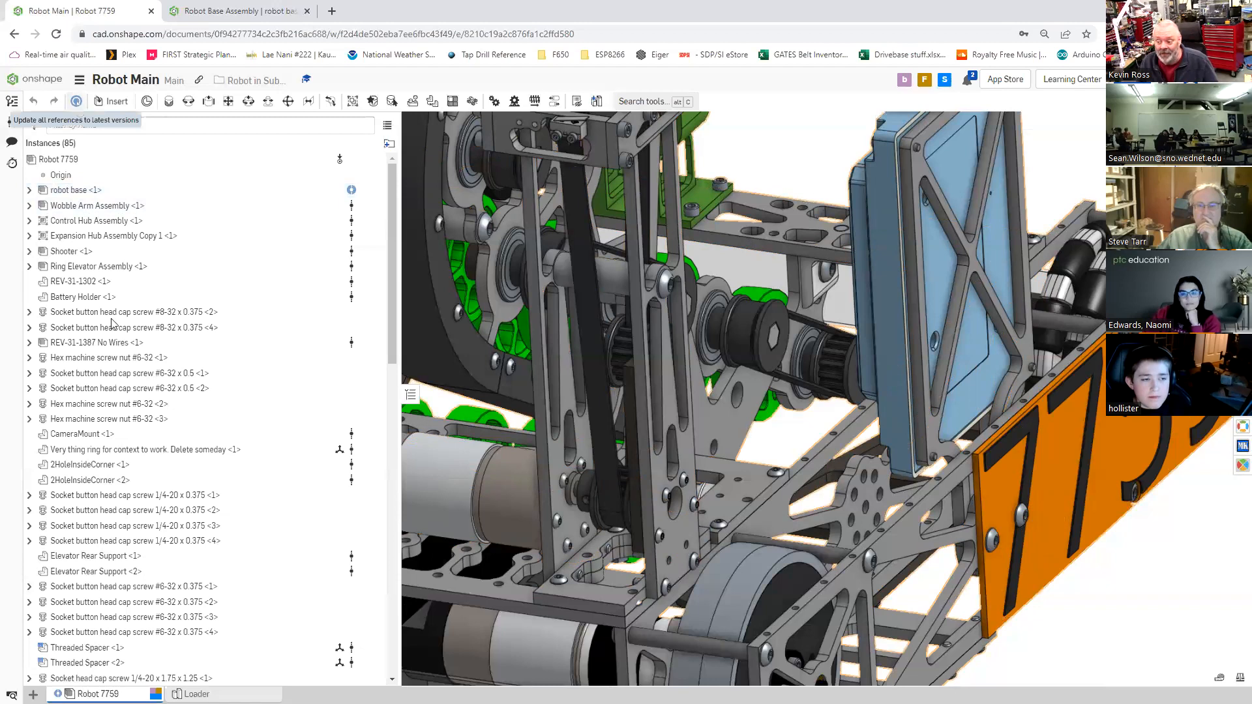
left_click(76, 101)
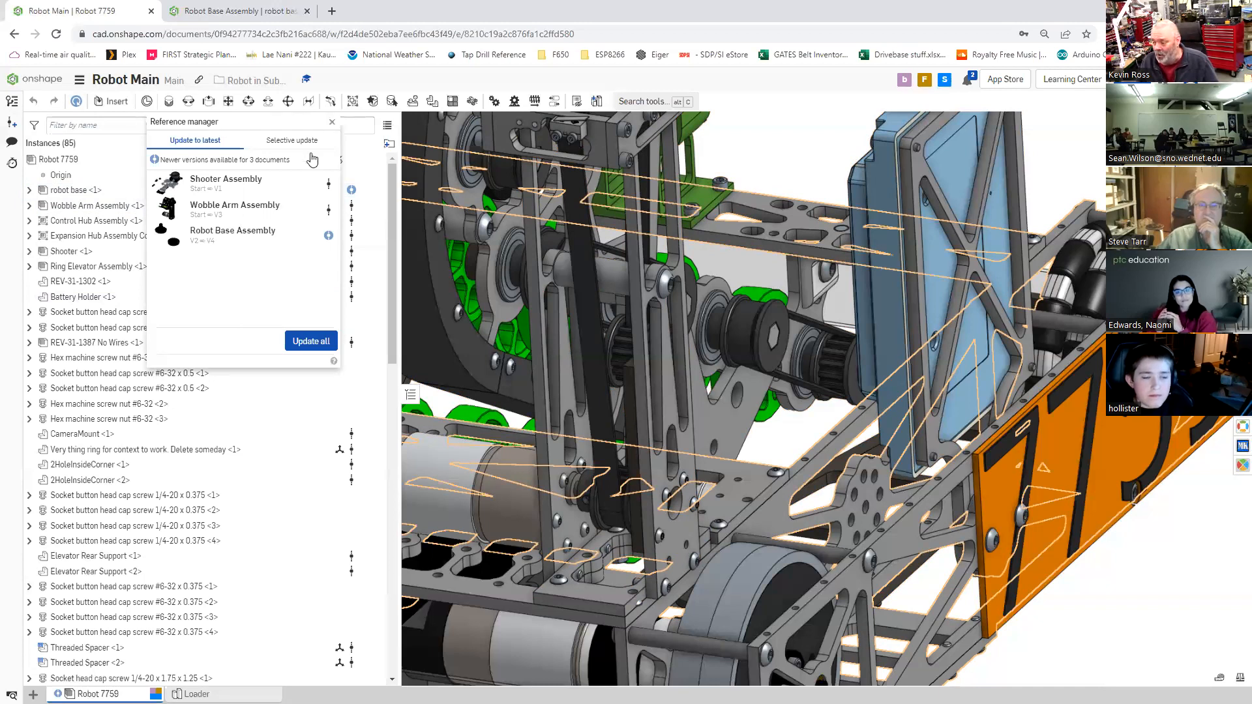
left_click(353, 194)
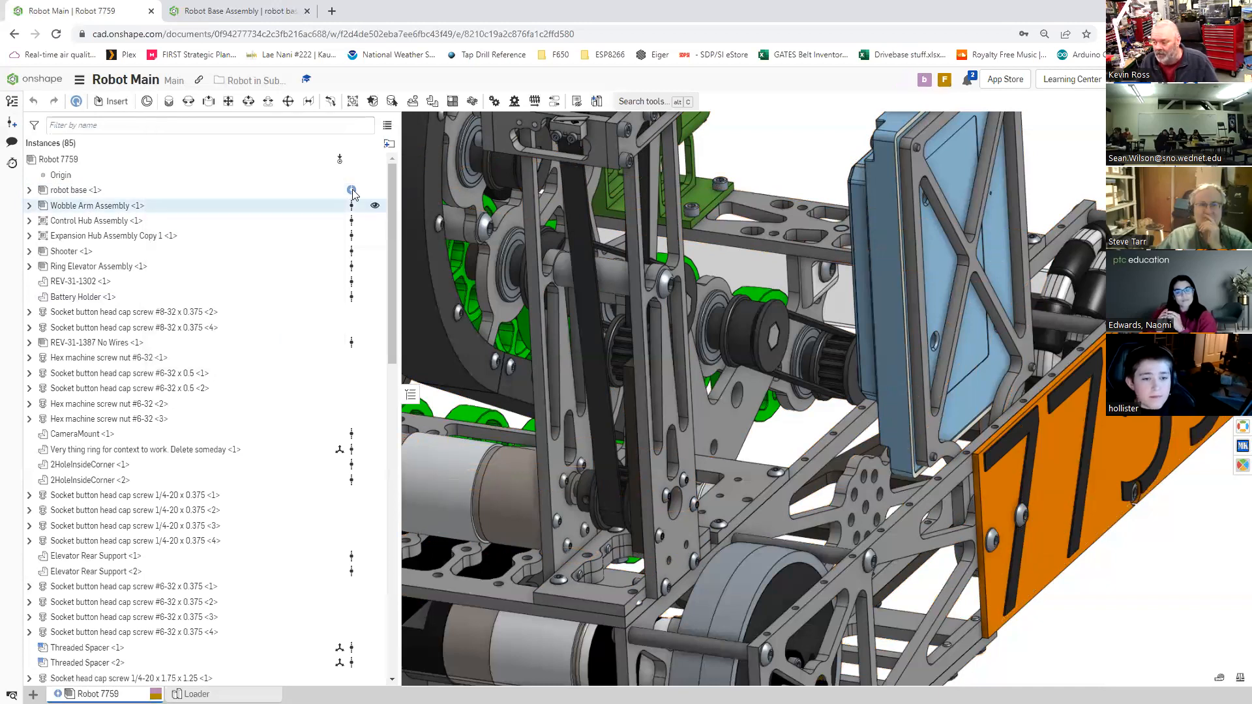
Step: Update only the robot base subassembly's linked document in Robot Main to V4
right_click(353, 194)
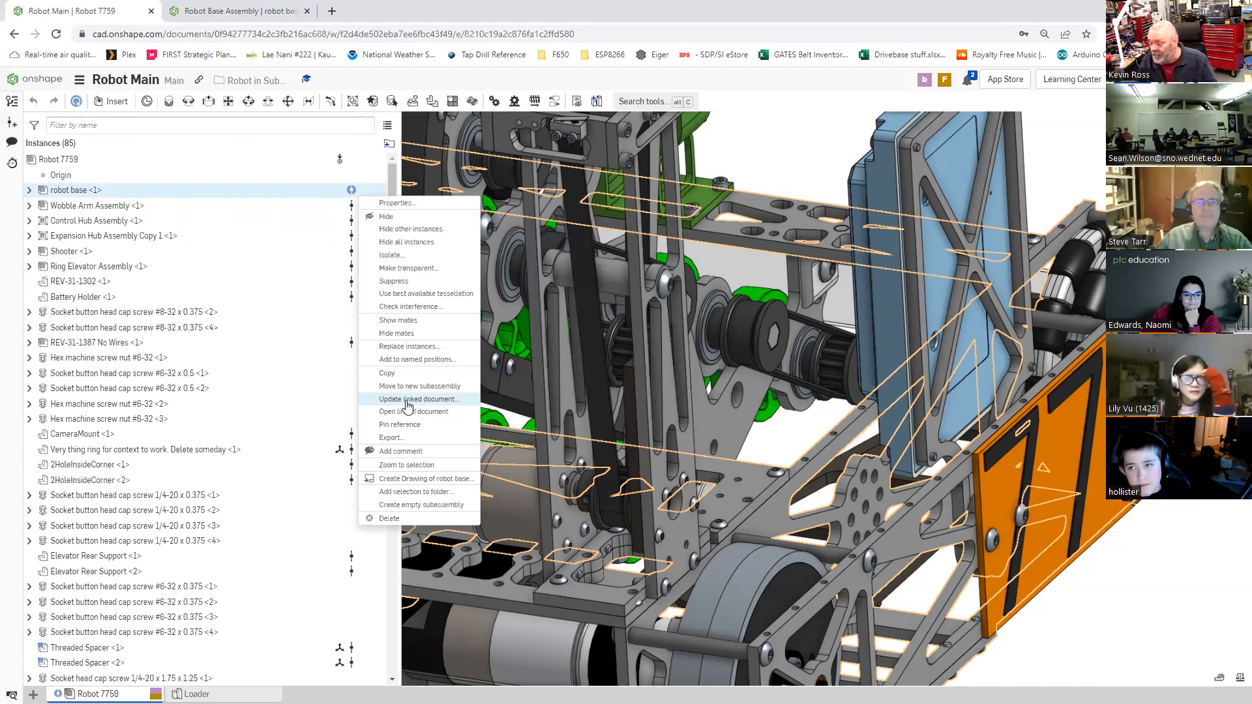
left_click(409, 400)
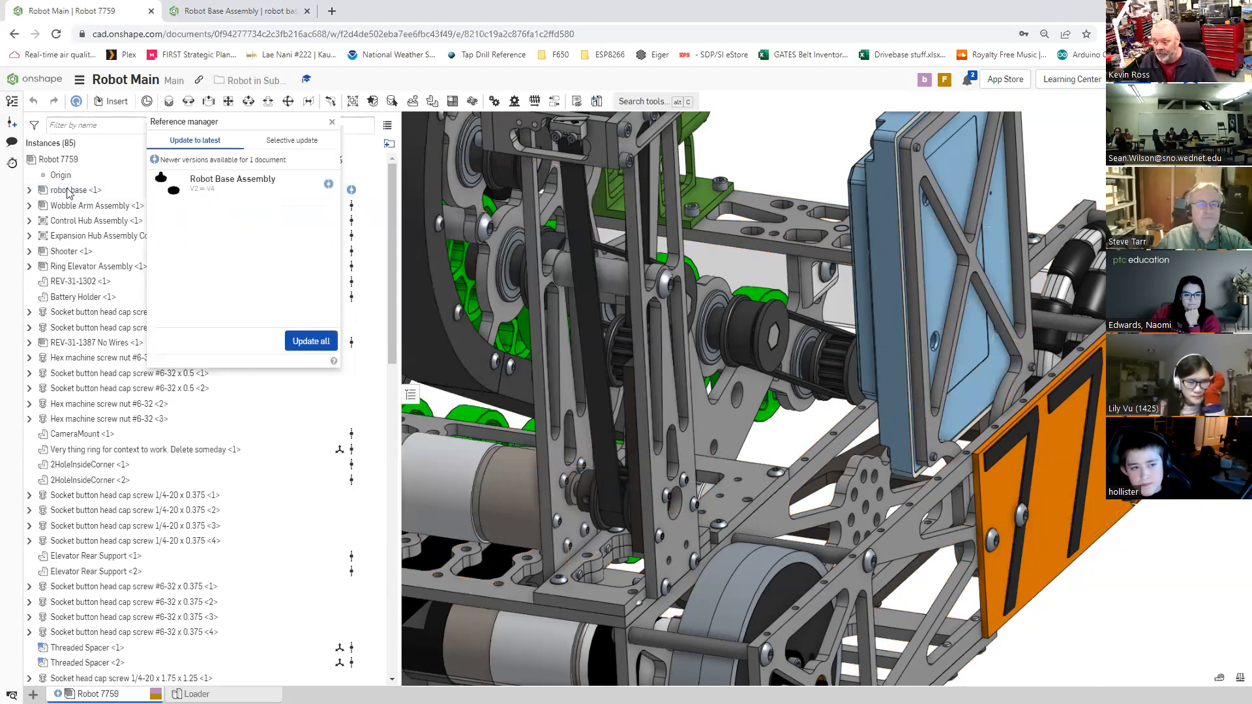
left_click(309, 344)
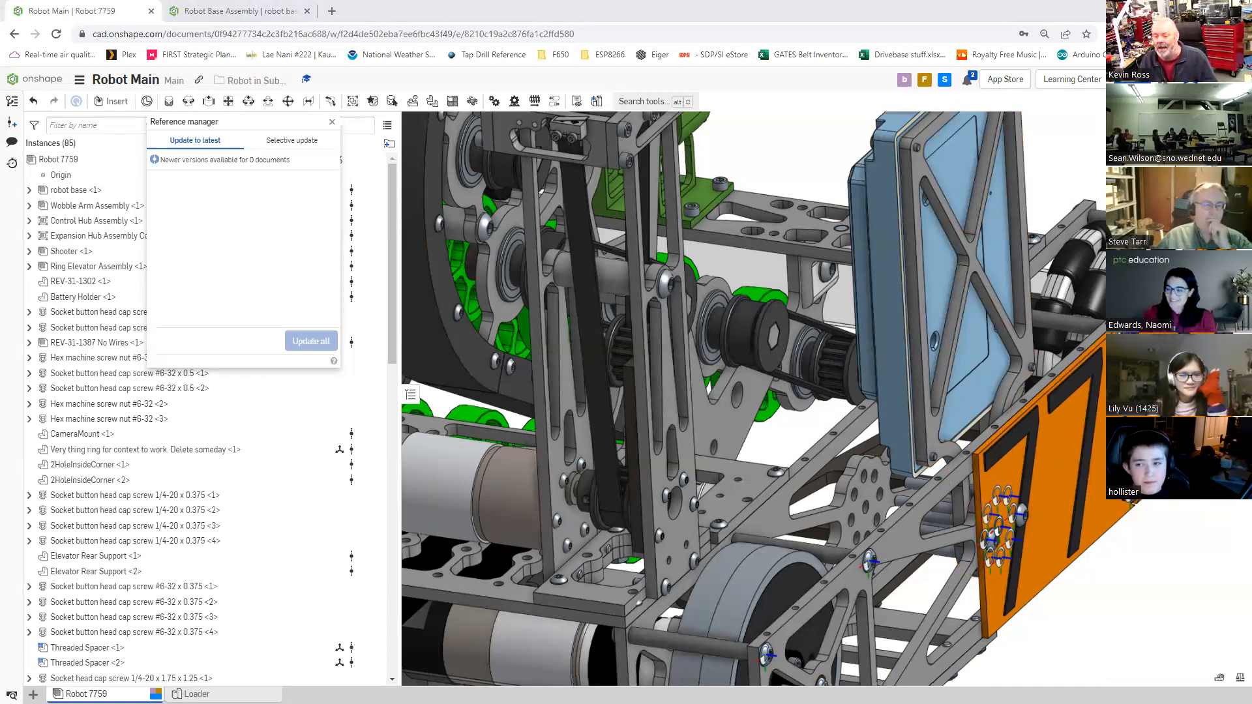
left_click(332, 122)
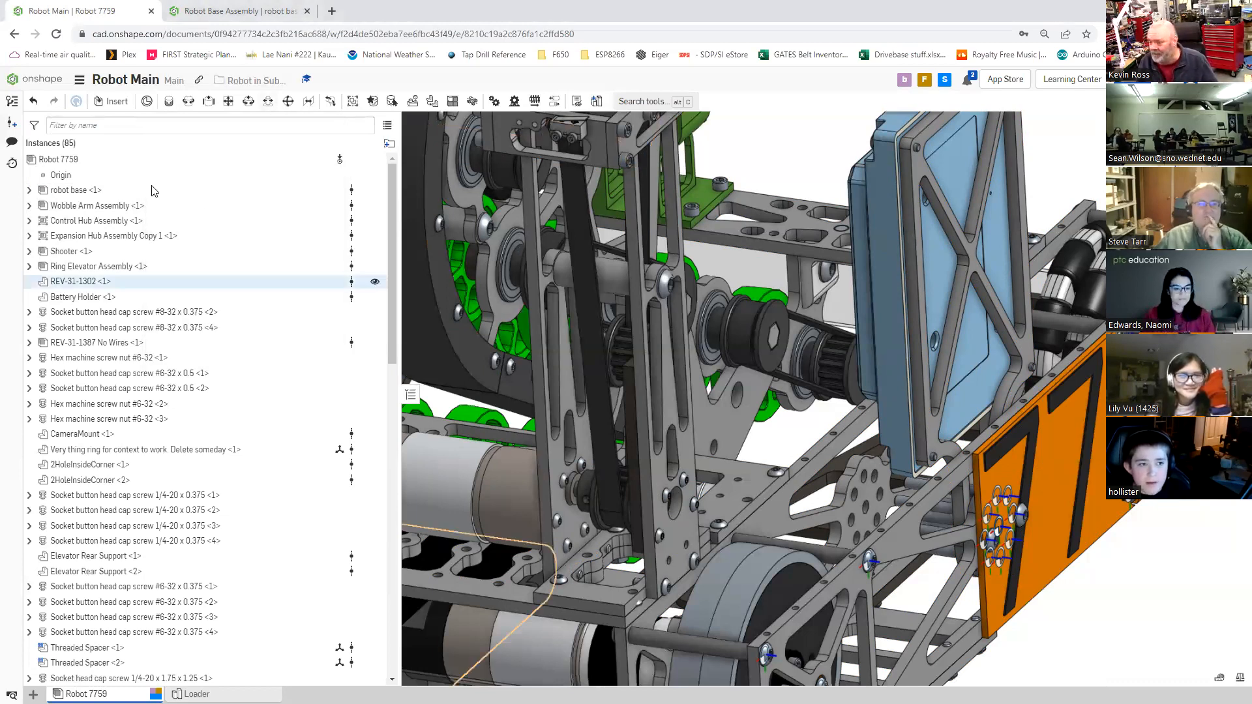
Step: Open the Onshape Documents page in a new browser tab and reduce the browser window to part of the desktop
left_click(37, 83)
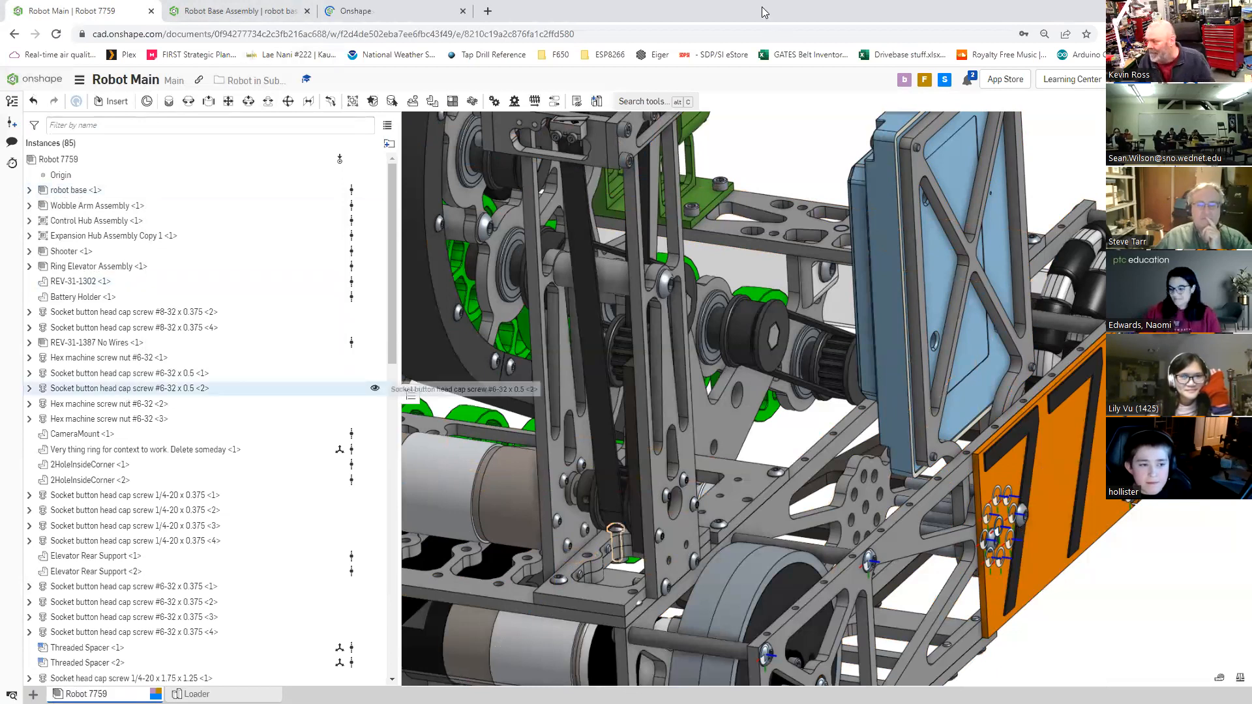
left_click_drag(772, 37, 673, 25)
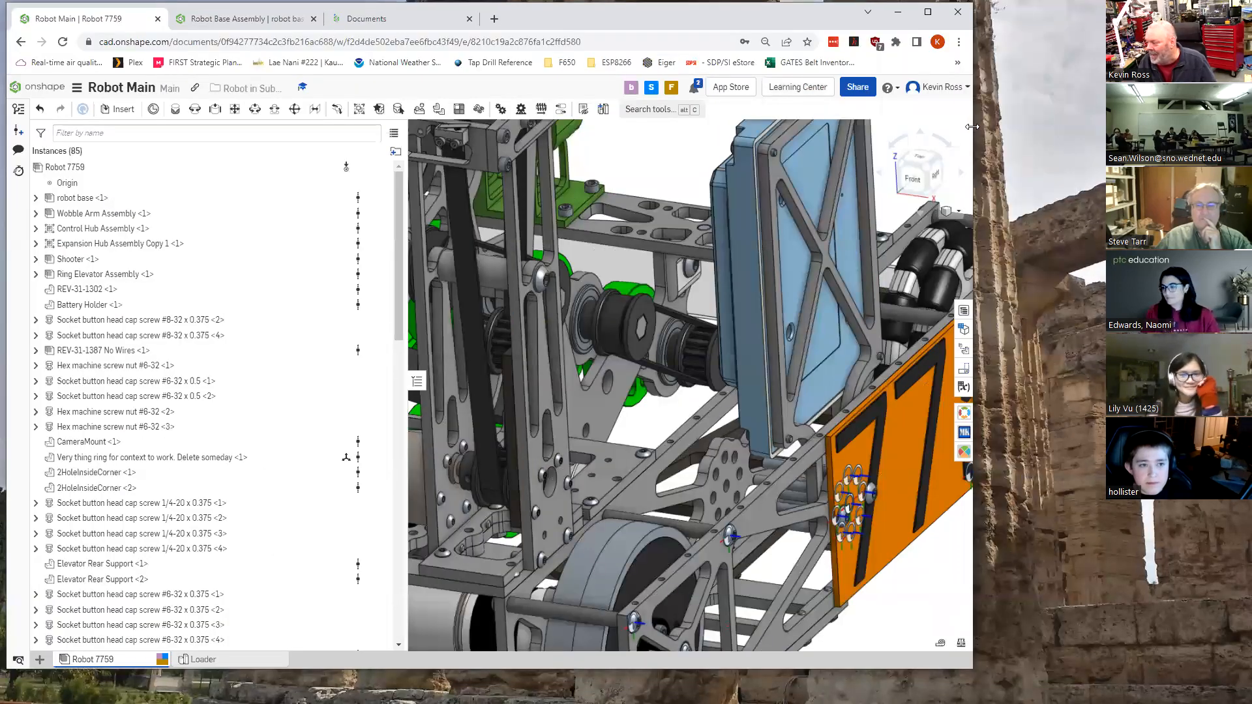
left_click_drag(974, 134, 1015, 135)
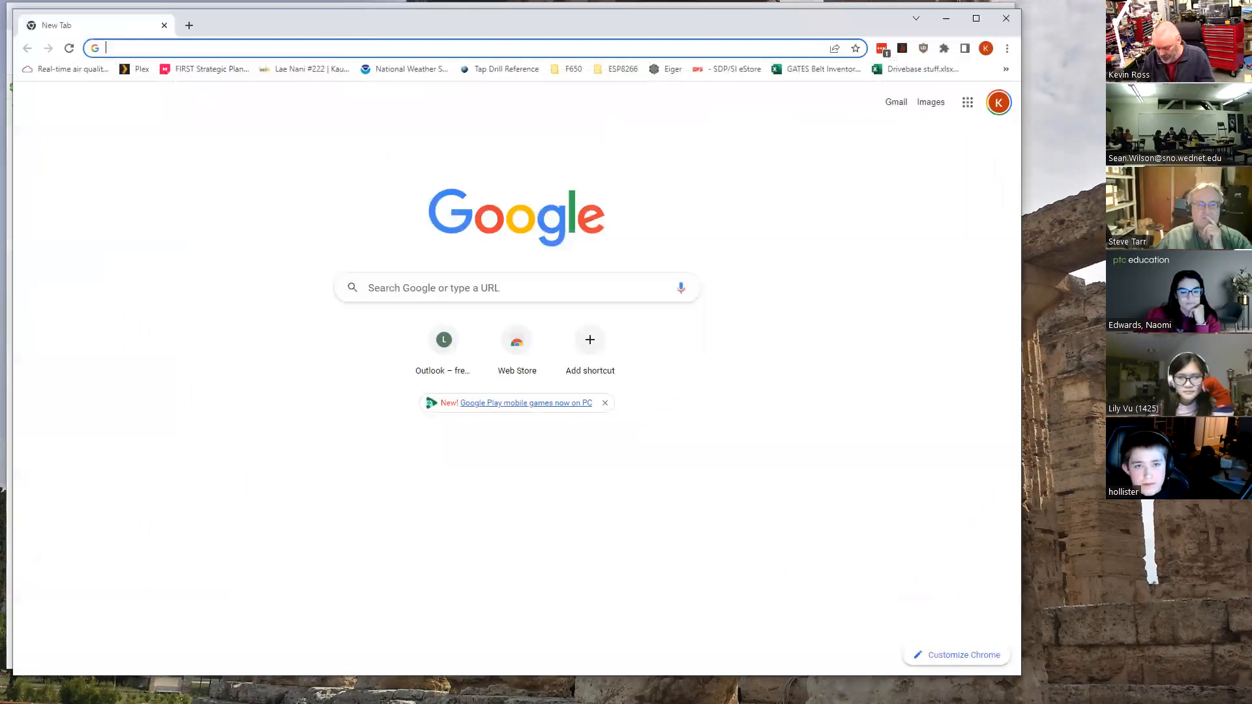
key("super+shift+Left")
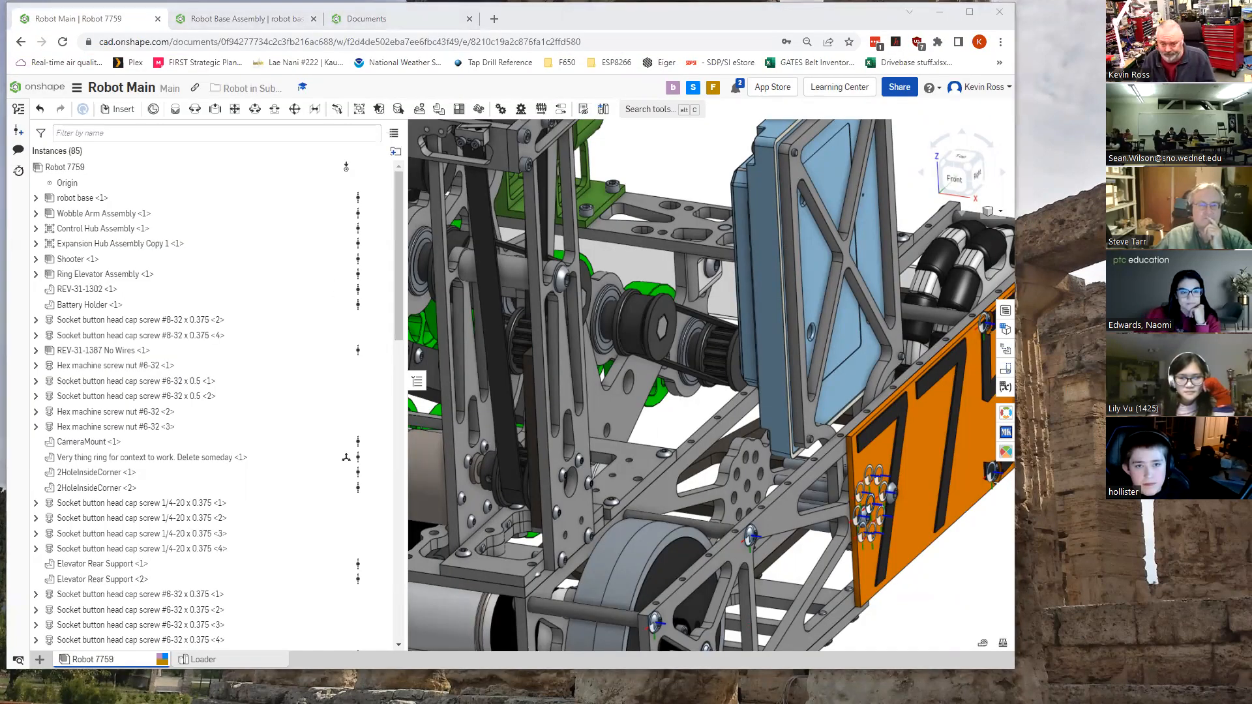
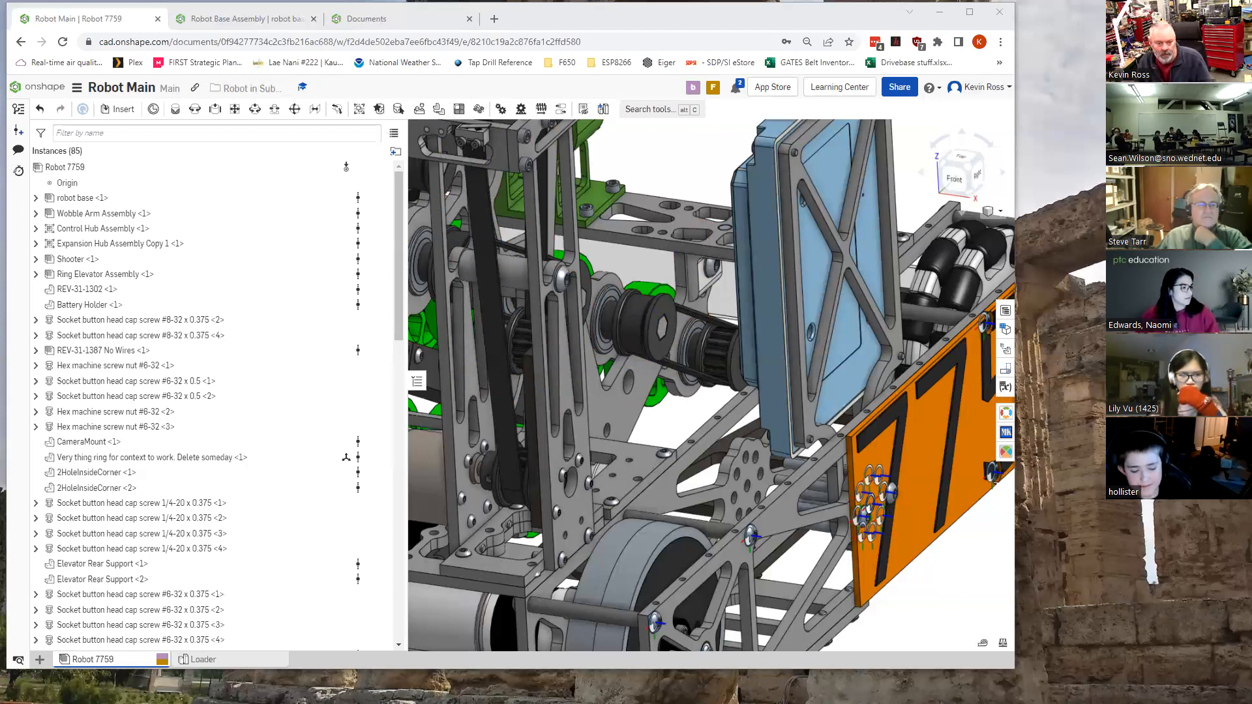
left_click_drag(1016, 162, 1065, 162)
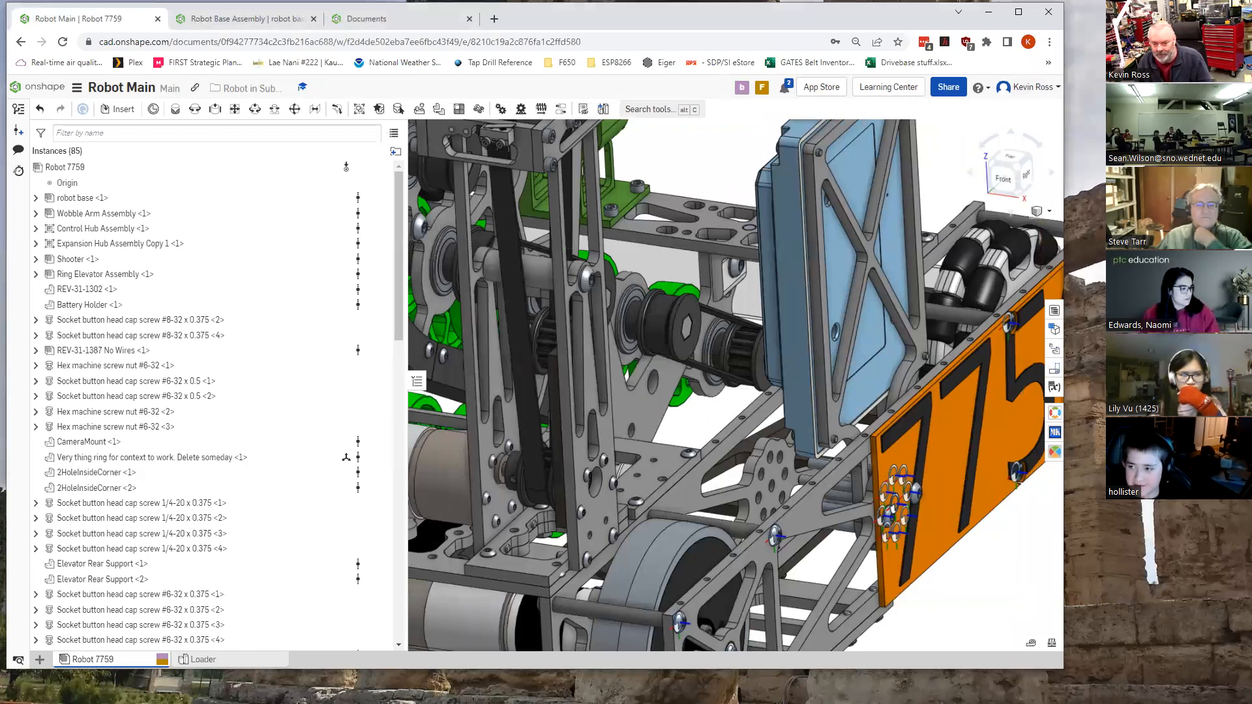
left_click(298, 337)
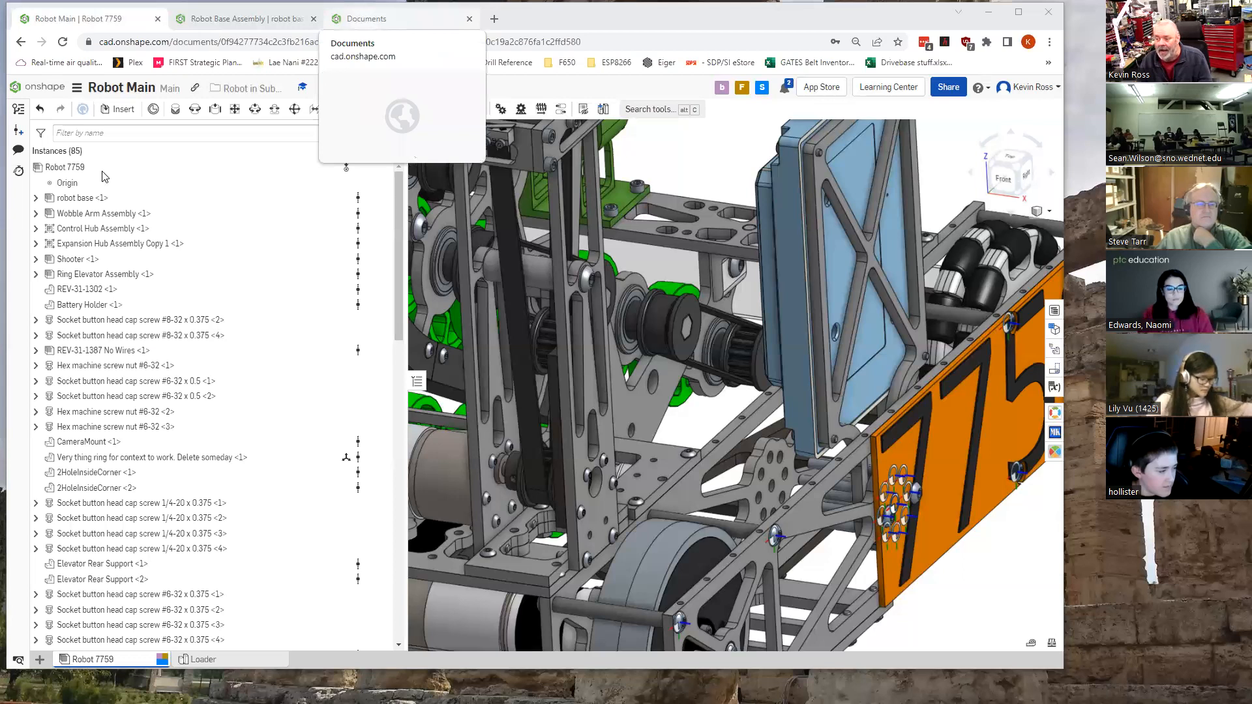
Step: Maximize the browser window and create a new version of Robot Main with the description "My Main Robot"
left_click(19, 111)
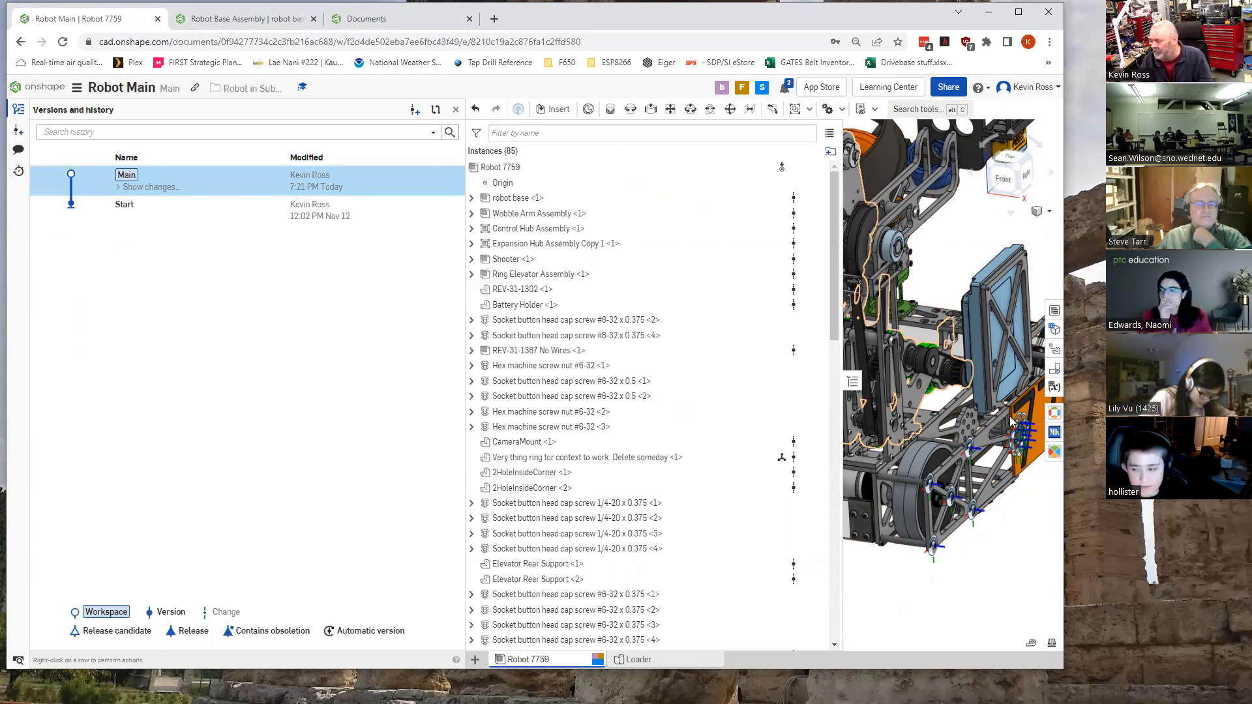
left_click(1019, 12)
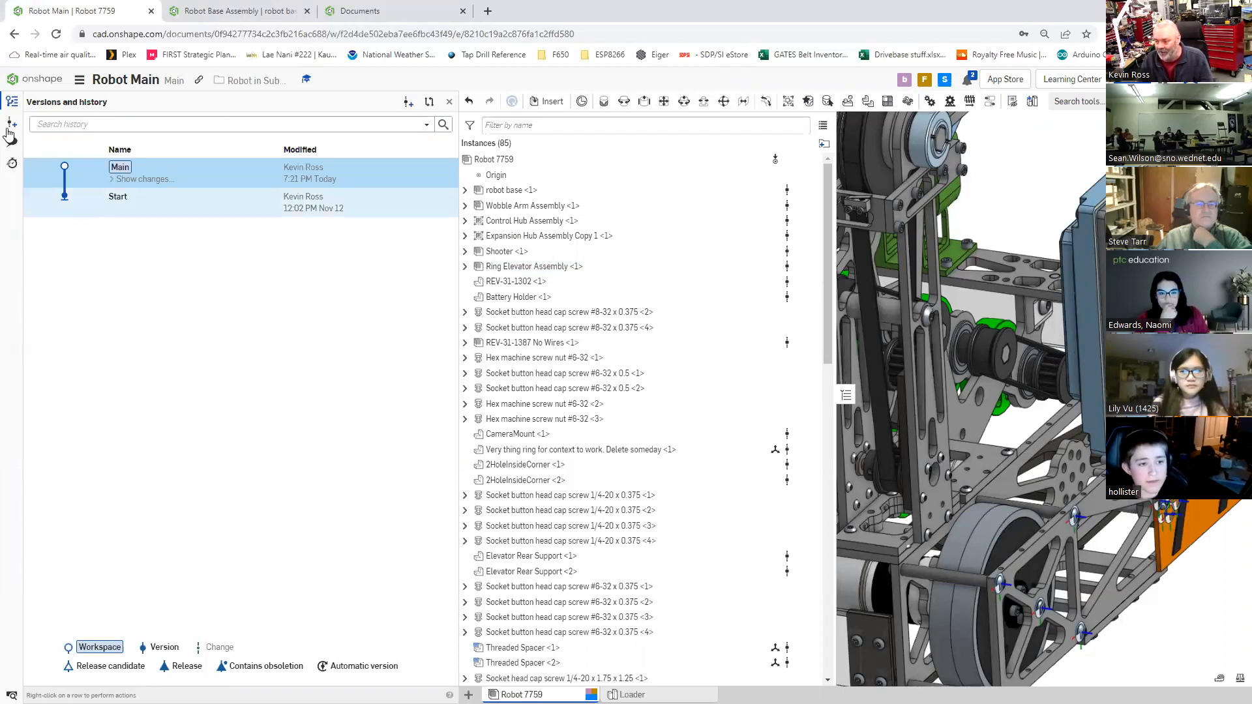
left_click(409, 102)
left_click(436, 179)
type("My Main Robot")
left_click(695, 256)
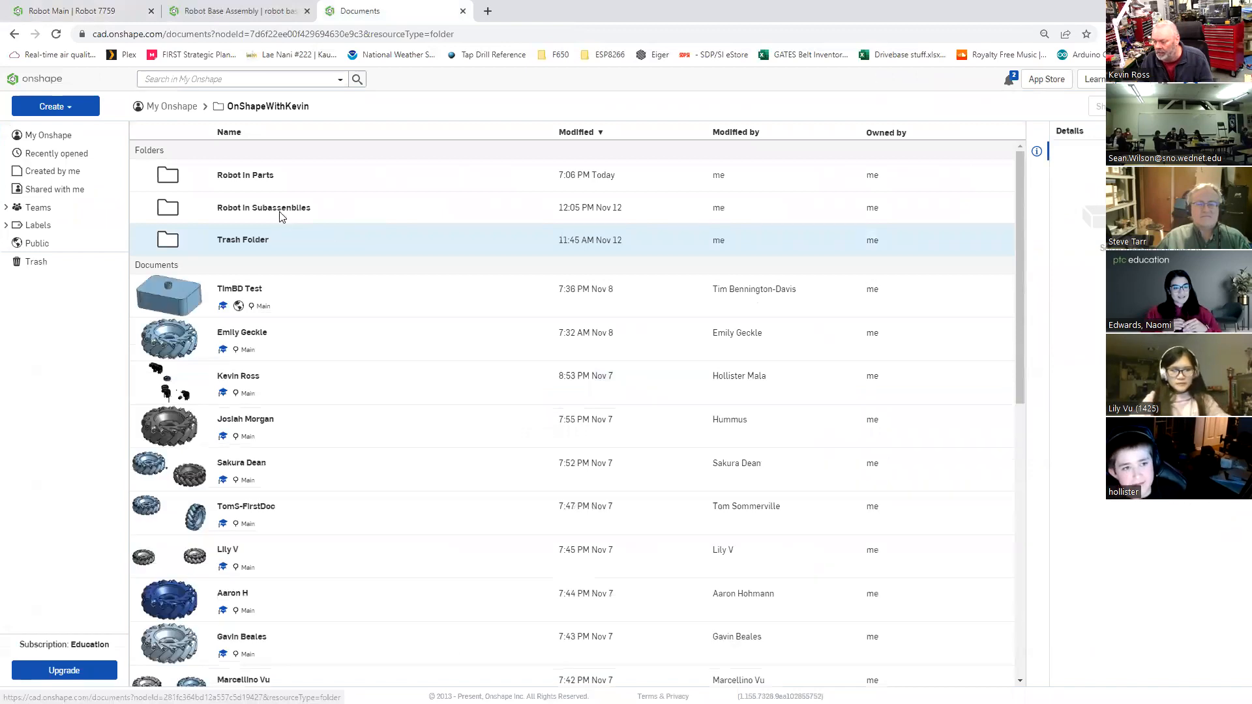
Step: Open the Robot in Subassenblies folder in Documents and move the Excel team join request workbook off the screen
left_click(281, 212)
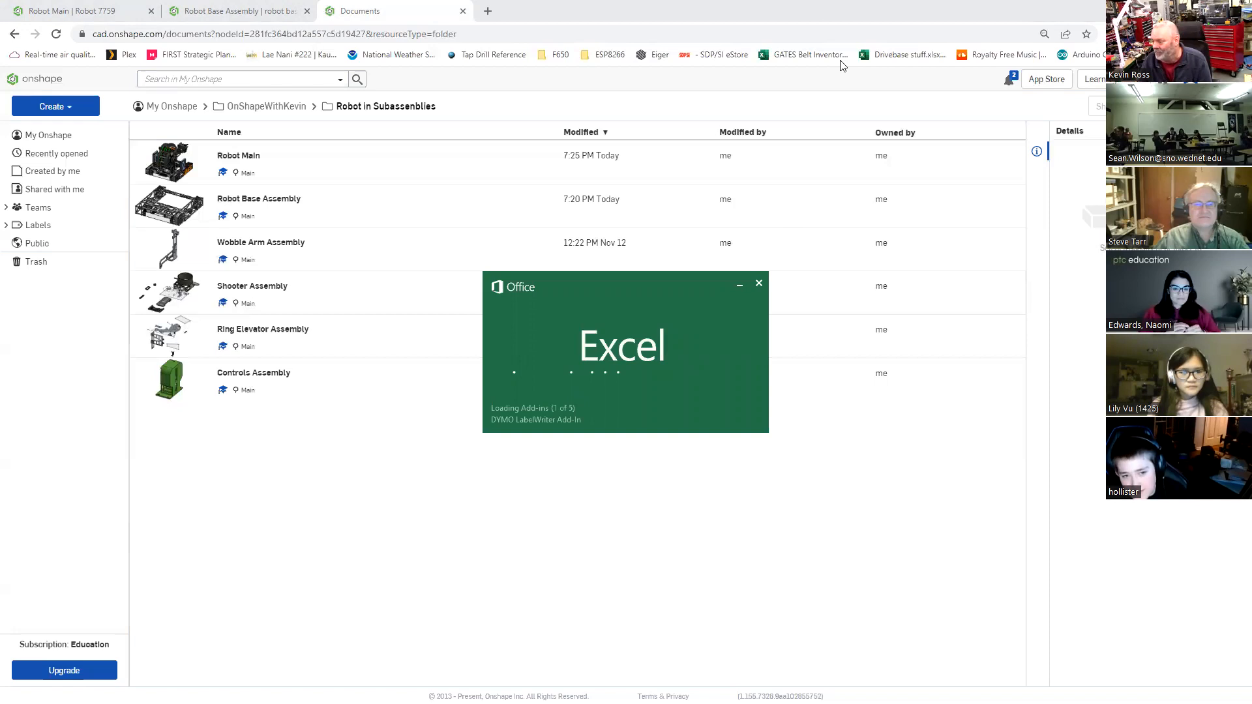
left_click(1206, 11)
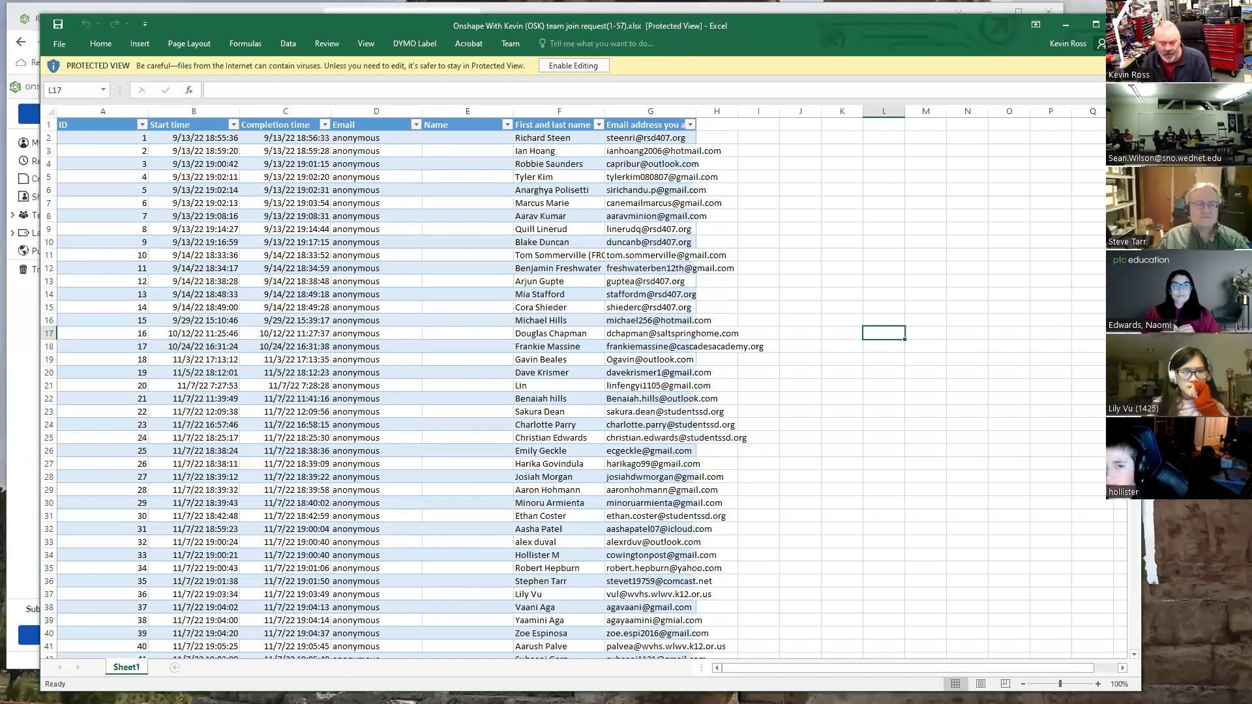
left_click_drag(689, 26, 1251, 27)
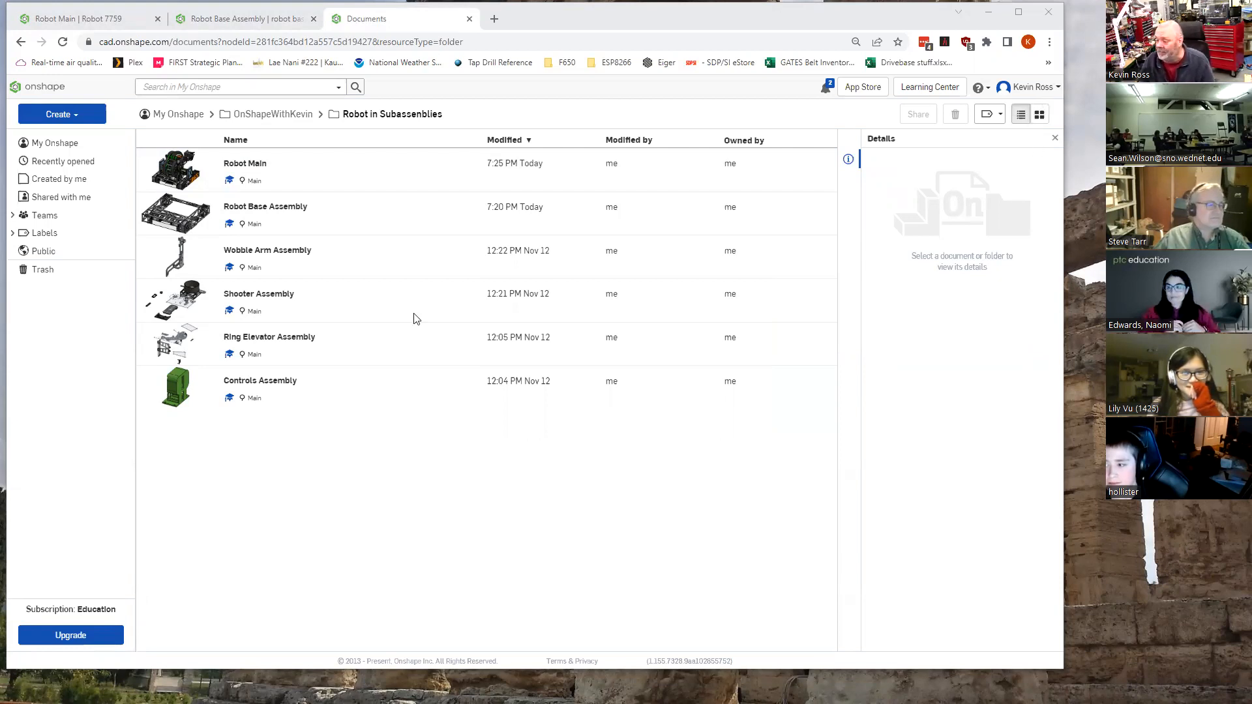
Step: Open the Teams page of the account settings
left_click(1051, 88)
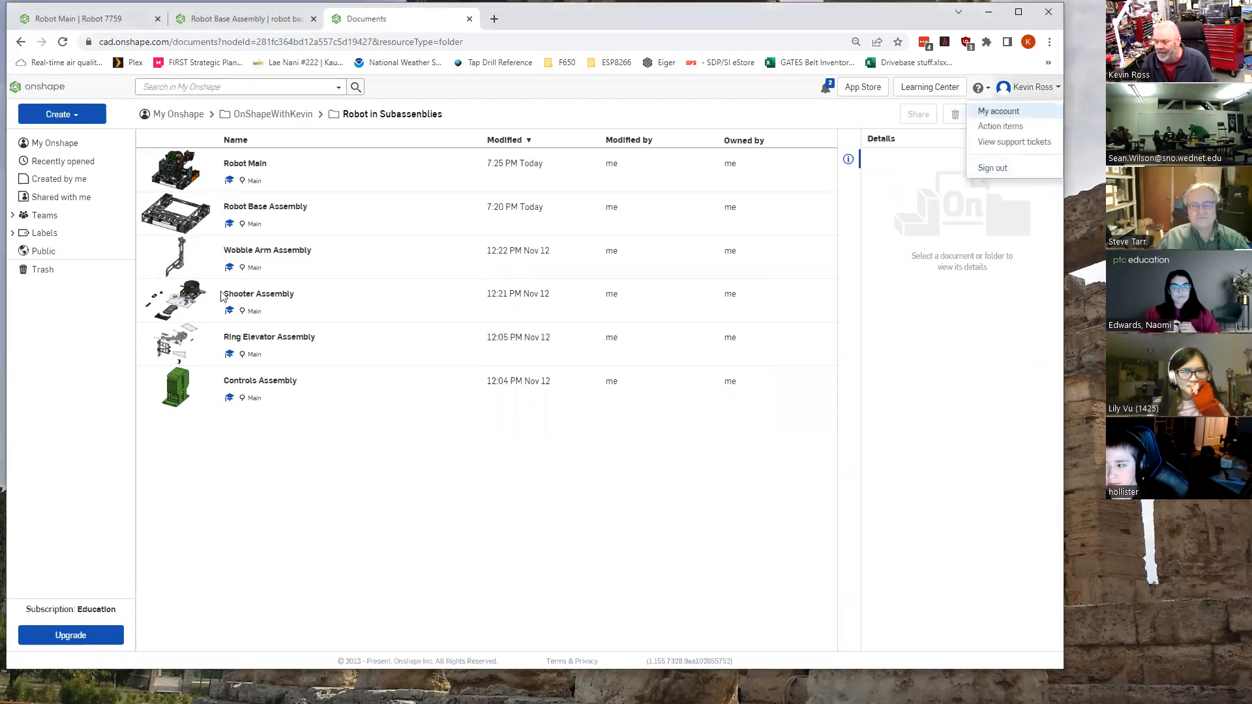
left_click(1002, 112)
left_click(37, 347)
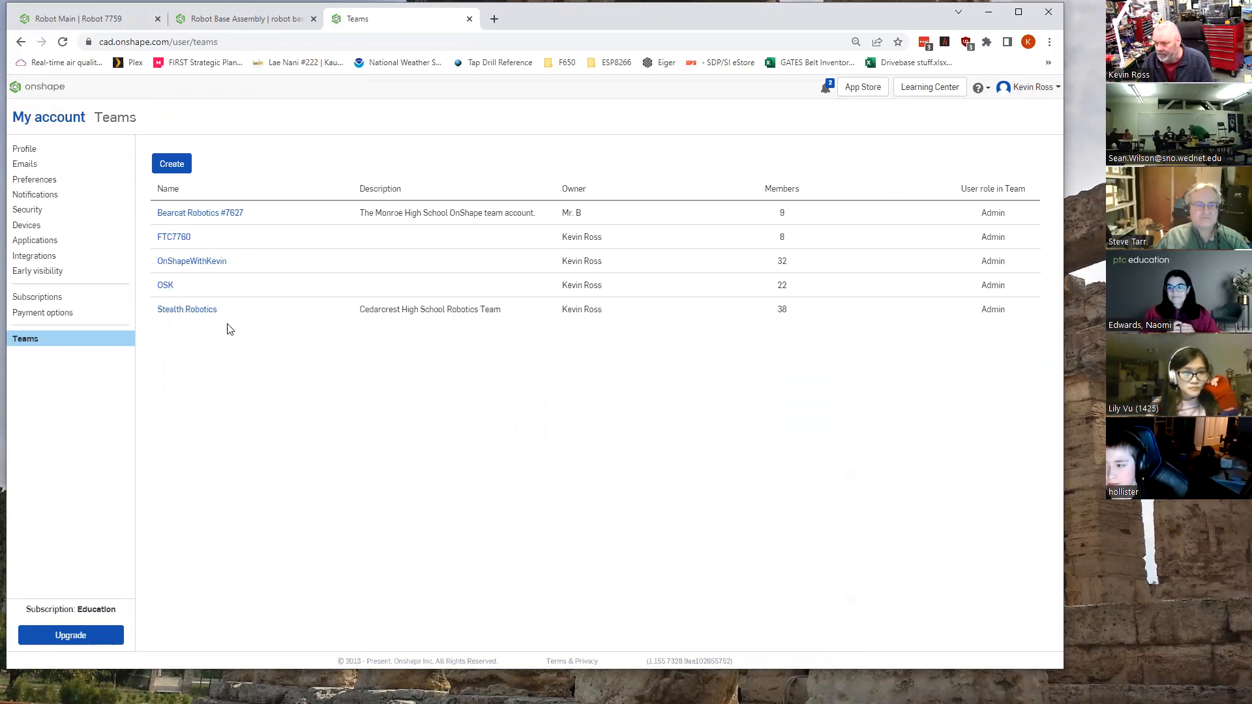
Step: Open the OnShapeWithKevin team and add the new members by their copied e-mail addresses, with the Member role
left_click(198, 273)
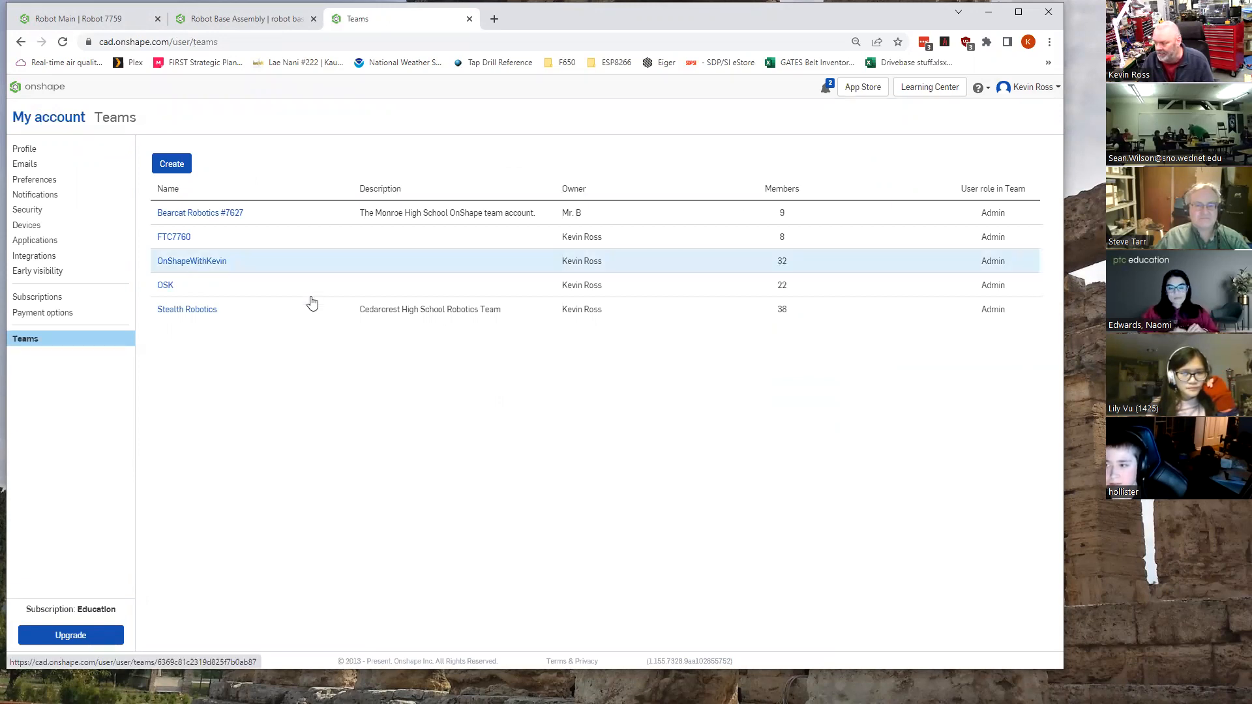
left_click(308, 294)
left_click(205, 270)
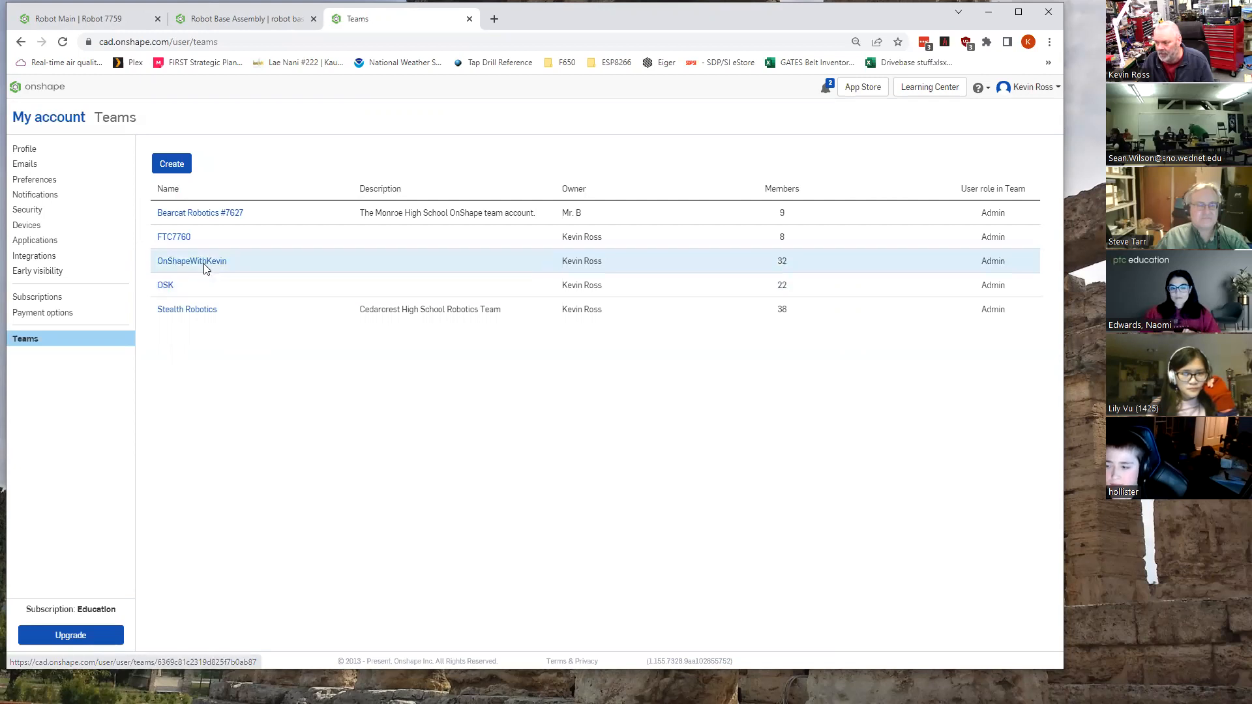
left_click(205, 268)
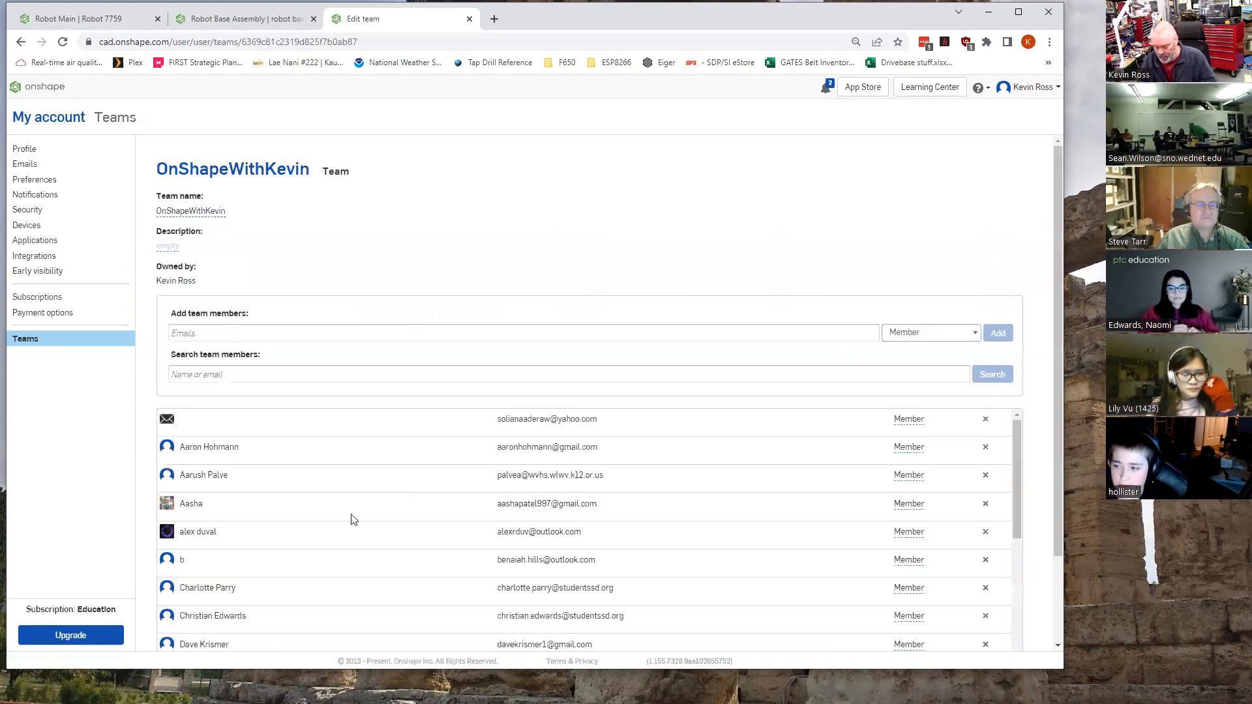
key("ctrl+v")
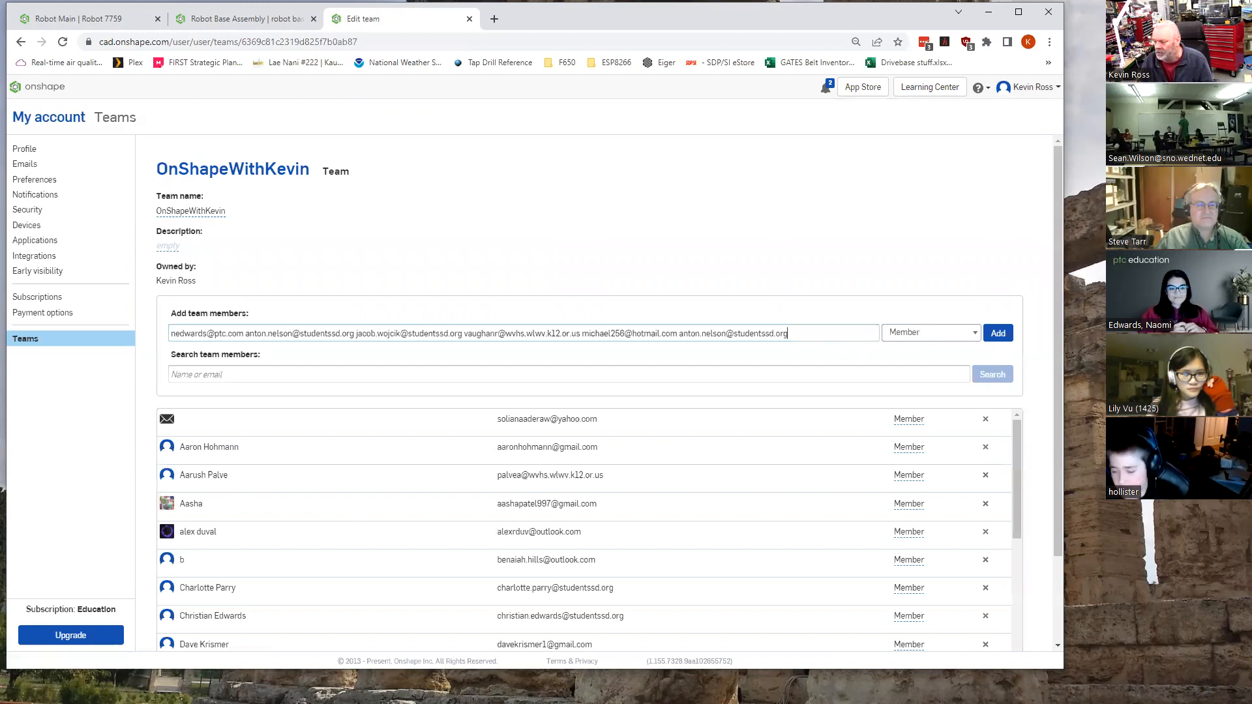
key("Return")
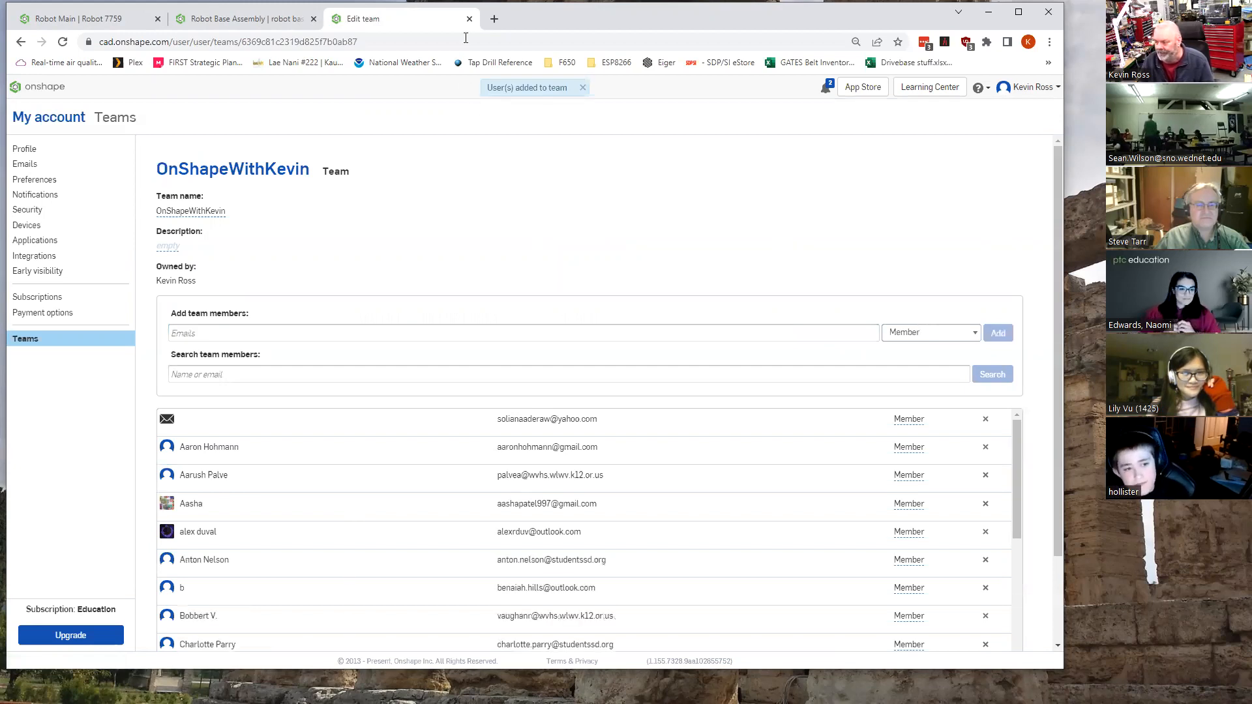
Step: Return to the Robot in Subassenblies folder in Documents and expand the list of teams
left_click(44, 87)
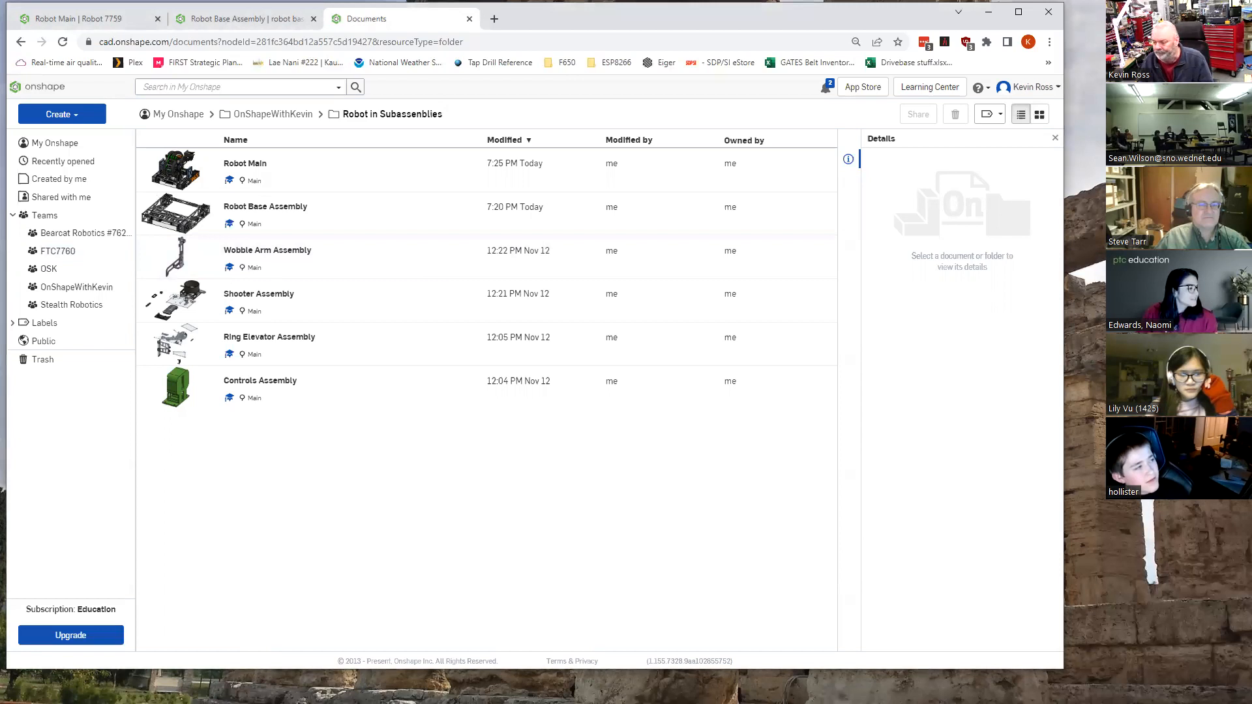
key("alt+Tab")
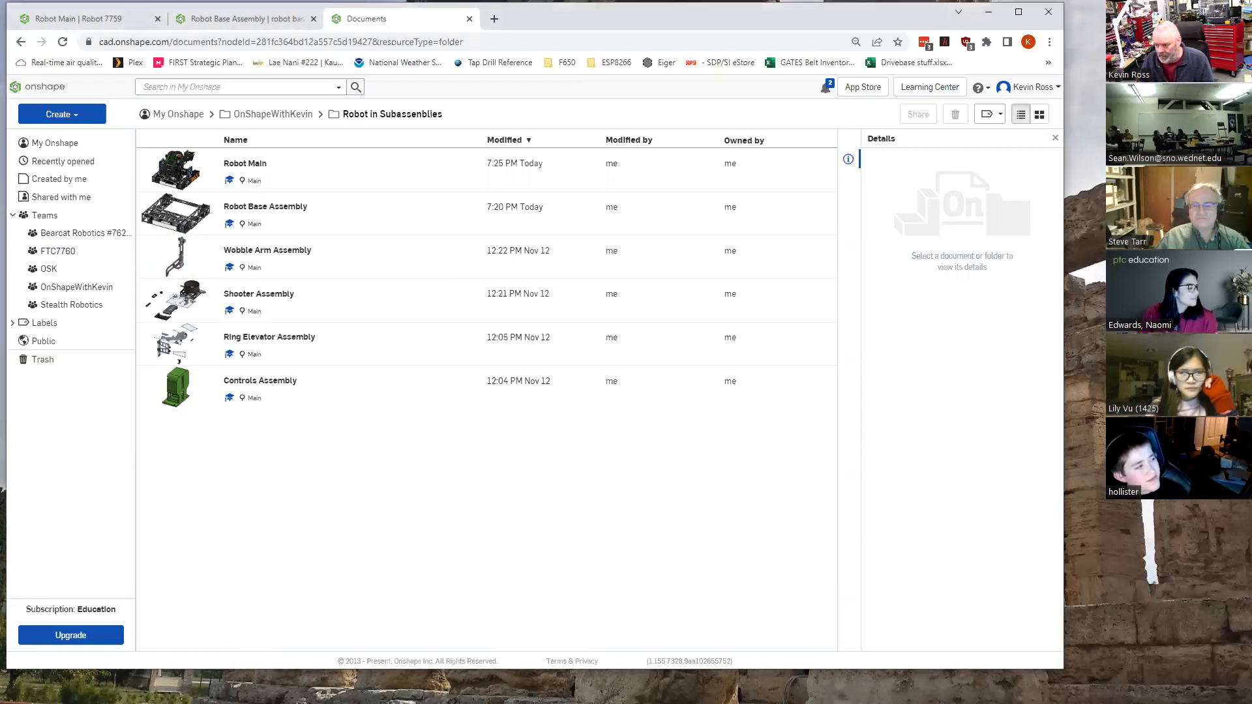
left_click(72, 305)
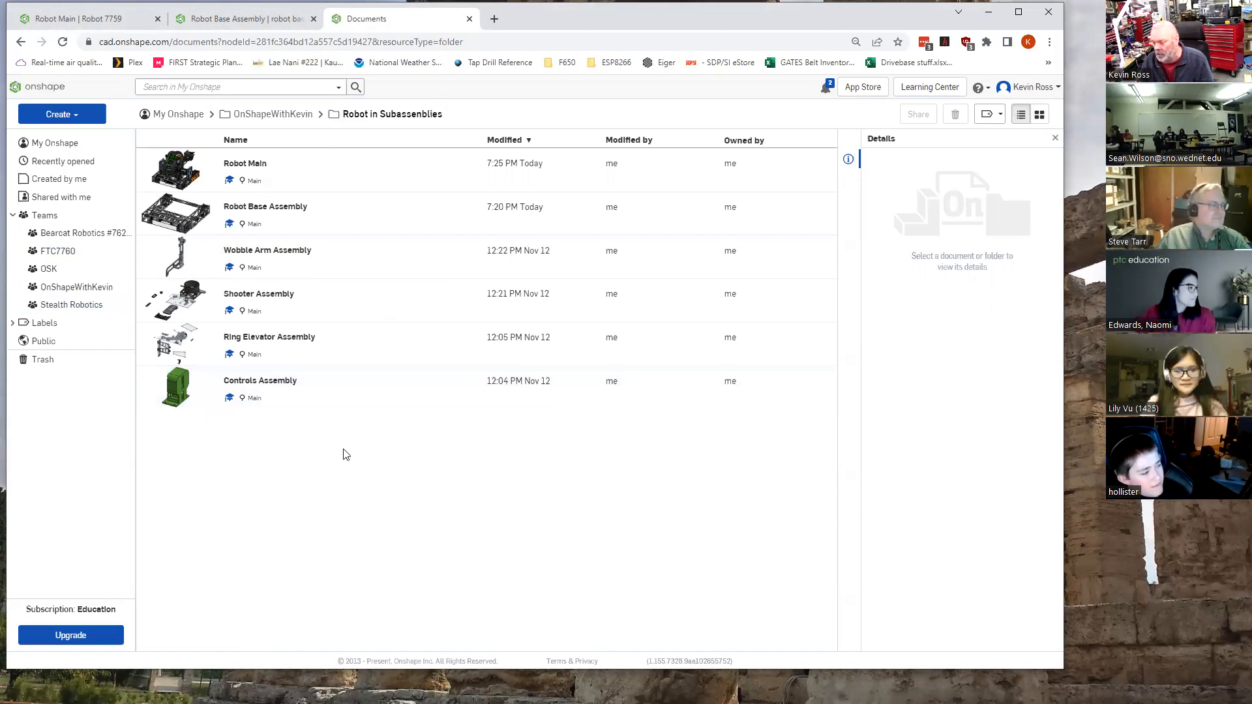
Step: Browse the documents in the OnShapeWithKevin folder and open the one named after the presenter
left_click(274, 115)
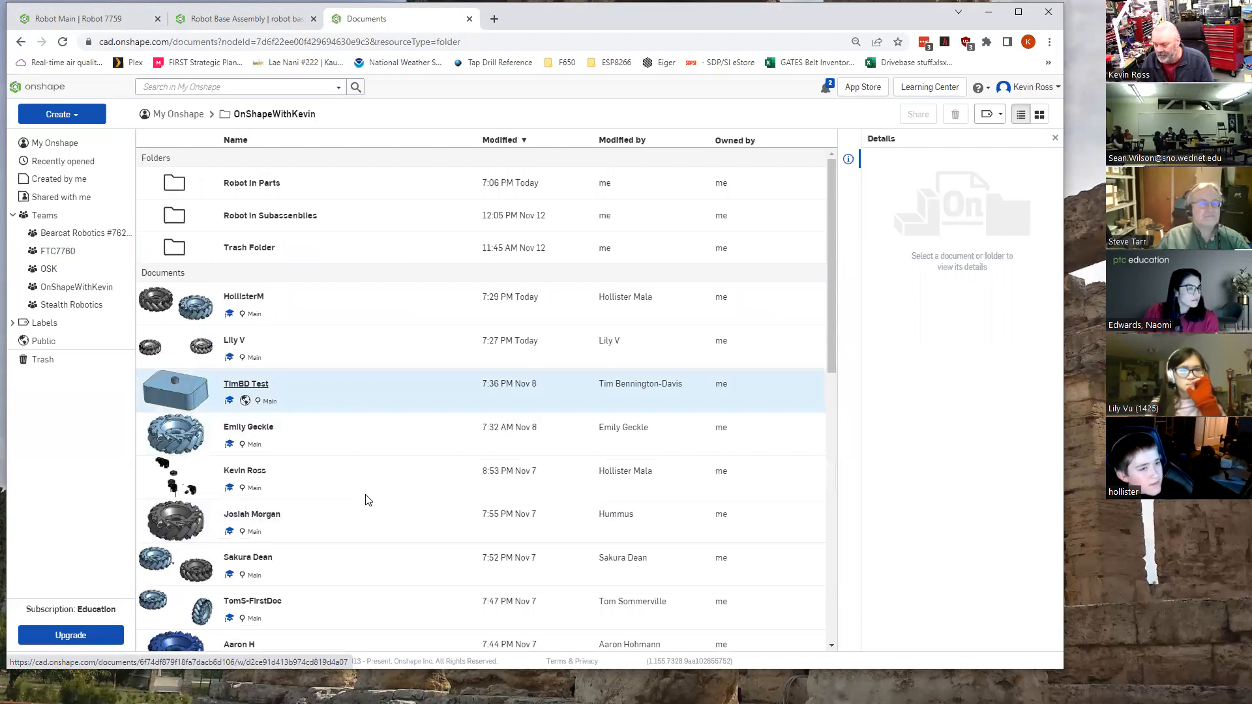
scroll(388, 466, "down", 4)
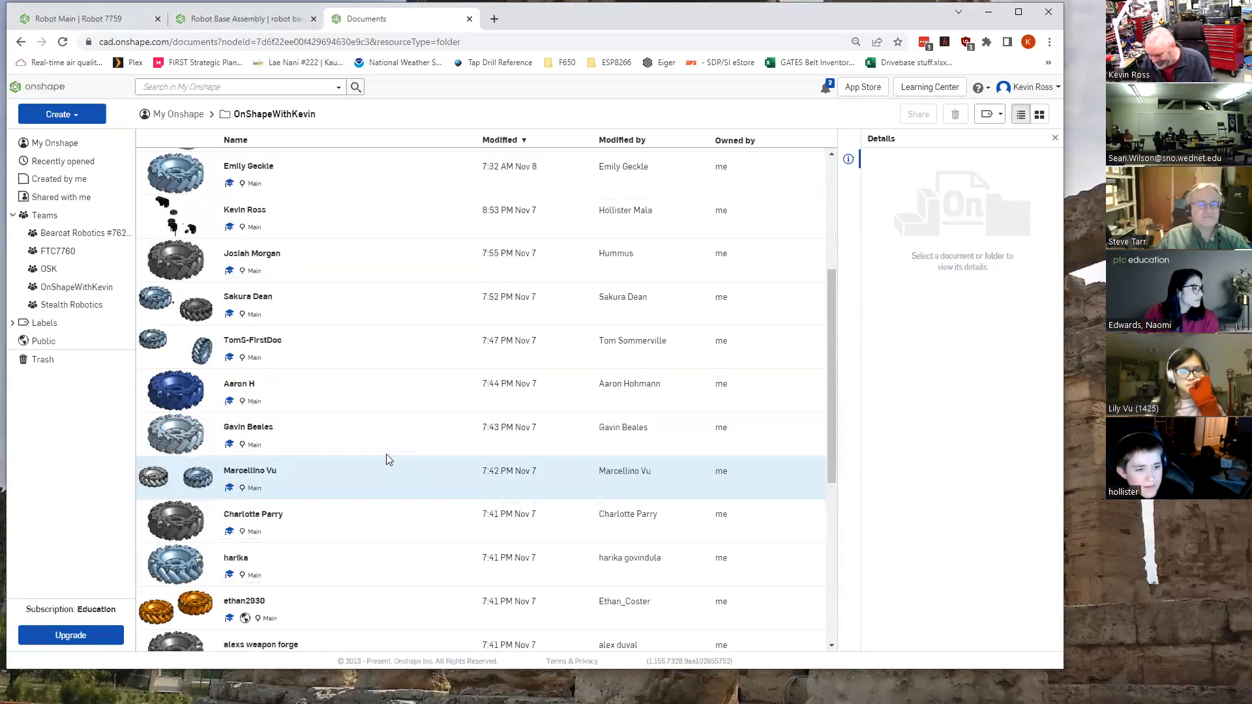
scroll(386, 454, "down", 6)
scroll(385, 457, "up", 10)
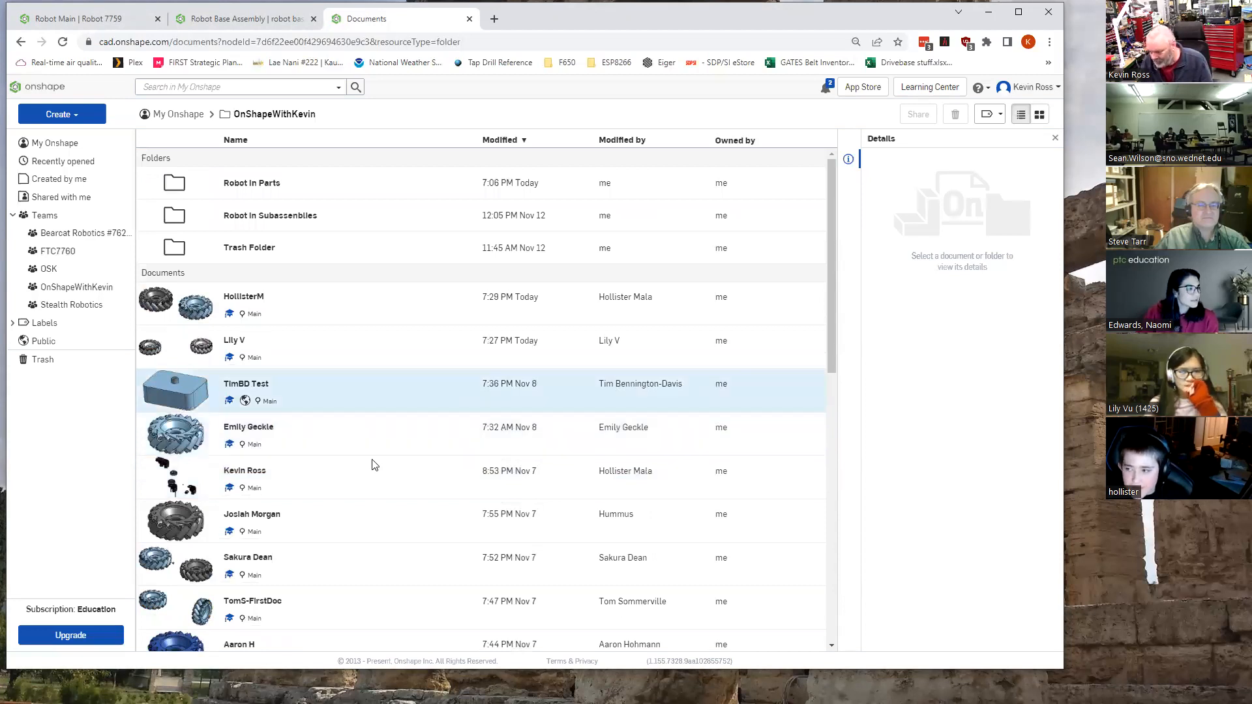
scroll(372, 464, "down", 3)
left_click(260, 275)
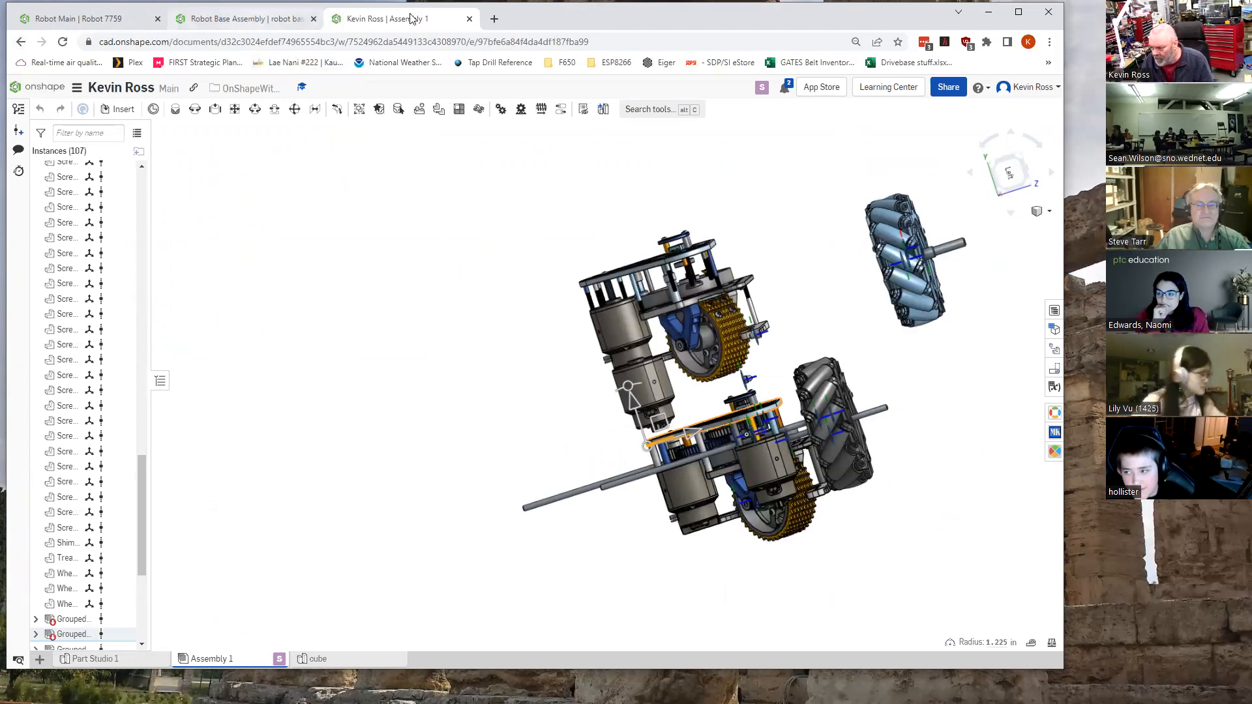
Step: Return to My Onshape and open the CAD for Robotics - Intro to Onshape - FRC - Copy document in a maximized window
left_click(245, 18)
left_click(392, 18)
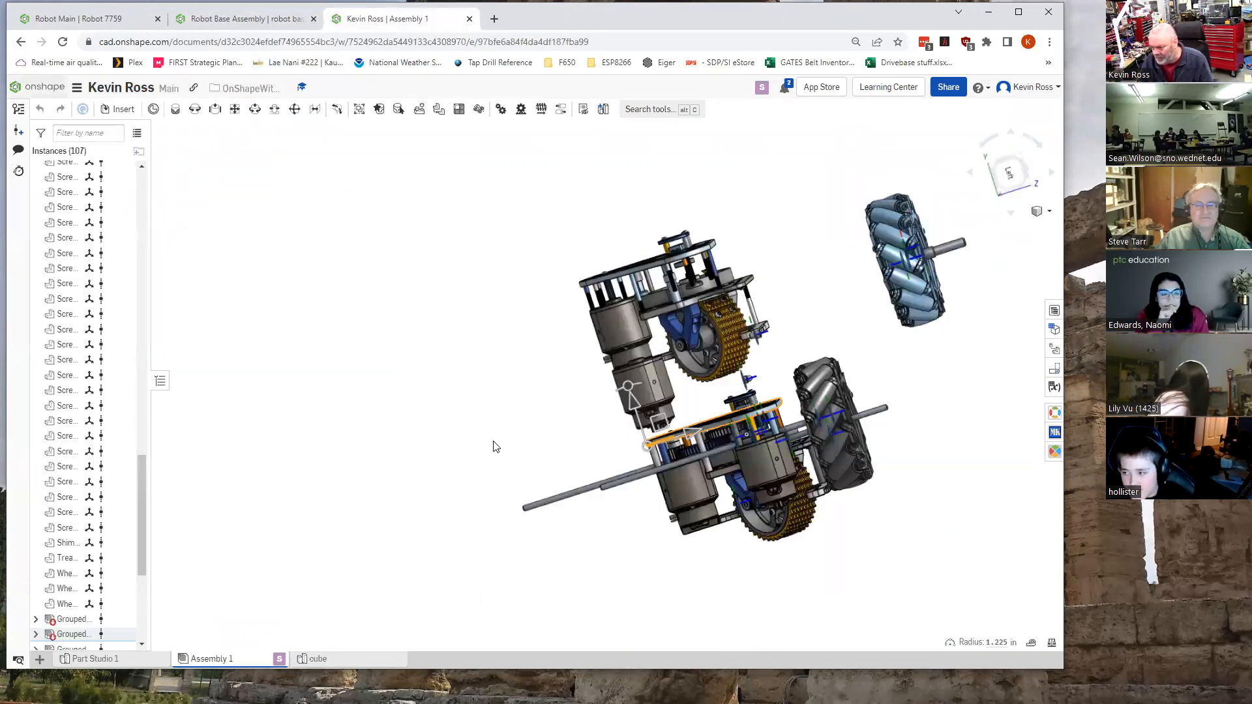
key("alt+Right")
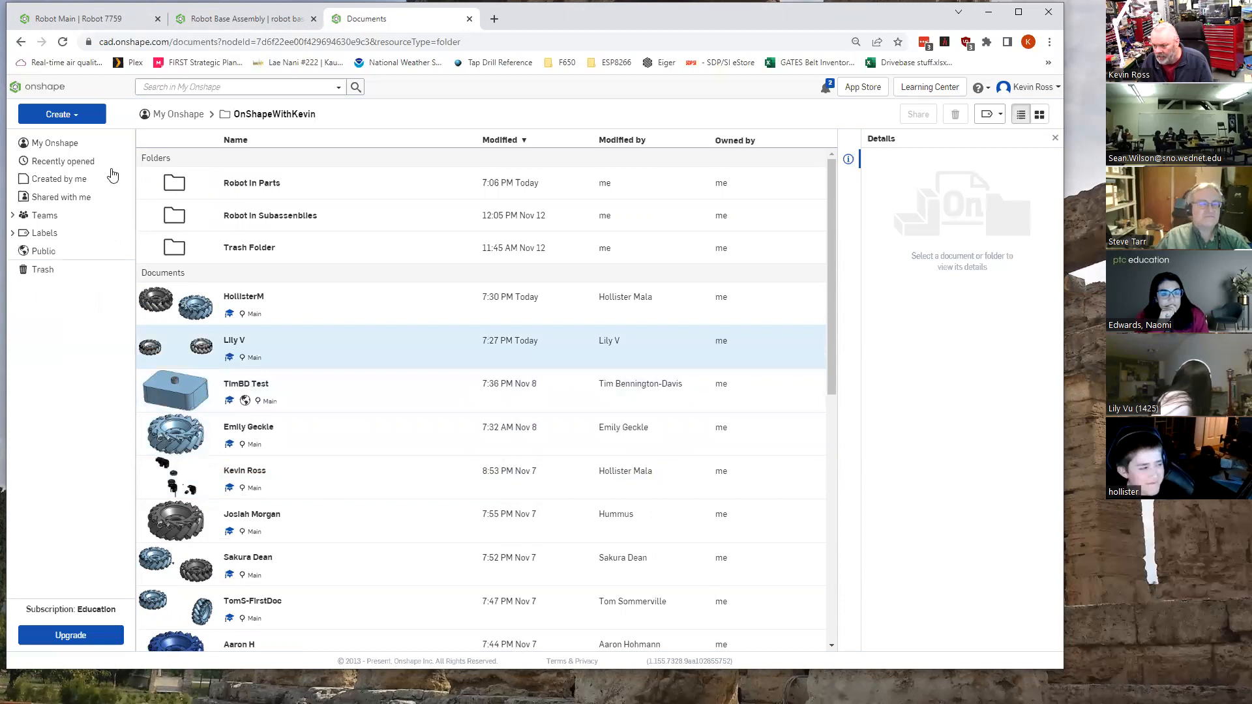
key("alt+Left")
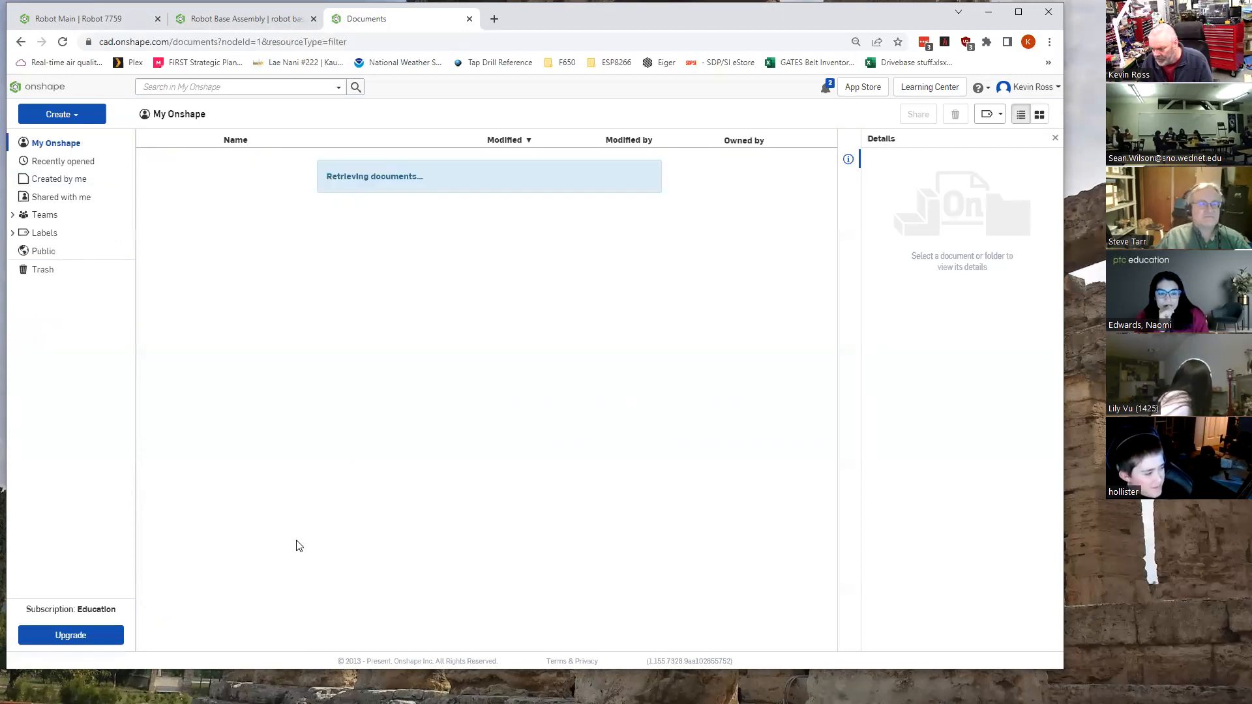
scroll(334, 563, "down", 5)
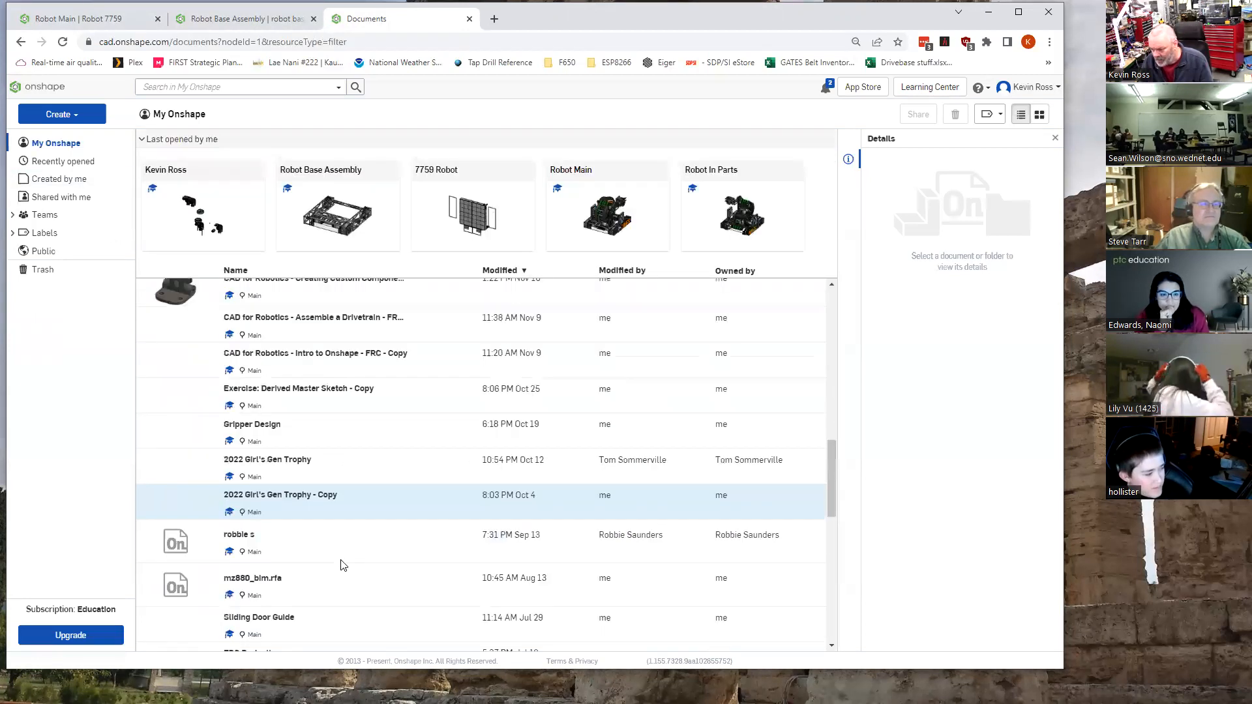
scroll(307, 590, "up", 4)
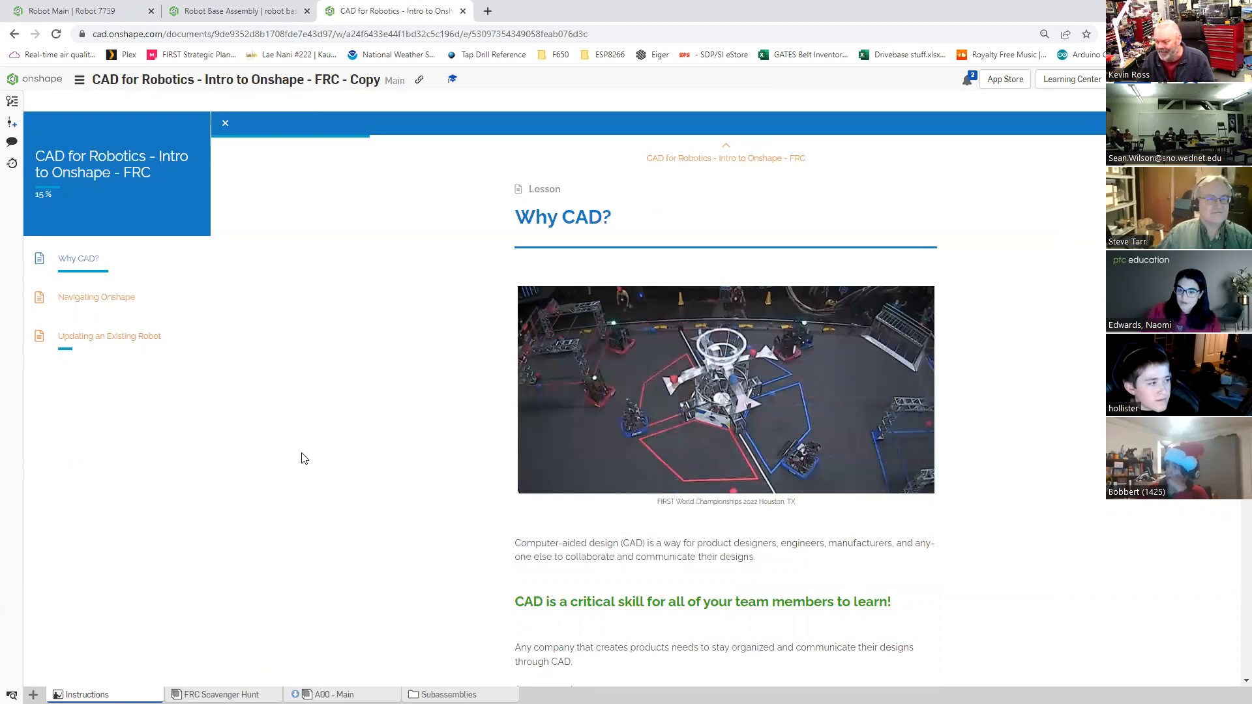
Step: Look through the Why CAD? lesson and open the document's A00 - Main assembly
scroll(302, 459, "down", 2)
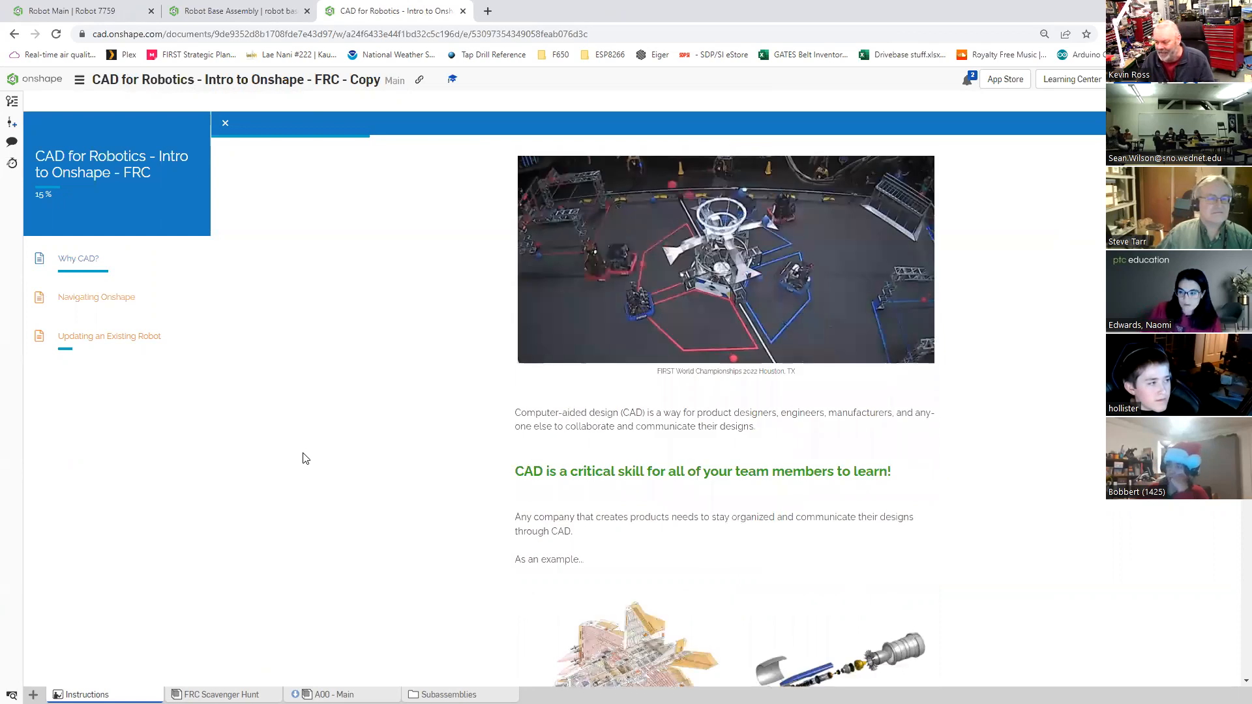
scroll(303, 458, "down", 3)
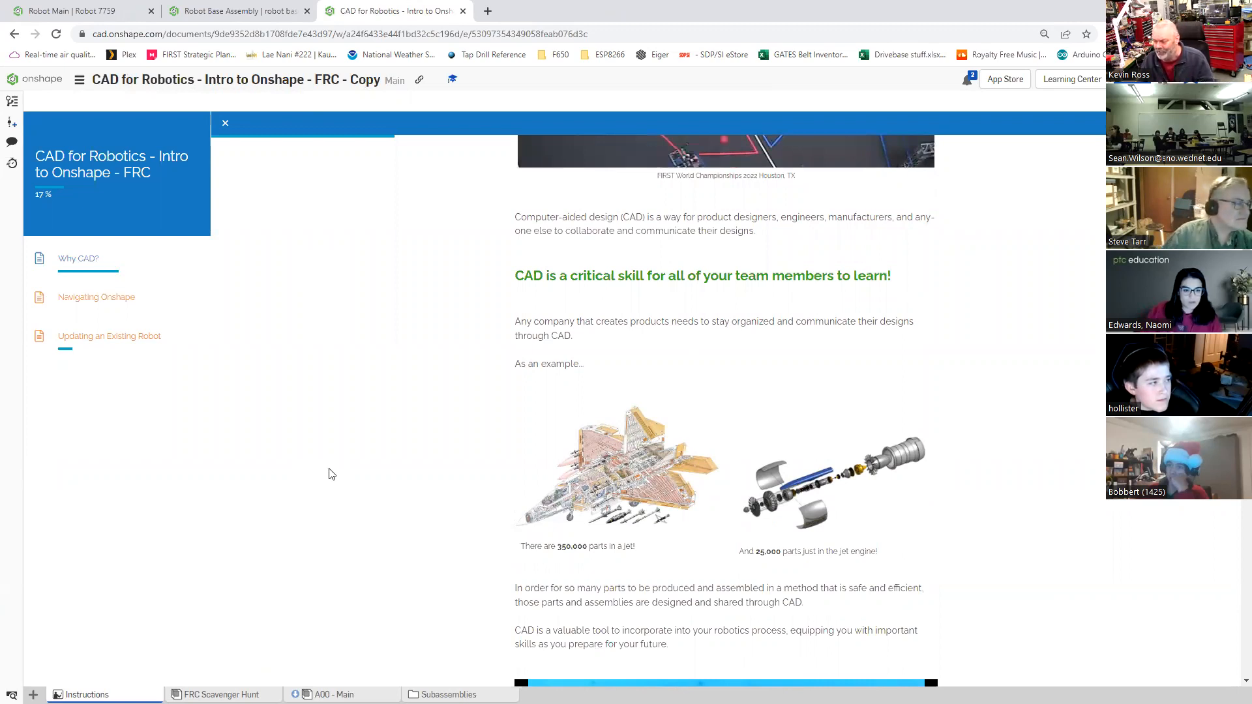
scroll(330, 474, "up", 2)
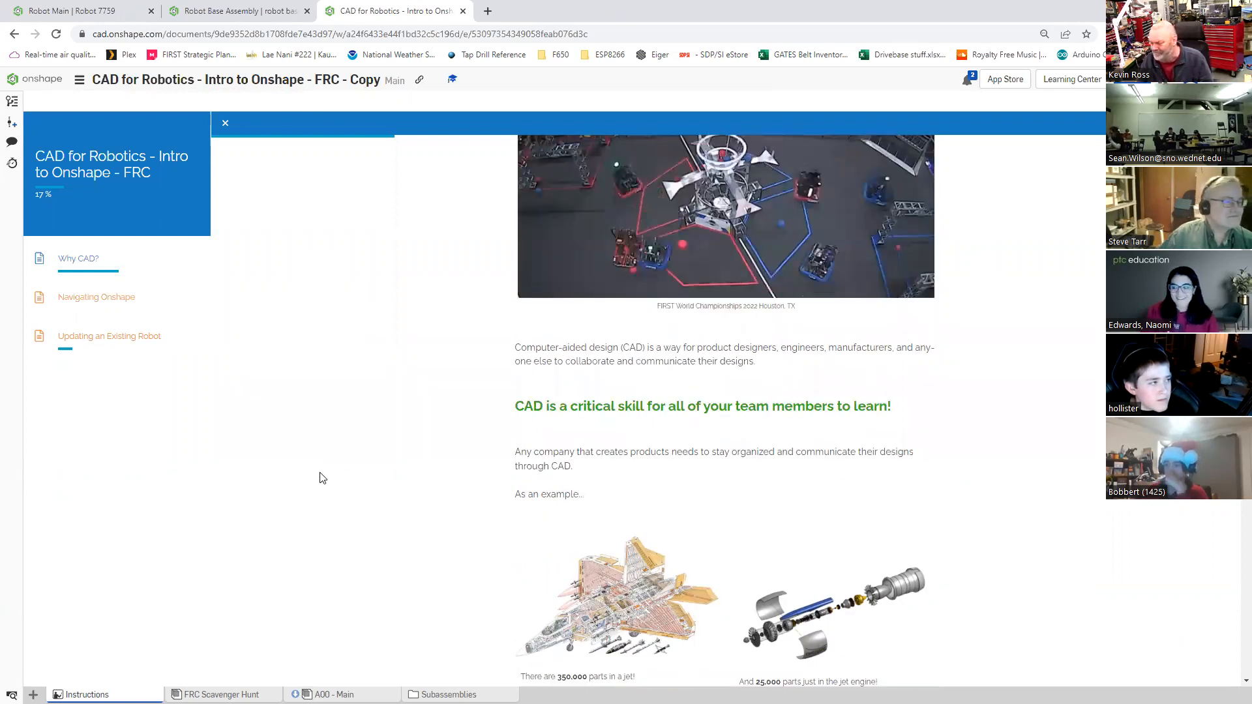
scroll(323, 476, "down", 6)
scroll(321, 478, "up", 5)
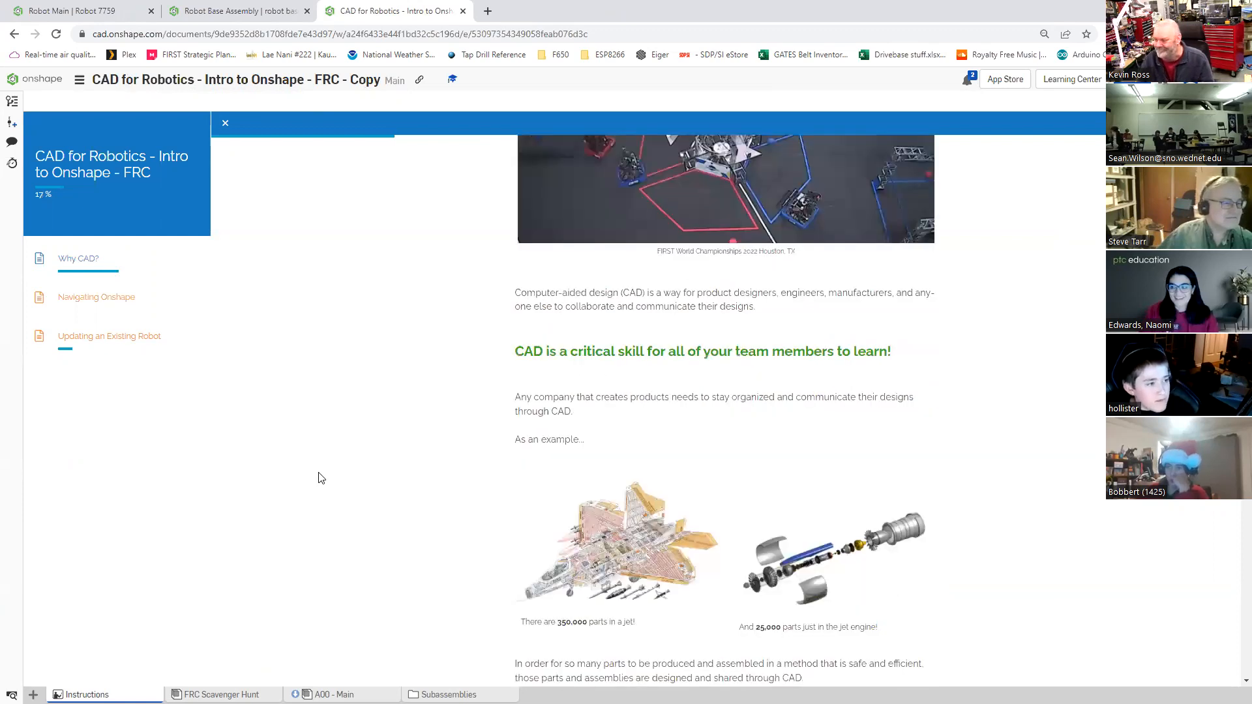
scroll(320, 478, "up", 3)
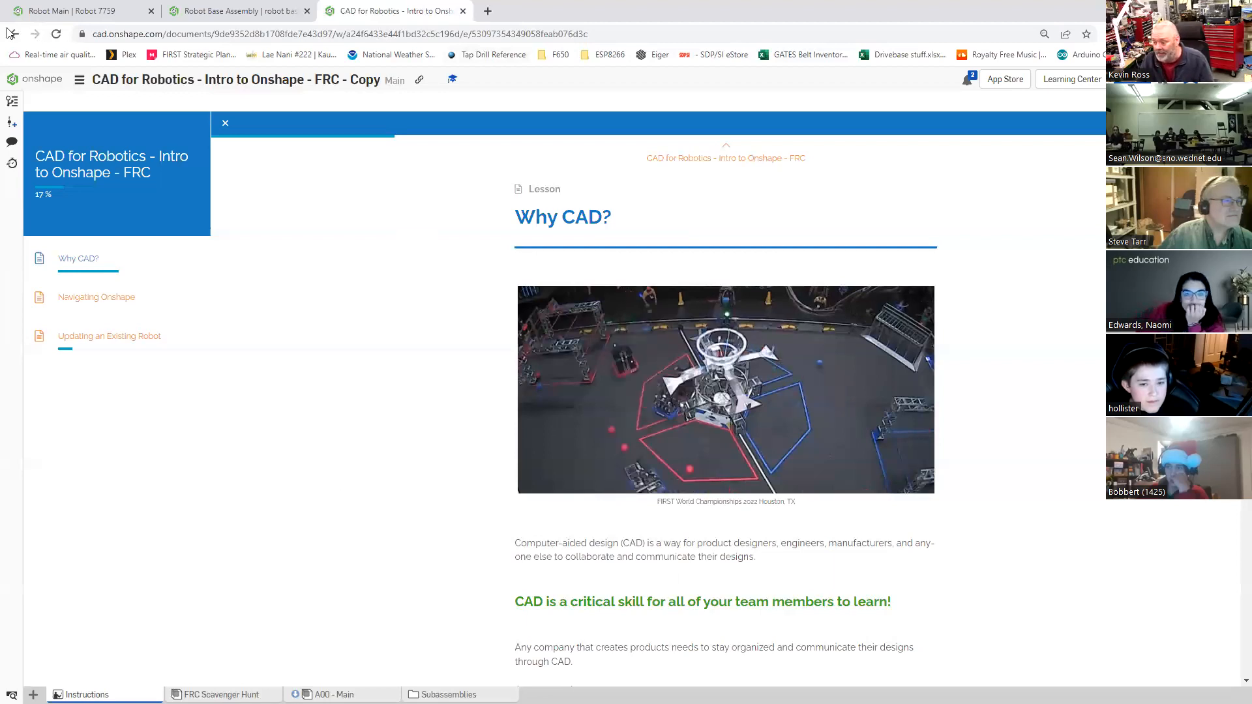
left_click(334, 694)
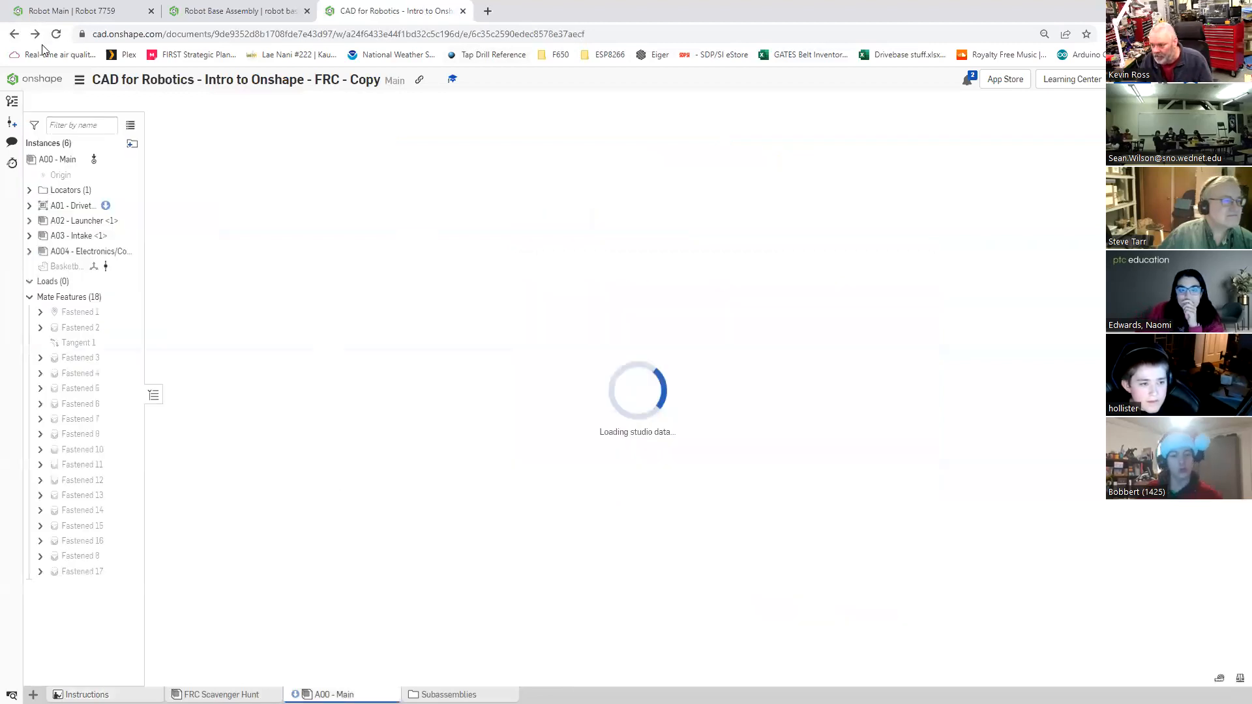
Step: Go back to My Onshape and open the CAD for Robotics - Creating Custom Components - Copy document
left_click(14, 35)
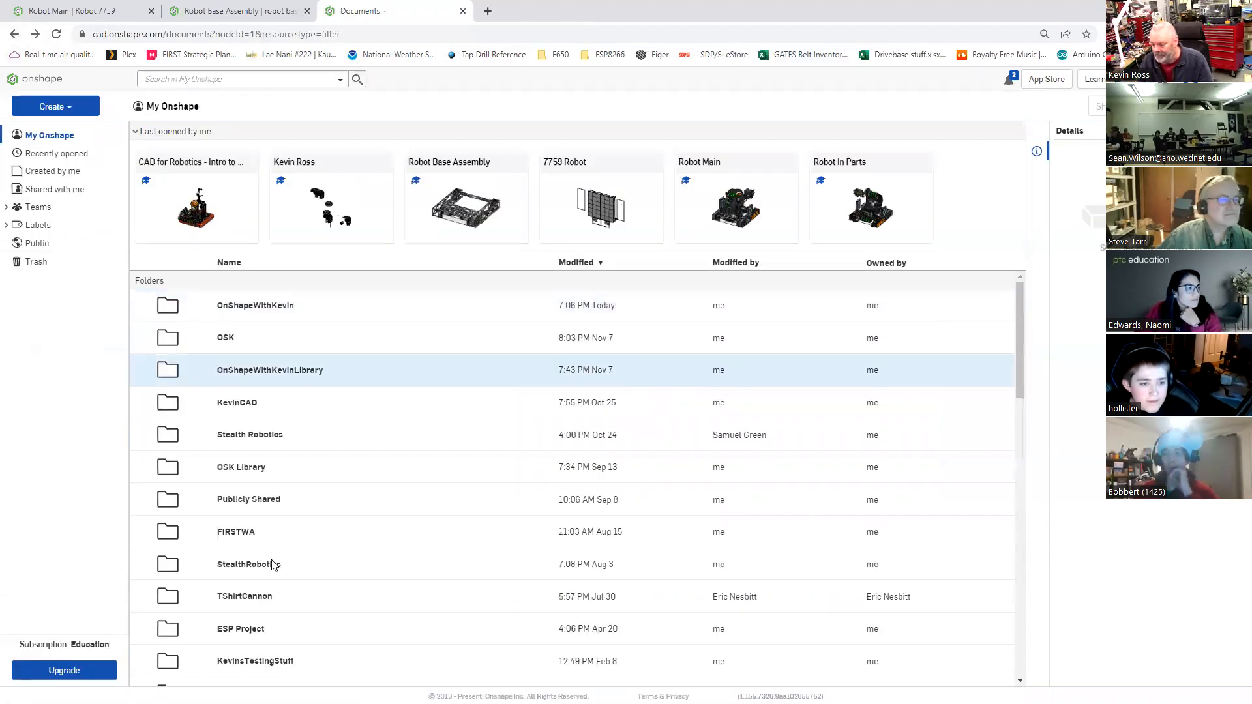
scroll(274, 565, "down", 3)
scroll(310, 509, "down", 5)
left_click(319, 446)
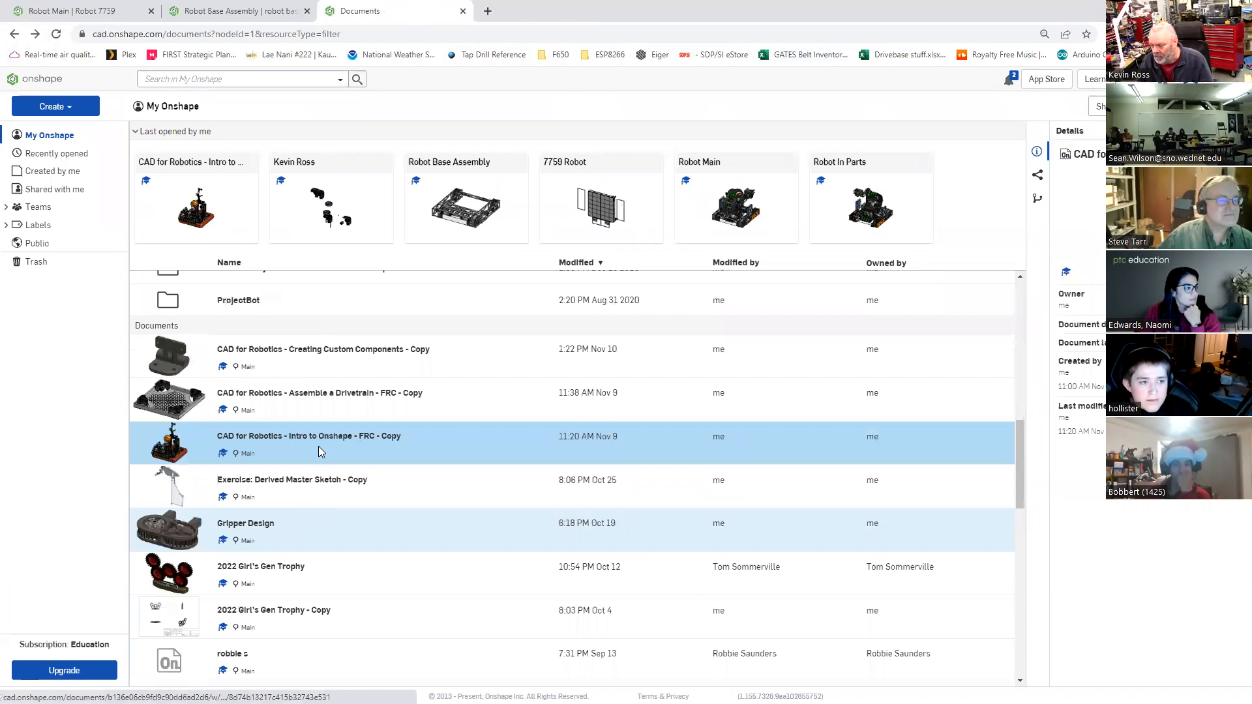
double_click(285, 351)
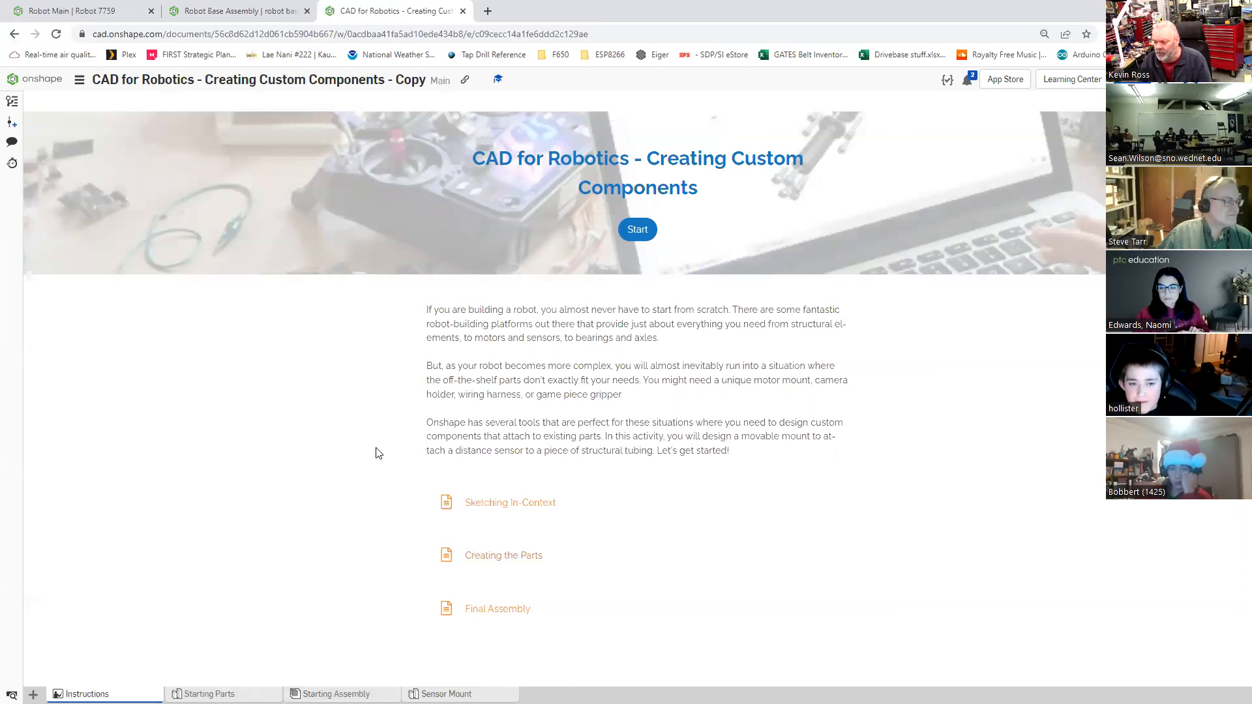
Step: Go back to My Onshape and open the CAD for Robotics - Assemble a Drivetrain - FRC - Copy document
key("alt+Left")
left_click(16, 34)
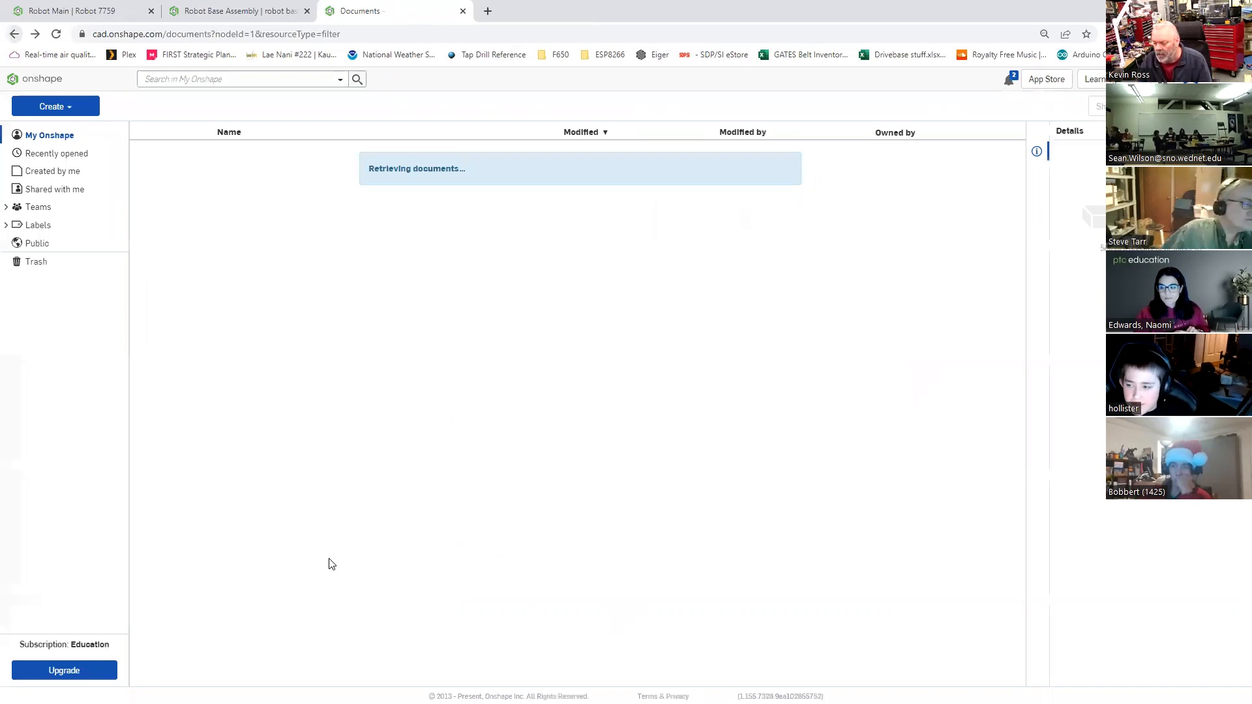
scroll(362, 498, "down", 4)
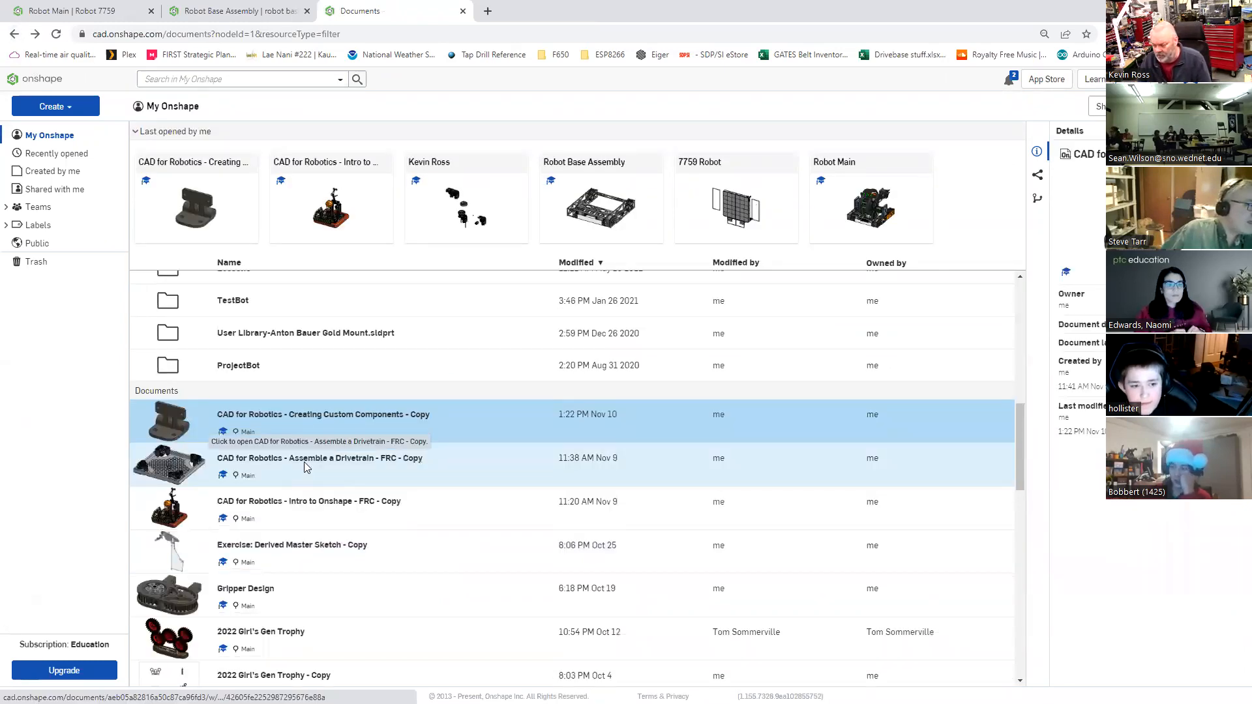
left_click(304, 461)
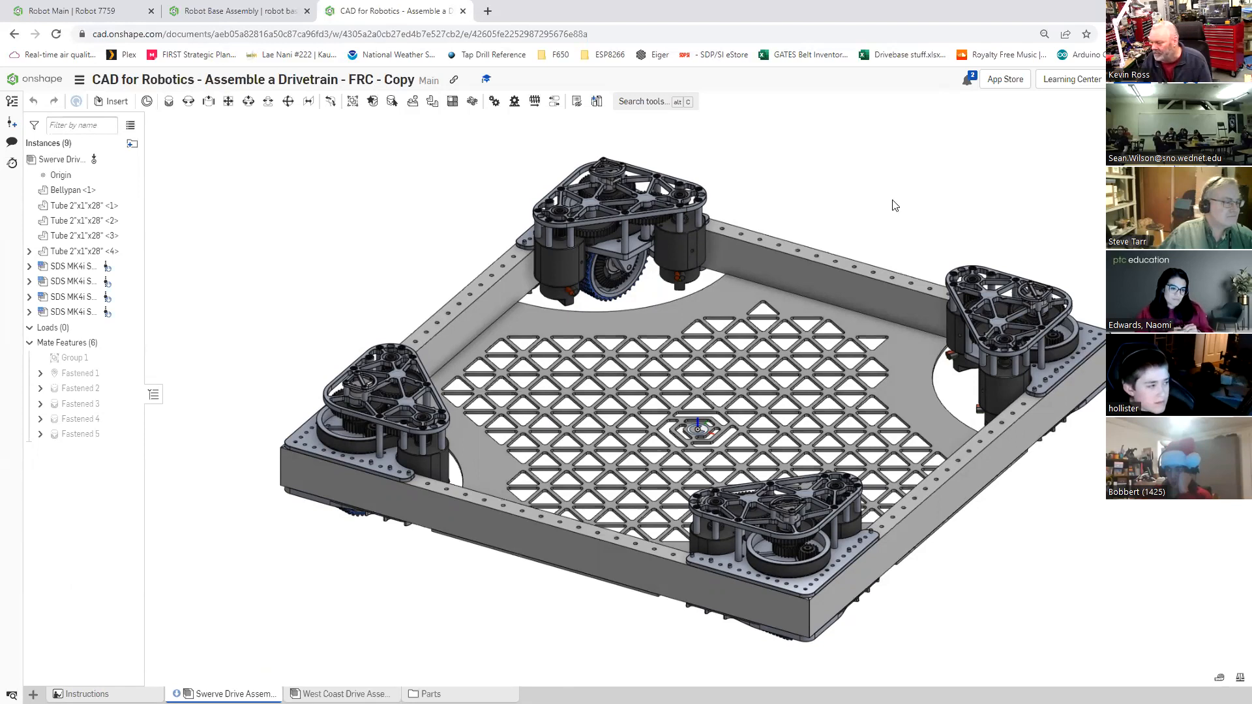
Step: Open the robotics parts library beside the swerve drive assembly, look through its categories and search for SDS
left_click(1242, 446)
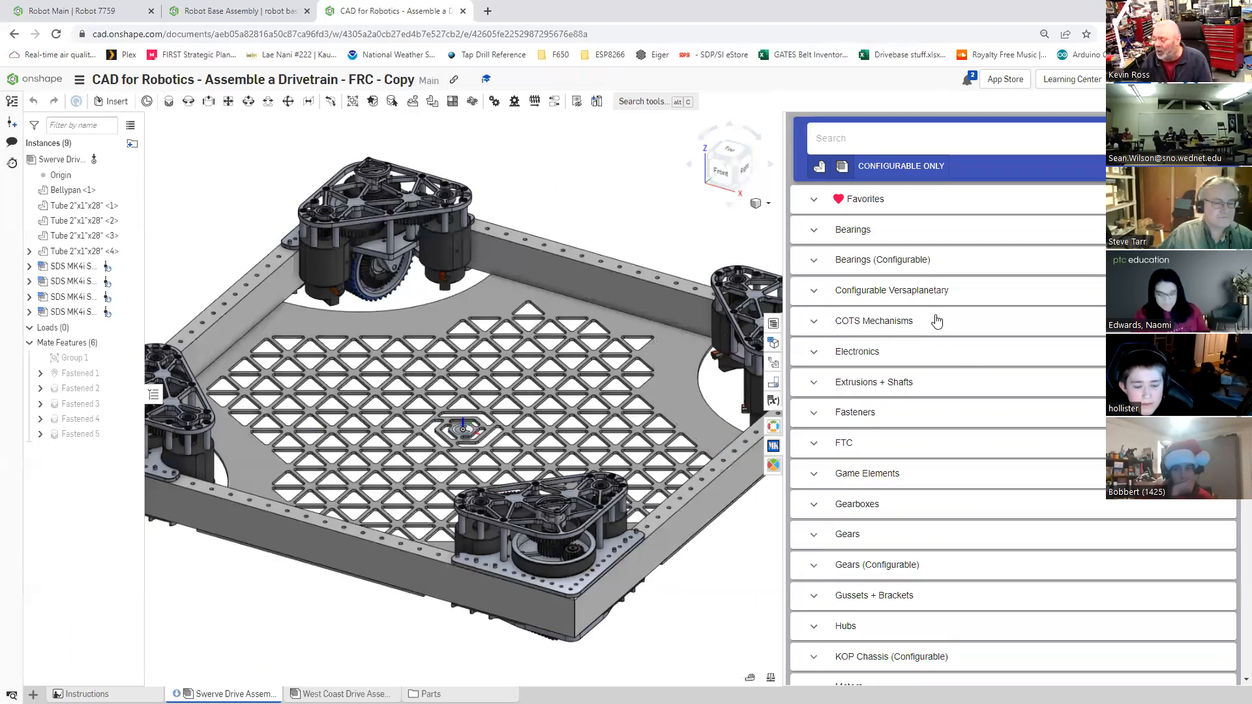
scroll(938, 323, "down", 3)
scroll(914, 400, "up", 3)
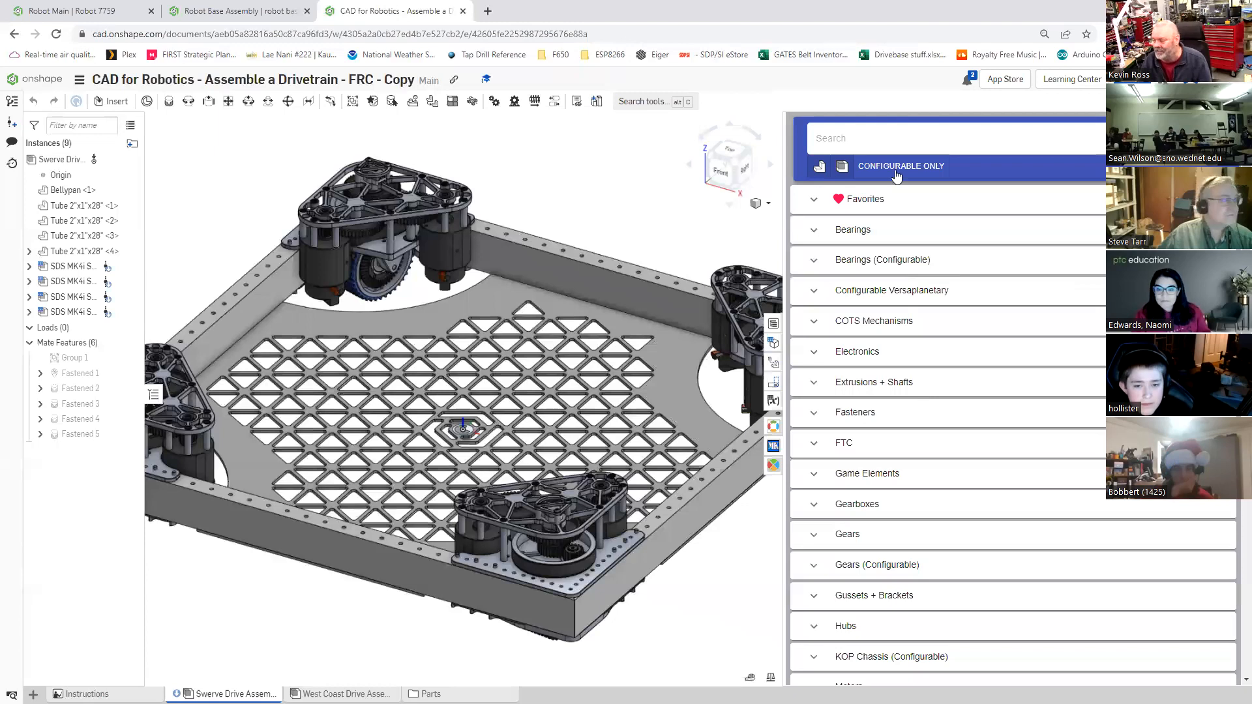
left_click(836, 135)
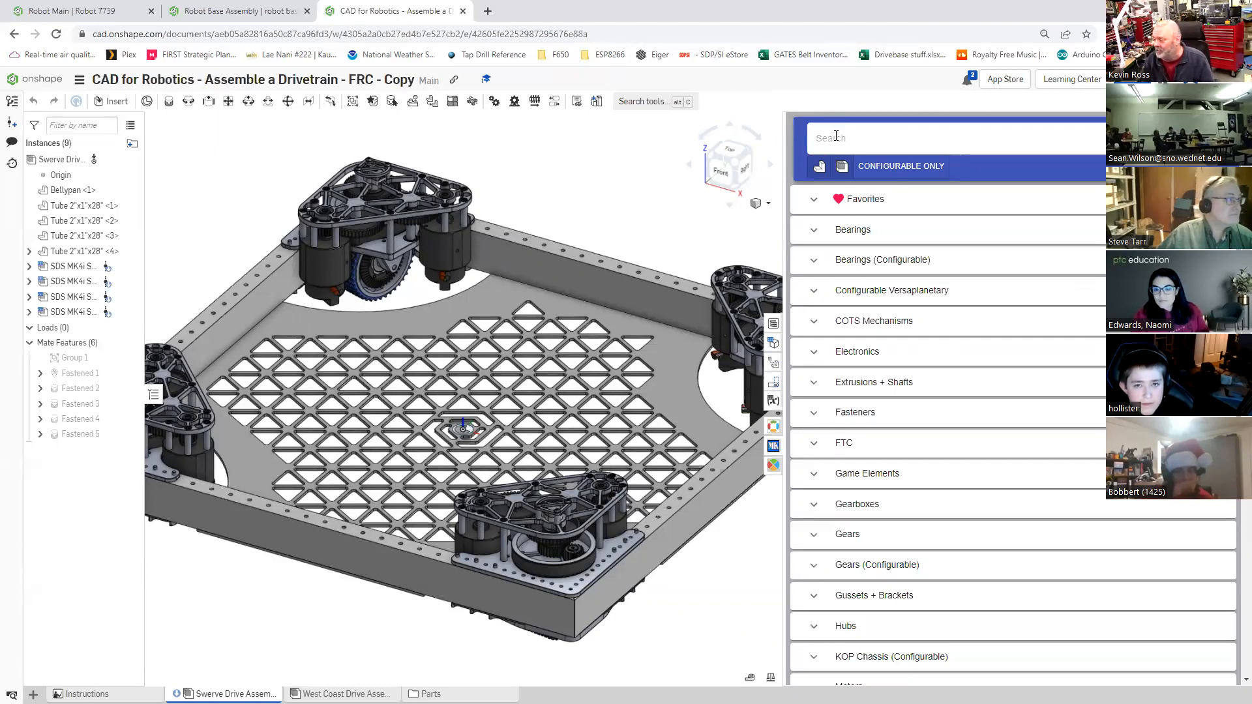
type("SDS")
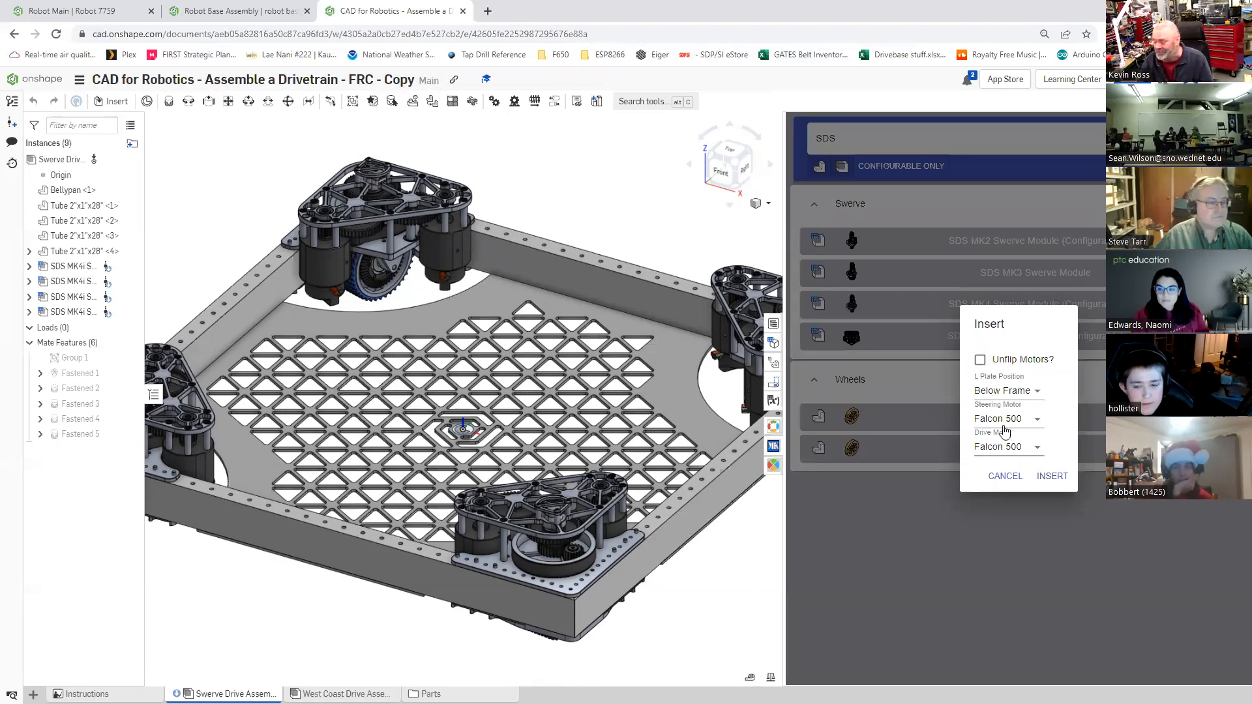
Step: Insert an SDS MK4i swerve module with the plate below the frame and Falcon 500 steering and drive motors
left_click(1036, 393)
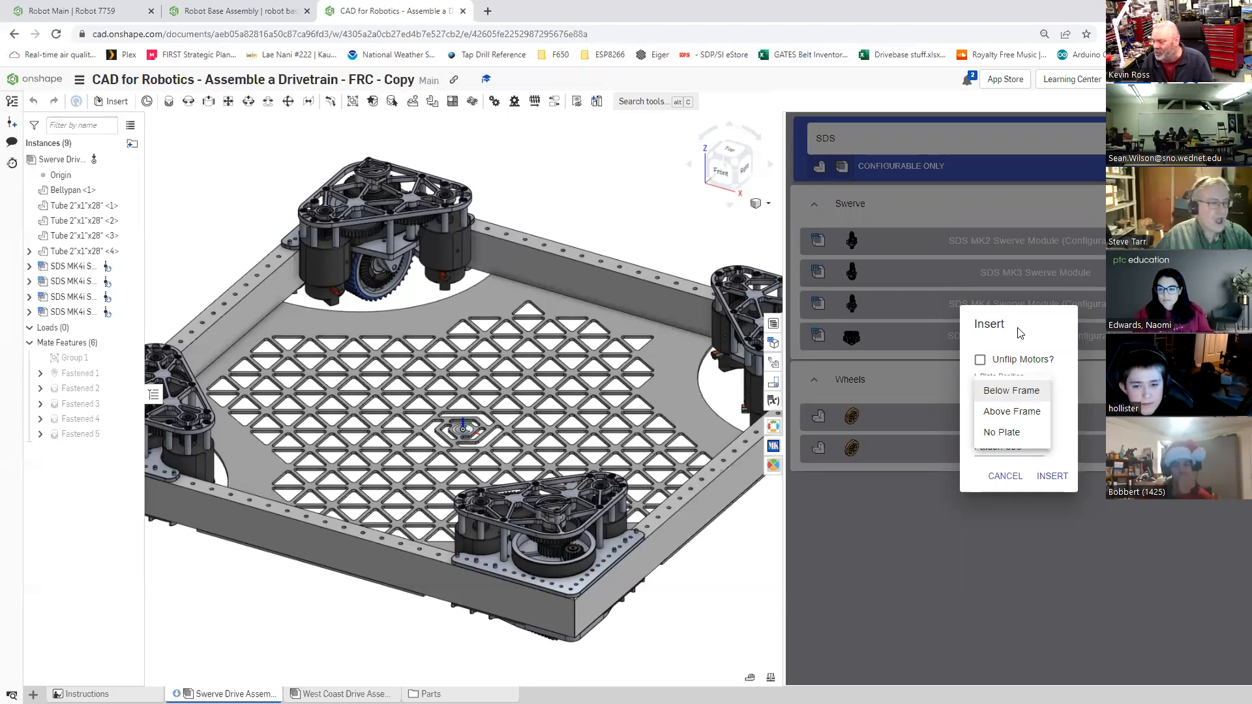
left_click(1022, 343)
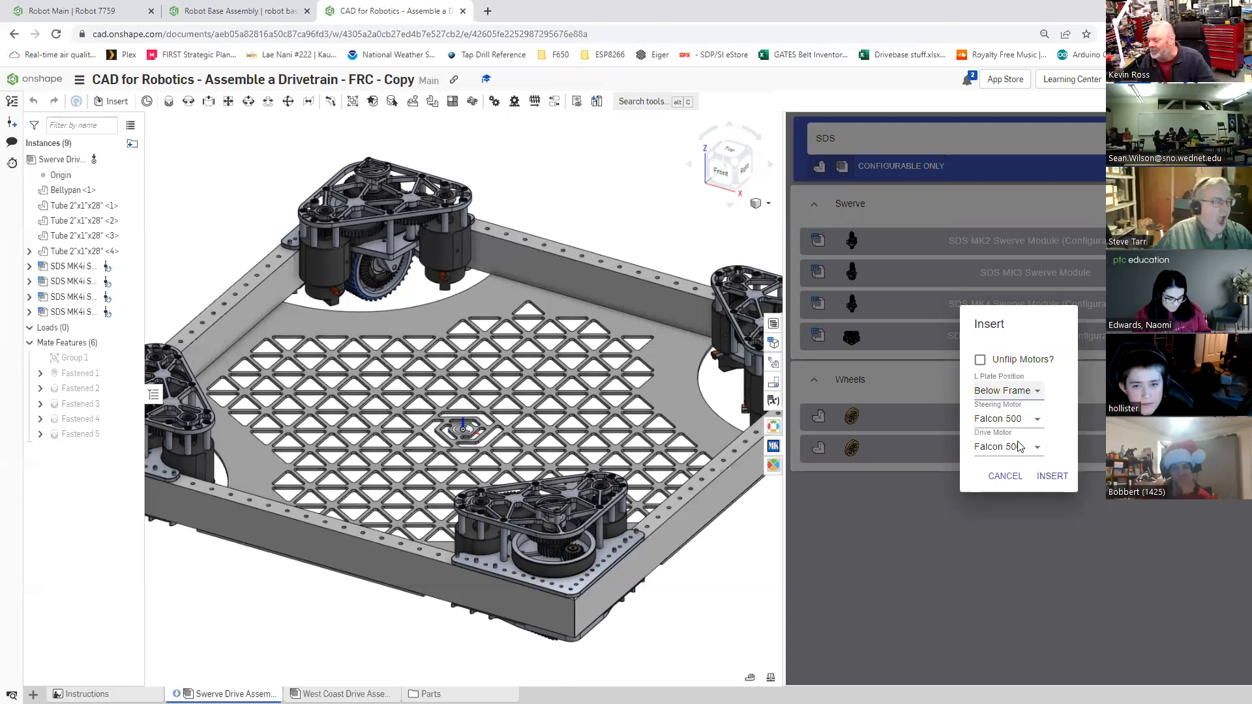
left_click(1041, 484)
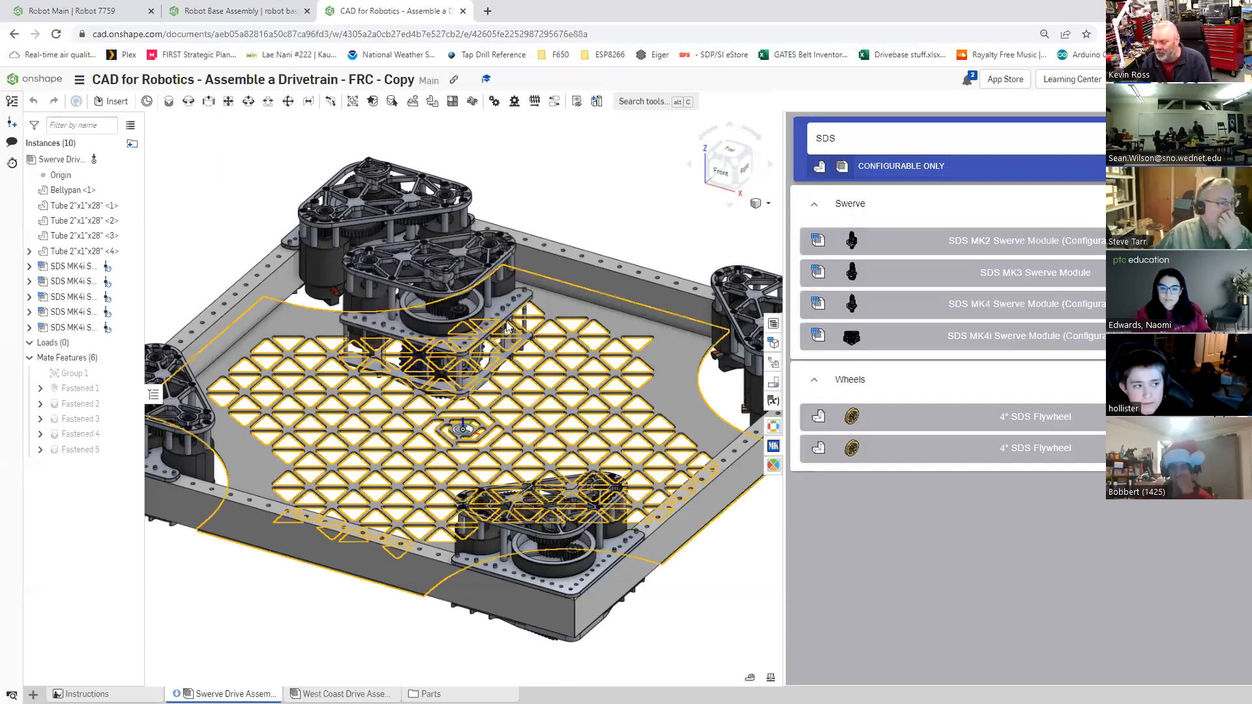
Step: Try to move the inserted swerve module toward the far corner of the drivetrain frame
left_click(508, 326)
left_click_drag(635, 206, 632, 219)
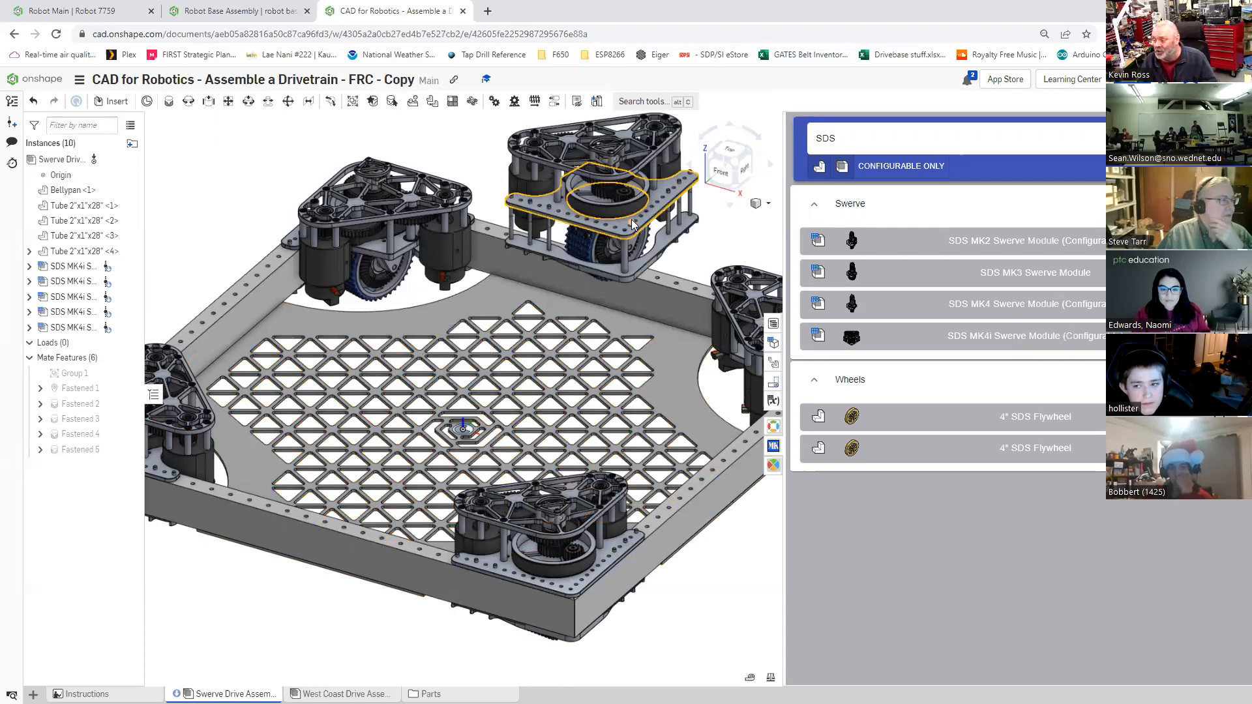
key("ctrl+z")
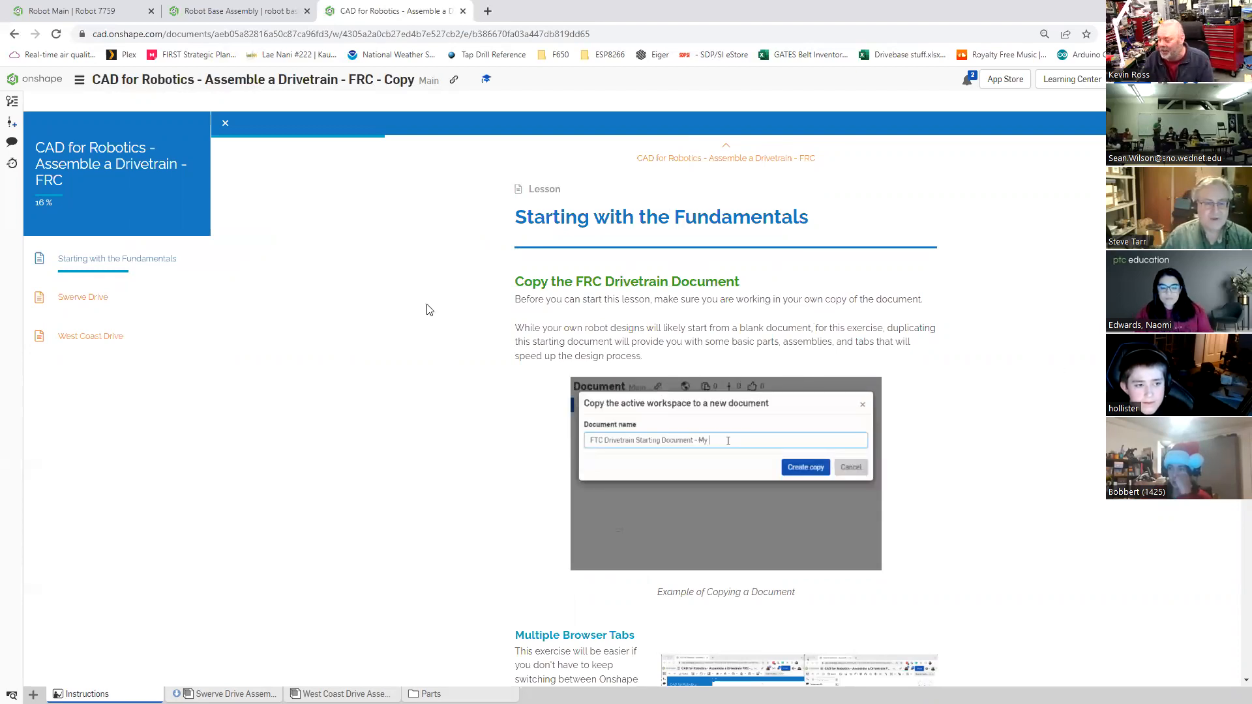
Step: Return from the lesson to the drivetrain course overview and reopen the Starting with the Fundamentals lesson
triple_click(777, 286)
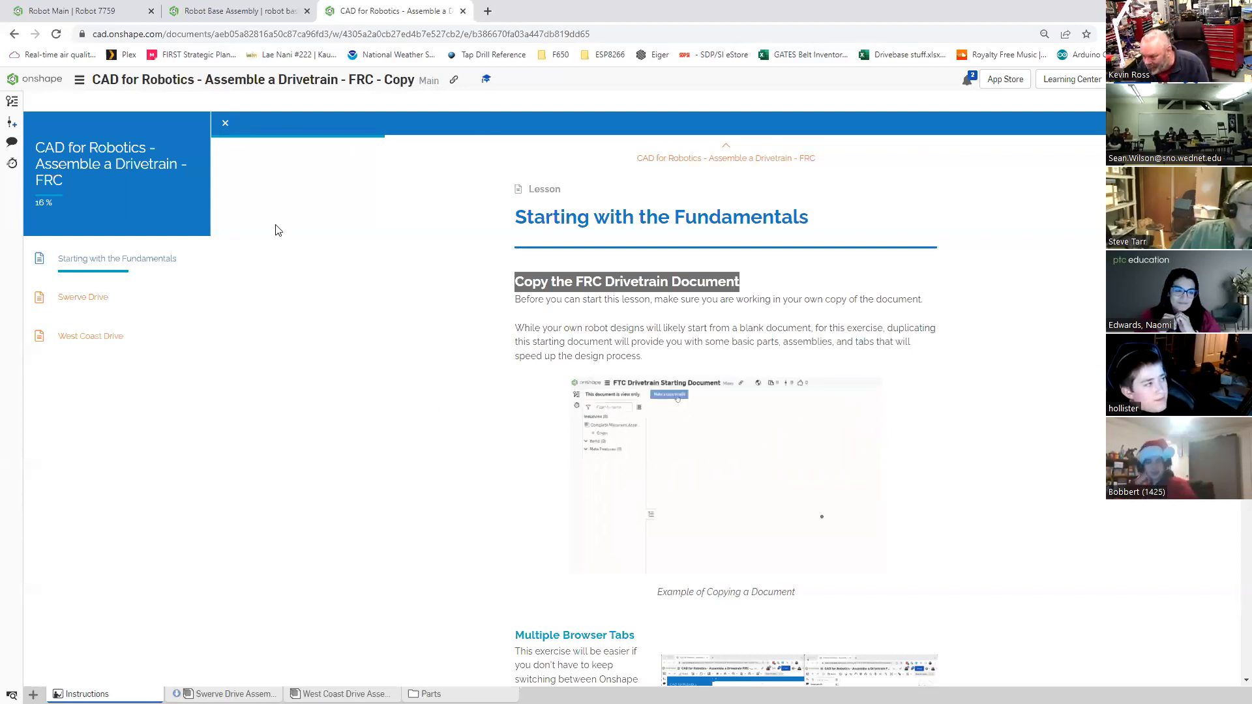
left_click(226, 123)
left_click(39, 126)
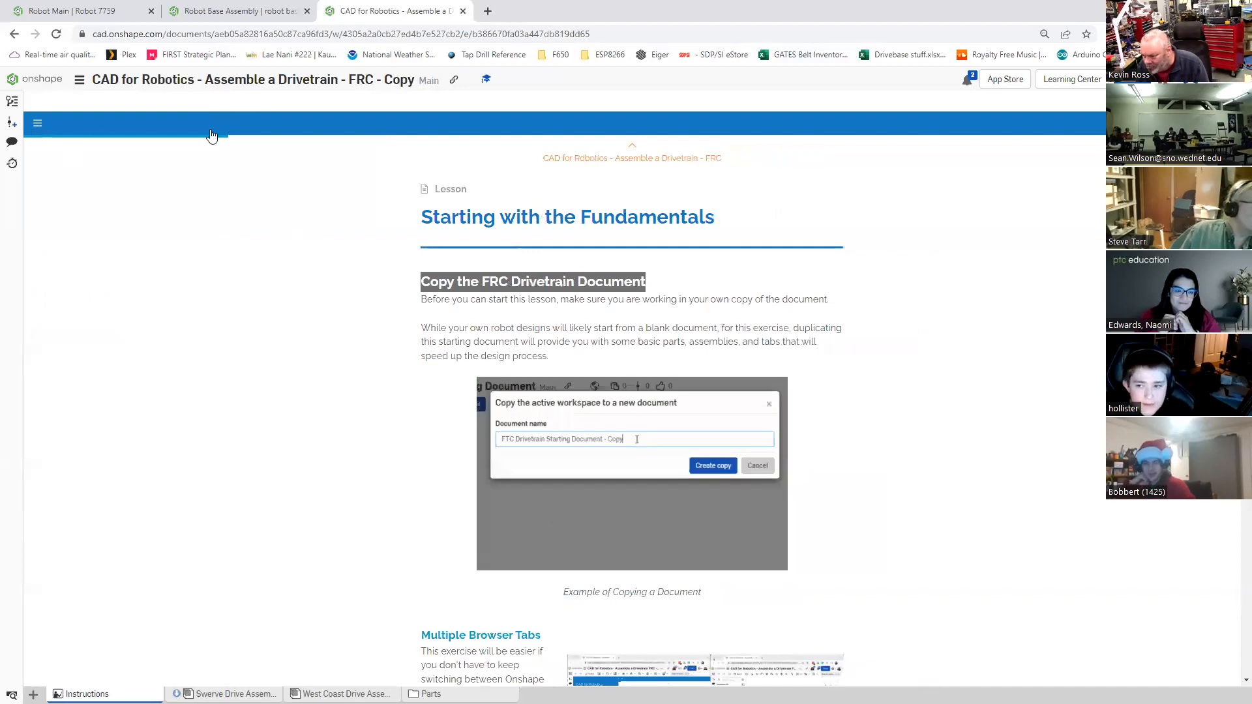
left_click(361, 139)
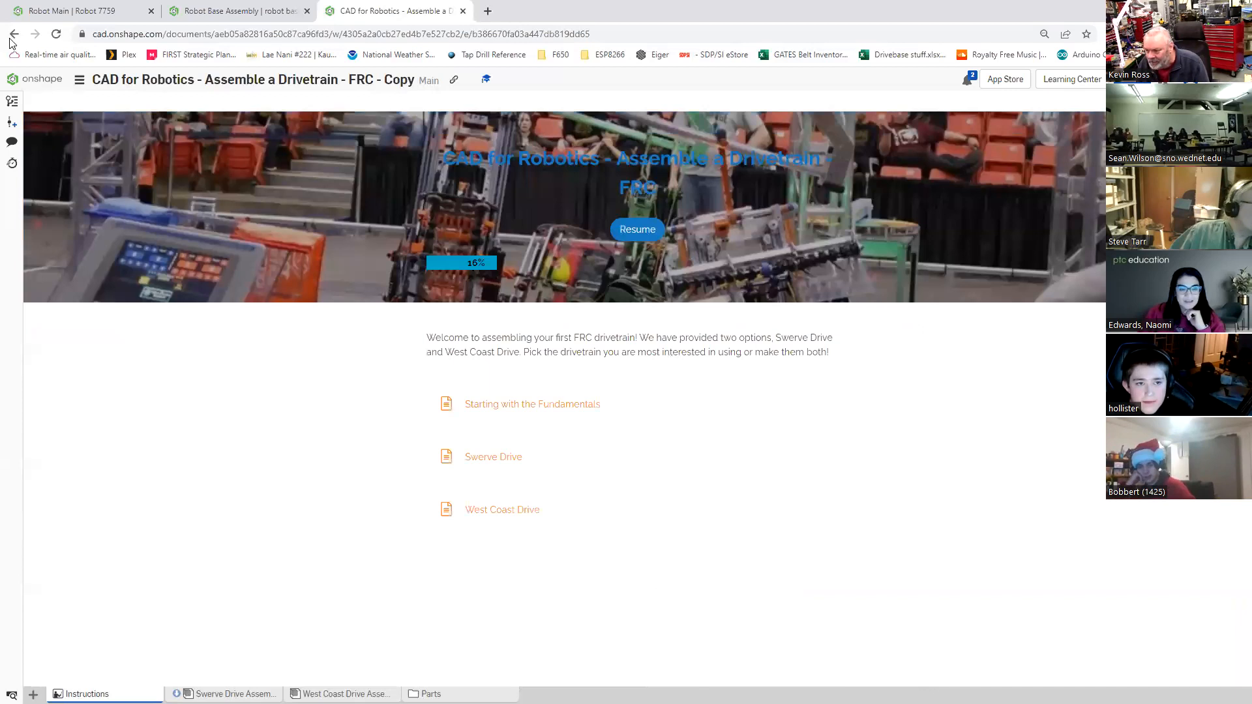
key("alt+Left")
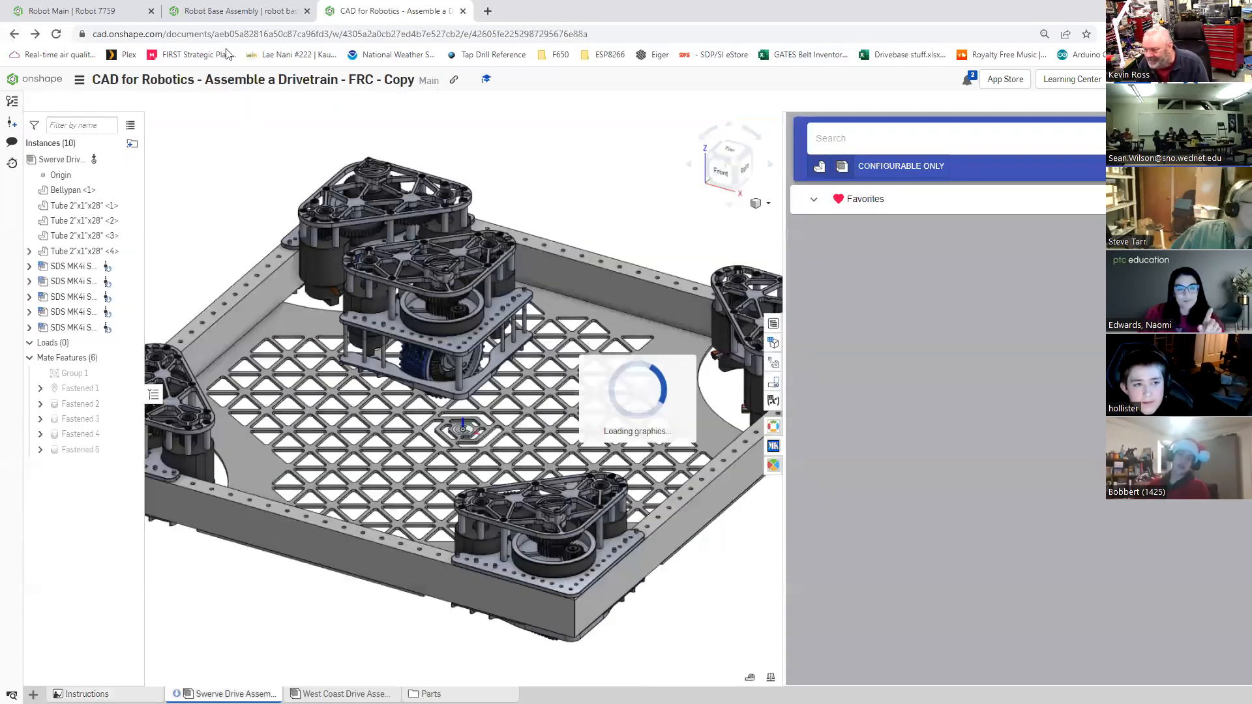
left_click(36, 33)
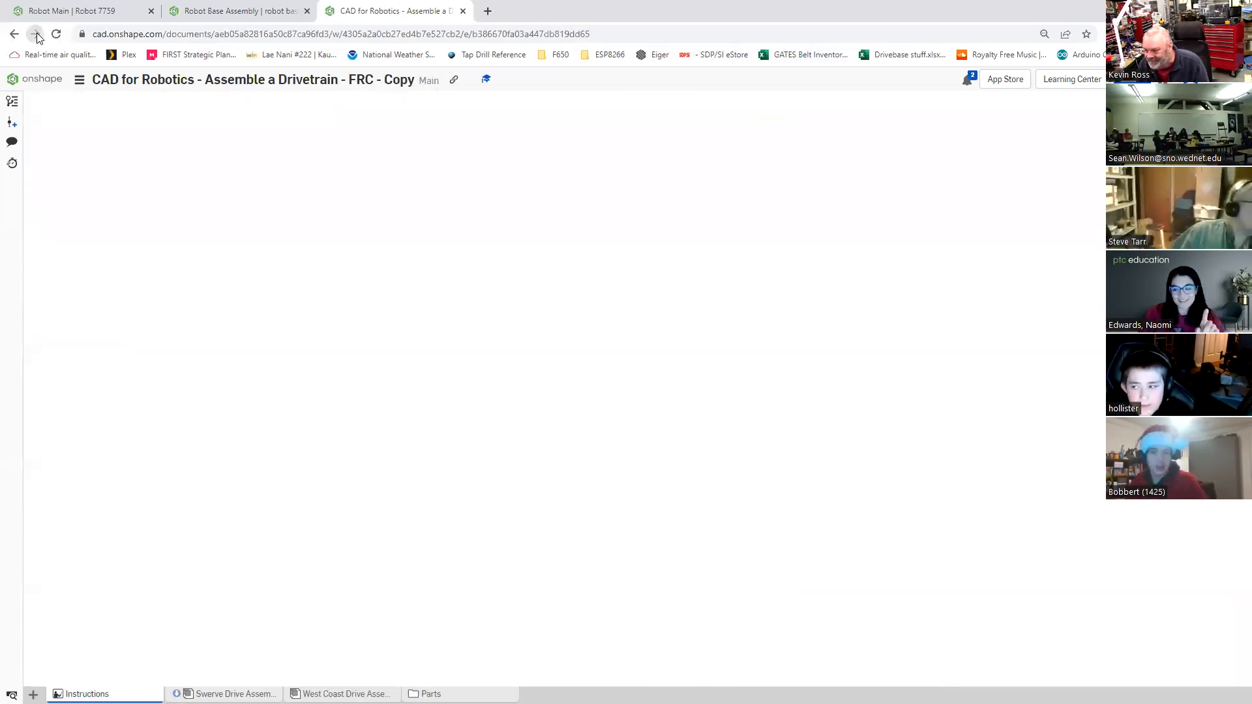
left_click(544, 408)
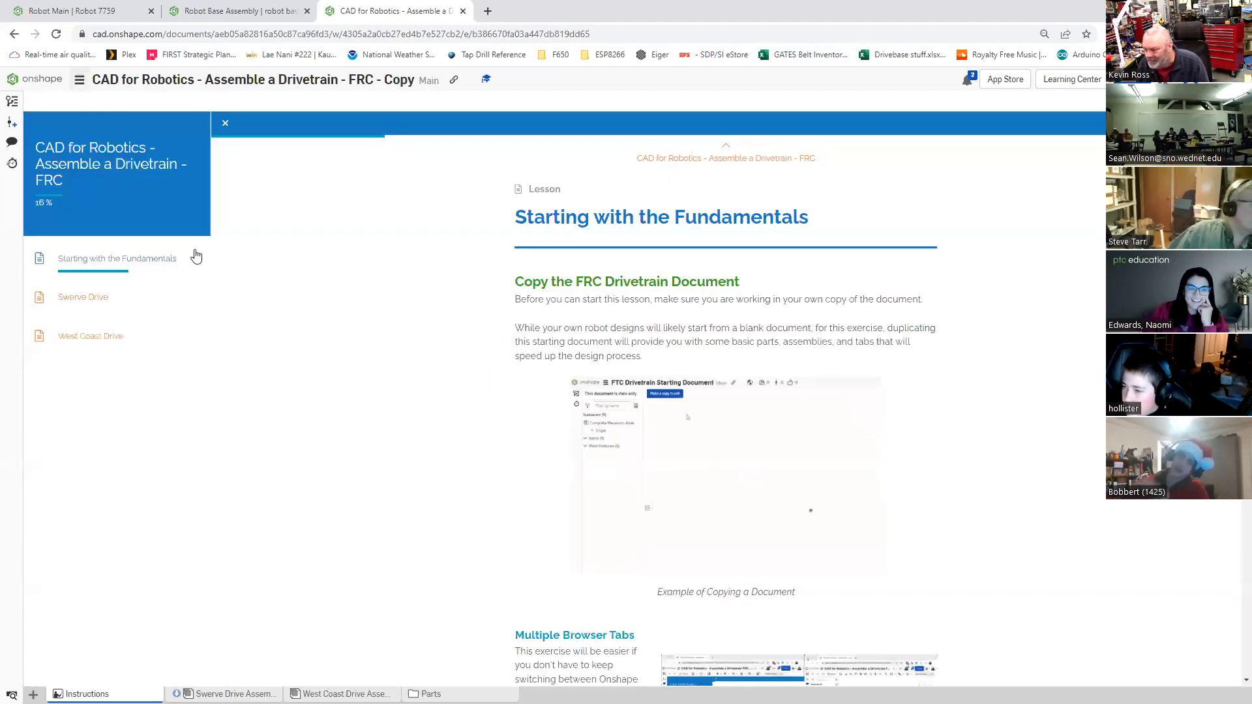
Step: Show where the document's Copy workspace command is found without running it
left_click(77, 82)
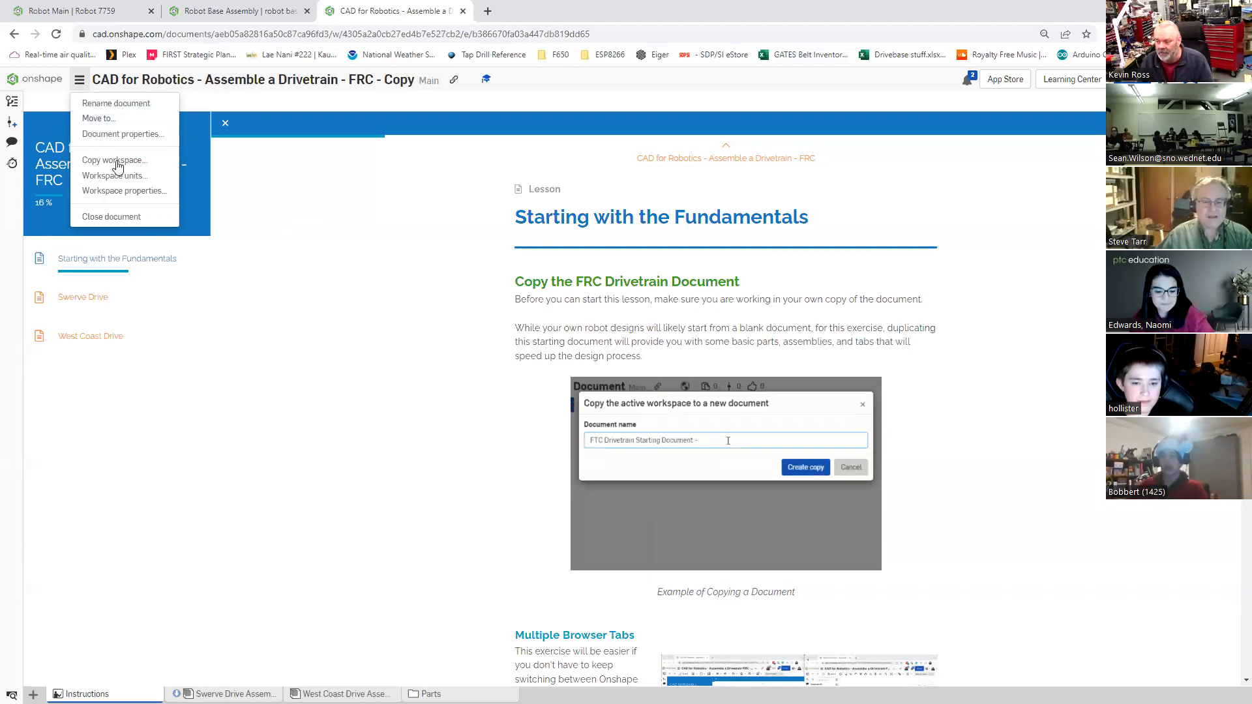
left_click(236, 11)
key("ctrl+Tab")
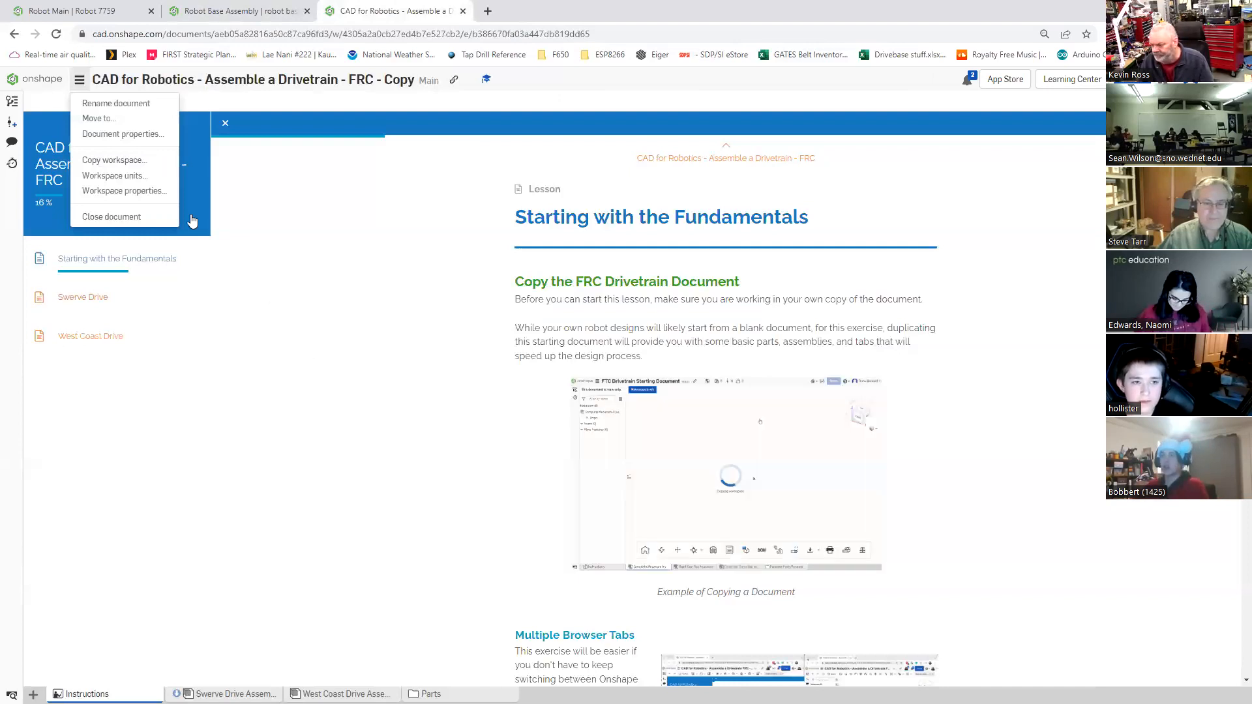
left_click(337, 282)
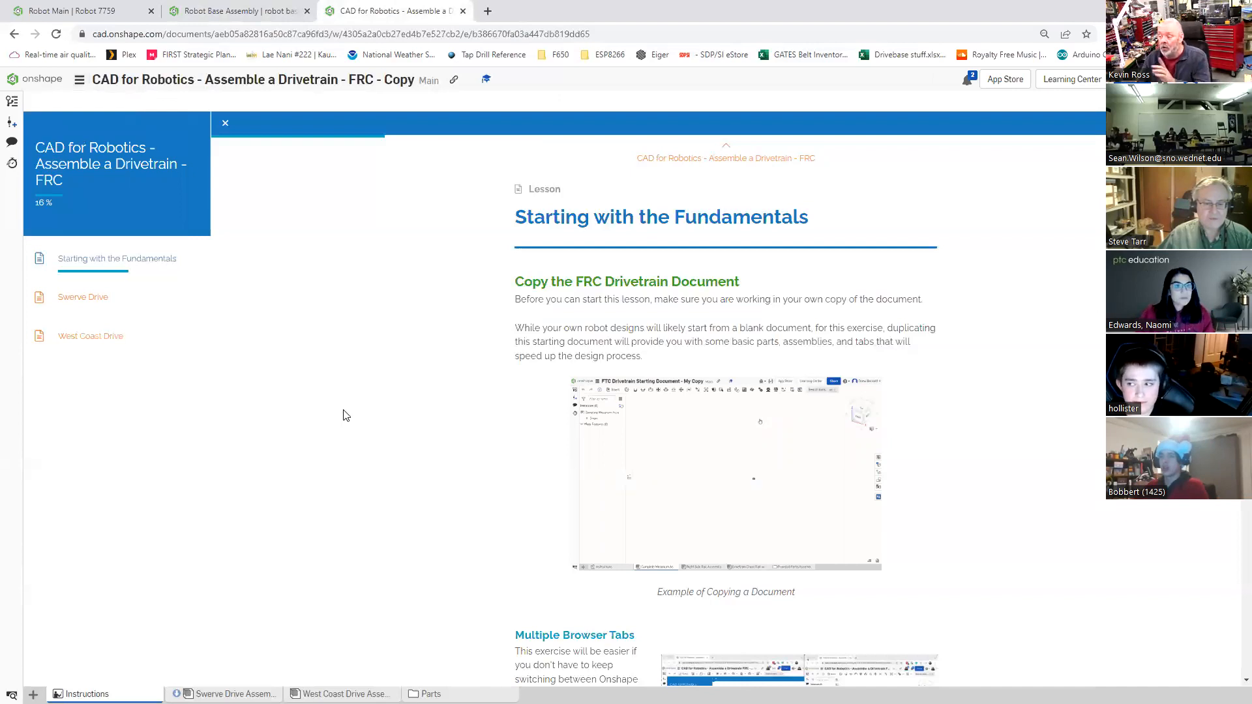
Step: Preview the drivetrain assemblies and read the West Coast Drive lesson from inserting the frame parts to fastening the chassis
scroll(346, 416, "down", 1)
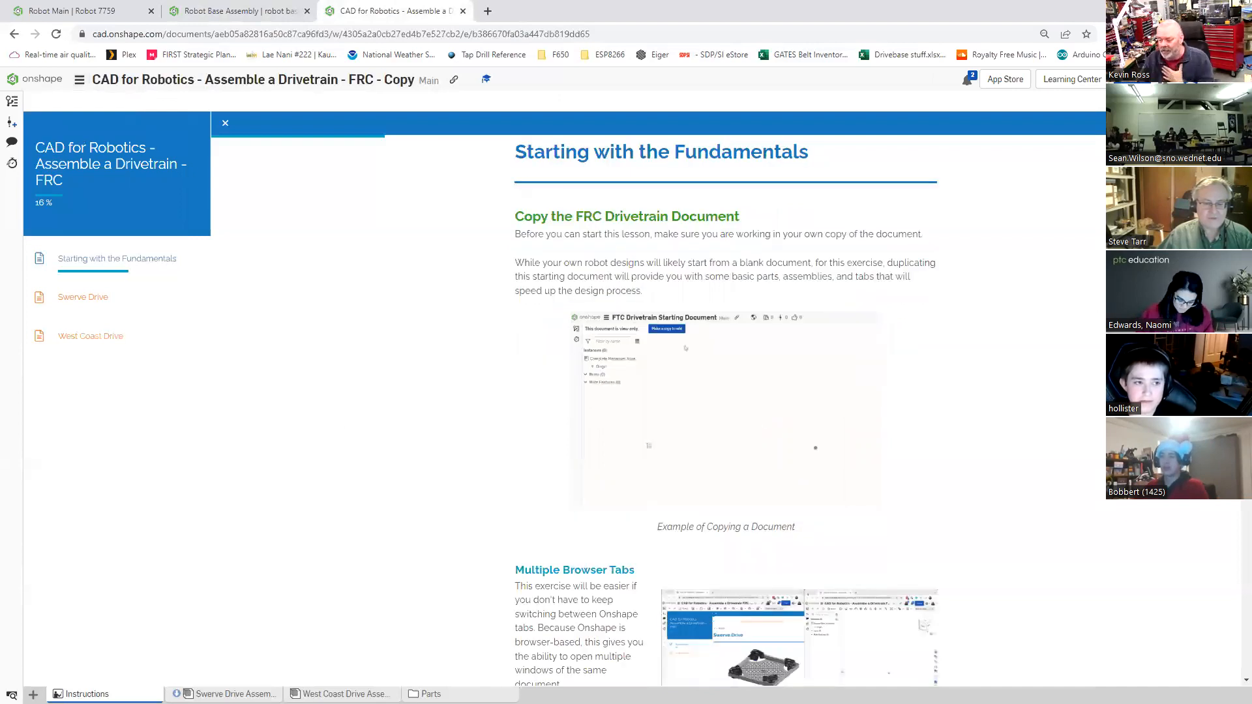
mouse_move(236, 694)
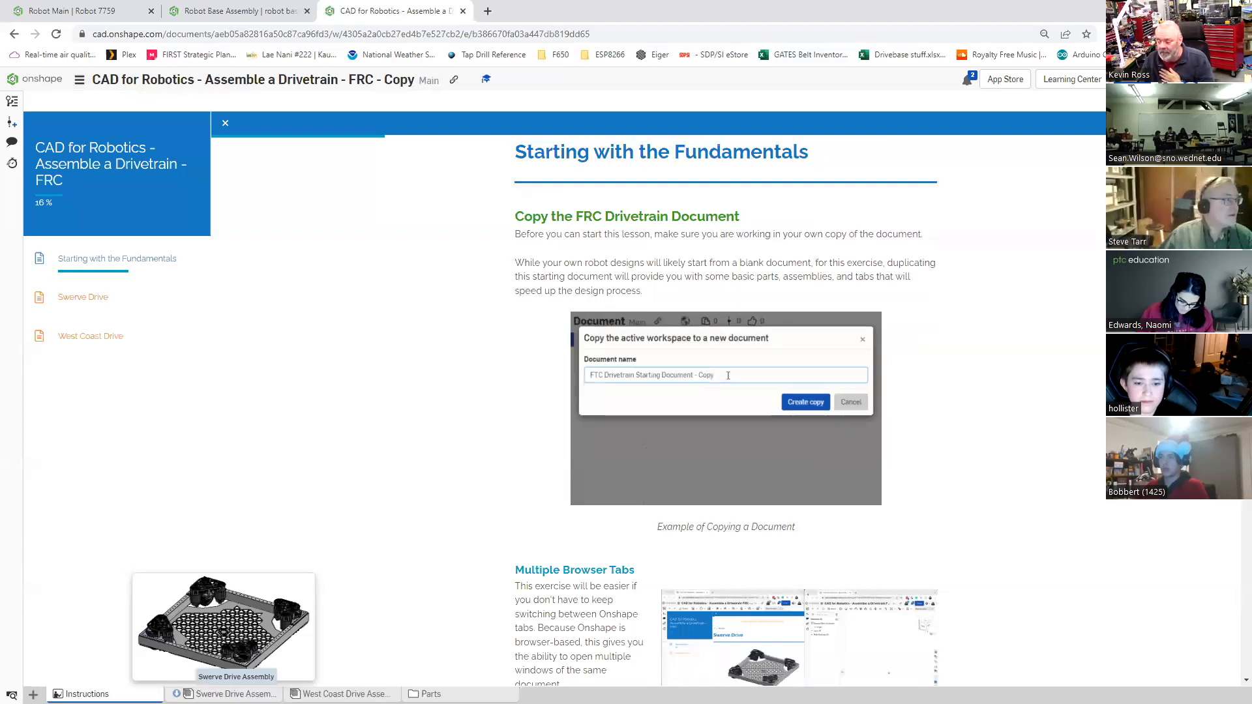
mouse_move(342, 694)
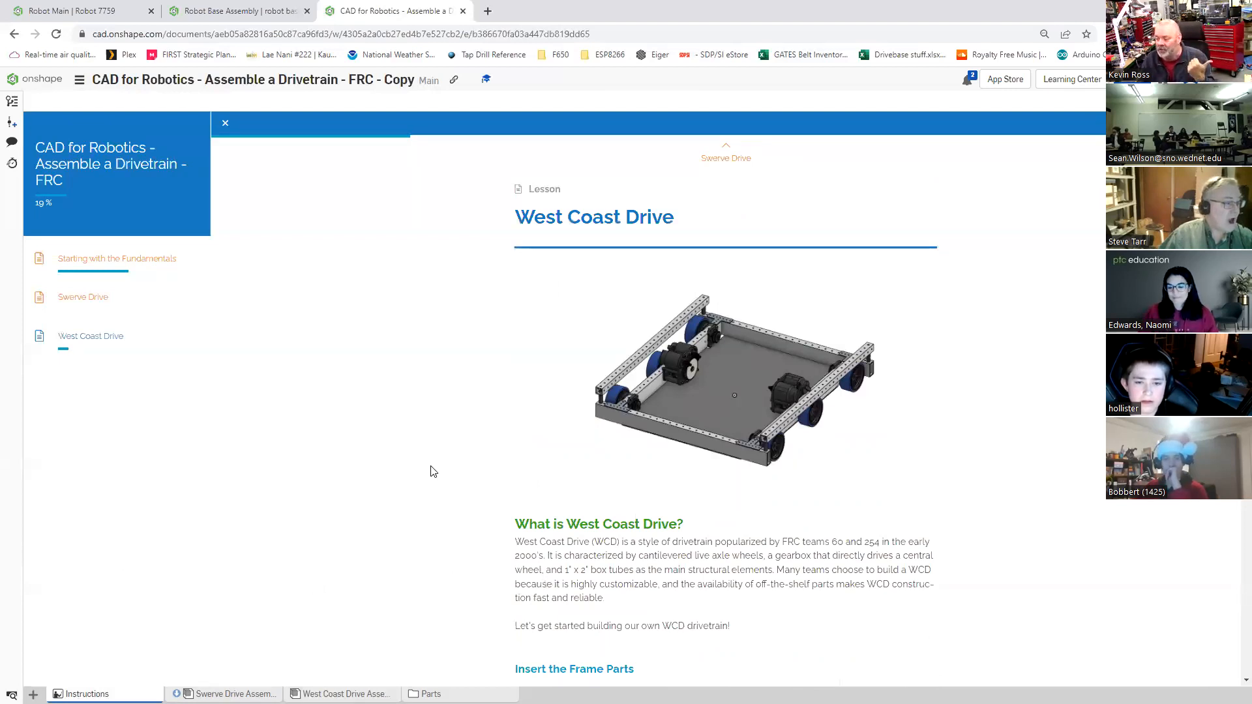
scroll(430, 471, "down", 2)
scroll(427, 475, "down", 4)
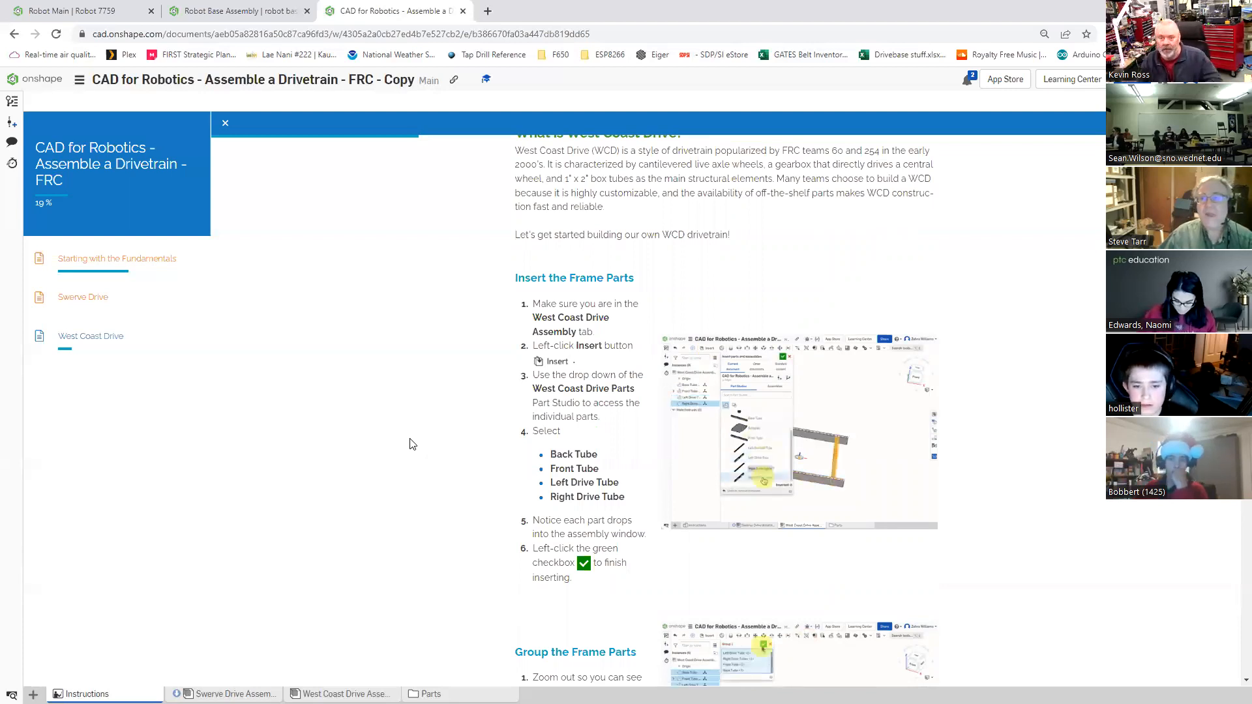
scroll(403, 434, "down", 4)
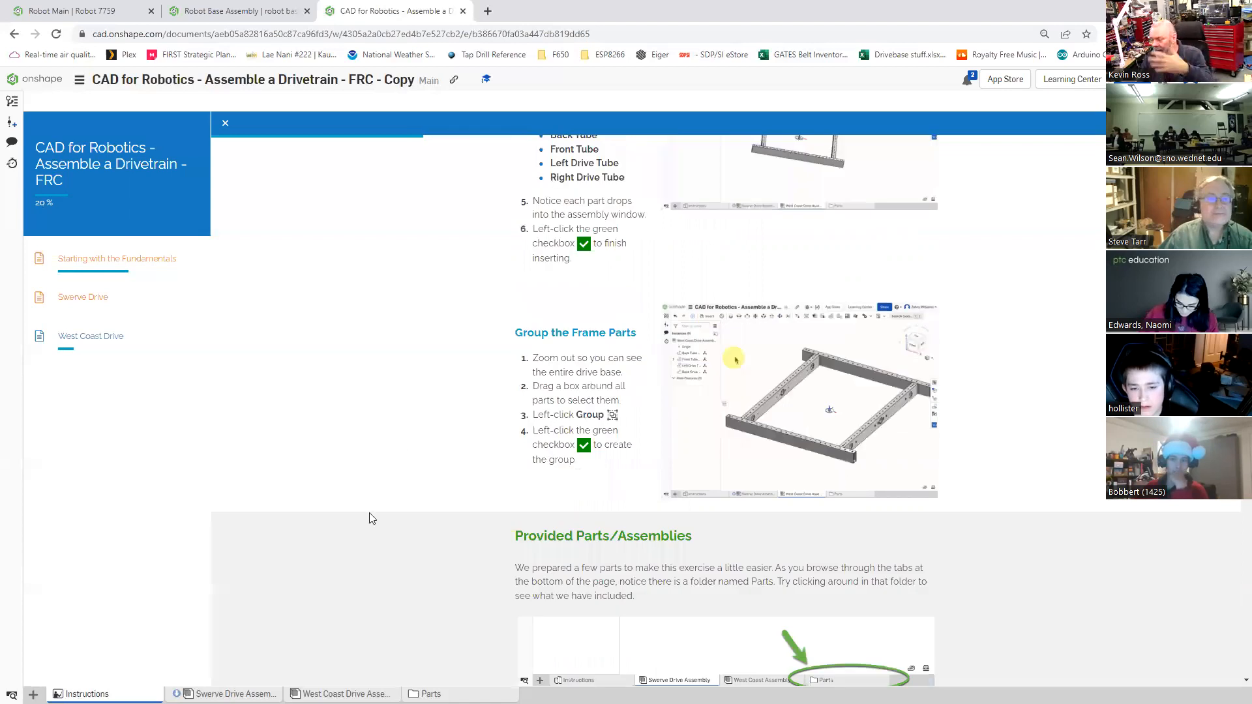
scroll(369, 512, "down", 3)
scroll(367, 520, "down", 3)
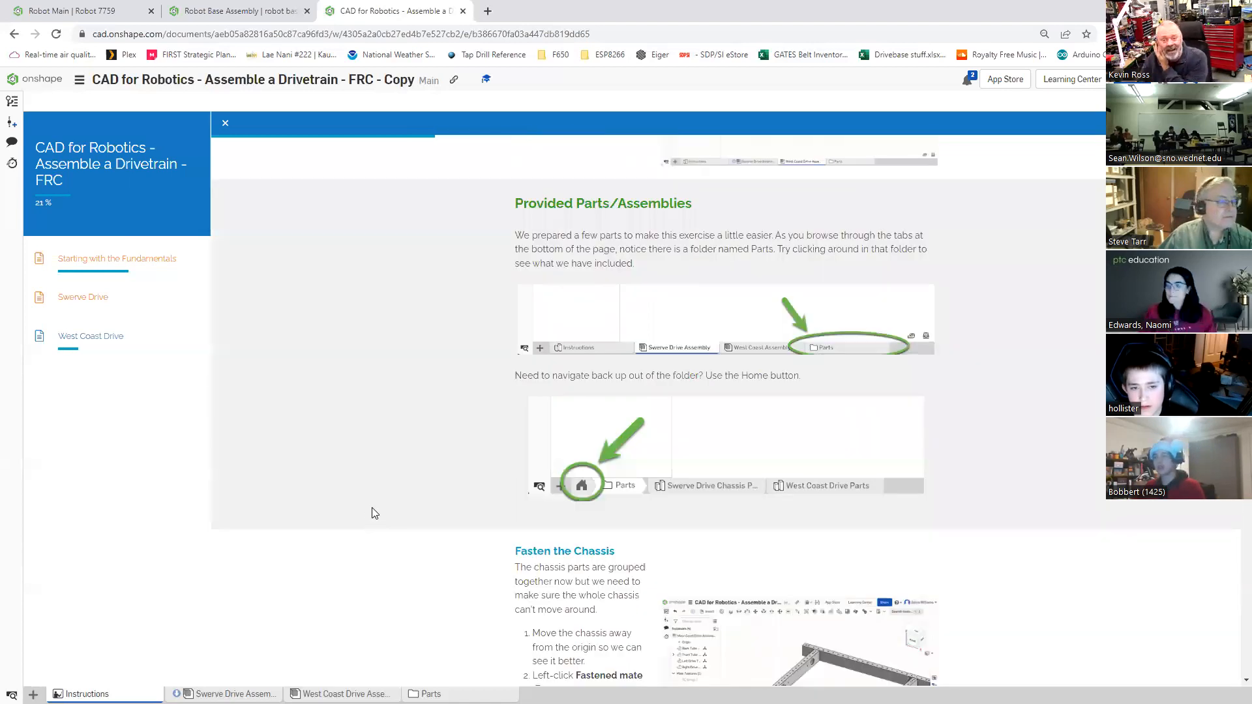
scroll(372, 512, "down", 1)
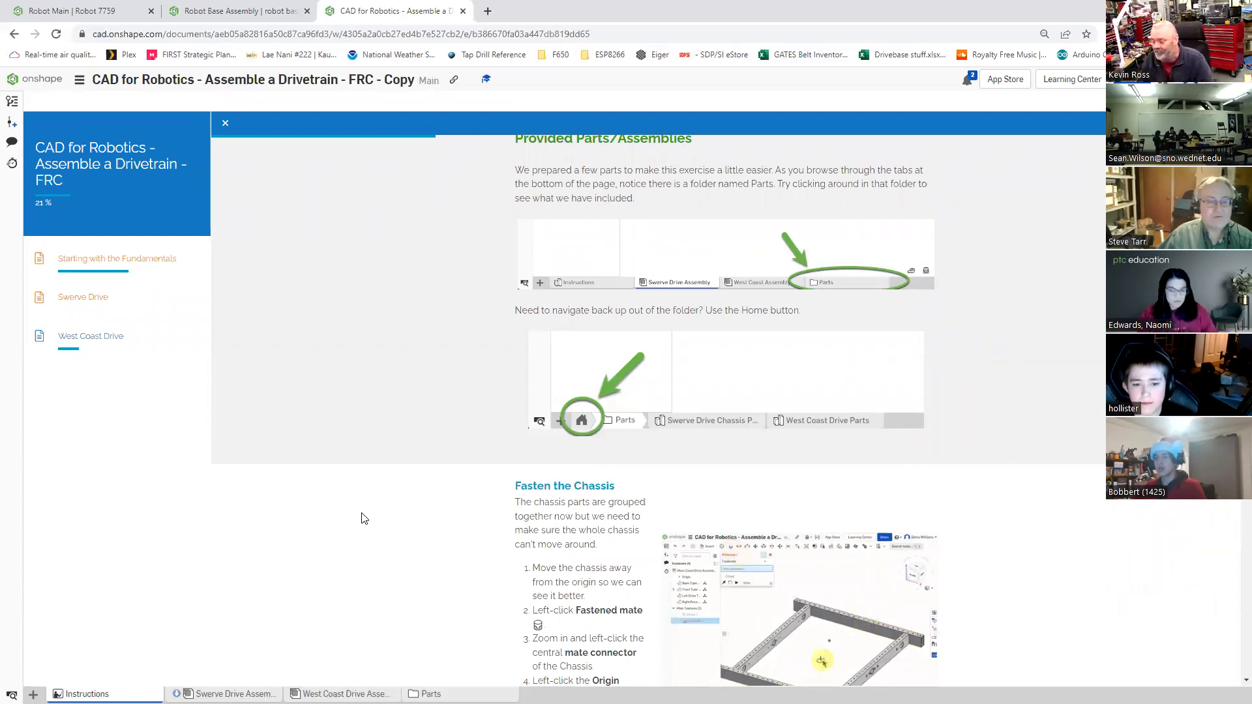
scroll(363, 518, "down", 2)
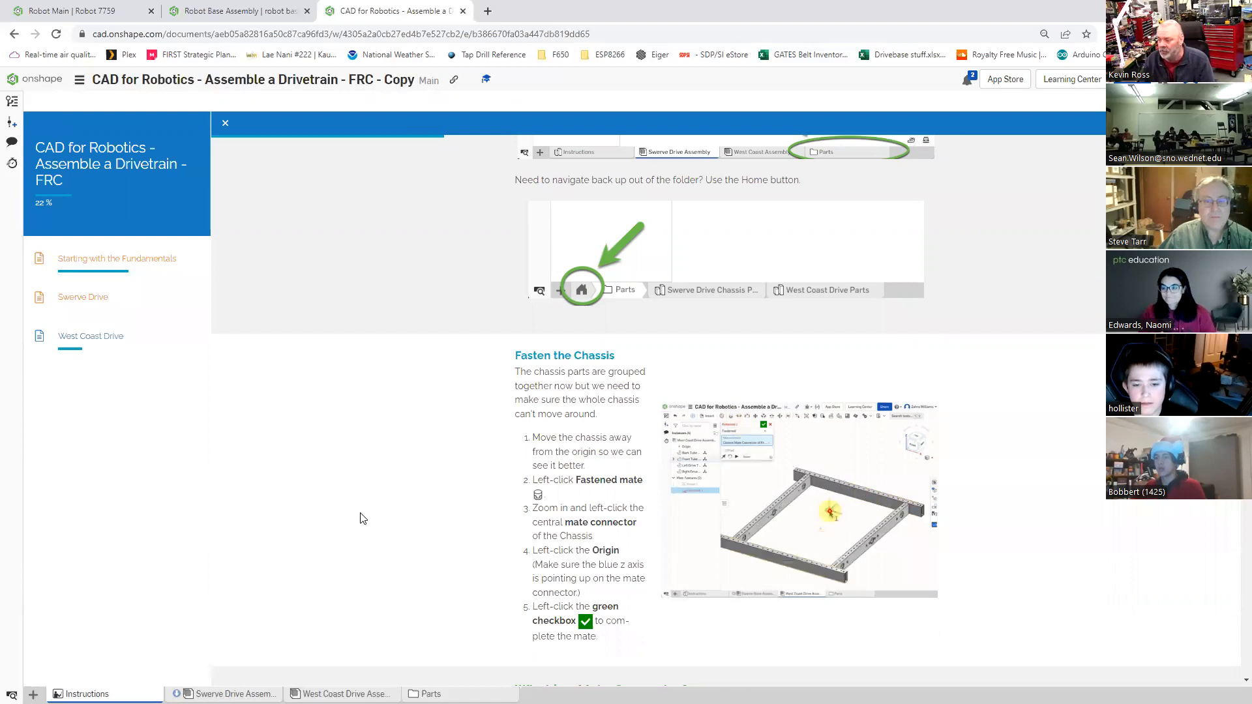
Step: Open the Onshape Learning Center in a new browser tab and view its Educator Resources self-paced courses
left_click(489, 13)
key("ctrl+shift+Tab")
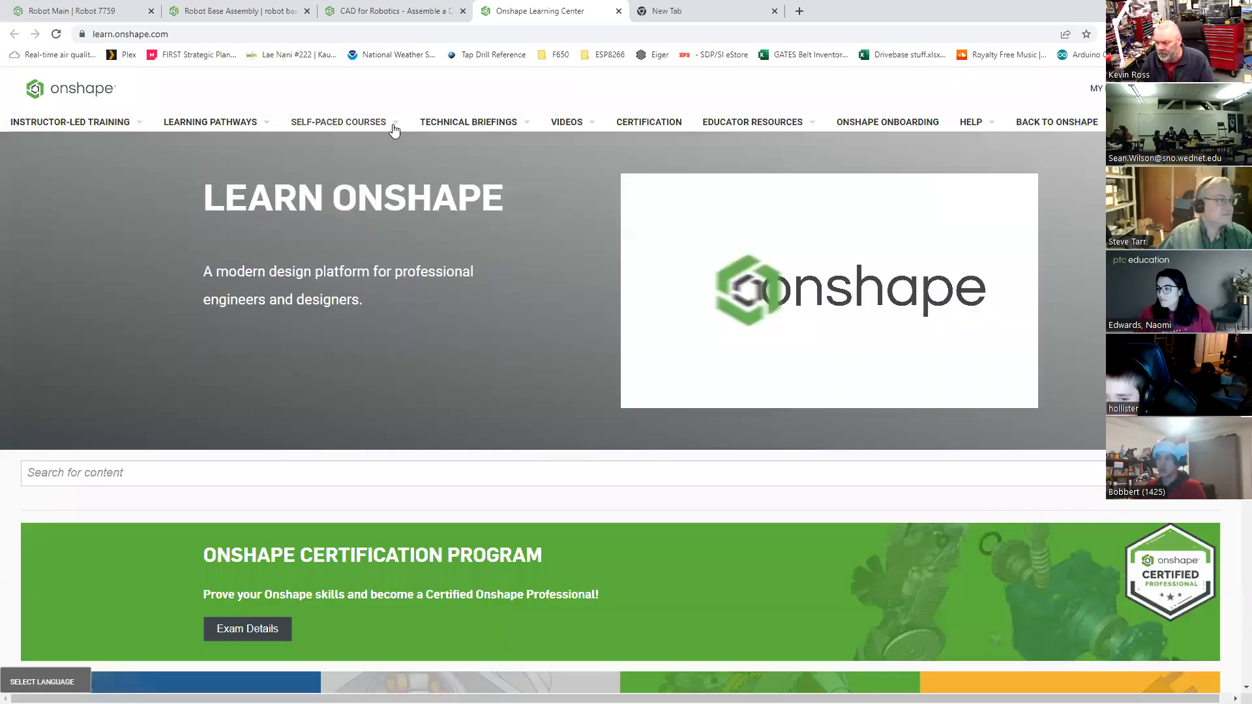
mouse_move(394, 130)
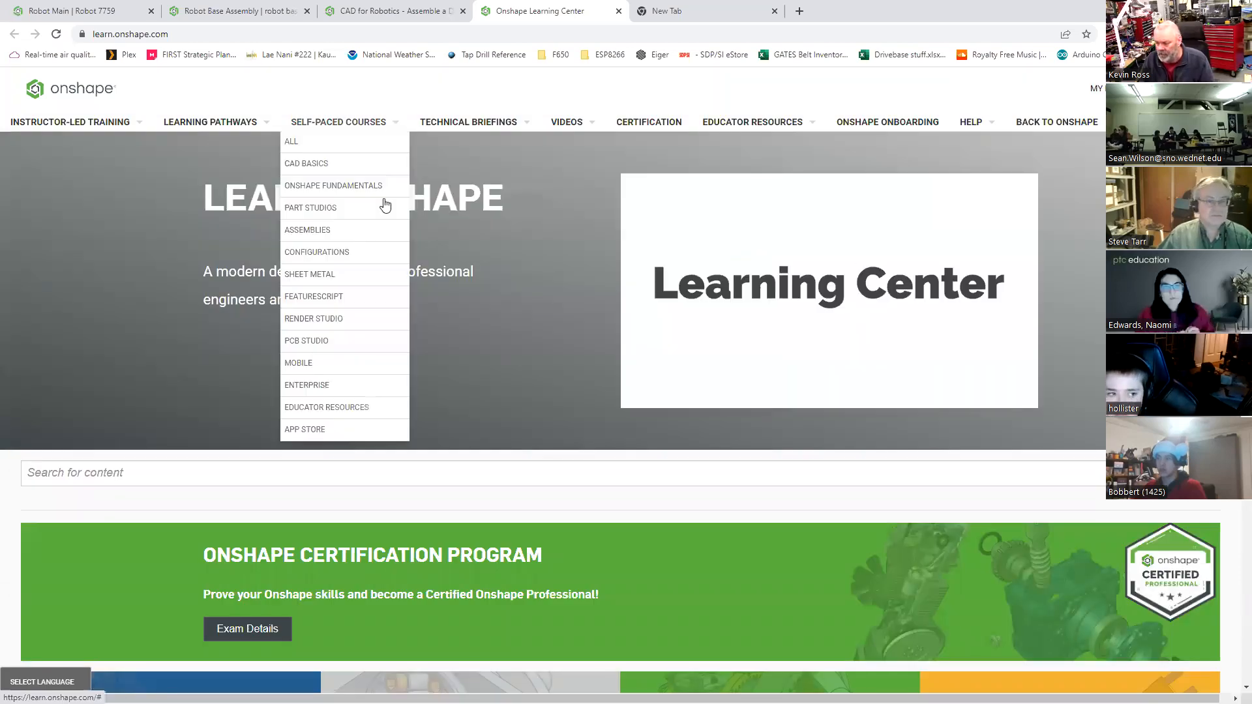
left_click(343, 410)
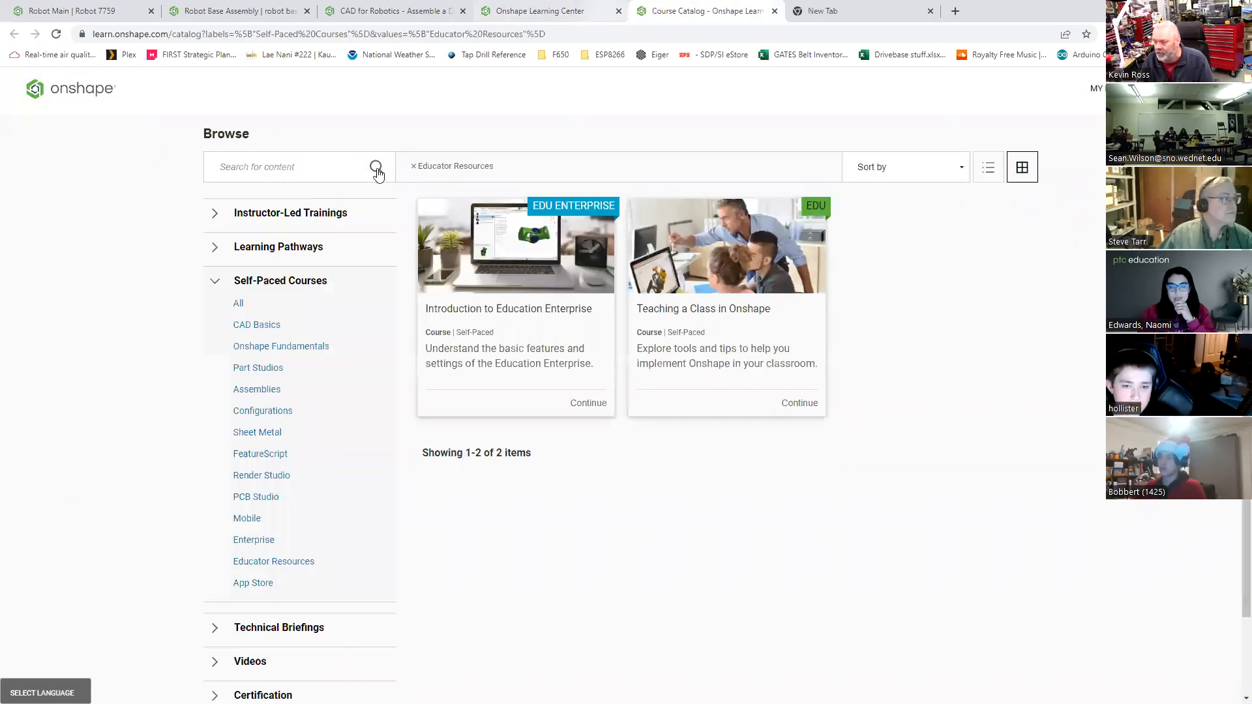
Step: Go back to the Learning Center, browse the Educator Resources curriculum and open the CAD For Robotics Competitions learning path
left_click(567, 14)
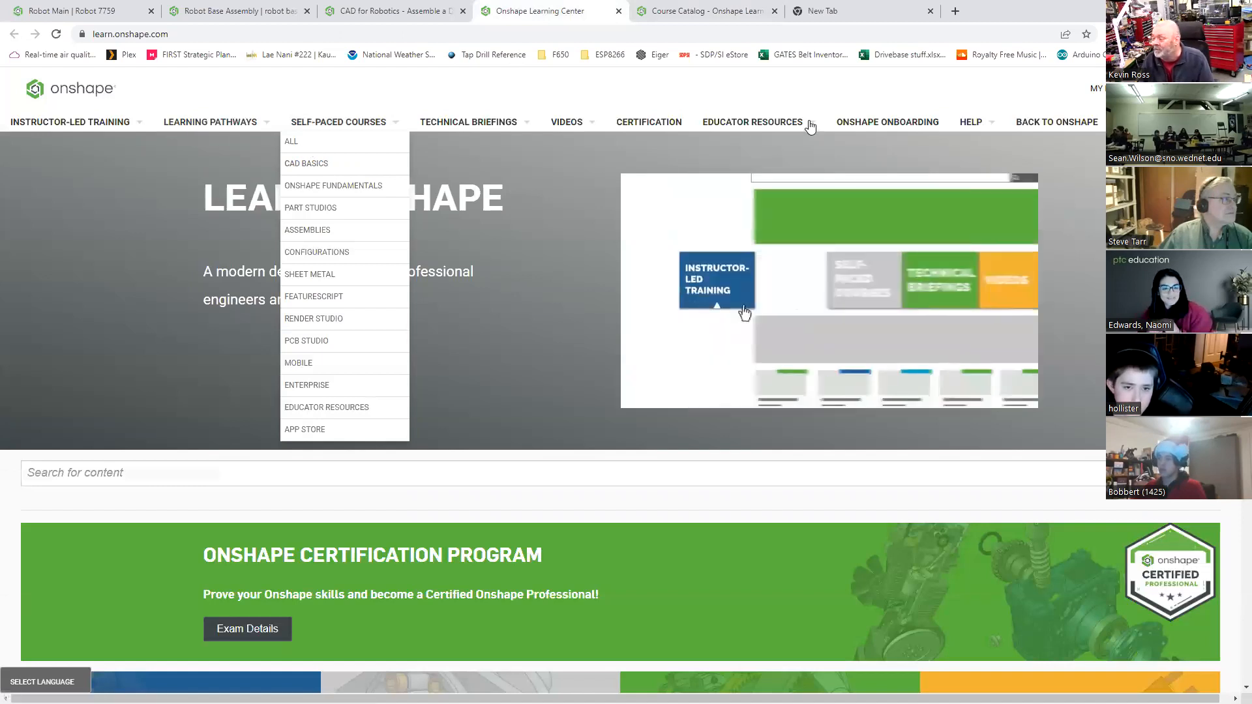
mouse_move(811, 126)
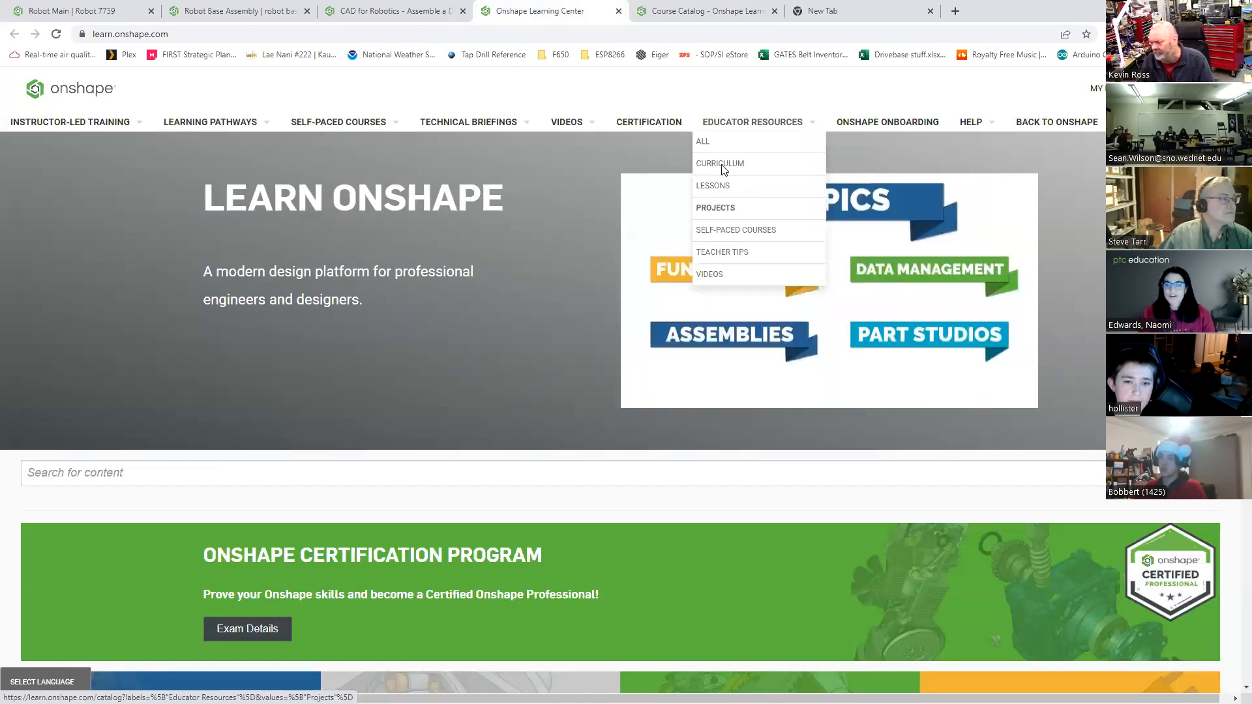
left_click(710, 178)
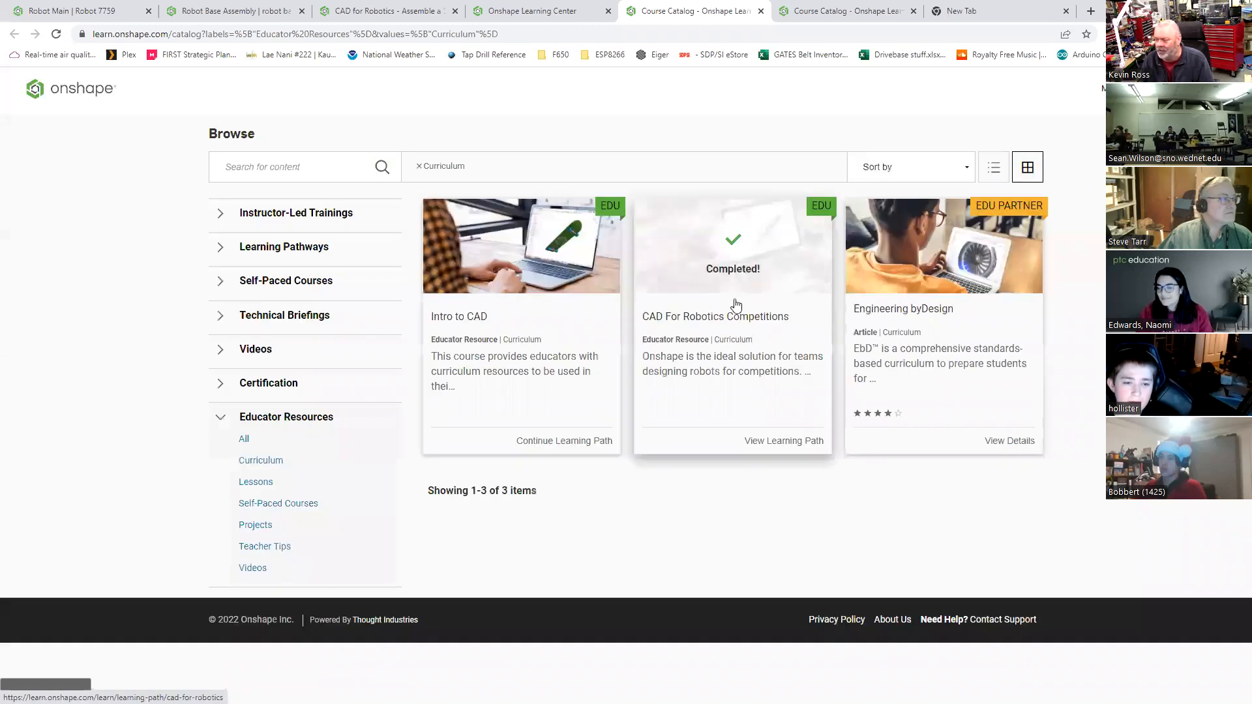
left_click(707, 335)
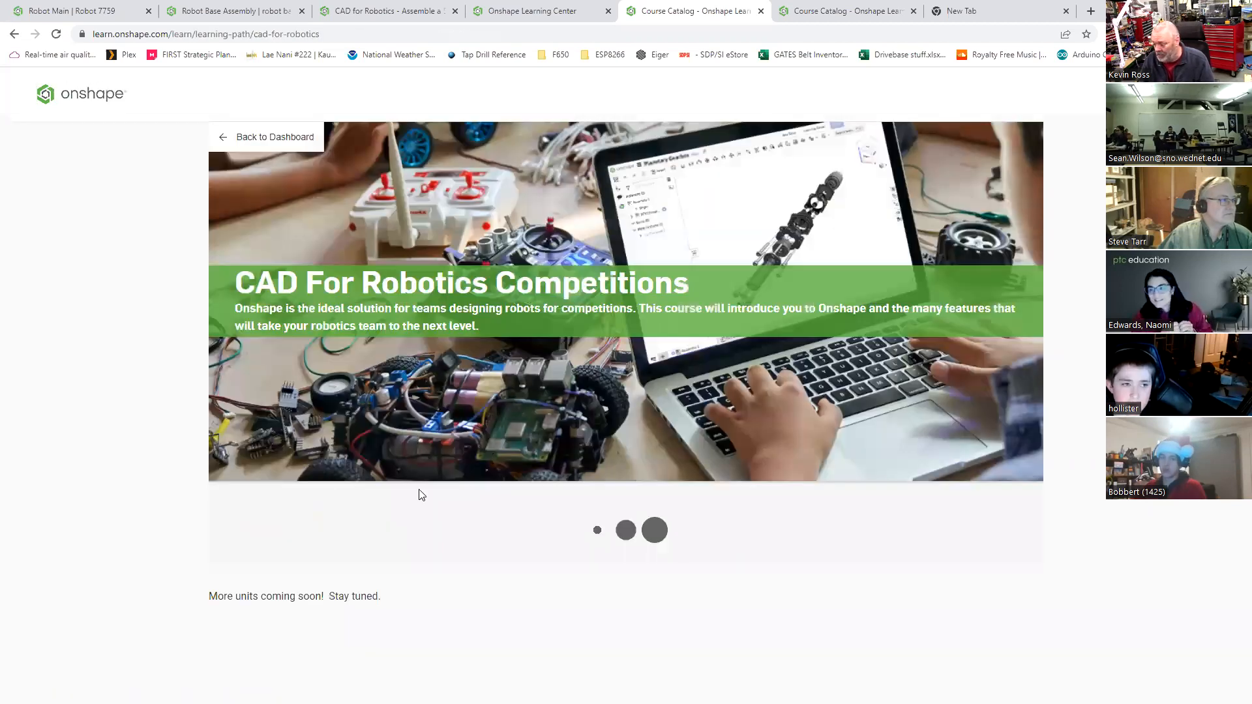
Step: Look through the Intro to Onshape, Assemble a Drivetrain and Creating Custom Components units of the learning path
scroll(335, 489, "down", 2)
scroll(272, 483, "down", 5)
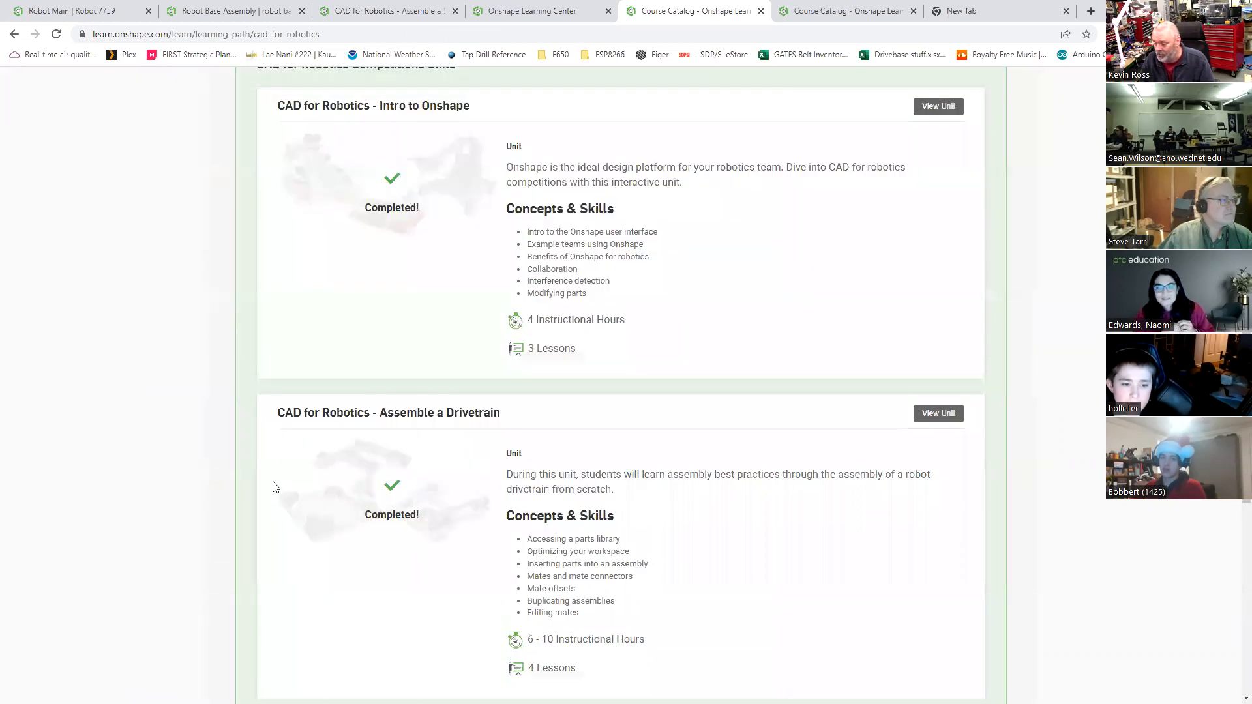
scroll(275, 486, "down", 4)
scroll(273, 489, "down", 4)
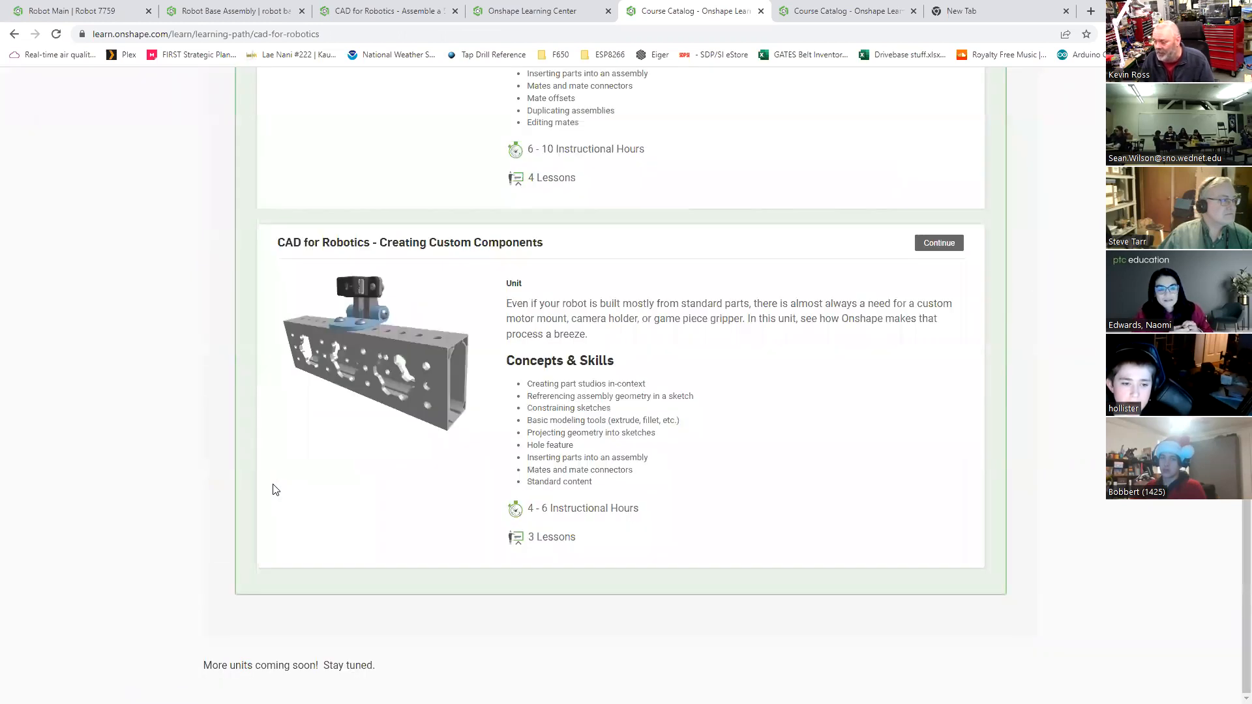
scroll(273, 490, "up", 2)
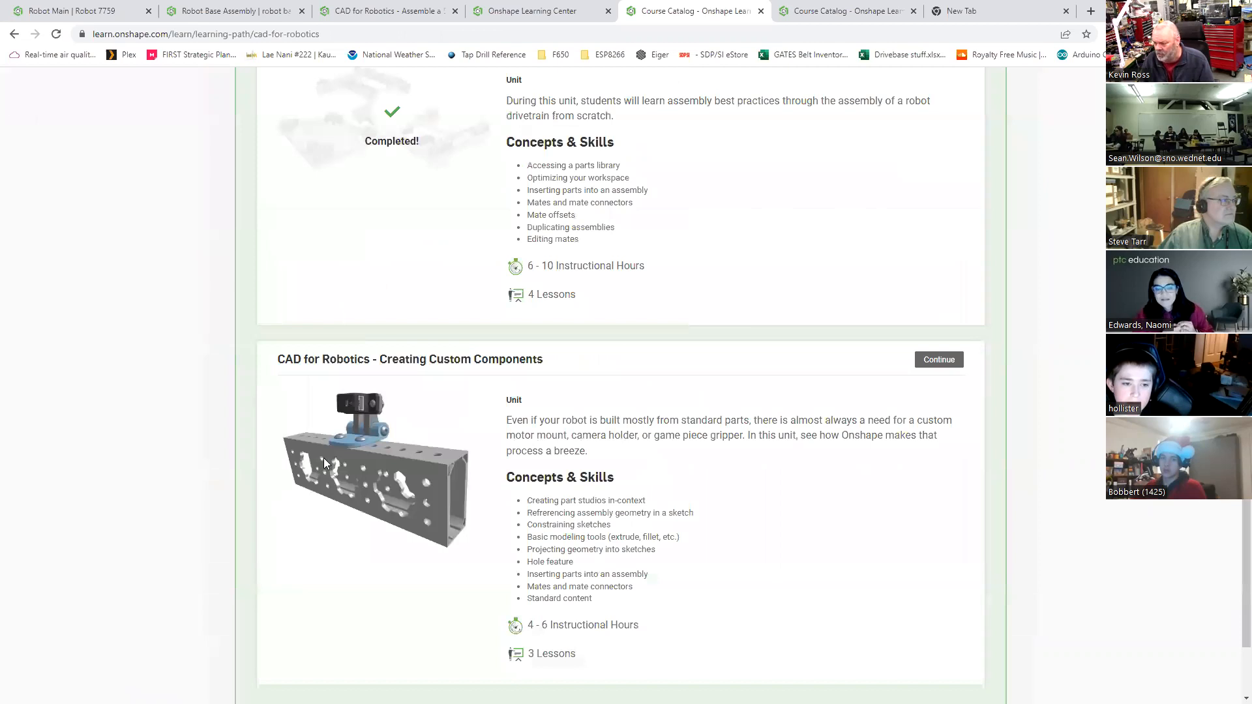
scroll(324, 464, "up", 4)
scroll(356, 383, "down", 5)
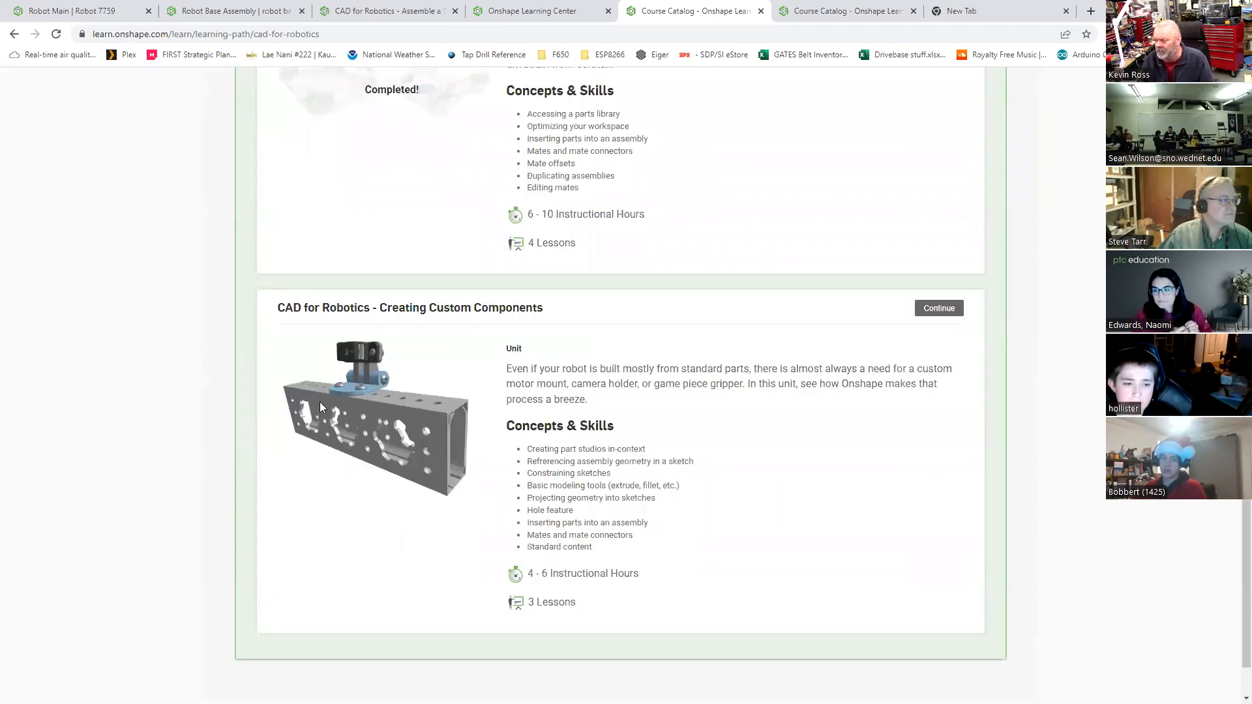
scroll(319, 401, "up", 6)
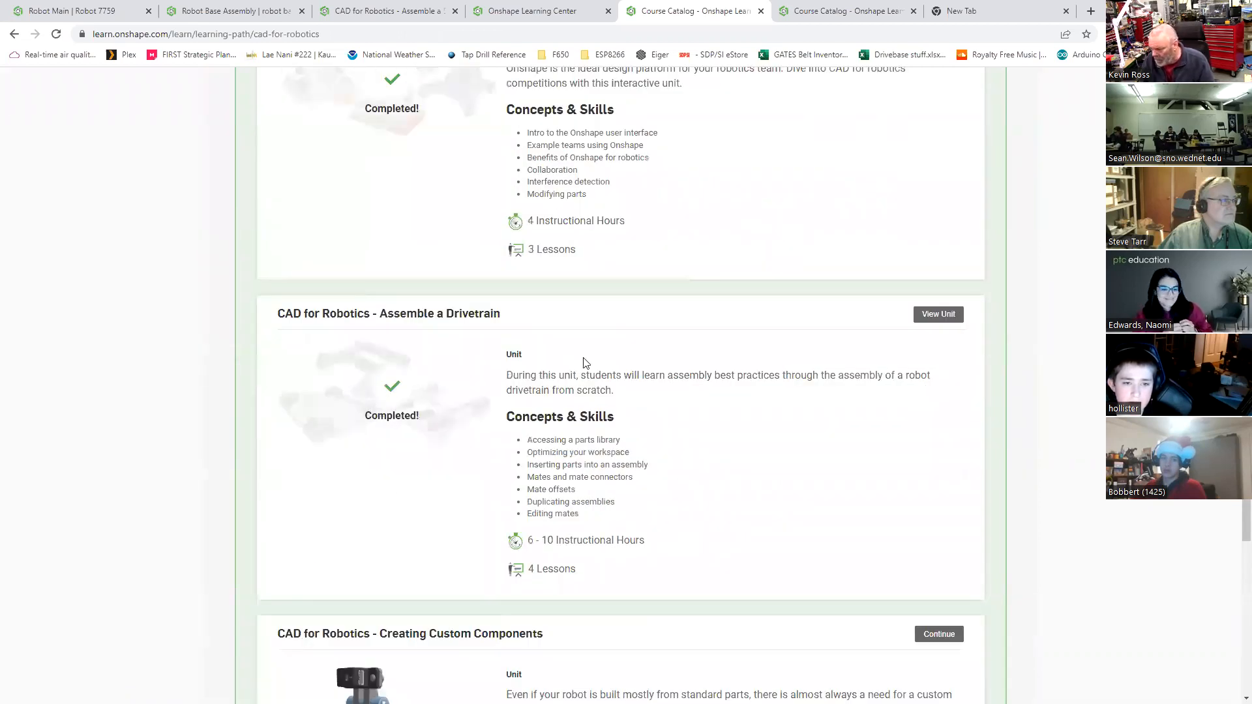
scroll(503, 445, "up", 4)
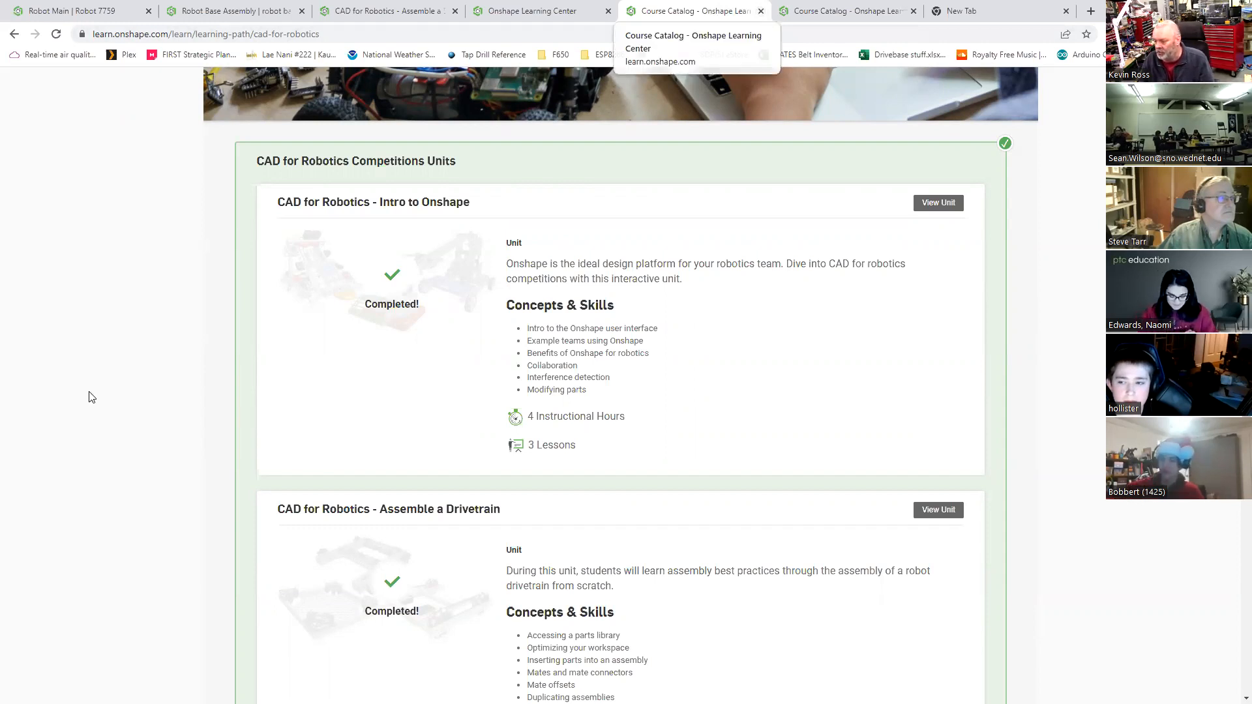
Step: Return to the robot assemblies and close the drivetrain lesson and Learning Center browser tabs
key("ctrl+1")
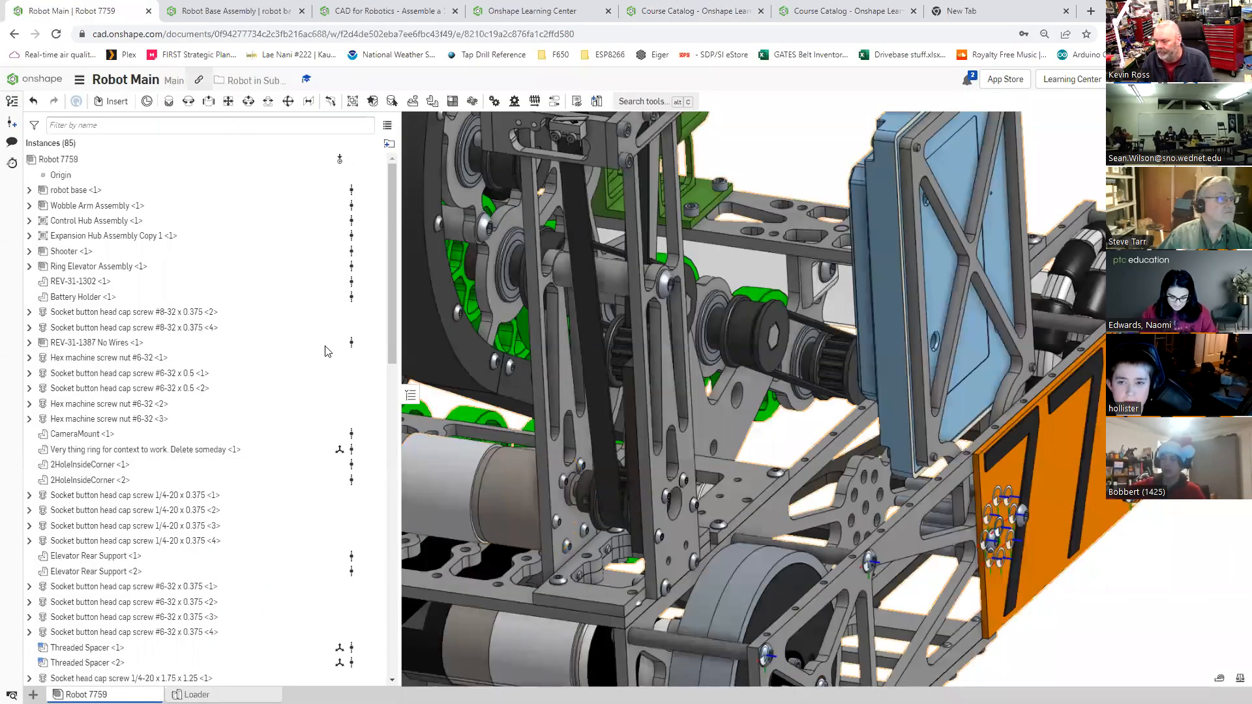
key("ctrl+2")
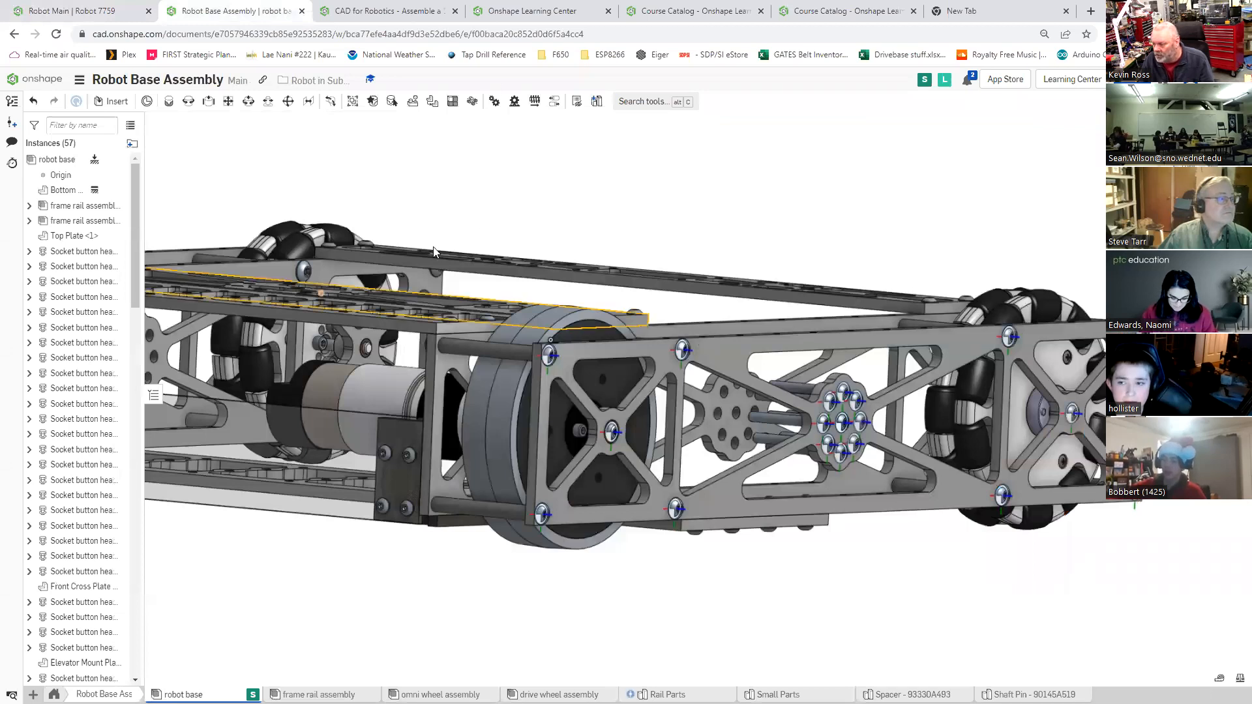
left_click(454, 10)
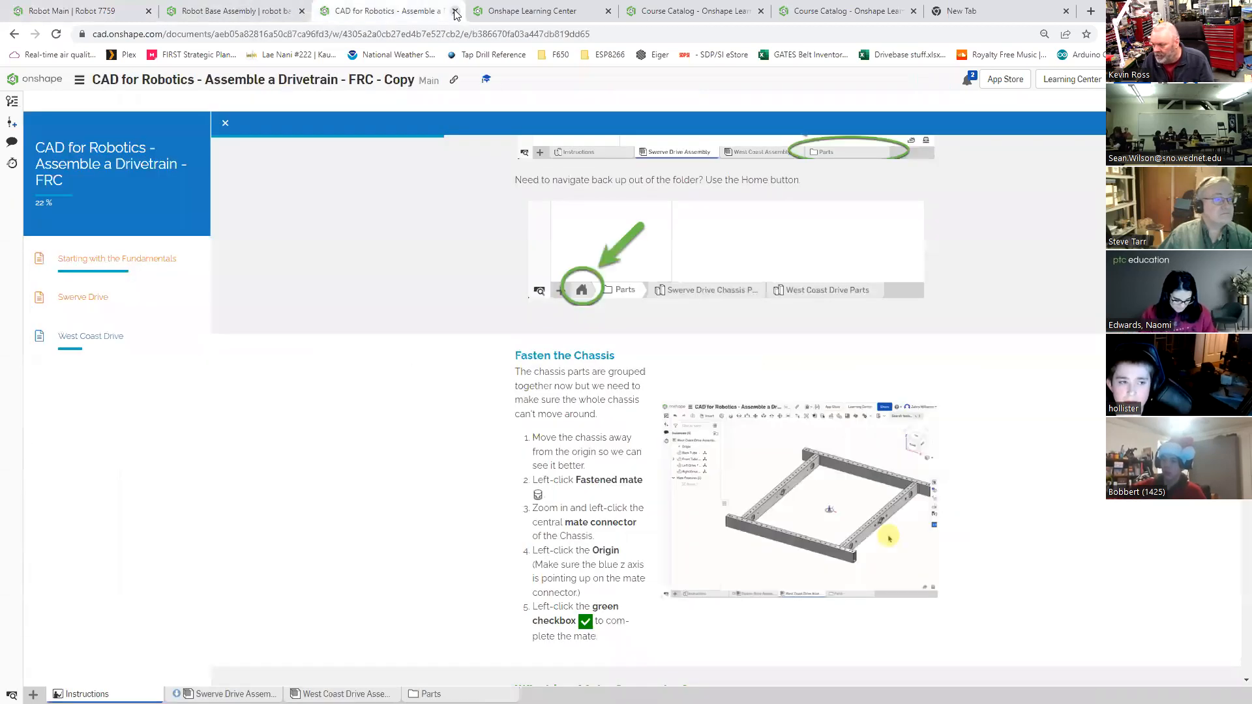
left_click(455, 11)
left_click(455, 10)
middle_click(455, 10)
middle_click(455, 11)
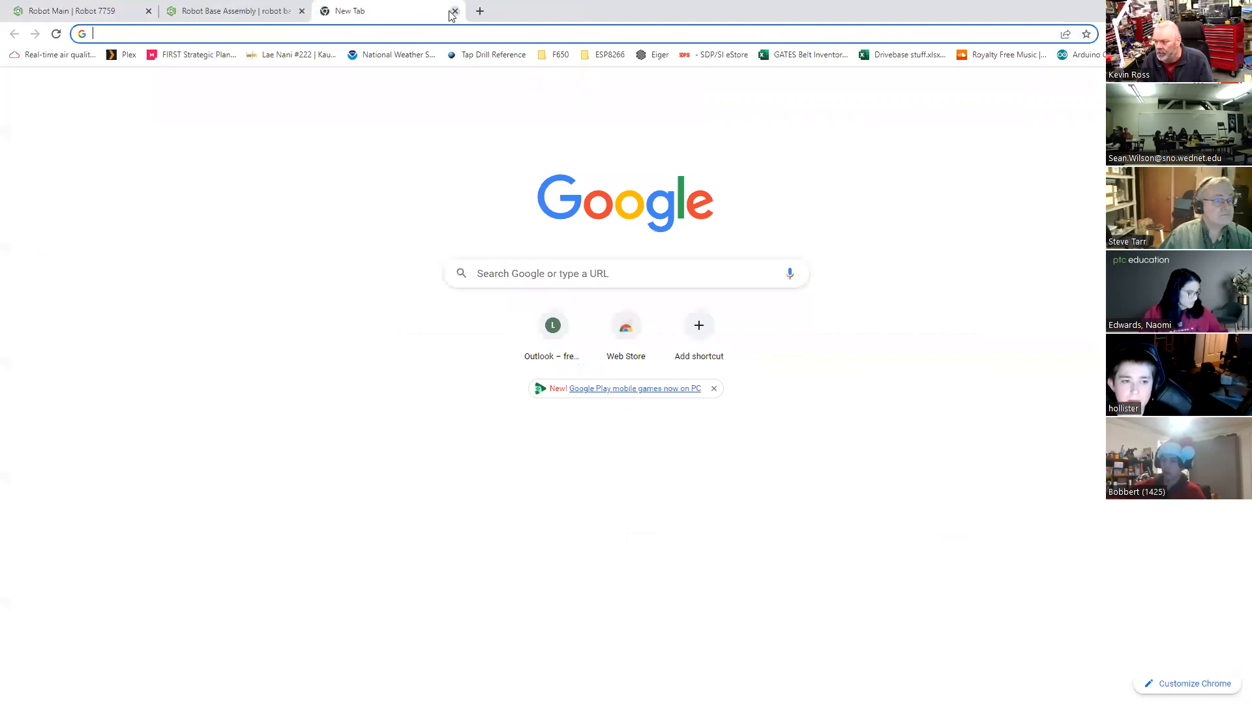
Step: Bring up the Onshape documents list in a new browser tab and open the presenter's own document from the OnShapeWithKevin folder
middle_click(36, 79)
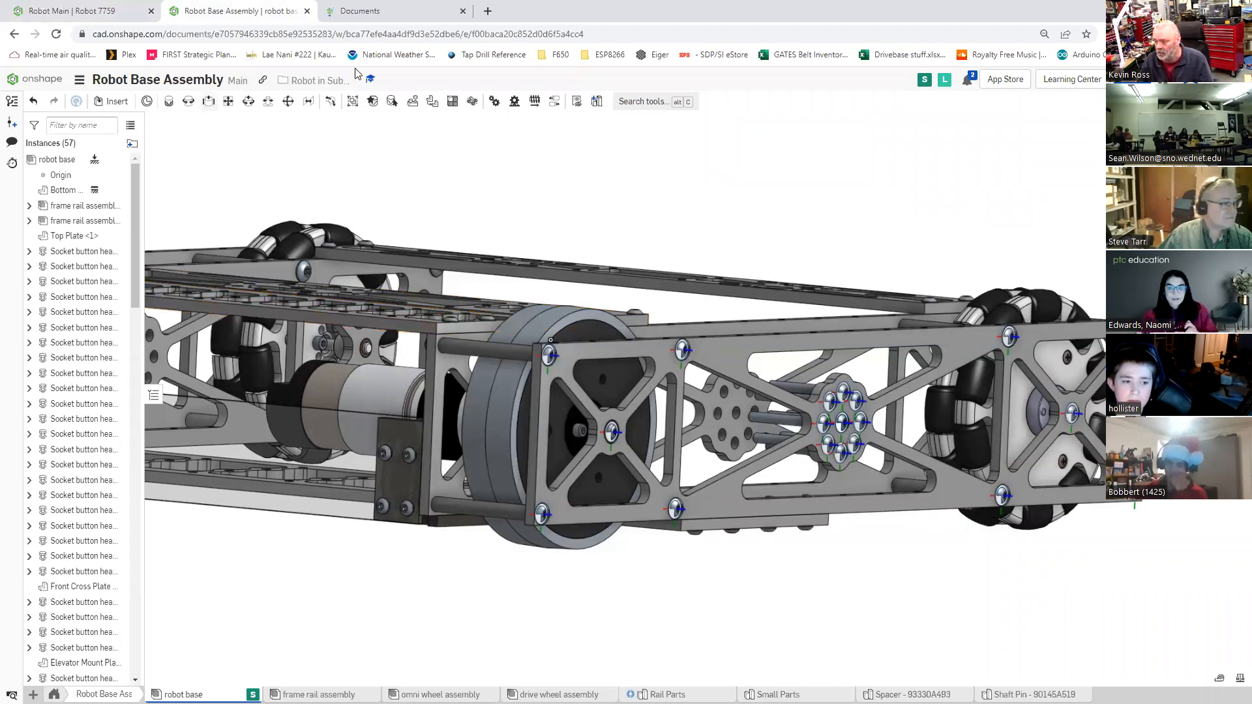
key("ctrl+Tab")
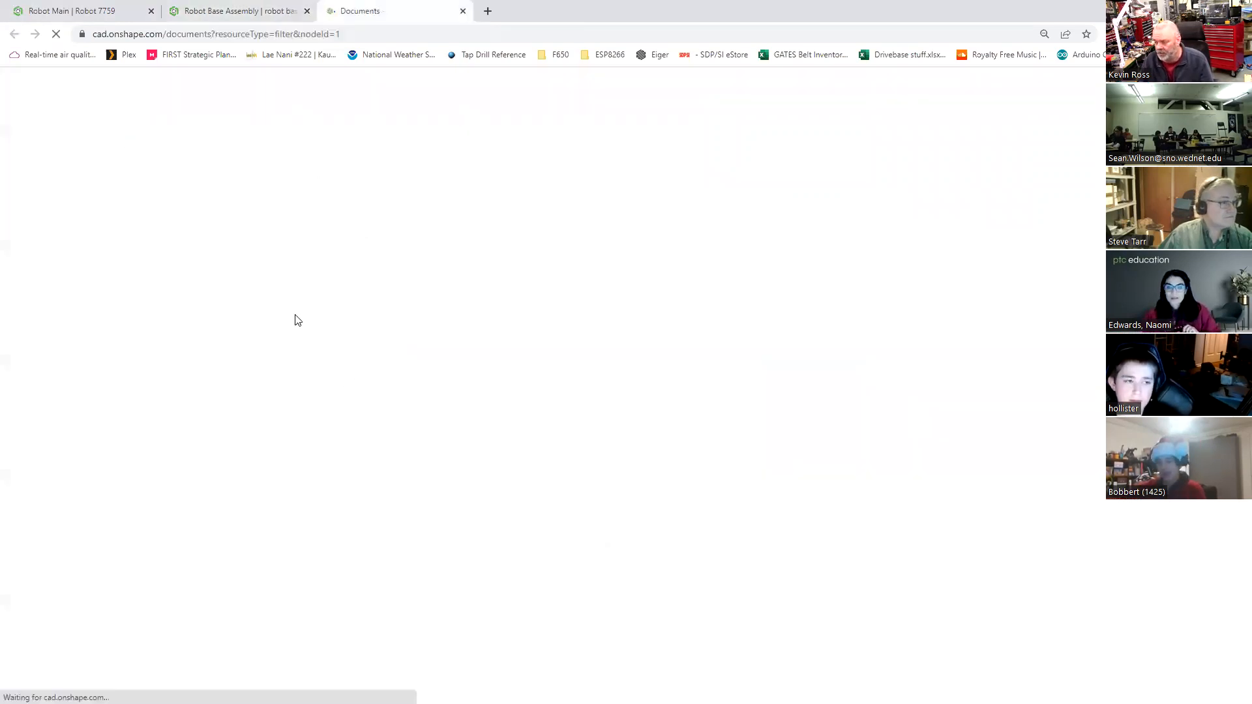
left_click(278, 309)
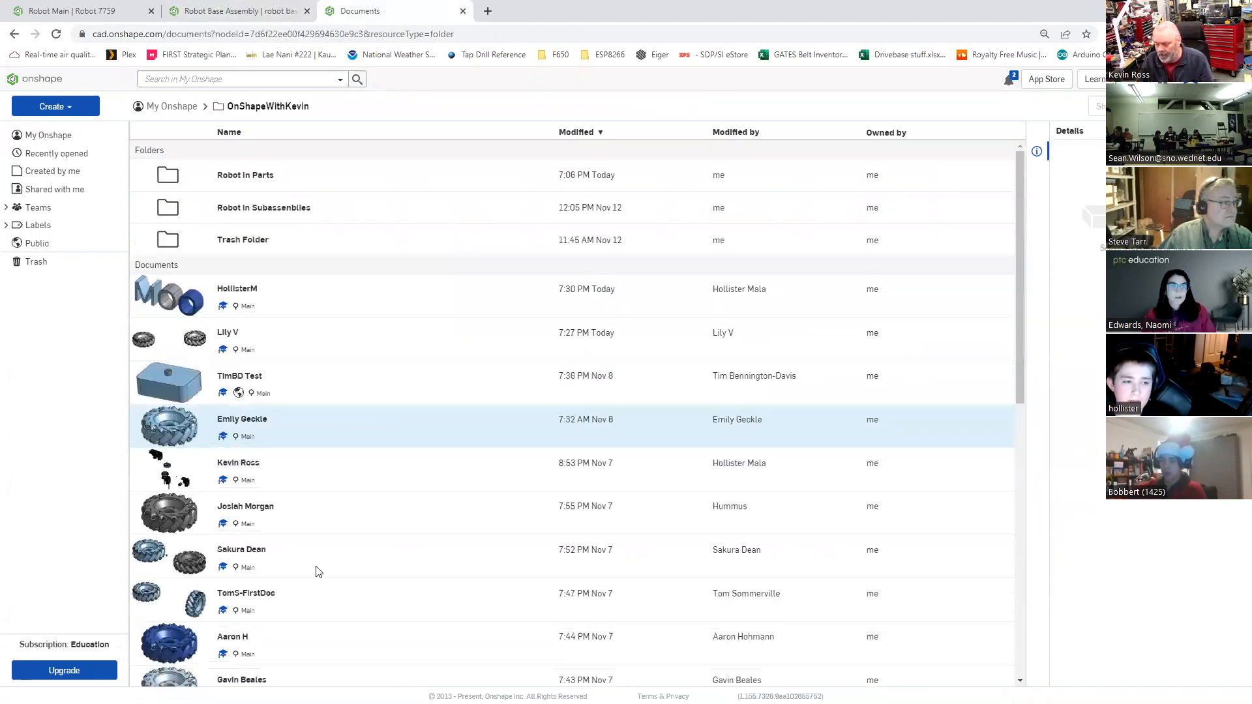
scroll(319, 572, "down", 3)
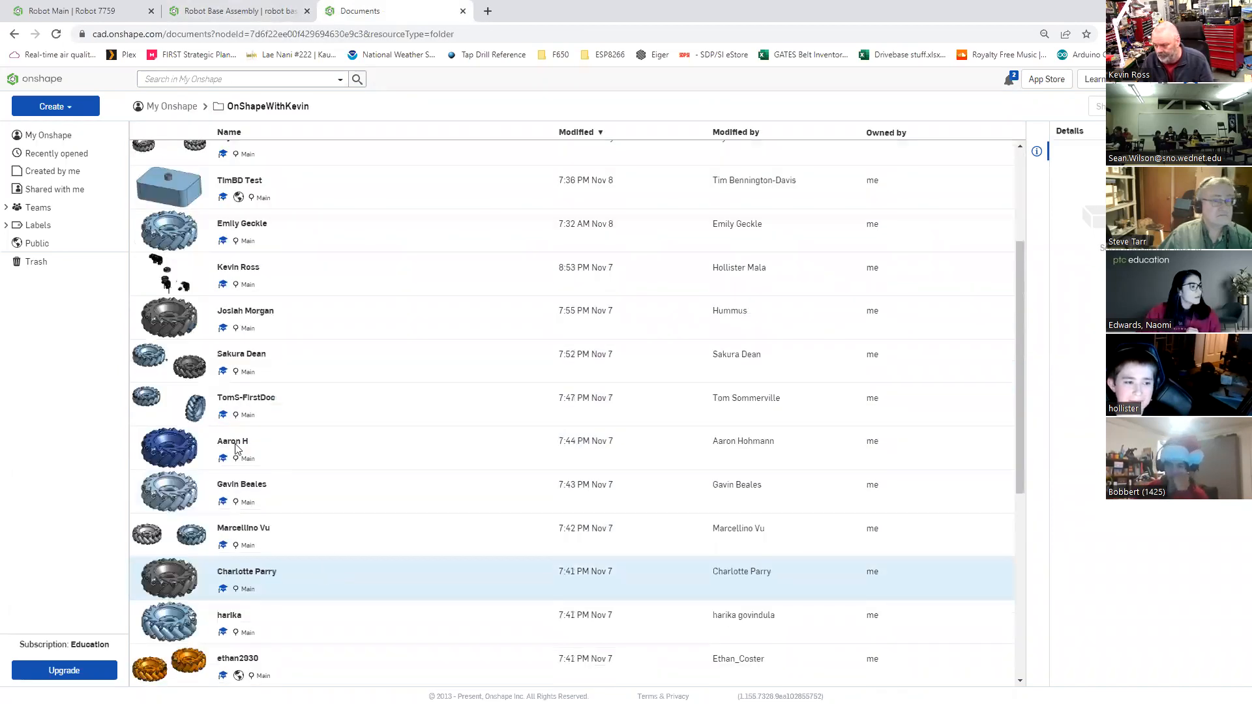
left_click(456, 637)
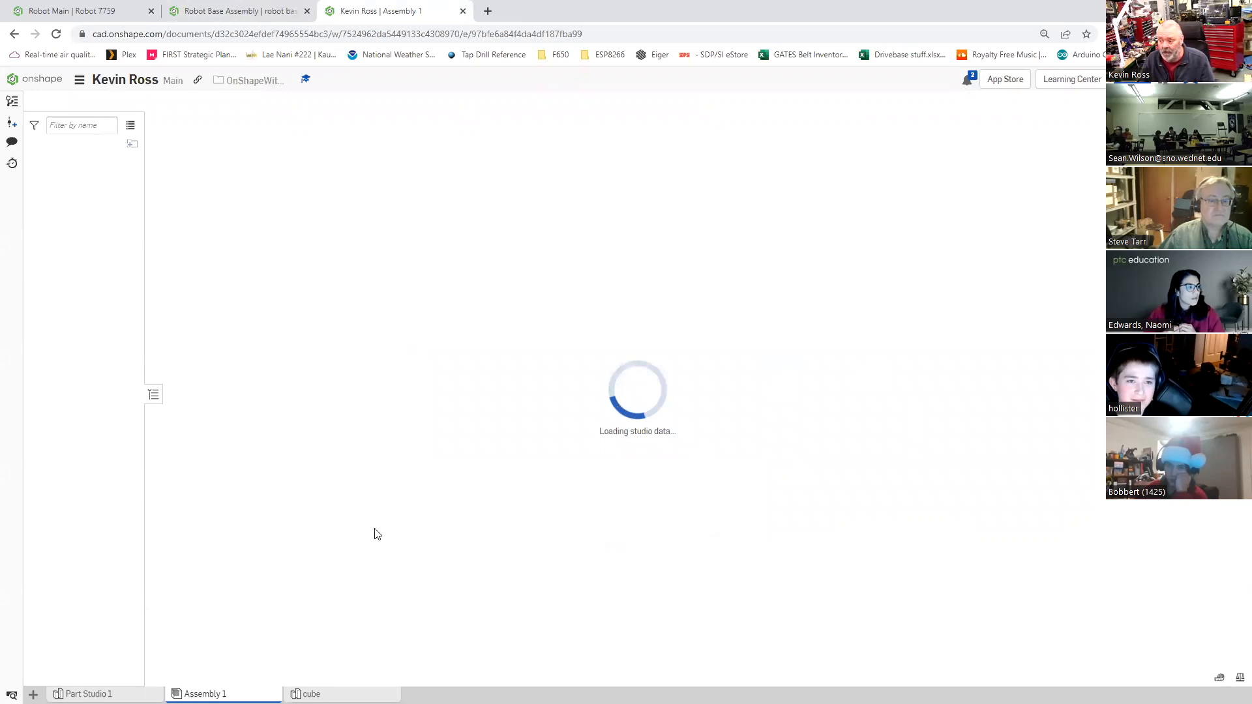
Step: Create a new document from the documents list, named with the presenter's full name followed by "Other"
middle_click(42, 79)
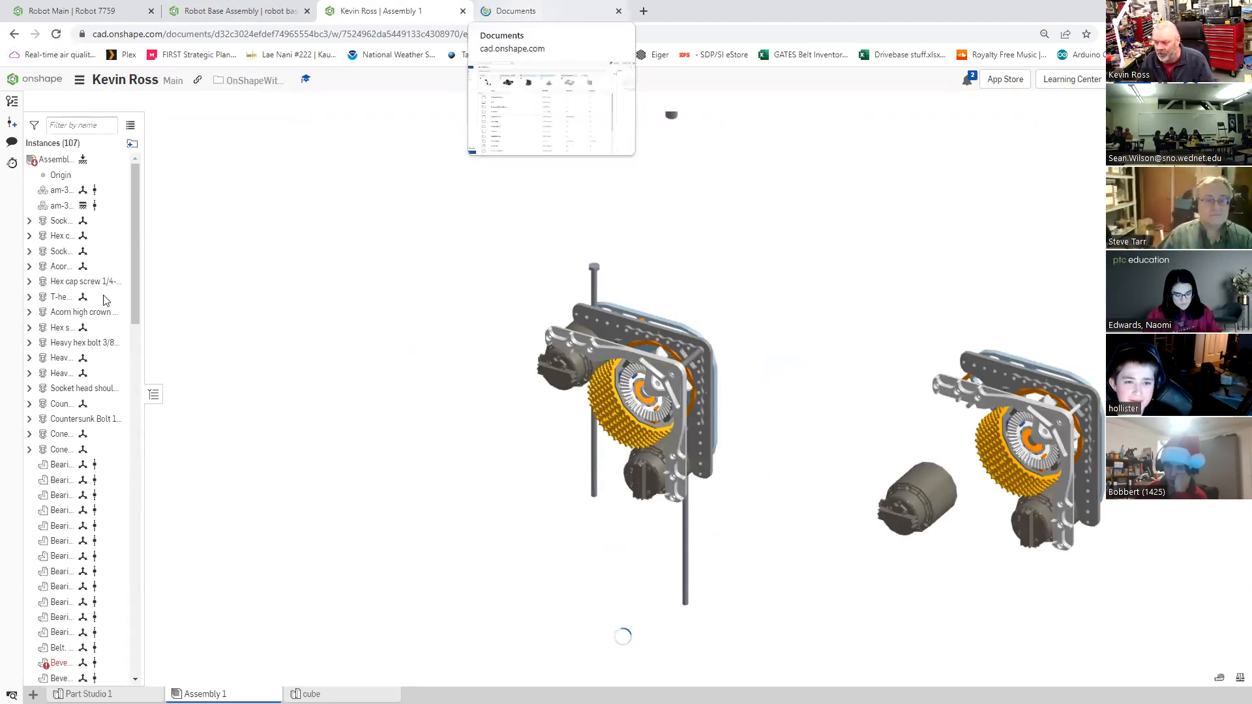
left_click(515, 11)
left_click(55, 107)
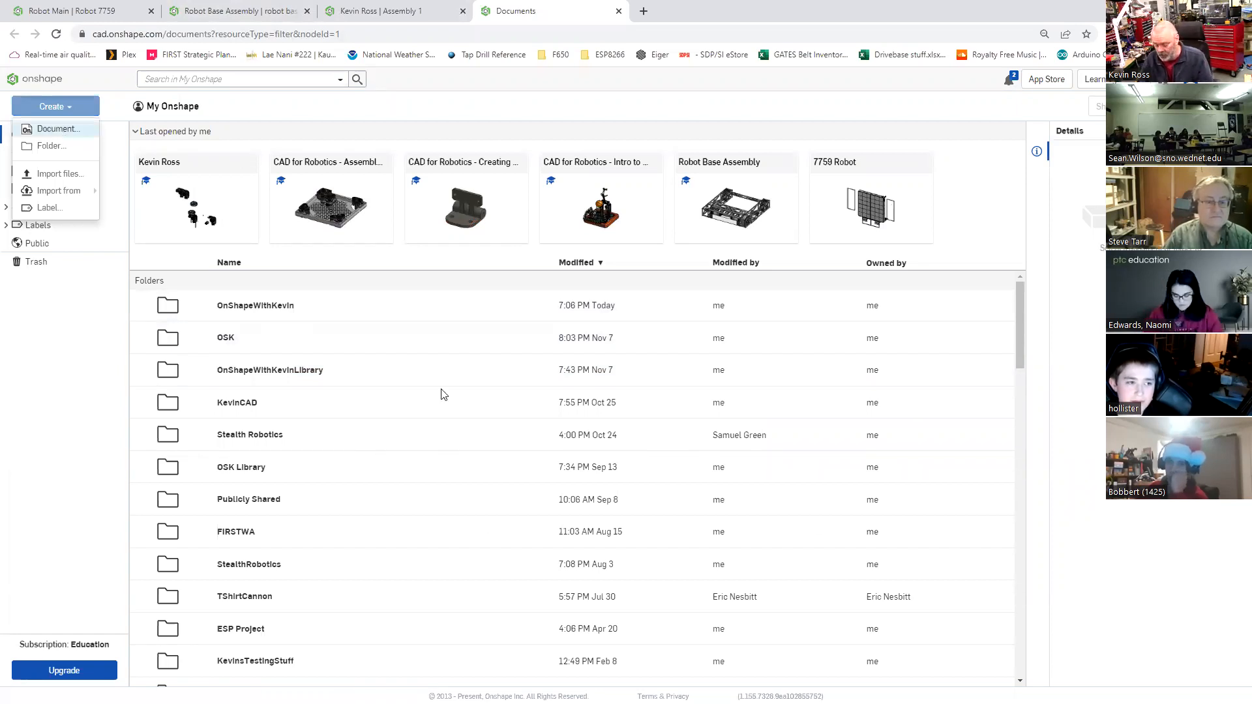
key("Return")
type("Kevin Ross Other")
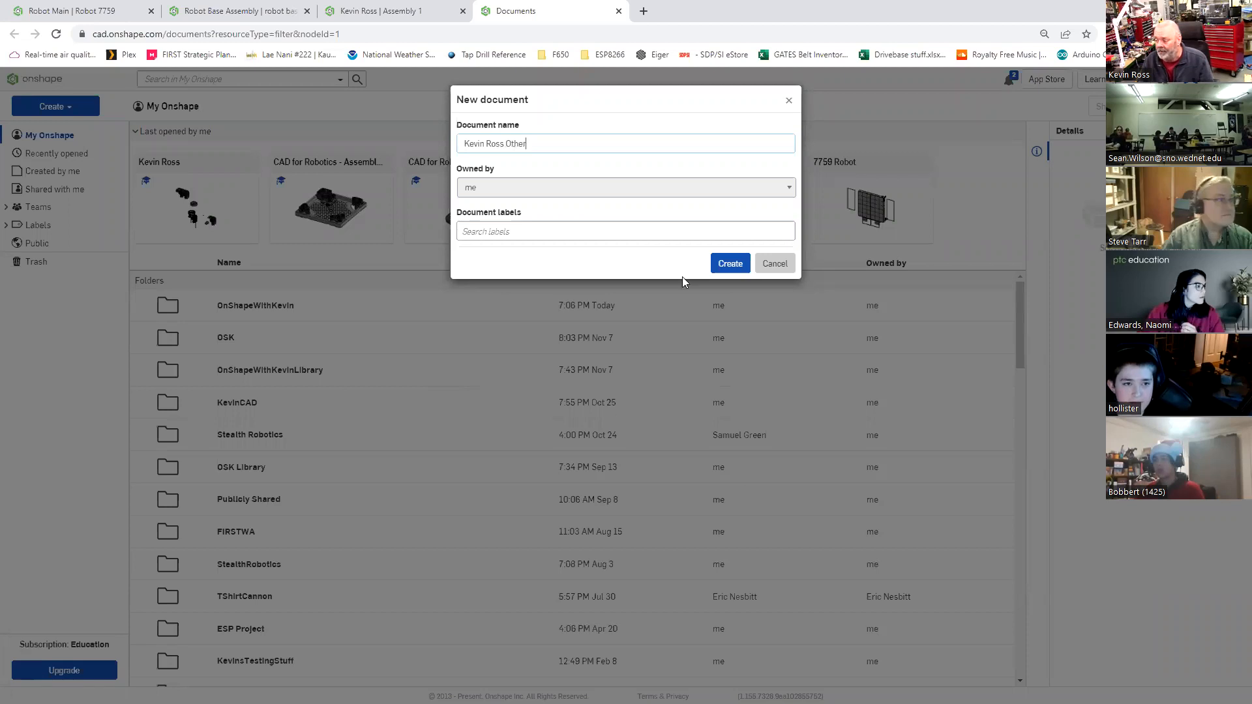
left_click(731, 267)
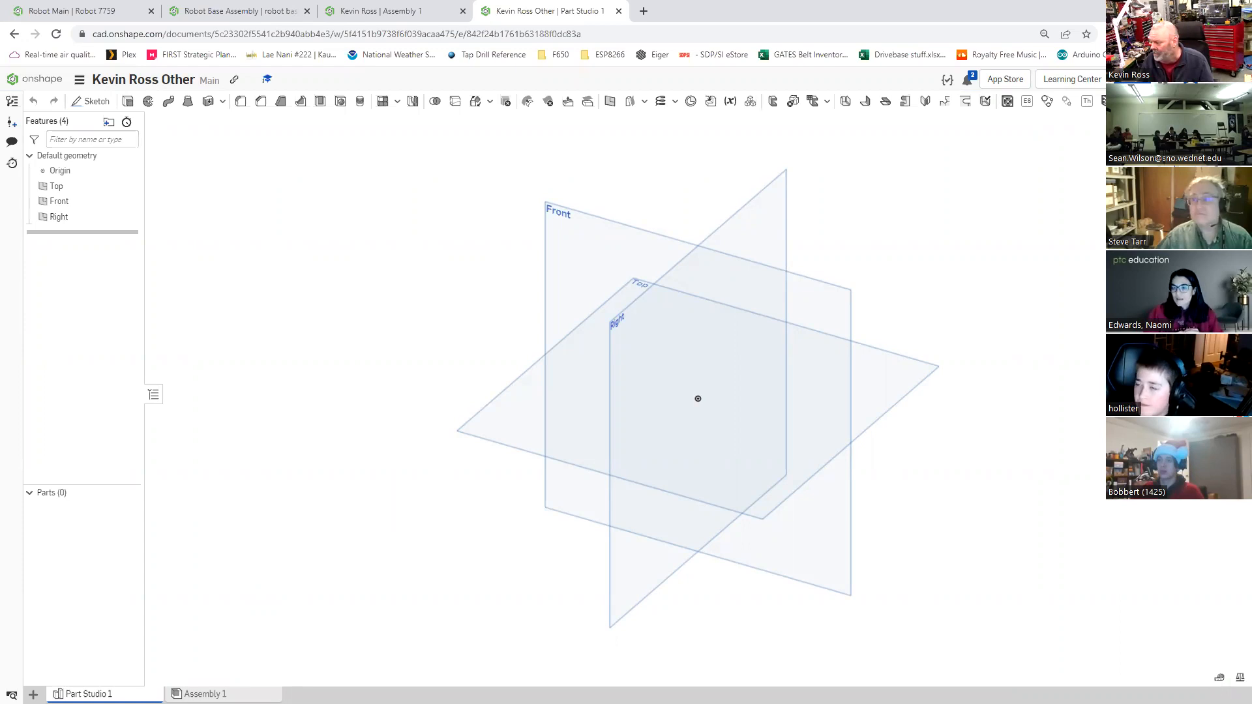
key("alt+c")
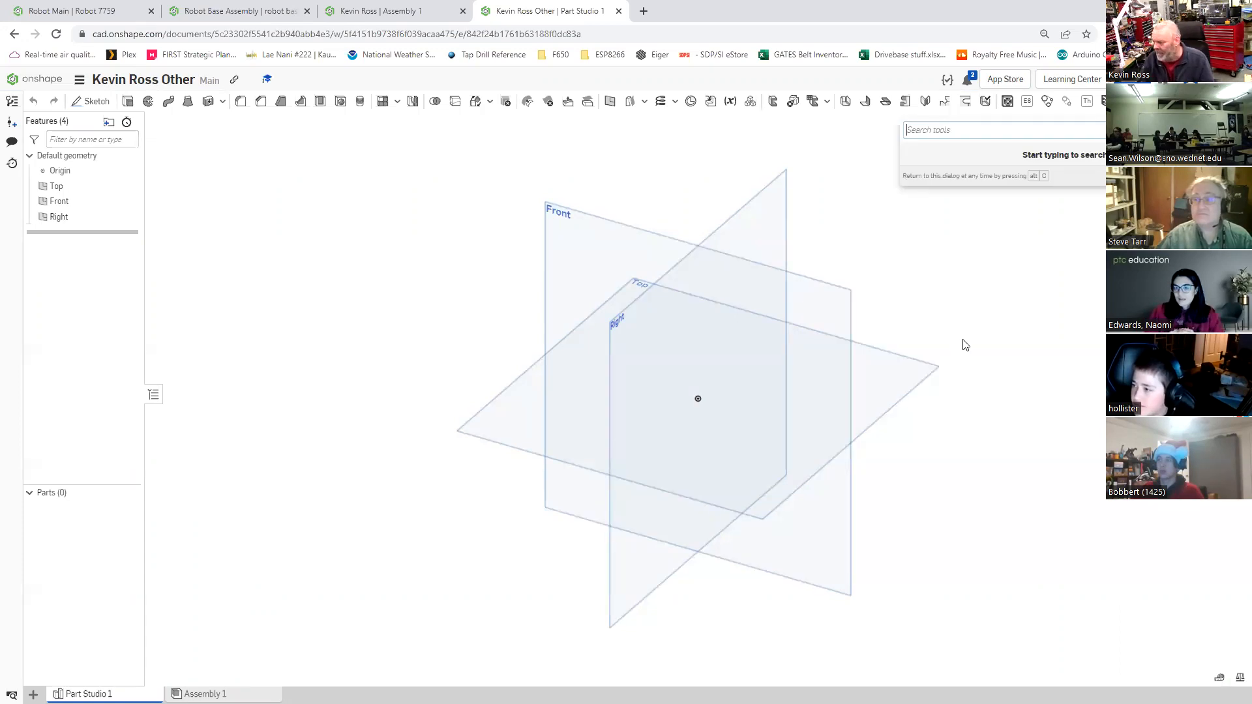
type("m")
type("ak")
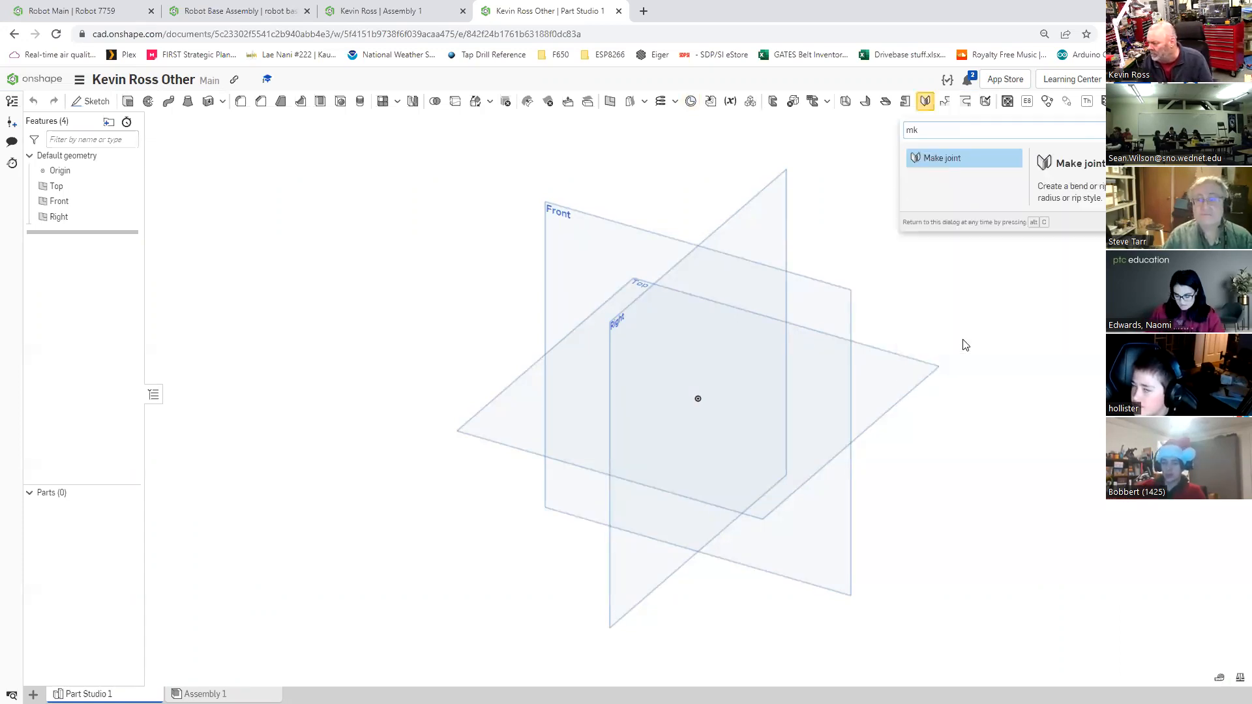
key("BackSpace")
key("BackSpace")
key("BackSpace")
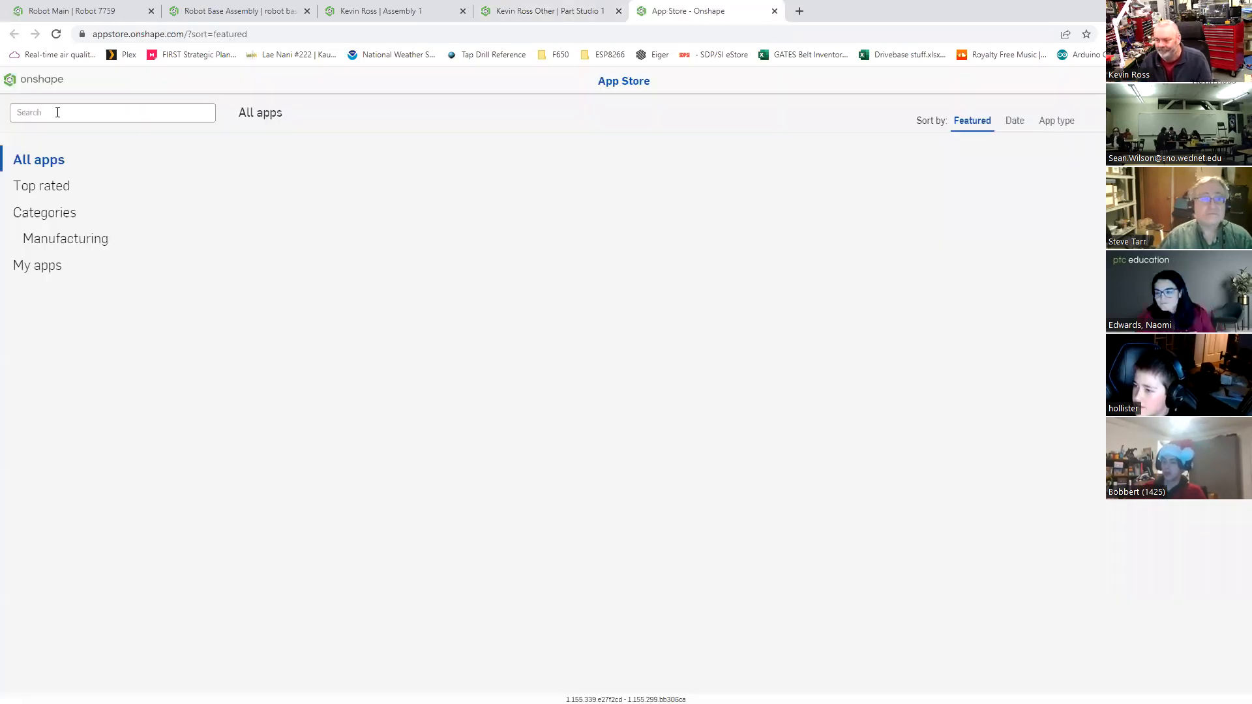
Step: Search the Onshape App Store for "mkderiver"
left_click(57, 112)
type("mk")
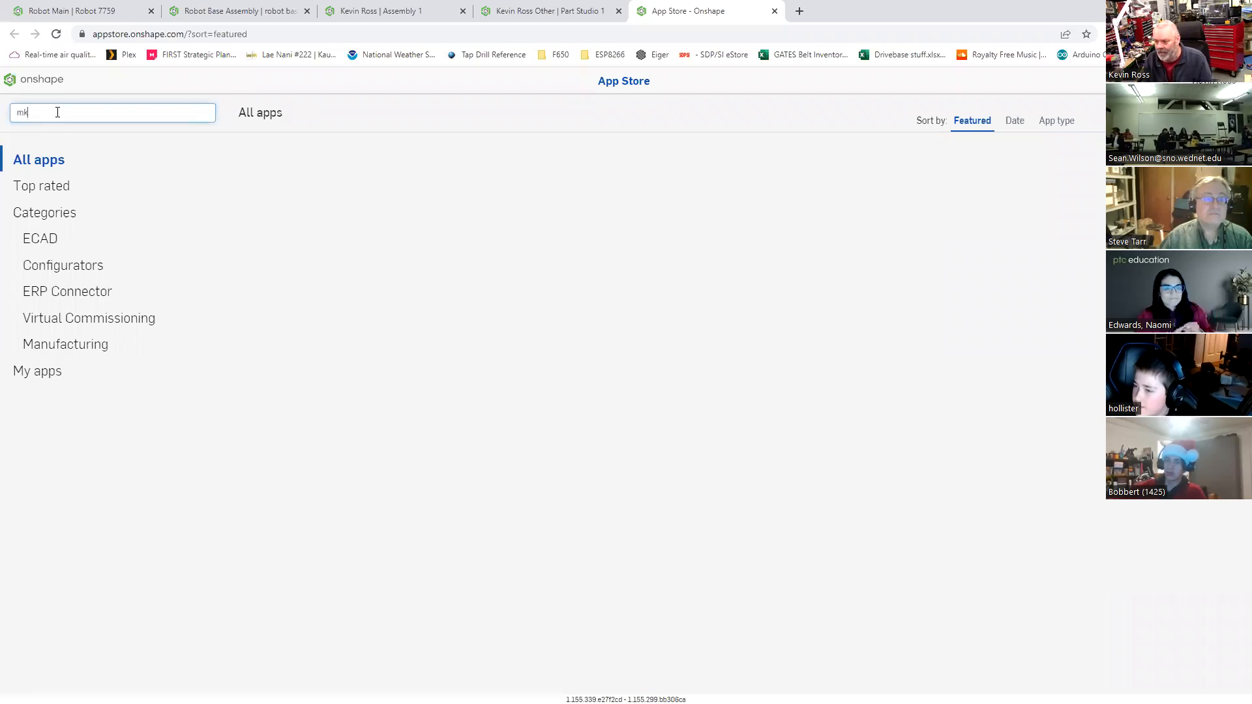
type("deriver")
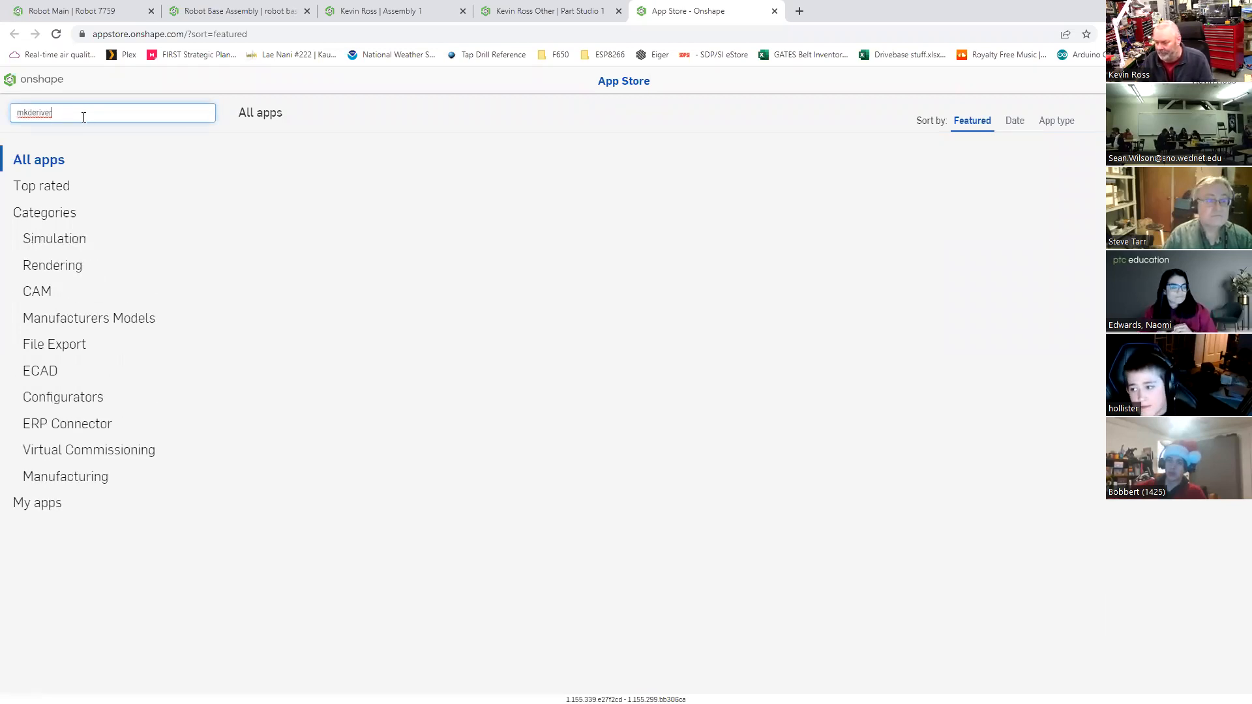
key("Return")
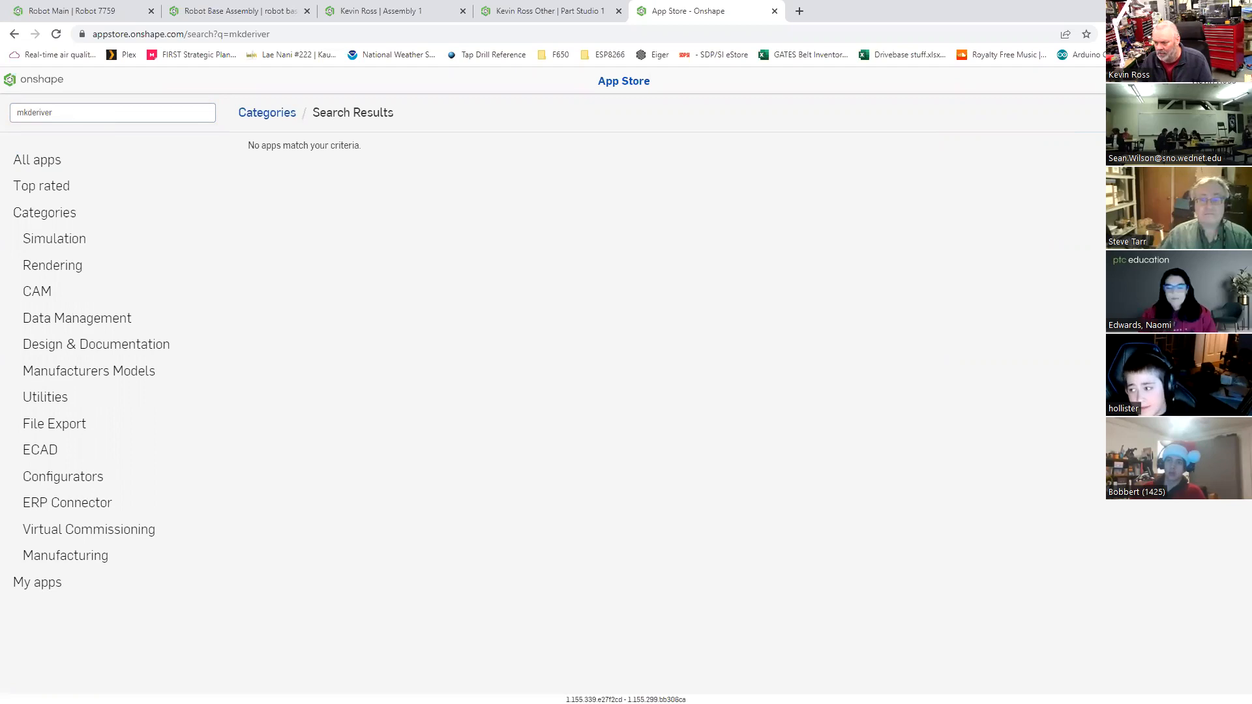
Step: Search the App Store for "mkcad" and view the MKCad Library app's description page
key("BackSpace")
key("BackSpace")
key("BackSpace")
key("BackSpace")
key("BackSpace")
key("BackSpace")
key("BackSpace")
type("cad")
key("Return")
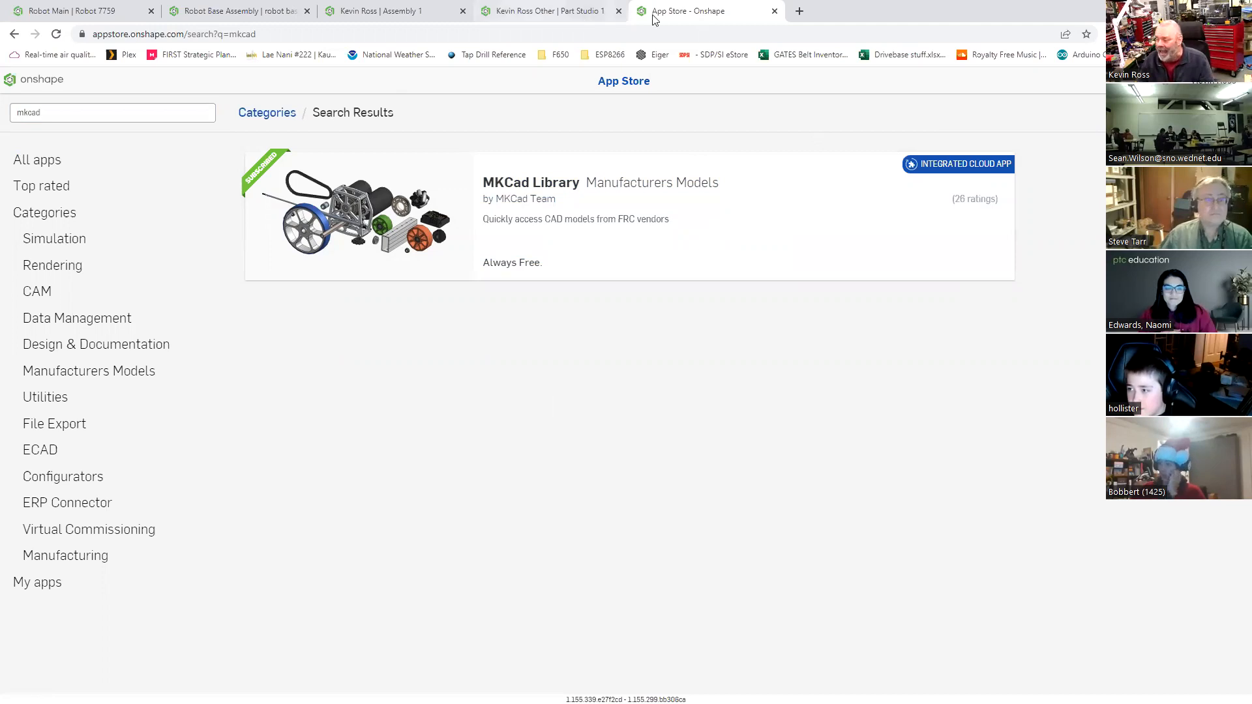
left_click(30, 160)
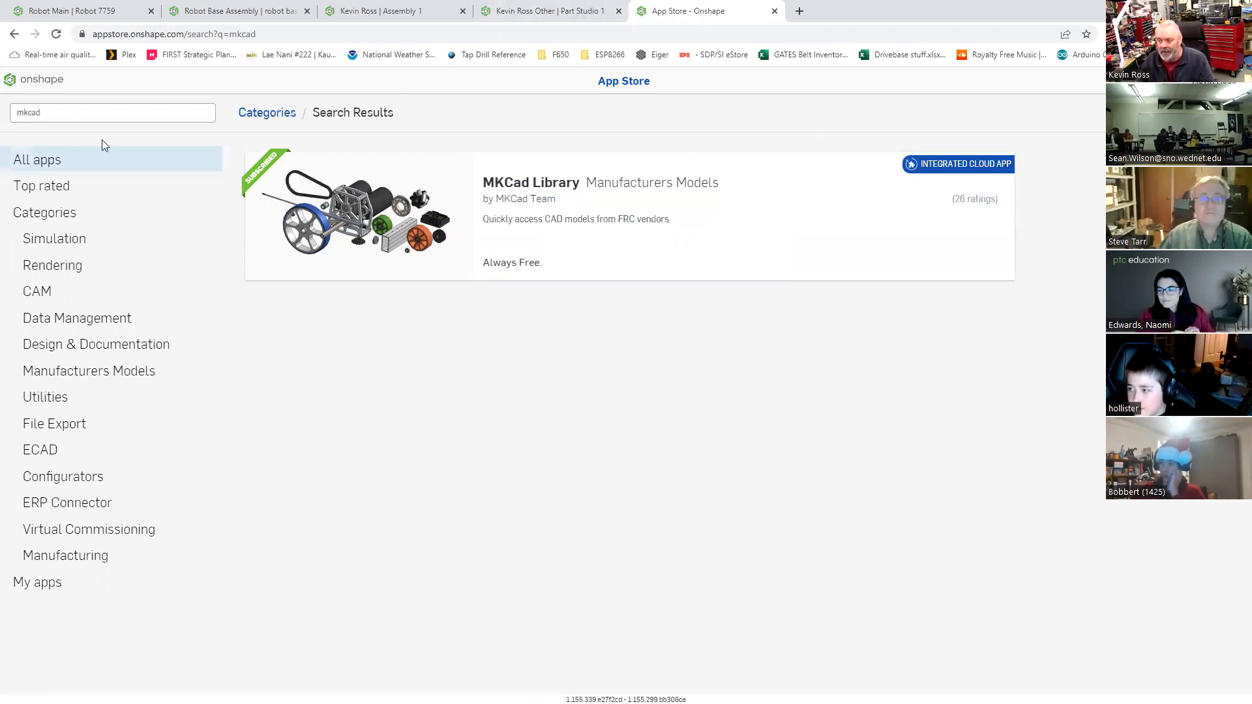
left_click(207, 476)
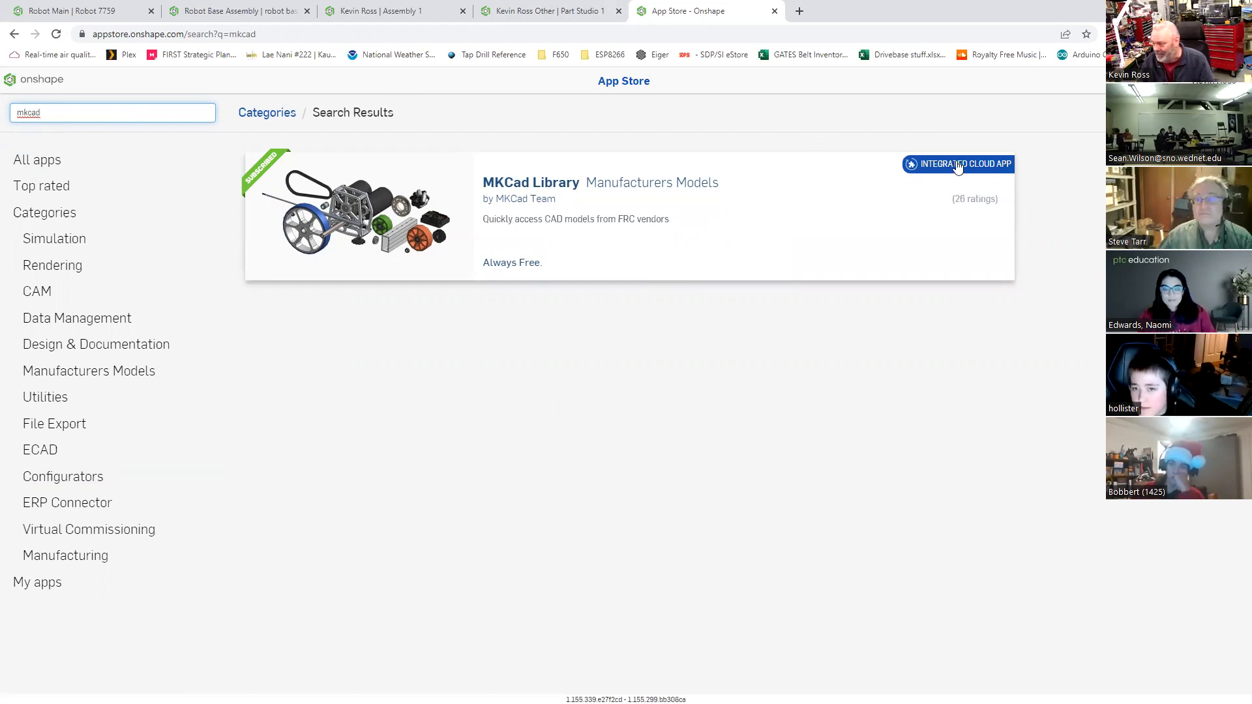
left_click(671, 198)
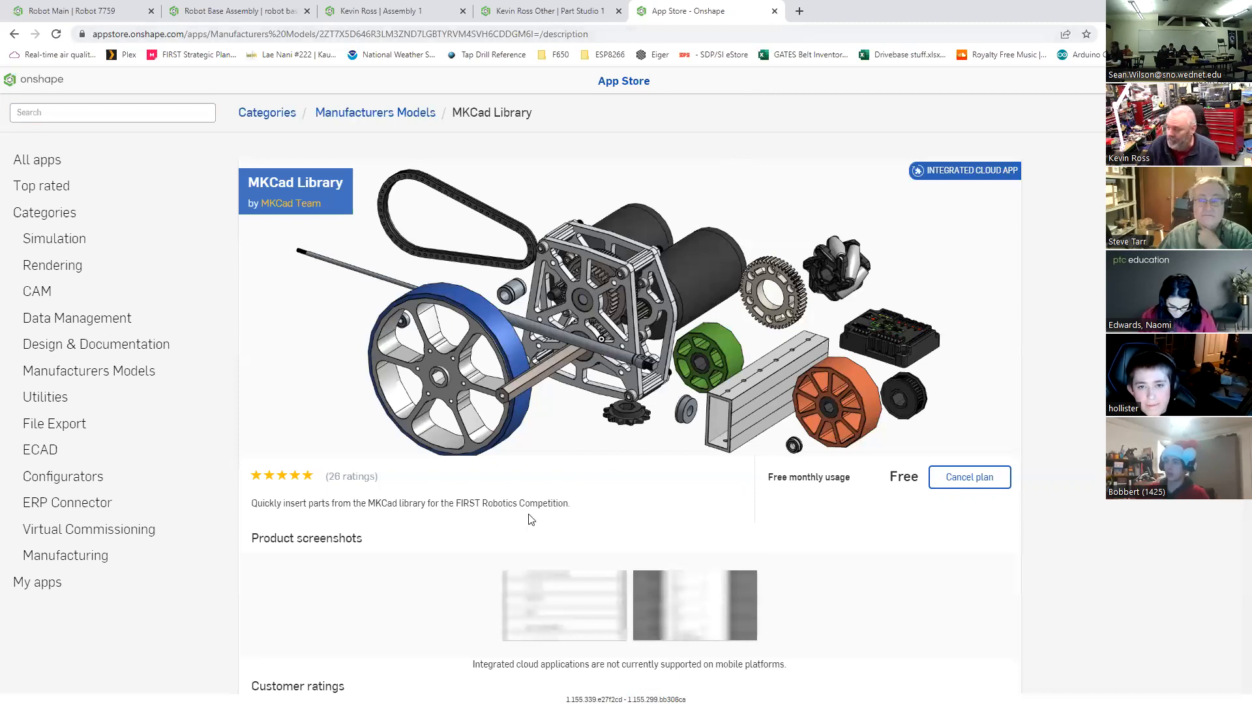
Step: Close the App Store and expand the KOP Chassis (Configurable) category of the MKCad library in Assembly 1
key("ctrl+w")
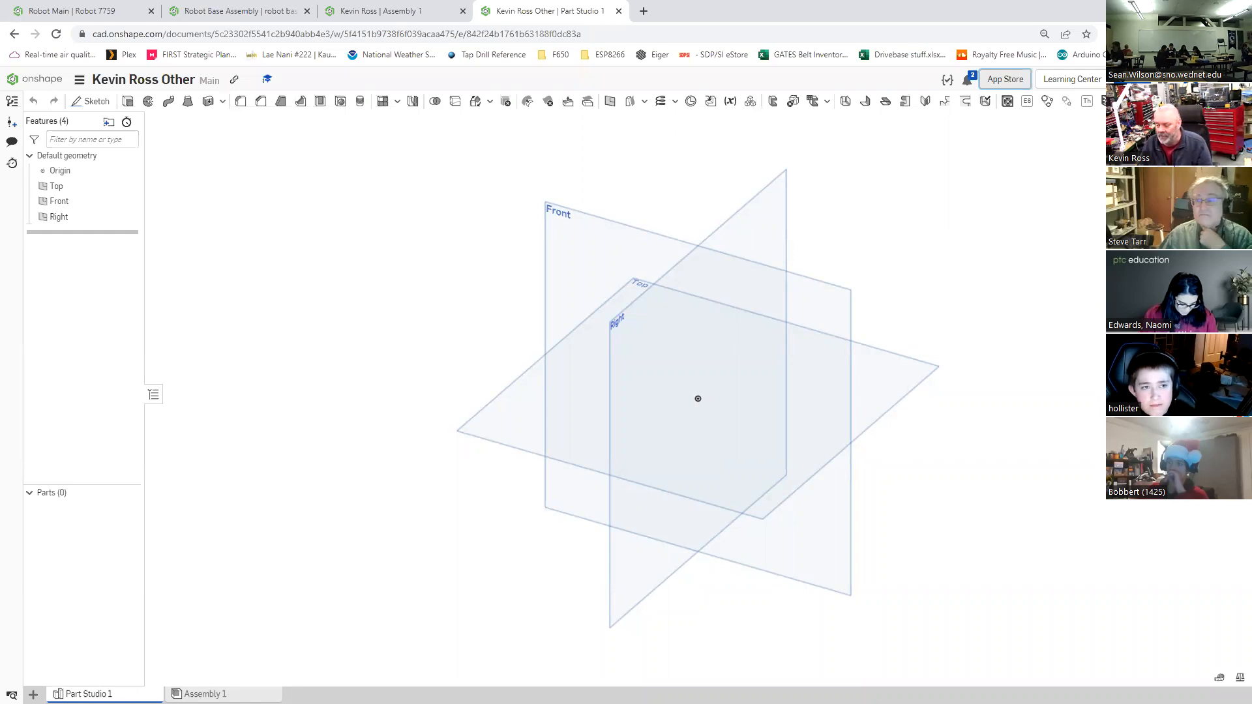
left_click(205, 694)
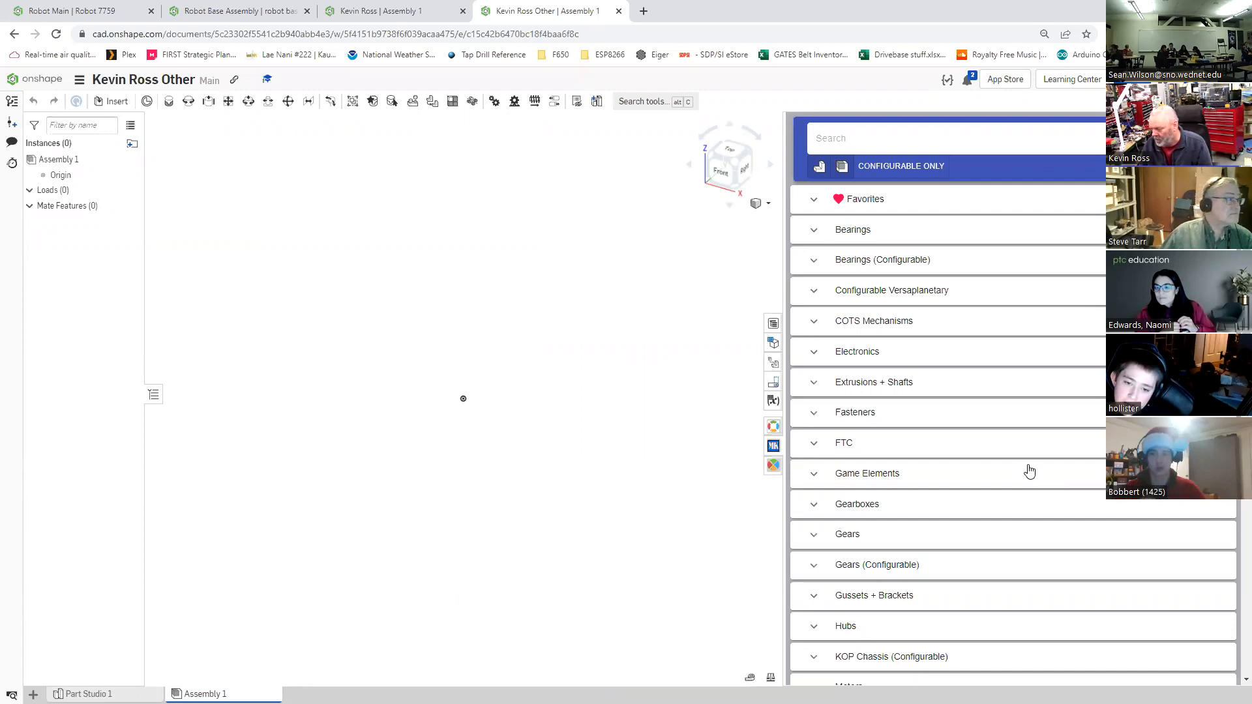
scroll(1027, 470, "down", 1)
scroll(818, 410, "down", 4)
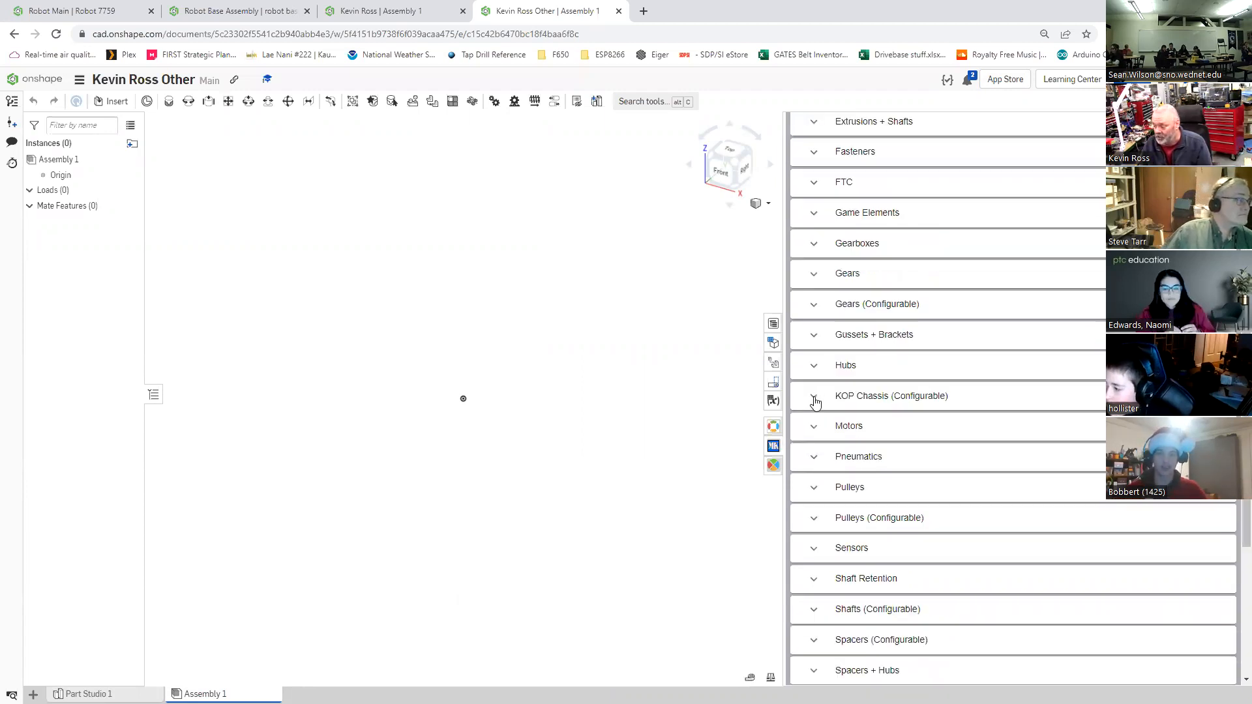
left_click(815, 399)
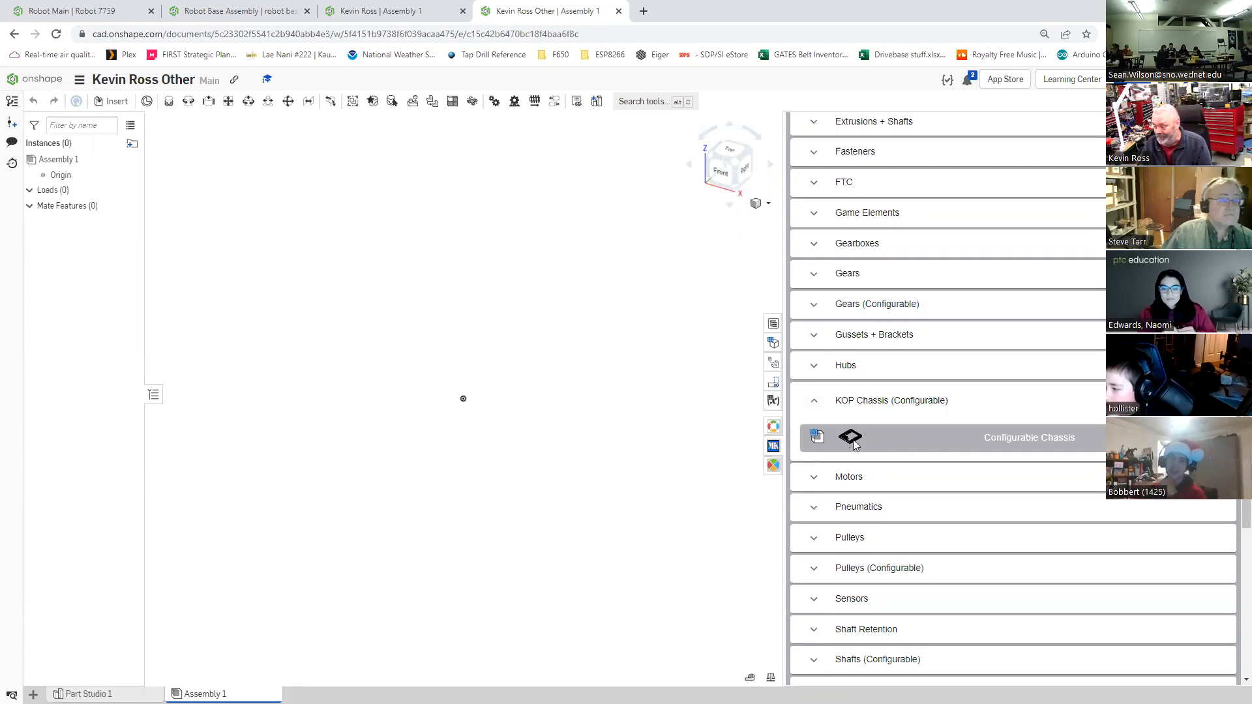
Step: Insert the Configurable Chassis with plate lengths 32 and 27, Falcon motors, the battery mount, a gearbox and wheels included
left_click(853, 442)
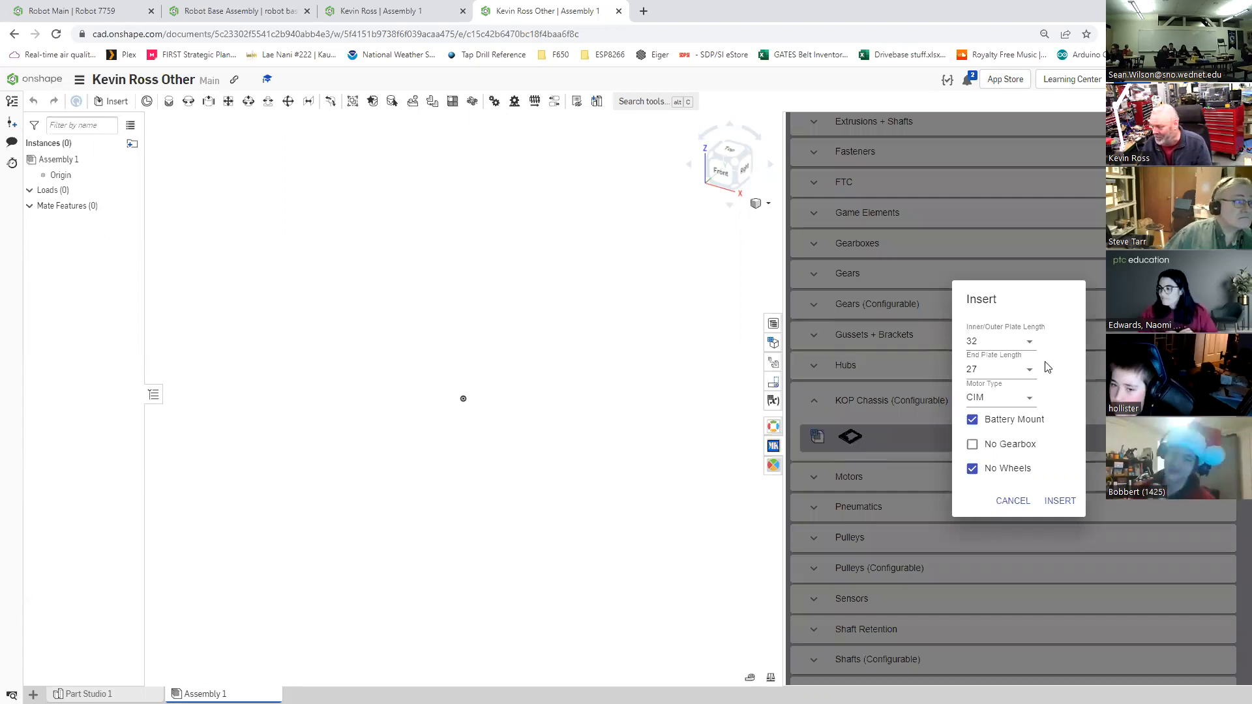
left_click(1030, 400)
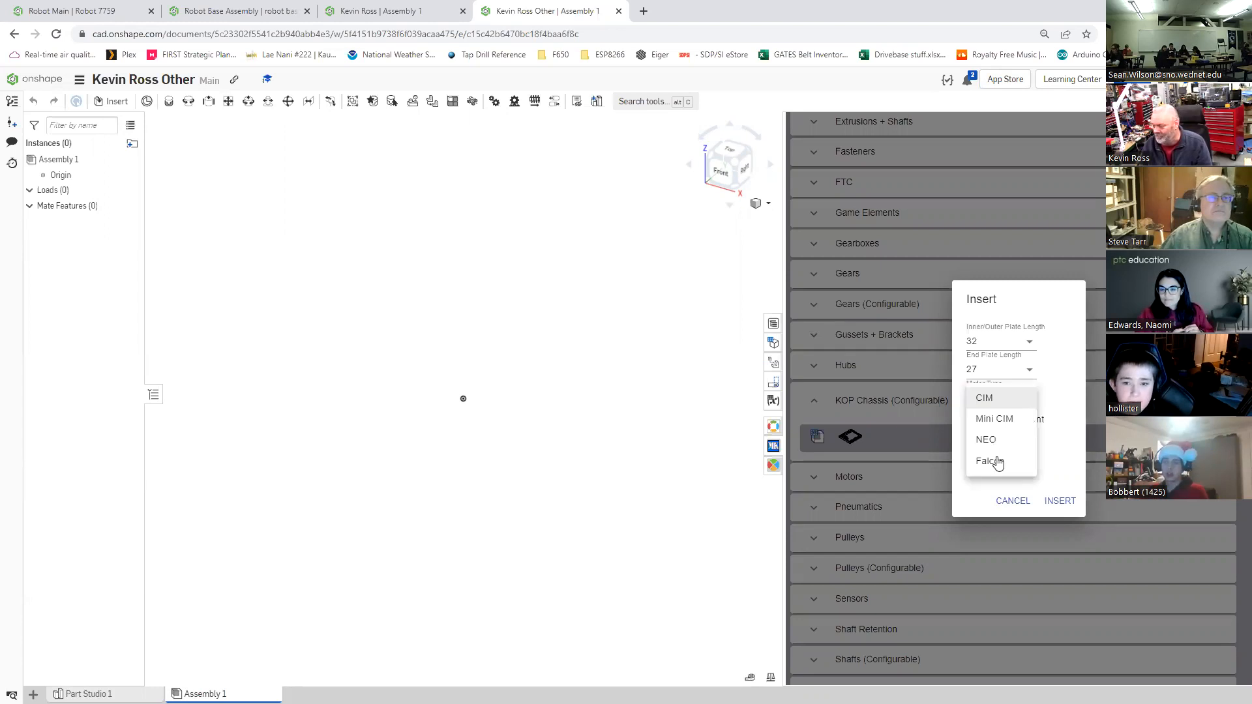
left_click(663, 572)
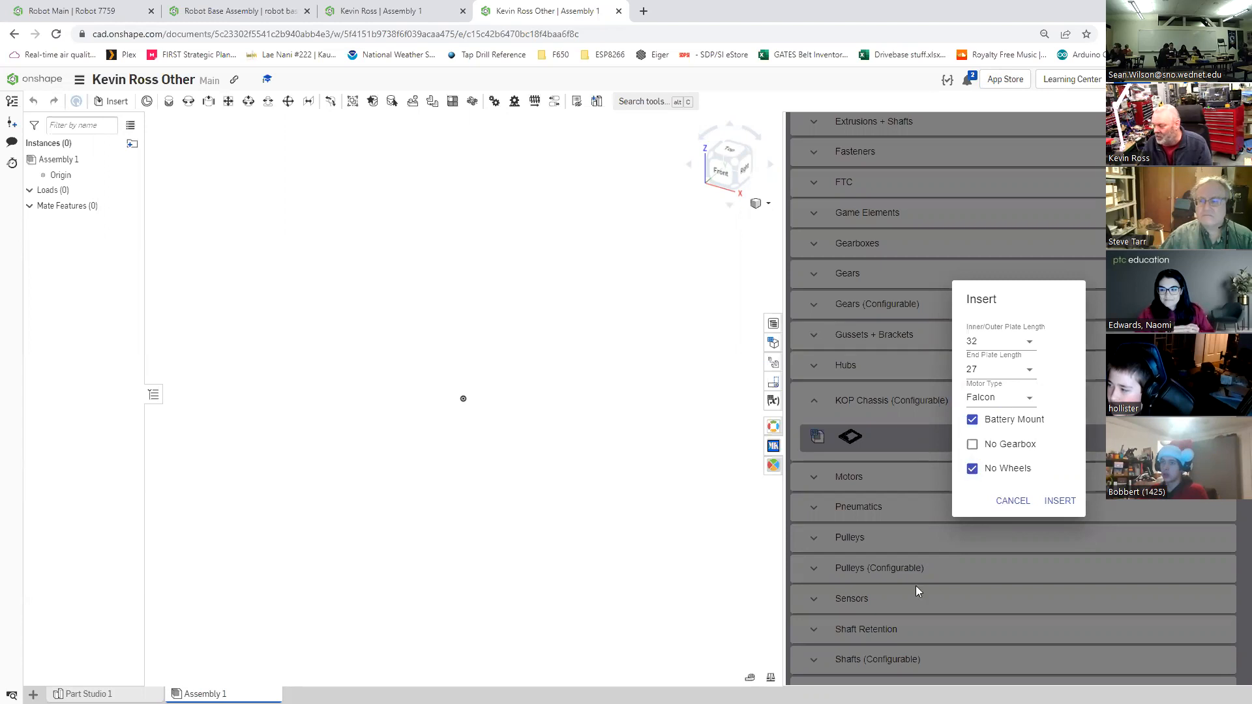
left_click(974, 474)
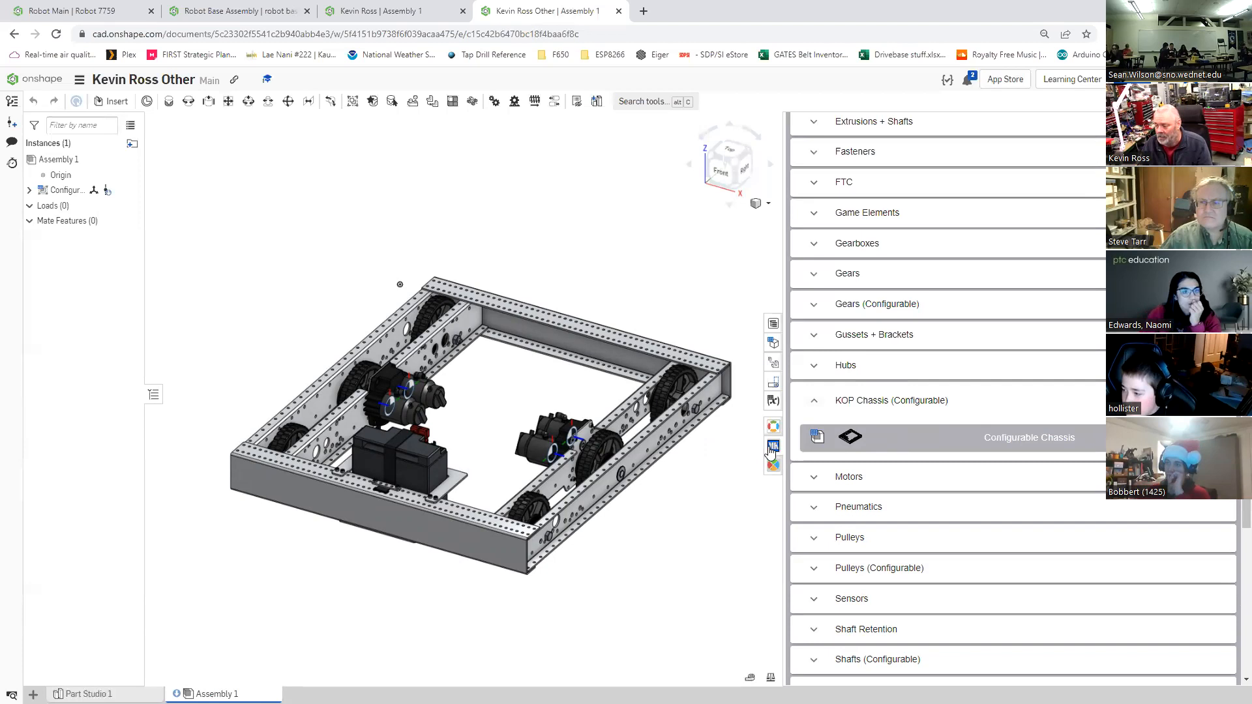
Step: Inspect the inserted chassis from another angle and browse the Electronics category of the MKCad library
right_click_drag(820, 552, 767, 533)
right_click_drag(782, 590, 824, 260)
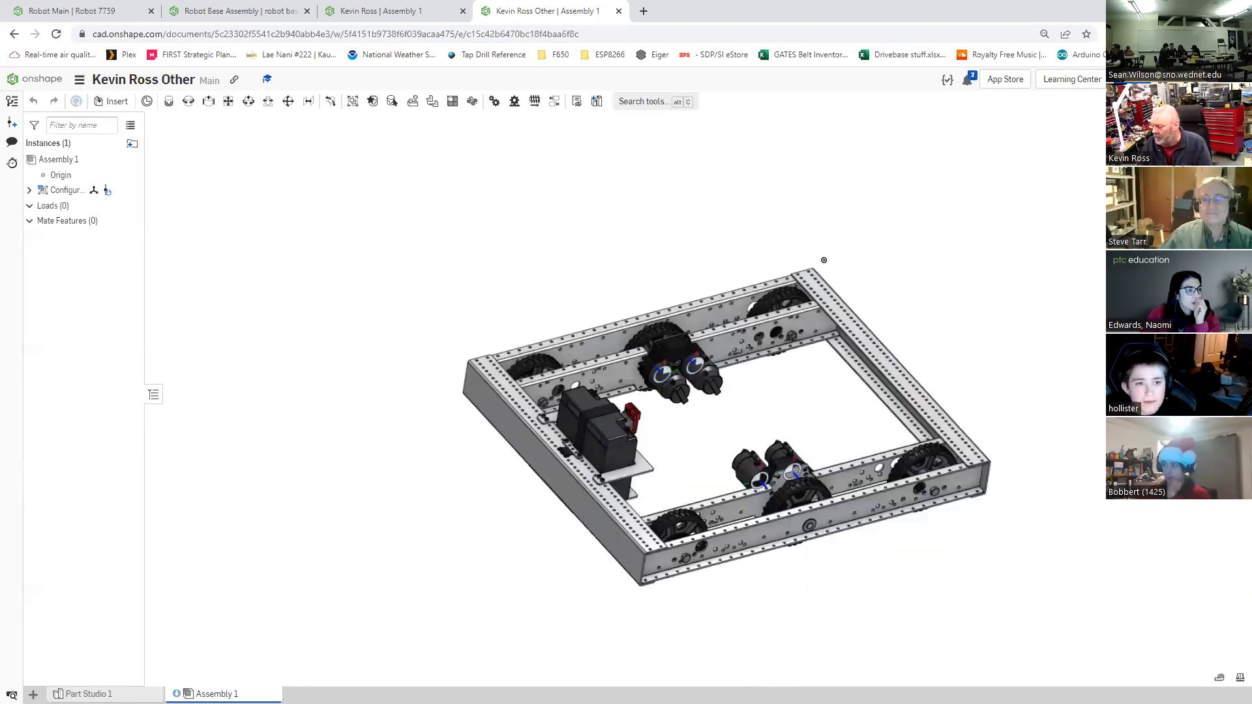
middle_click_drag(824, 261, 651, 228)
left_click(1243, 445)
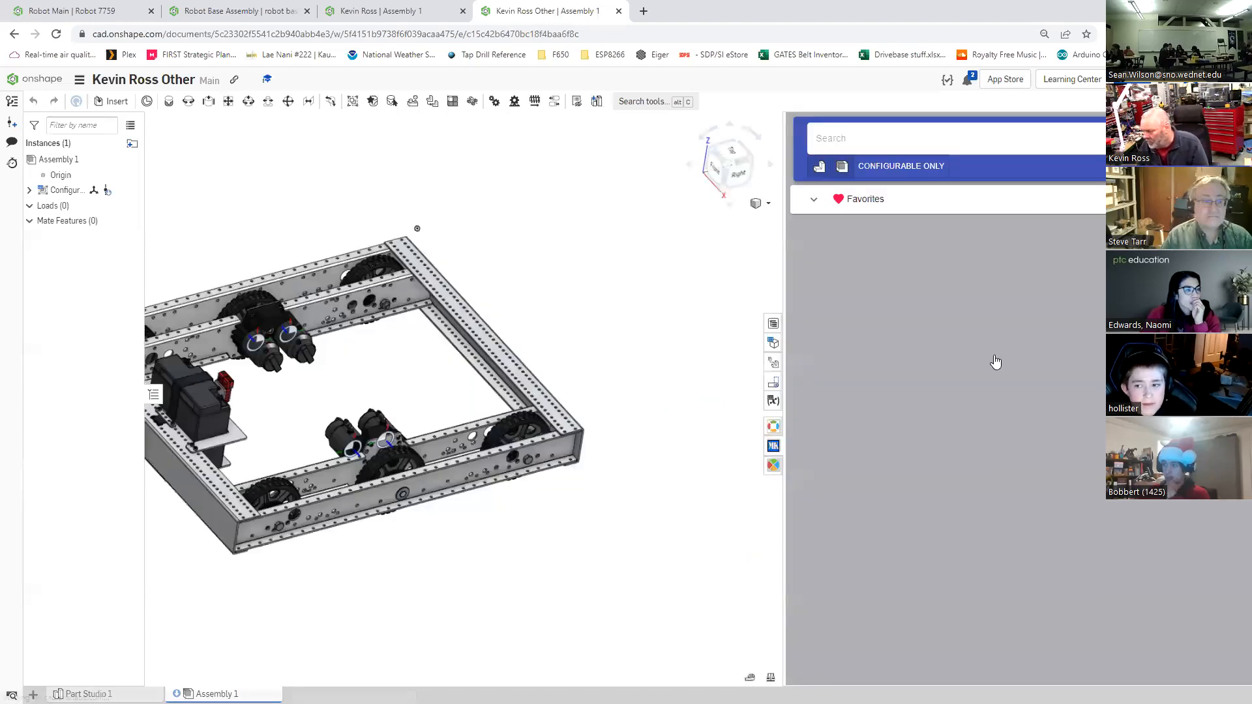
left_click(817, 324)
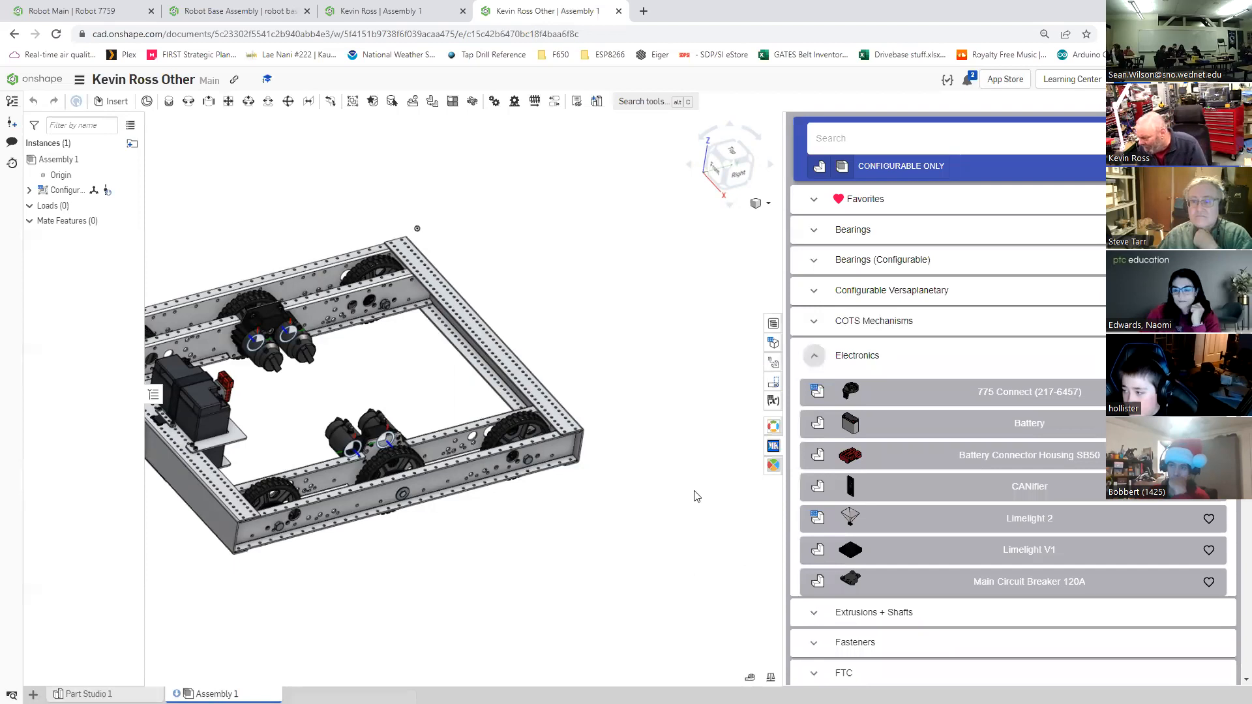
scroll(697, 496, "down", 2)
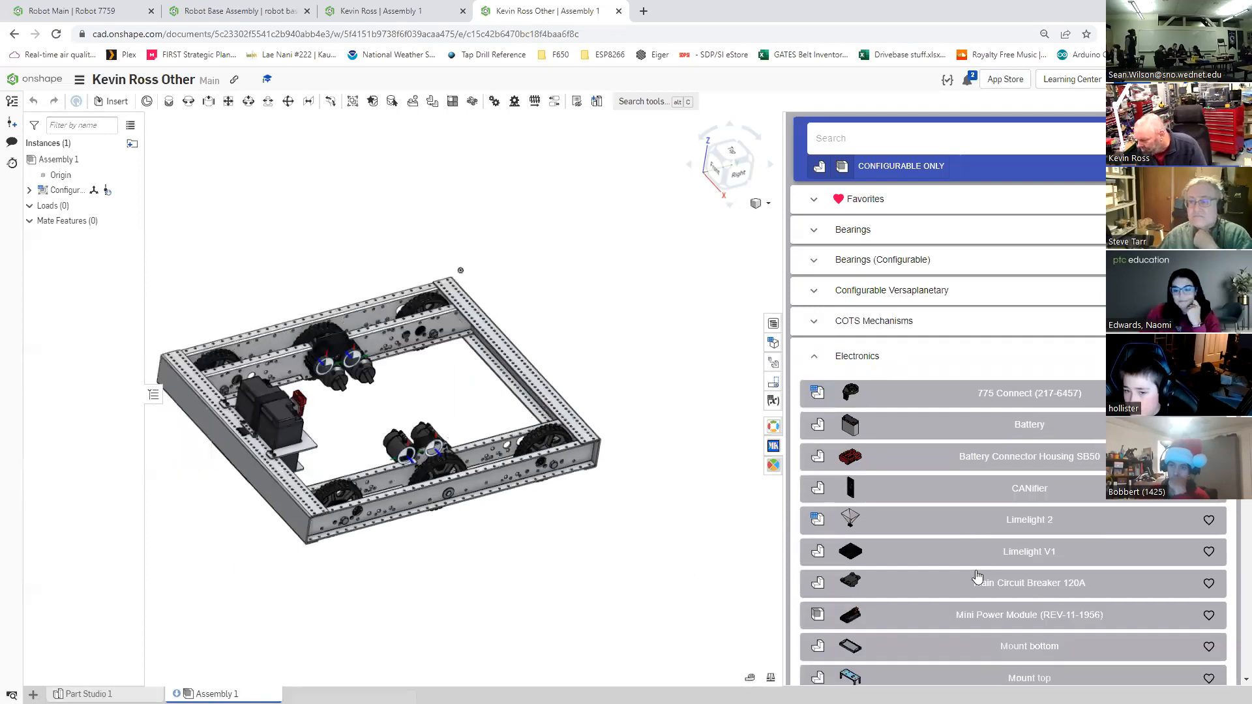
Step: Look through the rest of the Electronics parts in the MKCad library, down to the motor controllers
scroll(972, 579, "down", 3)
scroll(972, 580, "down", 3)
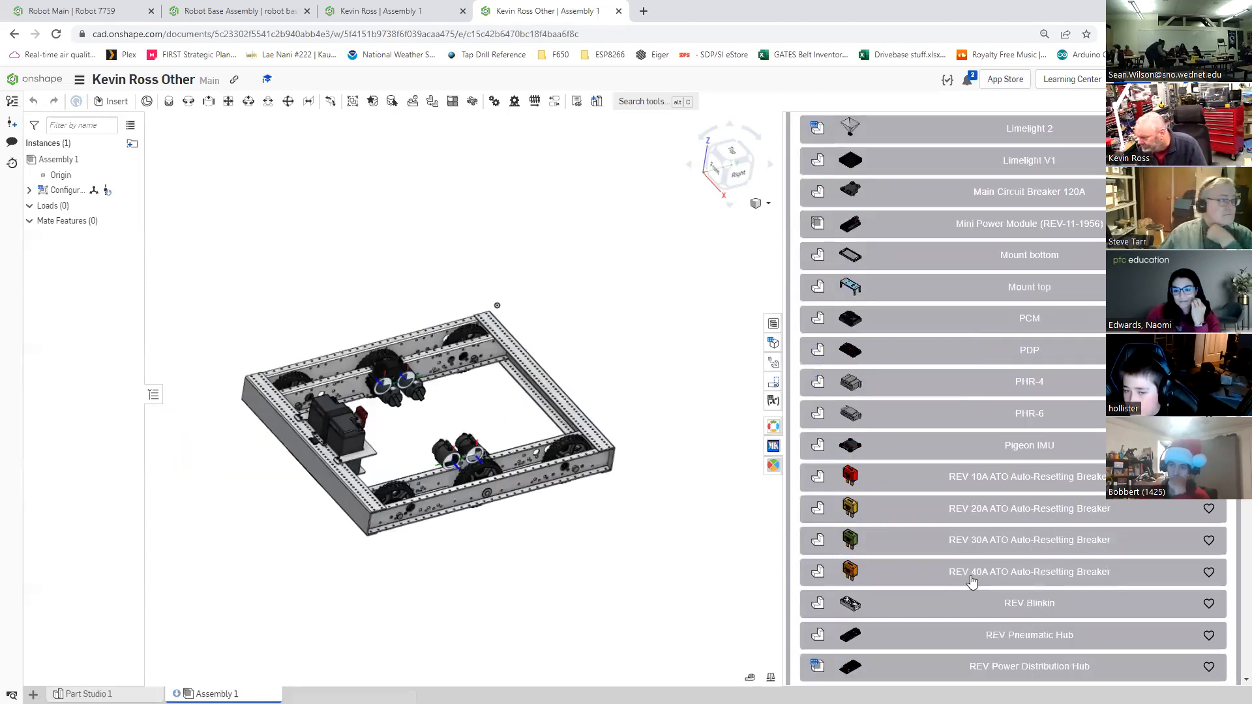
scroll(976, 578, "down", 5)
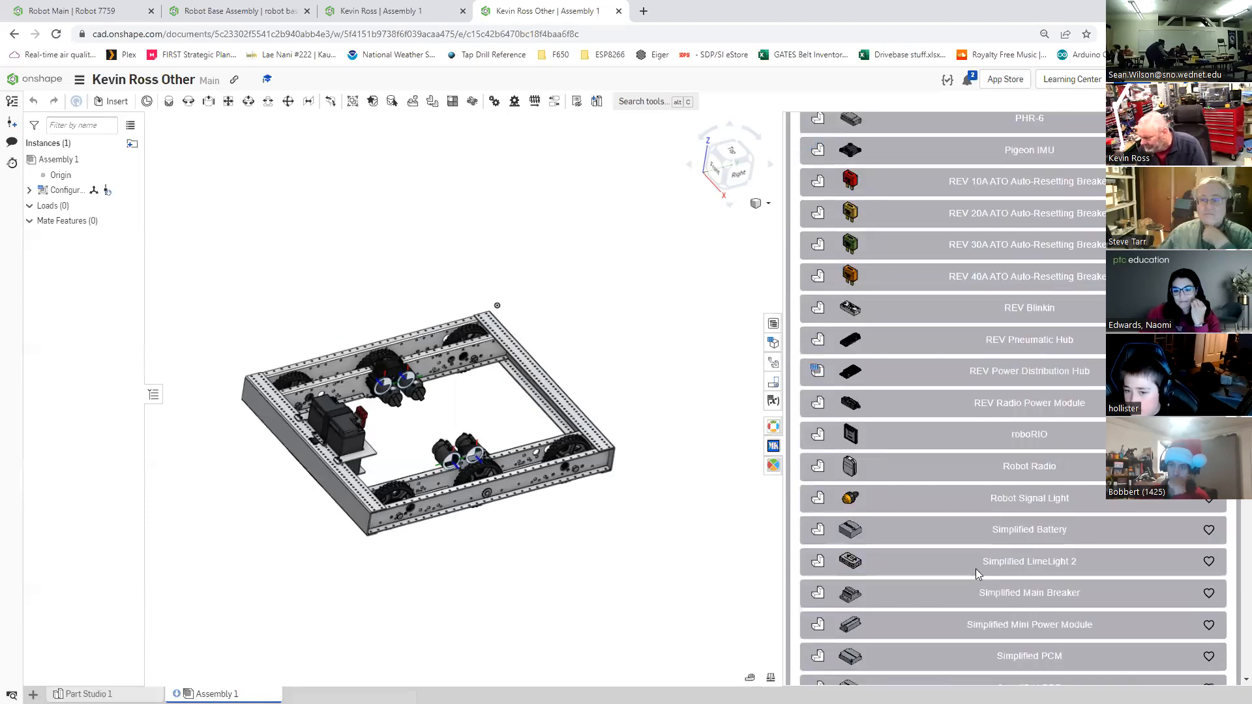
scroll(976, 569, "down", 5)
scroll(977, 572, "down", 3)
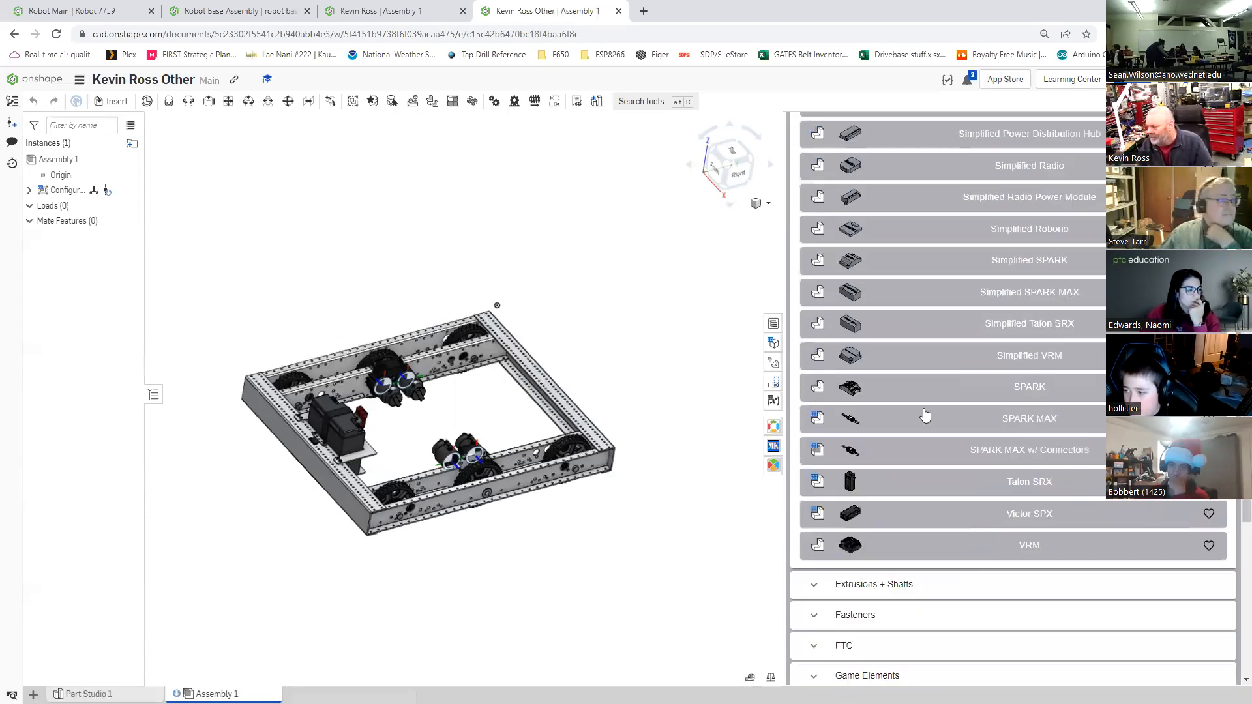
Step: Search the MKCad library for "RoboRio" and insert the roboRIO part into Assembly 1
scroll(922, 413, "up", 10)
scroll(880, 185, "up", 7)
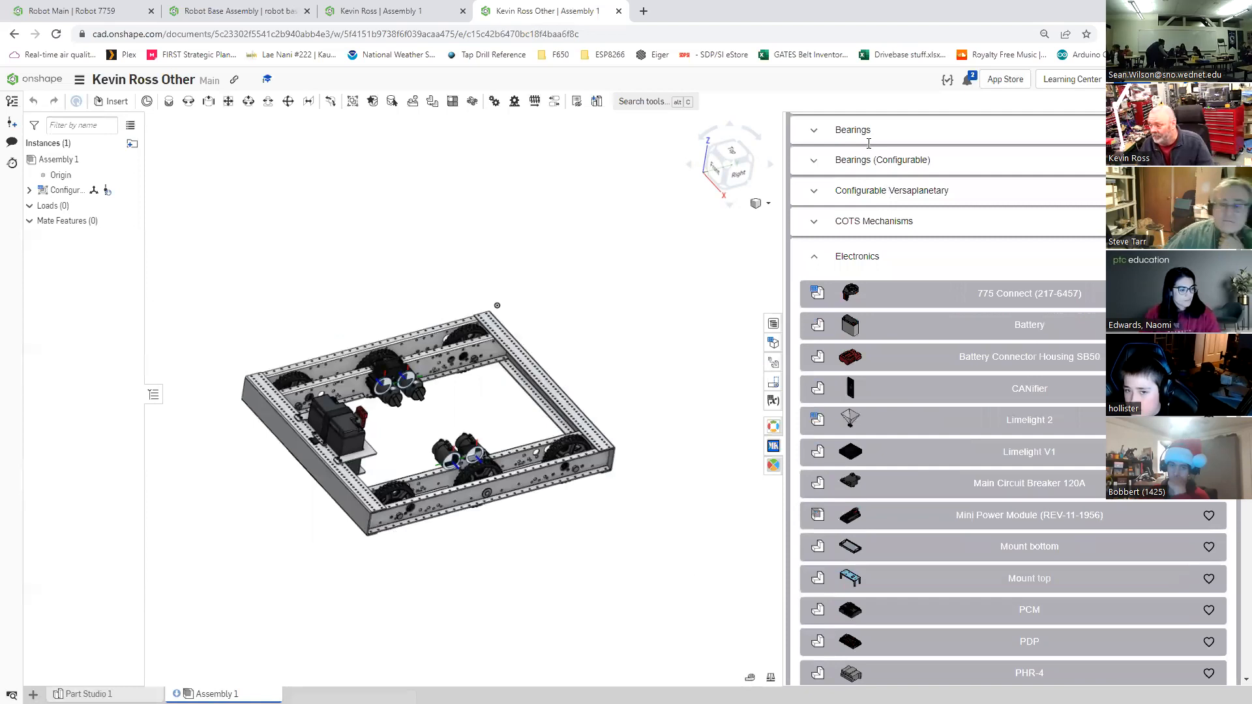
scroll(869, 143, "up", 2)
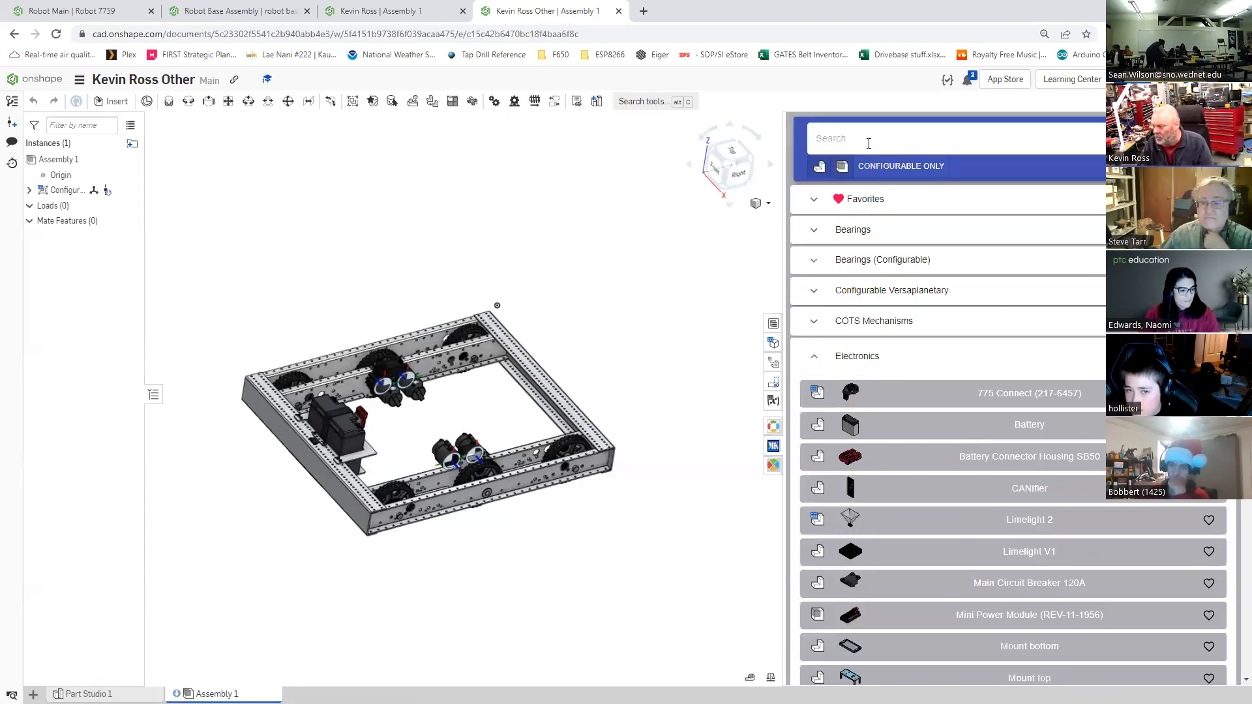
type("RoboRI")
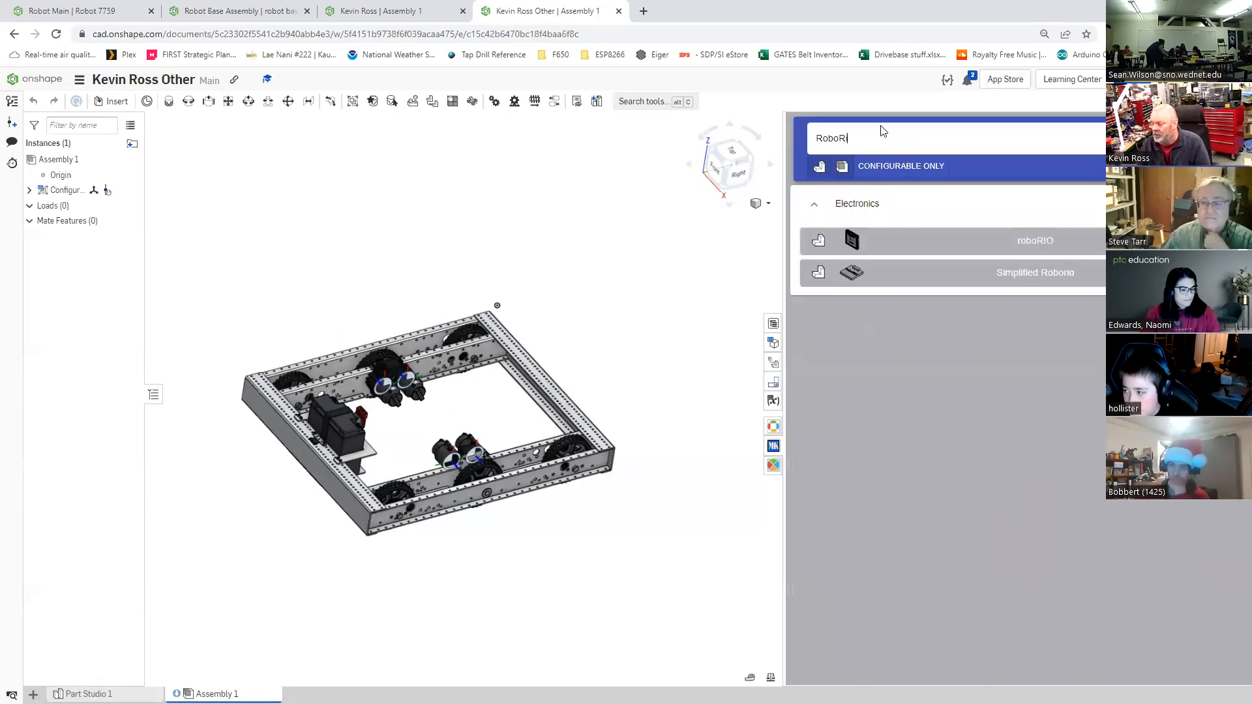
left_click(853, 244)
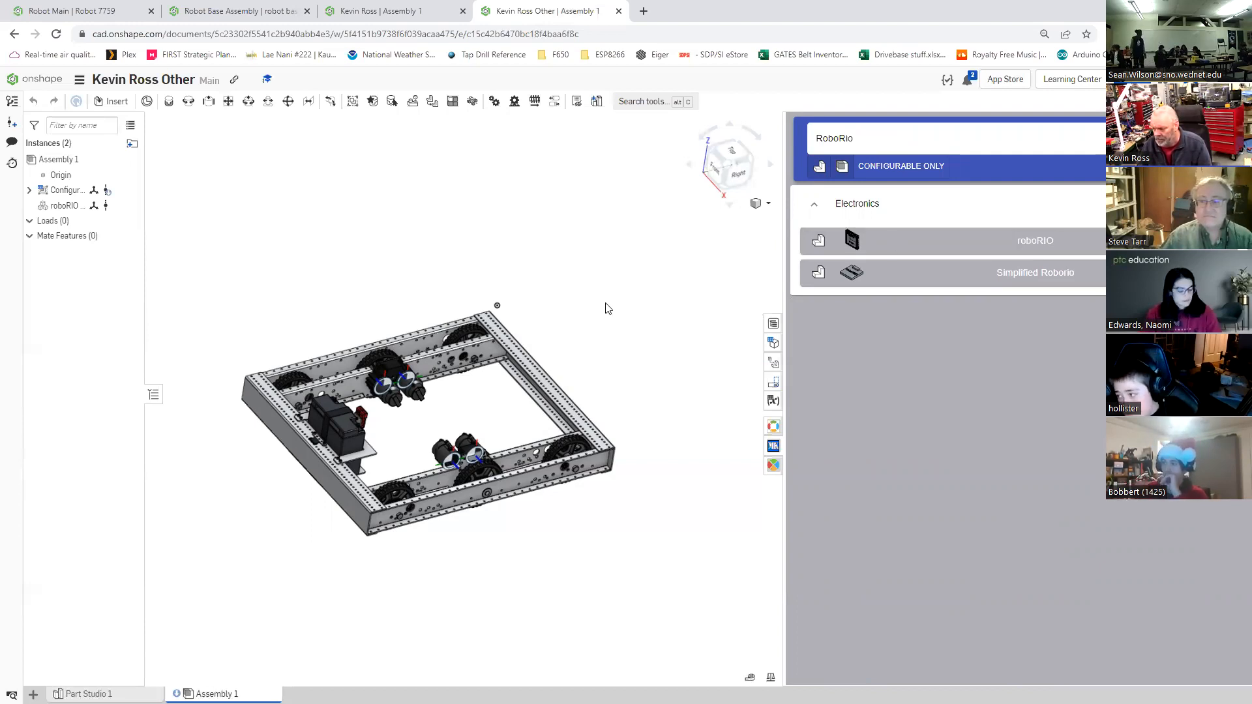
Step: Move the inserted roboRIO over to the chassis, beside the end plate opposite the battery
right_click_drag(609, 290, 548, 307)
right_click_drag(729, 467, 703, 443)
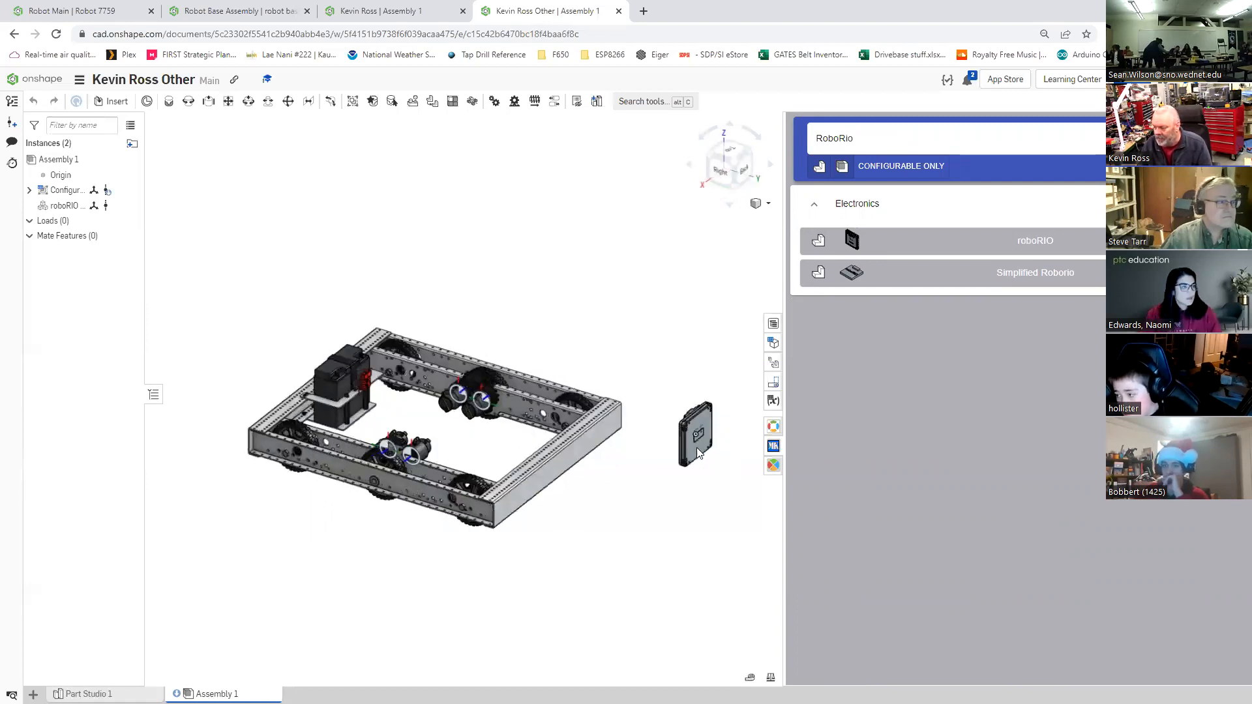
left_click_drag(690, 418, 573, 346)
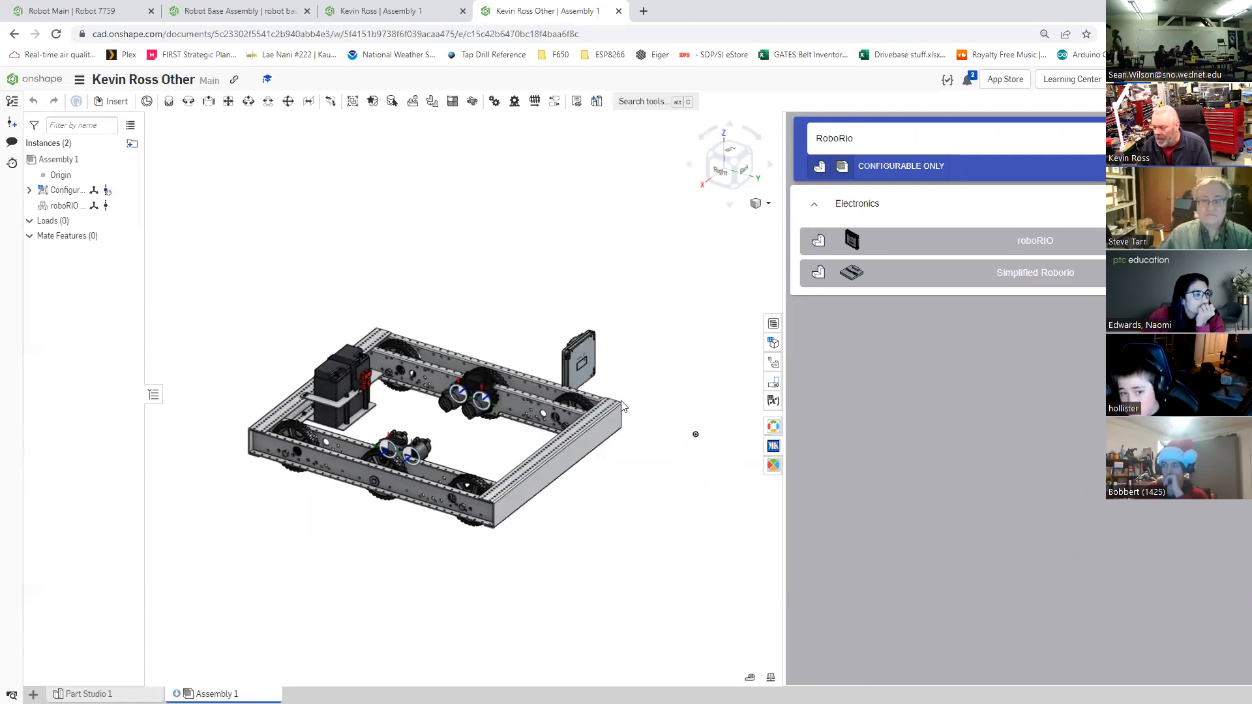
key("ctrl+z")
key("ctrl+z")
right_click_drag(625, 390, 595, 504)
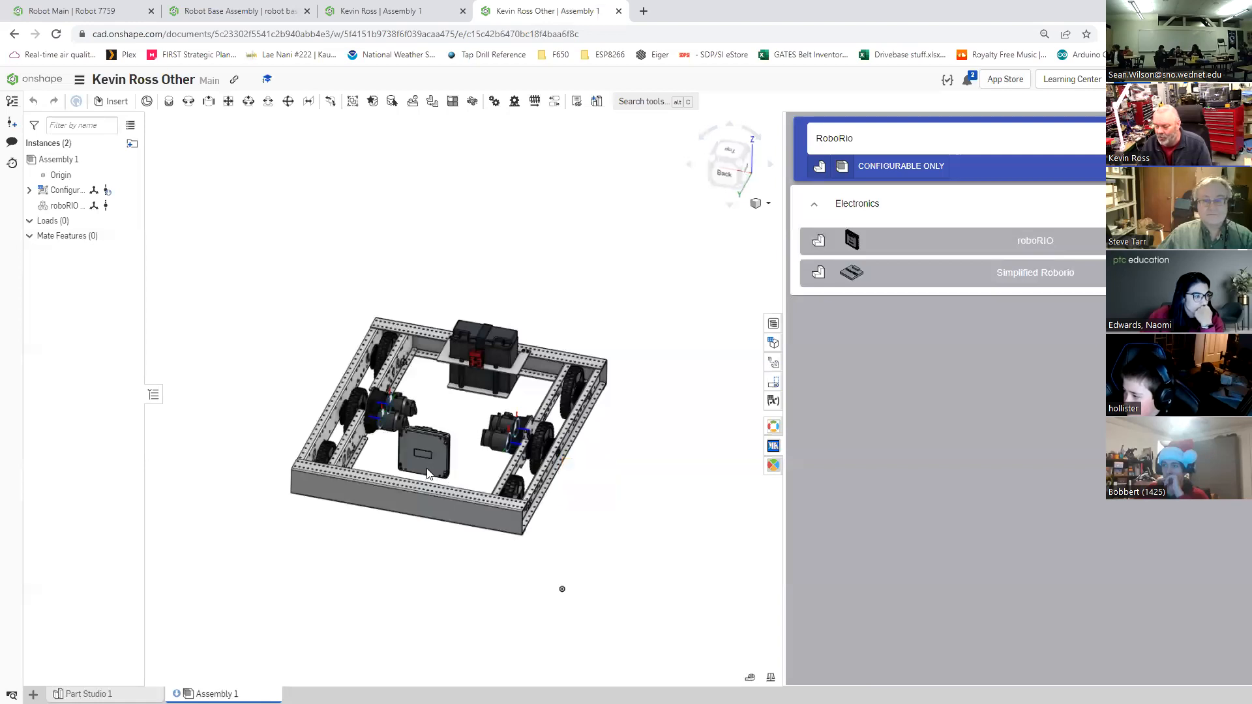
Step: Reposition the roboRIO between the two motor gearboxes, just above the perforated flange of the end plate
left_click(429, 476)
right_click_drag(558, 459, 519, 458)
scroll(505, 467, "up", 5)
right_click_drag(584, 436, 554, 479)
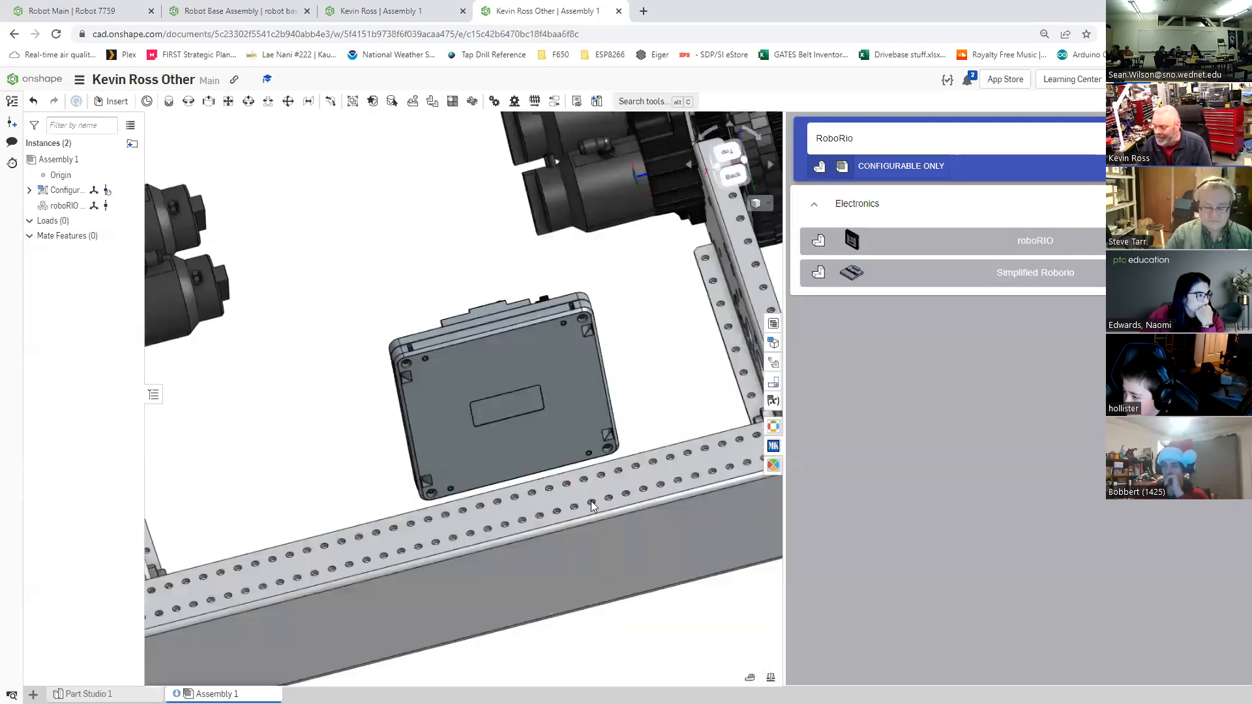
key("shift+7")
right_click_drag(576, 531, 537, 491)
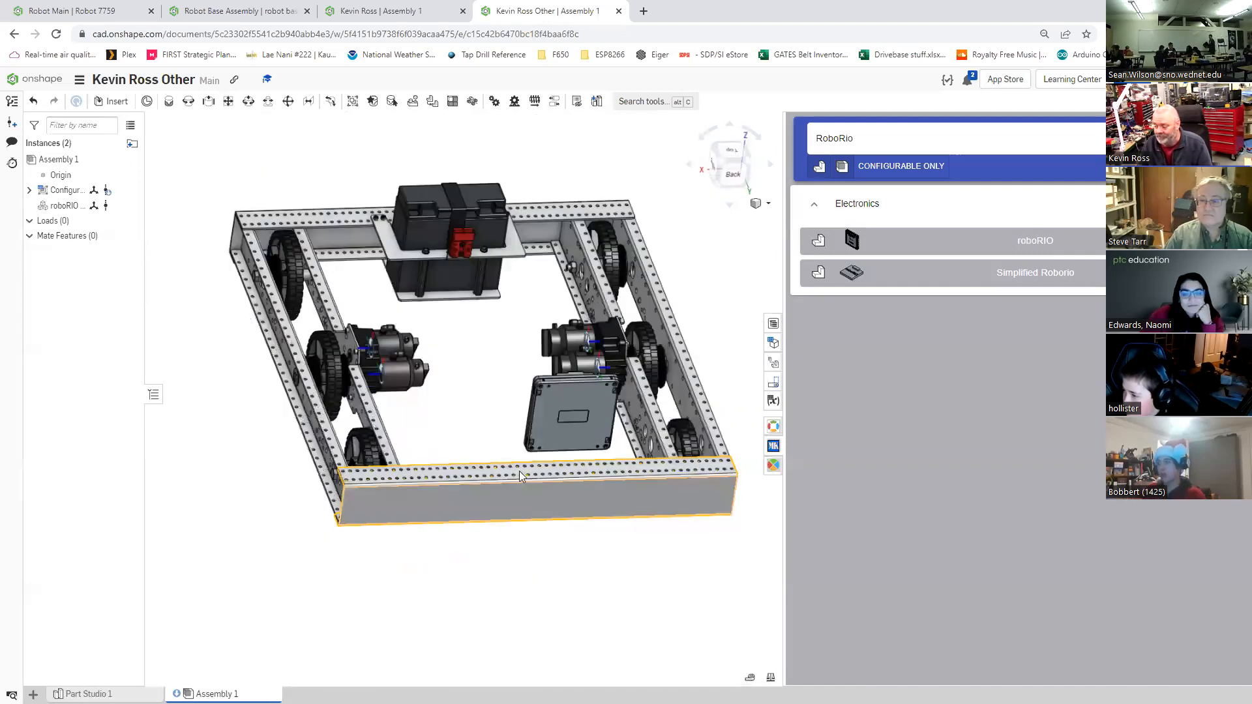
scroll(515, 460, "up", 5)
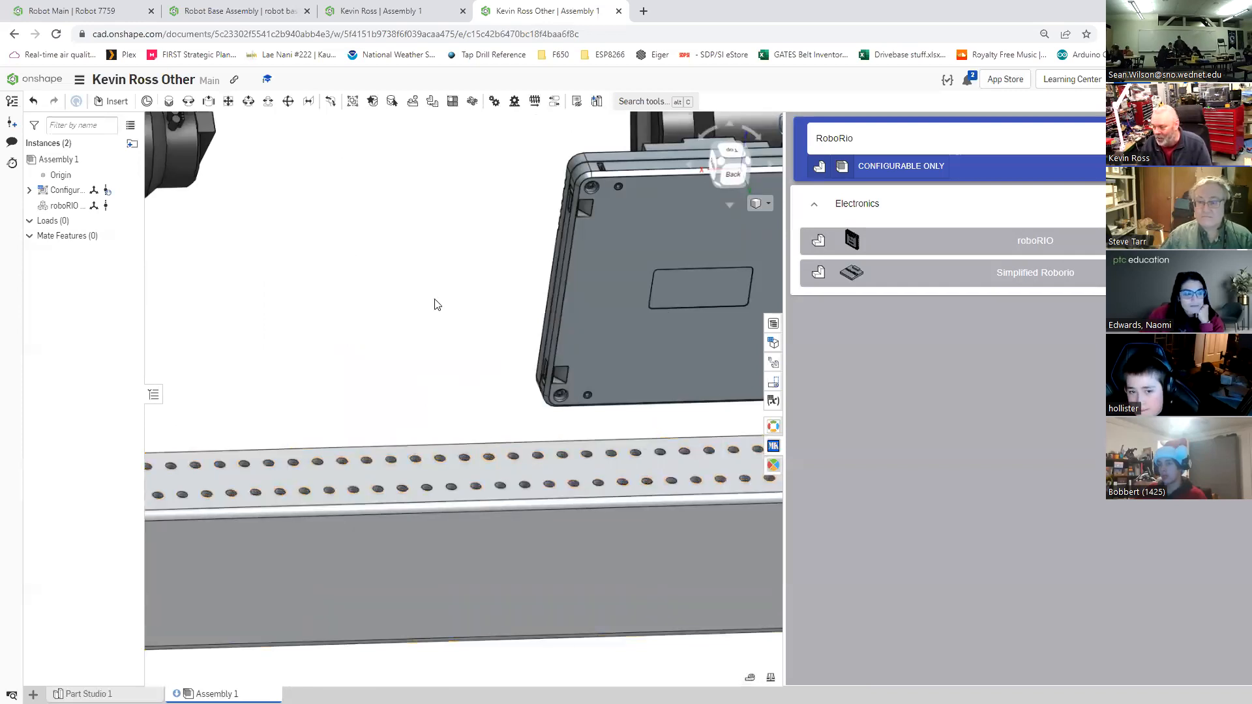
left_click_drag(718, 271, 559, 293)
left_click_drag(555, 182, 495, 154)
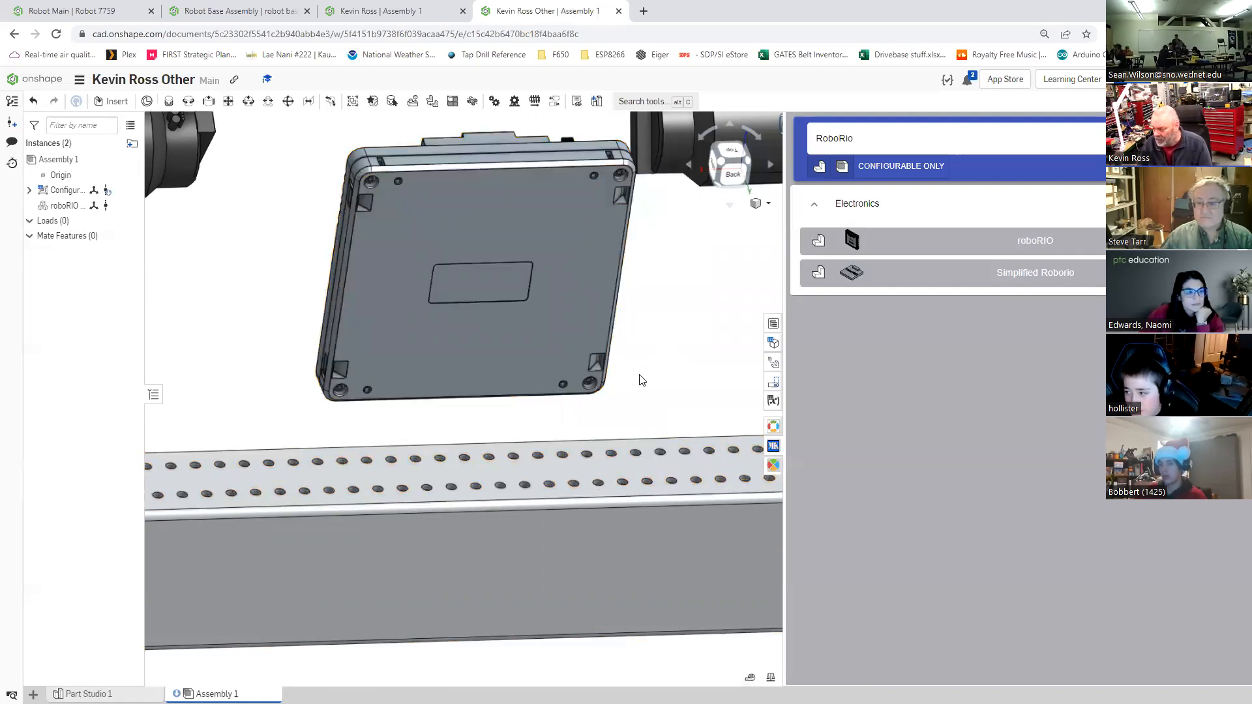
scroll(640, 380, "down", 2)
right_click_drag(619, 379, 572, 227)
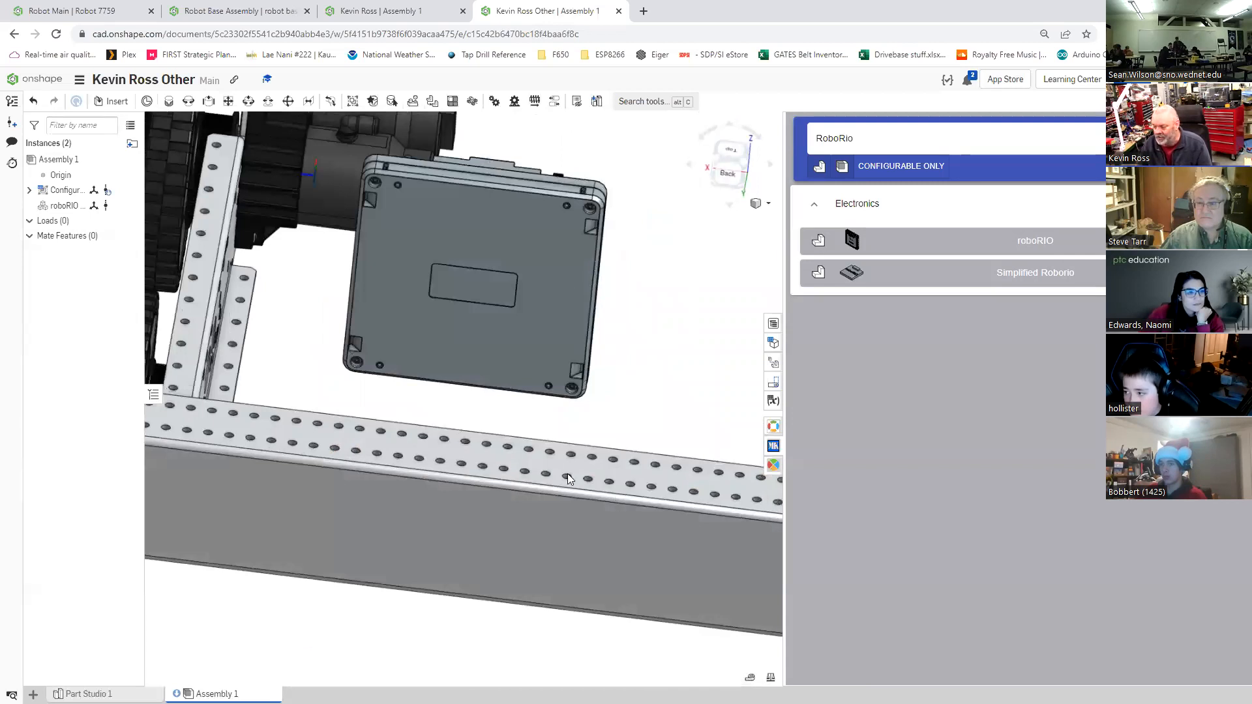
left_click_drag(605, 332, 696, 368)
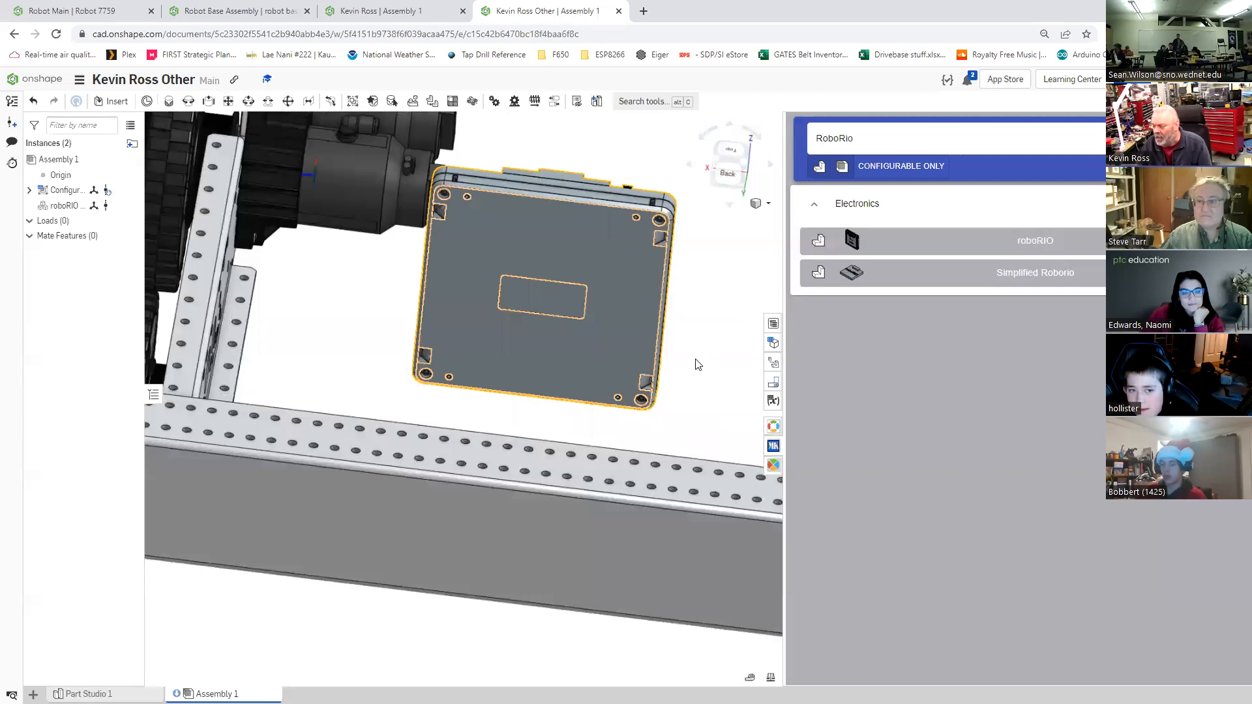
Step: Close the MKCad library and inspect the roboRIO's placement within the whole chassis
scroll(501, 417, "down", 4)
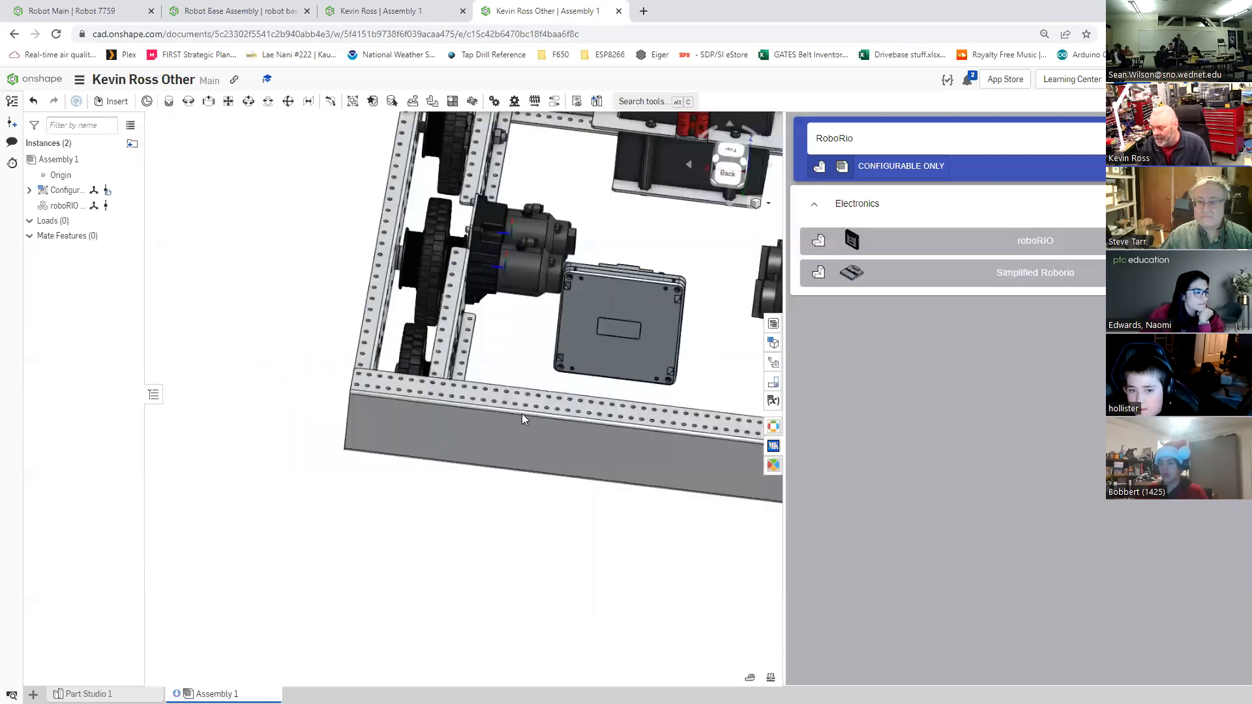
middle_click_drag(737, 332, 537, 397)
right_click_drag(527, 416, 527, 418)
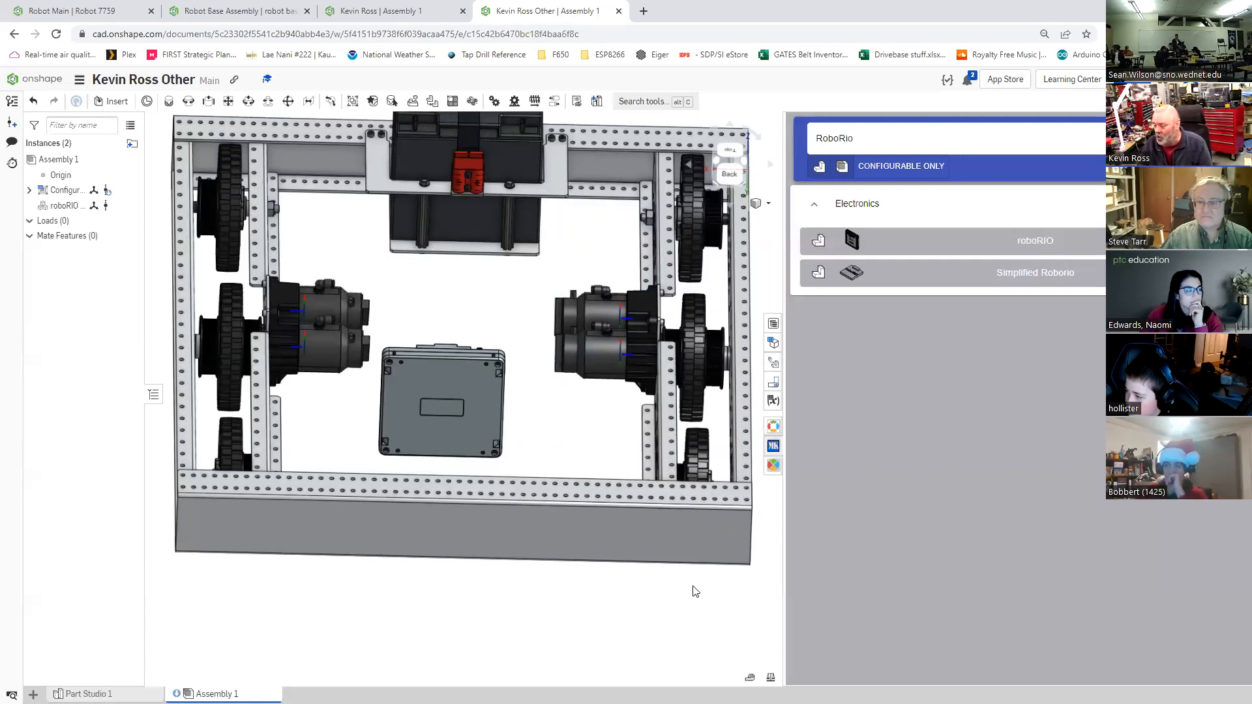
key("Escape")
key("shift+7")
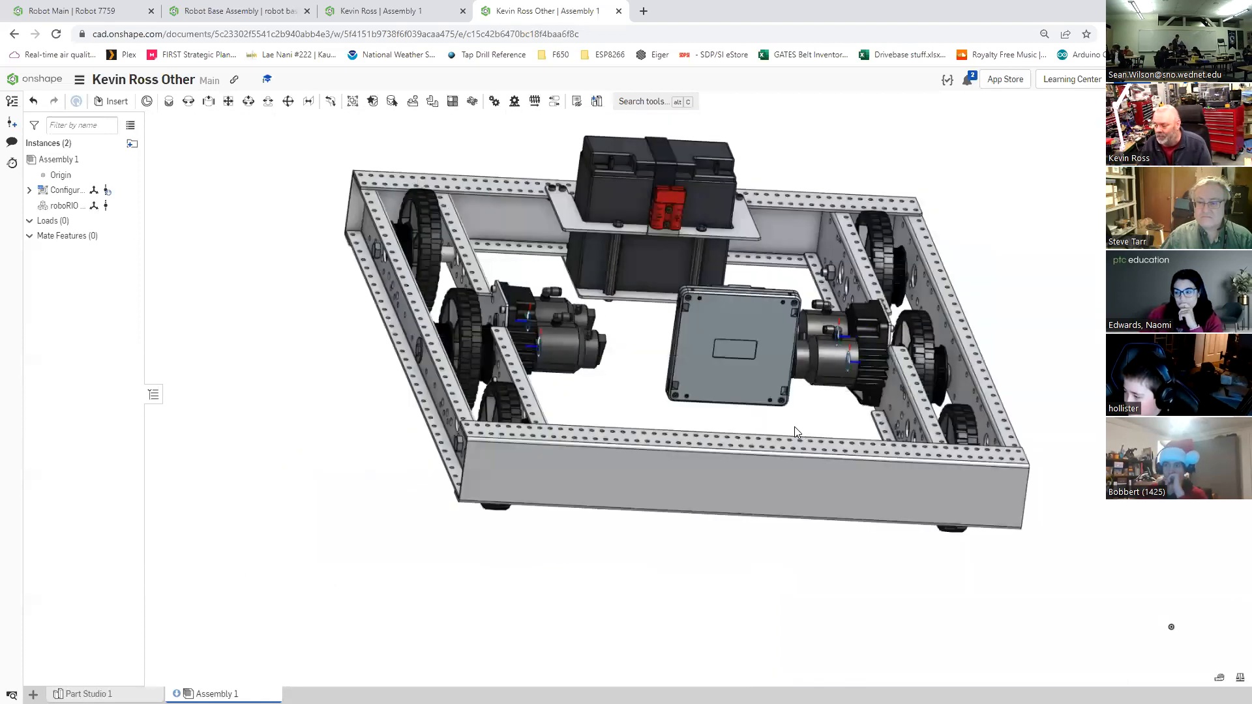
middle_click_drag(752, 478, 694, 512)
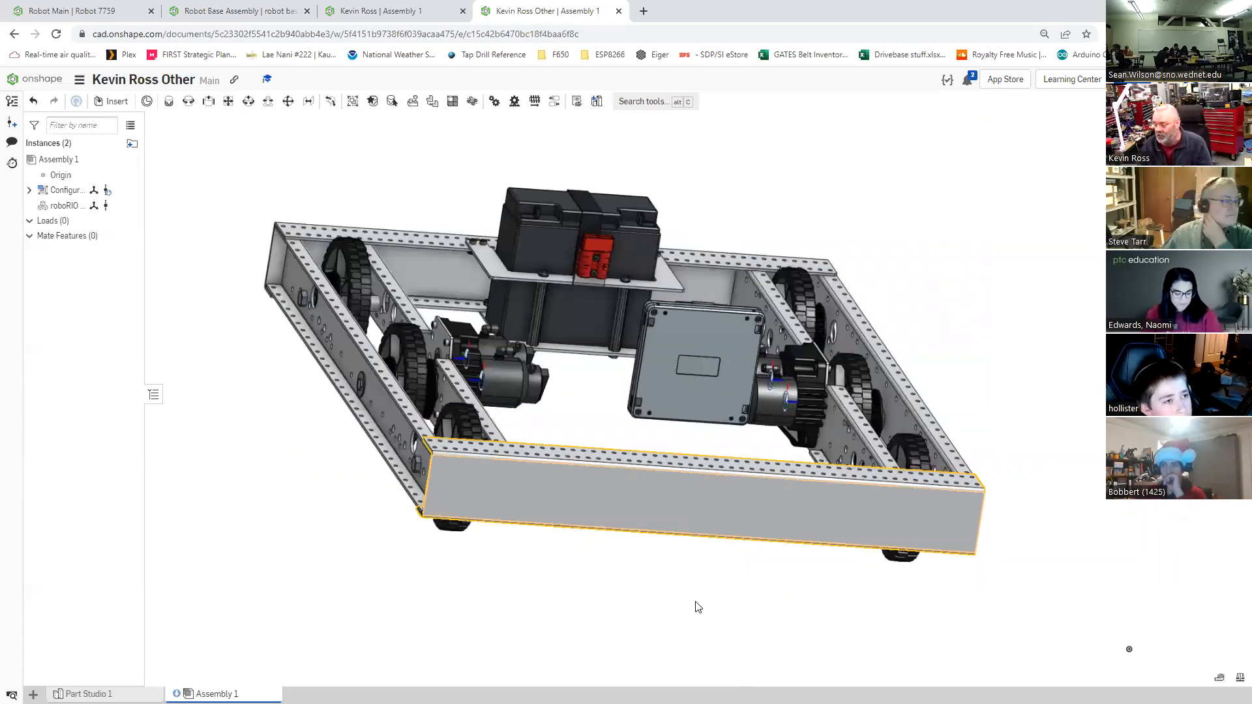
mouse_move(724, 585)
right_mouse_down()
mouse_move(721, 603)
mouse_move(718, 589)
right_mouse_up()
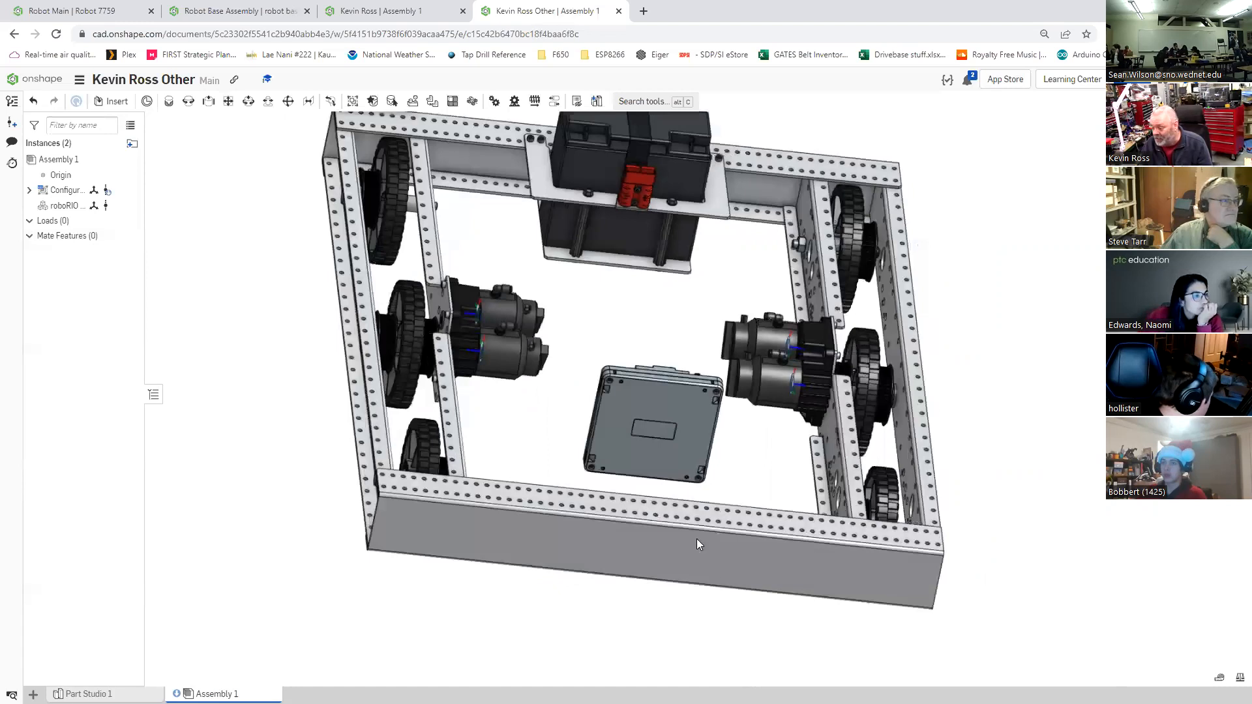
Step: Examine the rows of holes in the end plate next to the roboRIO for a mounting location
right_click_drag(697, 539, 654, 512)
scroll(642, 513, "up", 5)
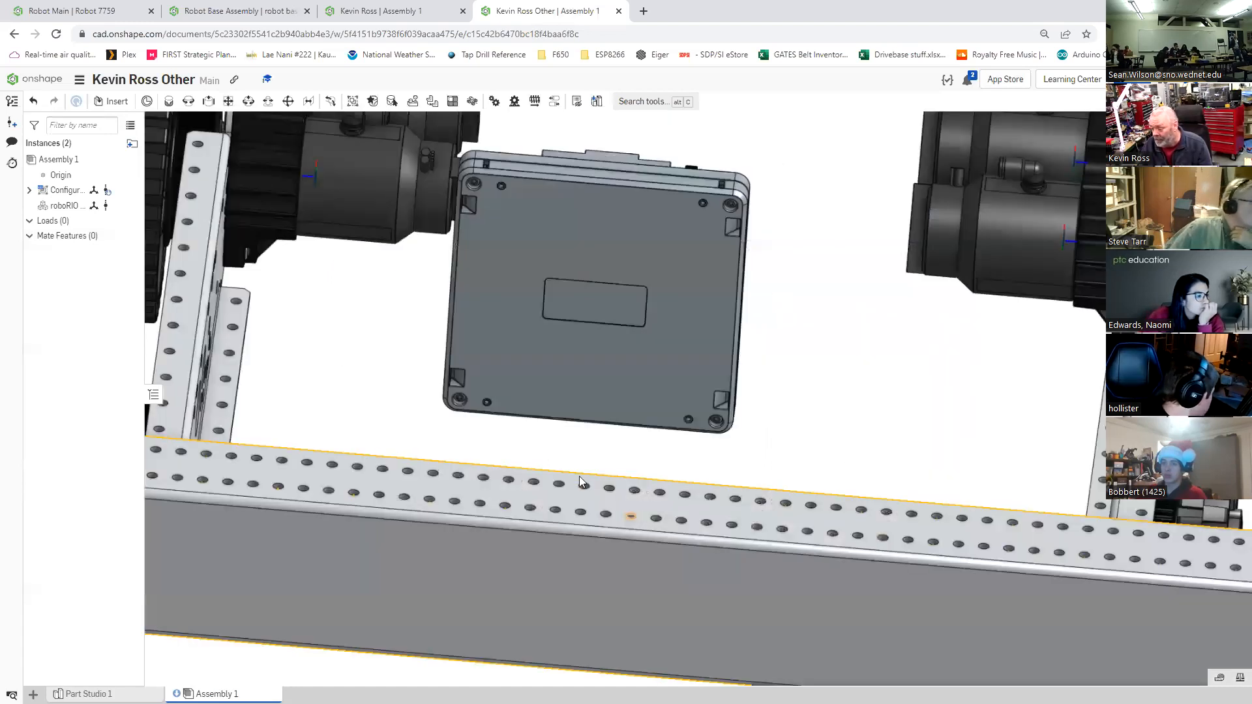
scroll(638, 497, "down", 3)
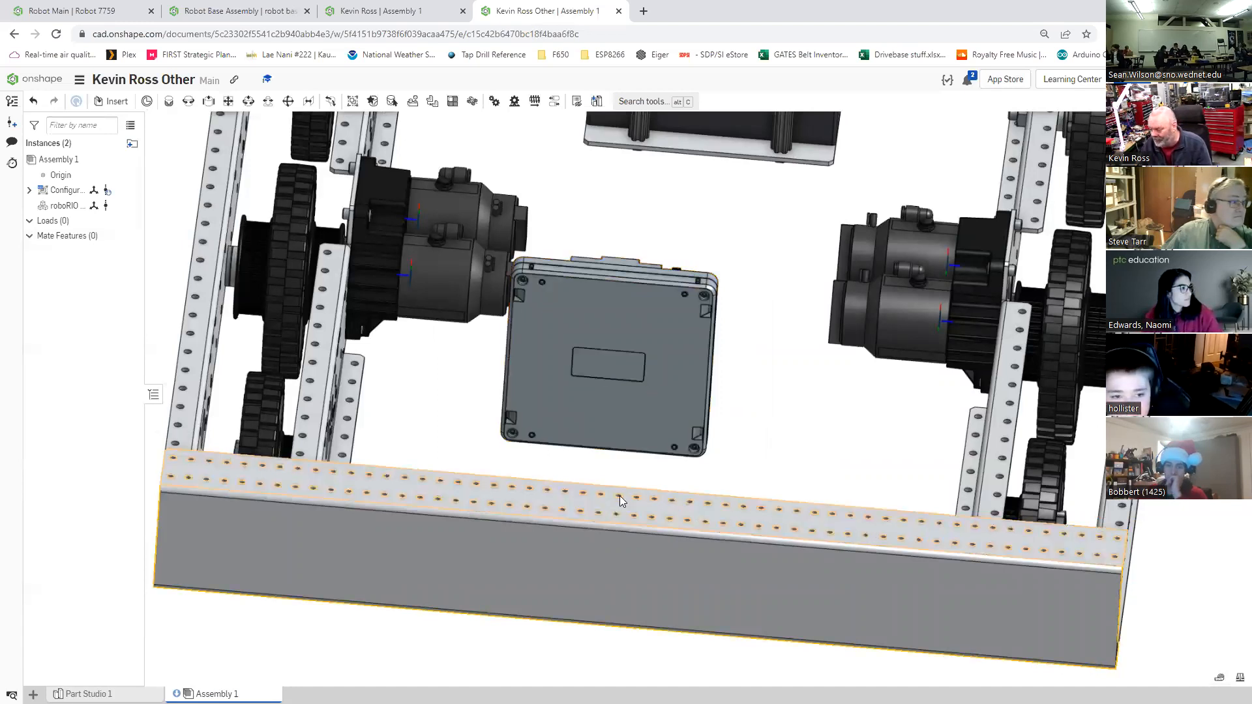
scroll(617, 496, "up", 3)
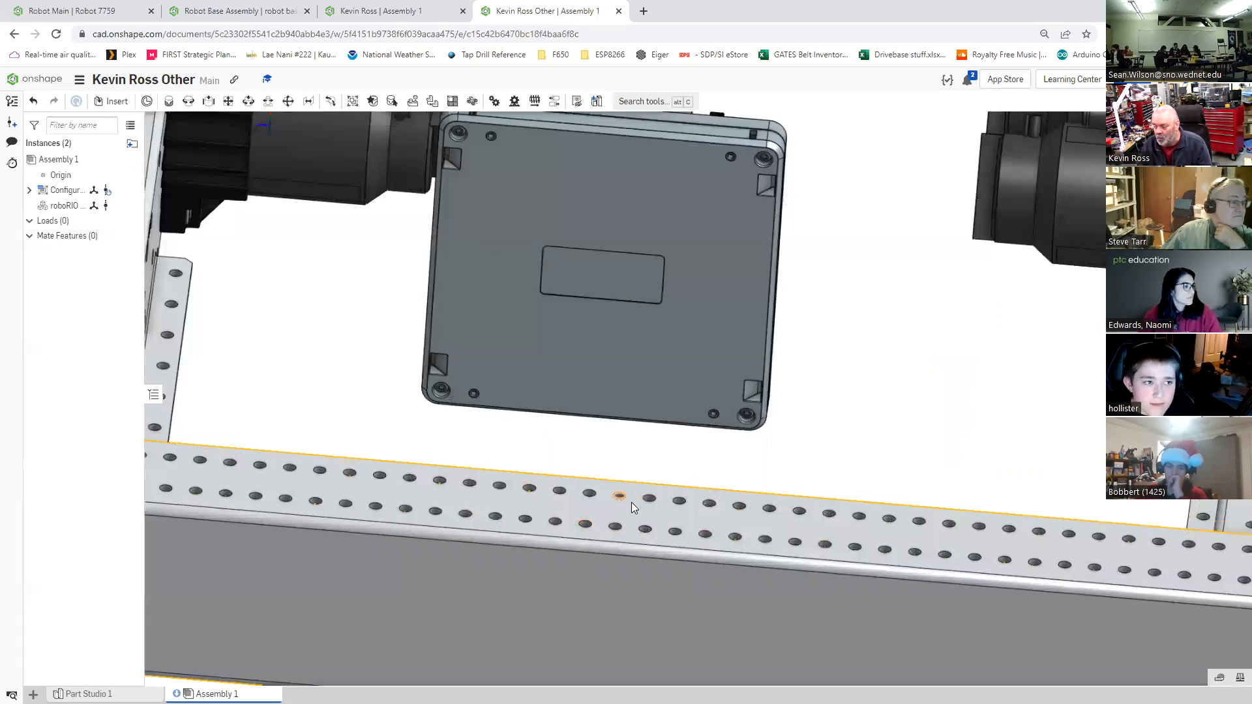
scroll(631, 502, "up", 3)
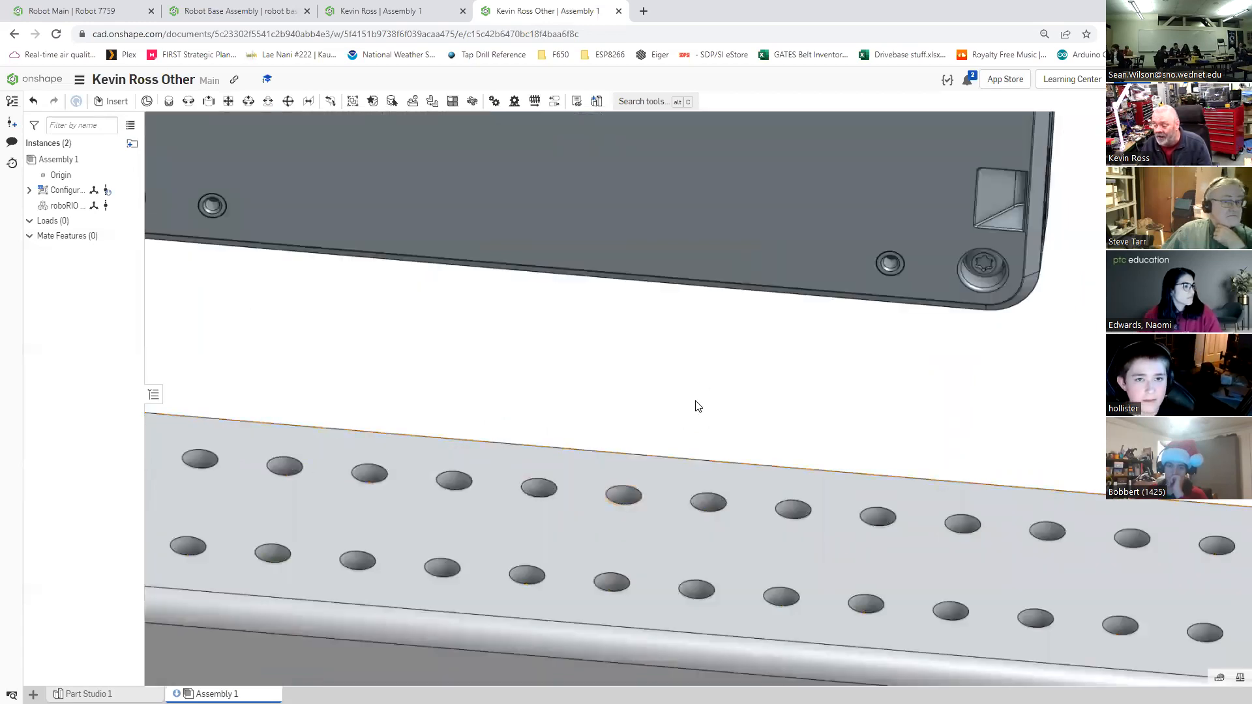
right_click_drag(696, 401, 691, 406)
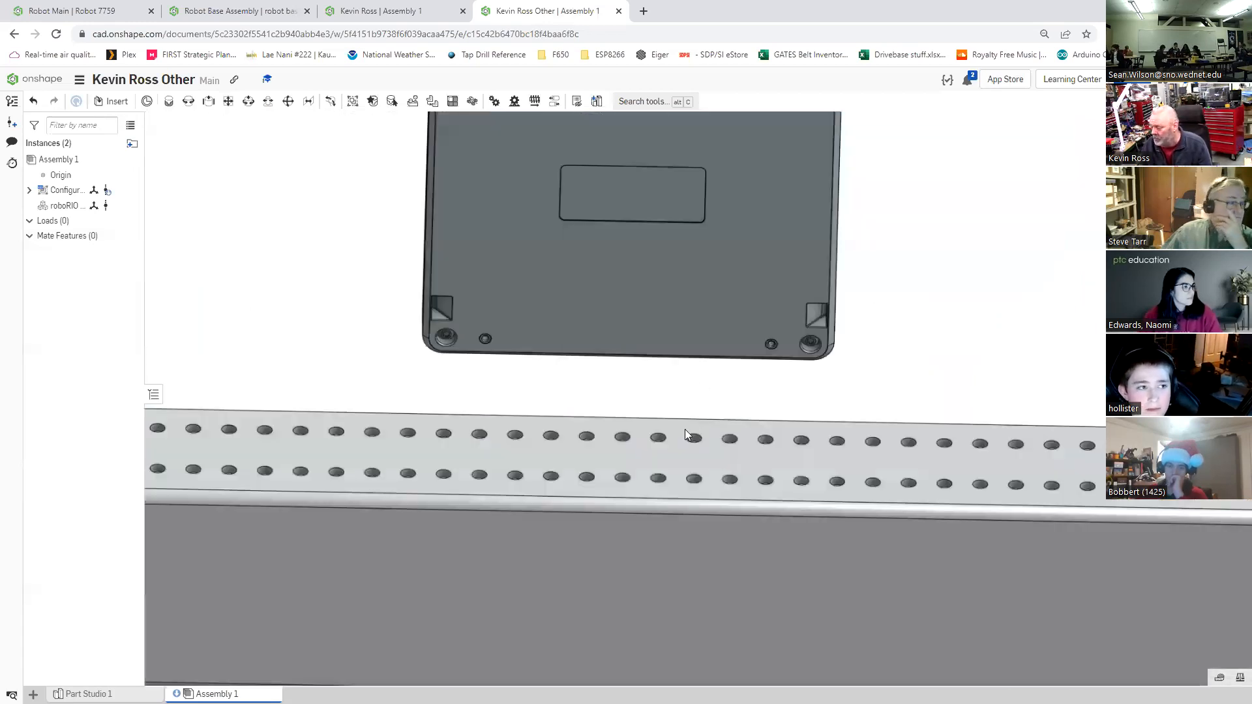
scroll(692, 432, "down", 3)
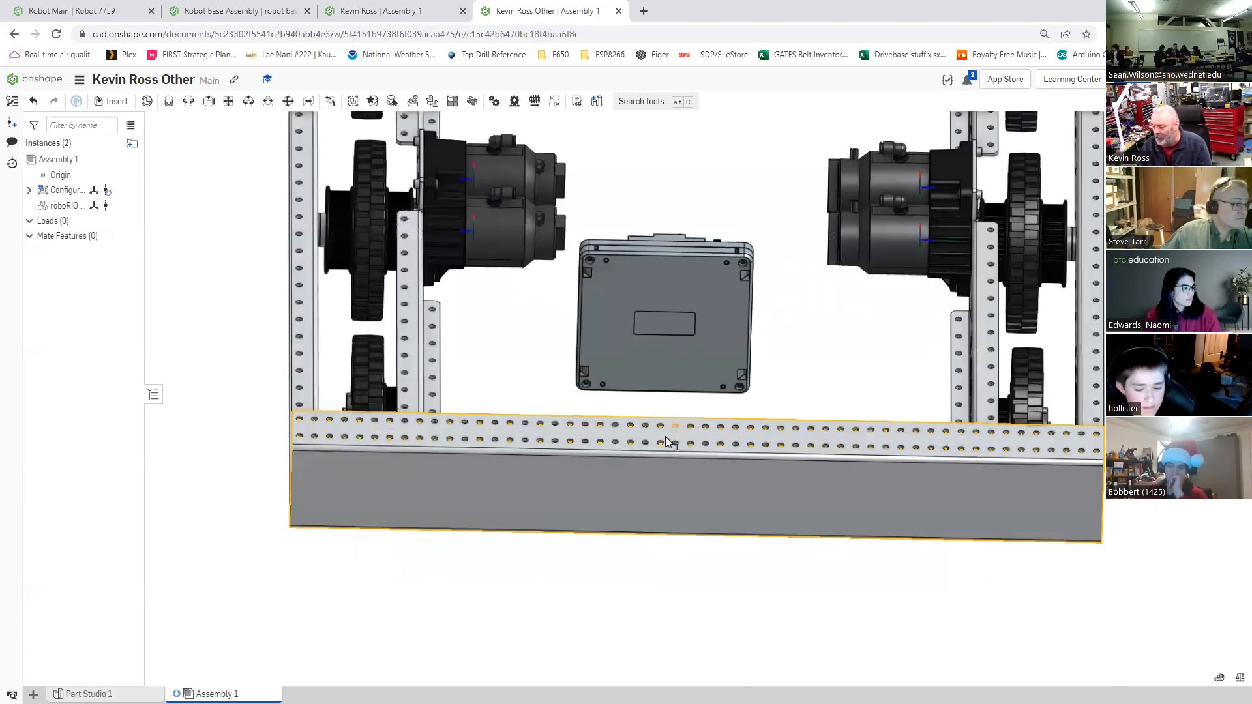
Step: Add a mate connector named RoboRioMountContext on a hole in the end plate's inner row, near the roboRIO
scroll(693, 433, "up", 3)
scroll(689, 437, "up", 3)
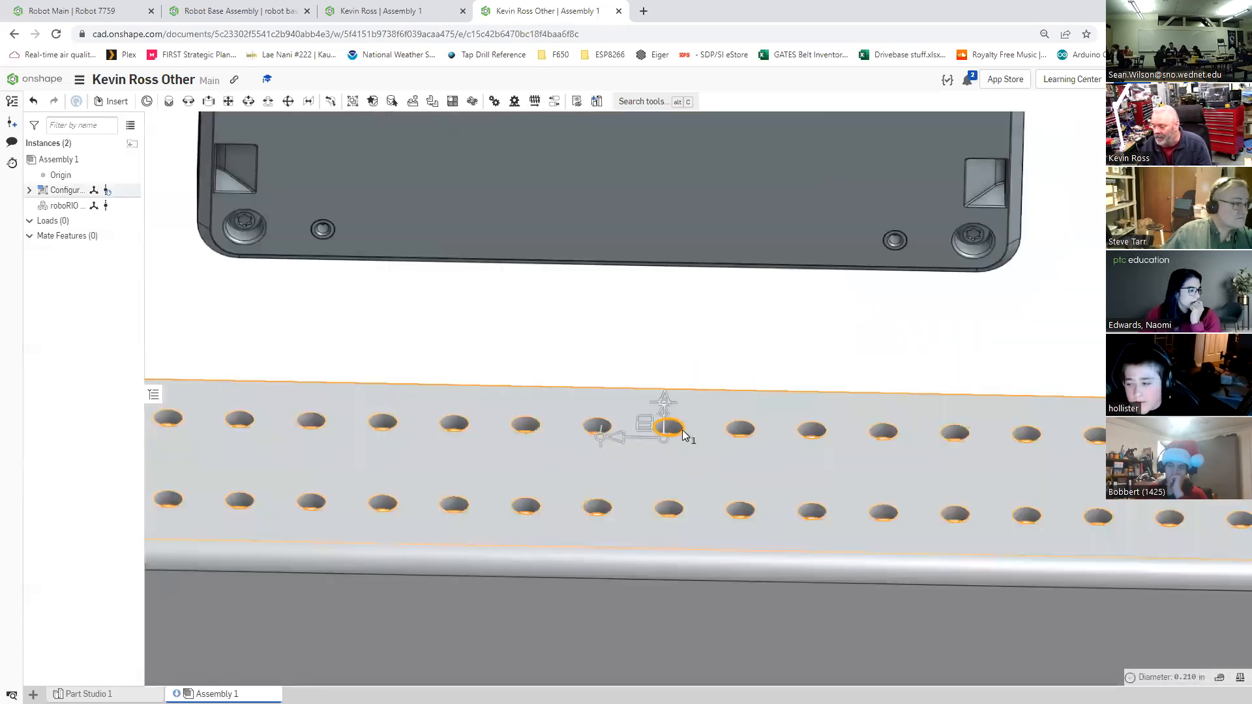
scroll(683, 429, "up", 3)
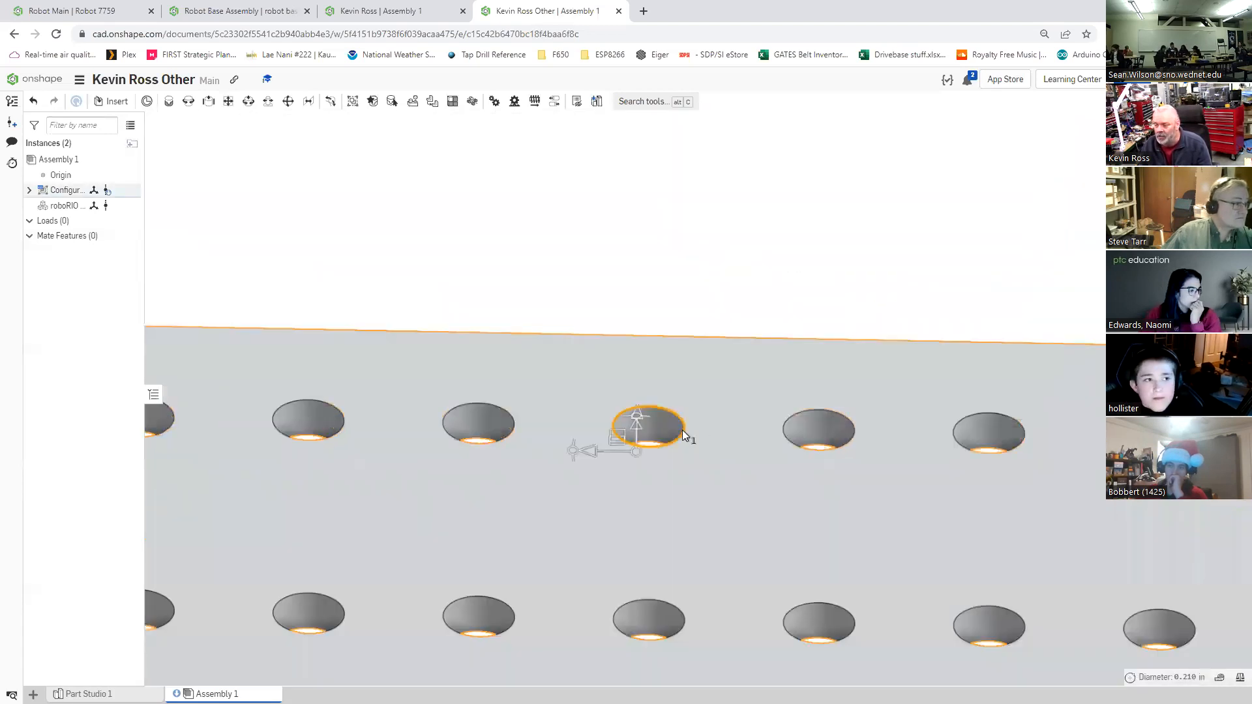
left_click(146, 104)
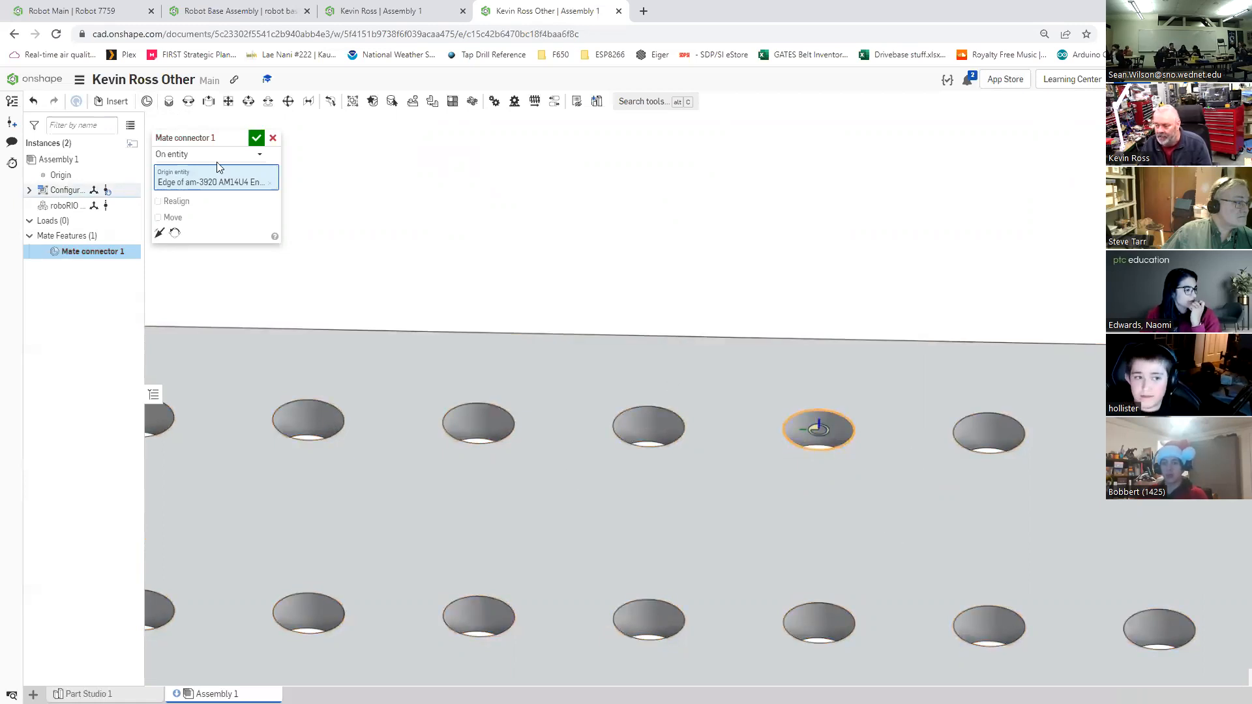
left_click(239, 141)
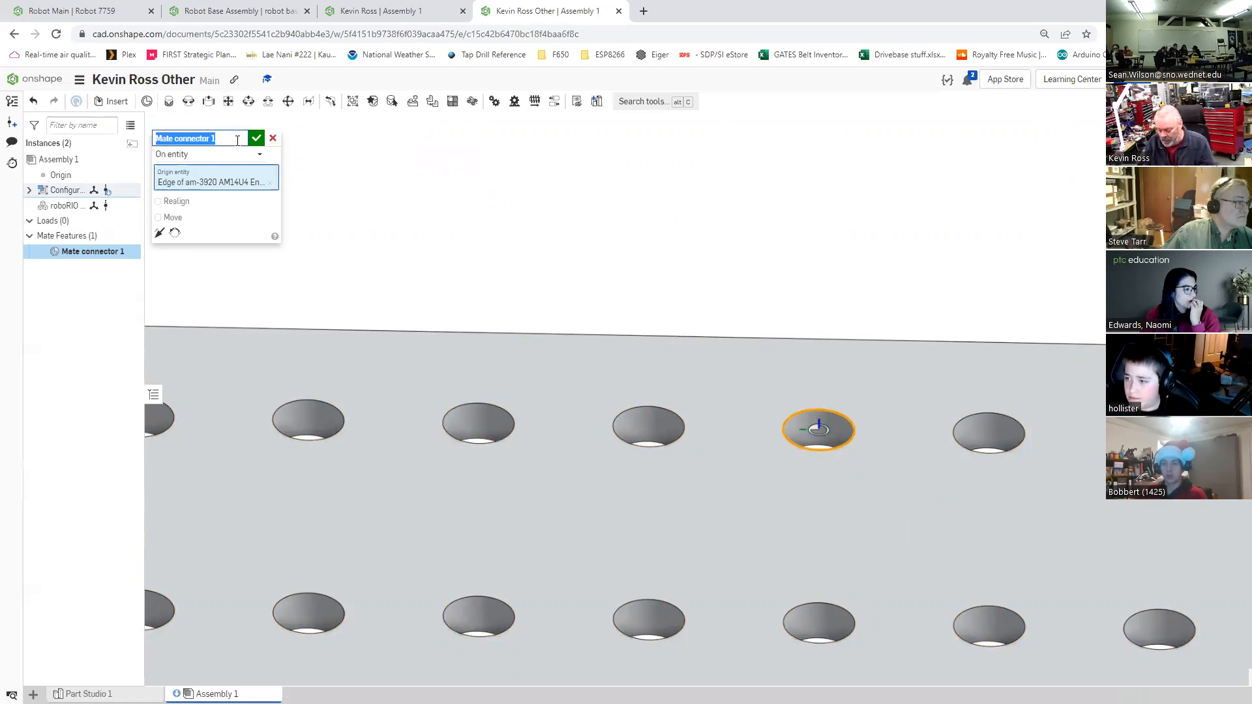
type("R")
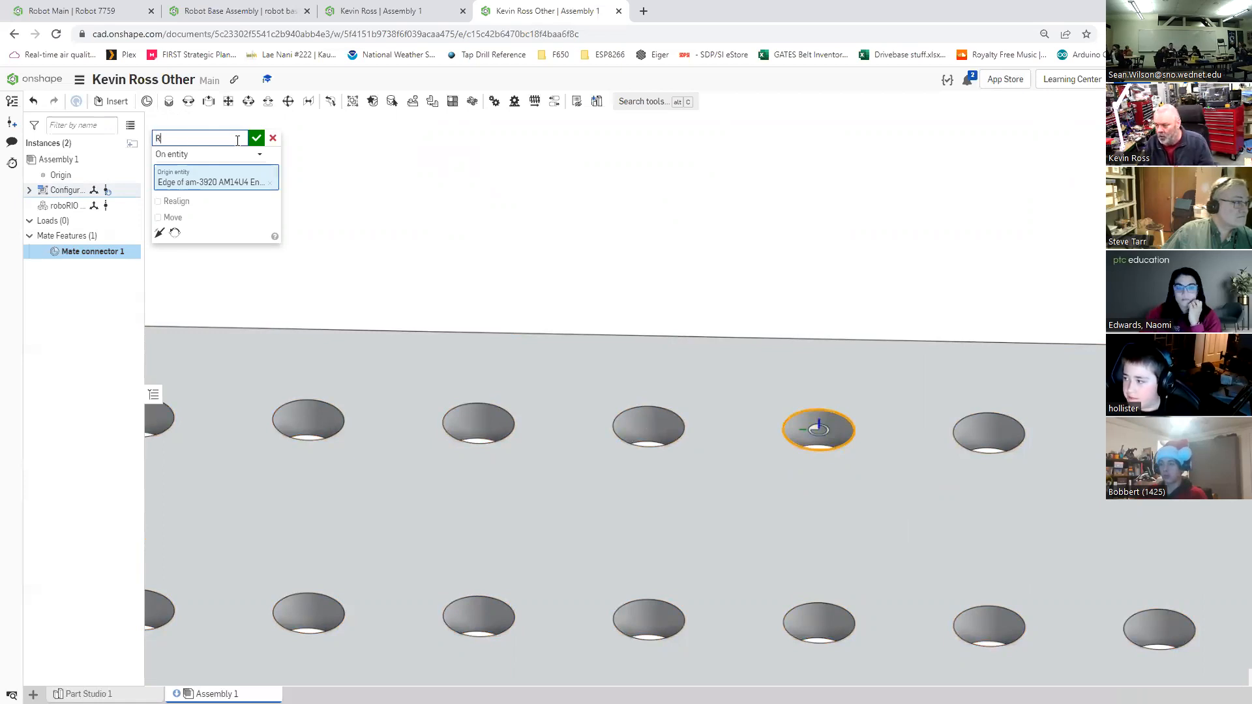
type("oboRioMountCOnt")
key("BackSpace")
key("BackSpace")
key("BackSpace")
type("ontext")
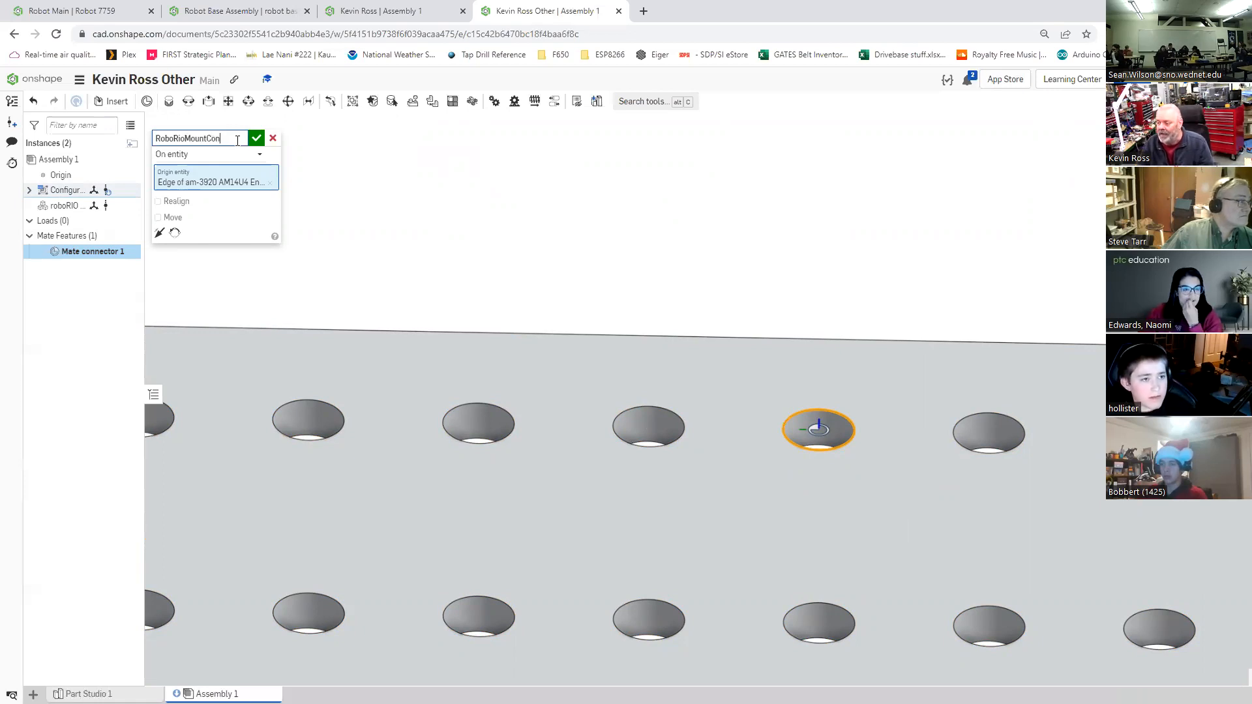
left_click(257, 138)
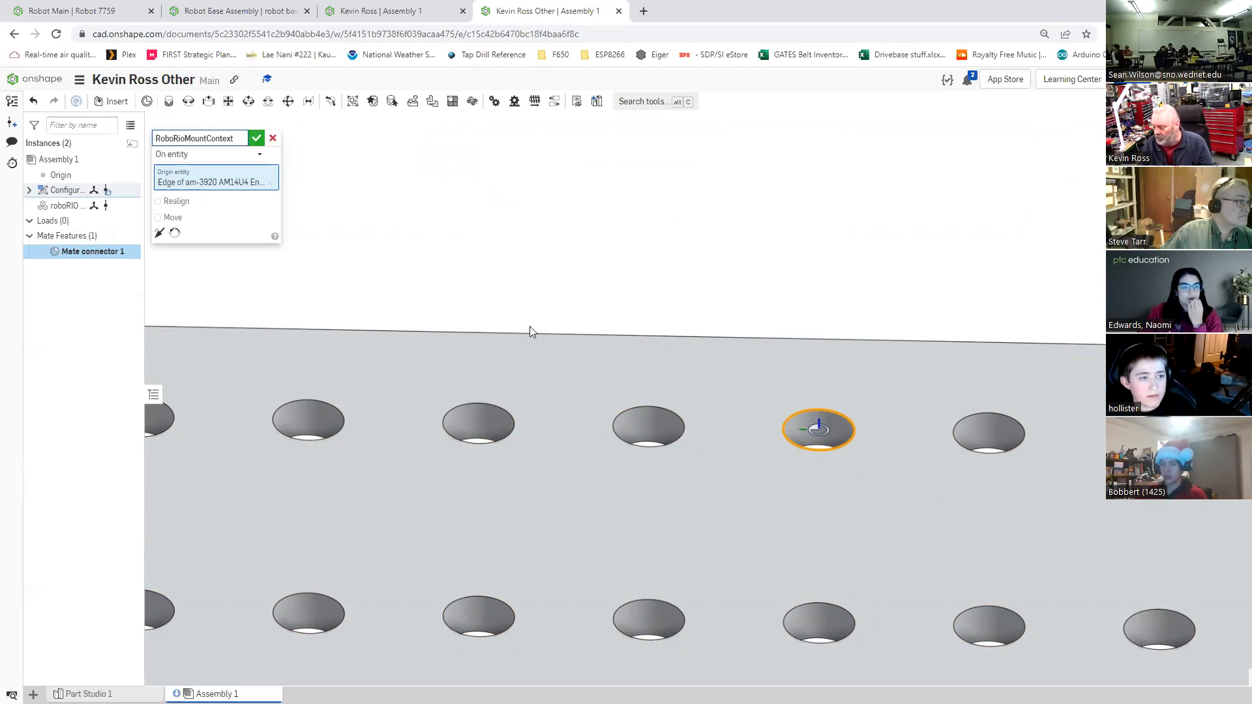
middle_click_drag(801, 426, 651, 438)
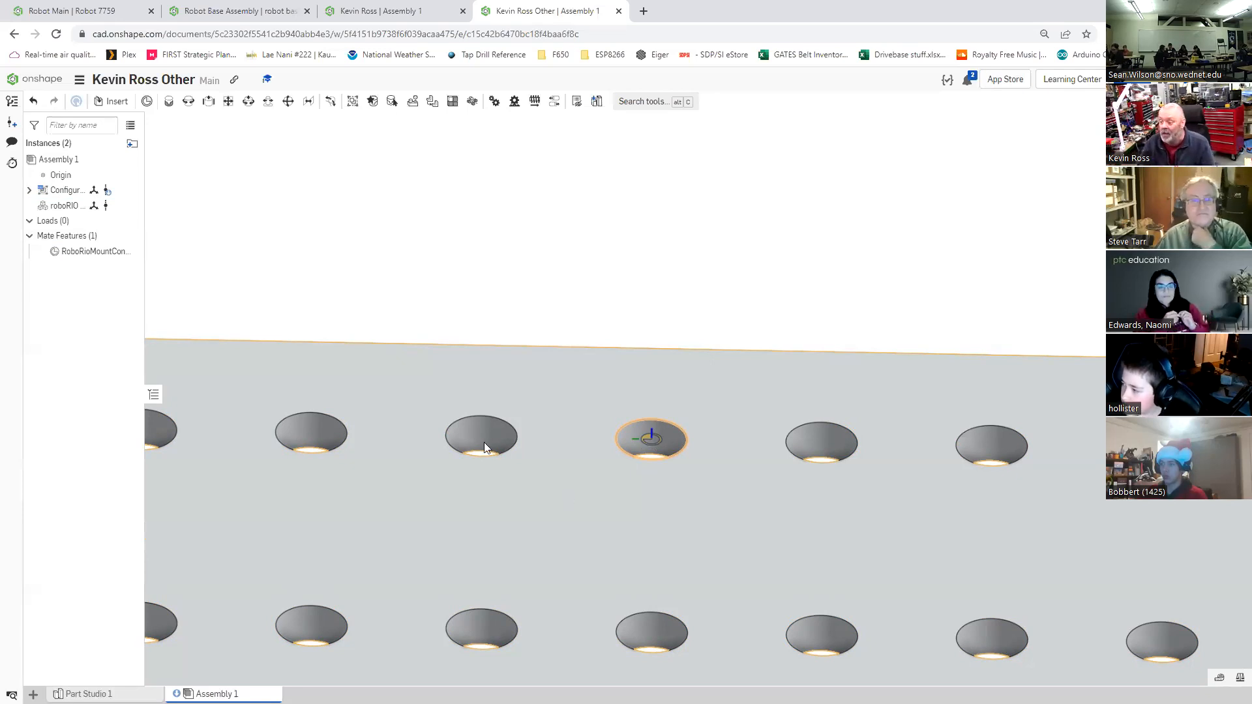
Step: Create a Part Studio in context of the assembly, using the RoboRioMountContext mate connector as its origin
left_click(98, 255)
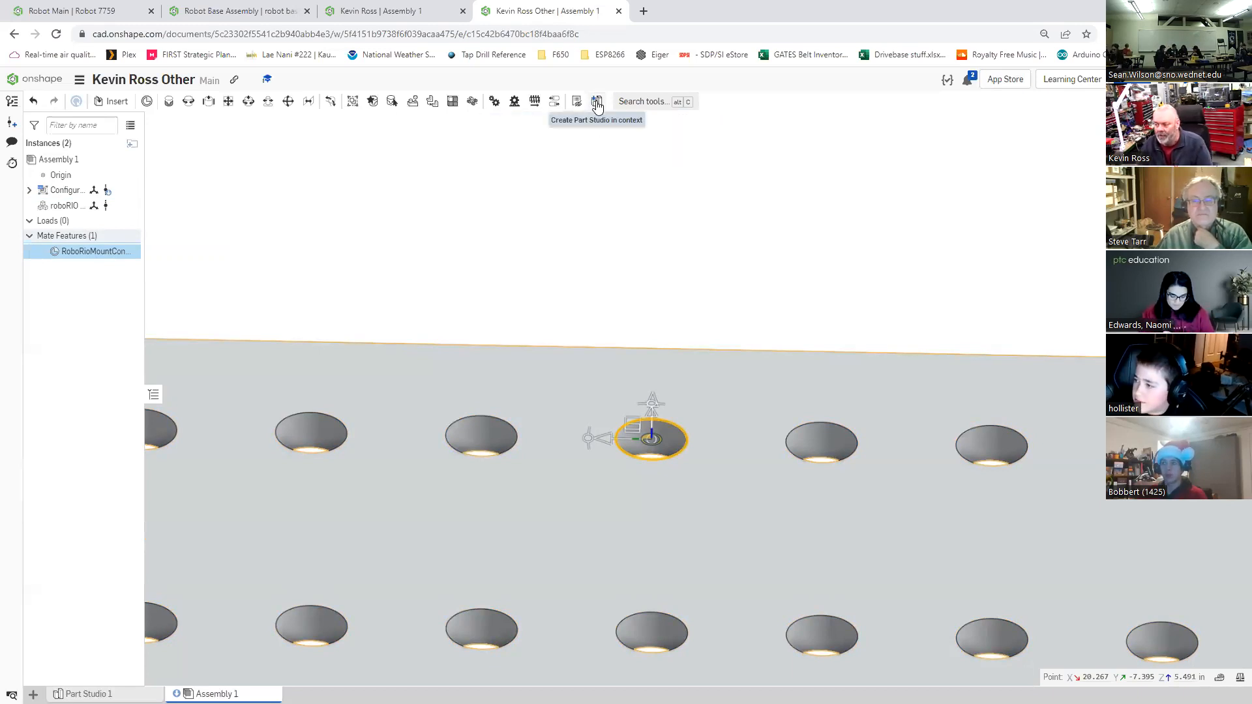
left_click(598, 104)
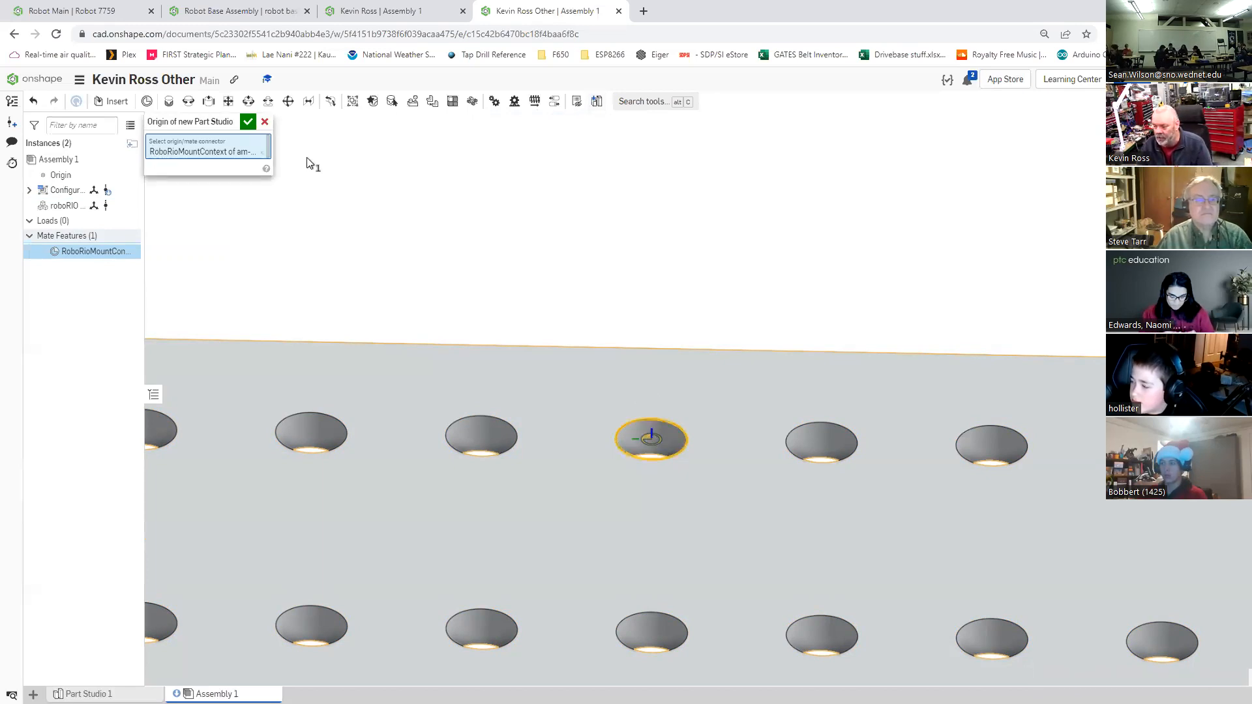
left_click(247, 124)
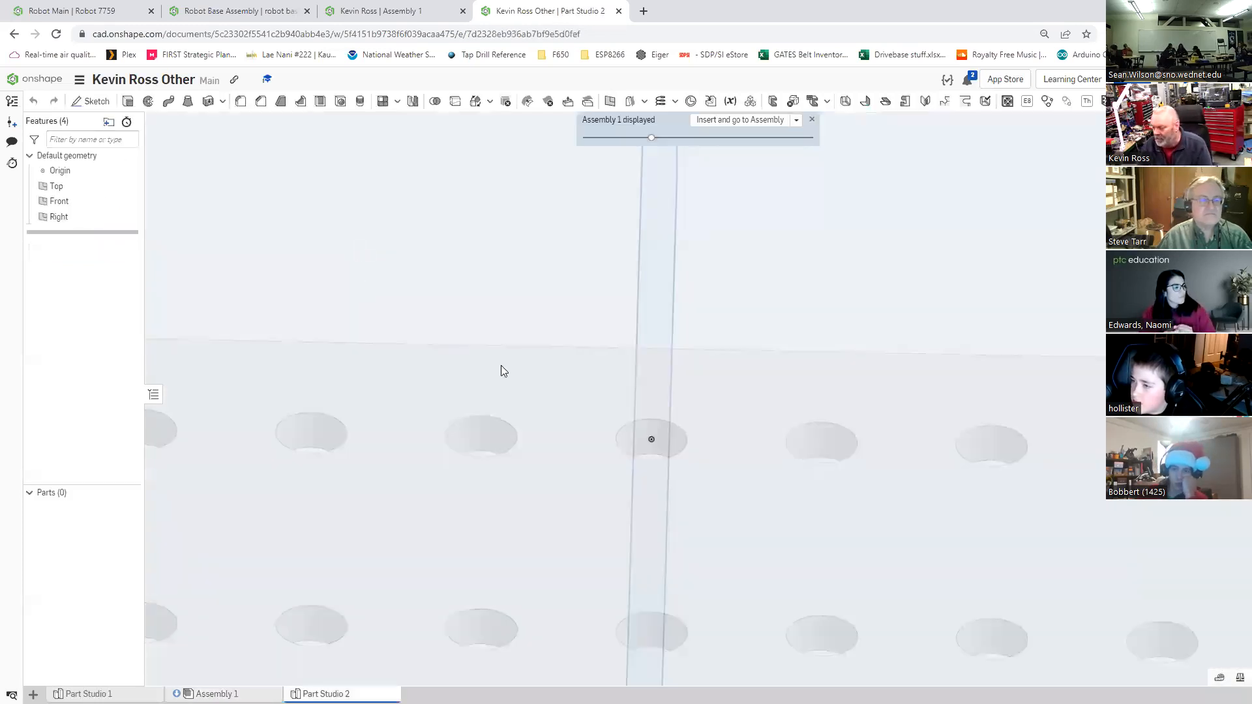
Step: Examine the new Part Studio's origin and default planes relative to the roboRIO and the surrounding chassis
scroll(503, 369, "down", 2)
scroll(601, 398, "down", 3)
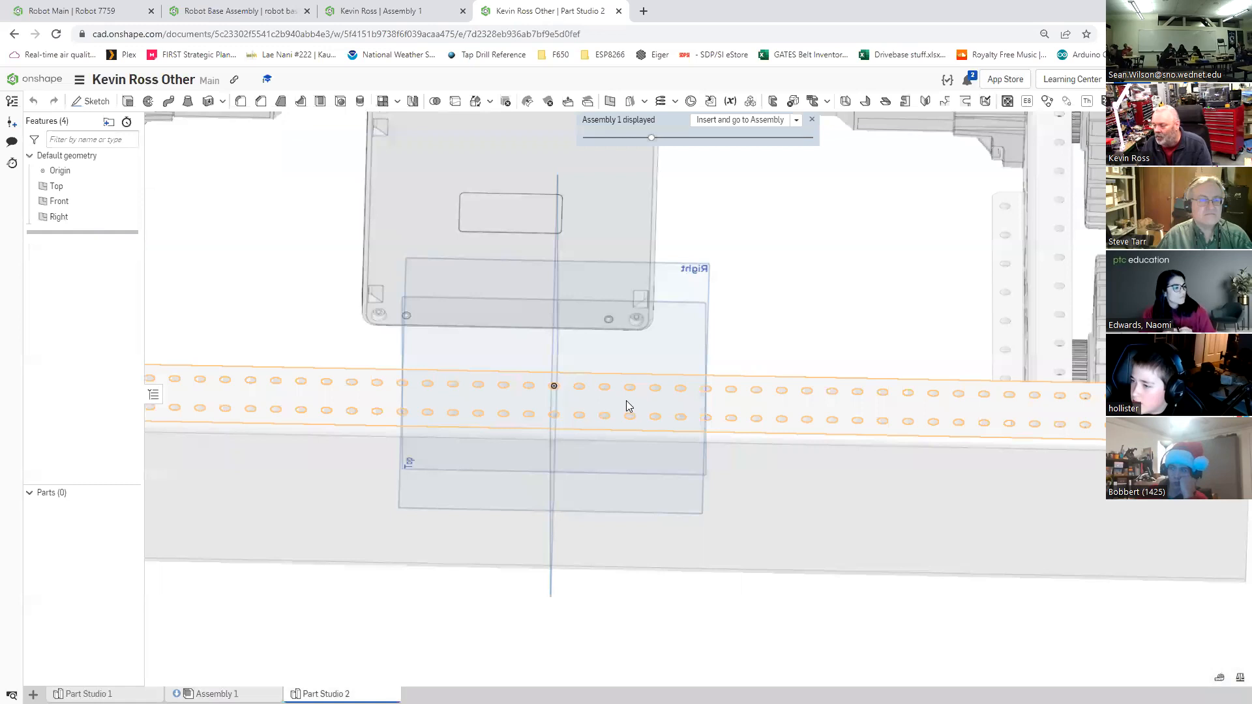
scroll(626, 400, "down", 3)
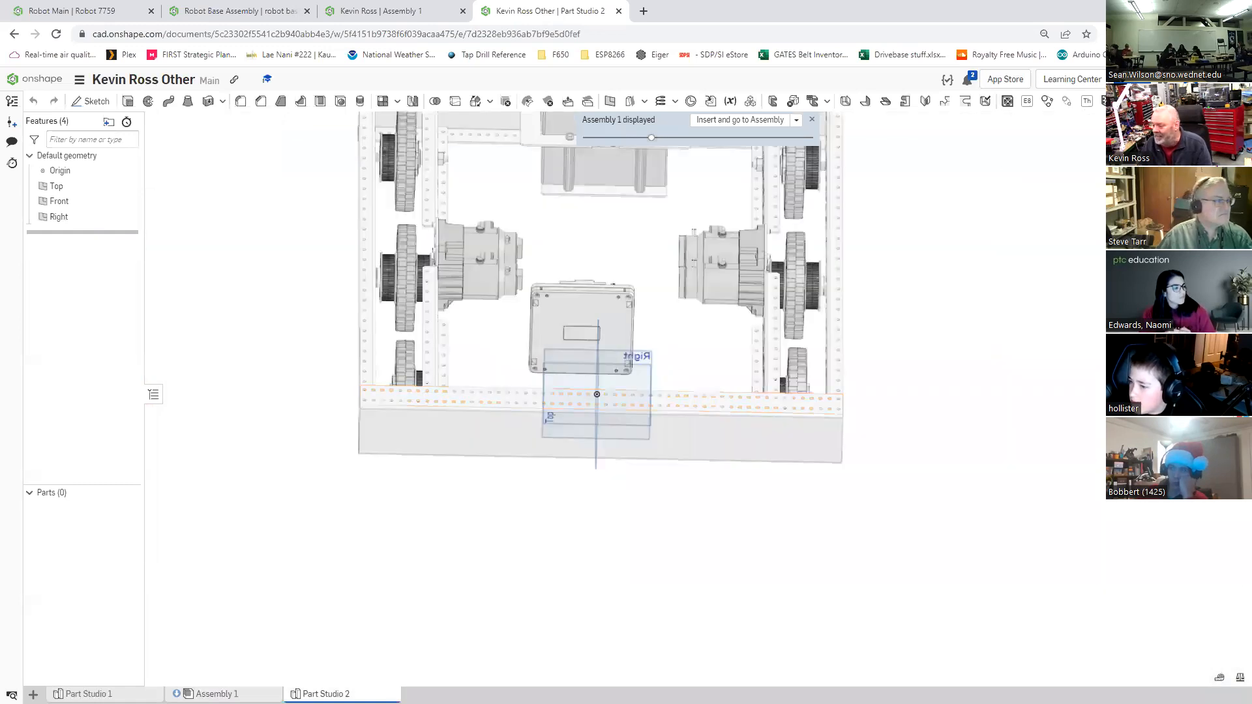
key("shift+5")
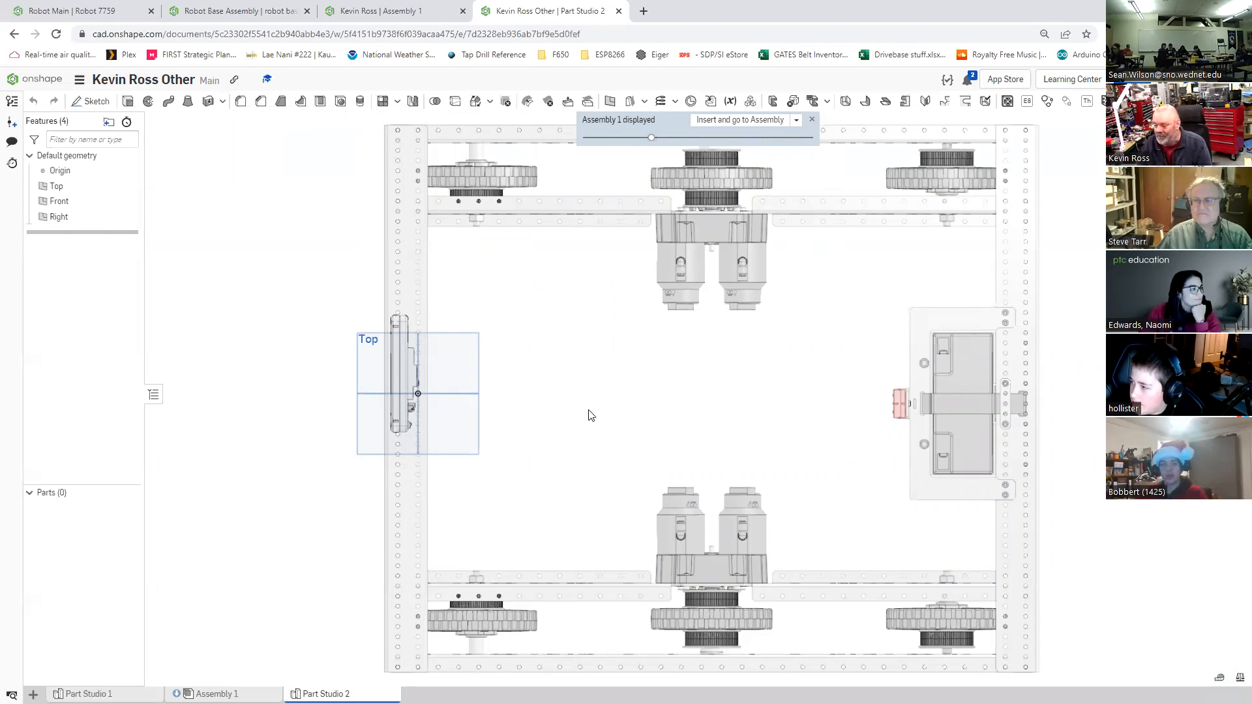
right_click_drag(589, 412, 595, 406)
right_click_drag(678, 388, 710, 440)
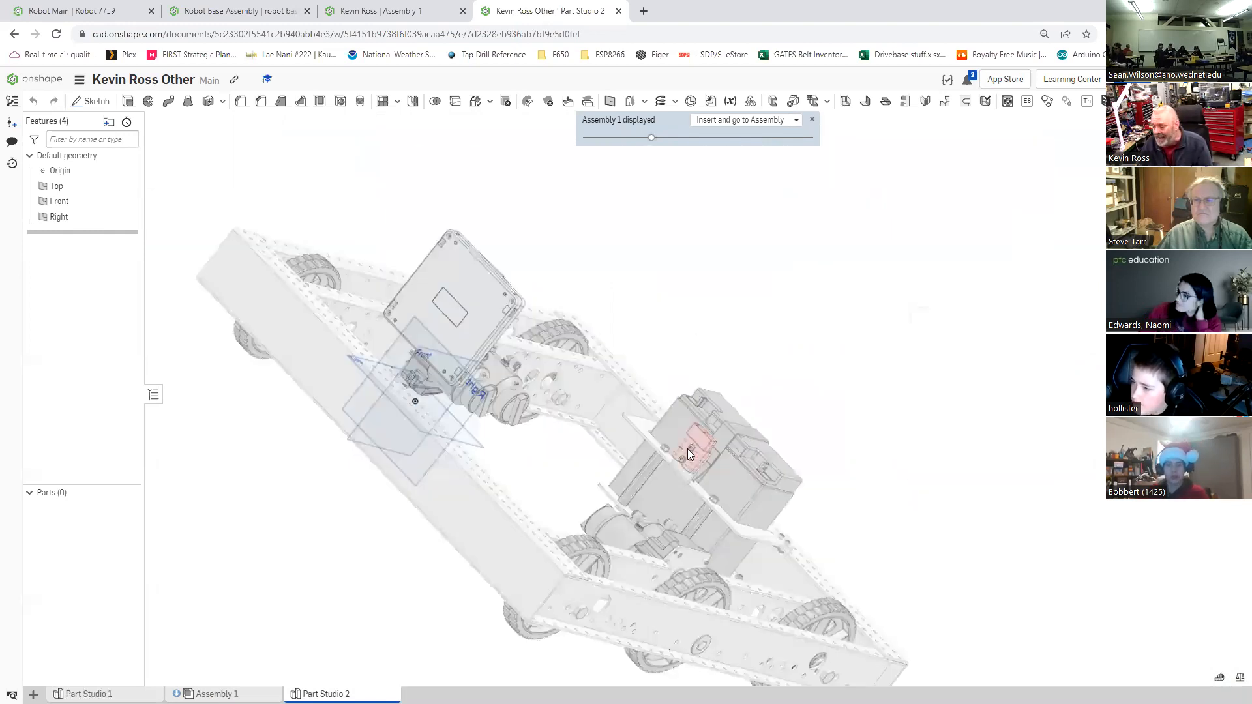
scroll(418, 403, "up", 5)
scroll(446, 400, "up", 3)
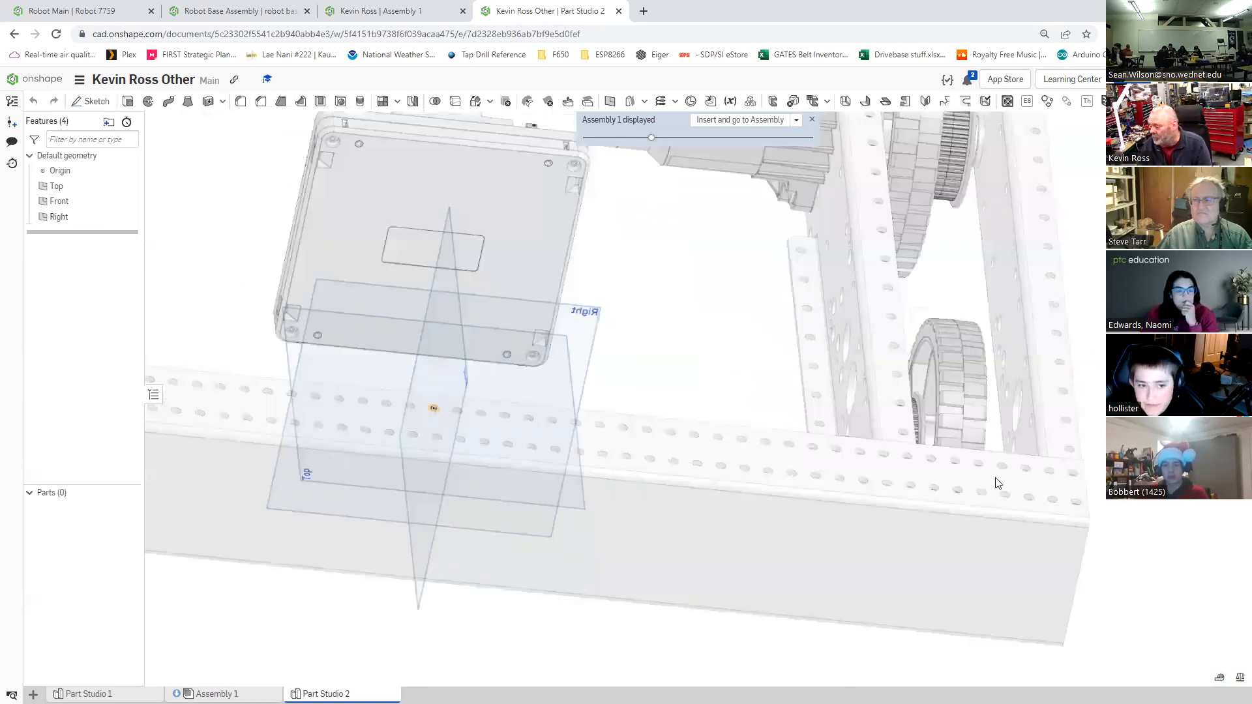
scroll(715, 541, "up", 3)
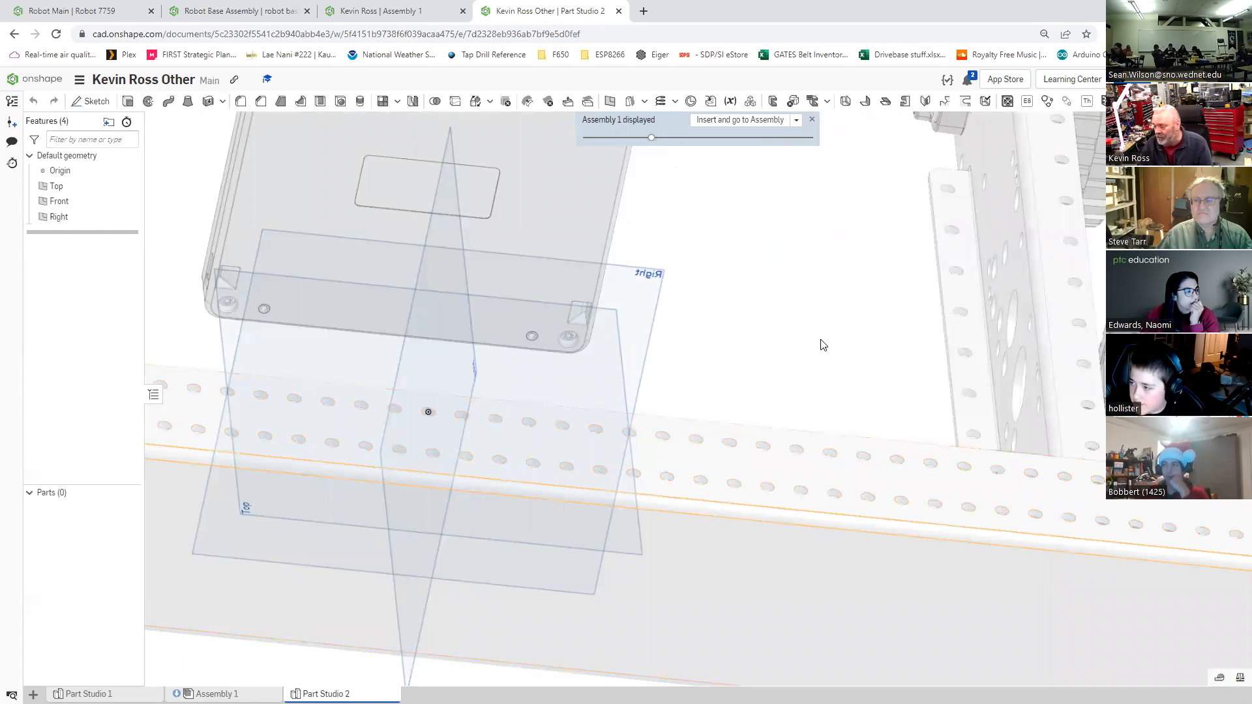
scroll(821, 347, "down", 3)
right_click_drag(807, 355, 807, 352)
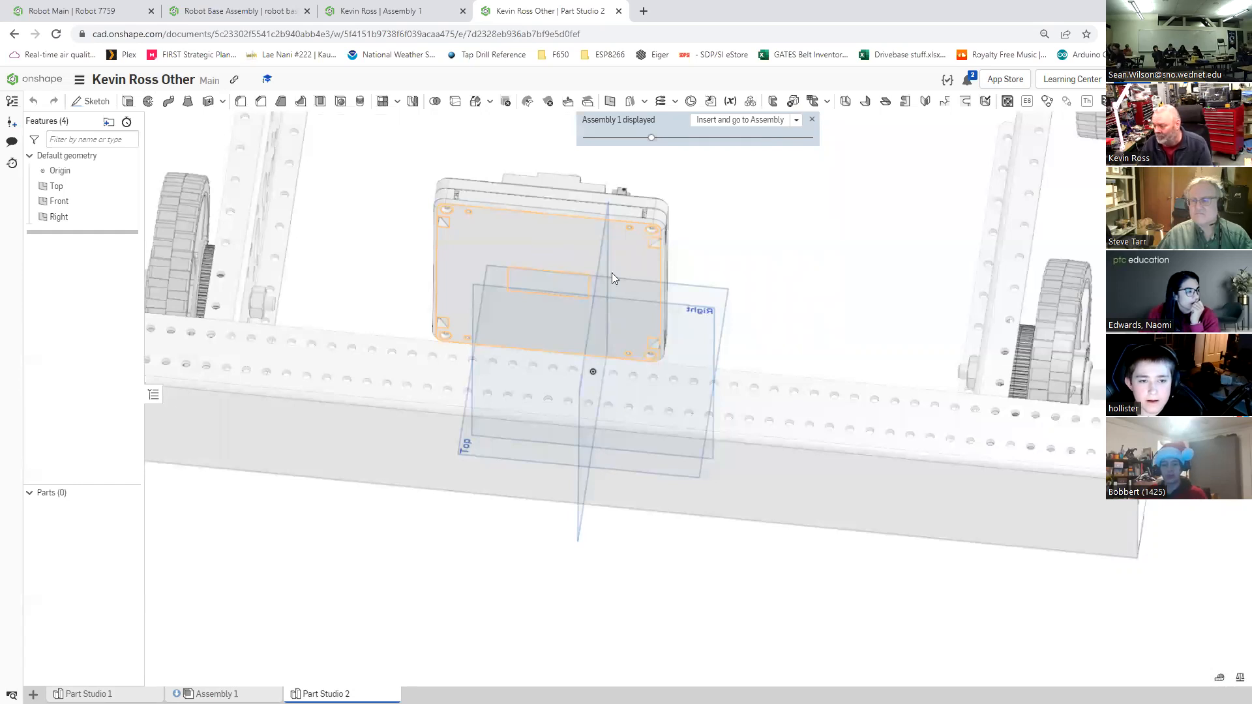
right_click_drag(766, 262, 728, 379)
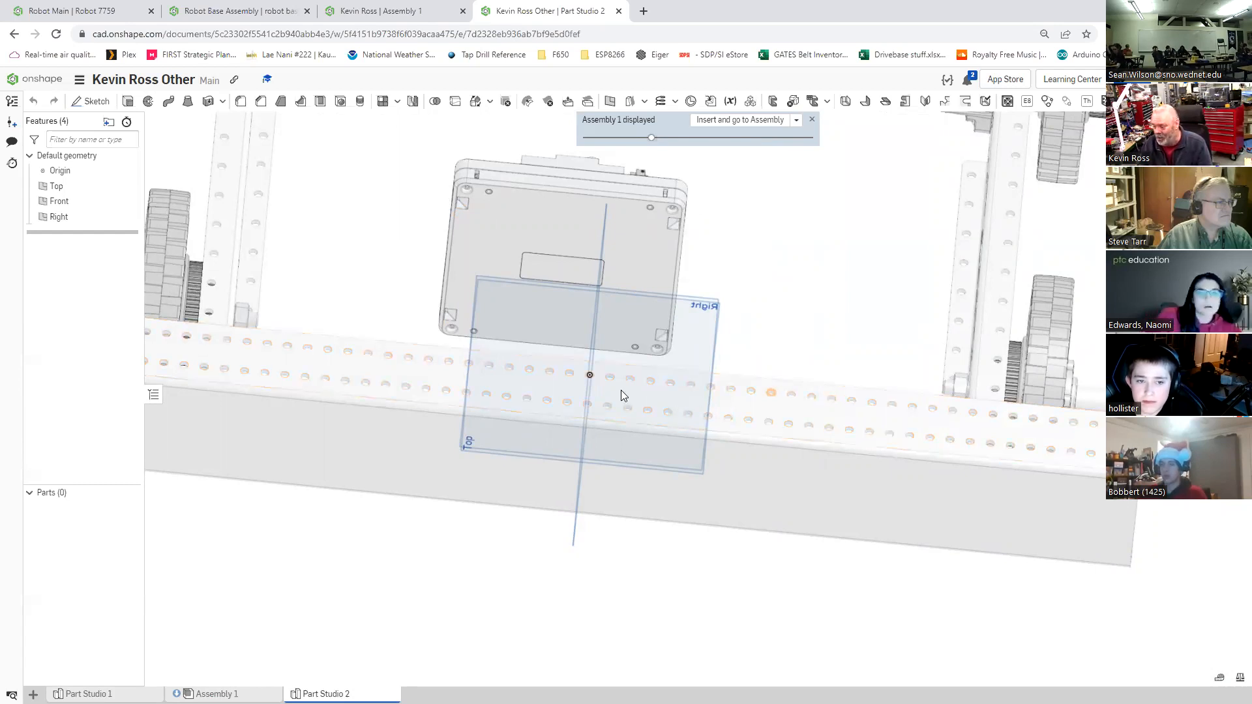
Step: Start a sketch on the Top plane of the new Part Studio
left_click(675, 406)
left_click(90, 103)
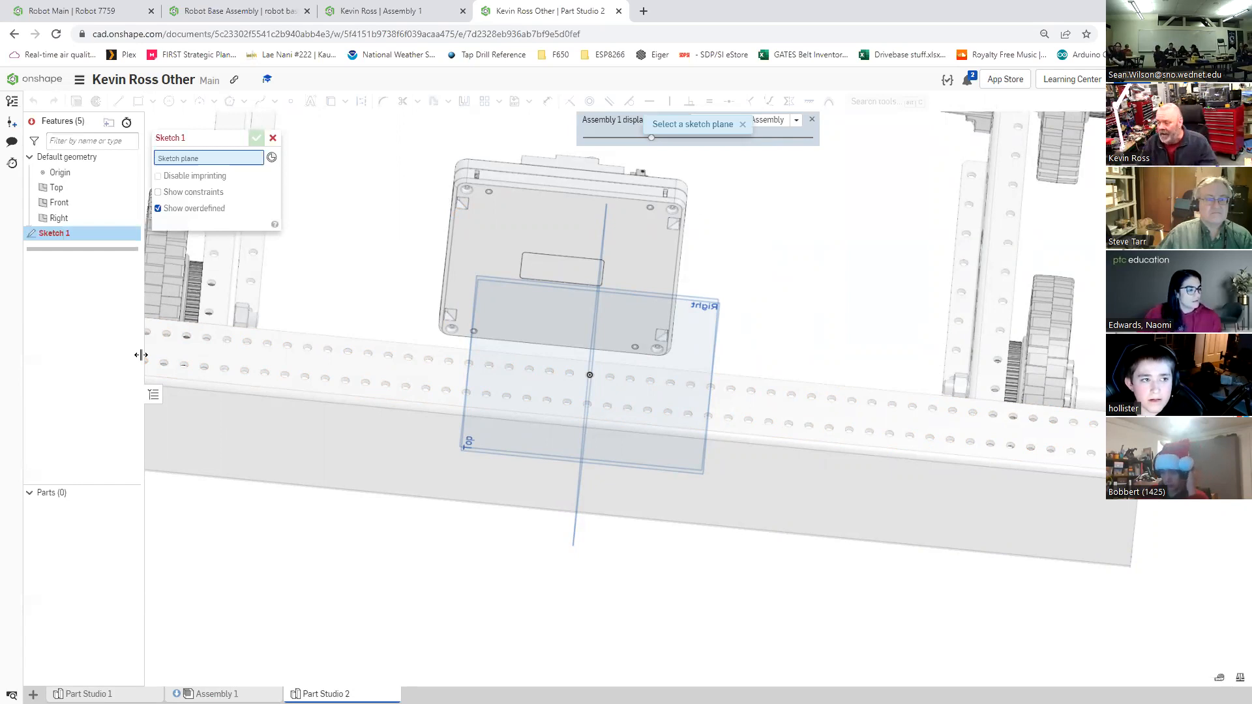
mouse_move(526, 522)
right_mouse_down()
mouse_move(526, 553)
mouse_move(462, 454)
right_mouse_up()
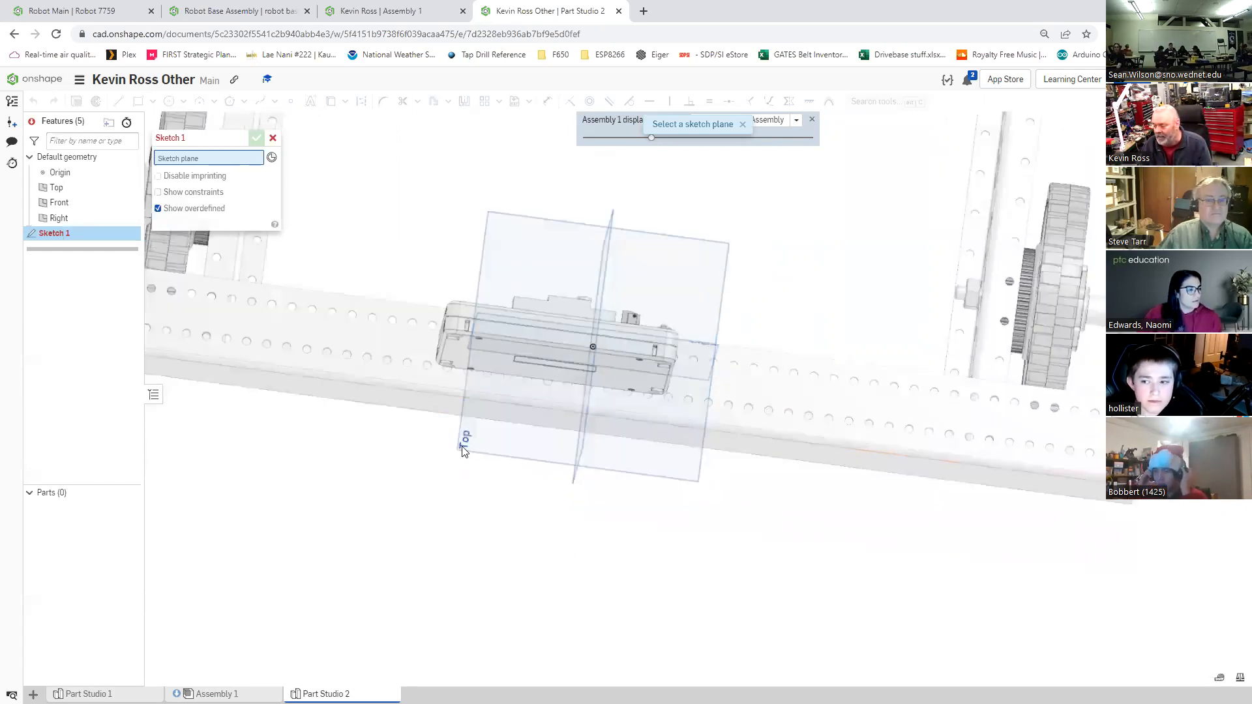
left_click(467, 452)
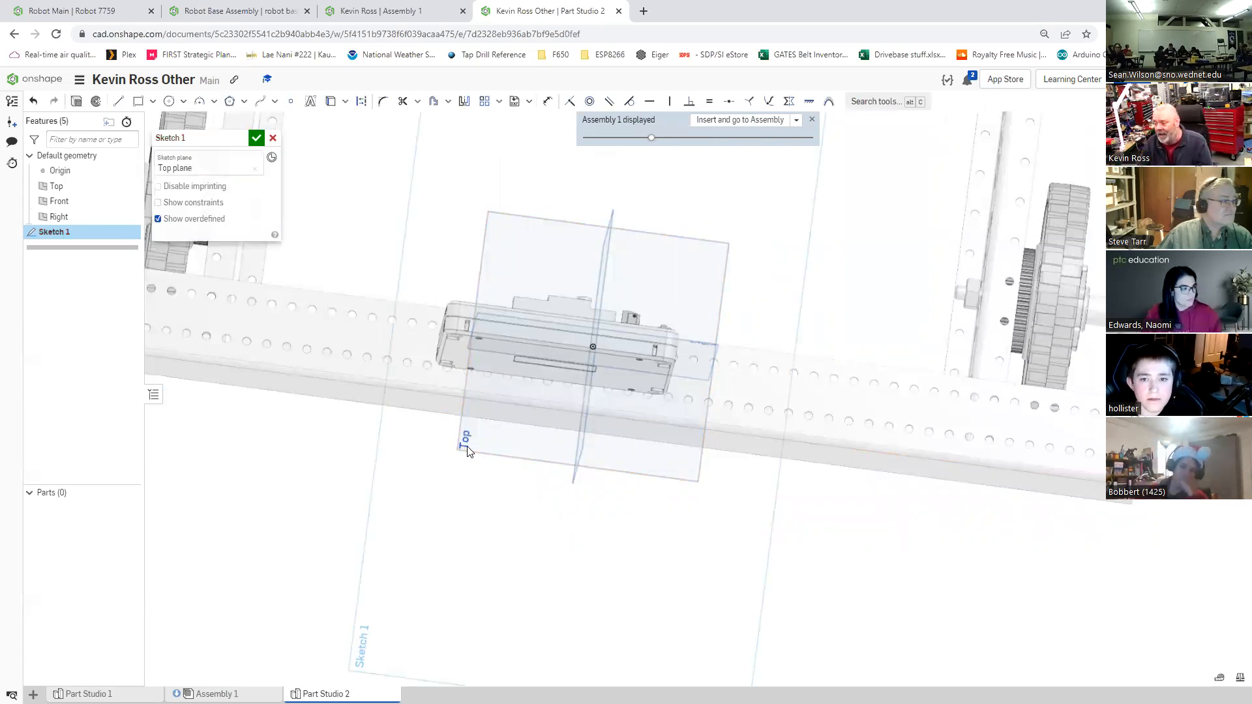
Step: Project the two long edges of the perforated end plate flange into the sketch with the Use tool
mouse_move(495, 505)
right_mouse_down()
mouse_move(486, 461)
mouse_move(535, 462)
right_mouse_up()
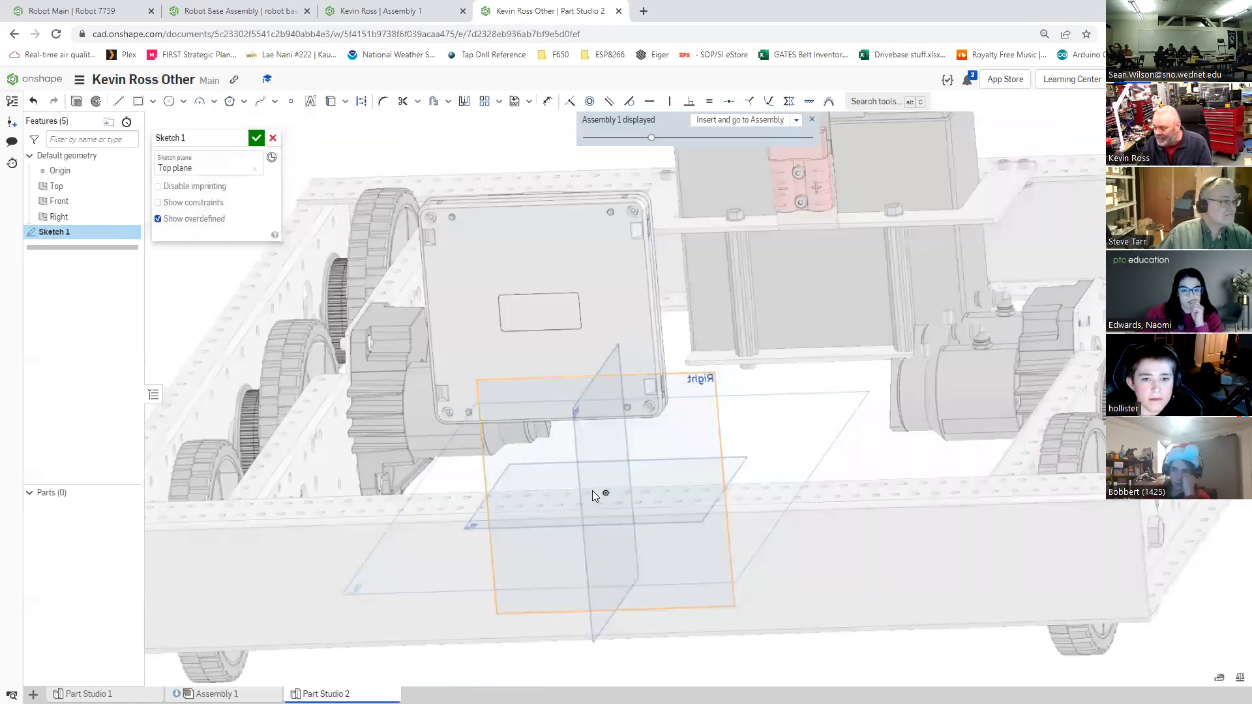
scroll(621, 499, "up", 5)
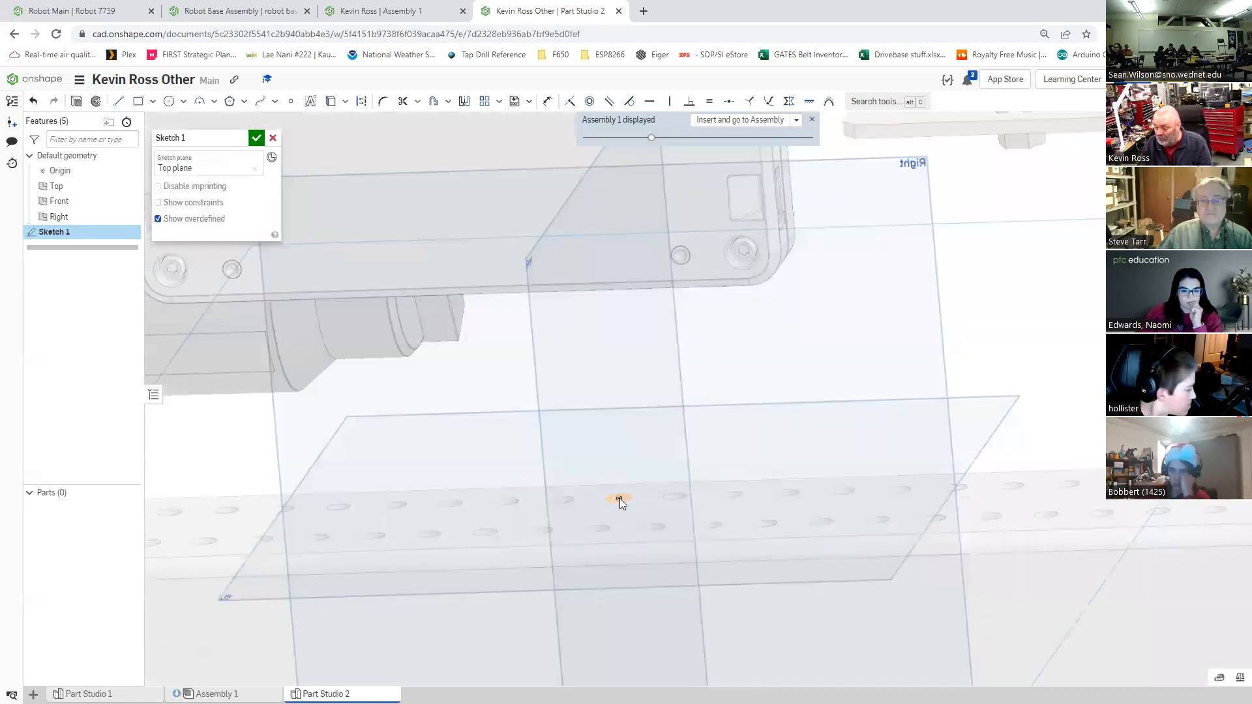
scroll(634, 505, "down", 2)
mouse_move(630, 506)
right_mouse_down()
mouse_move(657, 489)
mouse_move(630, 496)
right_mouse_up()
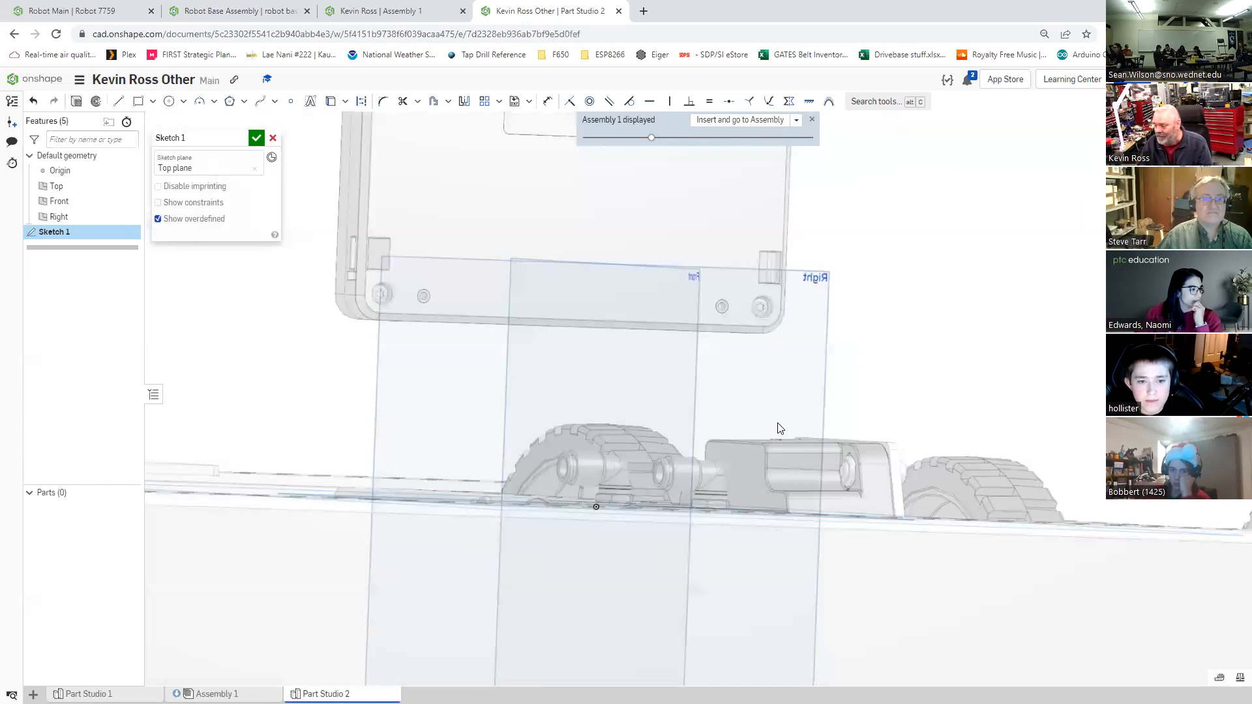
right_click_drag(692, 440, 752, 469)
right_click_drag(354, 610, 146, 341)
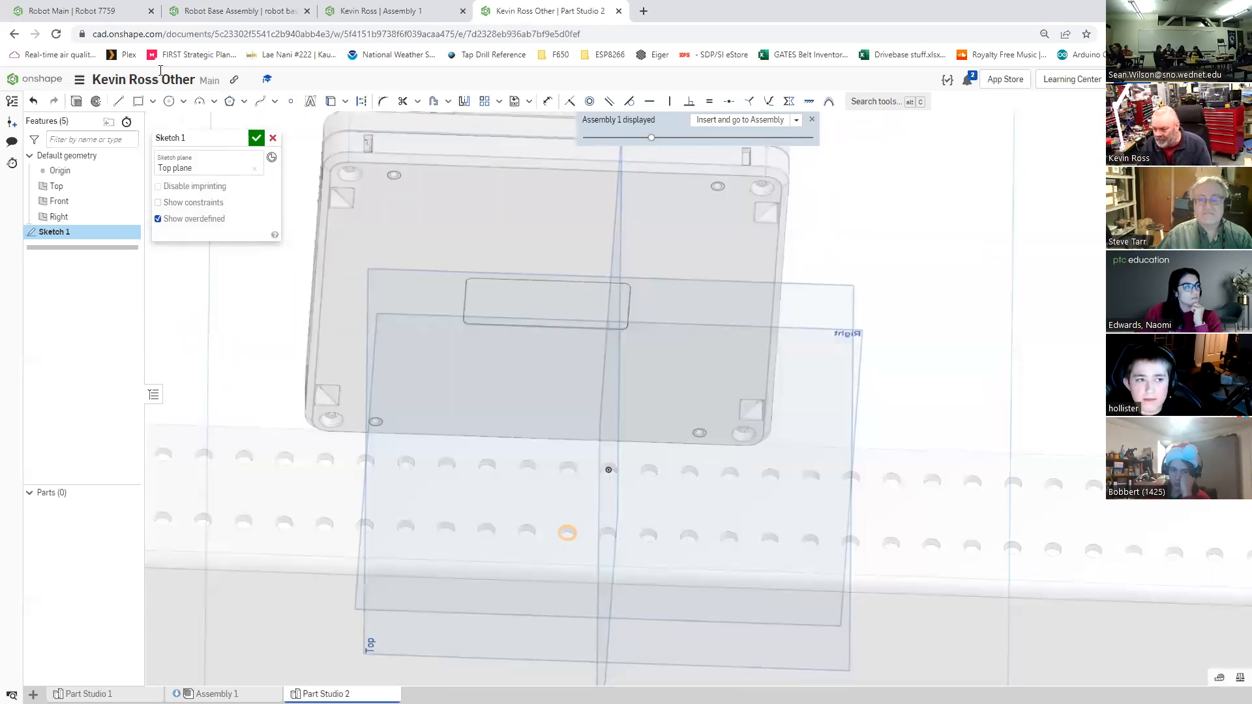
left_click(138, 101)
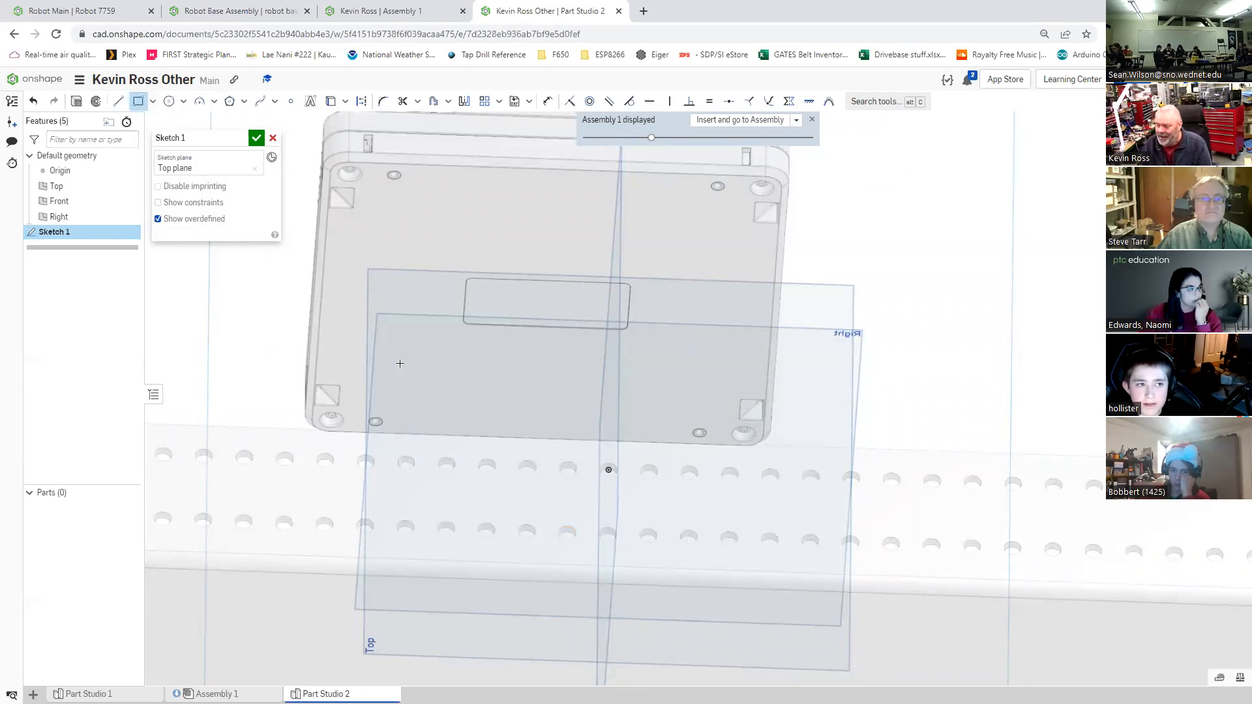
key("n")
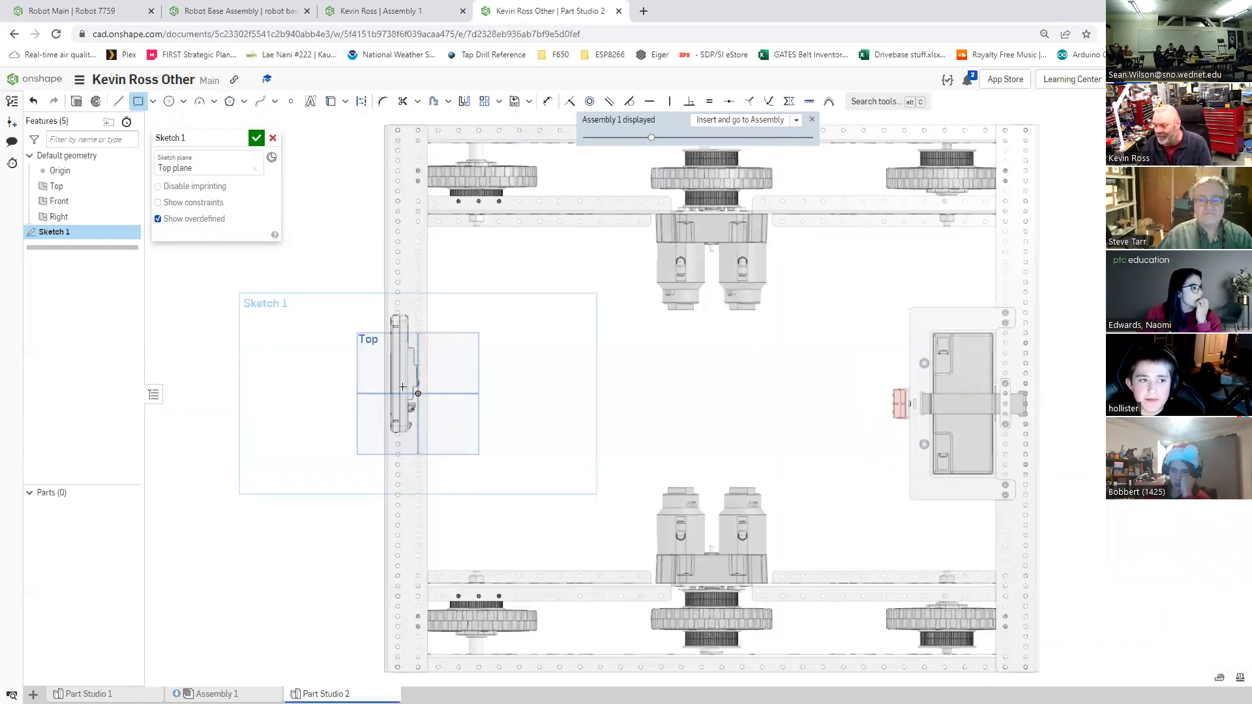
scroll(398, 376, "up", 4)
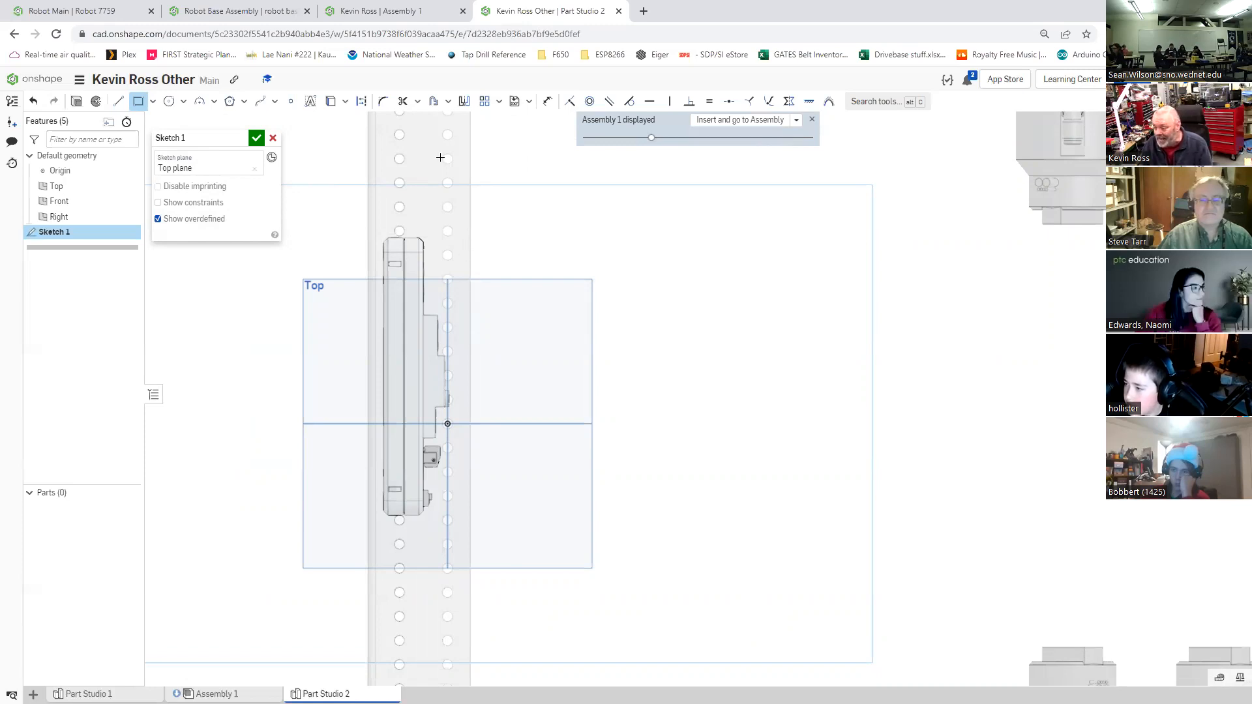
left_click(329, 101)
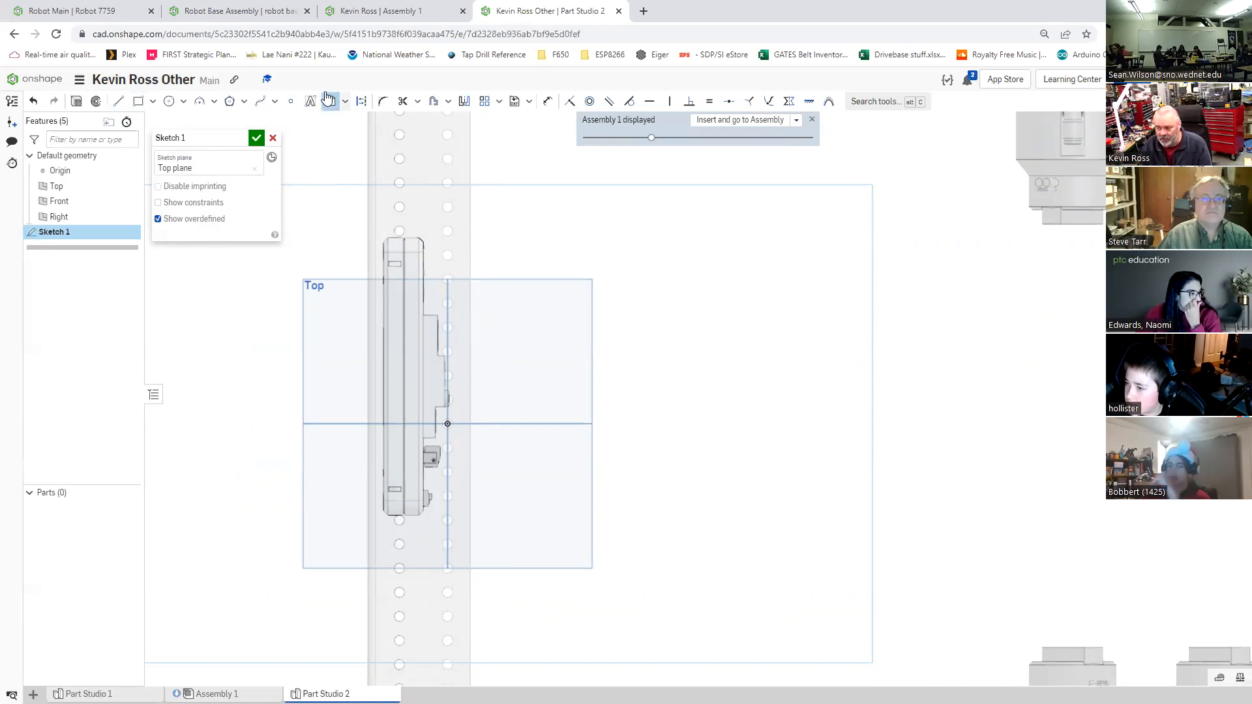
left_click(470, 254)
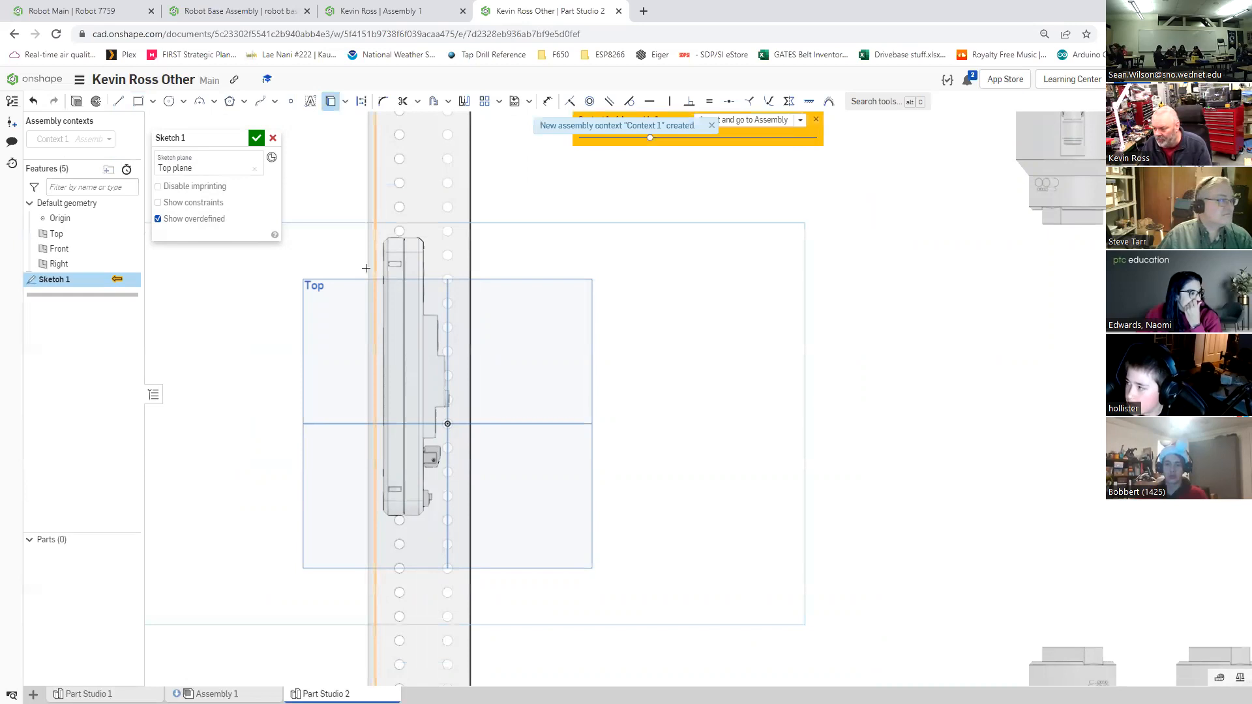
left_click(368, 551)
mouse_move(611, 585)
right_mouse_down()
mouse_move(640, 554)
mouse_move(612, 604)
right_mouse_up()
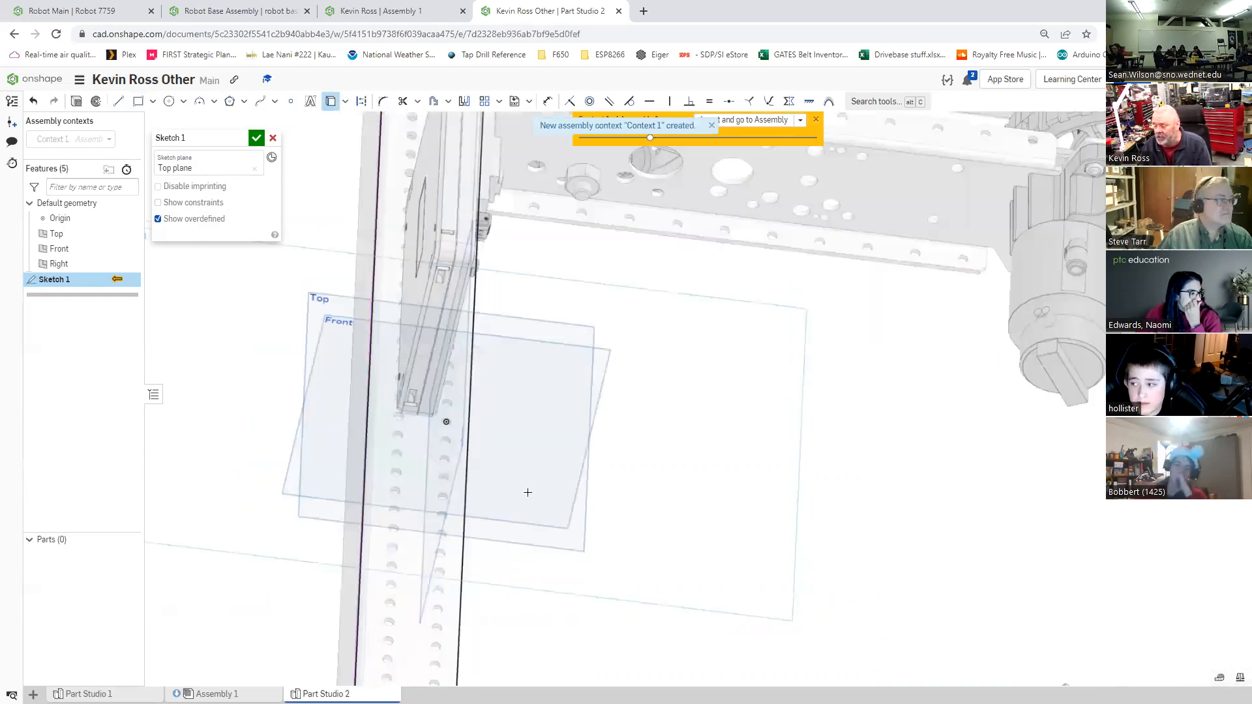
Step: Sketch a center point rectangle about 0.94 in wide and 6.45 in long on the origin, reaching the flange's inner edge
key("n")
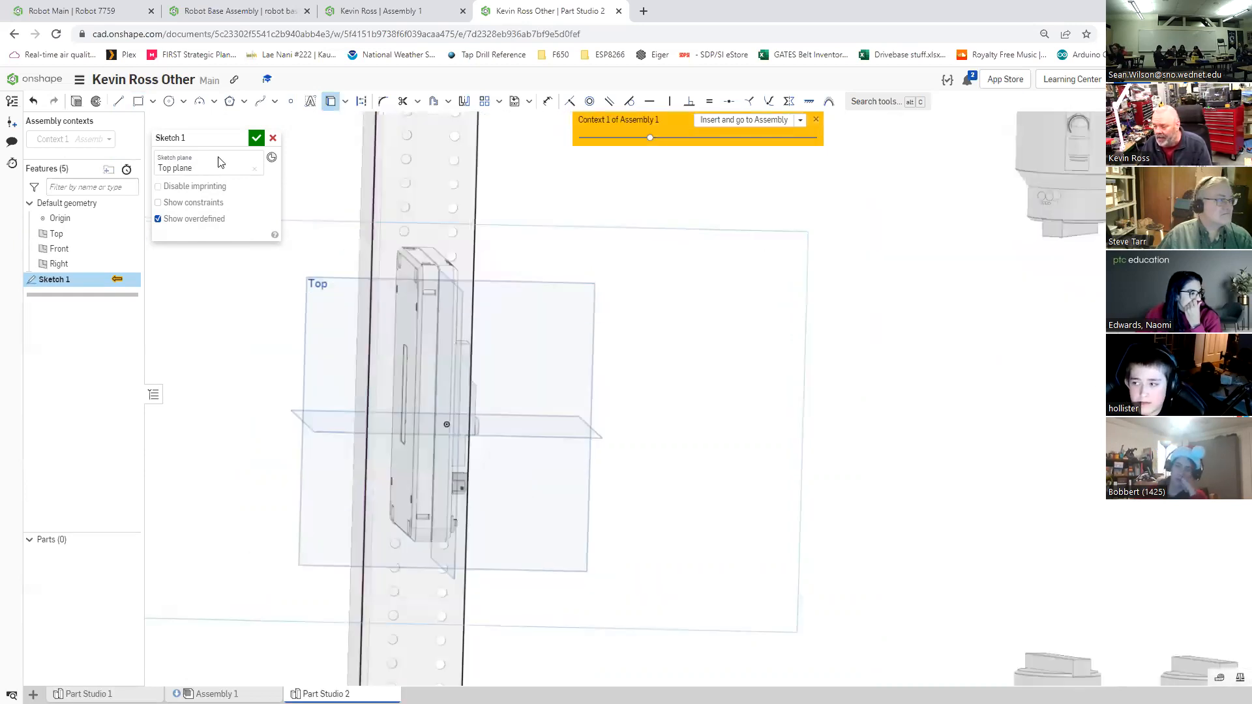
left_click(152, 101)
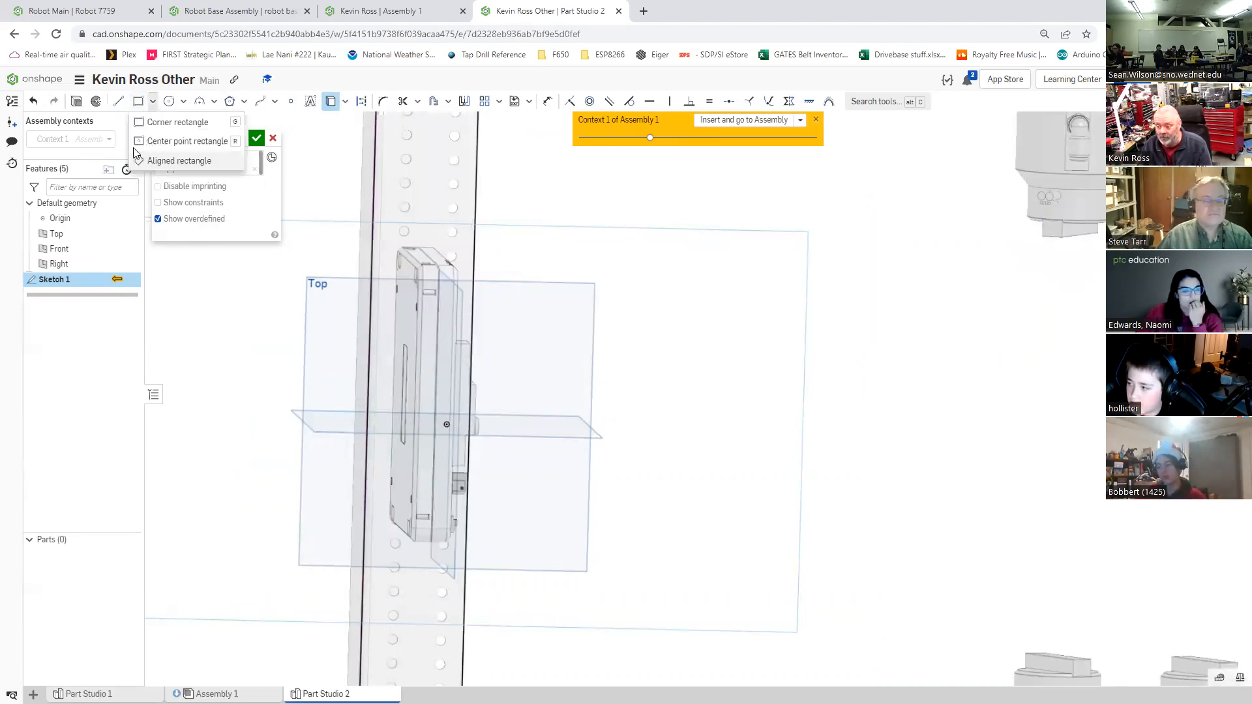
left_click(139, 142)
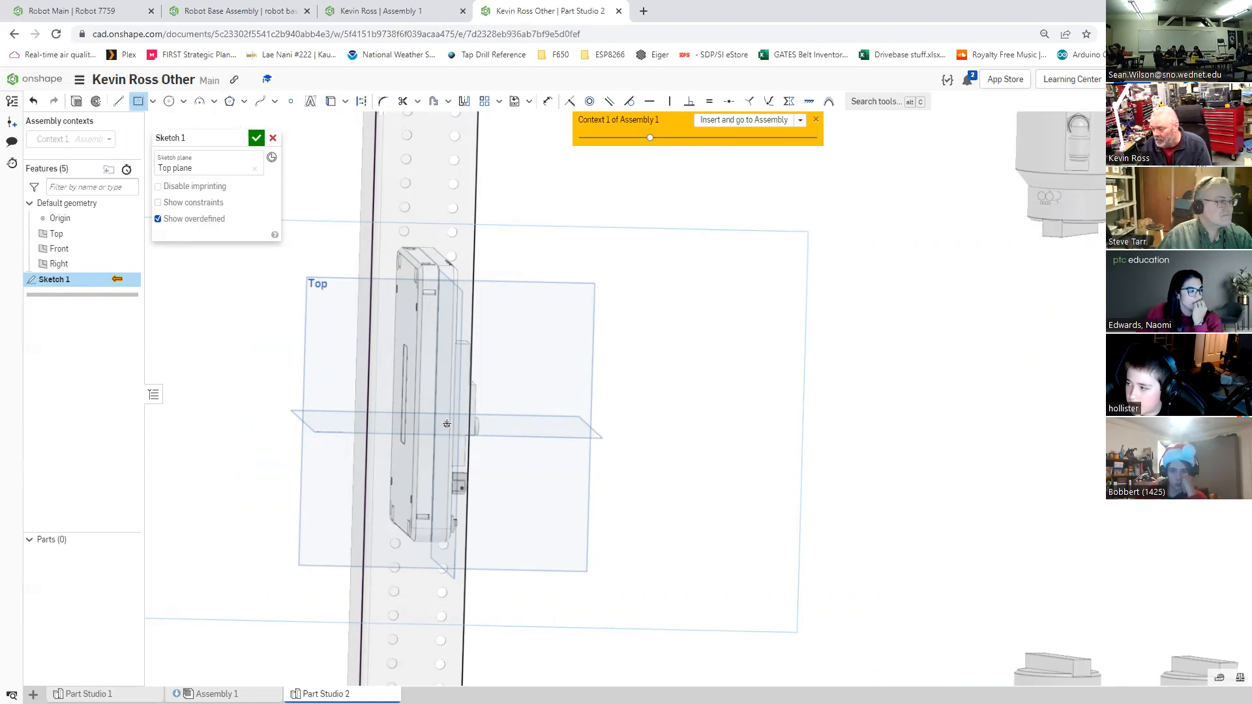
left_click(445, 433)
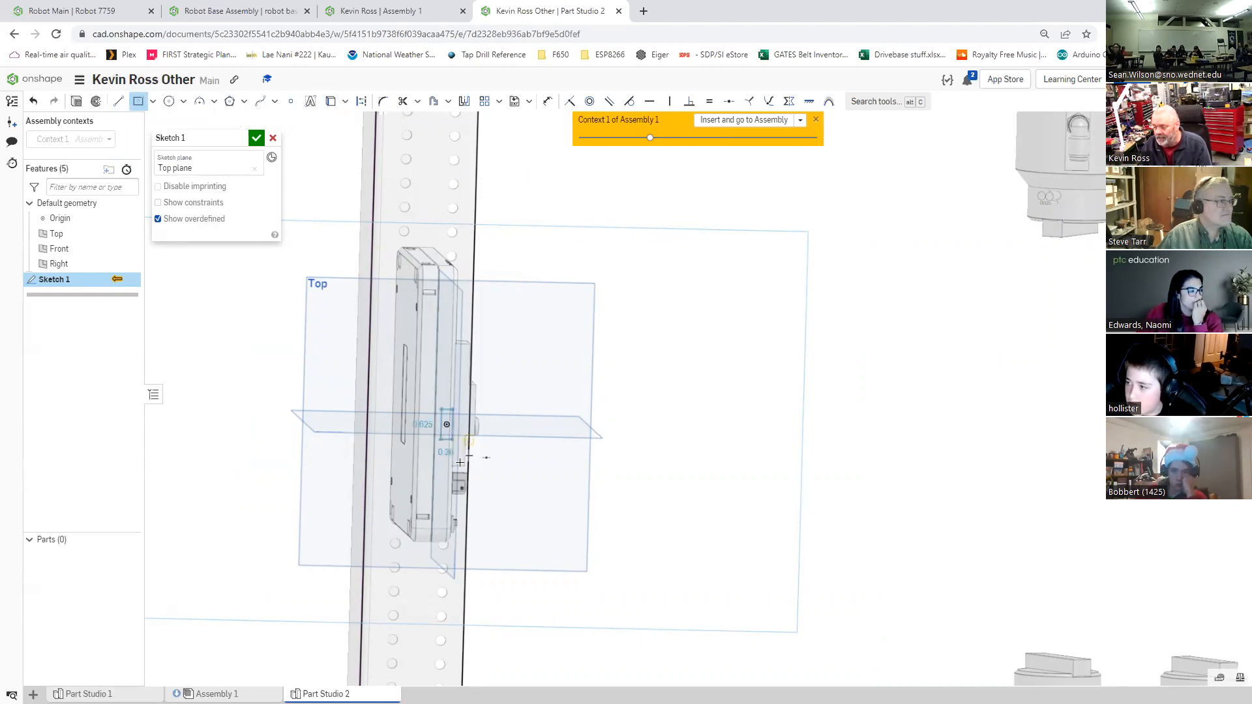
scroll(460, 461, "up", 1)
scroll(444, 419, "up", 1)
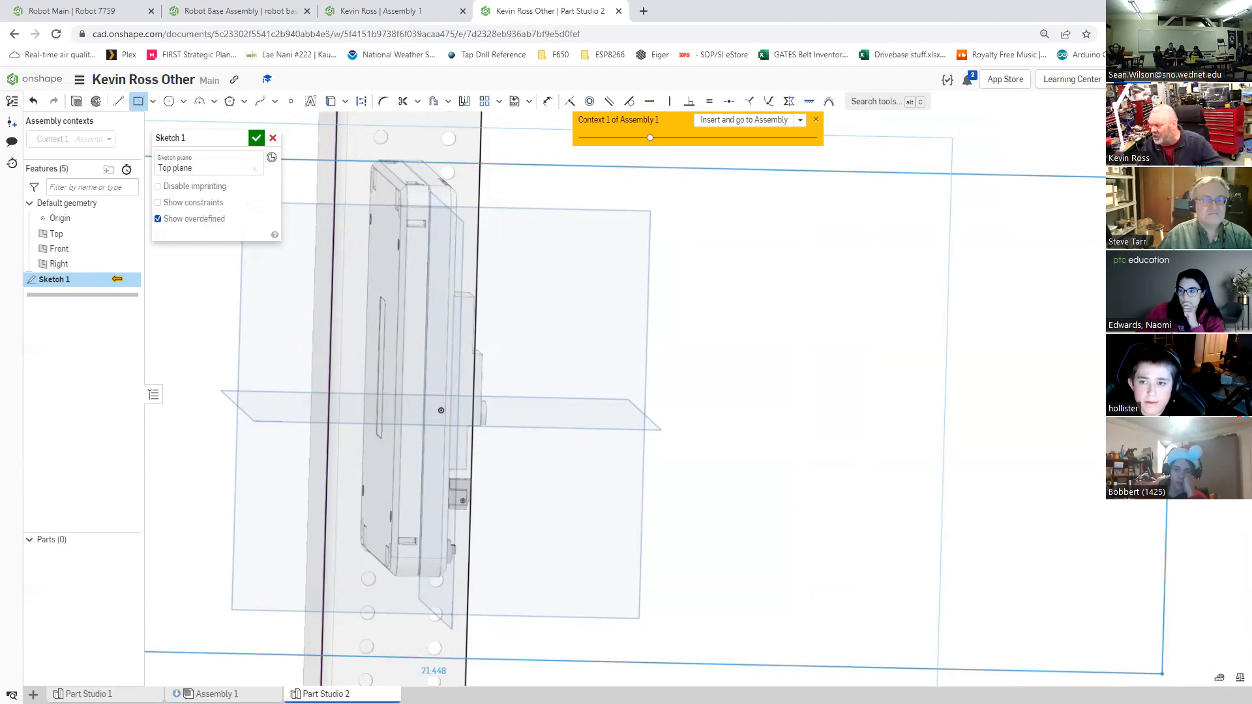
left_click(673, 465)
key("n")
scroll(487, 396, "up", 3)
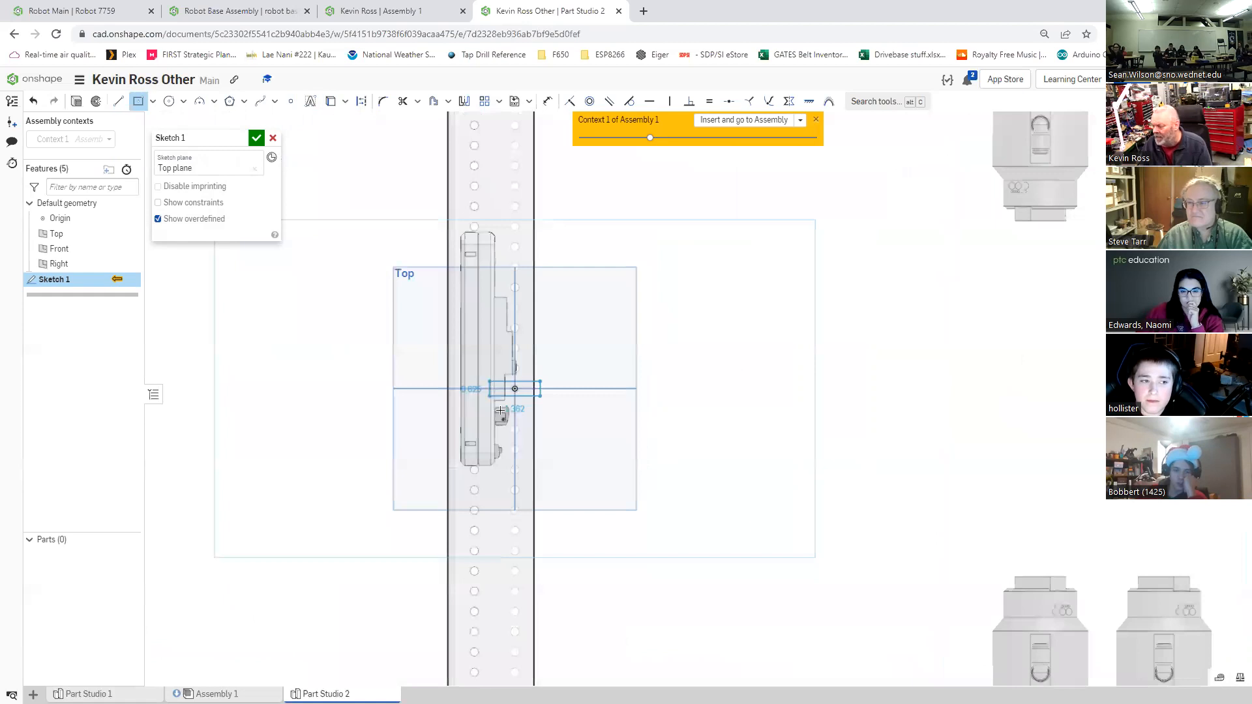
scroll(501, 409, "up", 1)
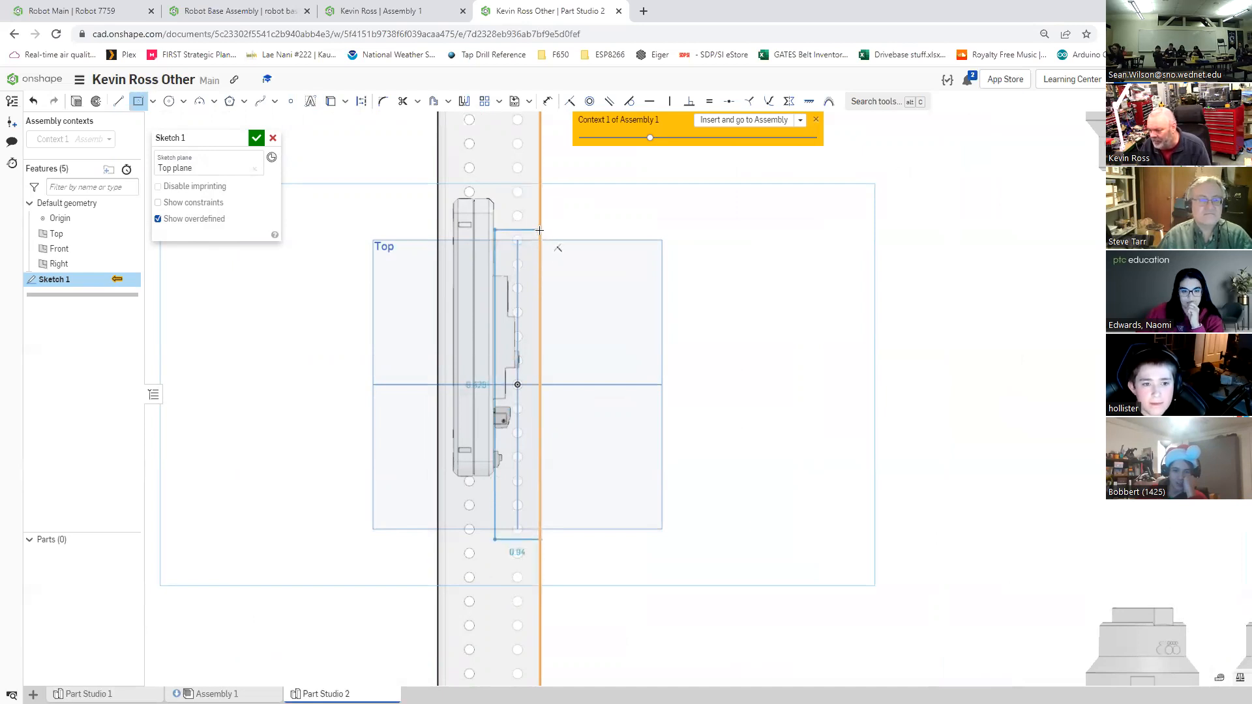
left_click(557, 430)
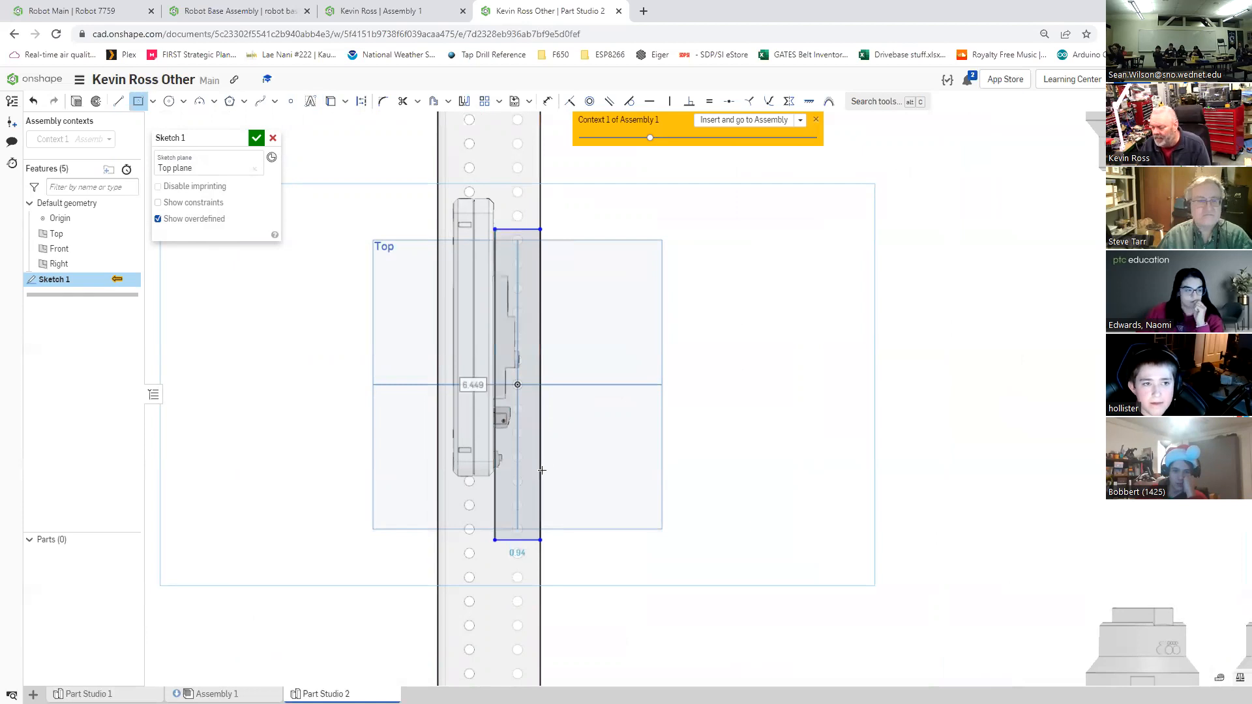
Step: Try to set the rectangle's width to 1 in
scroll(545, 450, "up", 2)
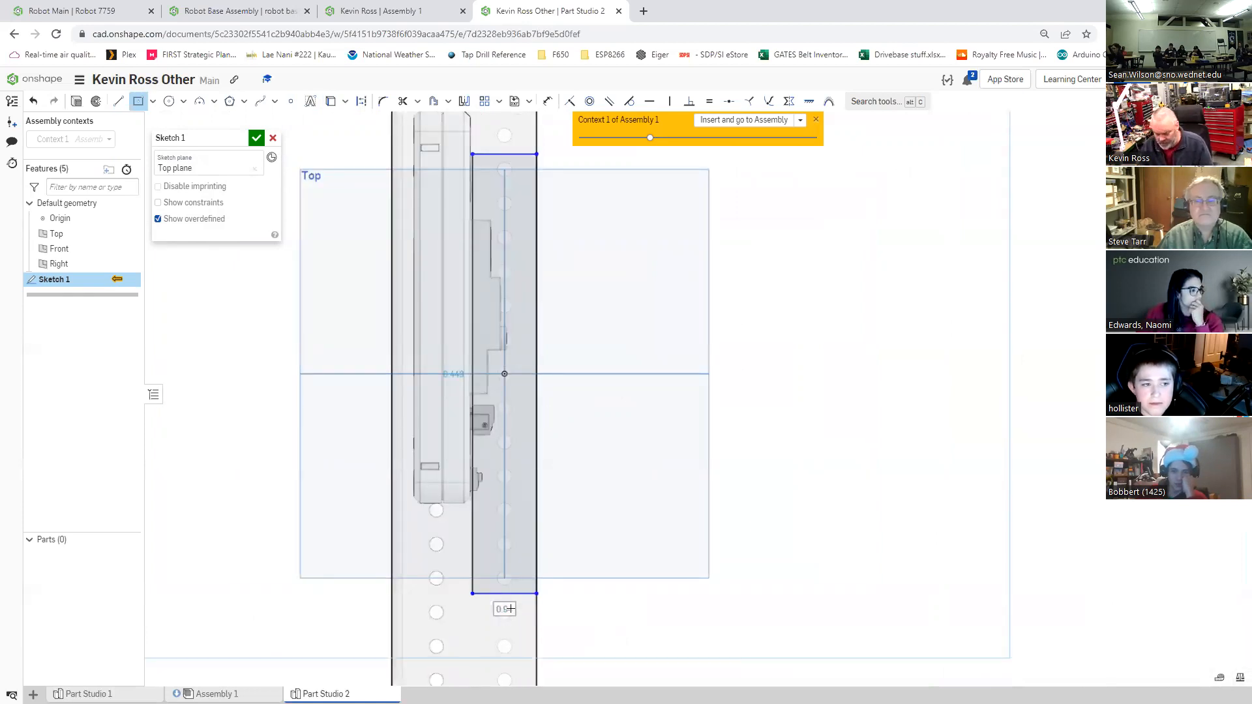
type("1")
key("Return")
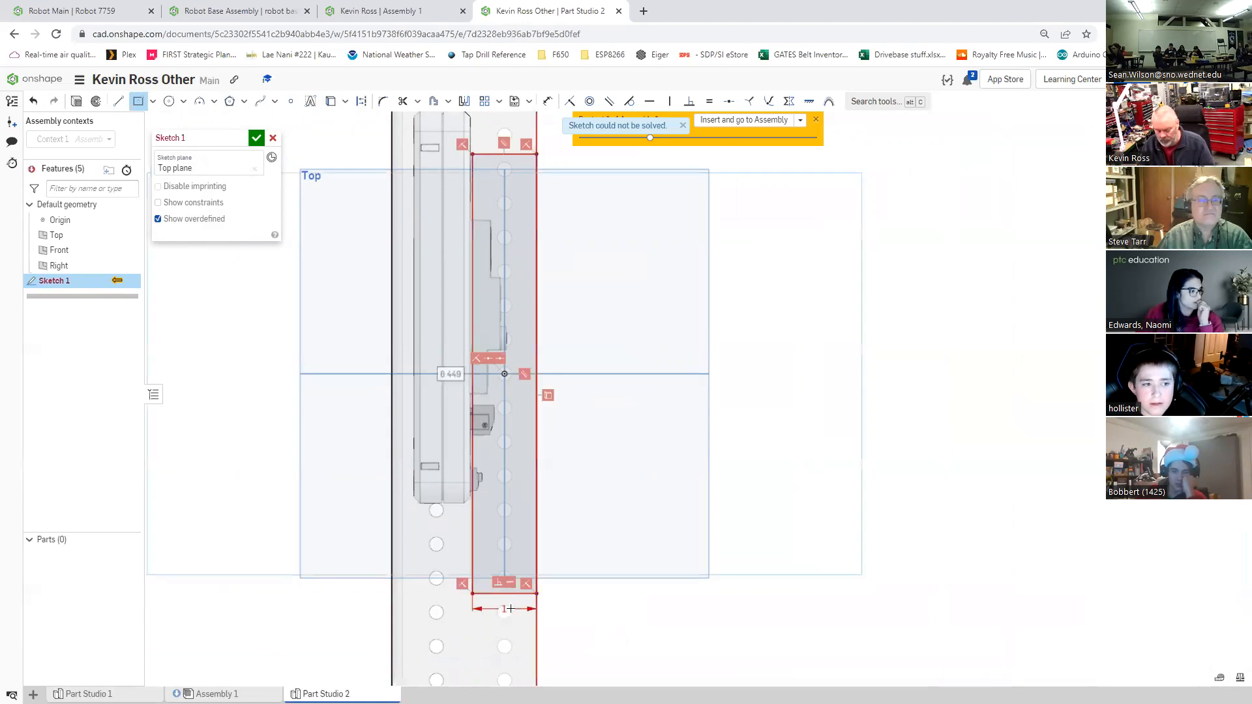
key("Escape")
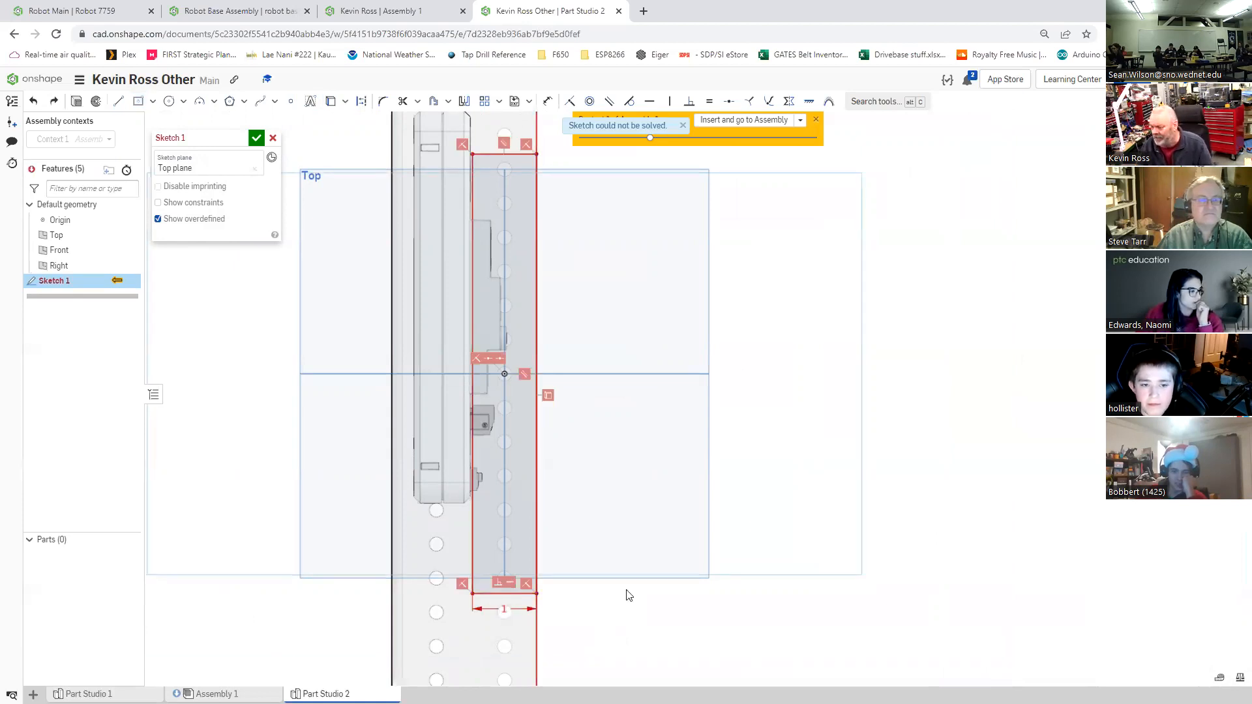
Step: Undo the 1 in width dimension on the sketch rectangle
key("ctrl+z")
scroll(657, 471, "up", 1)
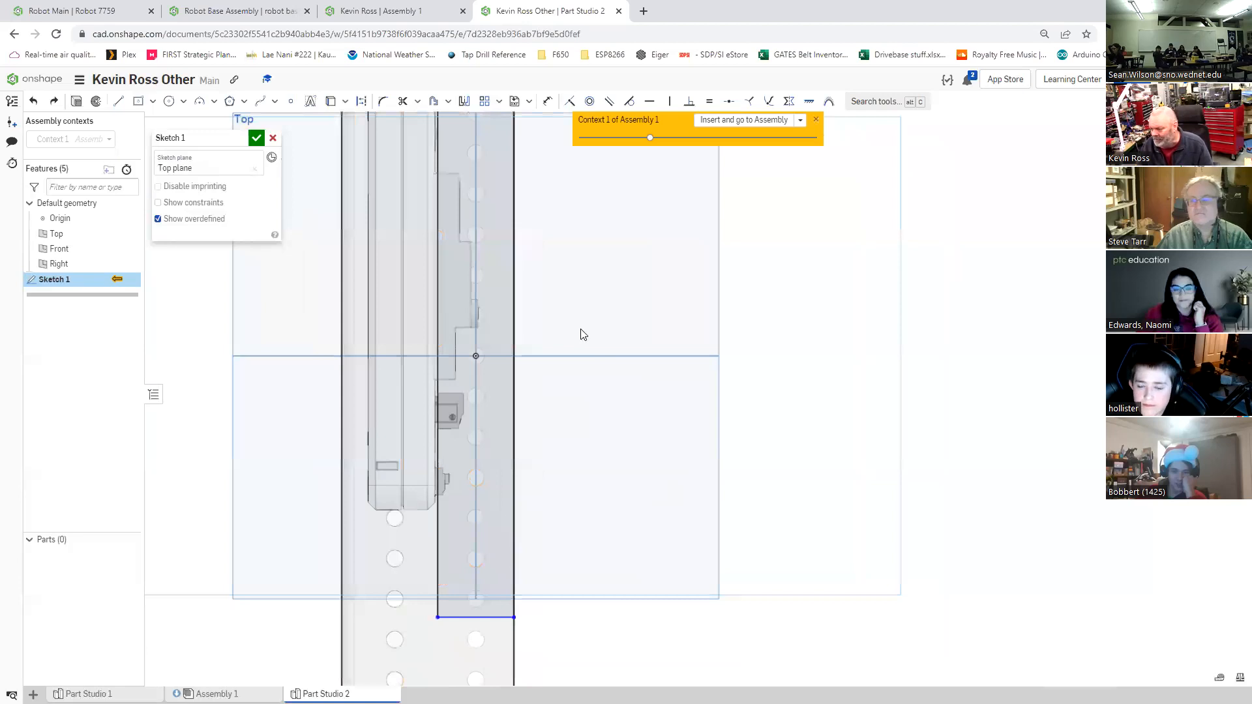
scroll(582, 331, "down", 1)
Step: Dimension the rectangle's length between its two short edges and set it to 6 in
left_click(546, 102)
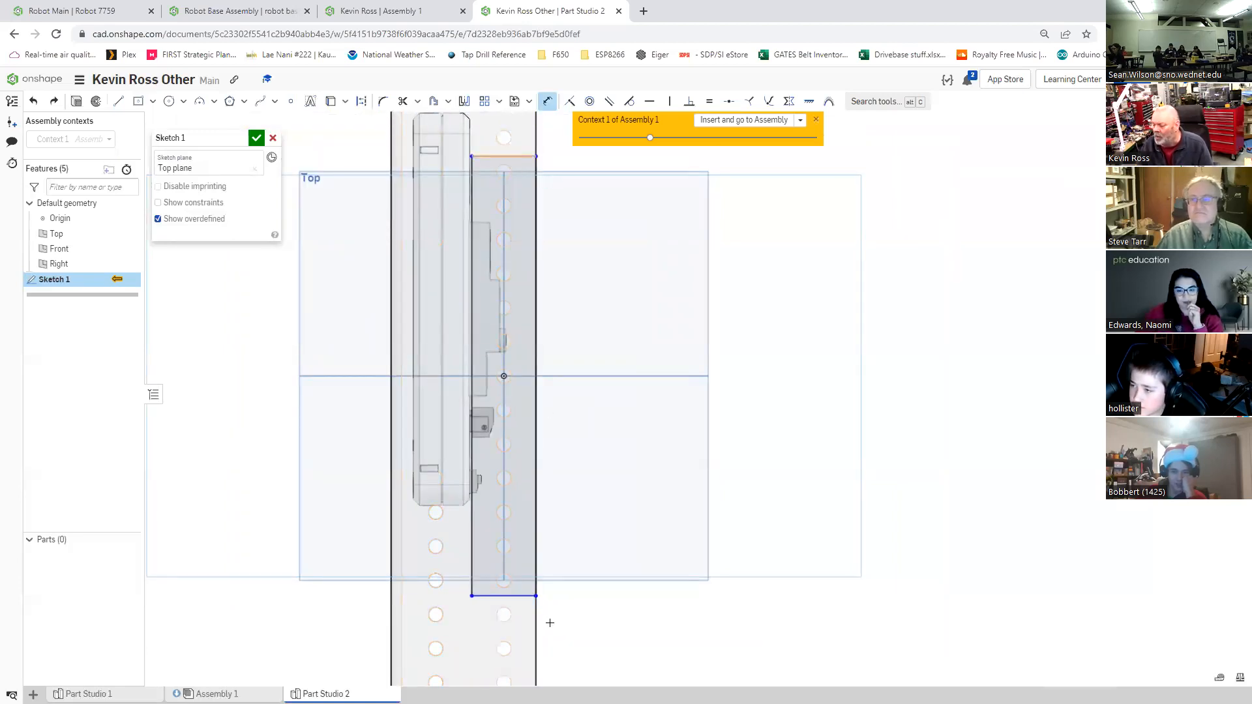
left_click(519, 156)
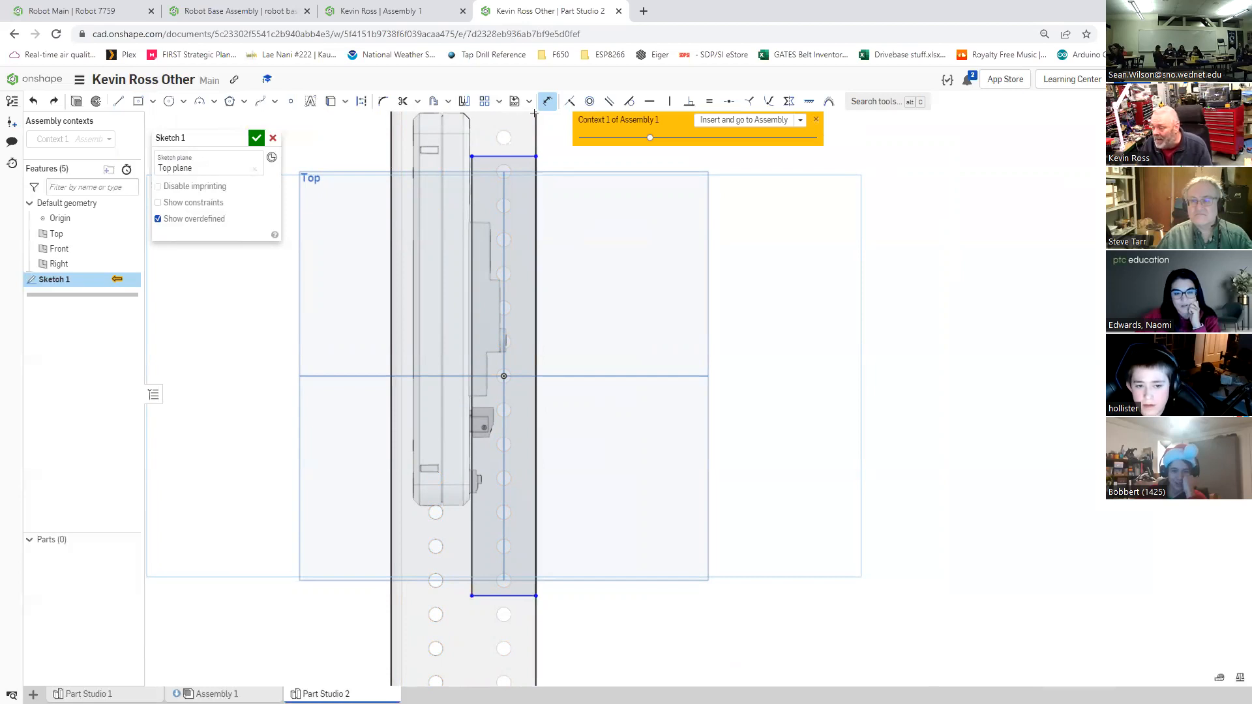
left_click(531, 147)
left_click(549, 103)
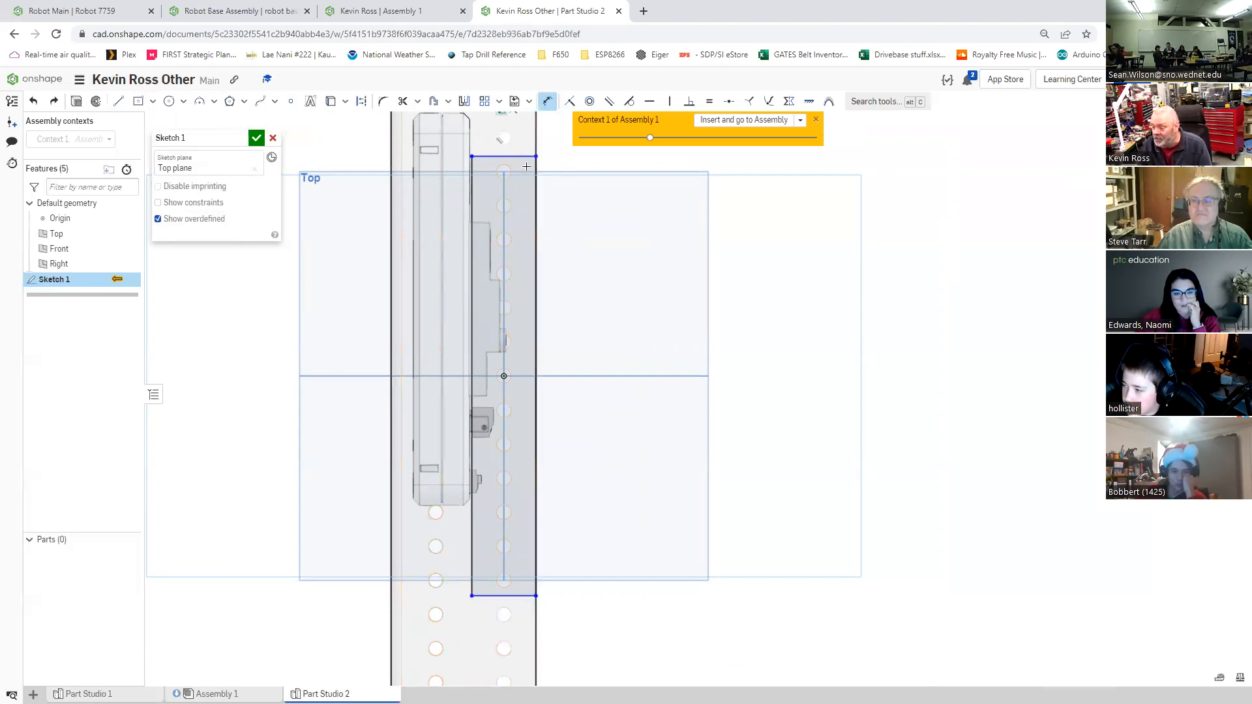
left_click(526, 597)
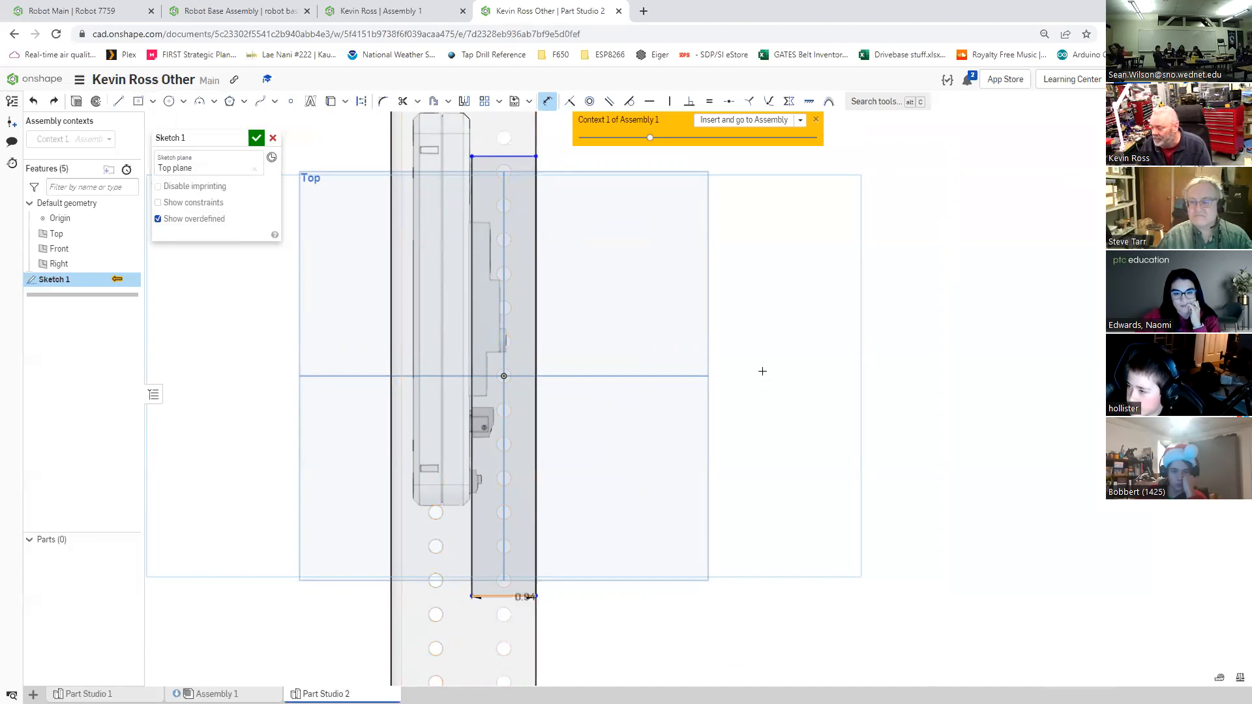
left_click(808, 418)
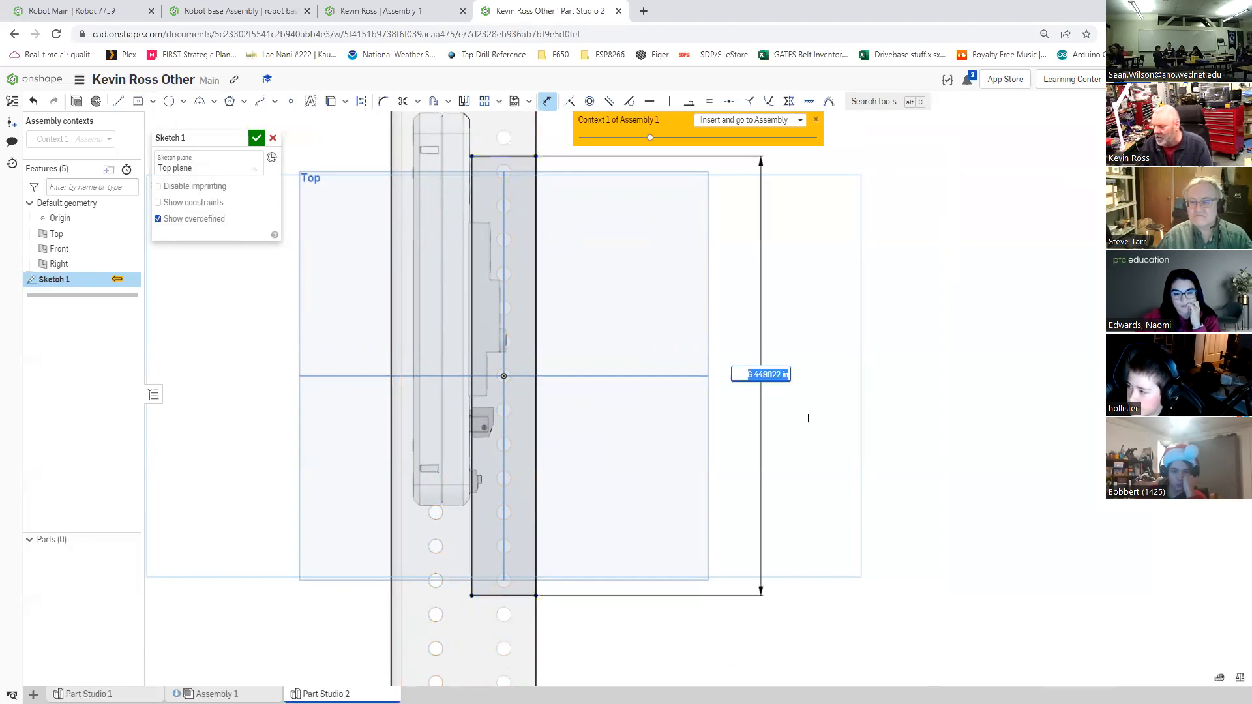
type("6")
key("Return")
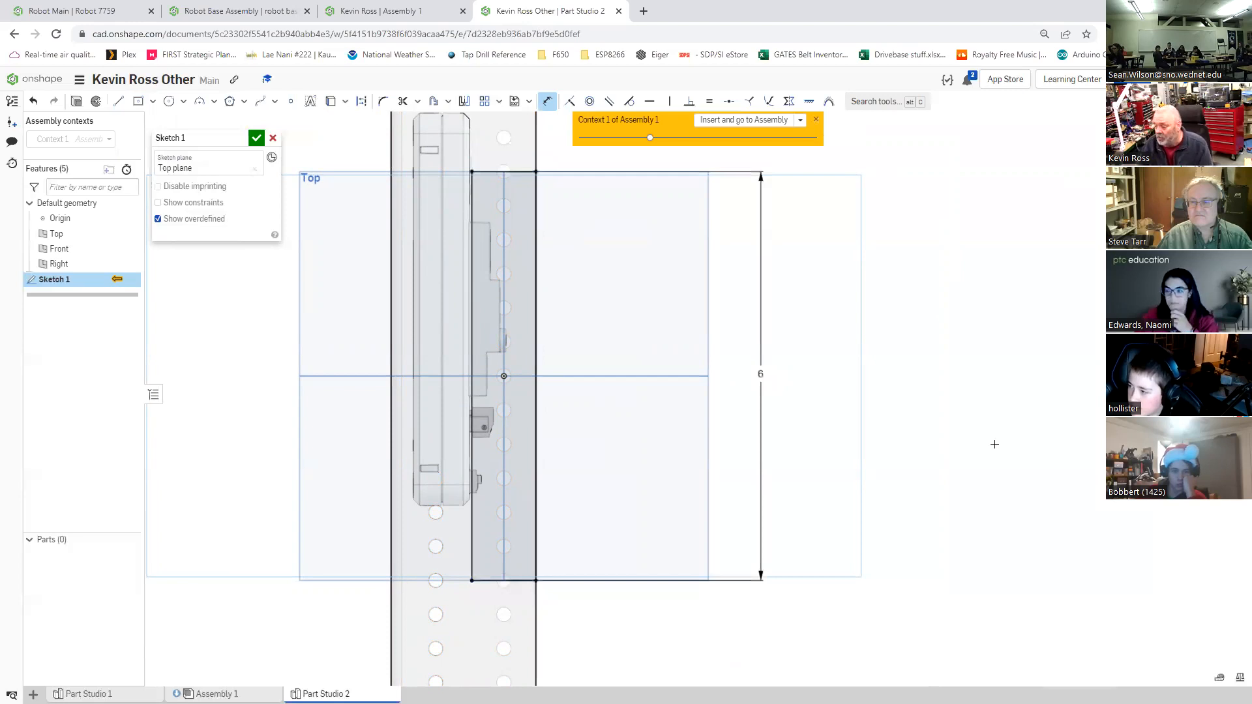
Step: Project the two flange holes nearest the rectangle's short ends into the sketch with the Use tool and finish the sketch
left_click(331, 103)
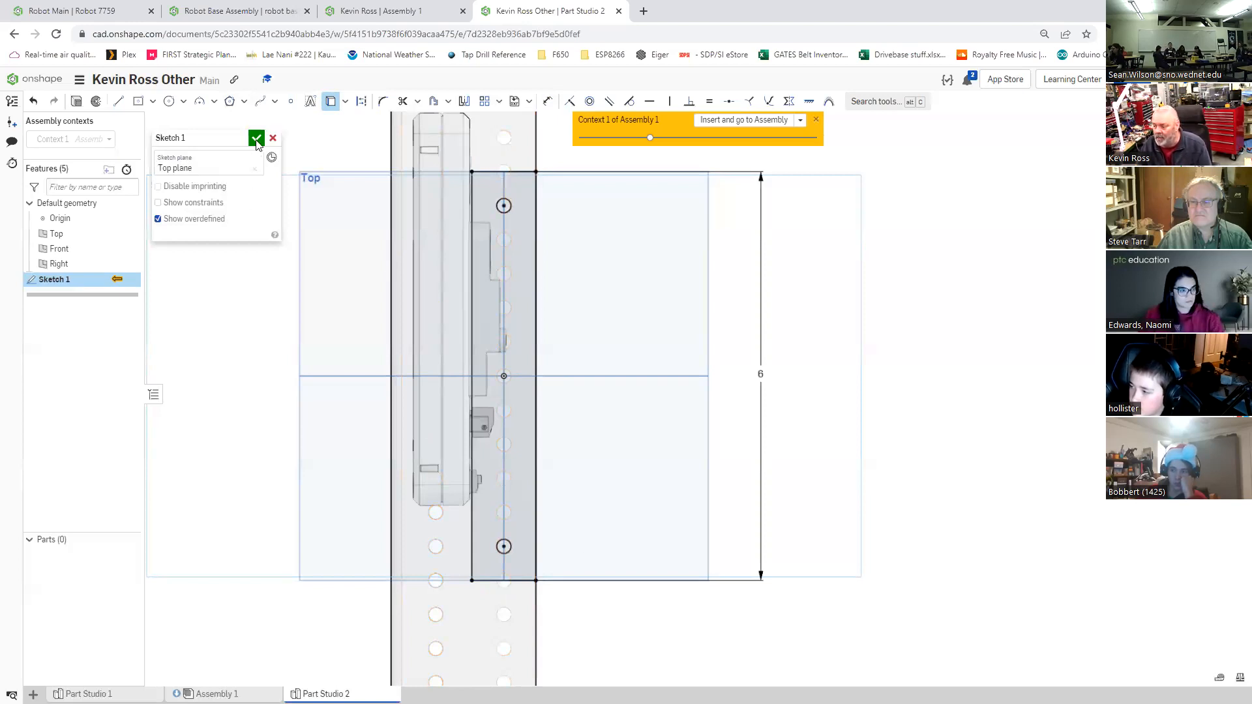
mouse_move(613, 413)
right_mouse_down()
mouse_move(654, 395)
mouse_move(688, 424)
mouse_move(638, 438)
mouse_move(636, 454)
right_mouse_up()
right_click_drag(408, 335, 559, 326)
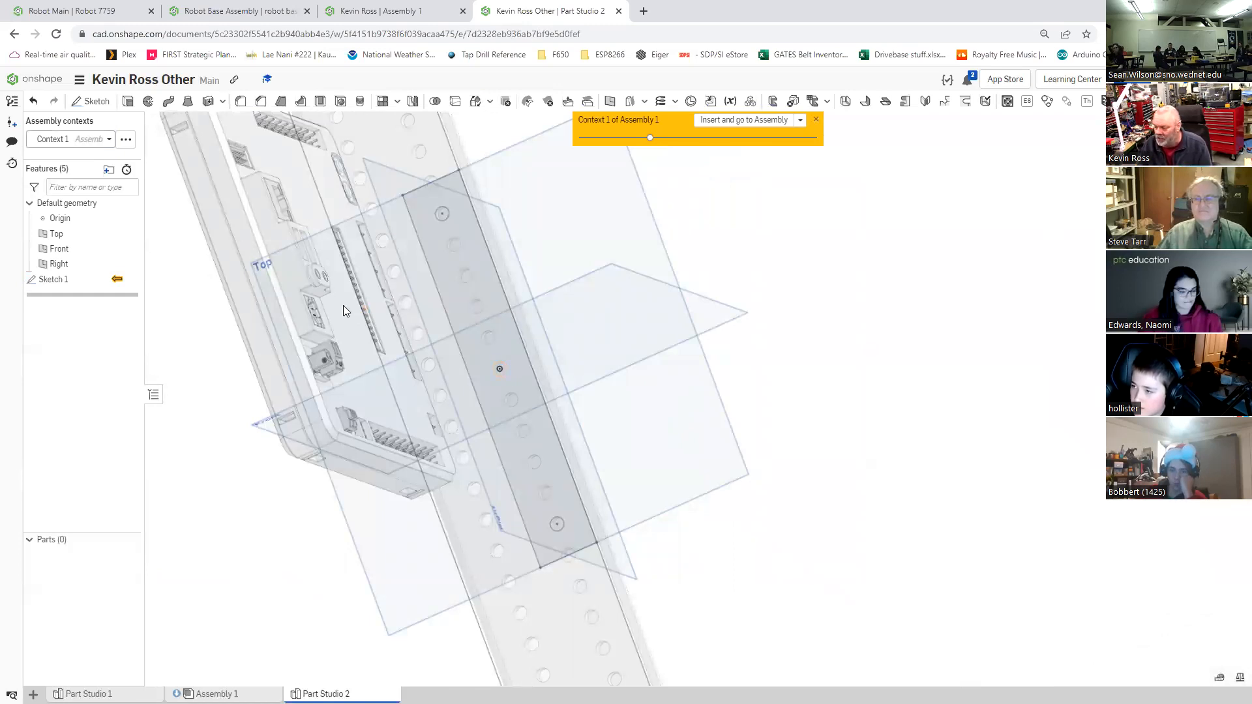
Step: Extrude the rectangular region around the two holes as a new solid plate 0.125 in thick
key("shift+5")
scroll(467, 444, "up", 4)
right_click_drag(576, 464, 565, 413)
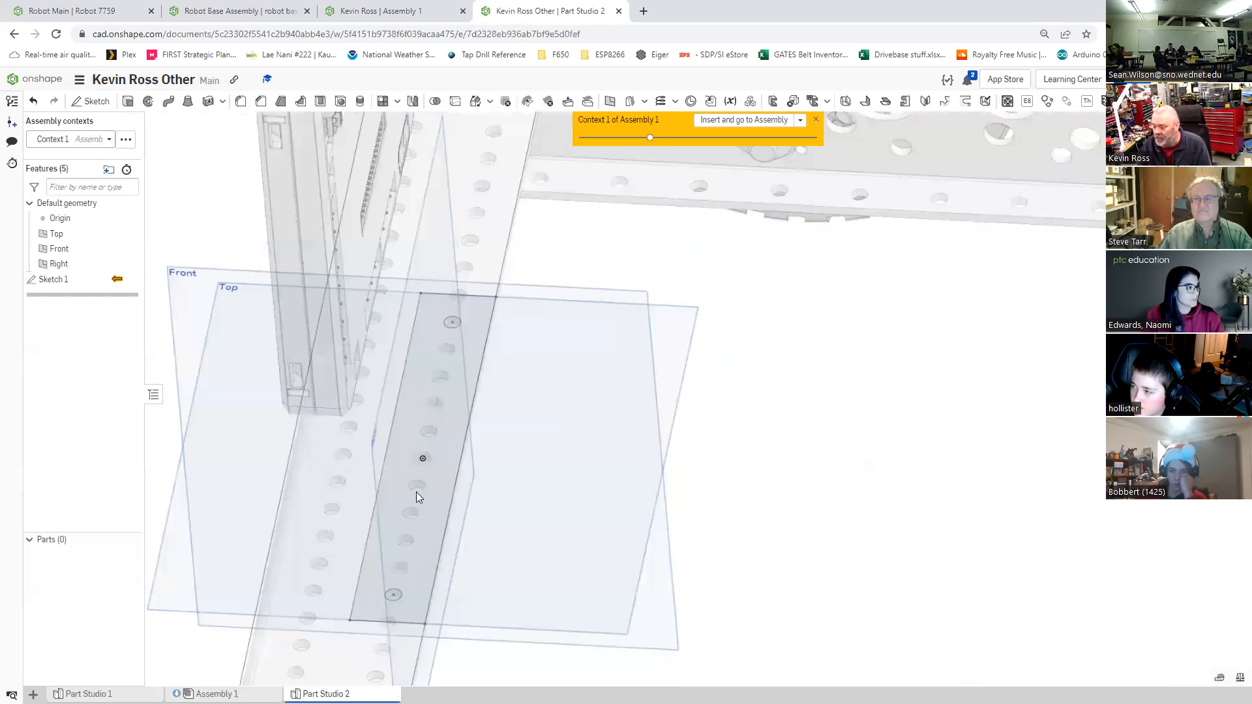
key("shift+e")
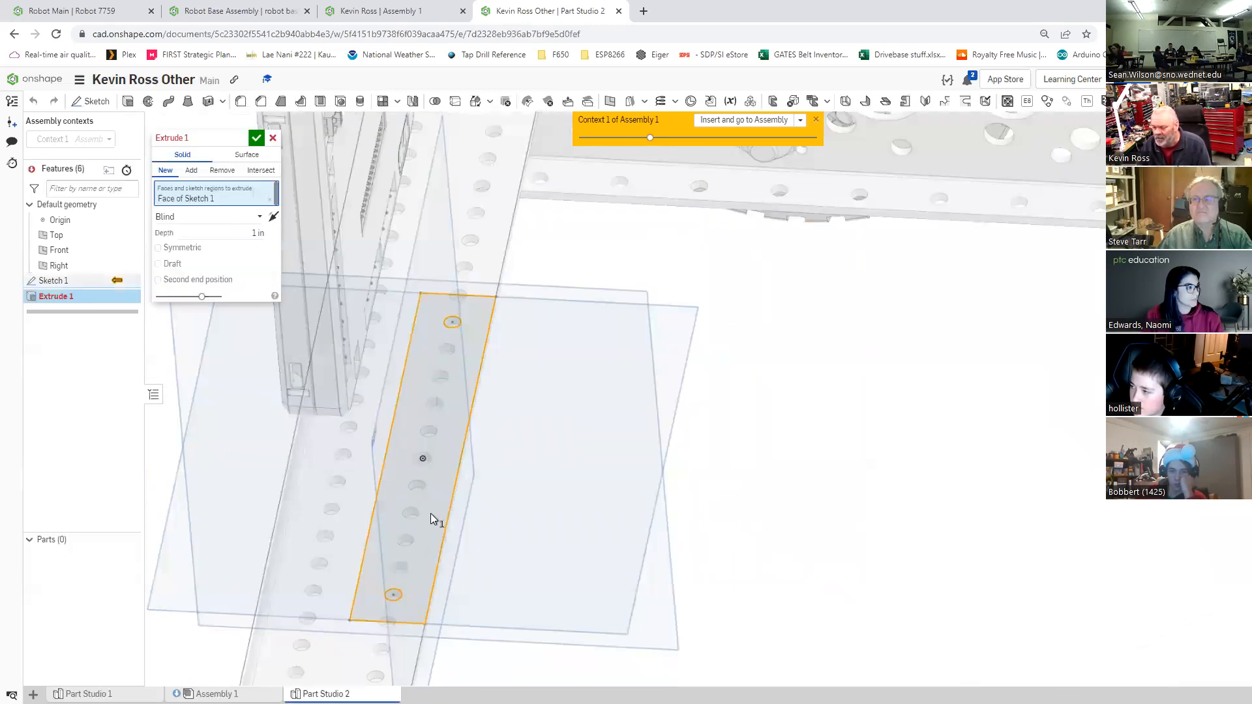
type(".125")
key("Return")
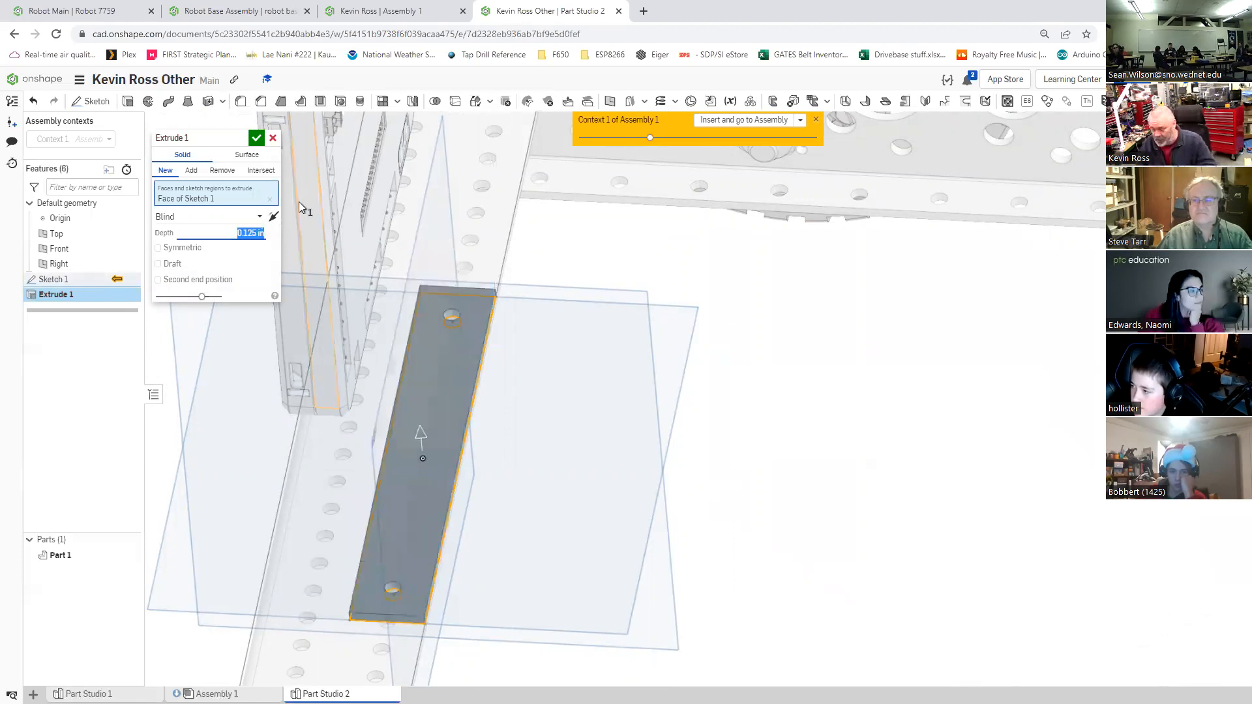
left_click(261, 143)
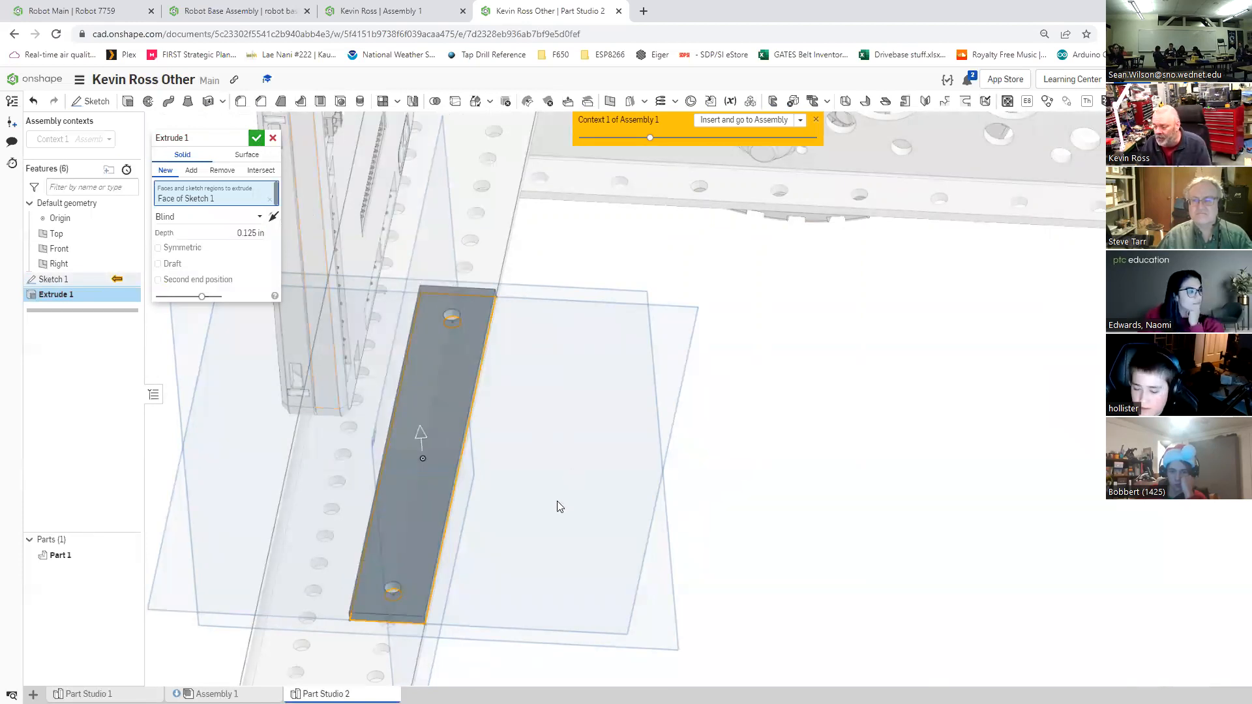
Step: Examine from several sides how the new plate and its two holes sit on the perforated flange beside the roboRIO
right_click_drag(559, 506, 523, 436)
right_click_drag(515, 381, 680, 461)
right_click_drag(856, 515, 993, 630)
right_click_drag(622, 430, 593, 435)
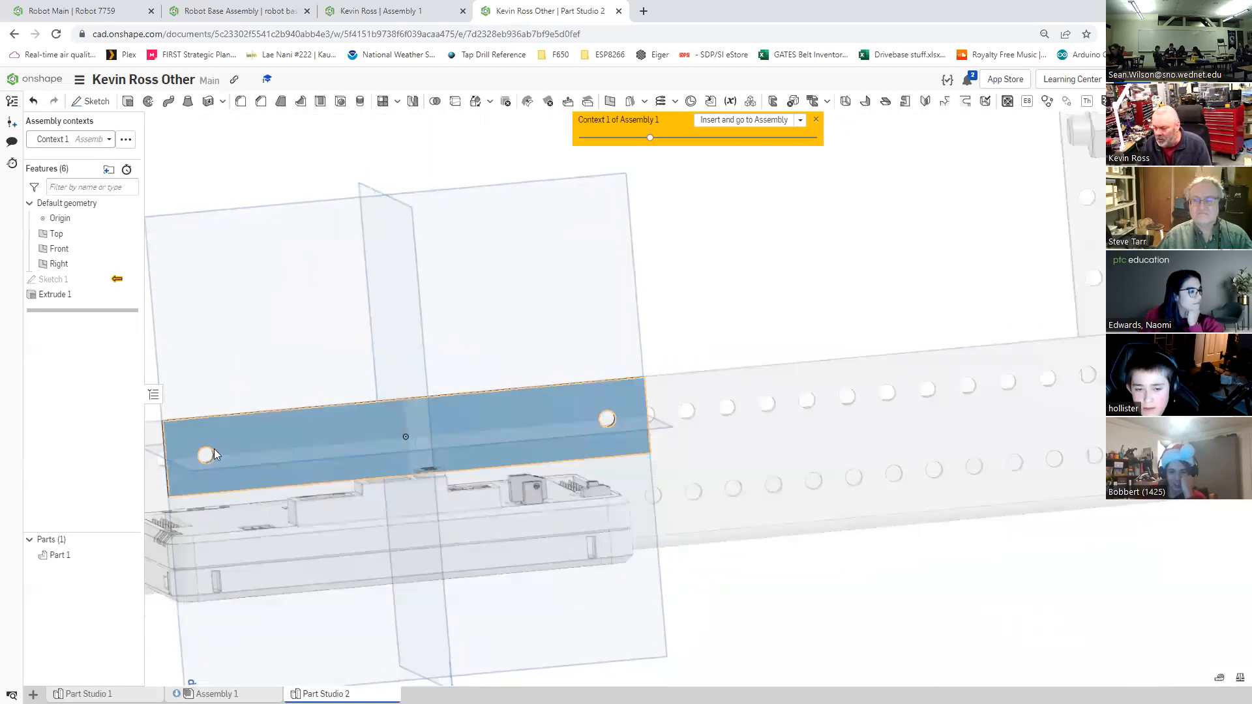
right_click_drag(582, 491, 628, 476)
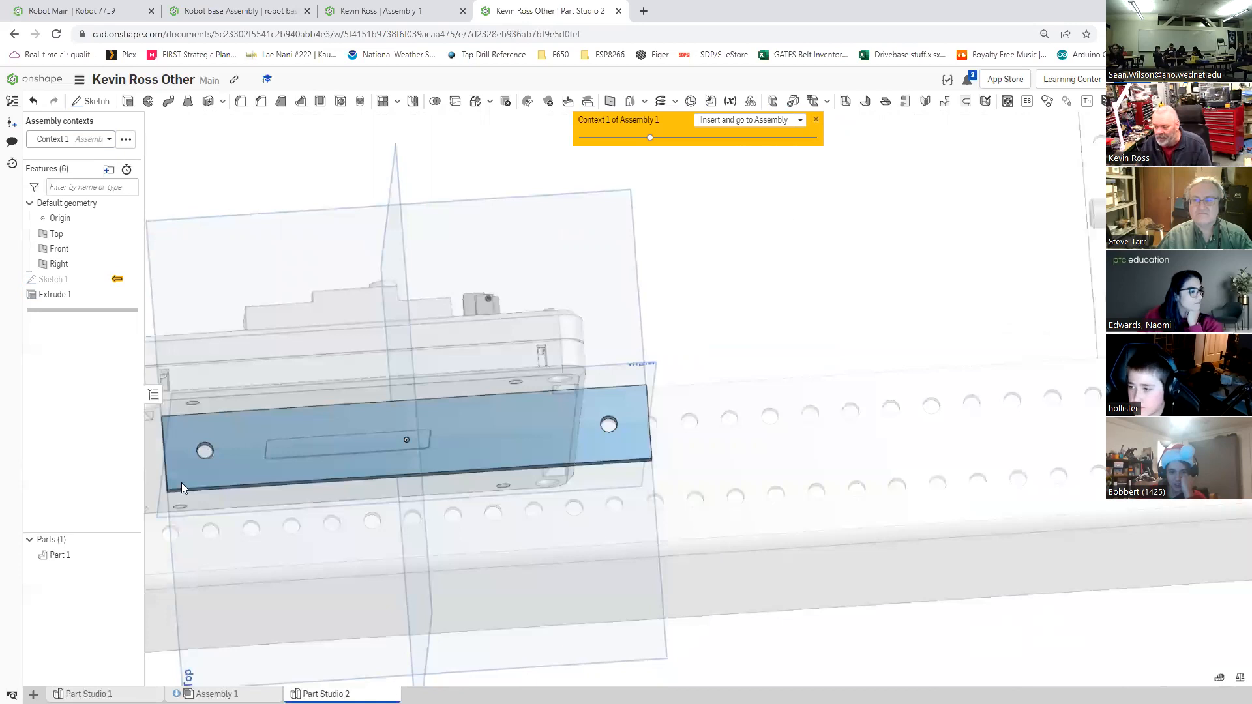
right_click_drag(181, 486, 202, 482)
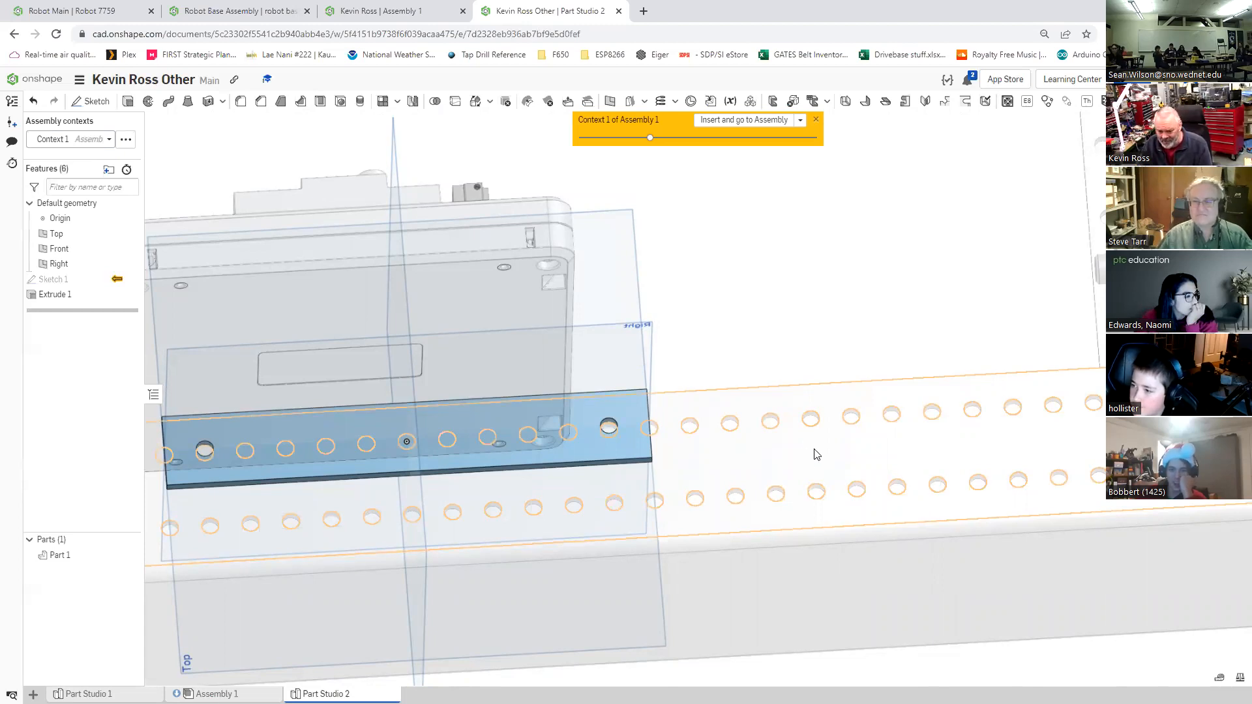
right_click_drag(811, 486, 819, 448)
scroll(815, 435, "up", 3)
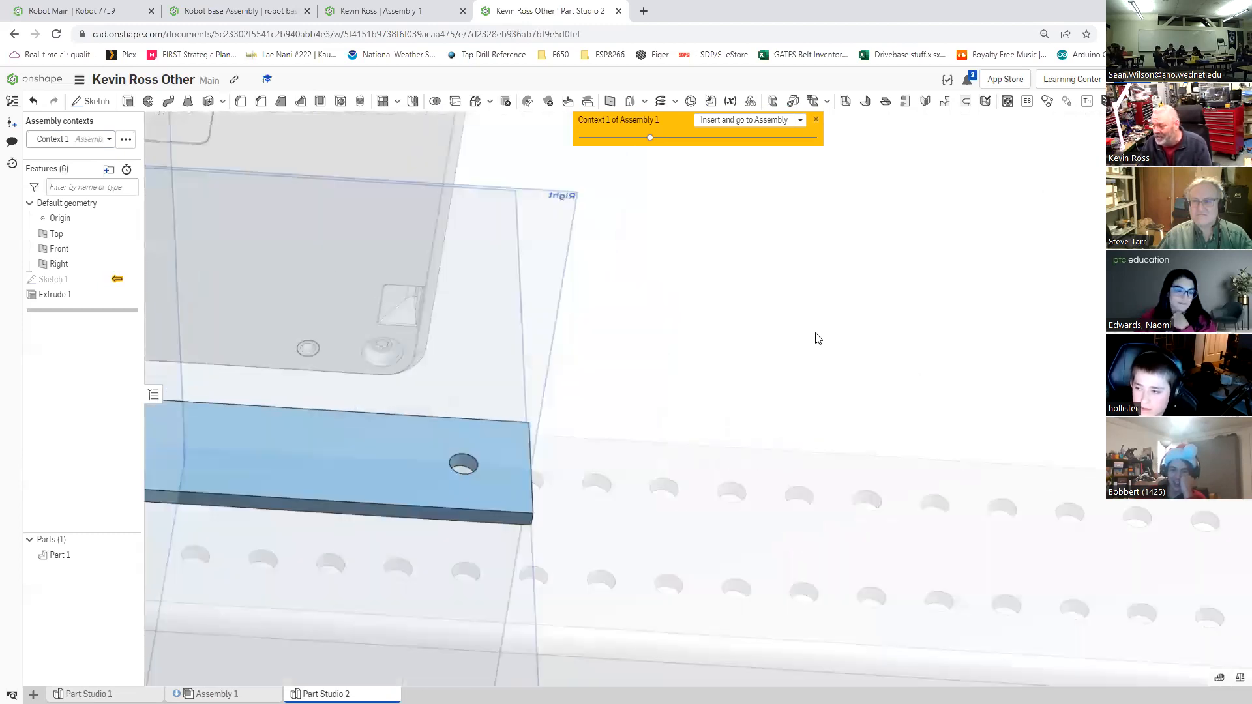
scroll(816, 326, "down", 3)
Step: Measure the distance between the upper and lower edges of the roboRIO's back
scroll(759, 439, "up", 2)
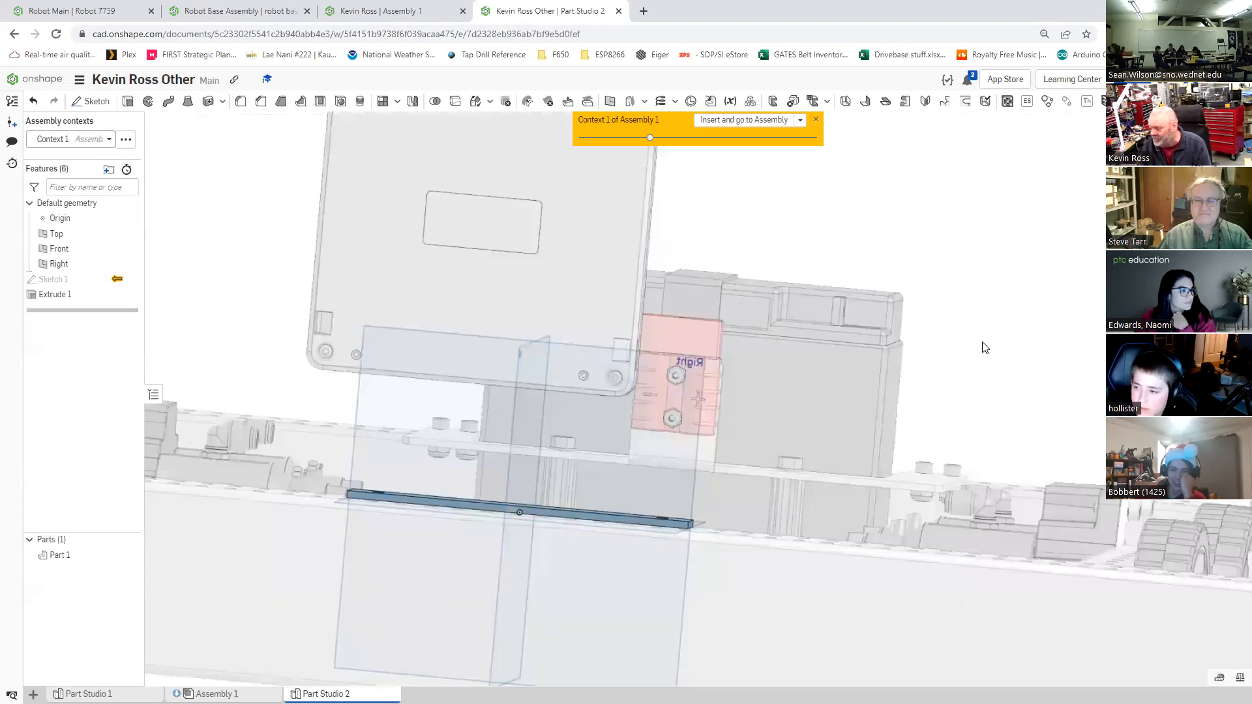
middle_click_drag(991, 222, 983, 346)
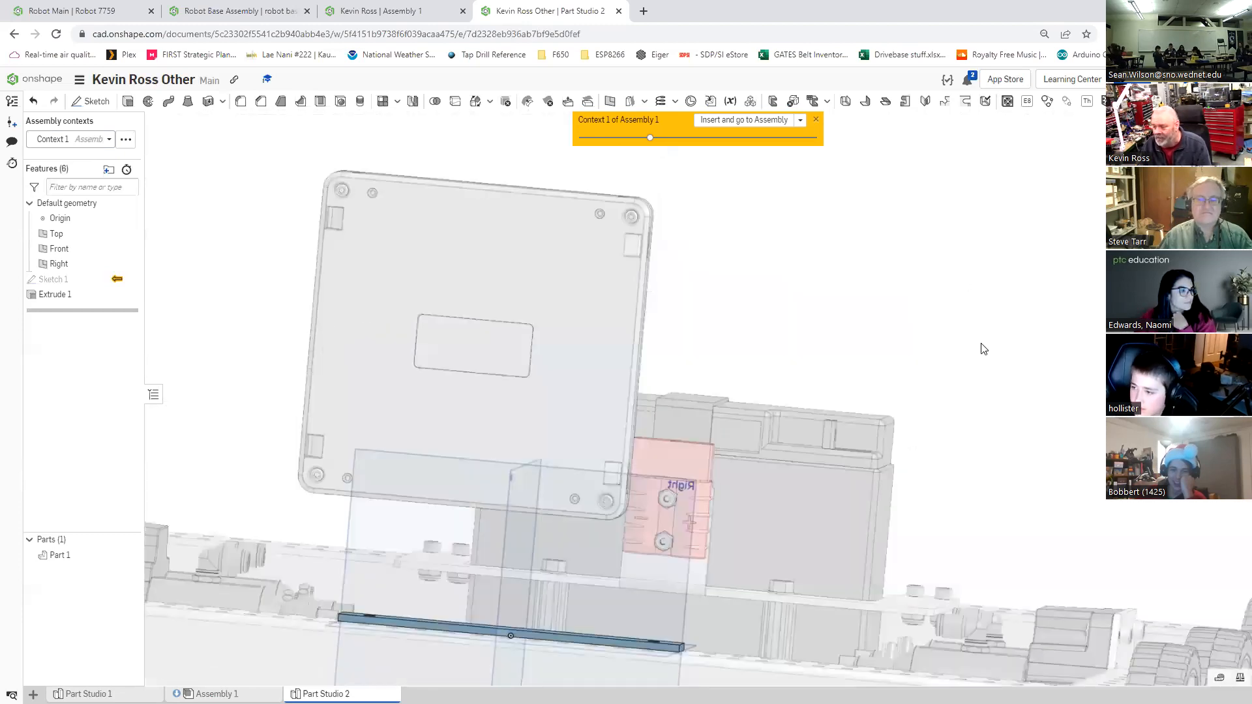
left_click(442, 180)
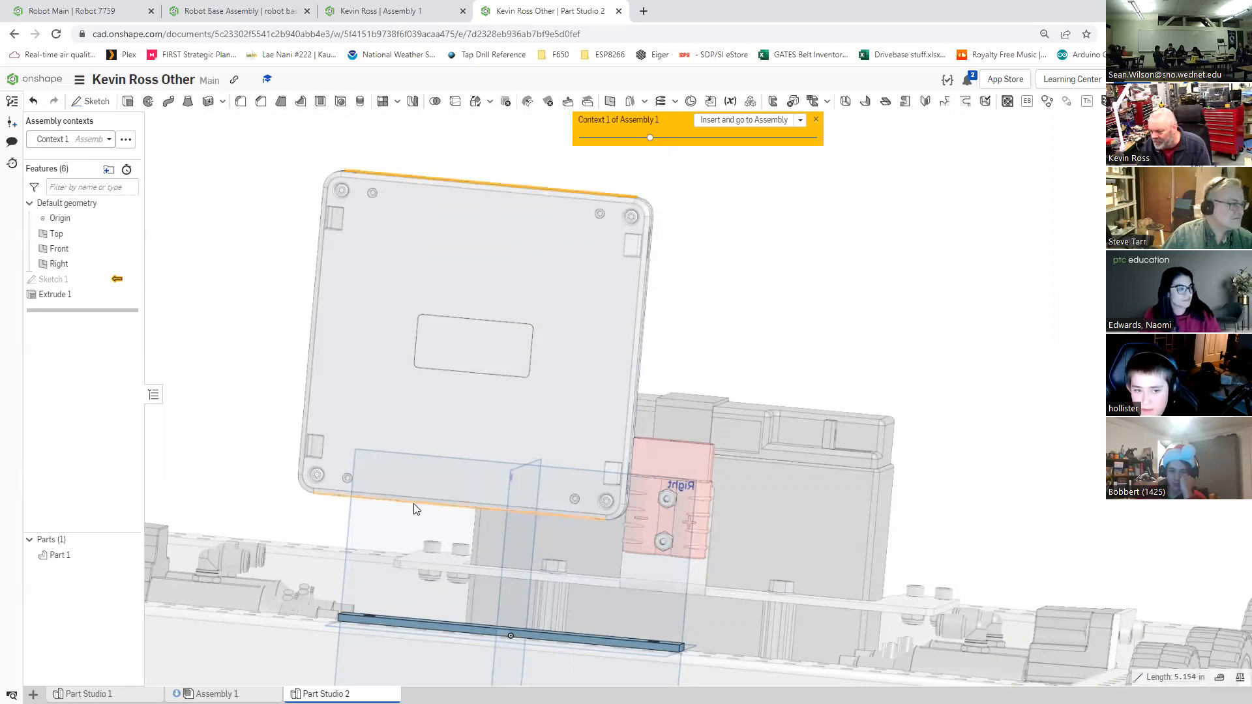
left_click(433, 504)
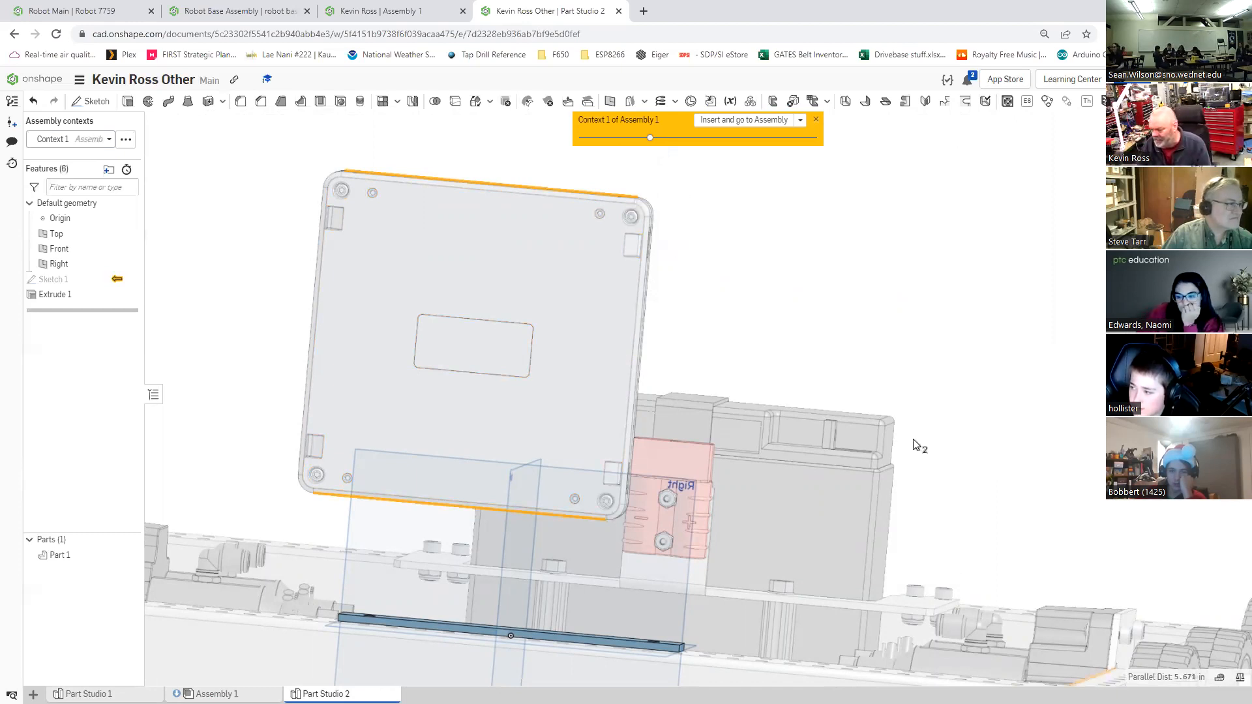
Step: Start a sketch on the plate's top face and draw a corner rectangle about 0.245 in wide and 6 in long along the edge away from the roboRIO
scroll(955, 372, "down", 1)
right_click_drag(894, 400, 629, 587)
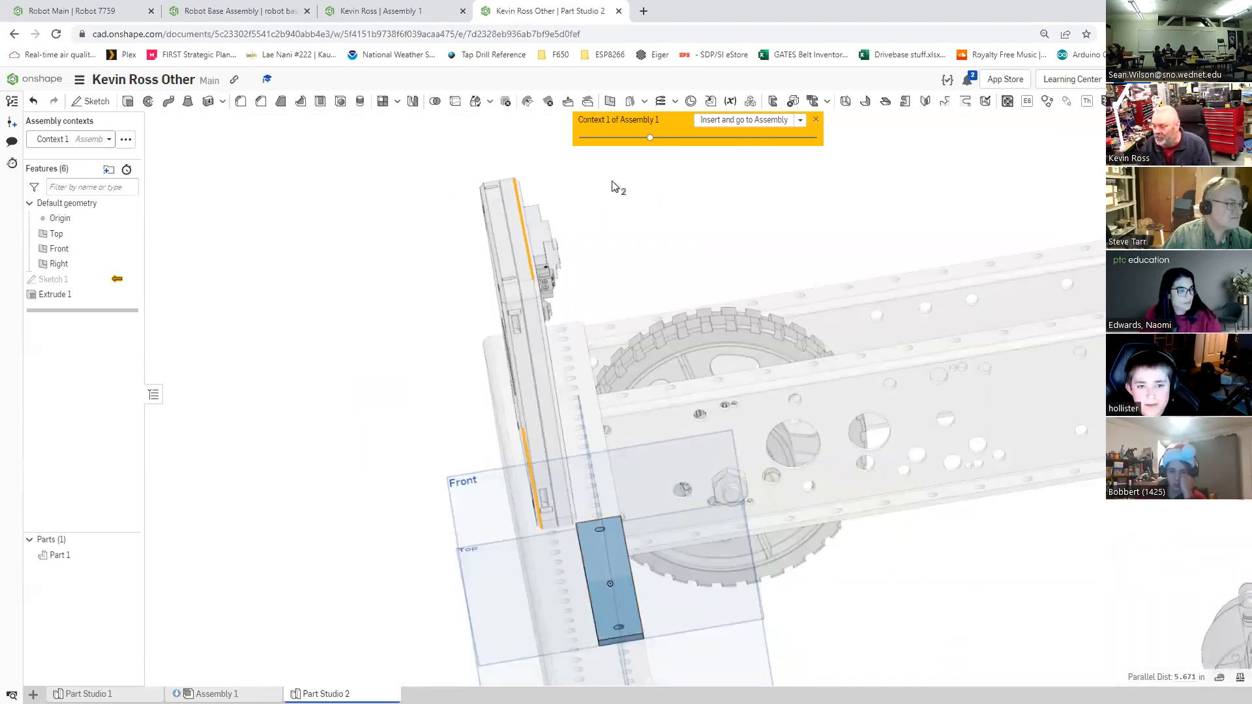
left_click(92, 101)
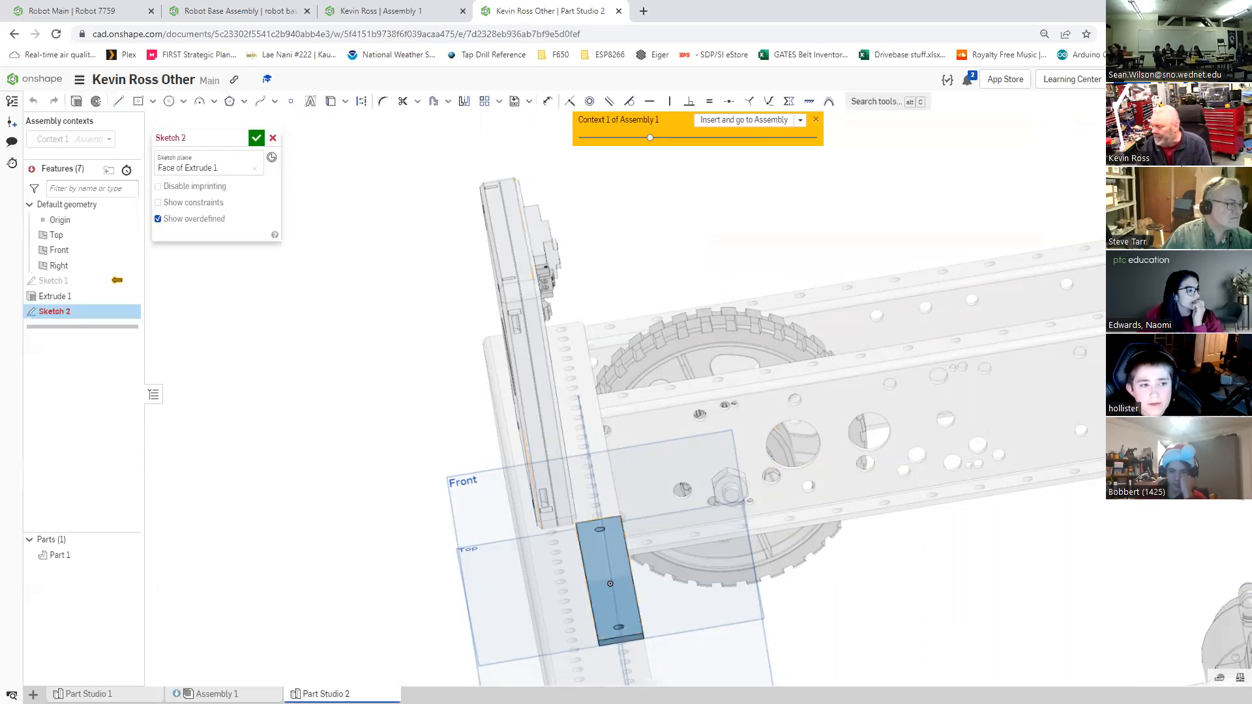
key("n")
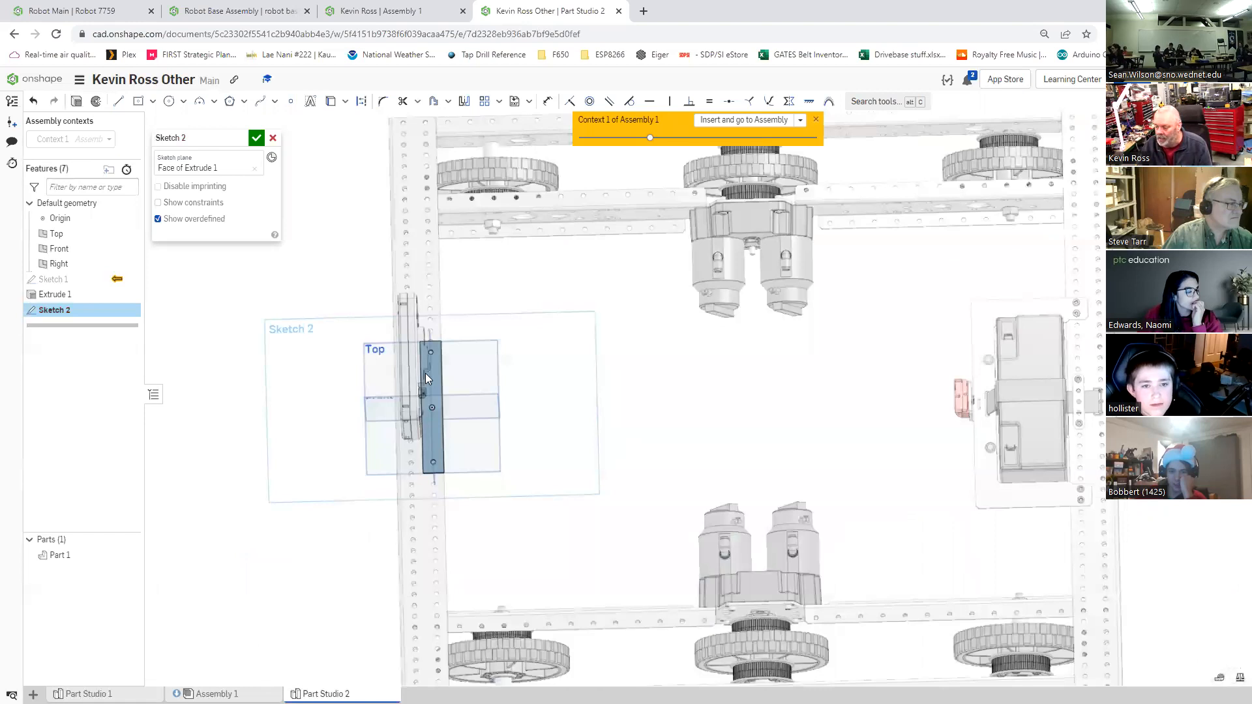
scroll(425, 373, "up", 5)
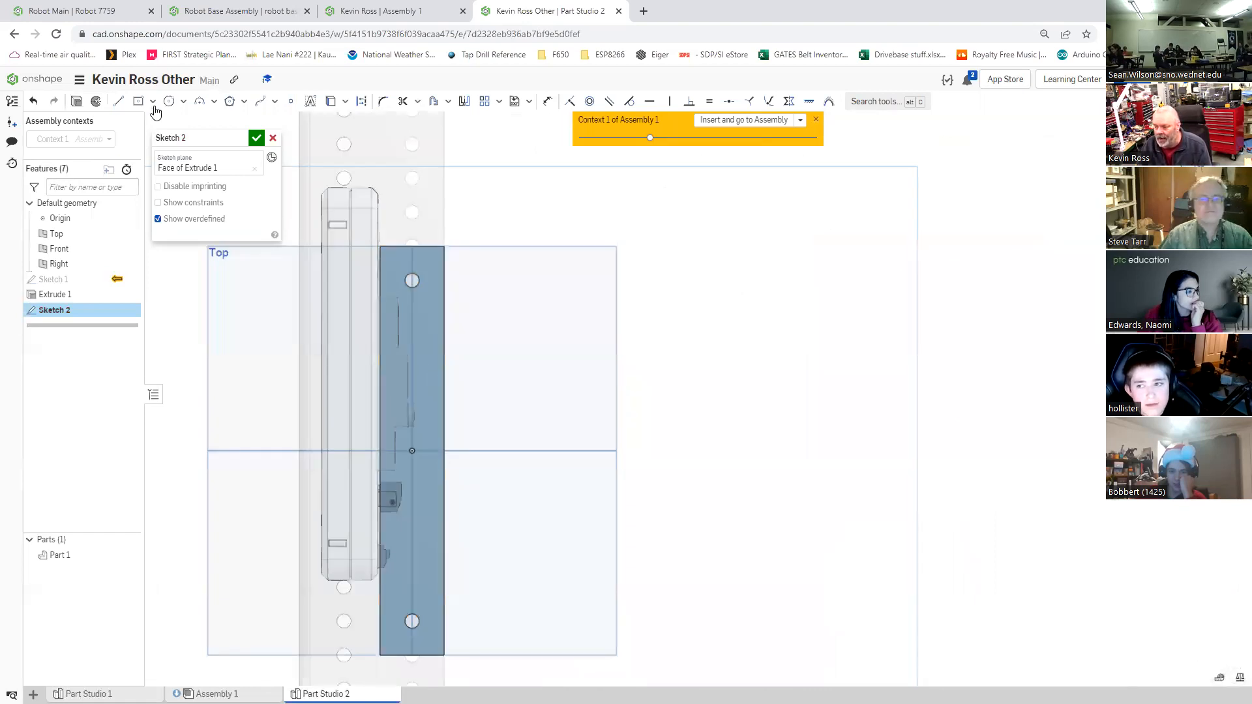
key("g")
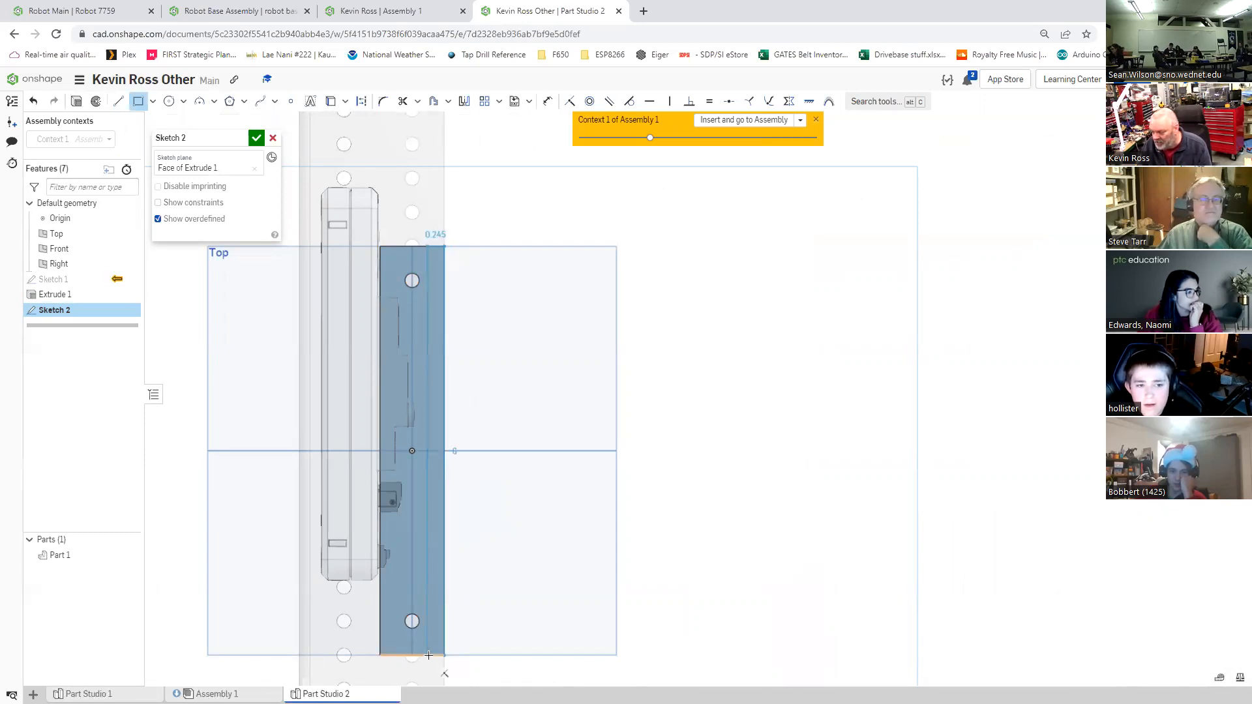
Step: Finish the rectangle along the plate's long edge as a full-length strip 0.125 in wide and accept the sketch
left_click(428, 655)
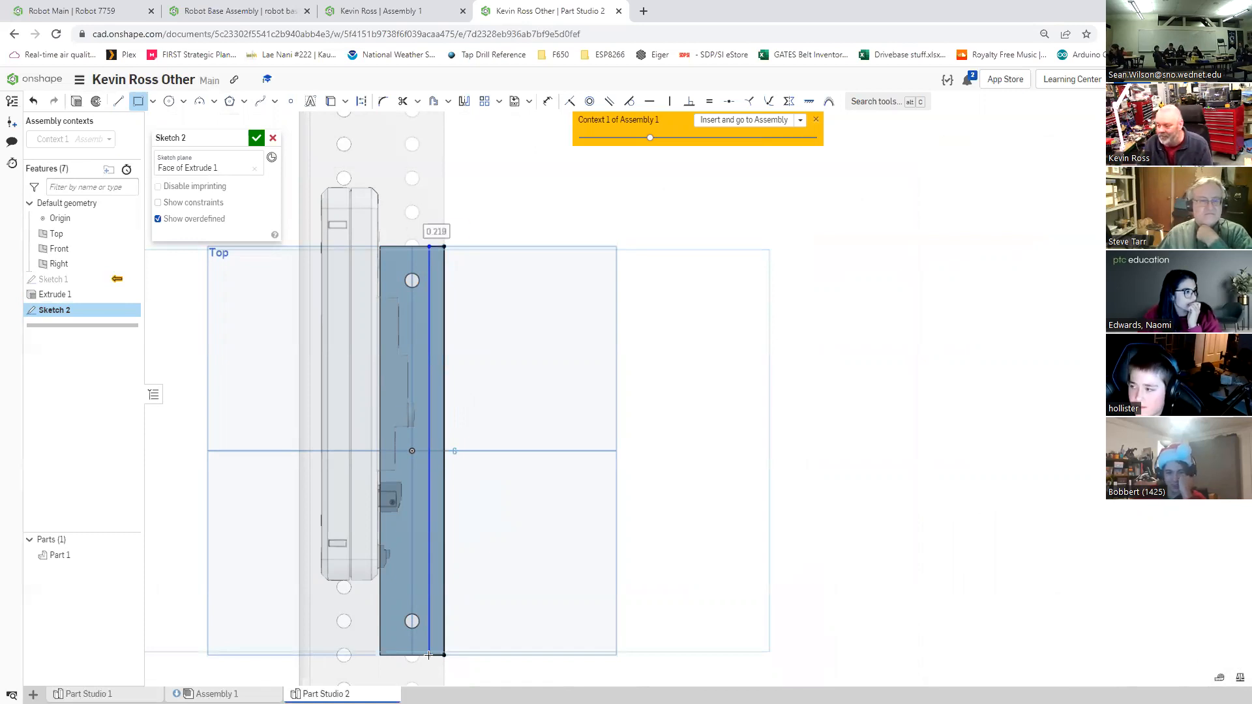
key("BackSpace")
type(".125")
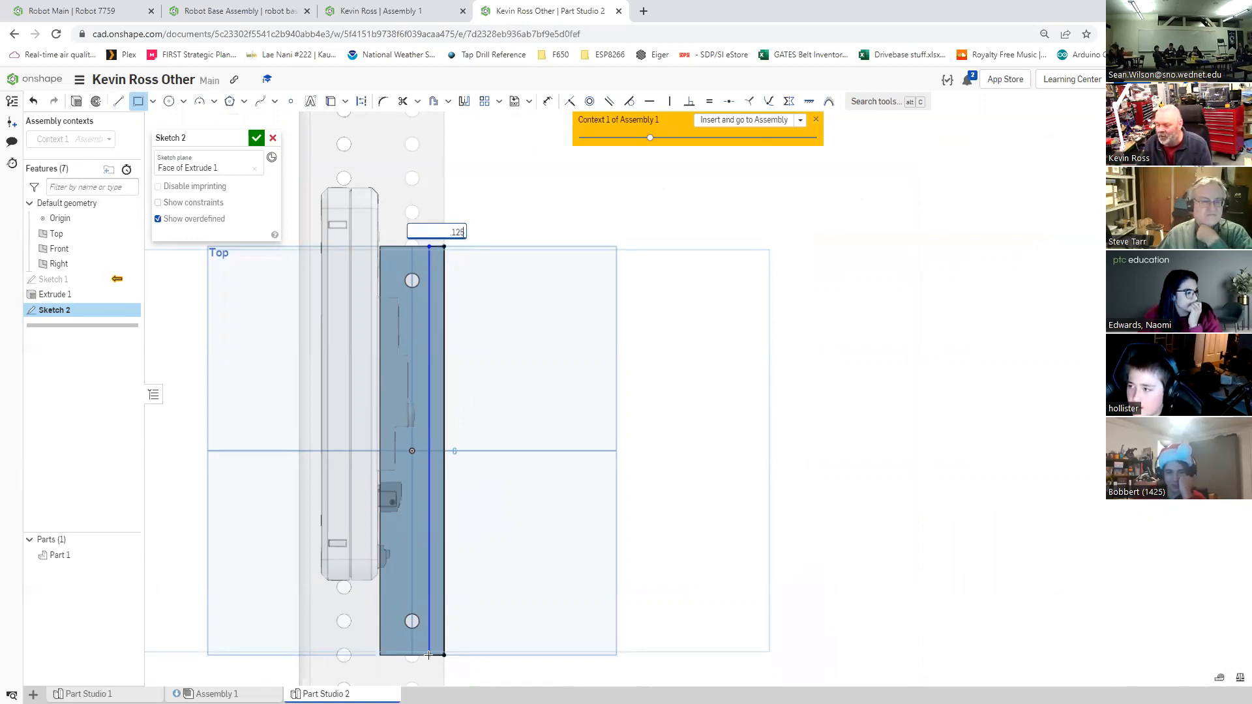
key("Return")
left_click(257, 139)
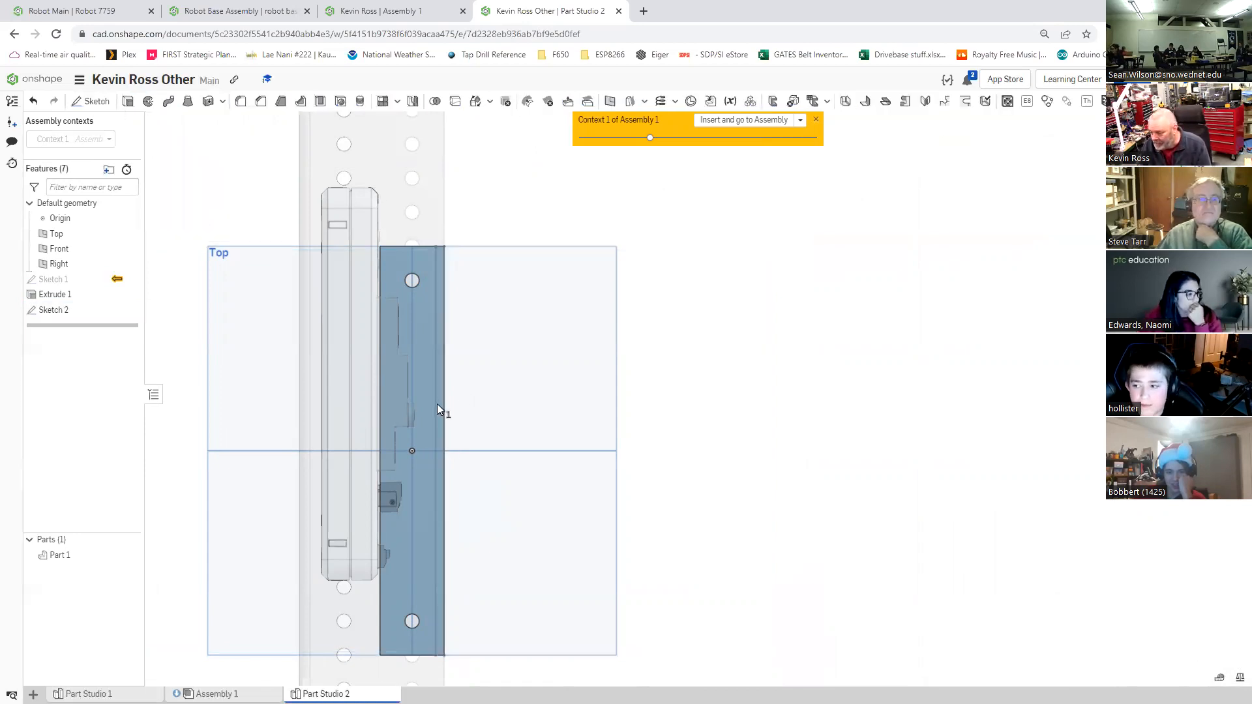
Step: Extrude the narrow sketched strip 6 in as an upright wall added to Part 1
key("shift+e")
key("shift+7")
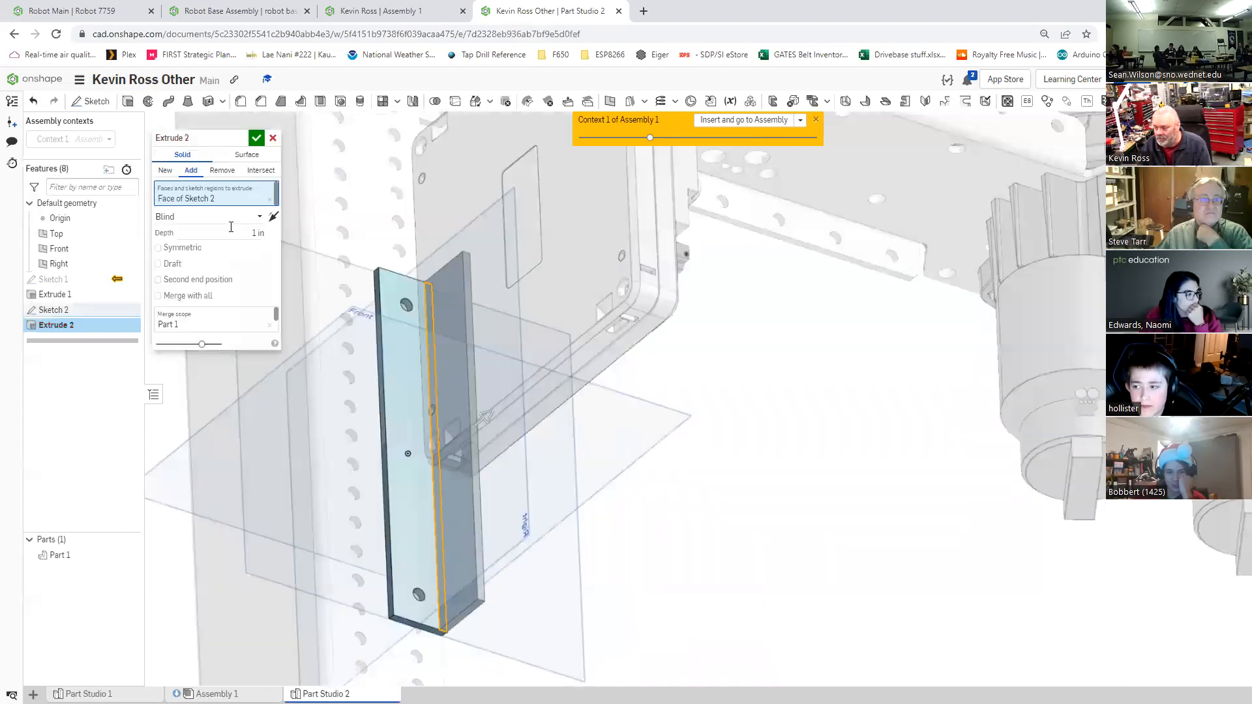
type("6")
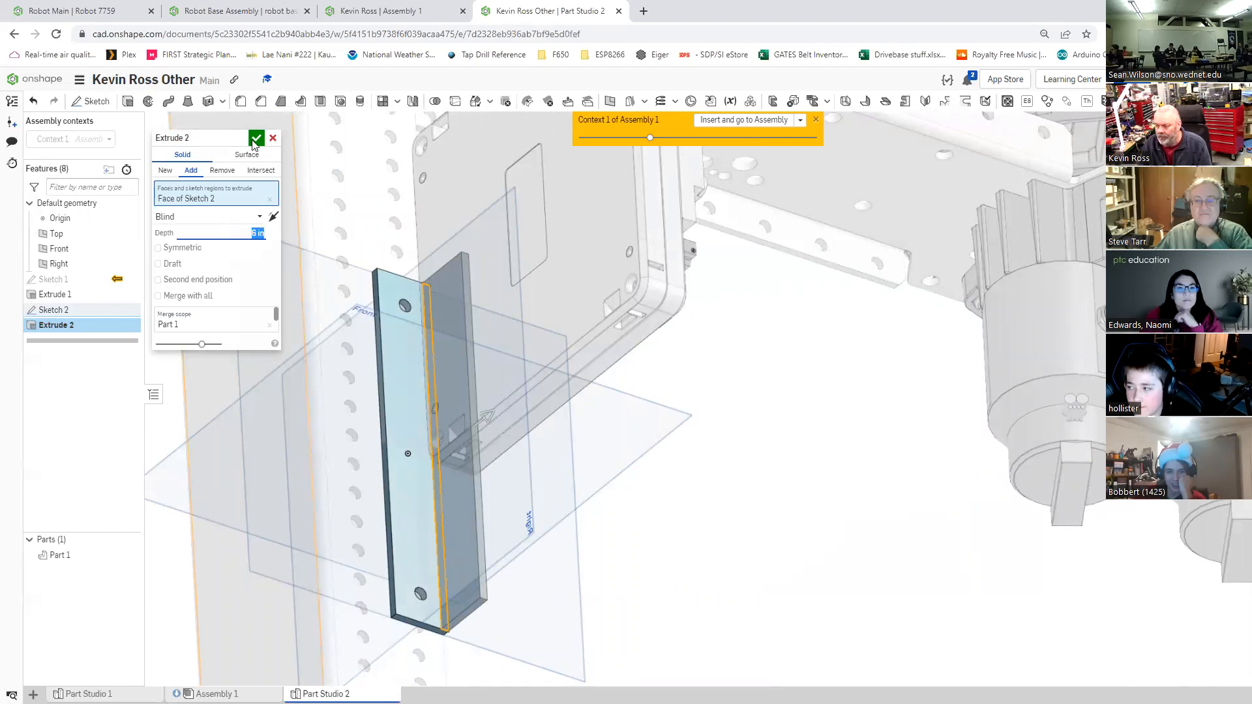
key("Return")
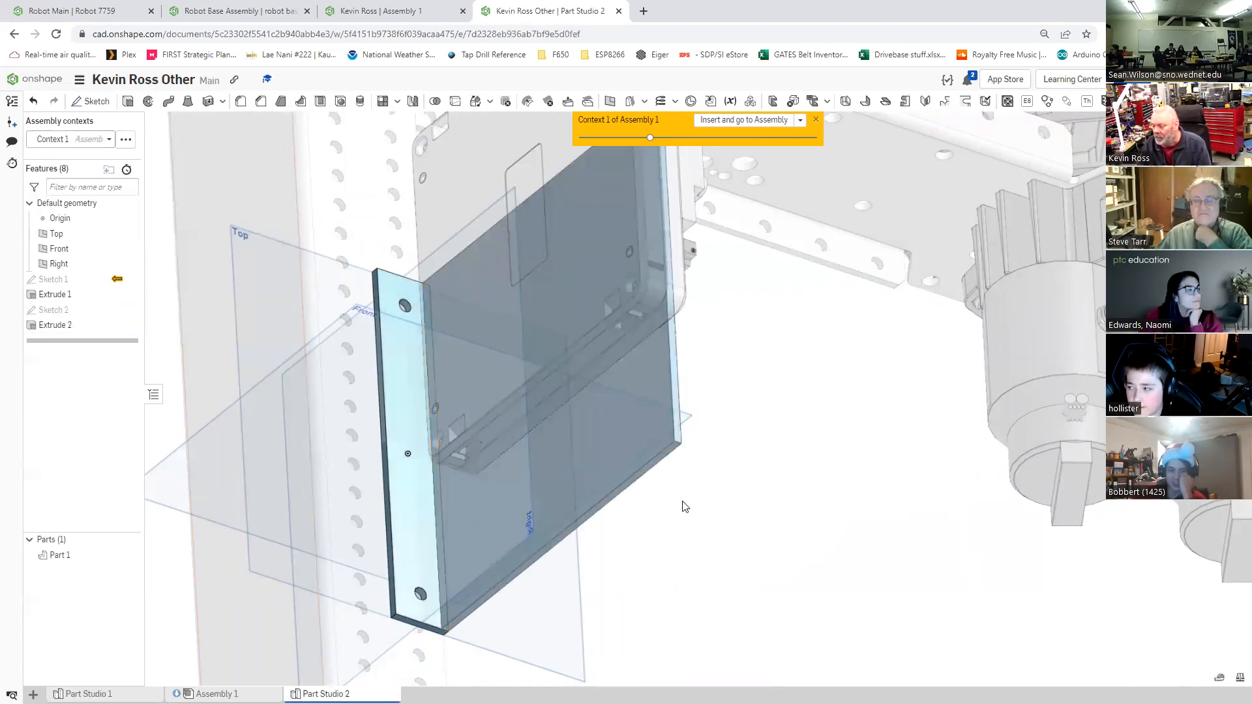
right_click_drag(704, 579, 602, 535)
right_click_drag(500, 511, 423, 526)
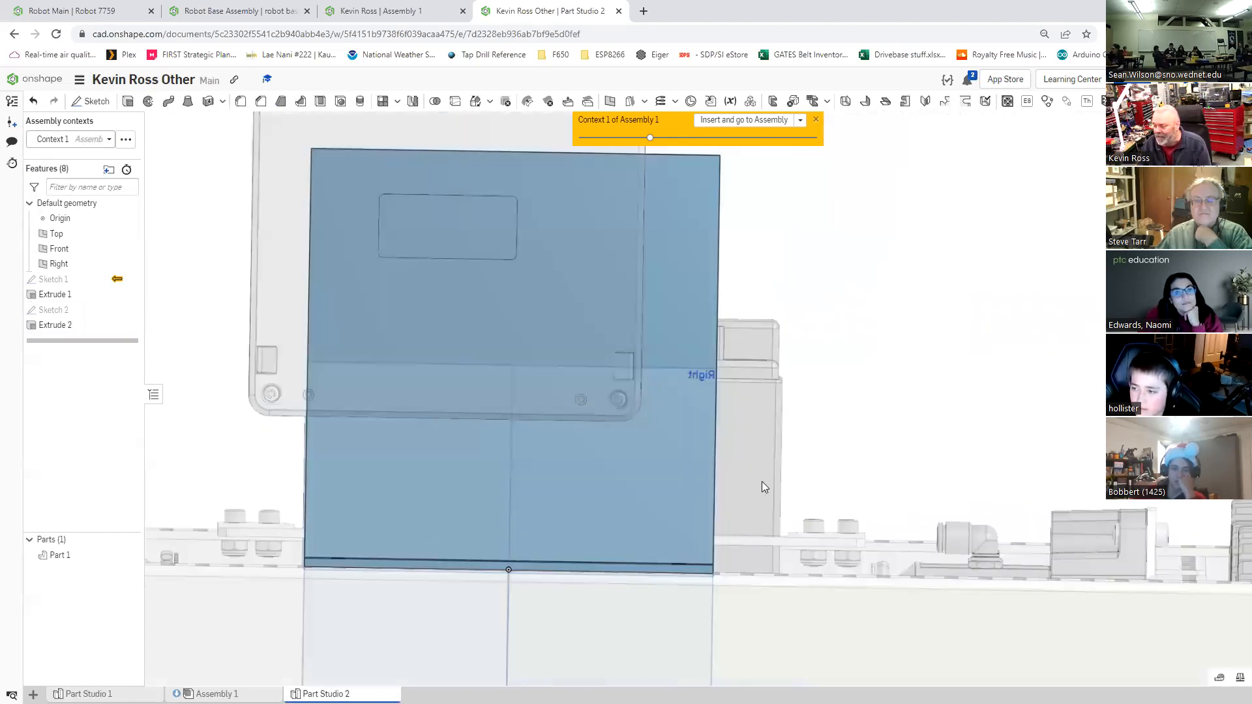
right_click_drag(762, 481, 816, 601)
middle_click_drag(822, 592, 814, 585)
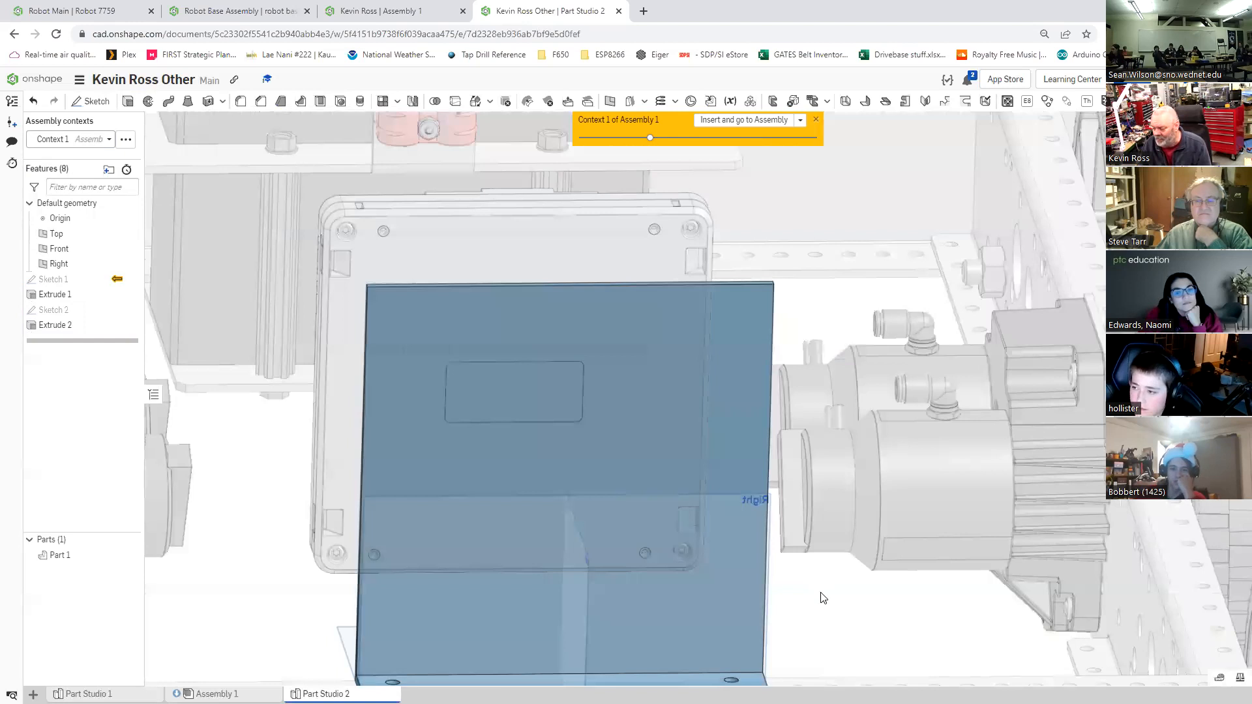
right_click_drag(822, 598, 825, 550)
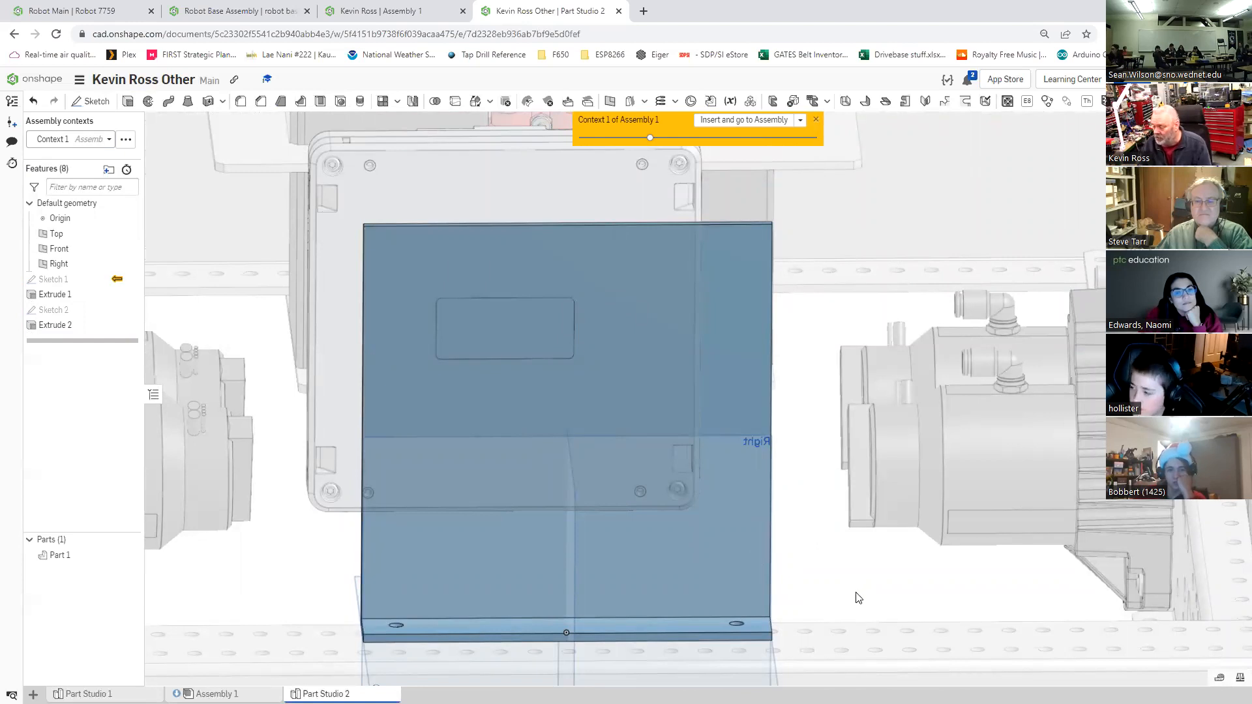
right_click_drag(857, 593, 858, 590)
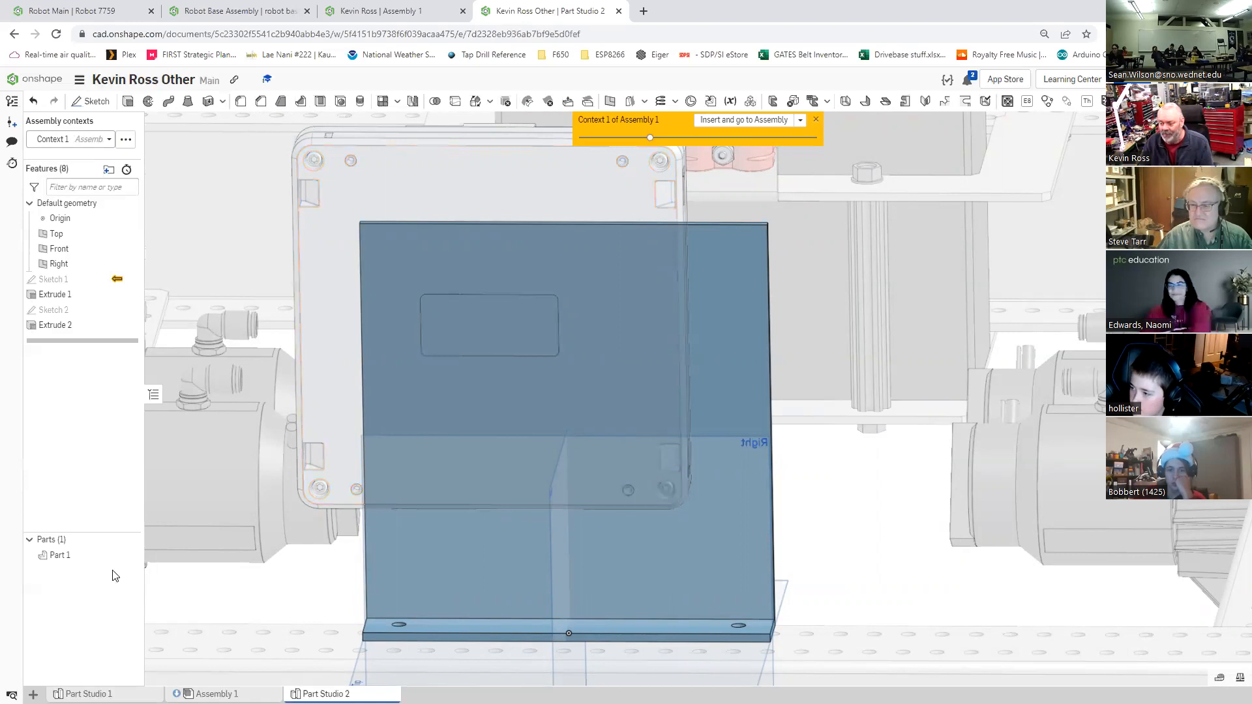
Step: Rename Part 1 as "Robo Rio Mount"
left_click(60, 556)
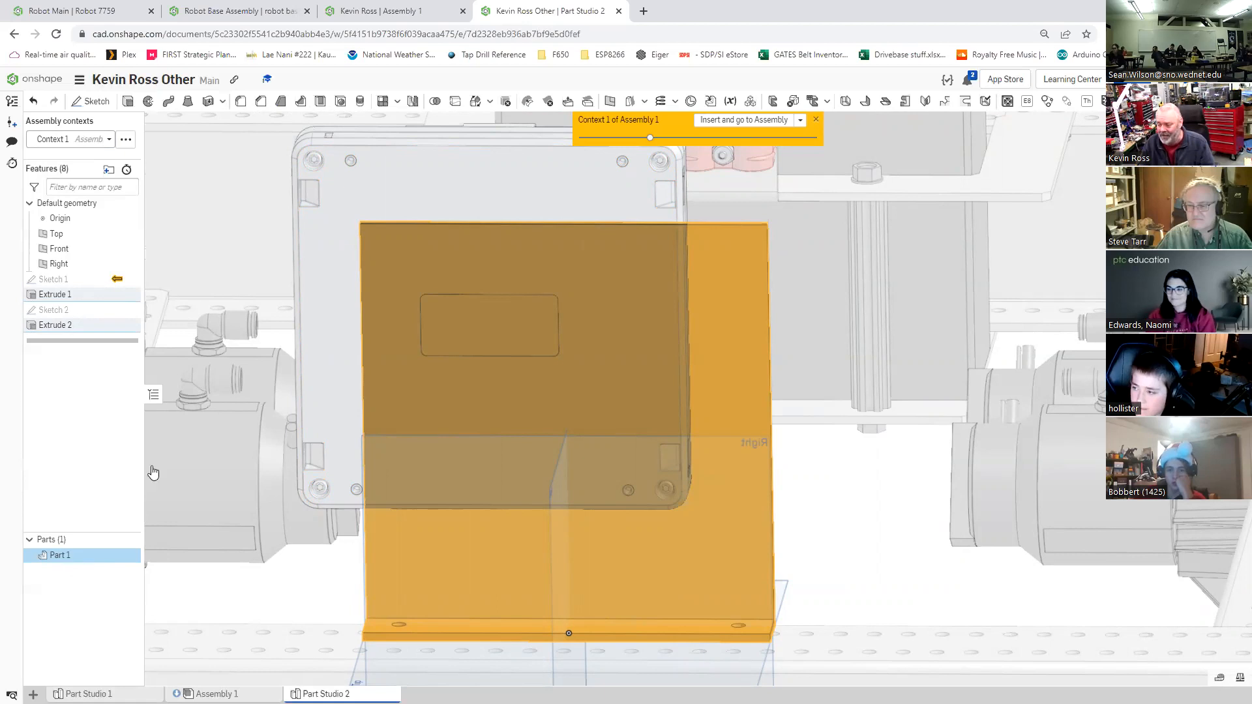
right_click(74, 554)
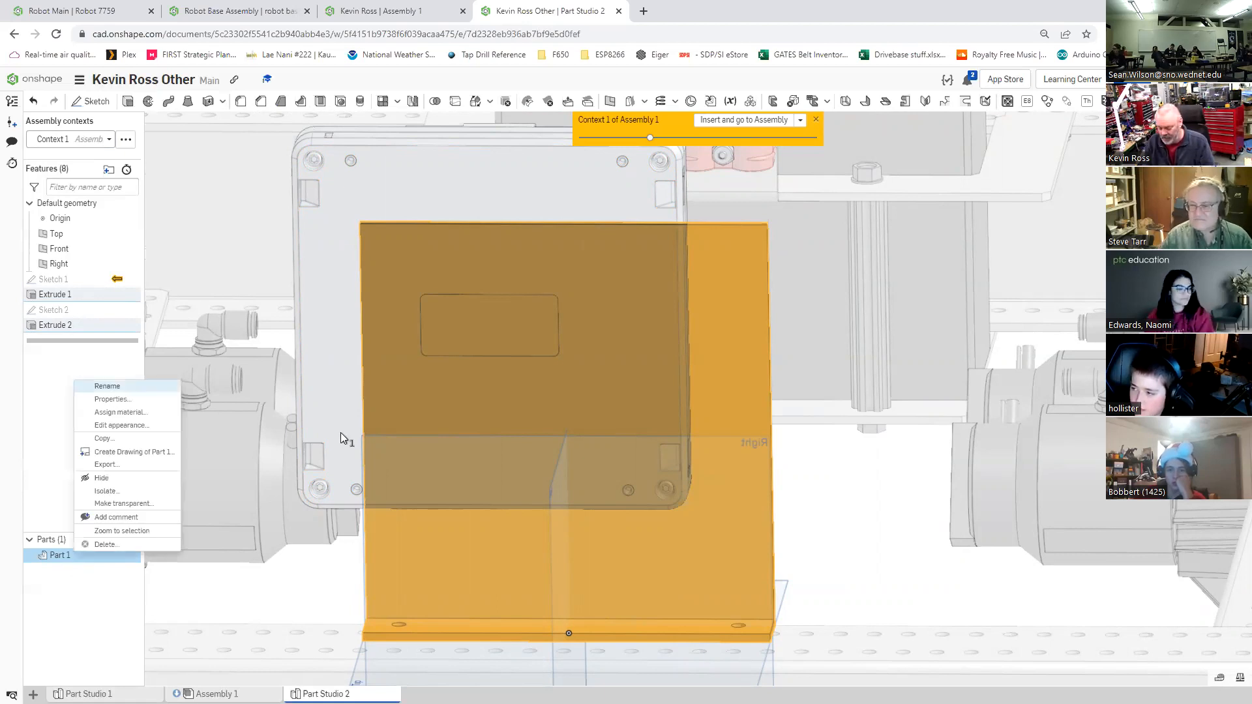
key("Return")
type("Robo Rio Mount")
key("Return")
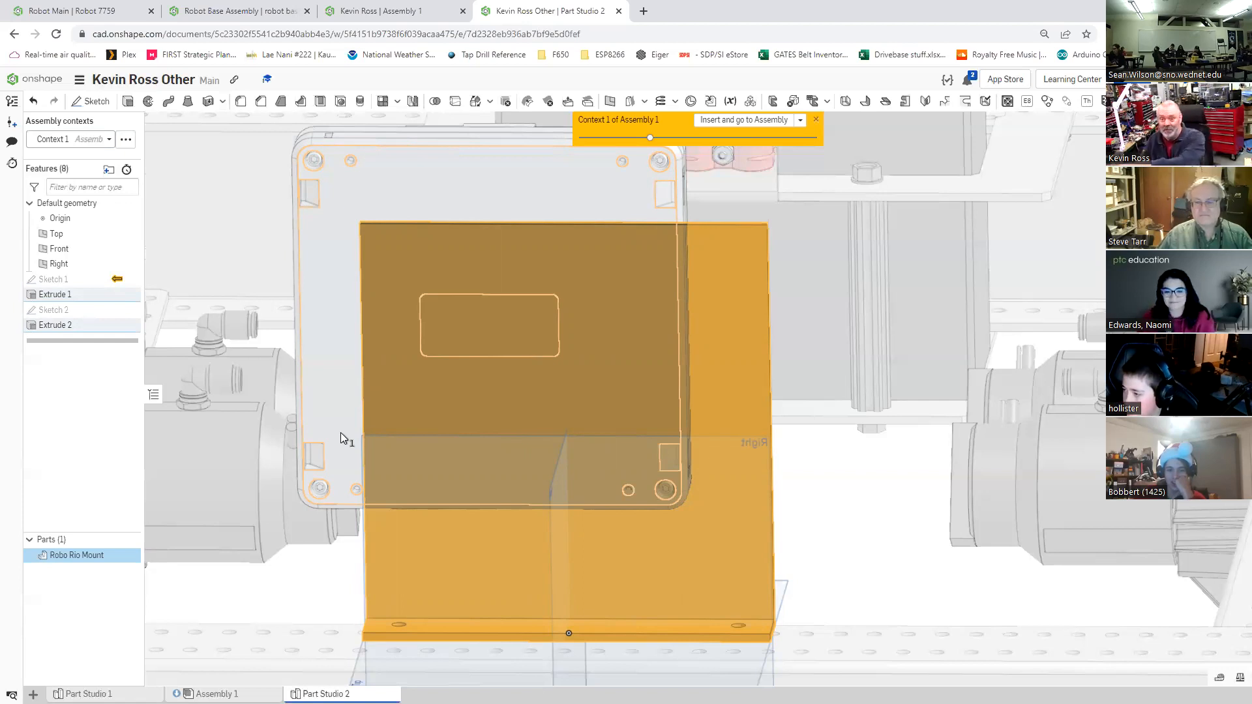
Step: Assign the Nylon material from the Onshape Material Library to the Robo Rio Mount part
right_click(98, 555)
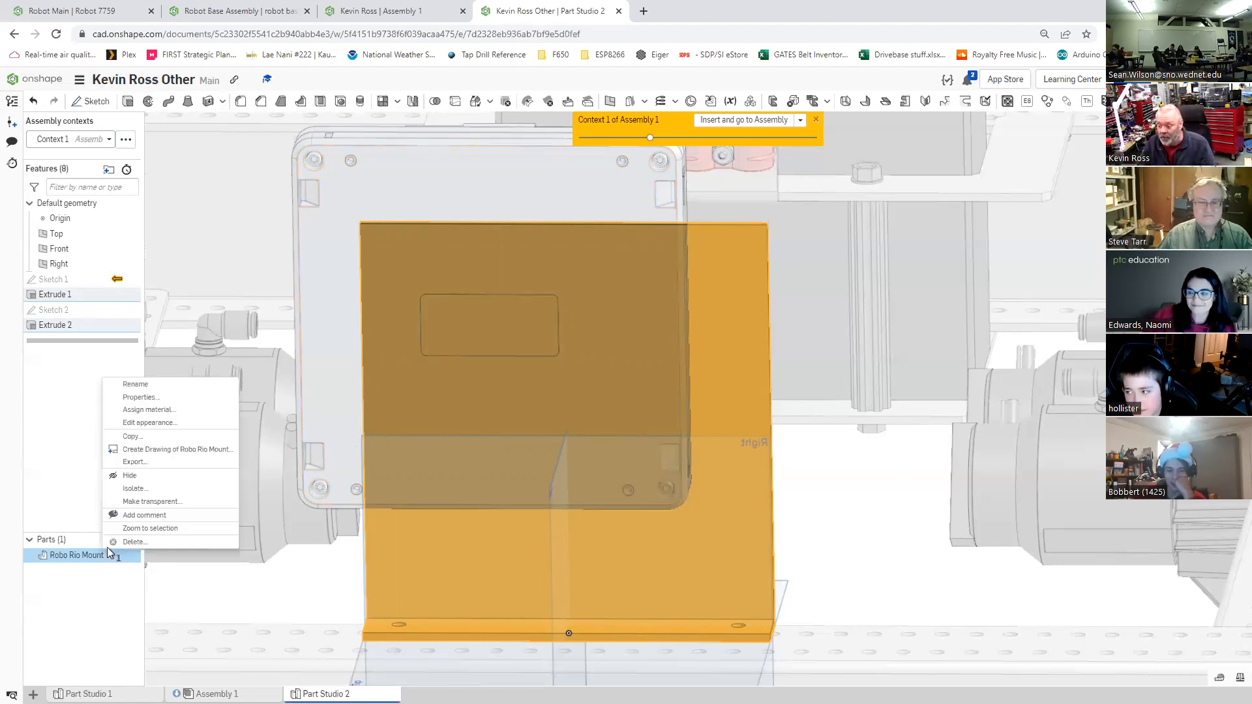
left_click(190, 409)
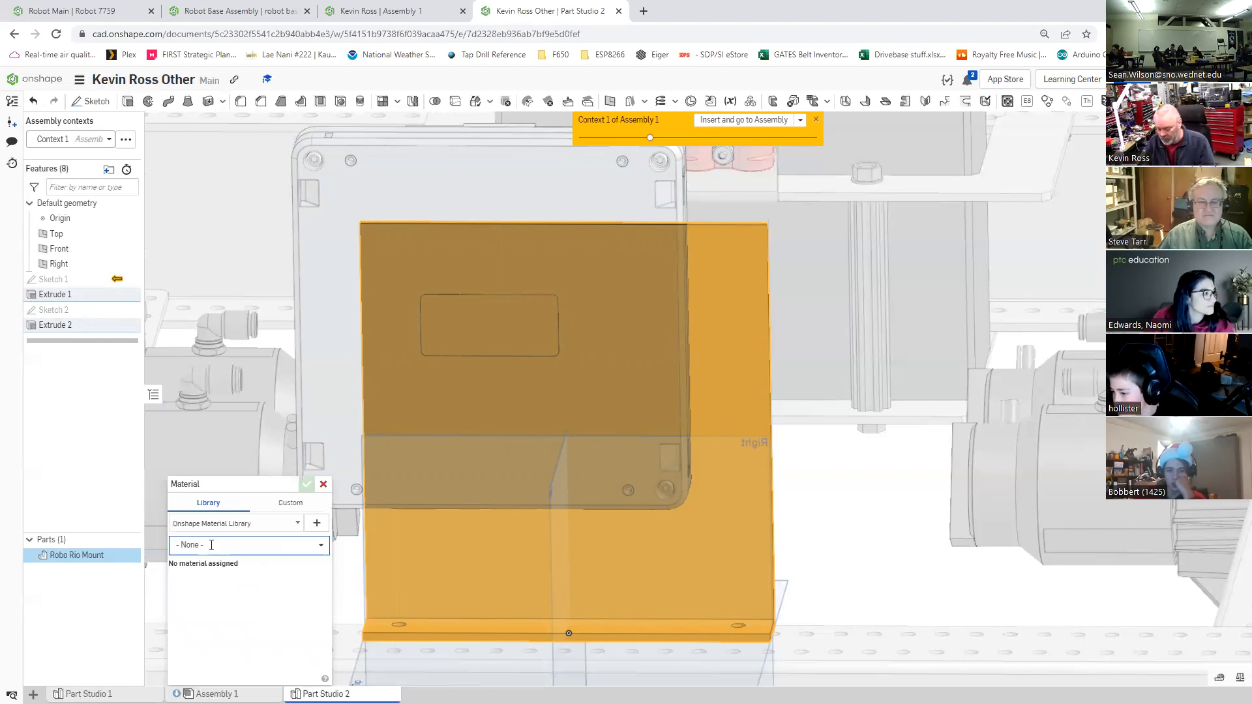
left_click(212, 545)
type("6061")
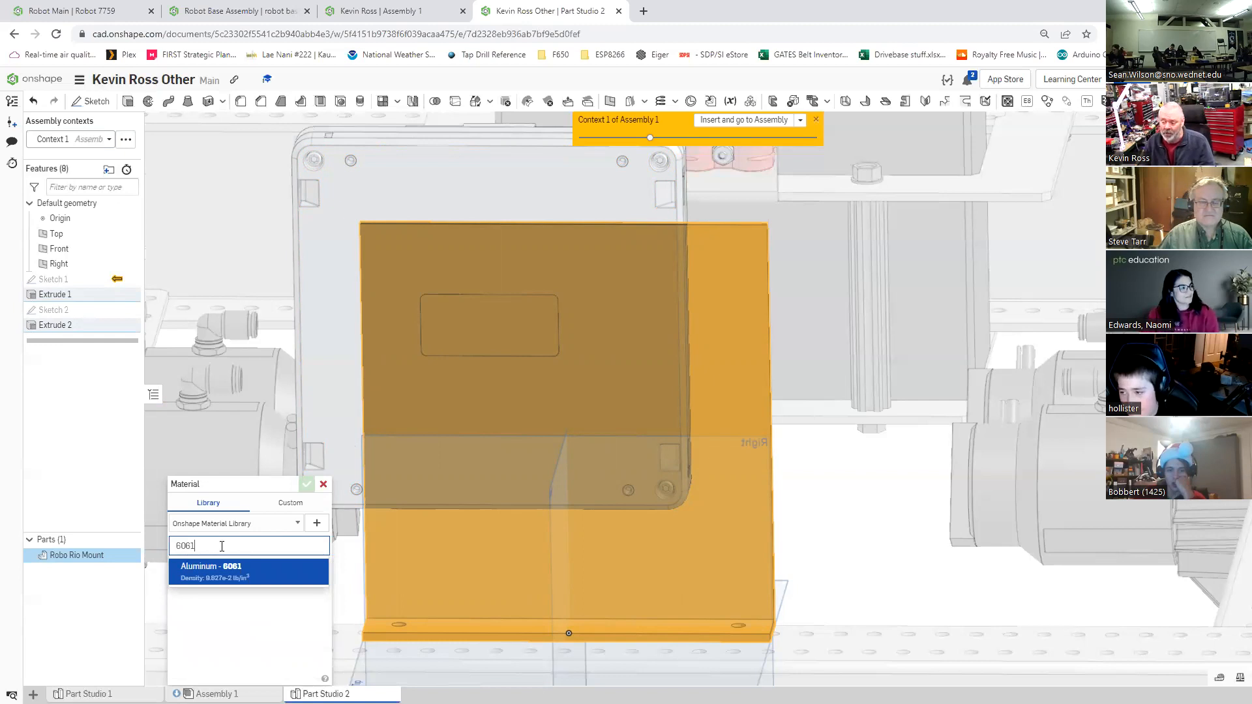
key("ctrl+a")
type("non")
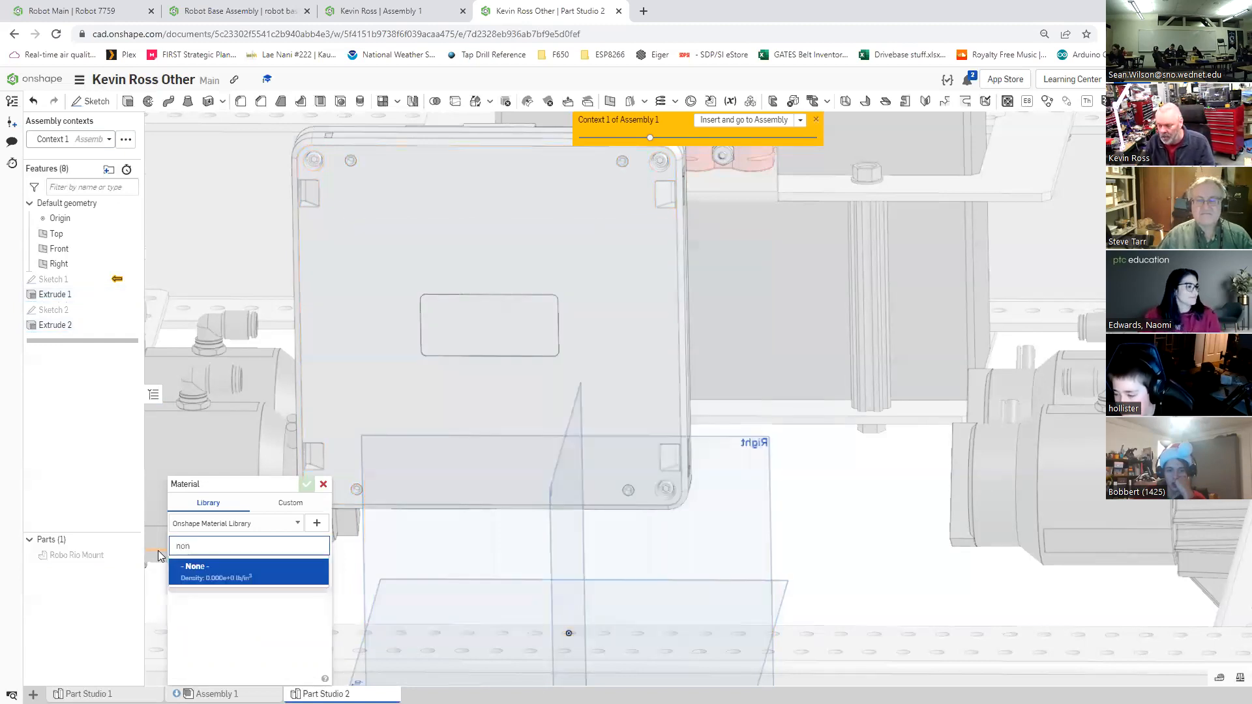
key("BackSpace")
key("BackSpace")
type("ylon")
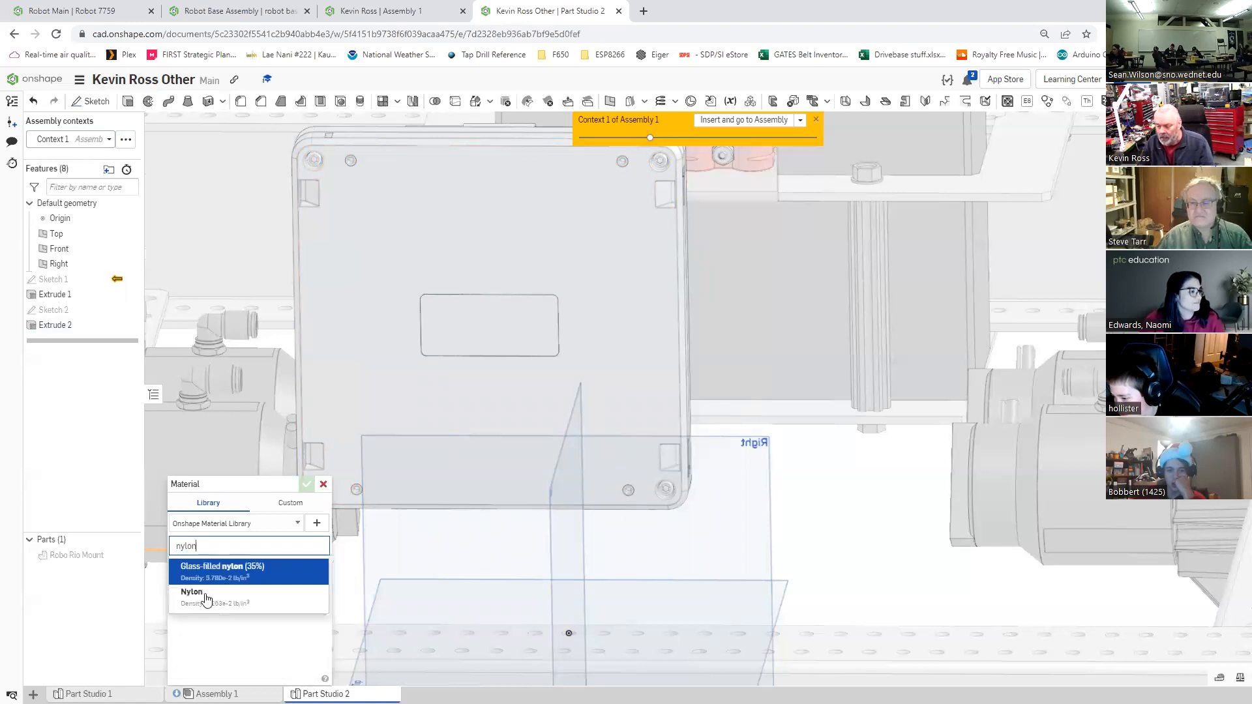
left_click(306, 486)
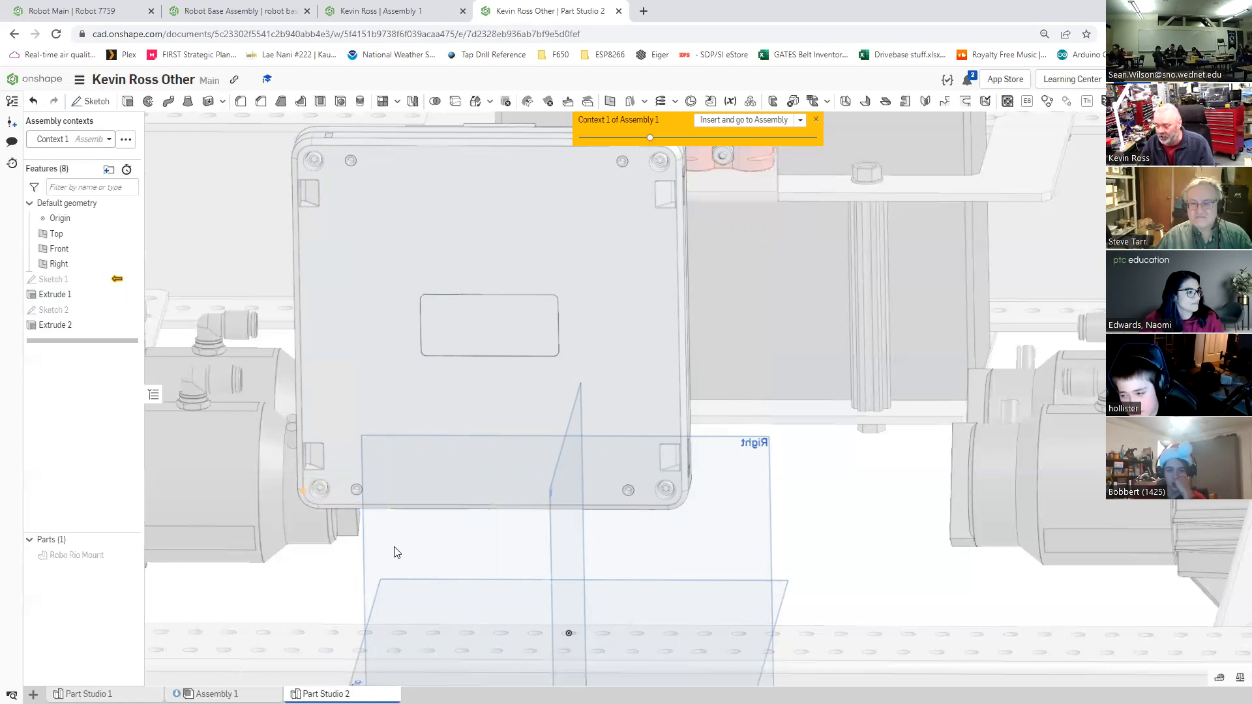
Step: Change the Robo Rio Mount part's appearance to the dark grey colour 666359
left_click(70, 555)
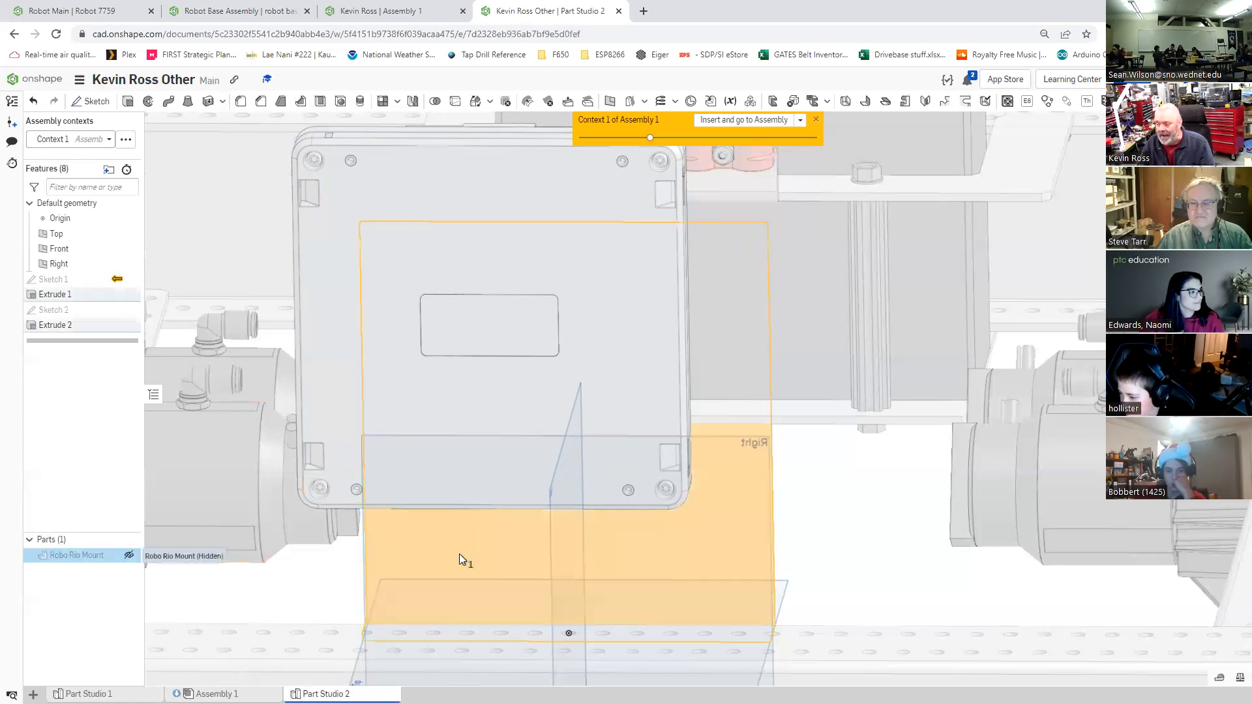
right_click_drag(542, 546, 572, 526)
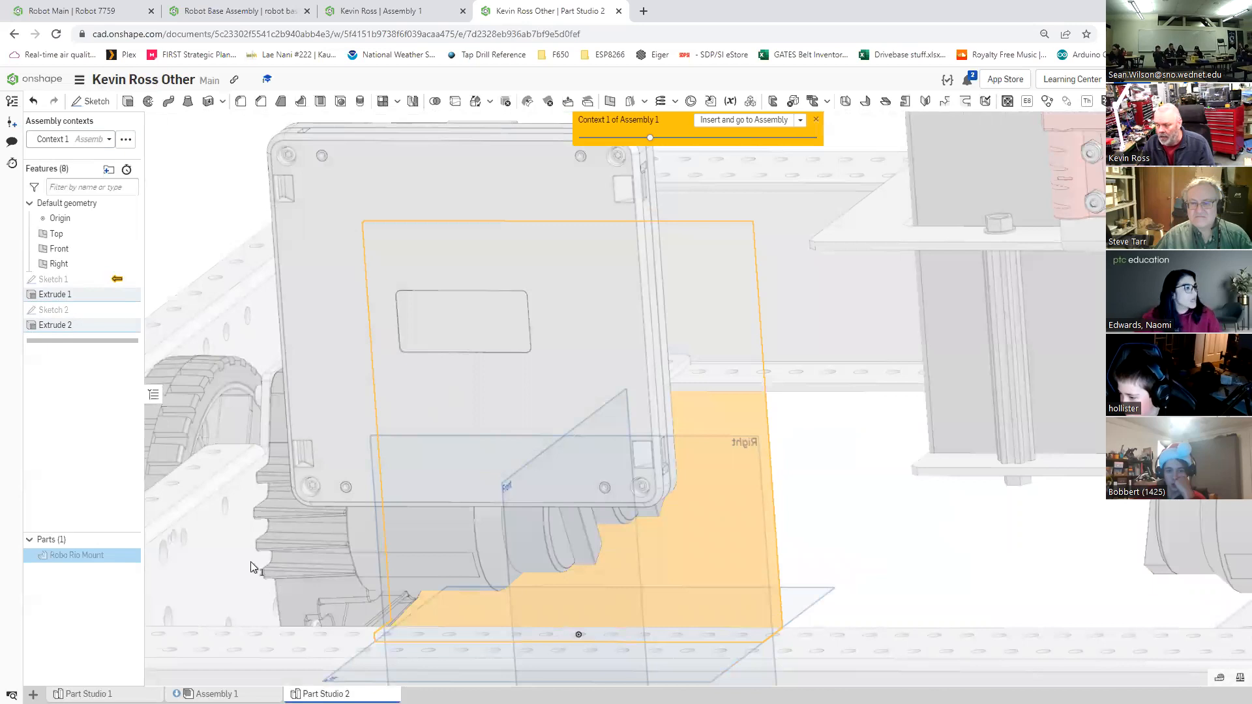
middle_click_drag(442, 519, 493, 509)
right_click_drag(493, 504, 458, 526)
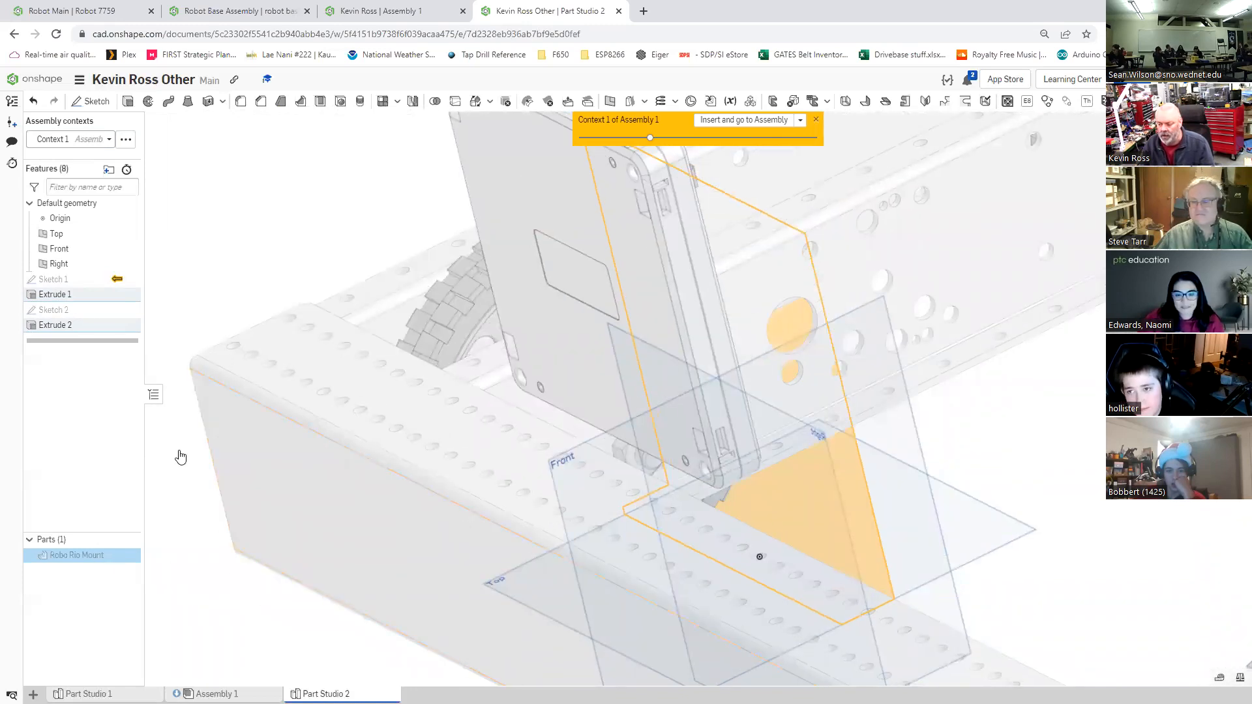
right_click(96, 556)
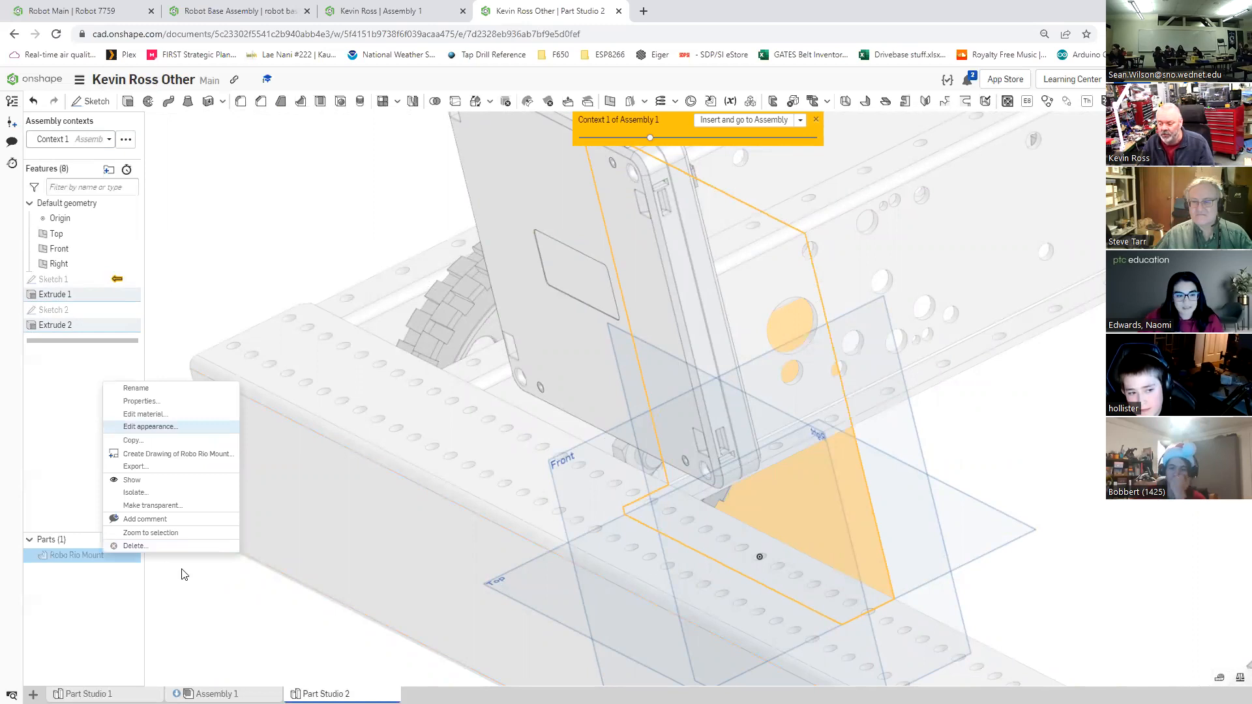
left_click(150, 426)
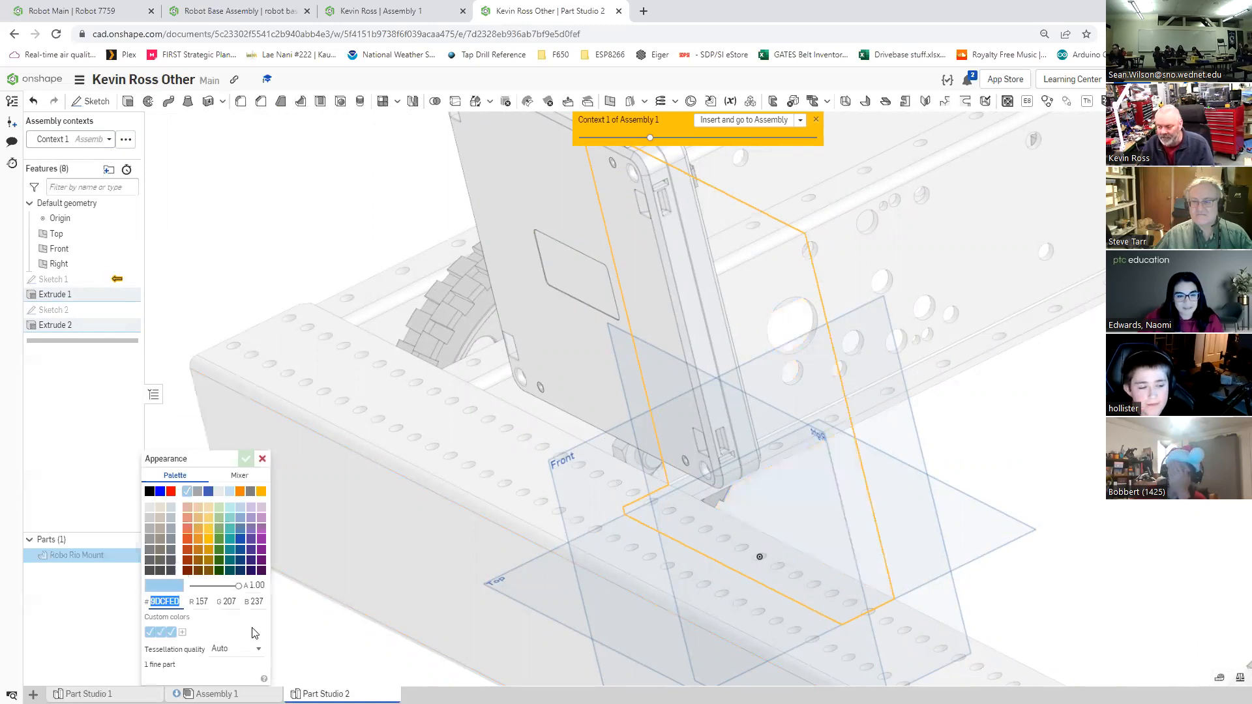
left_click(160, 560)
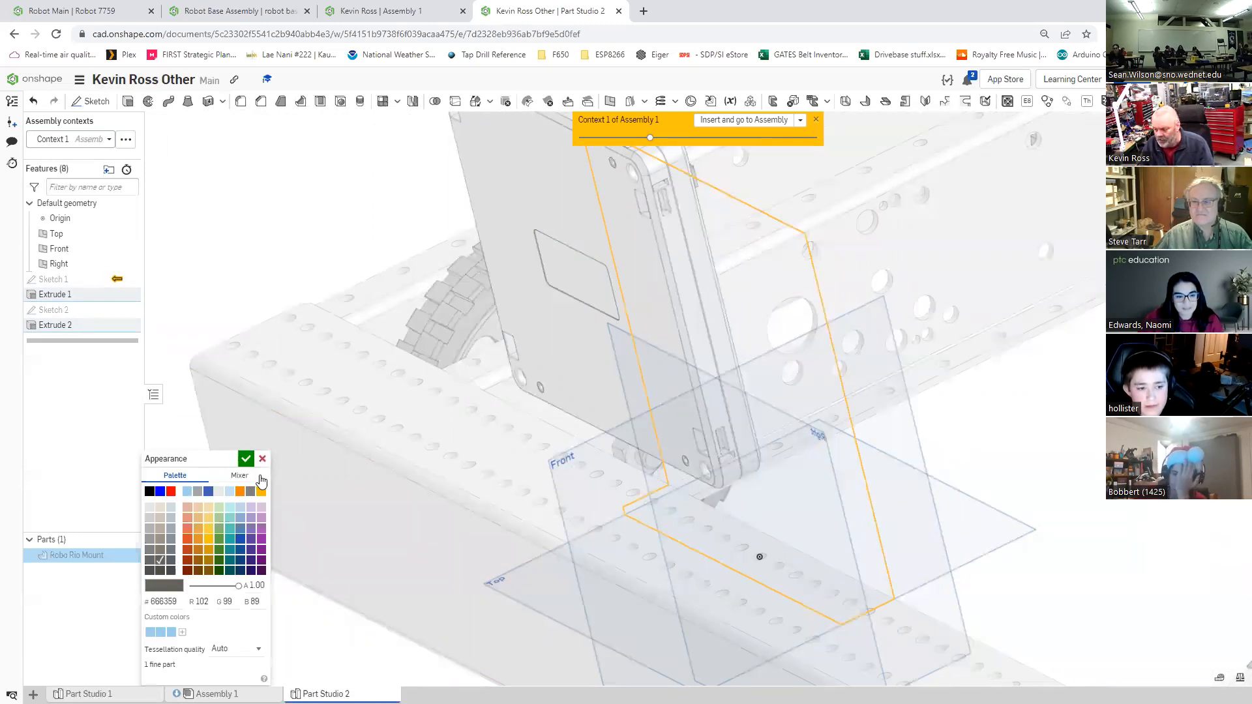
left_click(246, 459)
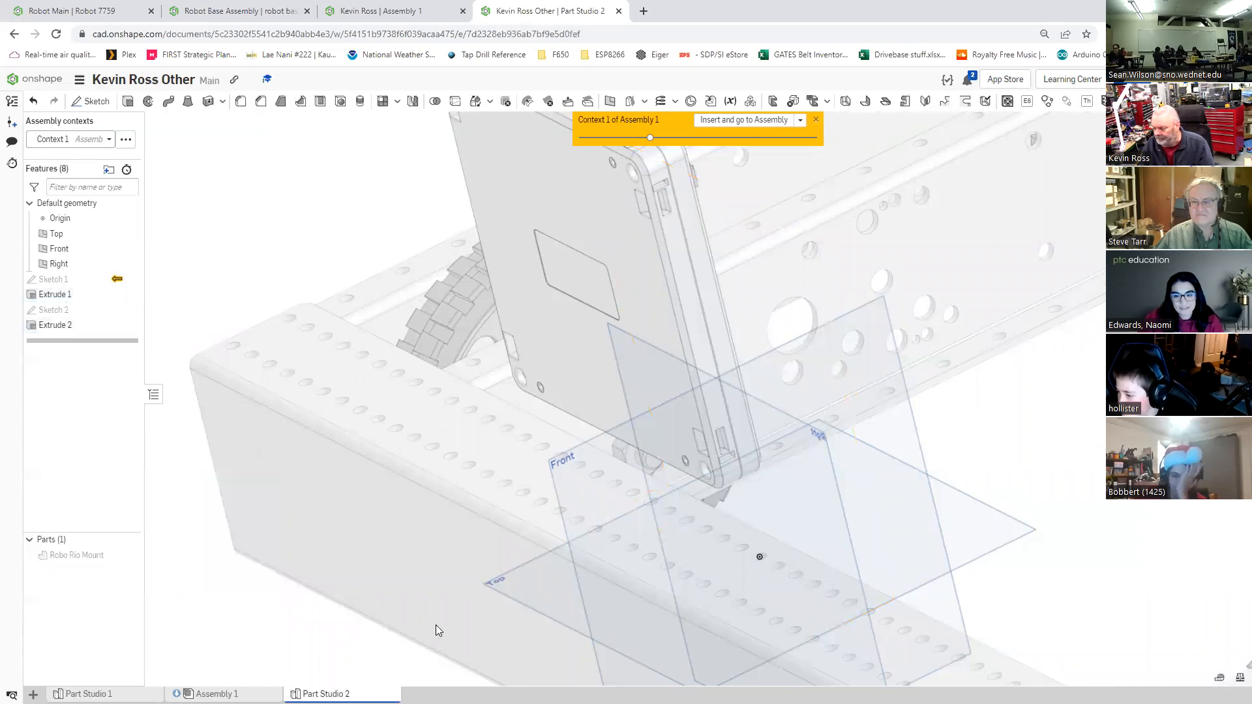
Step: Show the hidden Robo Rio Mount part again and clear the selection
scroll(439, 627, "down", 3)
scroll(424, 649, "up", 2)
right_click_drag(414, 654, 455, 618)
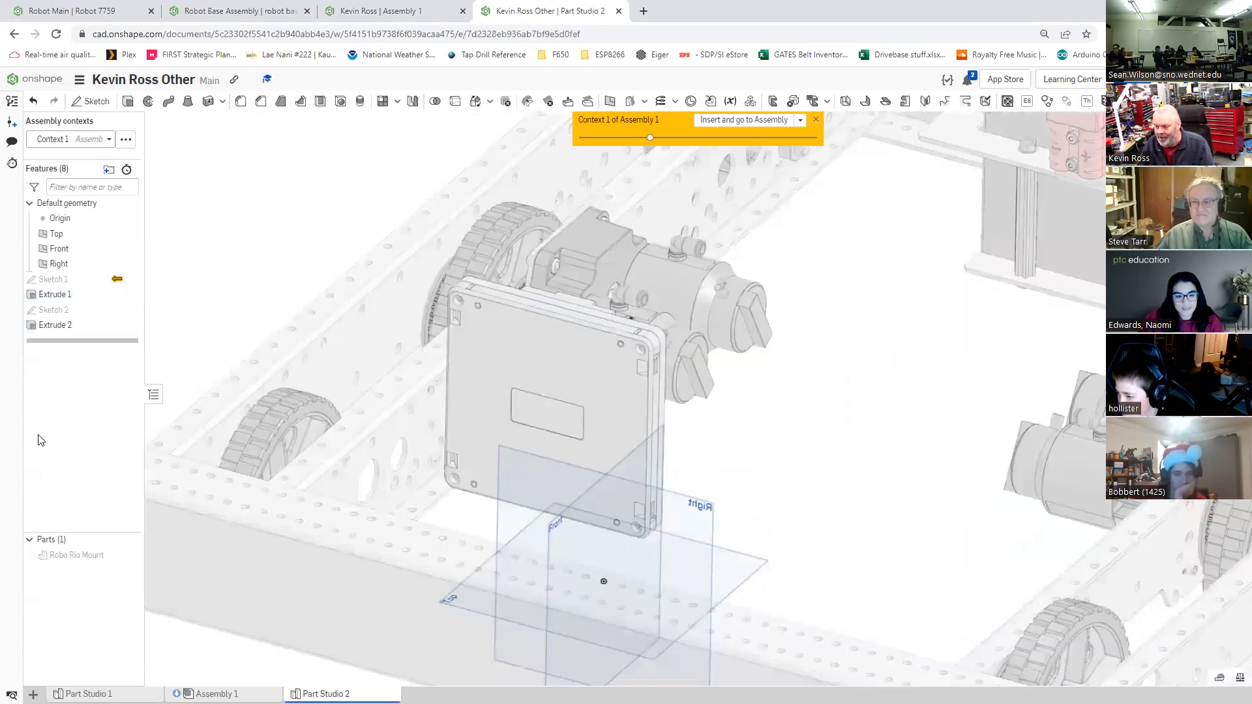
left_click(59, 326)
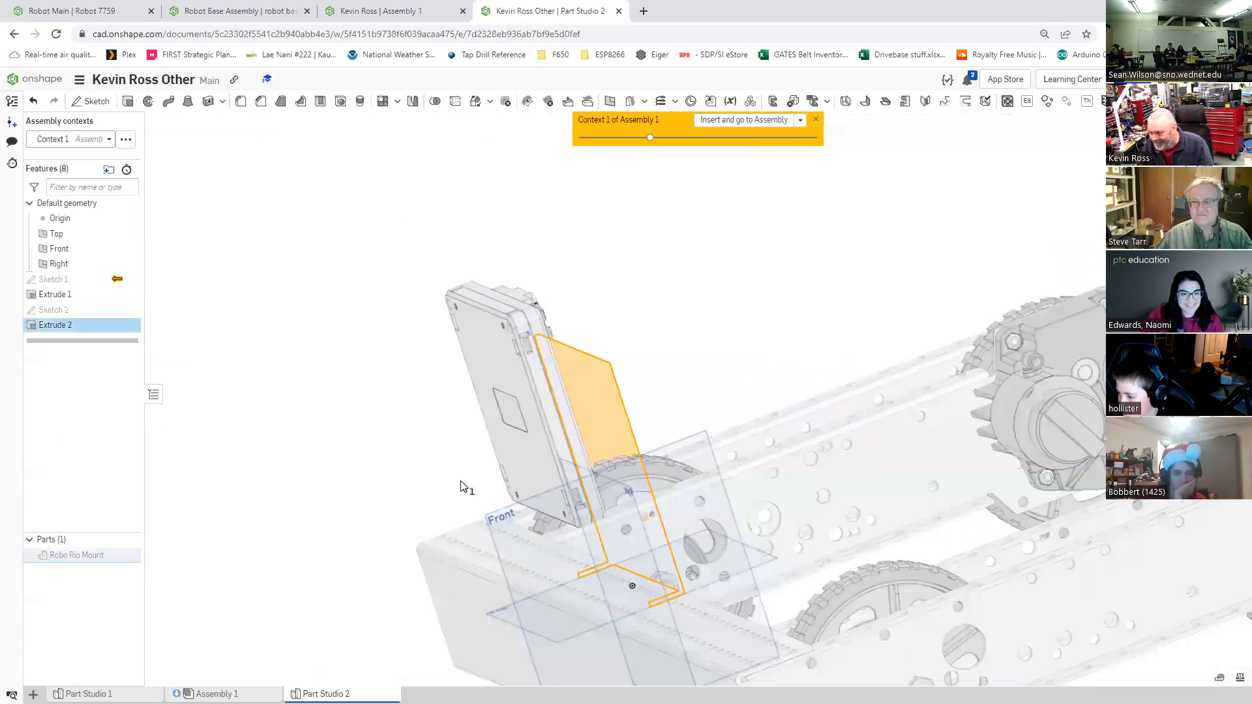
right_click_drag(461, 481, 480, 488)
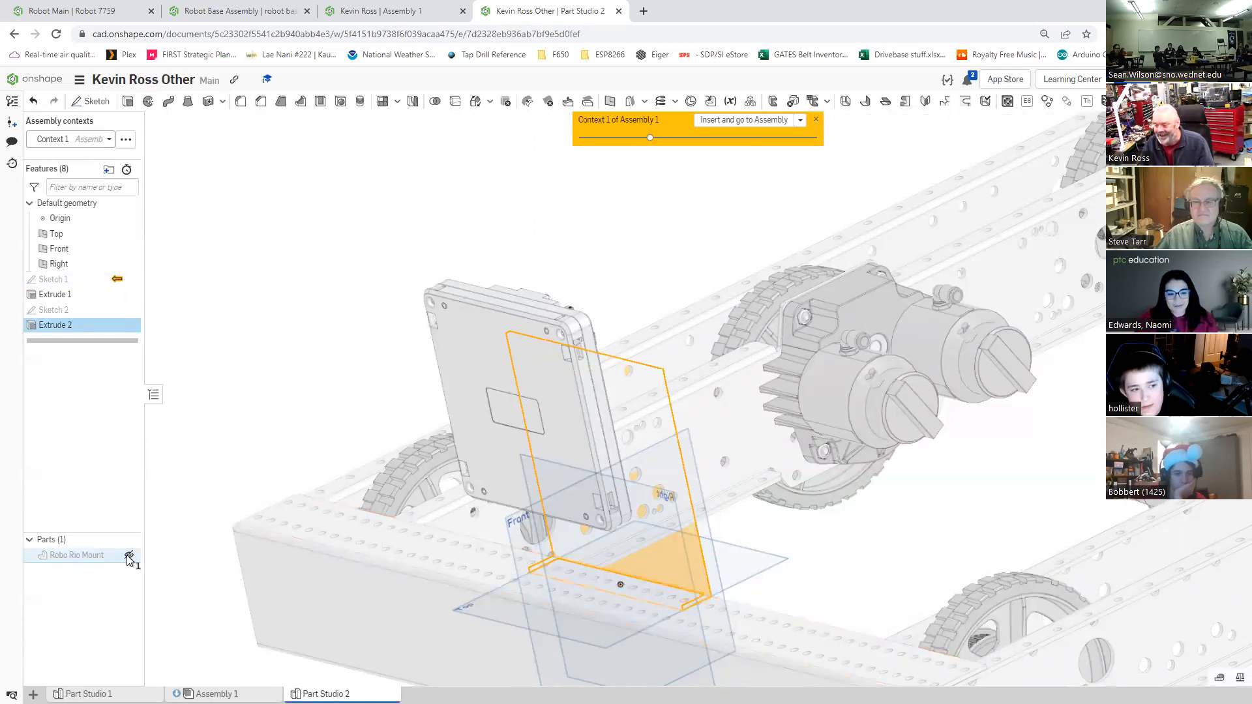
left_click(128, 557)
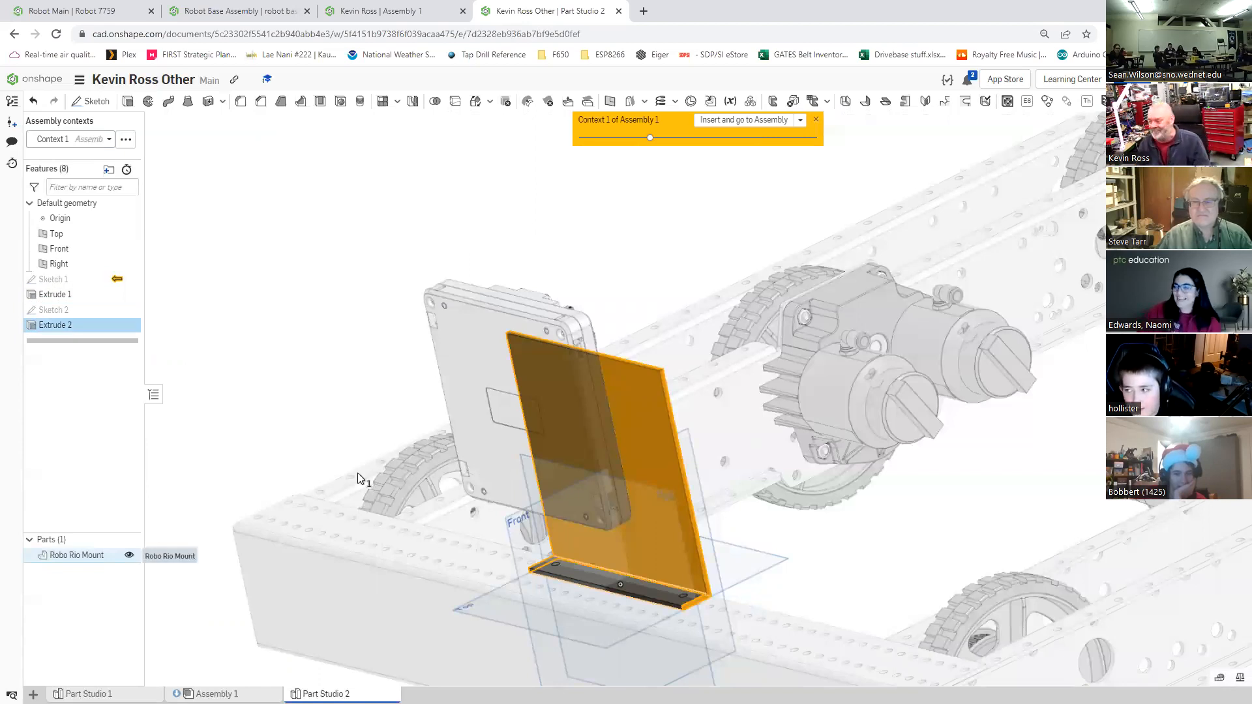
left_click(313, 562)
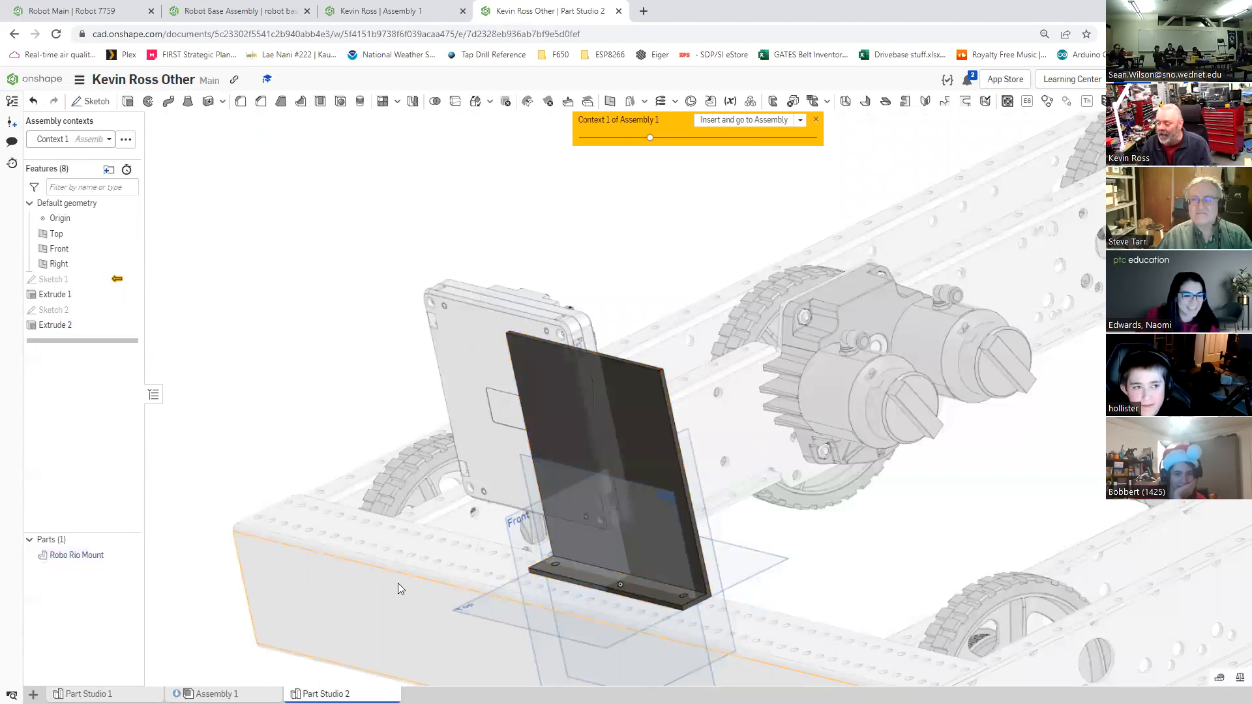
right_click_drag(398, 583, 396, 578)
middle_click_drag(456, 548, 591, 437)
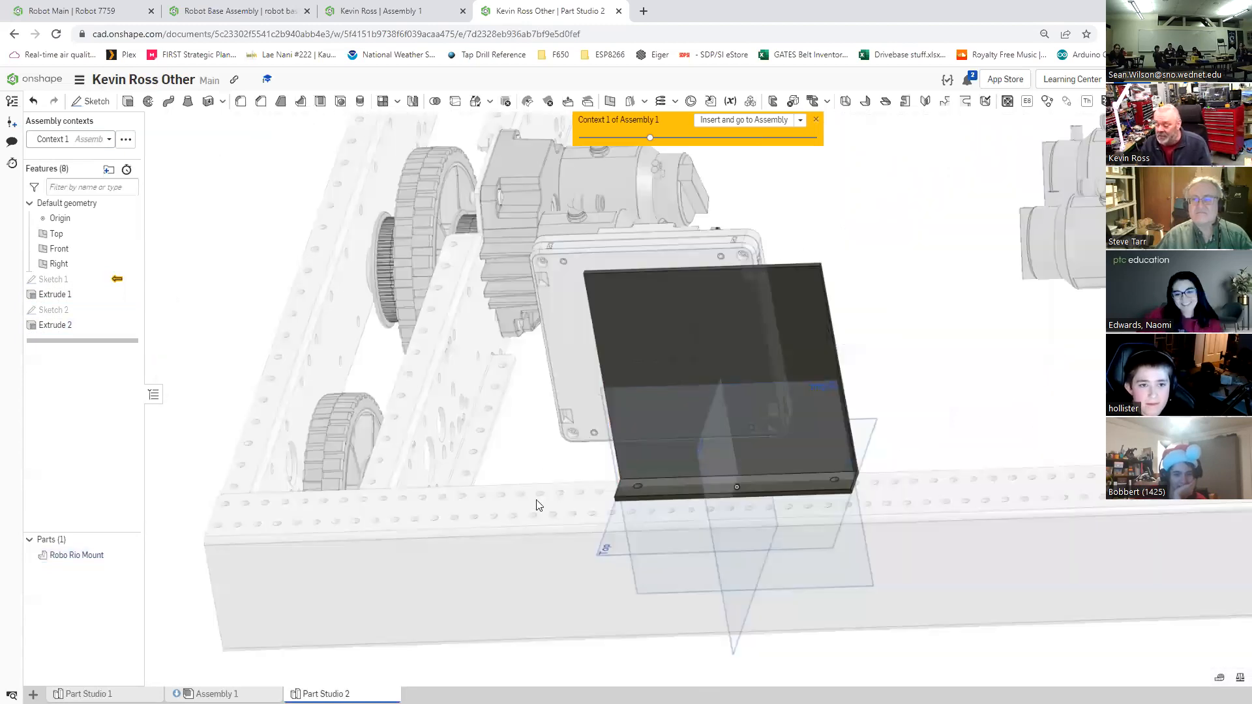
middle_click_drag(537, 501, 520, 481)
right_click_drag(526, 480, 525, 478)
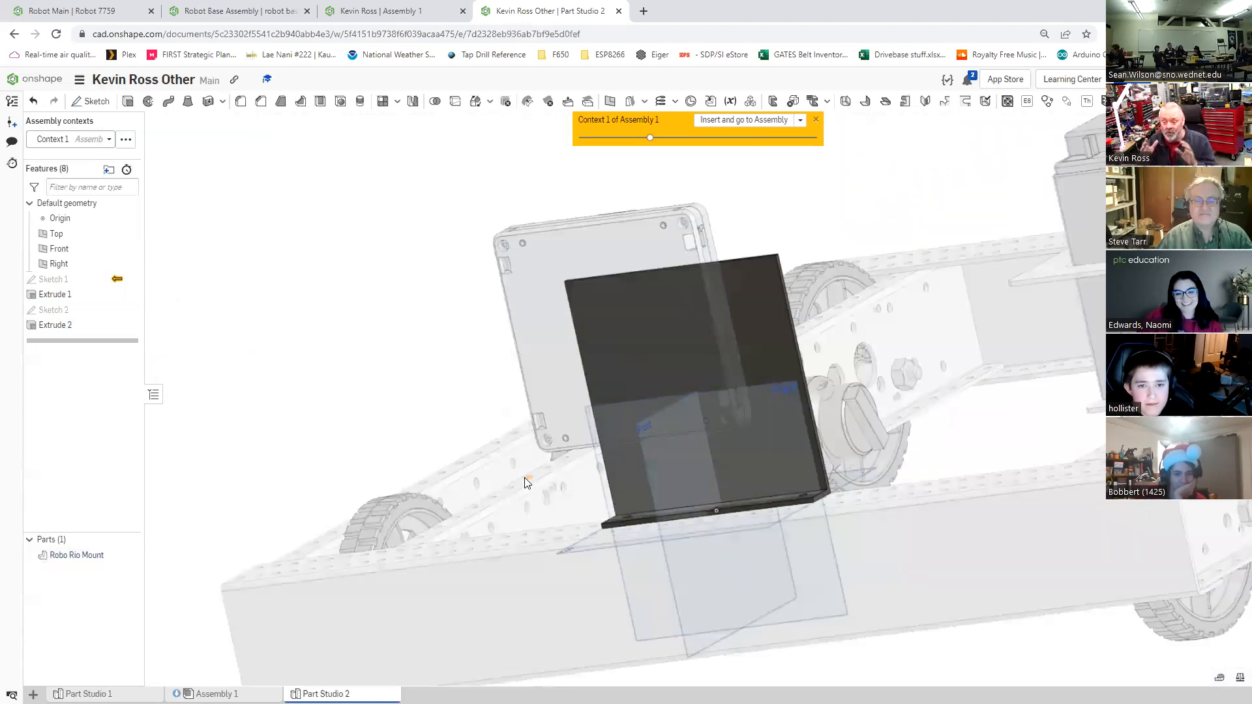
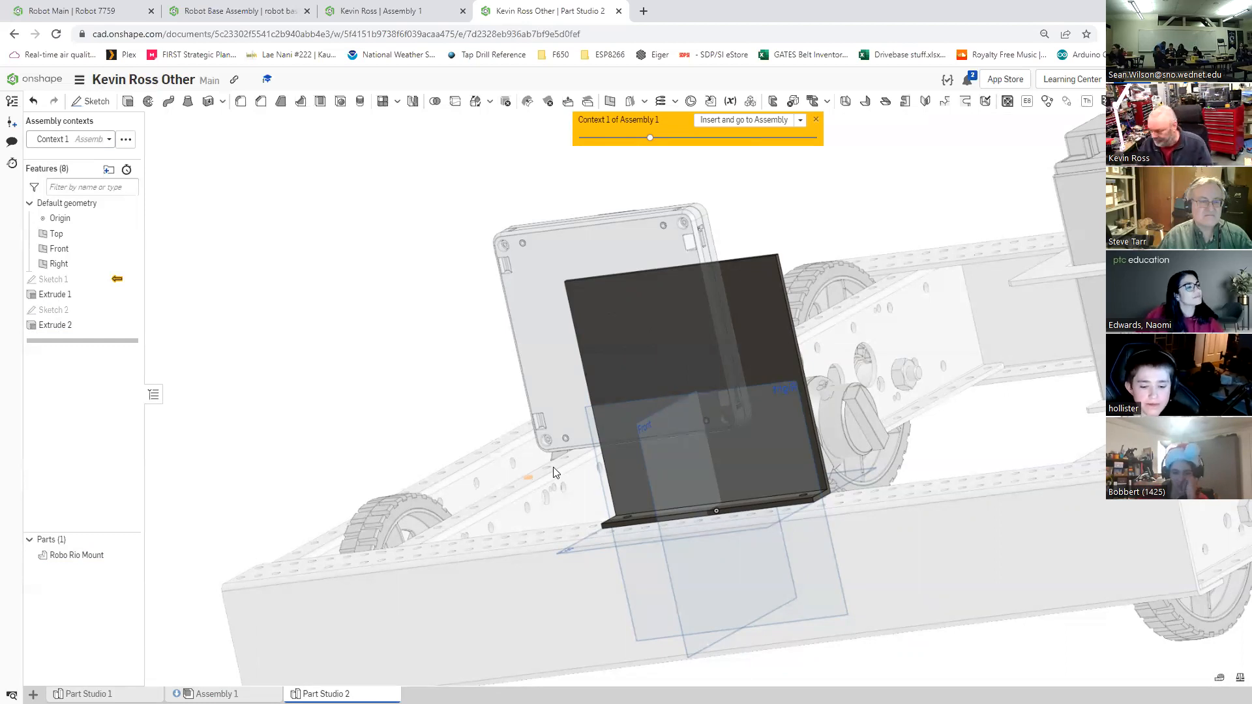
right_click_drag(385, 347, 431, 455)
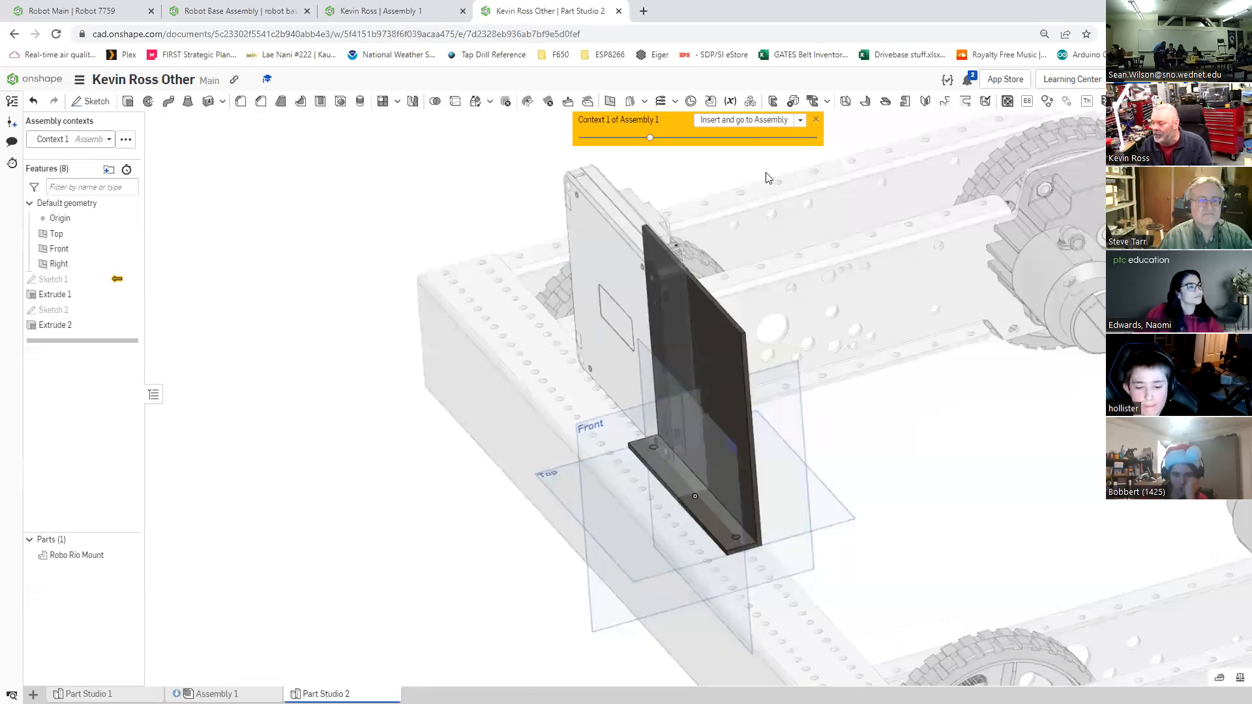
Step: Insert the Robo Rio Mount part into Assembly 1 and switch to that assembly
right_click_drag(766, 173, 734, 121)
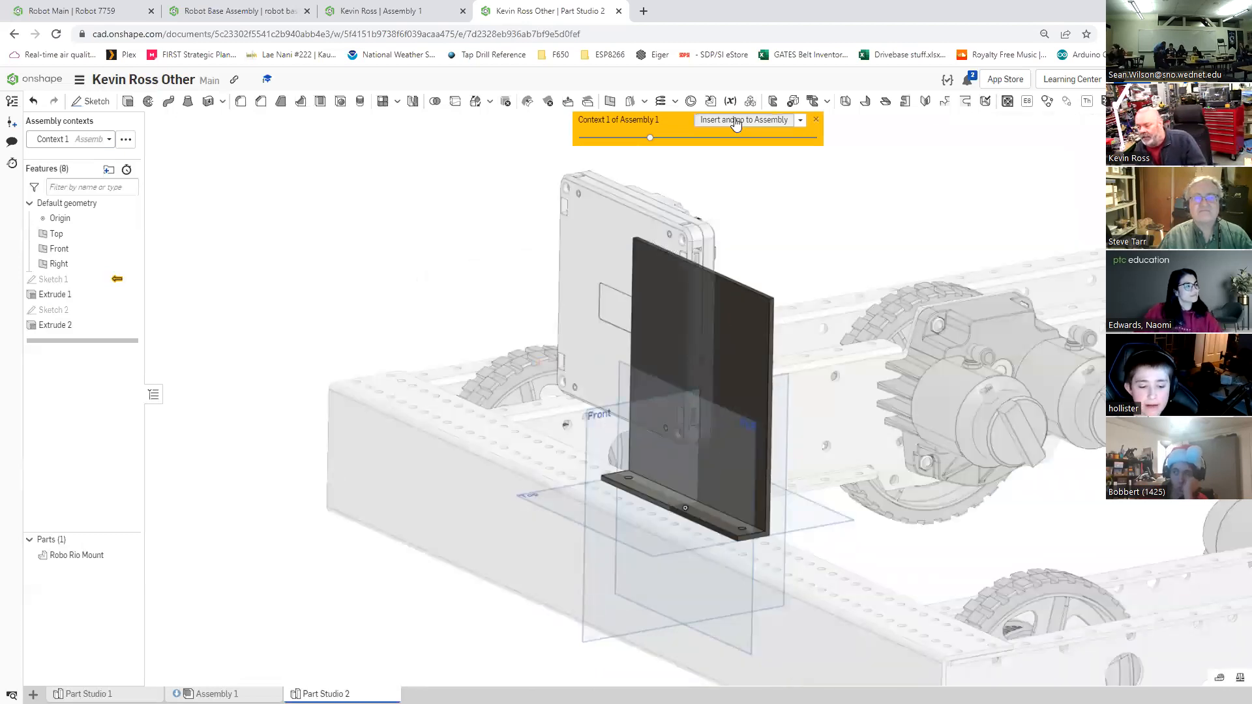
left_click(736, 121)
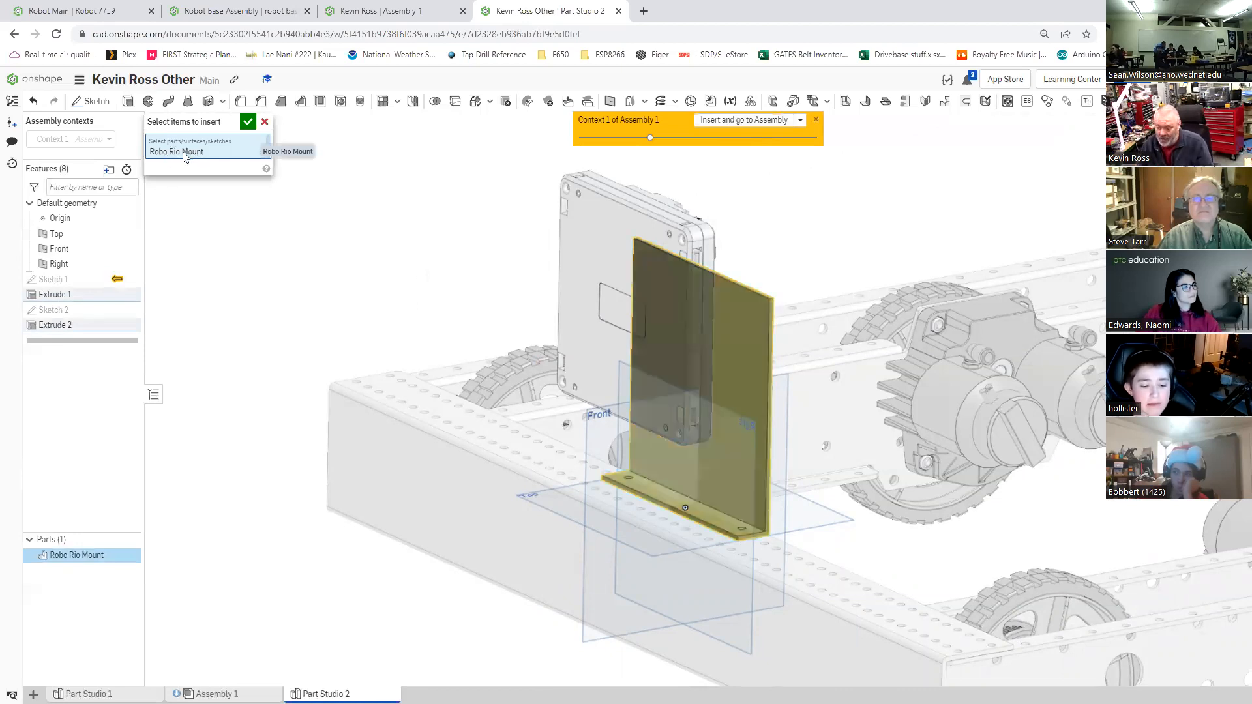
left_click(248, 123)
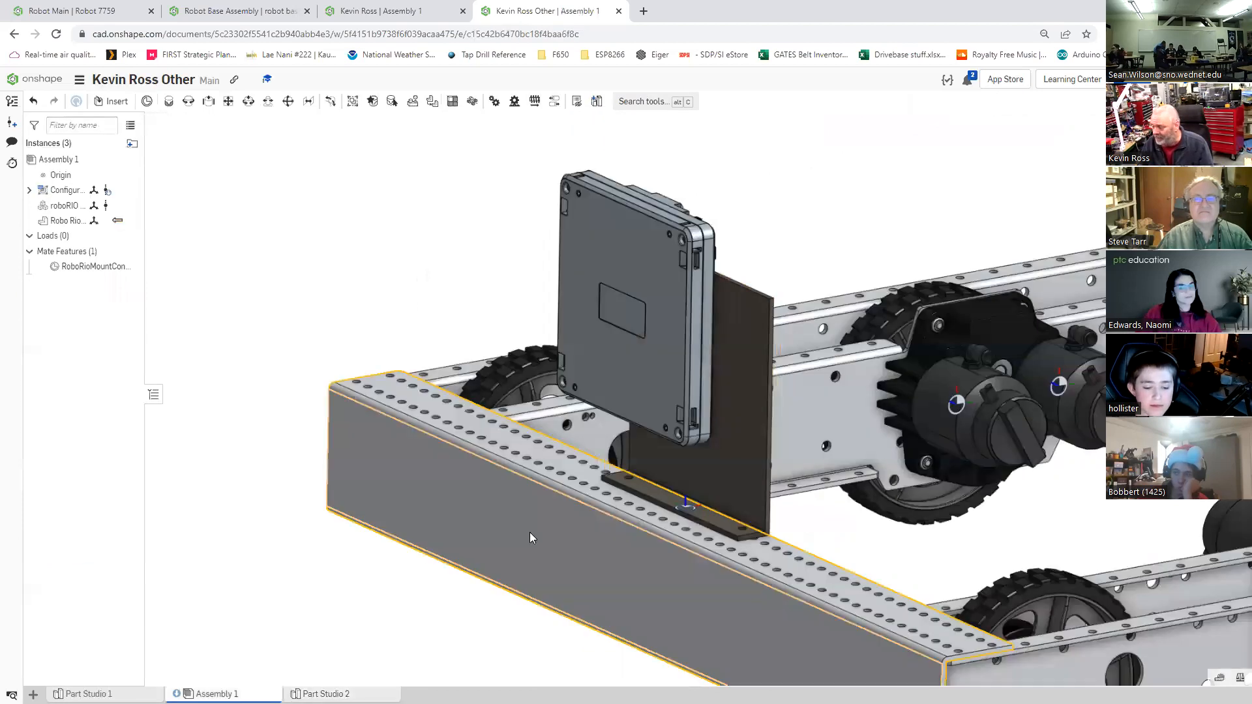
Step: Try moving the unmated Robo Rio Mount away from the chassis end rail and undo the move
key("n")
key("n")
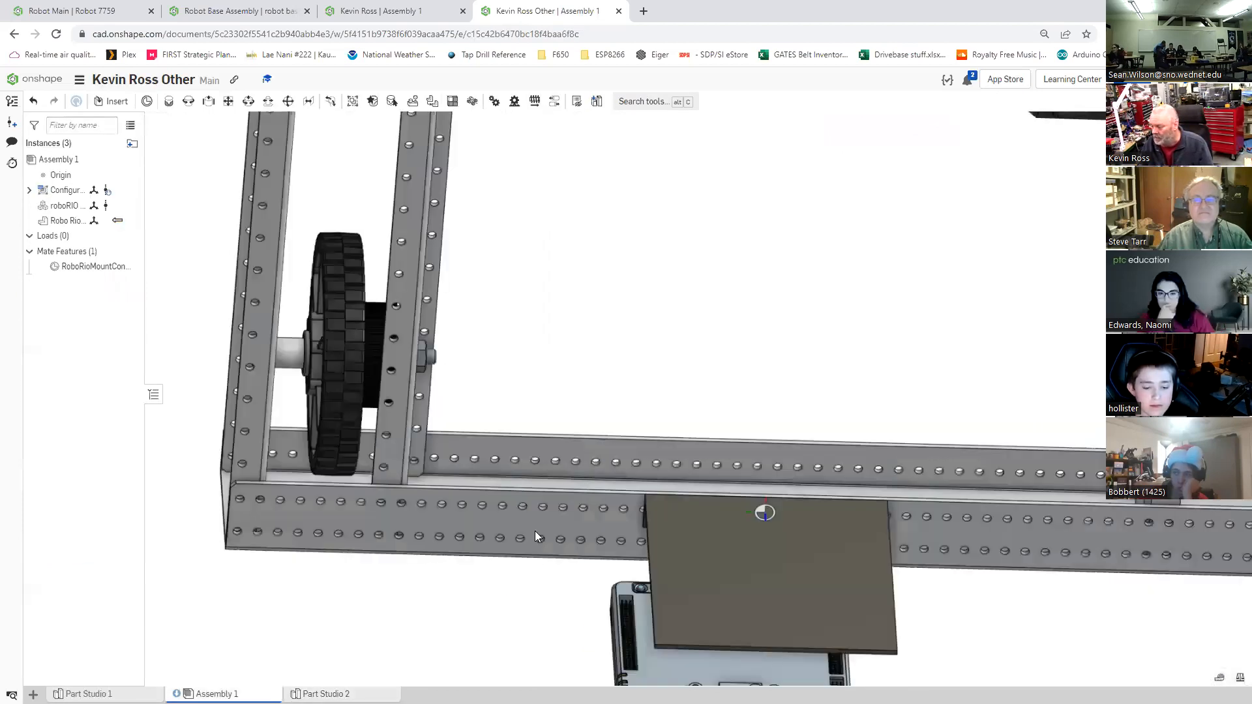
key("n")
key("n")
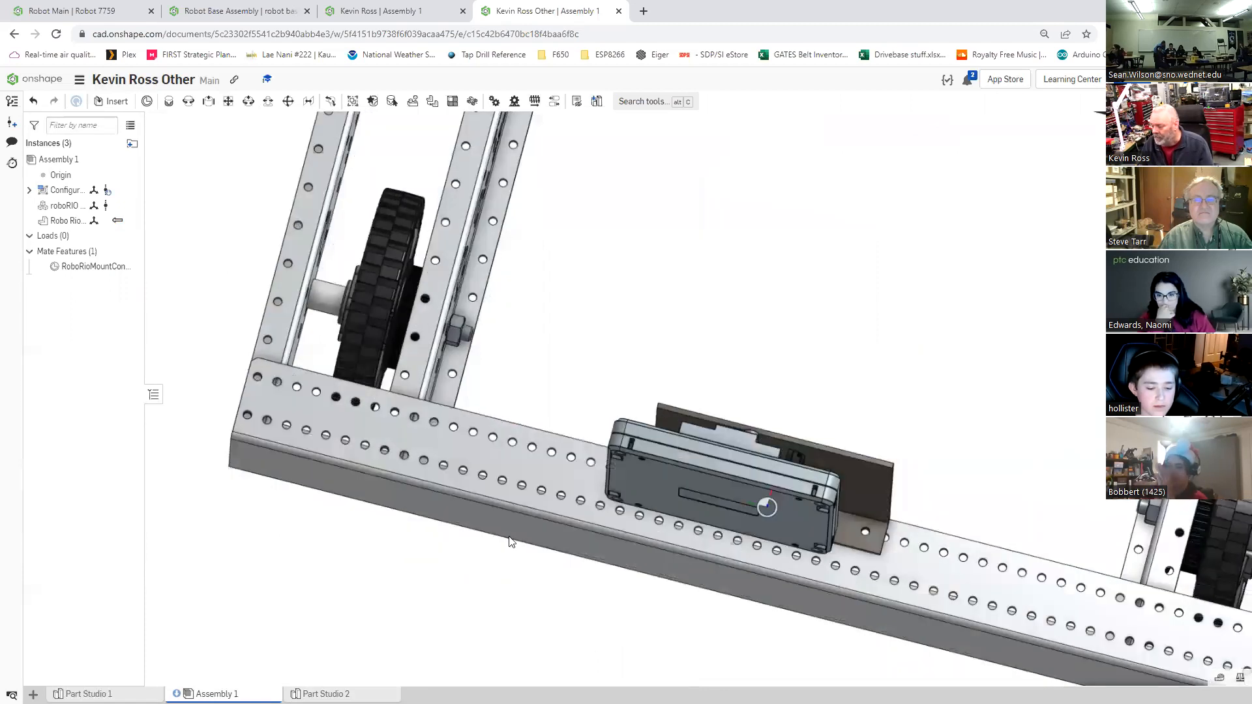
key("n")
key("n")
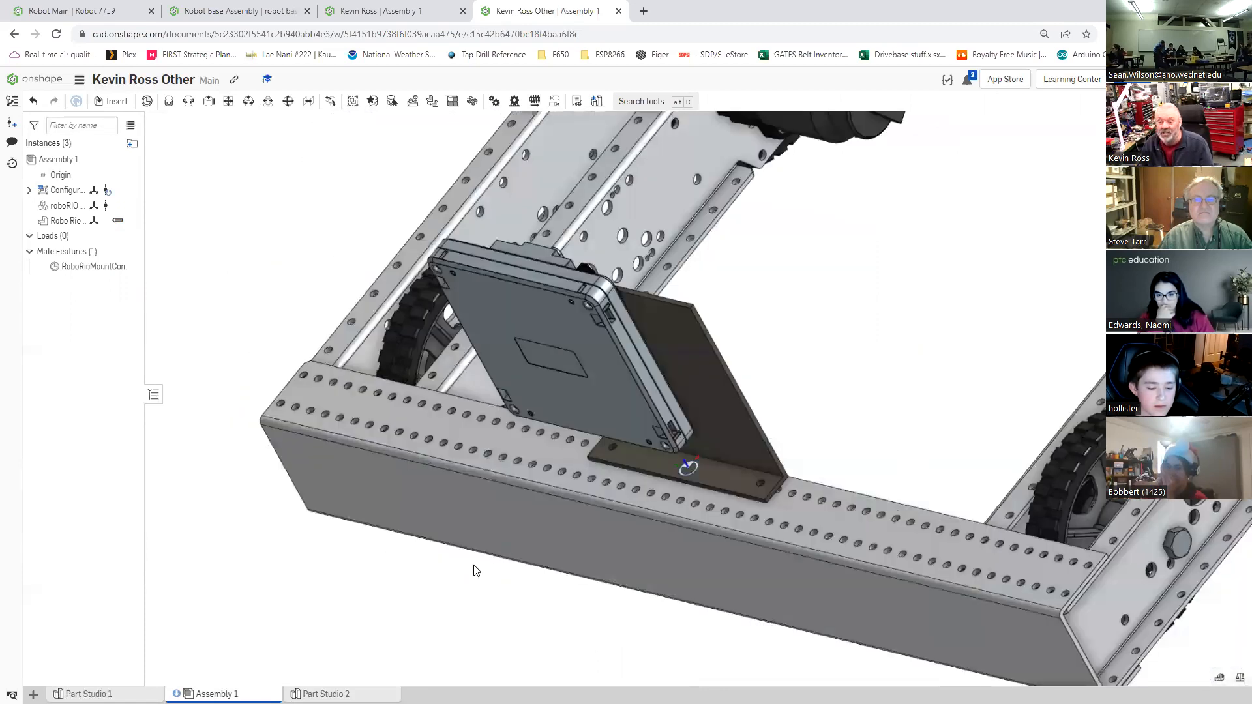
left_click(731, 481)
left_click_drag(734, 488, 838, 343)
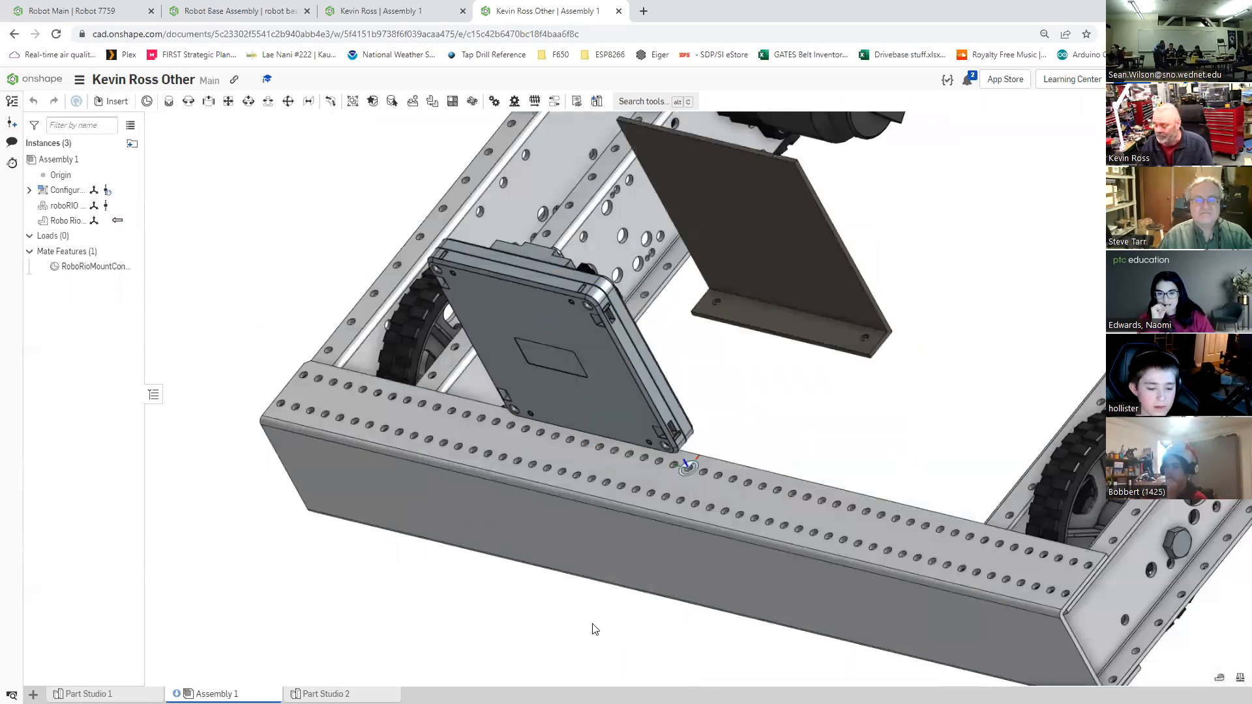
key("ctrl+z")
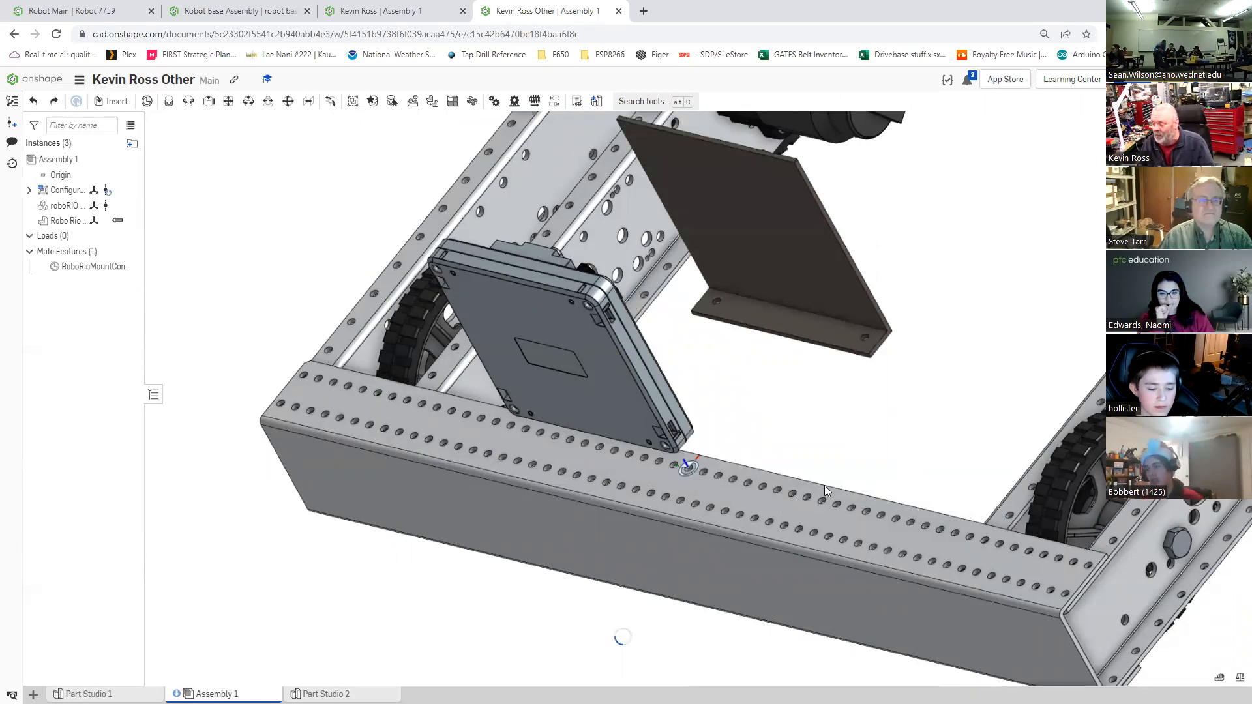
right_click_drag(836, 517, 836, 488)
right_click_drag(835, 444, 732, 258)
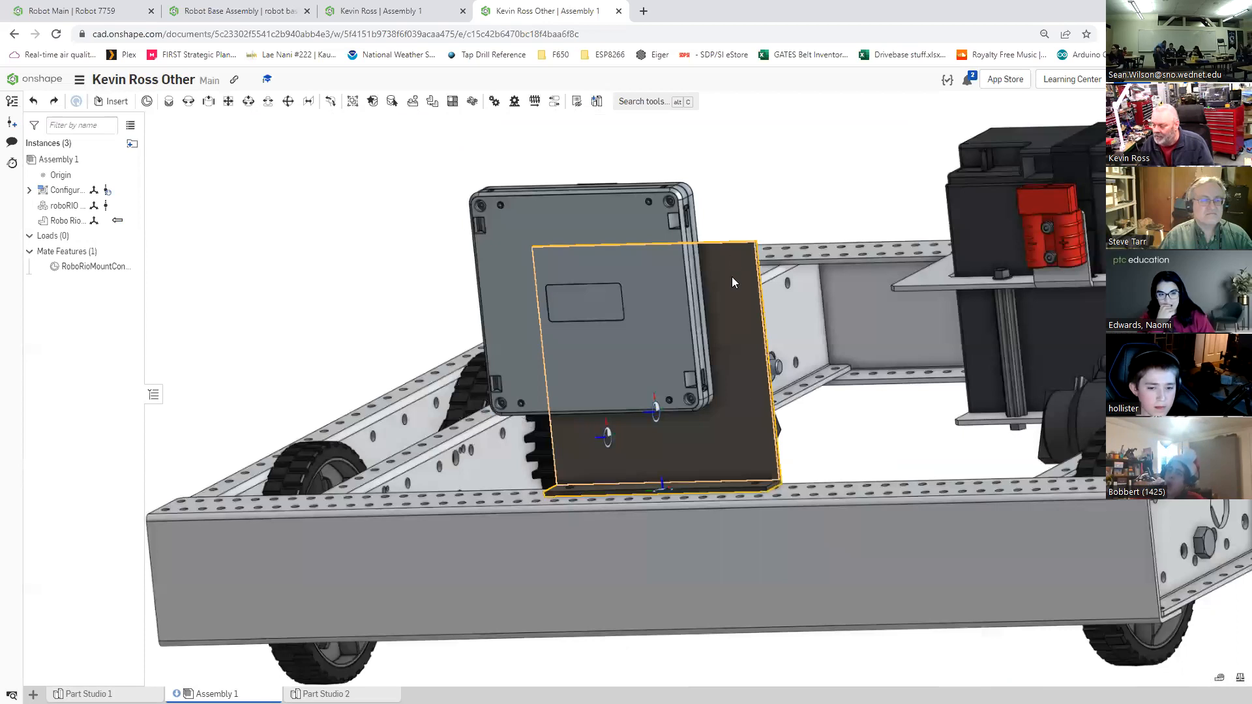
key("ctrl+z")
key("ctrl+y")
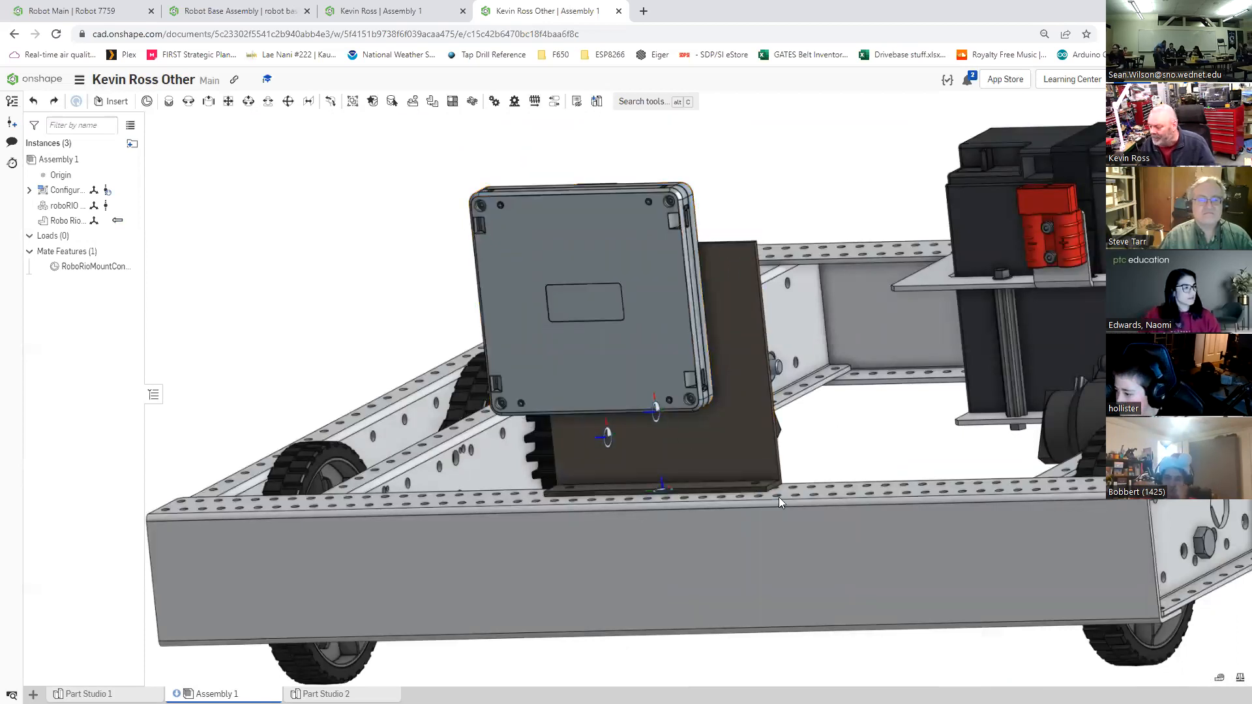
right_click_drag(779, 498, 780, 483)
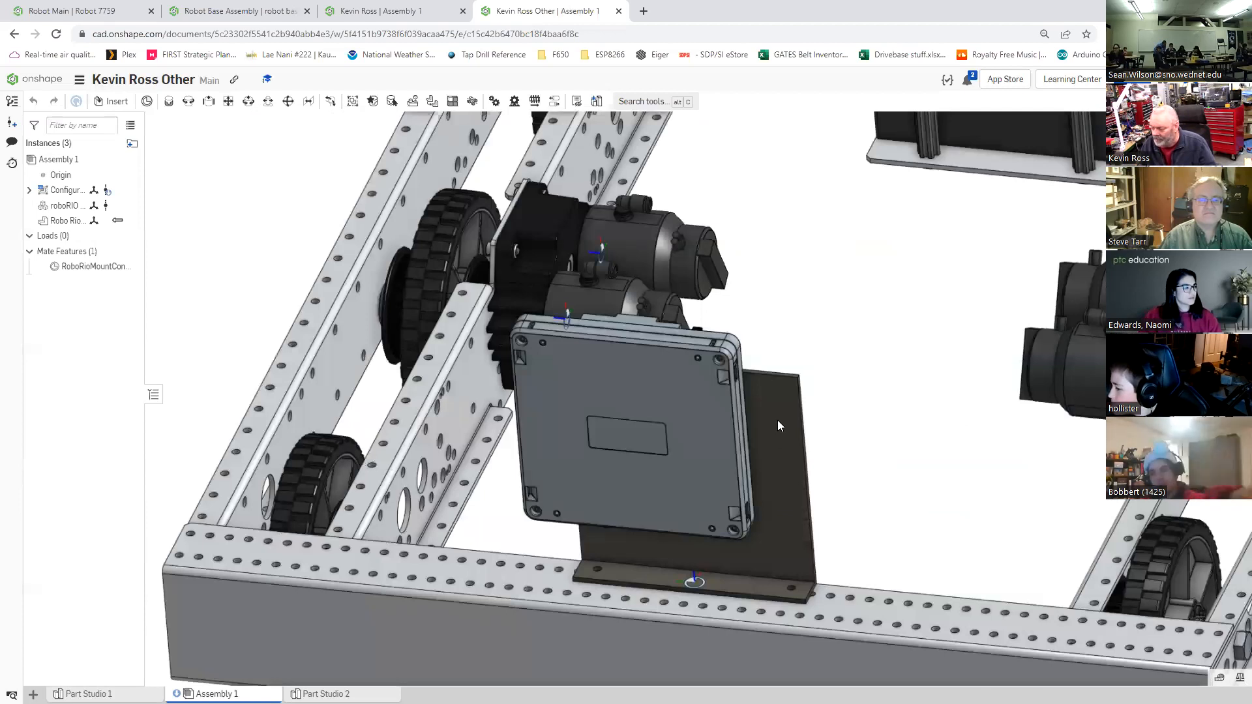
key("ctrl+z")
right_click(824, 503)
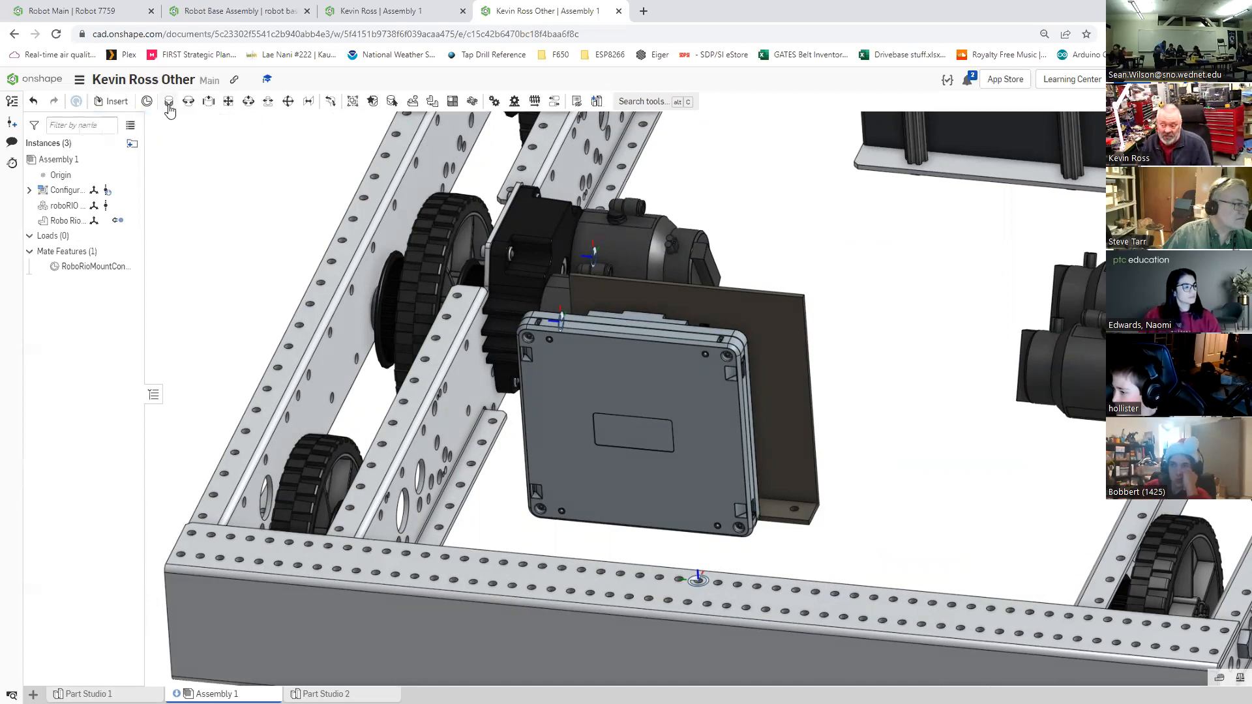
Step: Create a Fastened mate between a hole in the chassis end rail's top face and the underside of the mount's matching flange hole
left_click(169, 105)
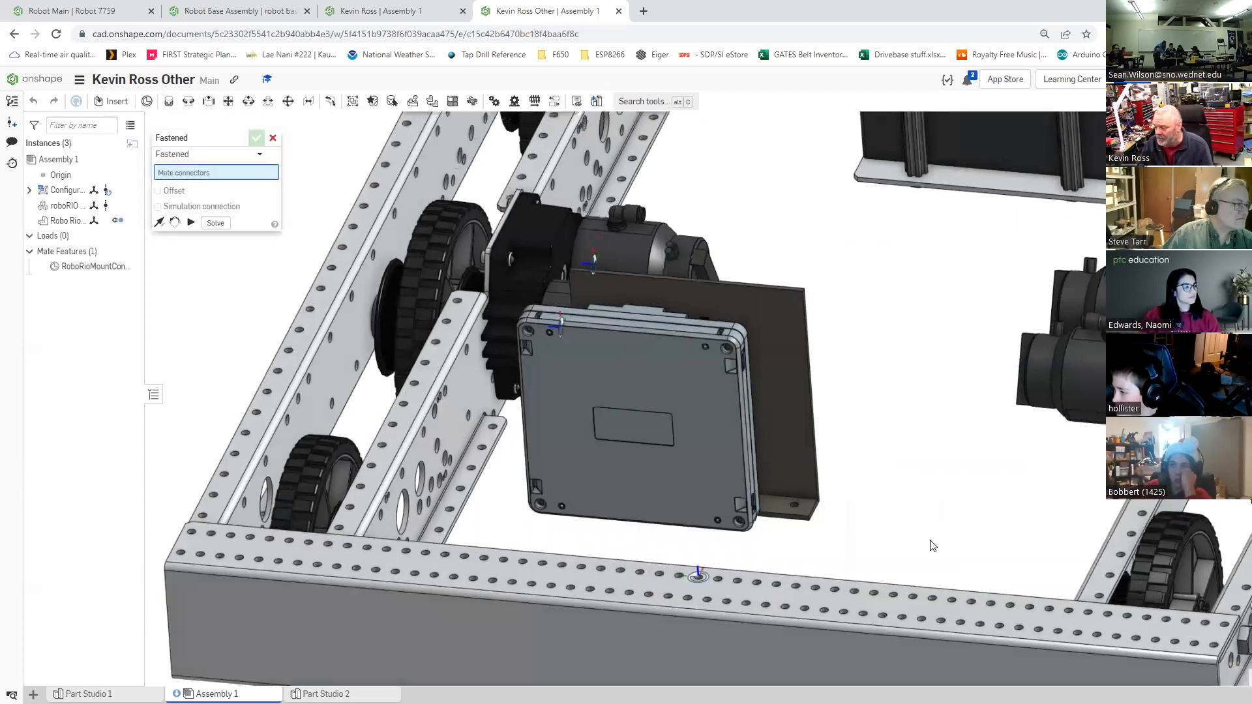
right_click_drag(931, 546, 814, 626)
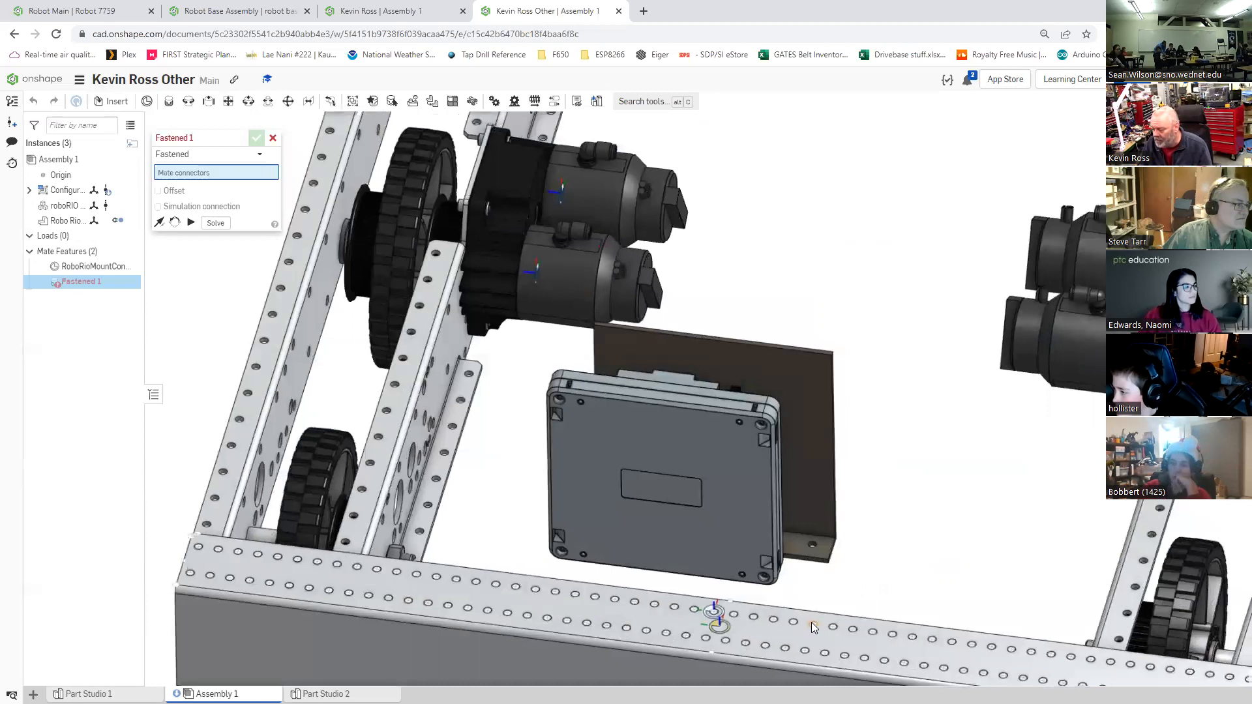
scroll(814, 626, "up", 5)
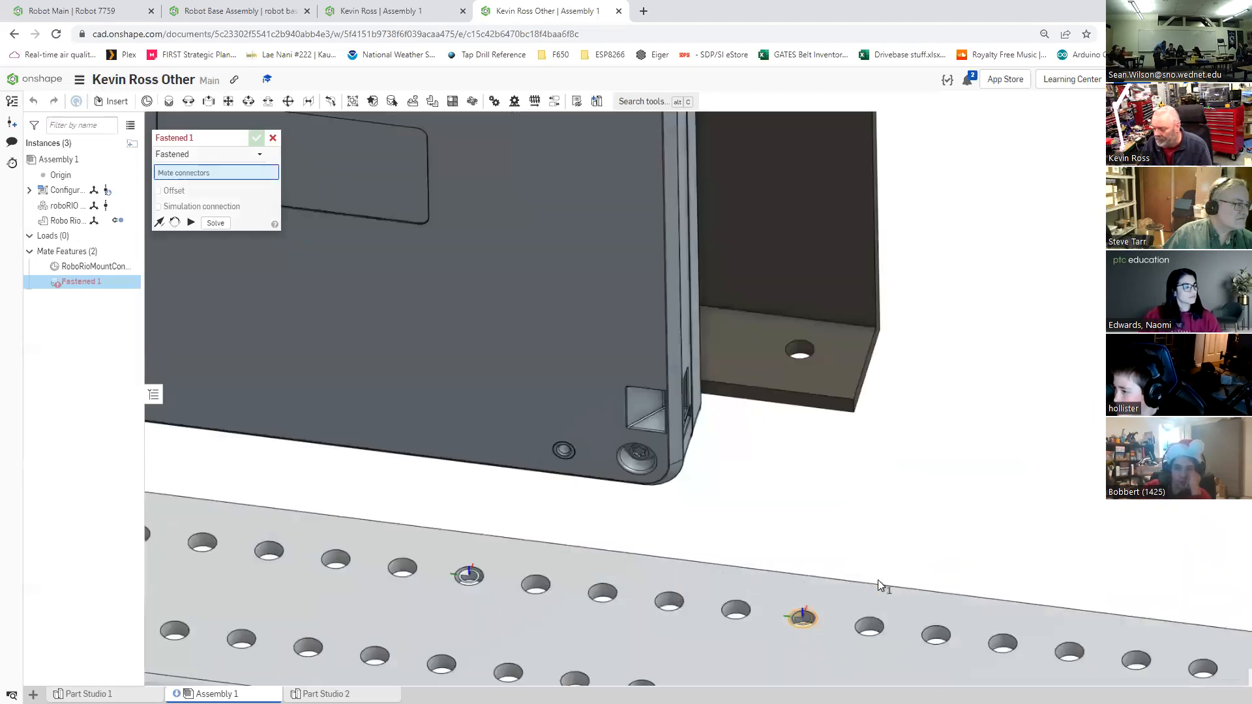
left_click(816, 623)
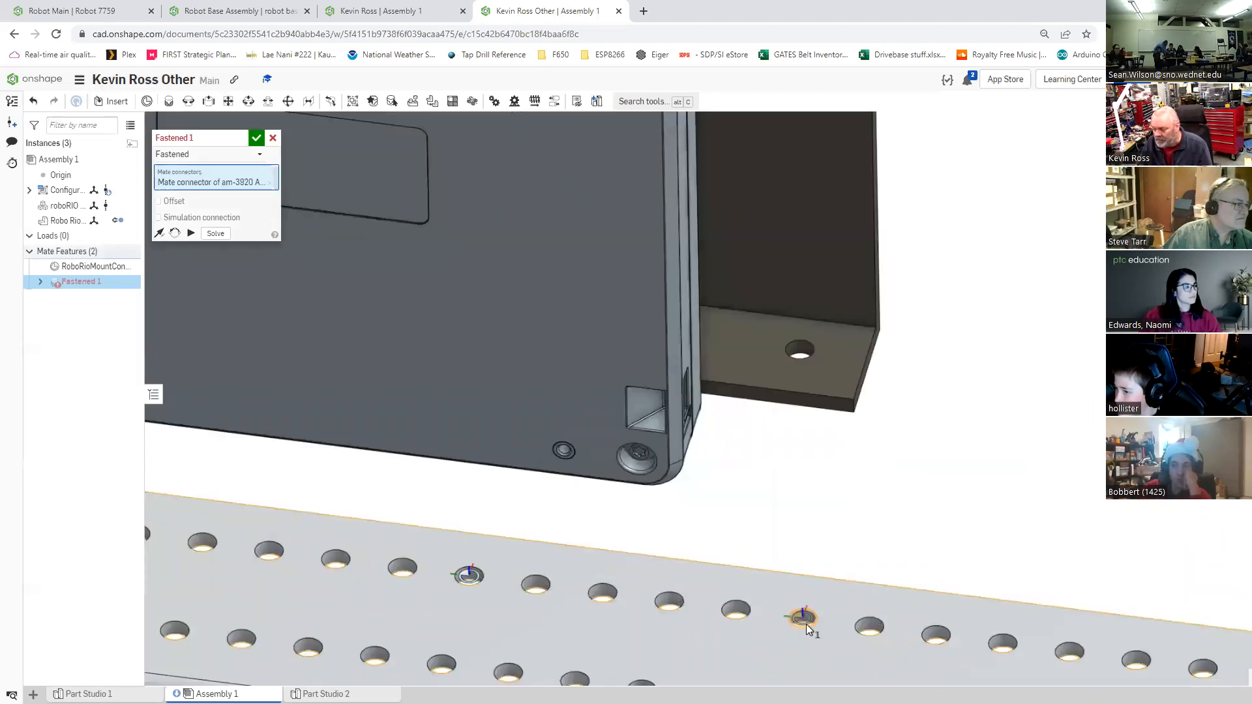
scroll(806, 621, "up", 5)
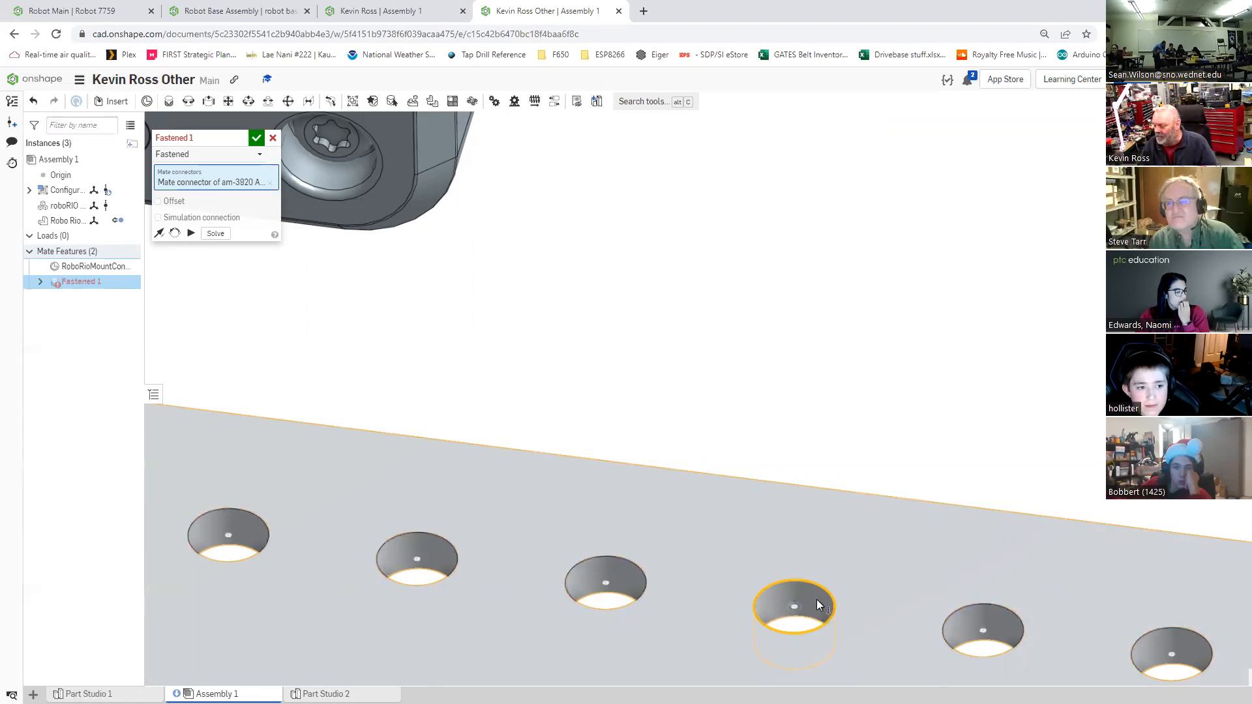
scroll(817, 600, "down", 5)
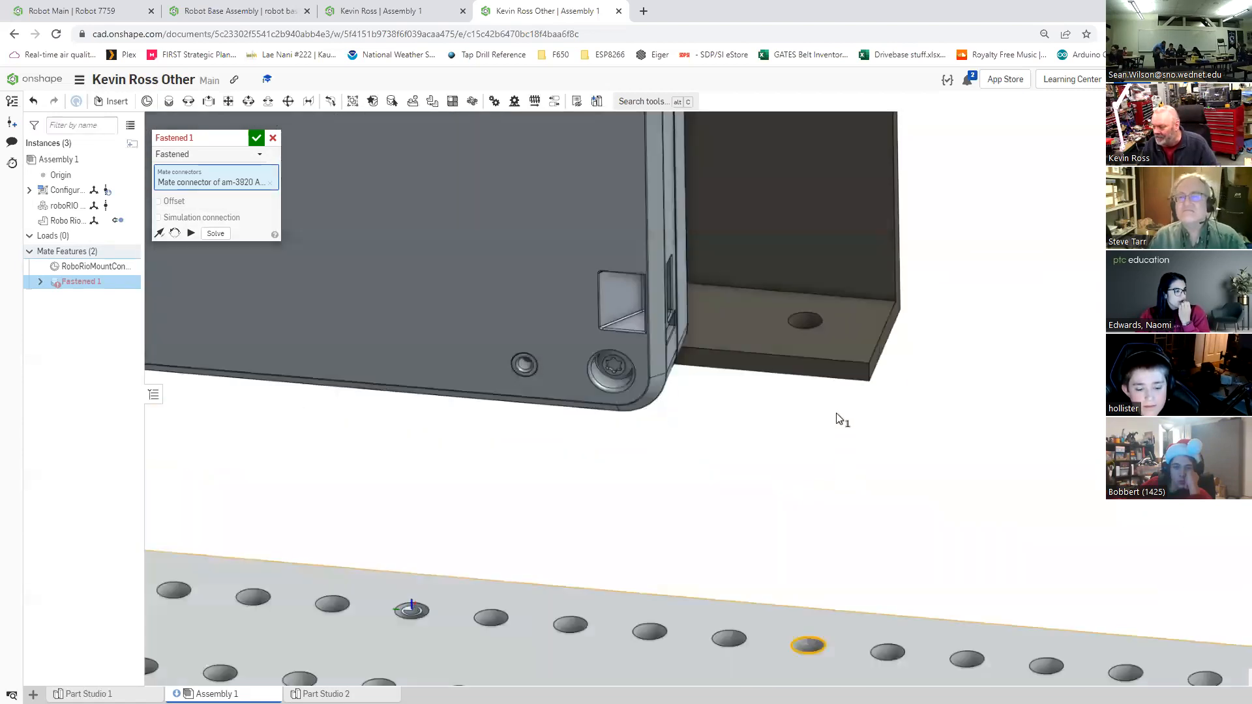
key("Up")
key("Up")
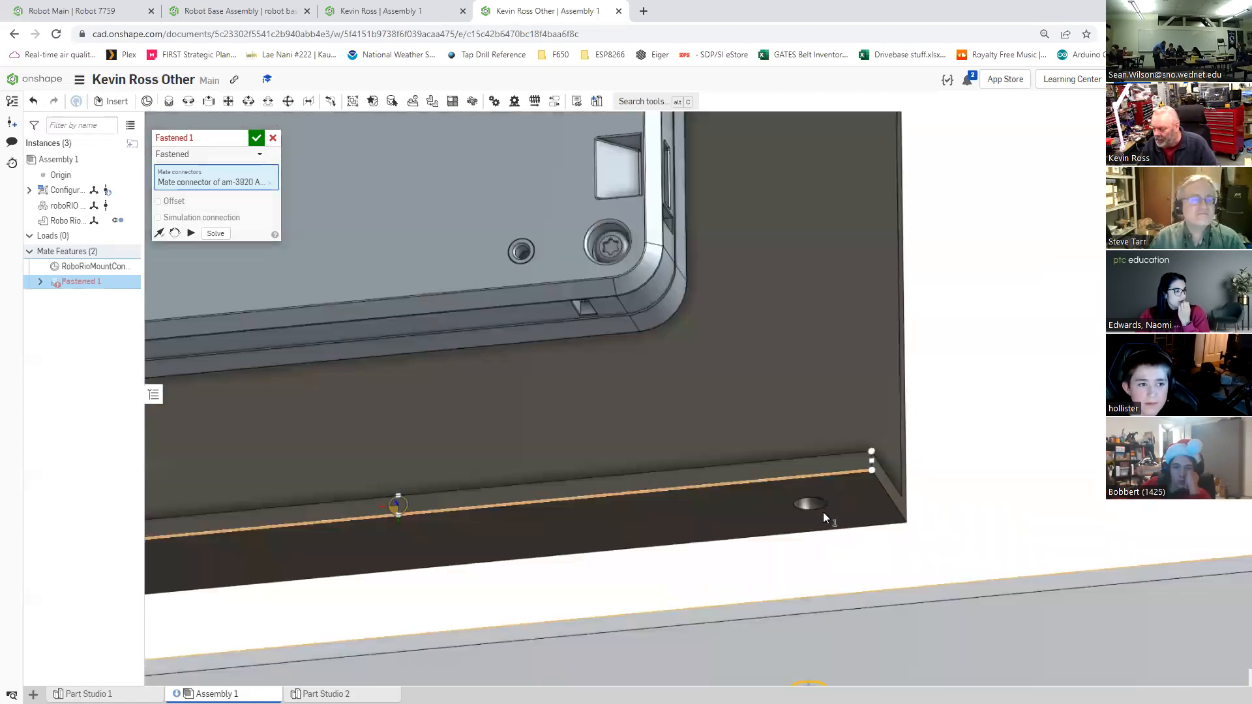
scroll(823, 512, "up", 5)
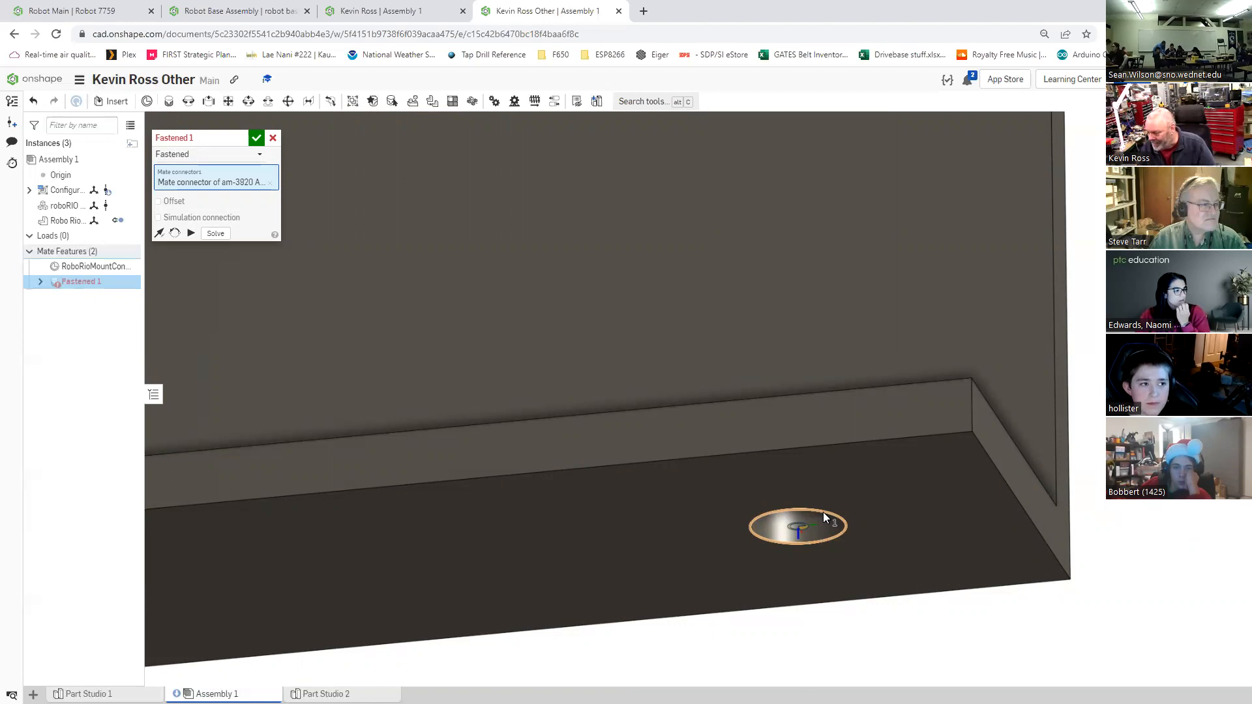
left_click(823, 512)
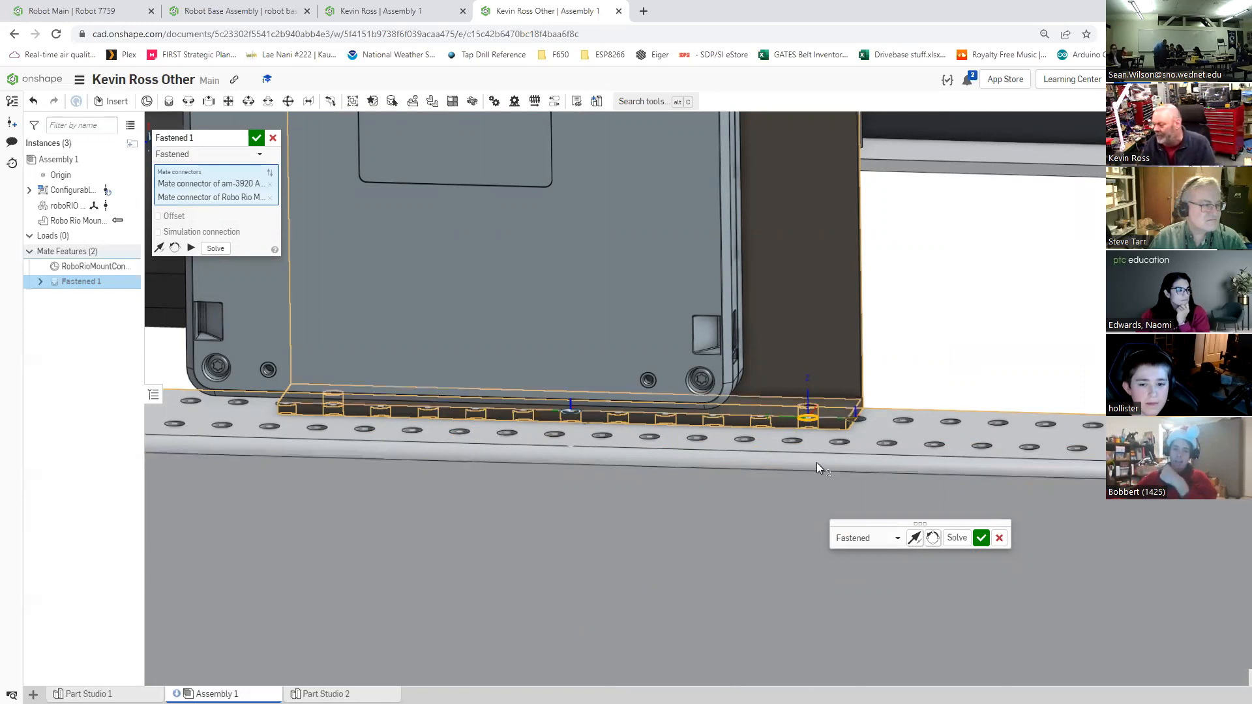
Step: Try the flipped mate alignment, restore the mount's upright orientation on the rail, and accept the Fastened mate
left_click(915, 539)
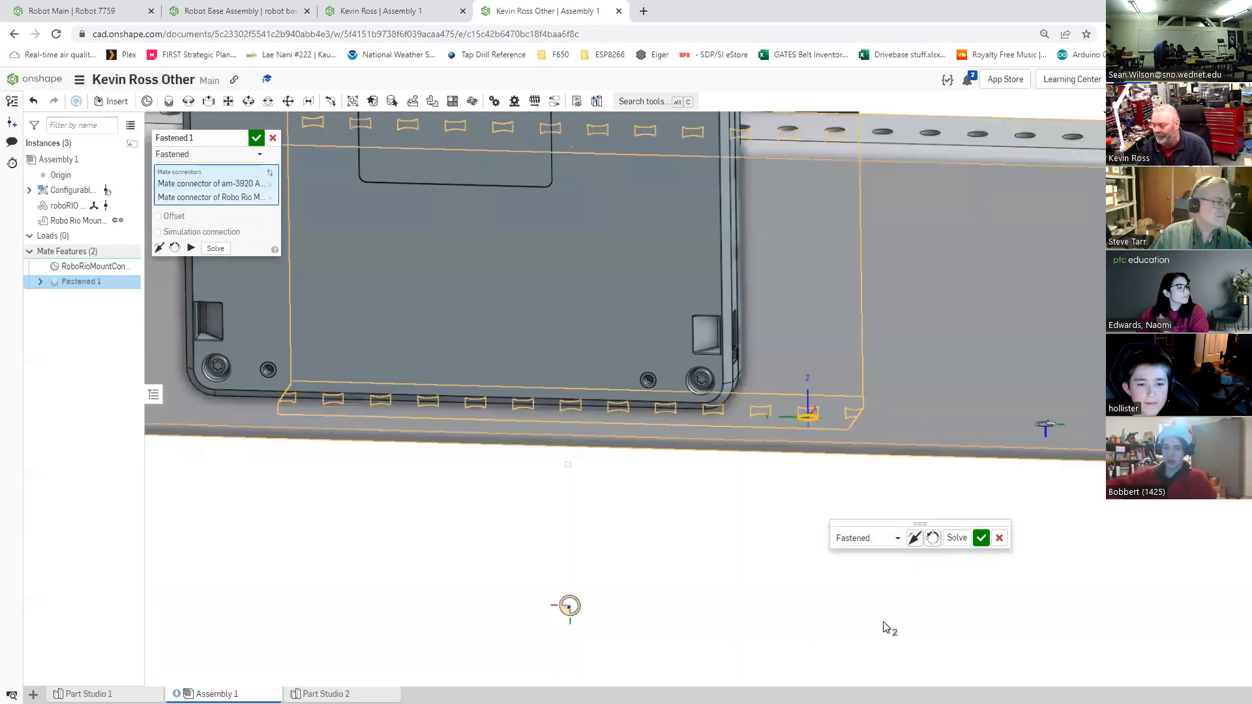
scroll(889, 628, "down", 3)
right_click_drag(832, 639, 717, 678)
right_click_drag(868, 648, 867, 680)
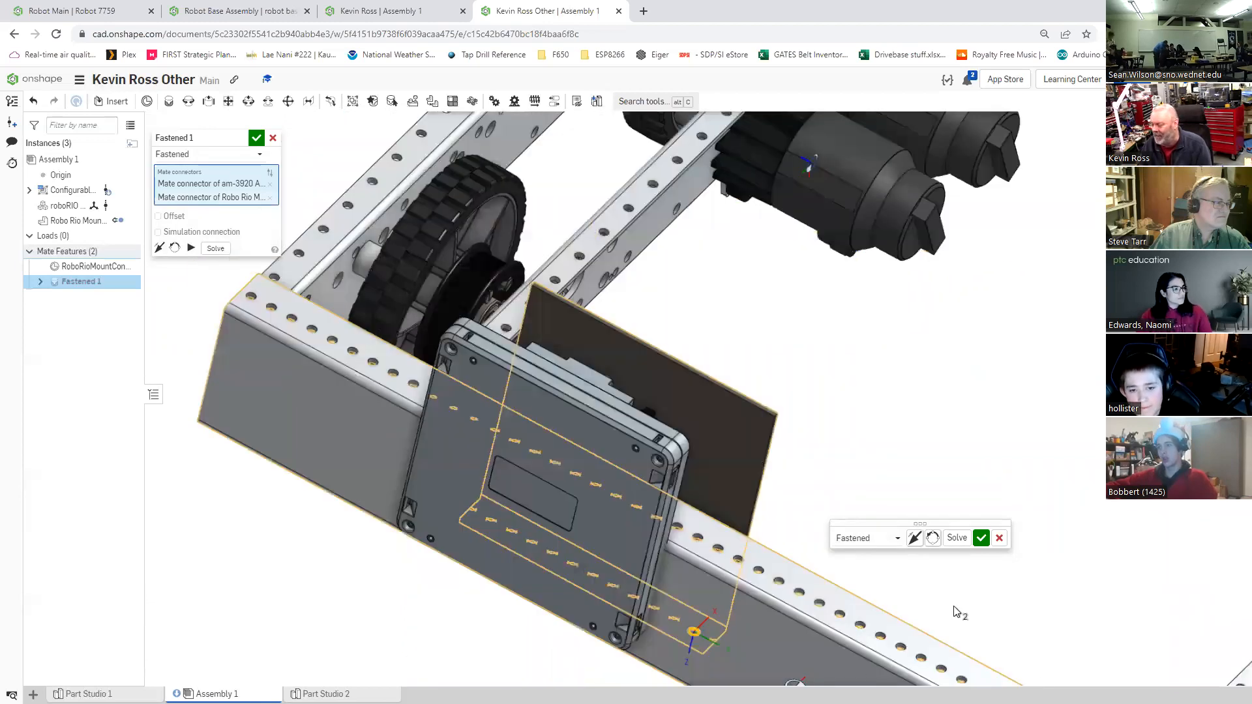
right_click_drag(957, 611, 920, 549)
right_click_drag(877, 656, 880, 682)
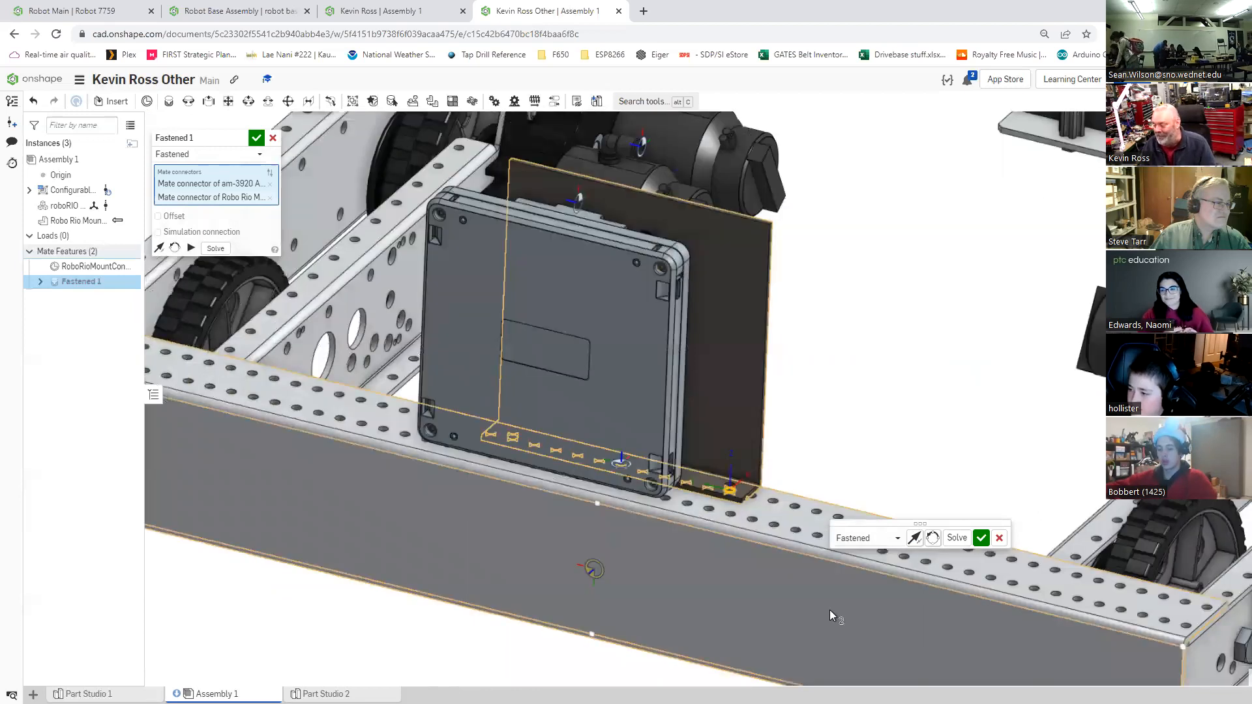
right_click_drag(830, 609, 825, 605)
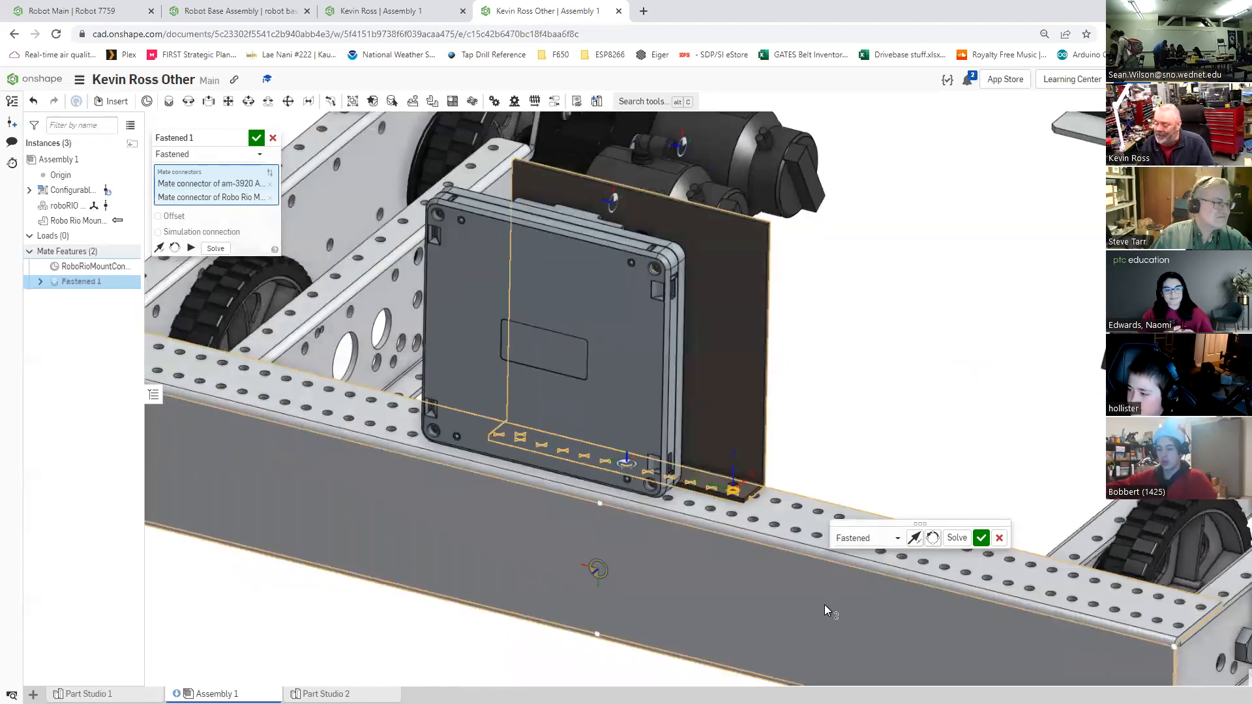
left_click(981, 538)
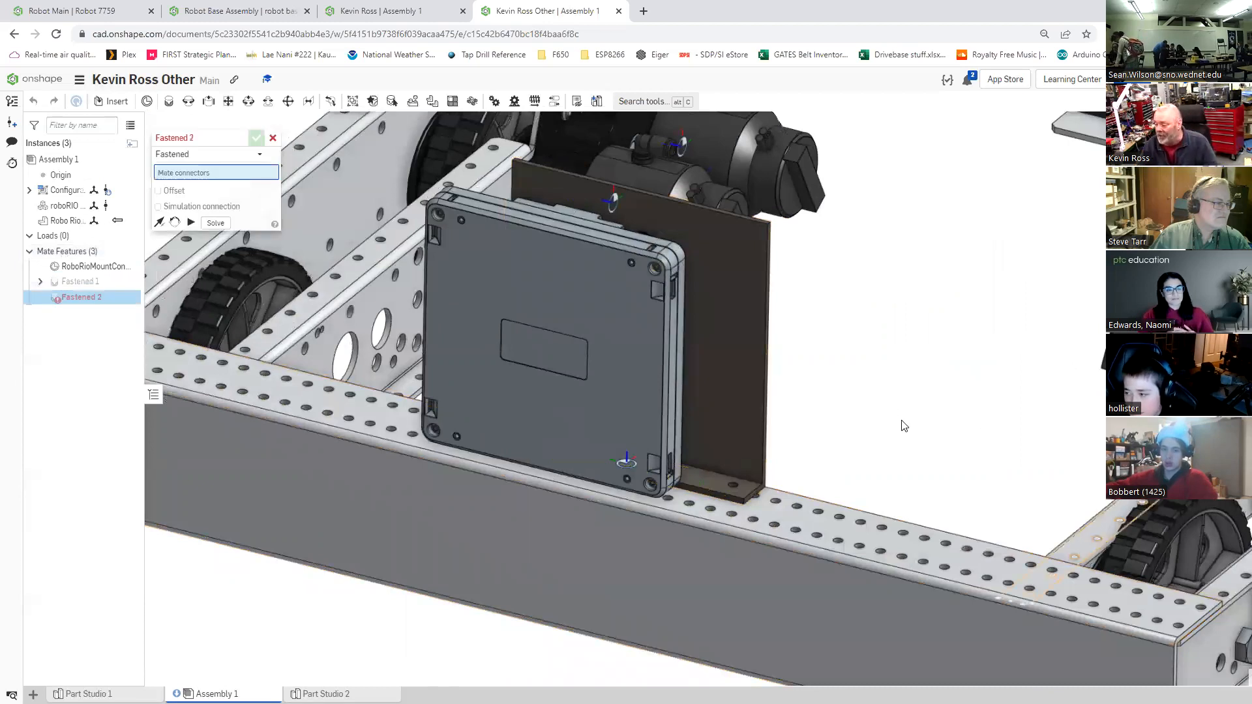
Step: Move the chassis to test whether the mated mount follows it, undo the move, and cancel the extra Fastened mate
right_click_drag(901, 420, 900, 434)
right_click_drag(761, 465, 625, 598)
left_click_drag(472, 600, 463, 595)
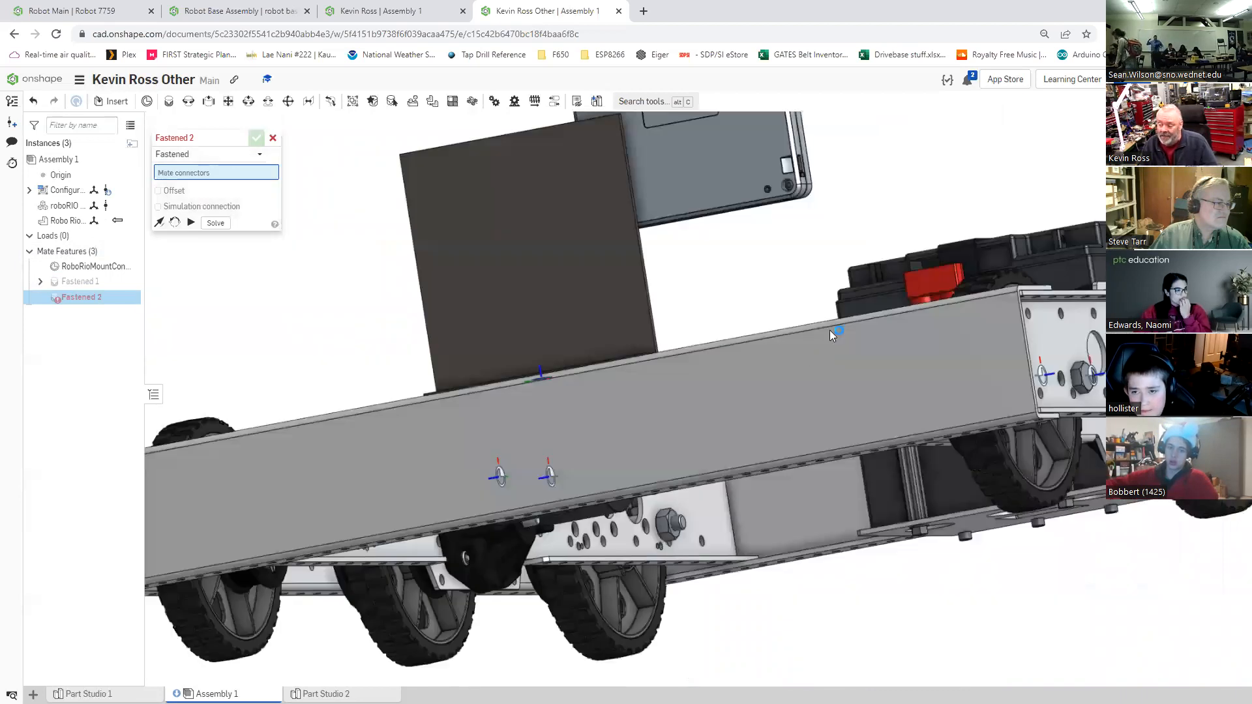
right_click_drag(830, 331, 925, 407)
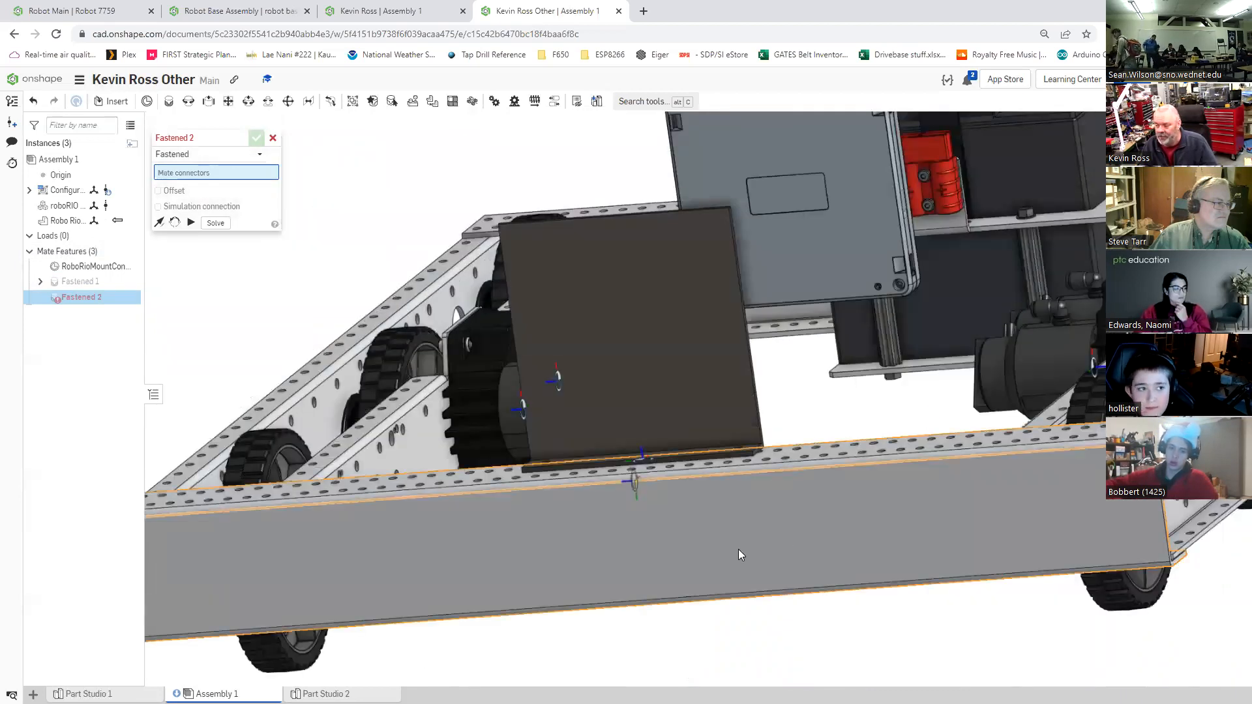
scroll(801, 659, "down", 5)
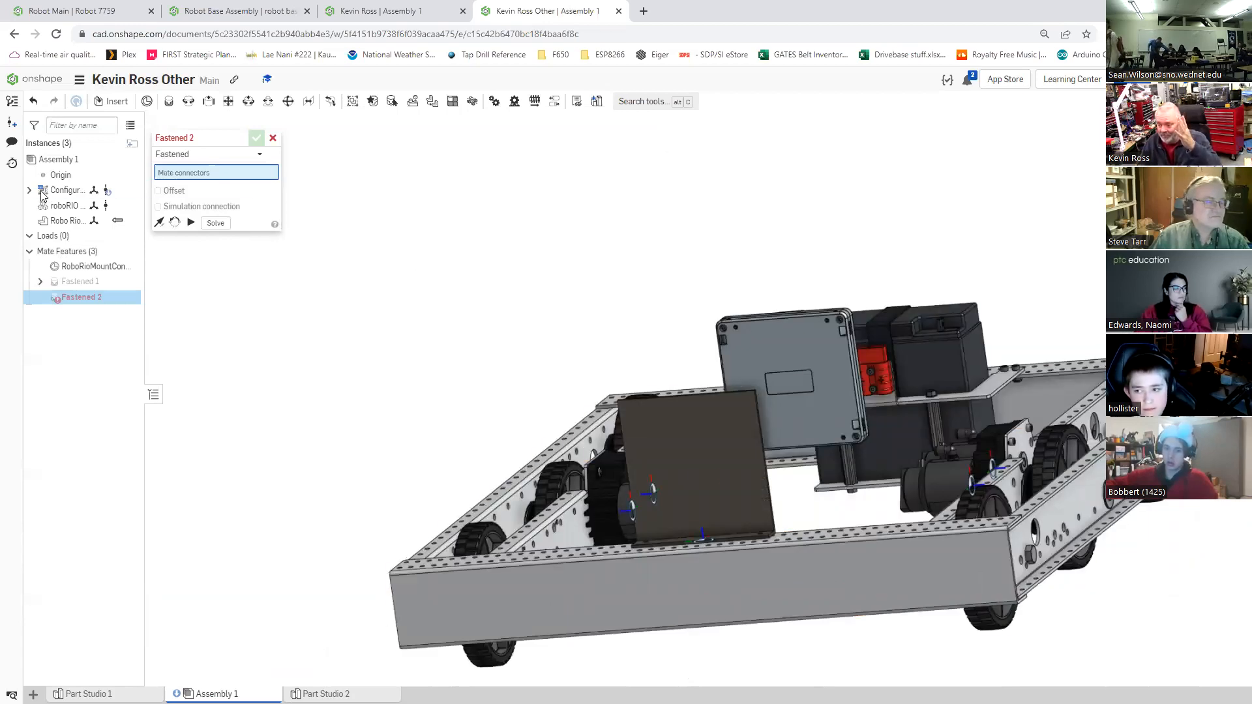
mouse_move(42, 192)
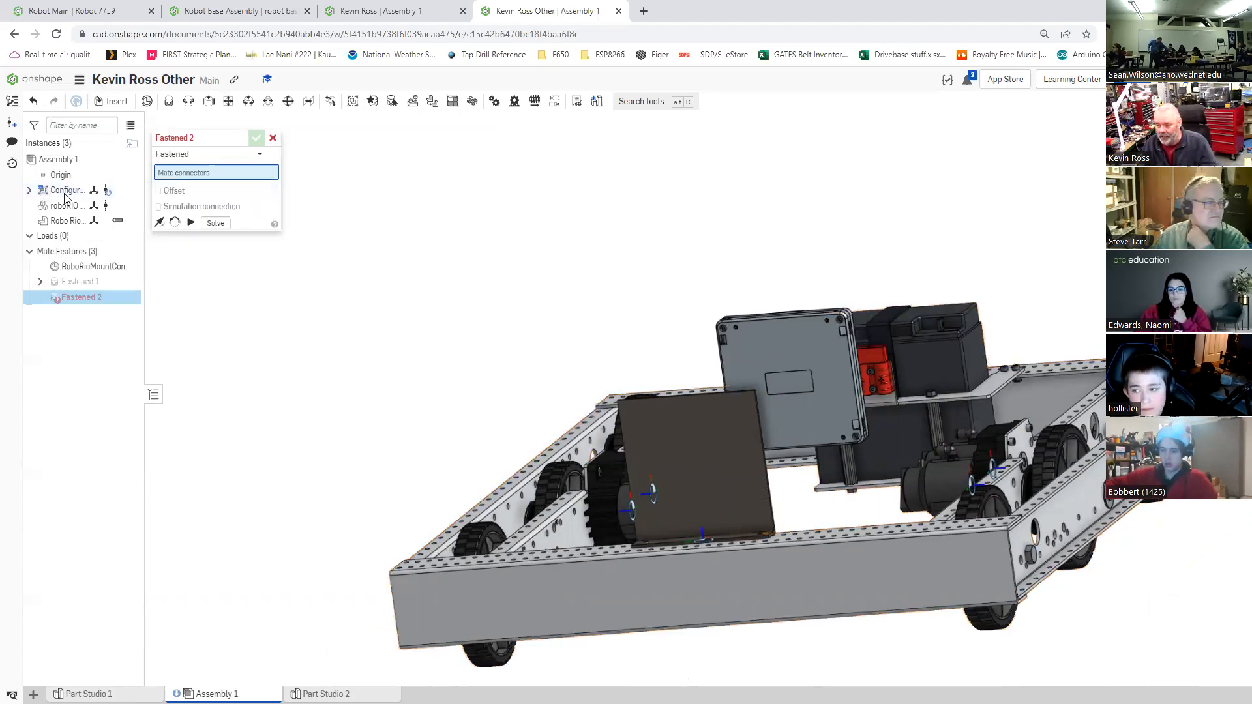
key("Escape")
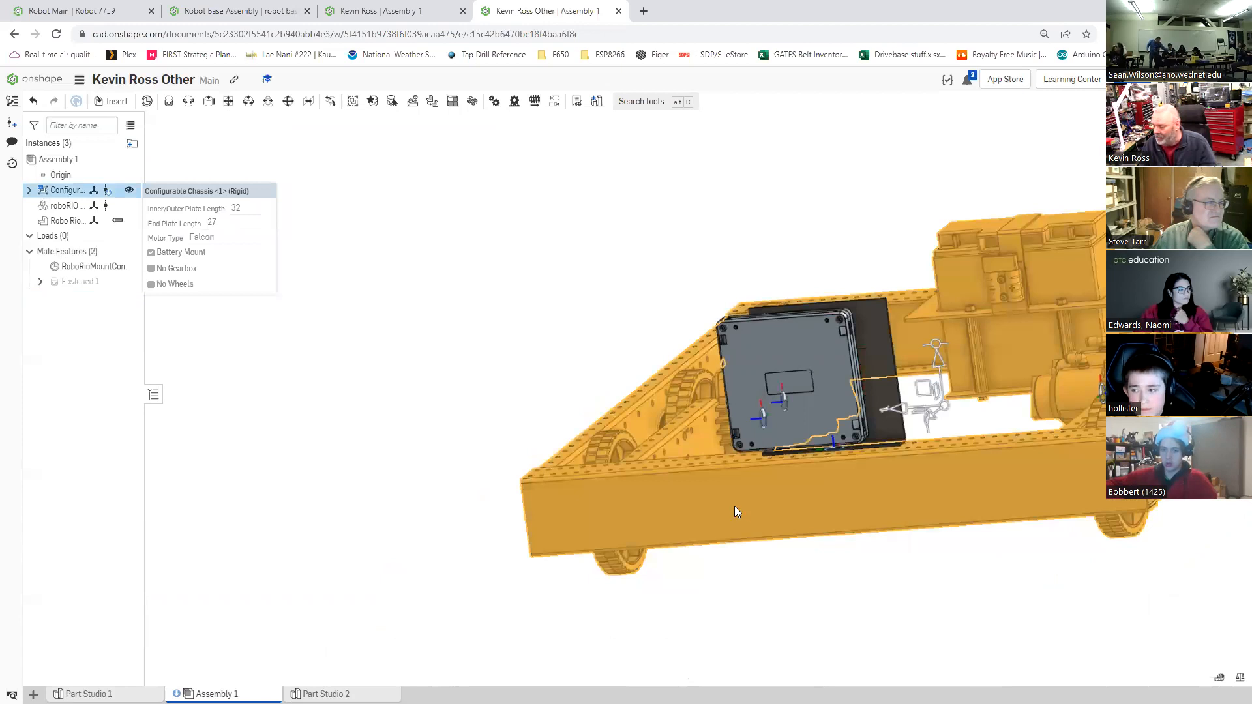
Step: Expand the Configurable Chassis subassembly and fix its first am-3921 part in place
right_click(734, 506)
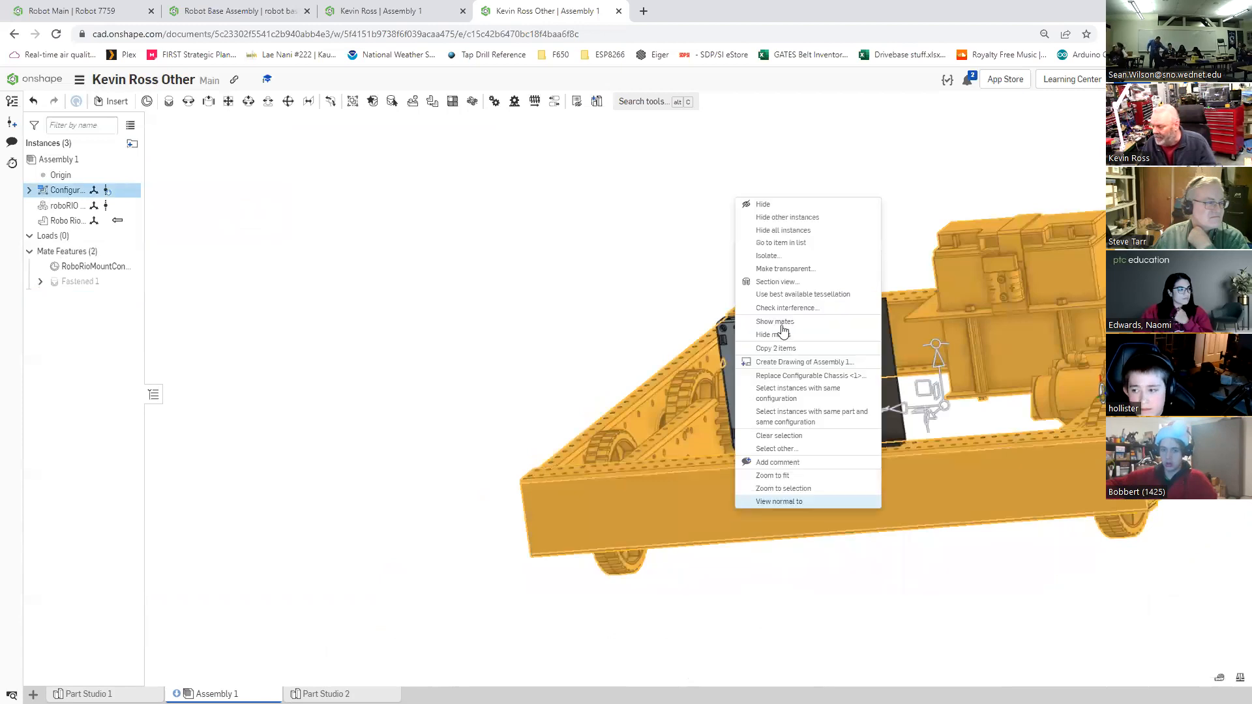
left_click(376, 350)
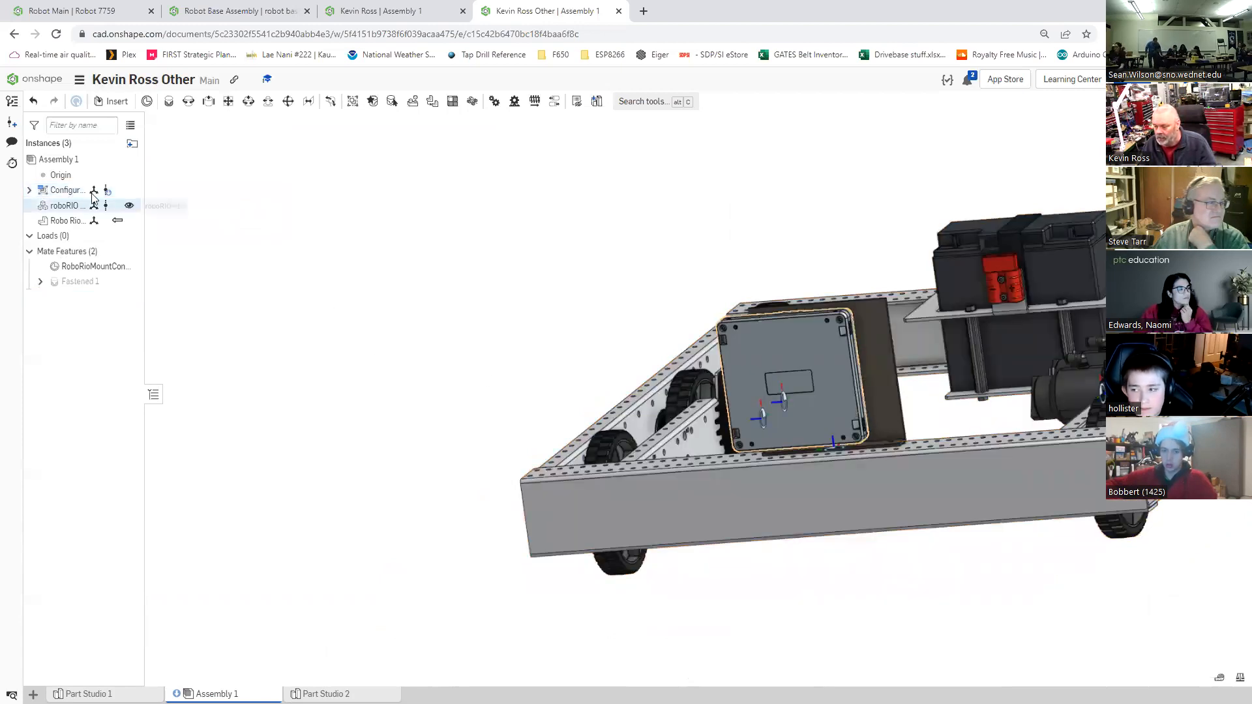
left_click(30, 191)
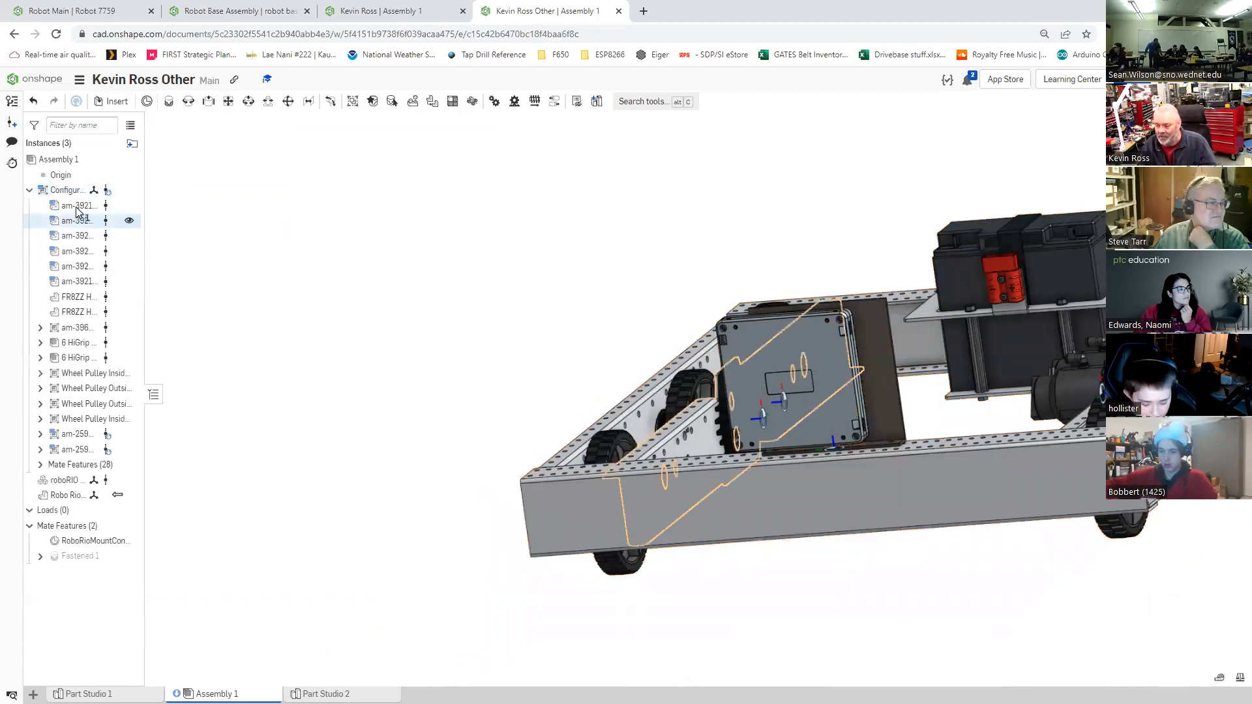
right_click(75, 206)
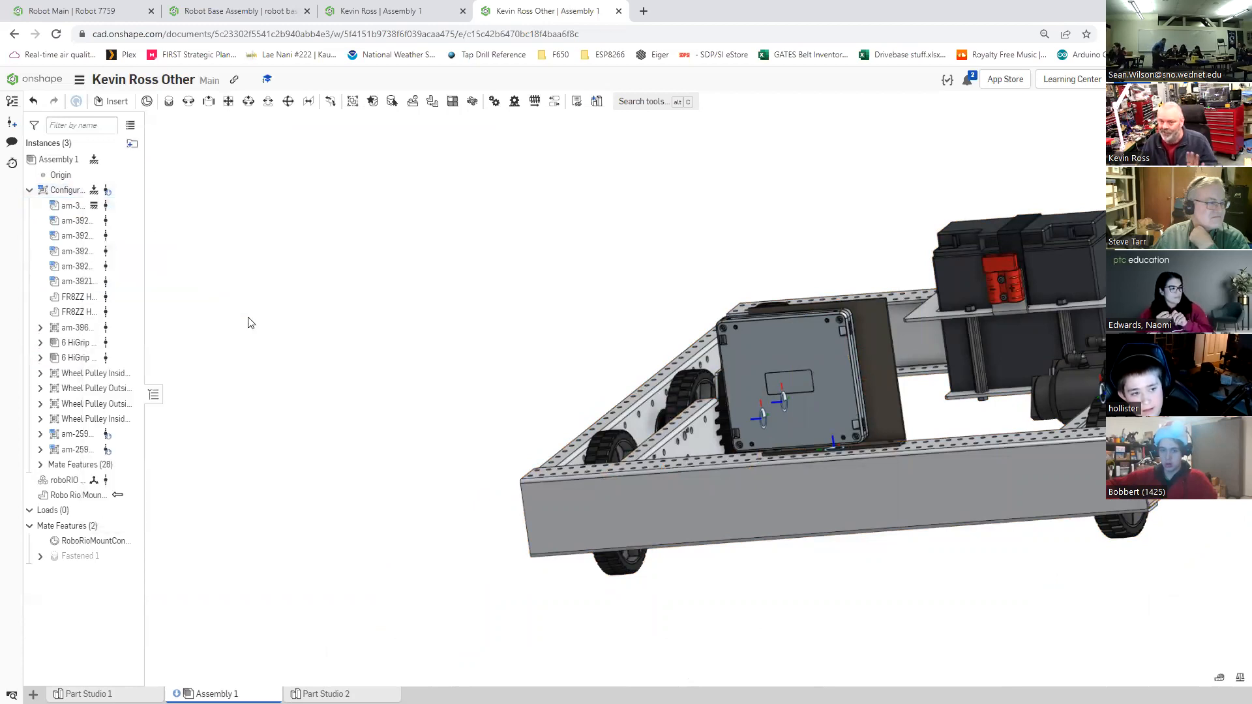
Step: Test dragging the fixed chassis rail, and pull the loose roboRIO clear of the mount
left_click(849, 531)
left_click_drag(950, 510, 950, 326)
left_click_drag(936, 278, 870, 258)
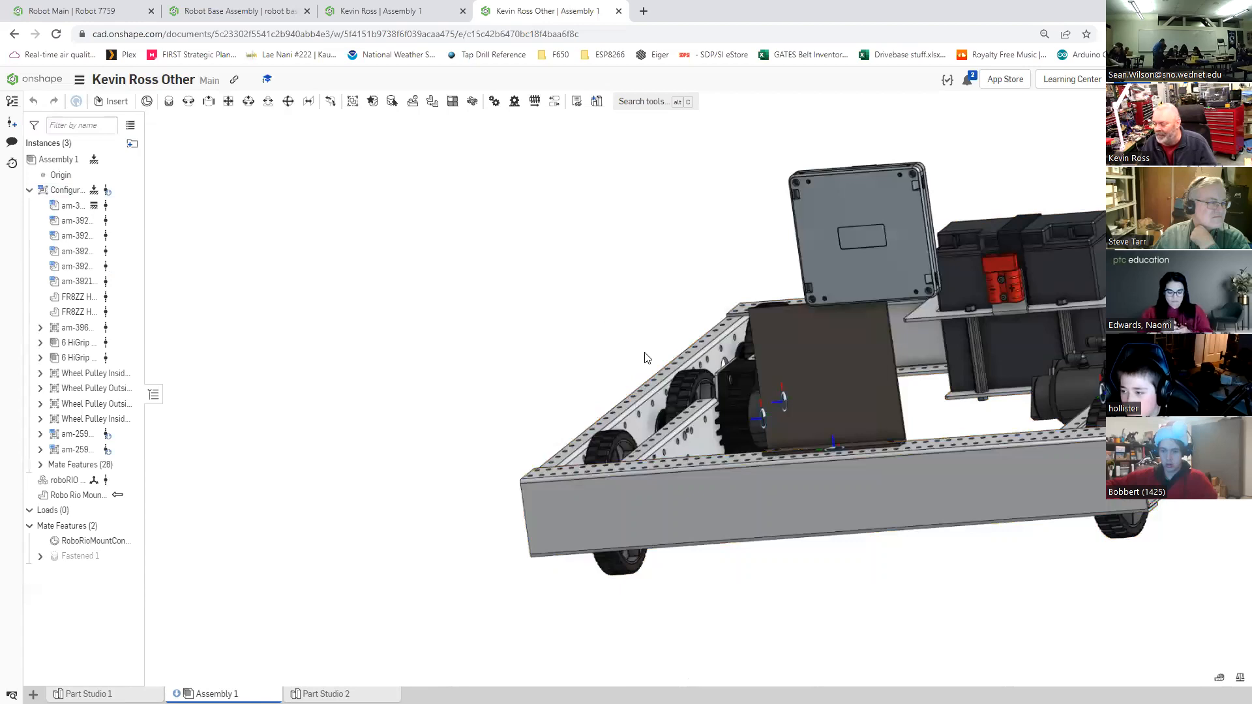
right_click_drag(645, 353, 638, 352)
right_click_drag(914, 363, 960, 328)
mouse_move(953, 328)
left_mouse_down()
mouse_move(927, 346)
mouse_move(933, 332)
left_mouse_up()
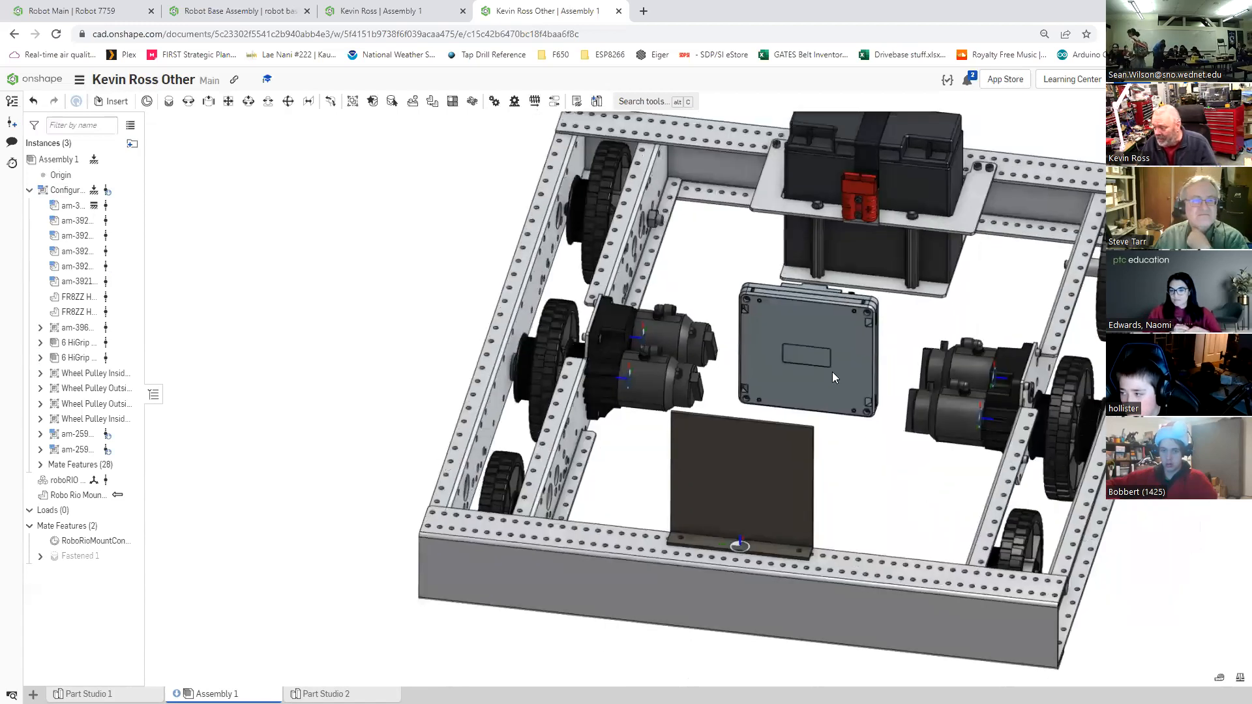
Step: Try moving the roboRIO closer to the mount, undo that move, and place it clear beside the upright plate
left_click_drag(833, 372, 757, 460)
right_click_drag(836, 456, 905, 272)
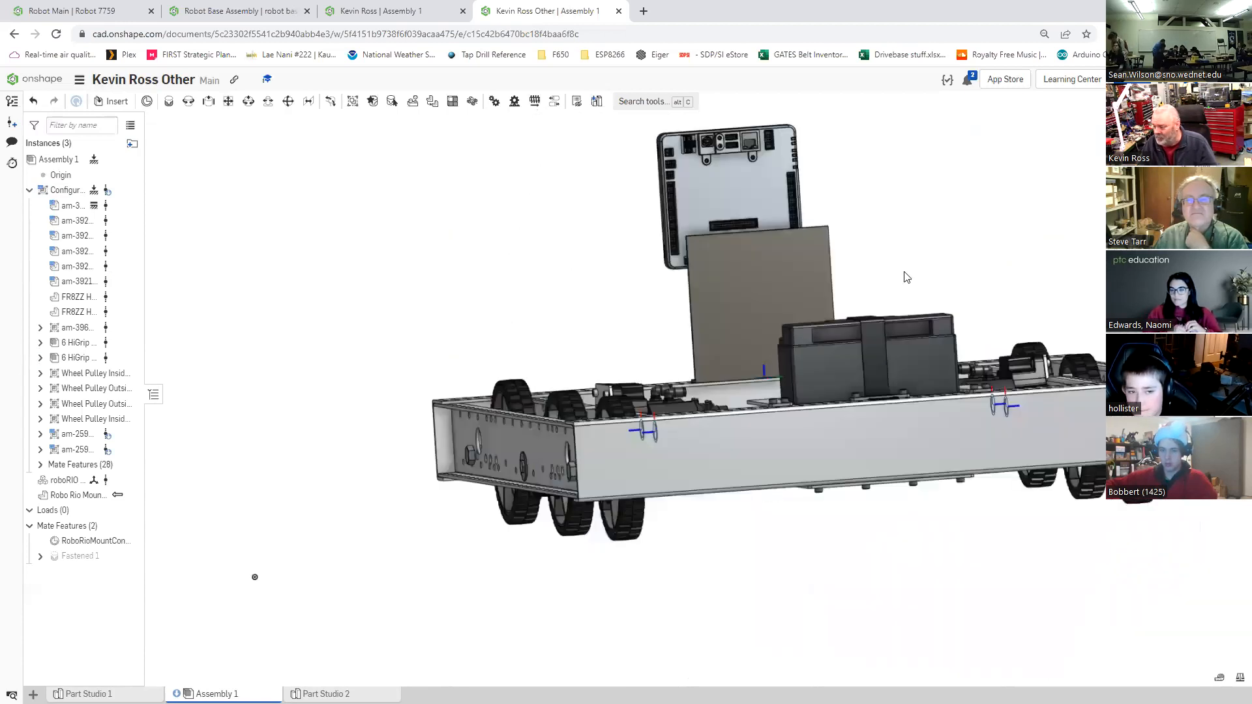
left_click(768, 207)
key("ctrl+z")
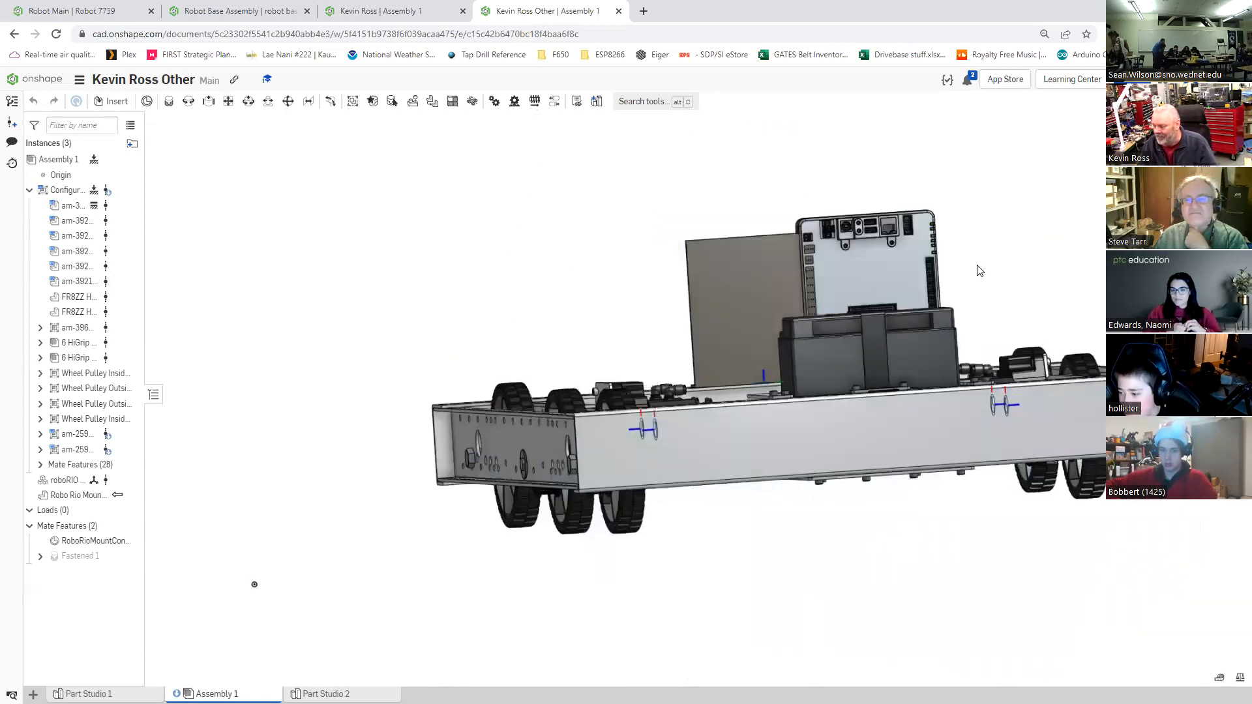
left_click_drag(857, 276, 991, 290)
right_click_drag(991, 290, 992, 394)
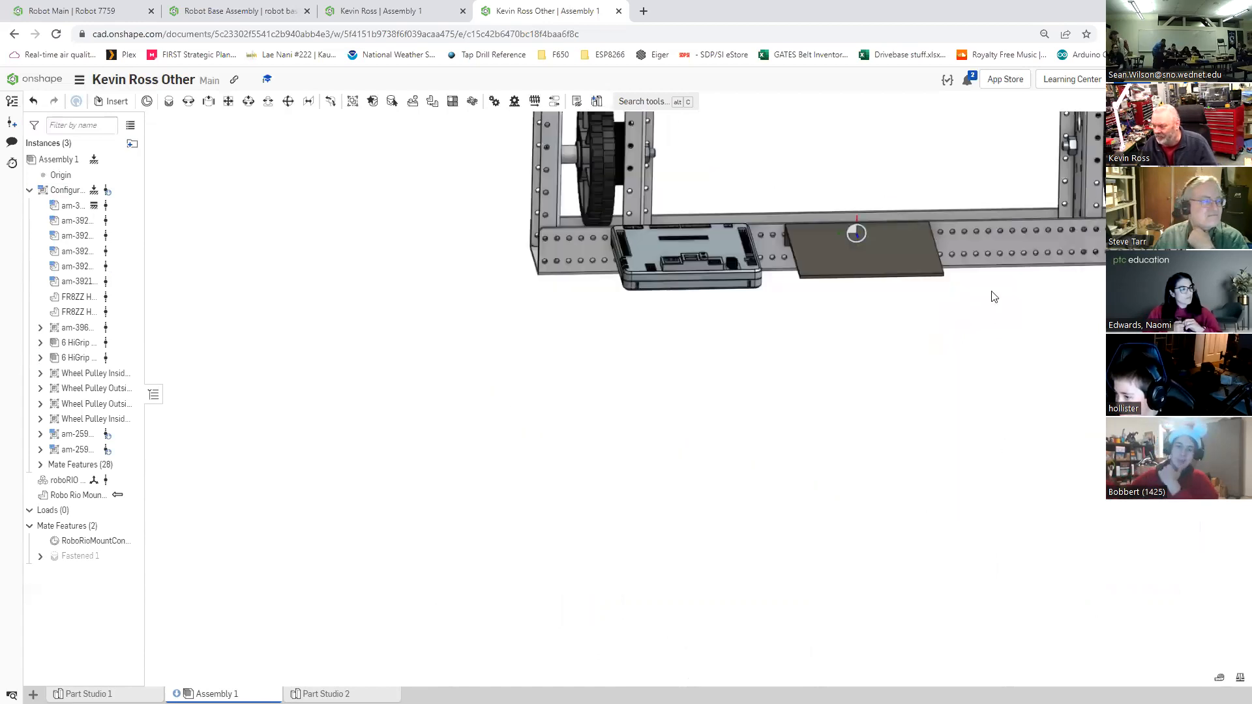
right_click_drag(992, 296, 533, 302)
Step: Create a Fastened mate between the centre of the roboRIO's back face and the mount's upright face opposite the flange
left_click(169, 105)
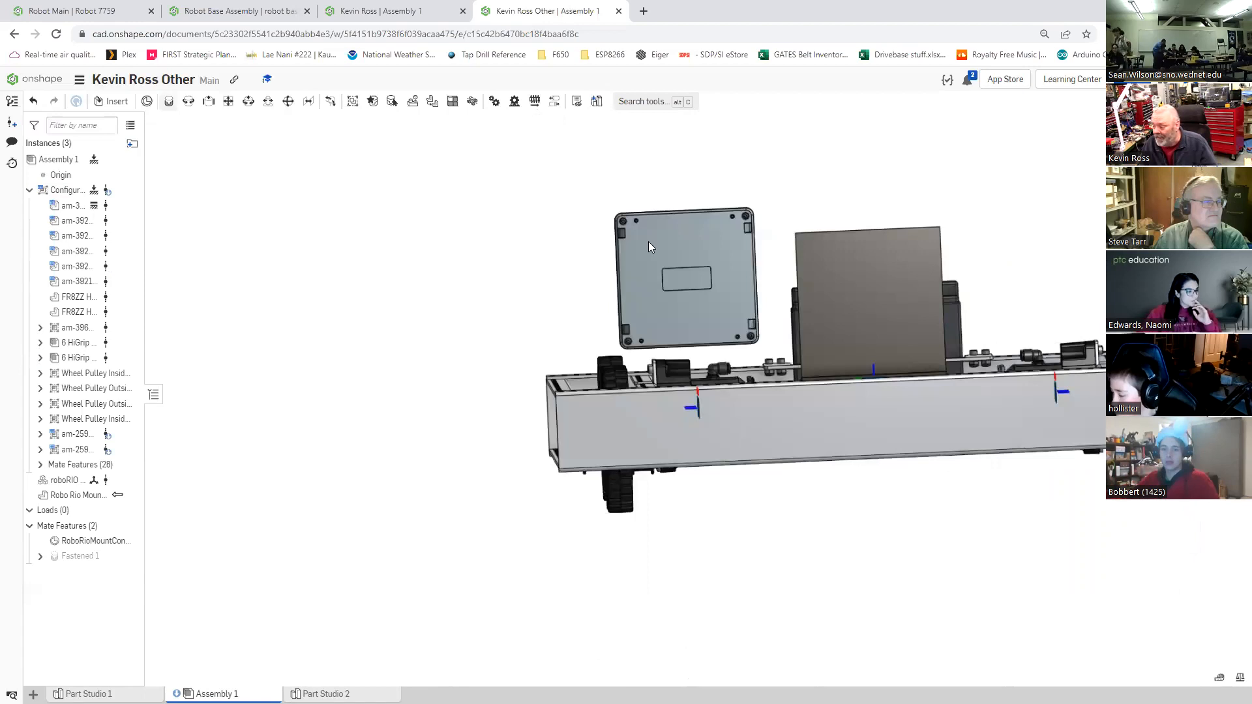
left_click(685, 274)
right_click_drag(869, 250, 583, 390)
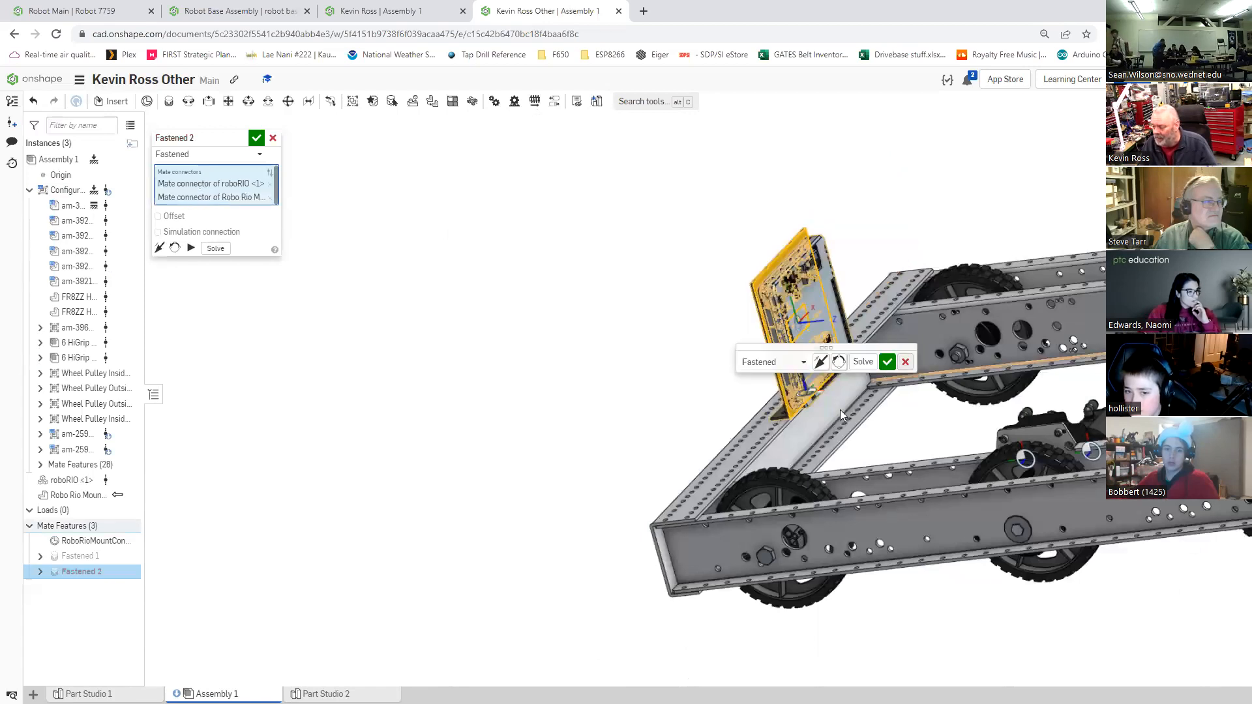
left_click(888, 362)
Step: Start another Fastened mate, inspect the roboRIO against the mount from several sides, and close the mate without picking connectors
right_click_drag(968, 432, 989, 506)
key("m")
right_click_drag(989, 567, 1126, 640)
right_click_drag(1112, 577, 1115, 540)
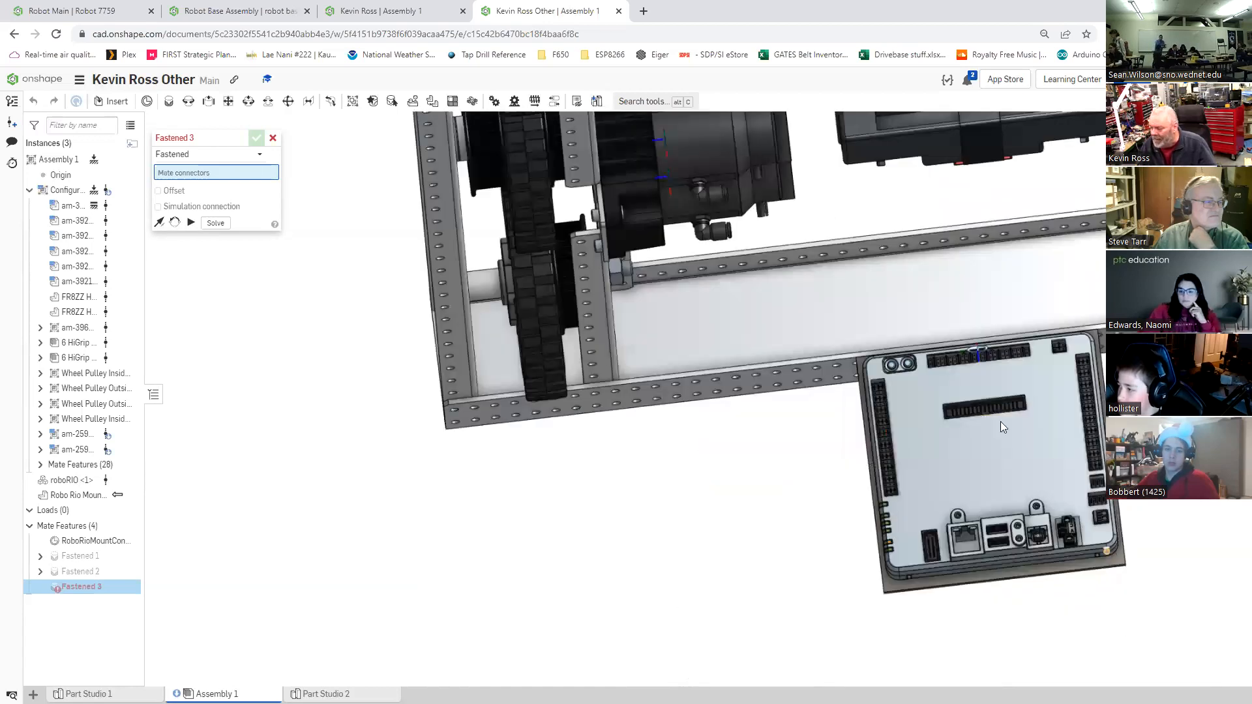
scroll(1004, 427, "up", 3)
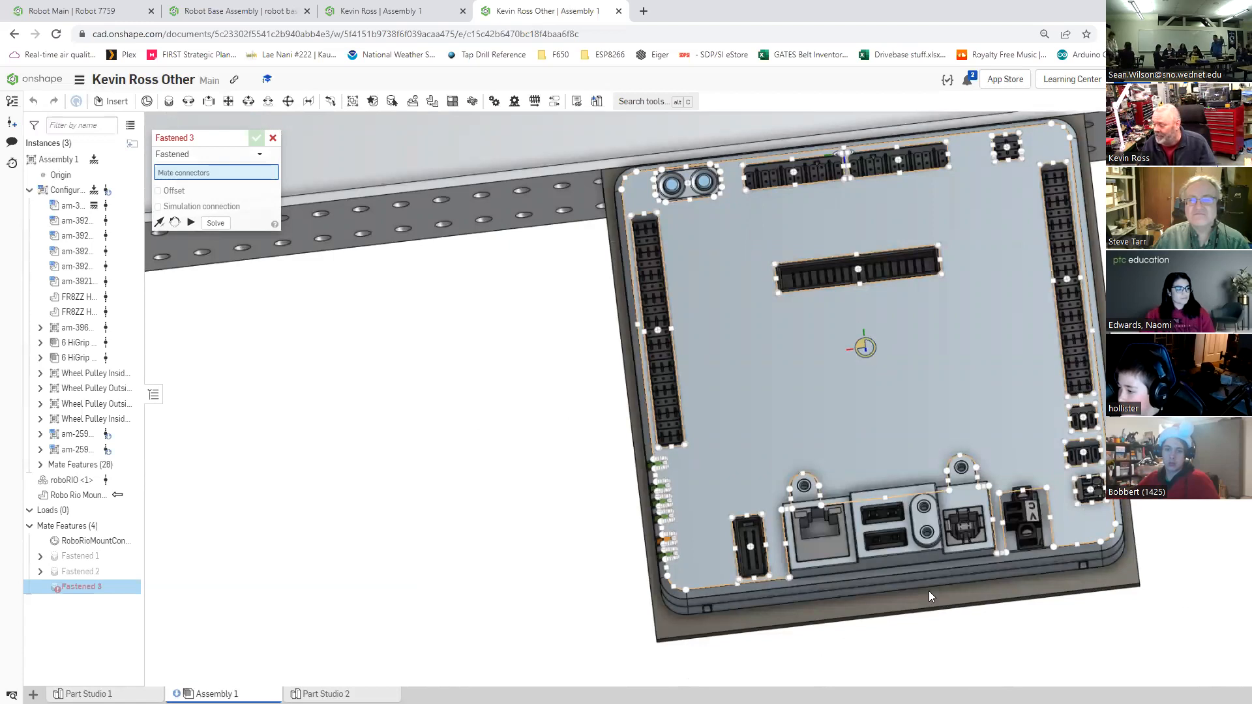
mouse_move(911, 534)
right_mouse_down()
mouse_move(965, 524)
mouse_move(972, 604)
mouse_move(981, 576)
mouse_move(923, 462)
mouse_move(935, 589)
mouse_move(921, 484)
mouse_move(926, 518)
right_mouse_up()
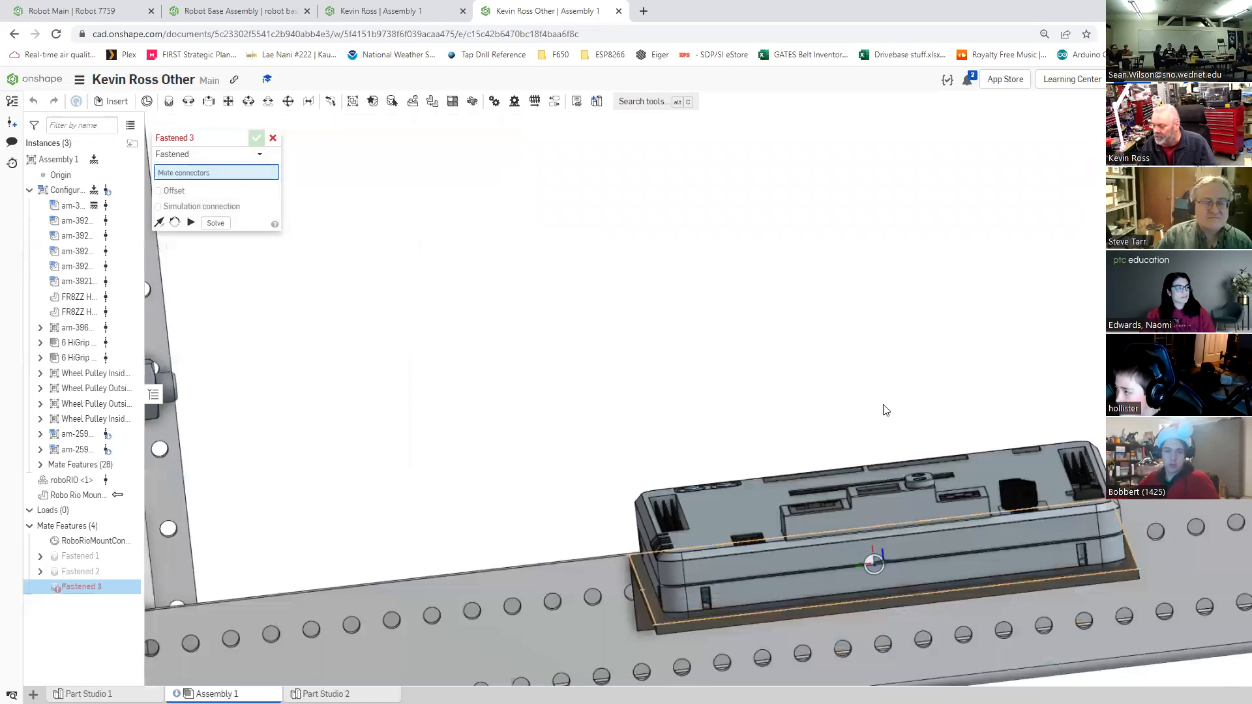
middle_click_drag(918, 555, 882, 381)
right_click_drag(877, 354, 867, 347)
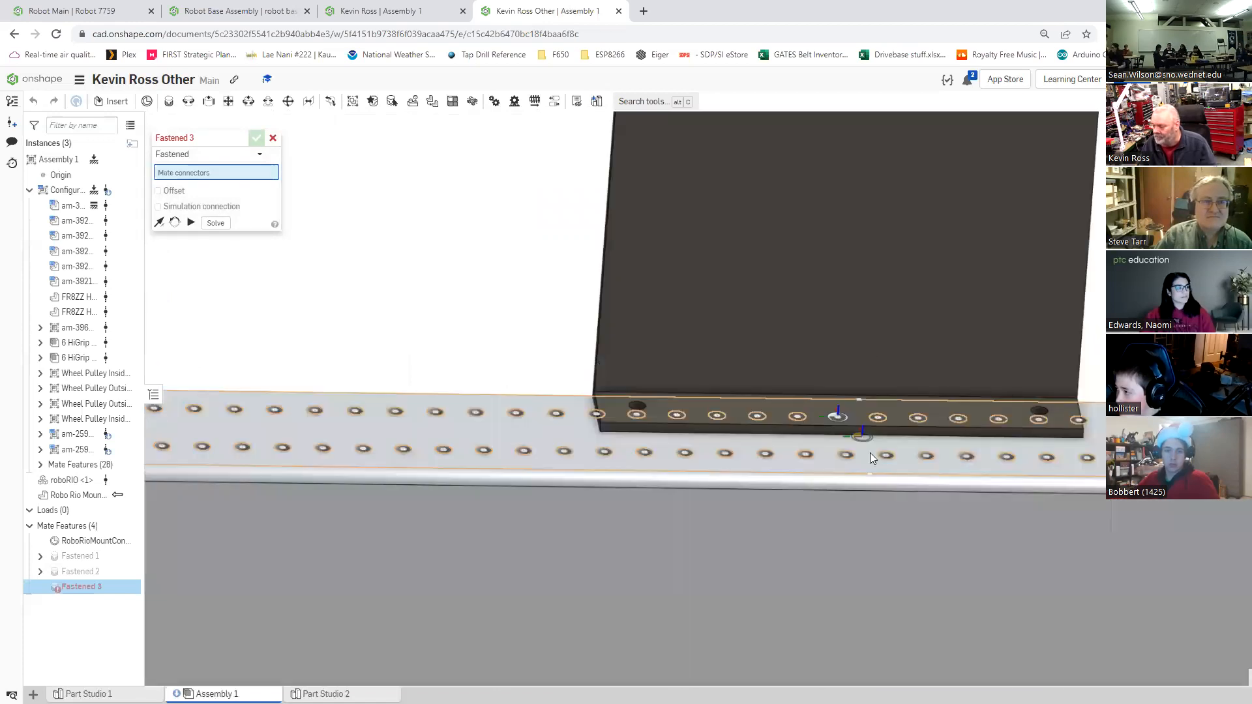
middle_click_drag(860, 347, 827, 548)
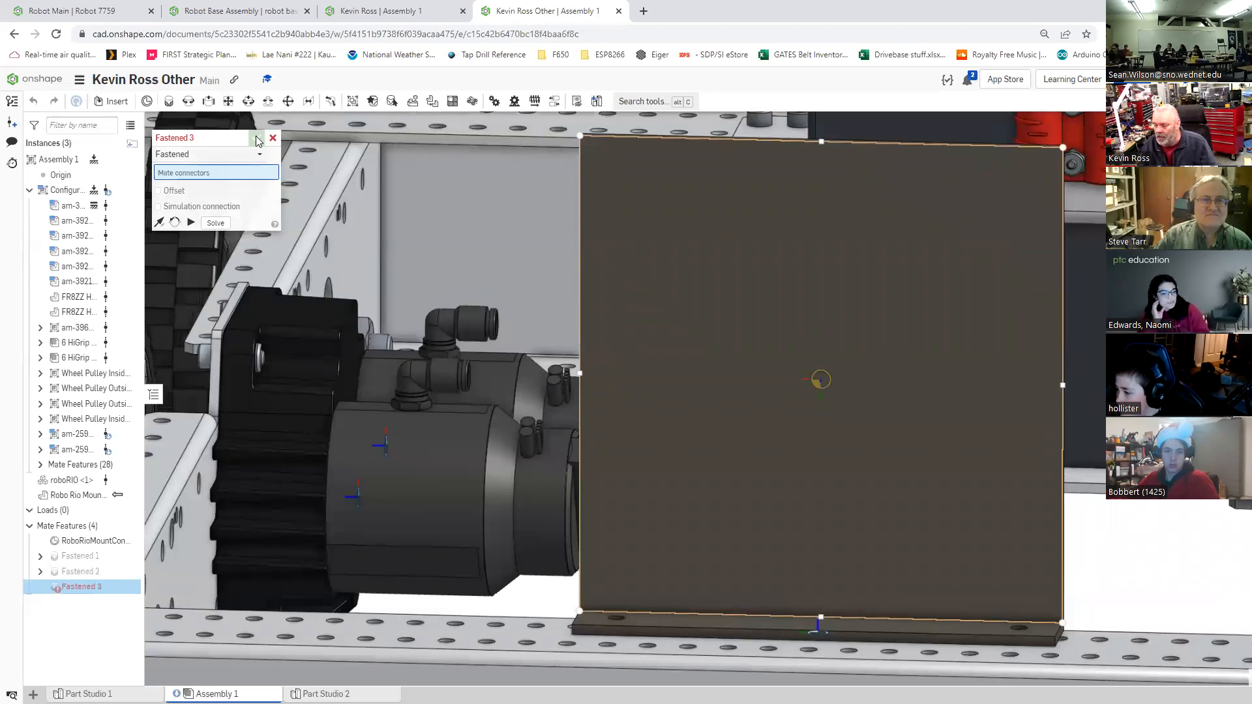
left_click(793, 328)
key("Return")
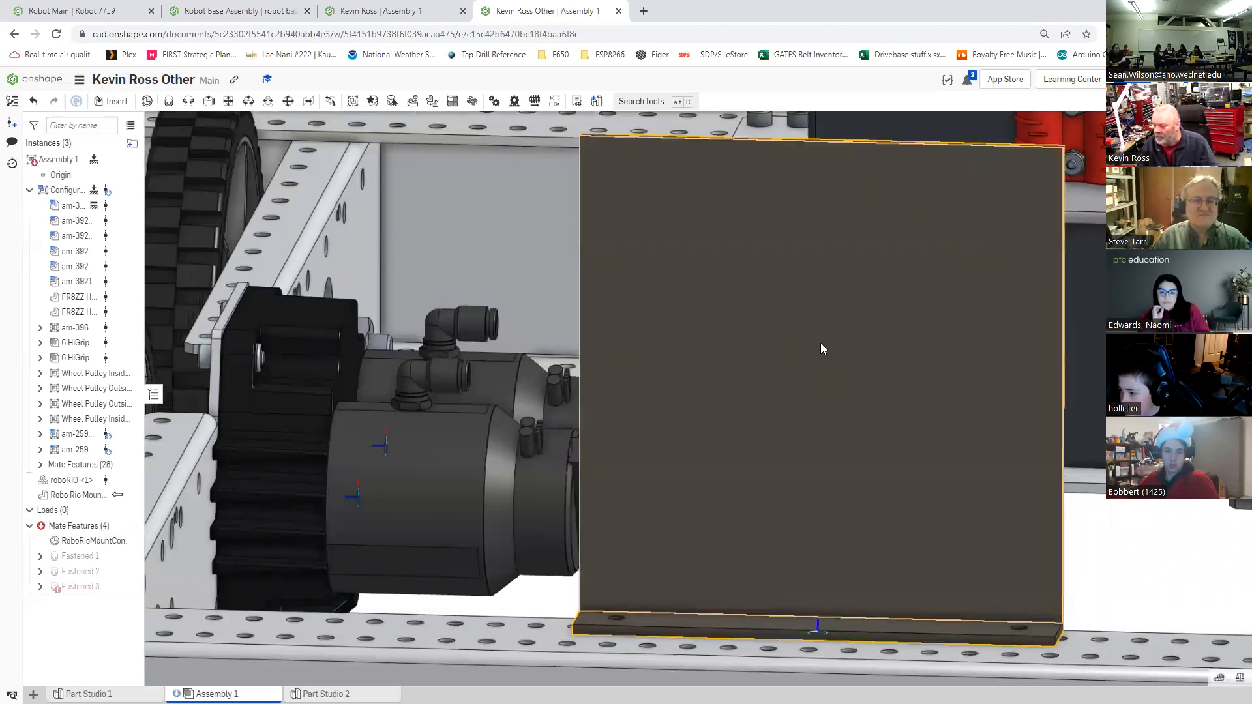
Step: Open the Robo Rio Mount for in-context editing using its existing Context 1
right_click_drag(799, 439, 820, 522)
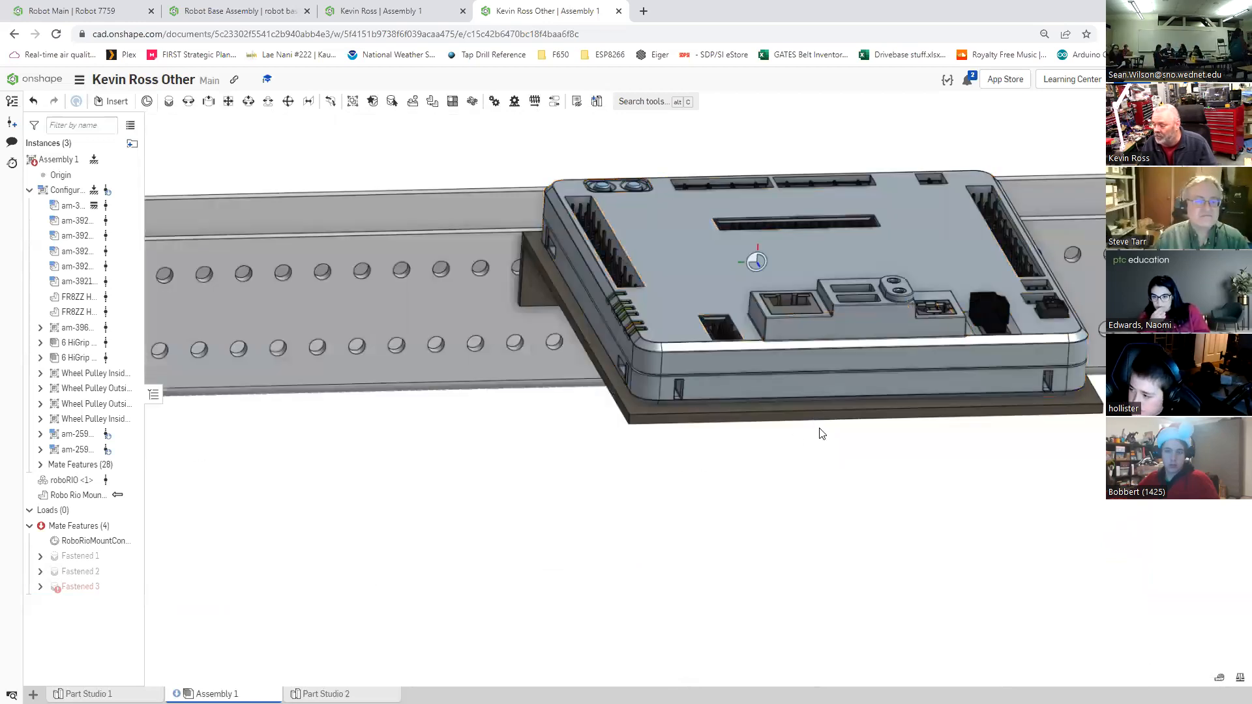
right_click_drag(820, 430, 819, 530)
right_click_drag(790, 393, 750, 370)
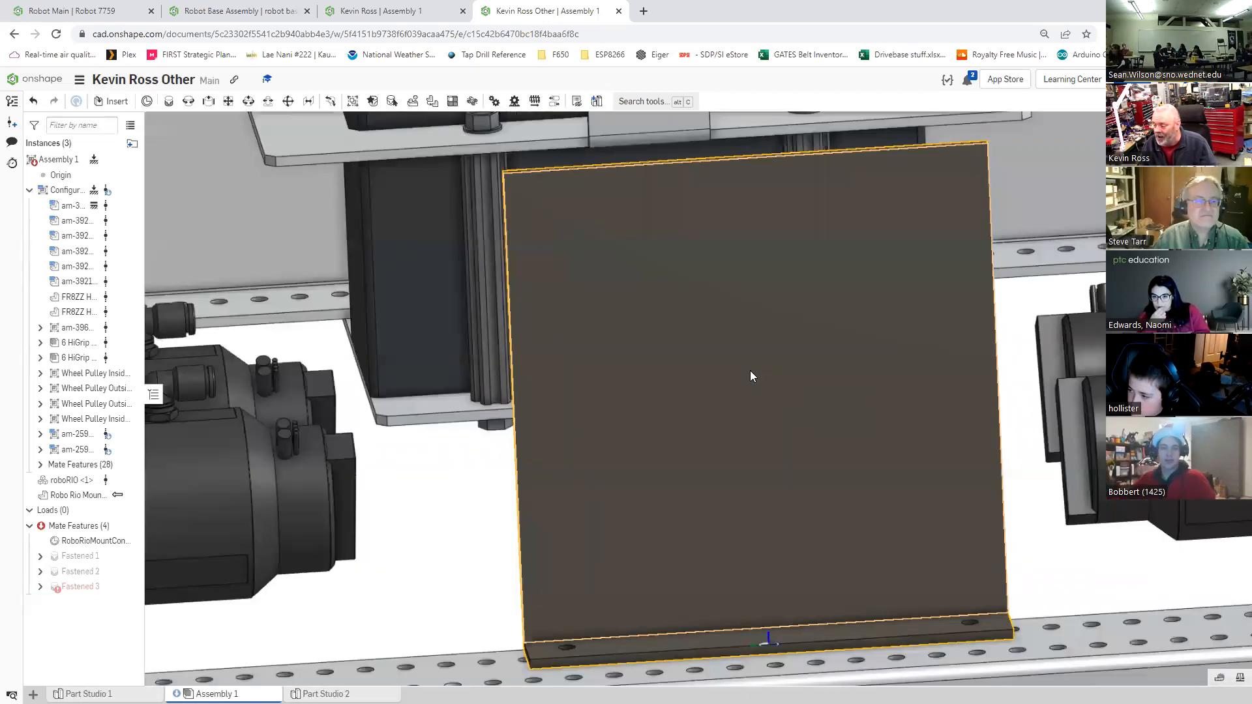
right_click(833, 366)
mouse_move(835, 287)
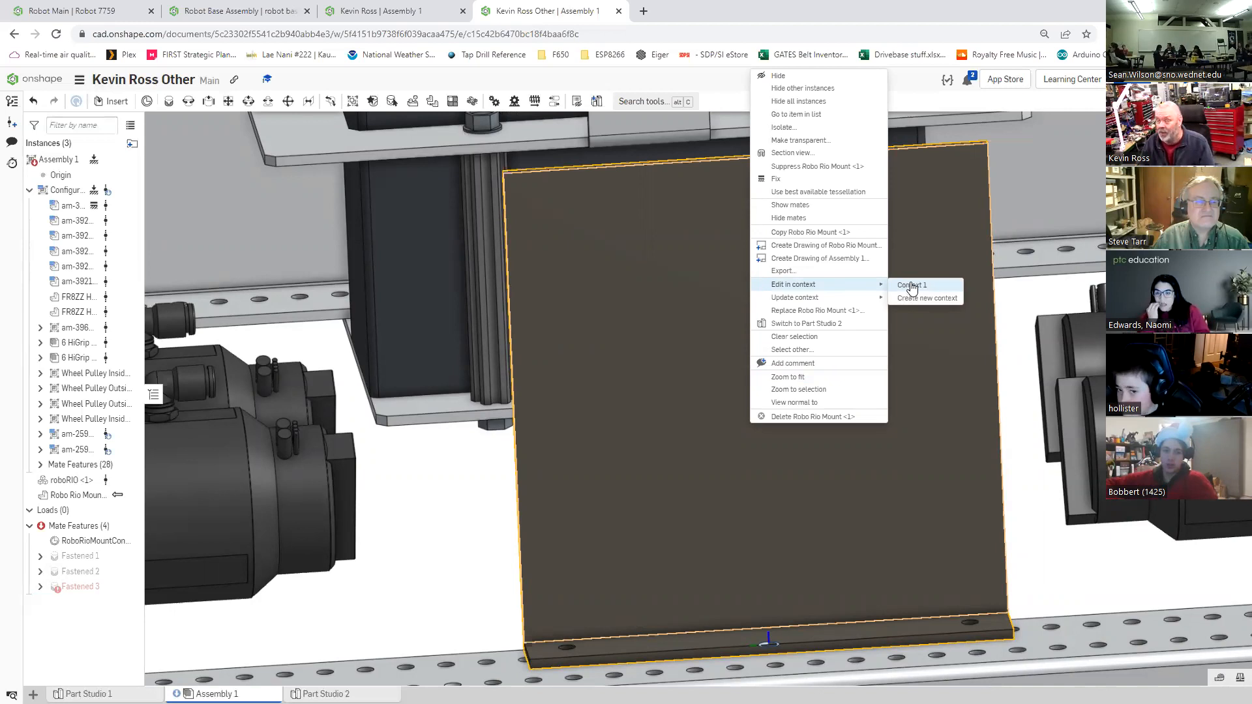
left_click(911, 286)
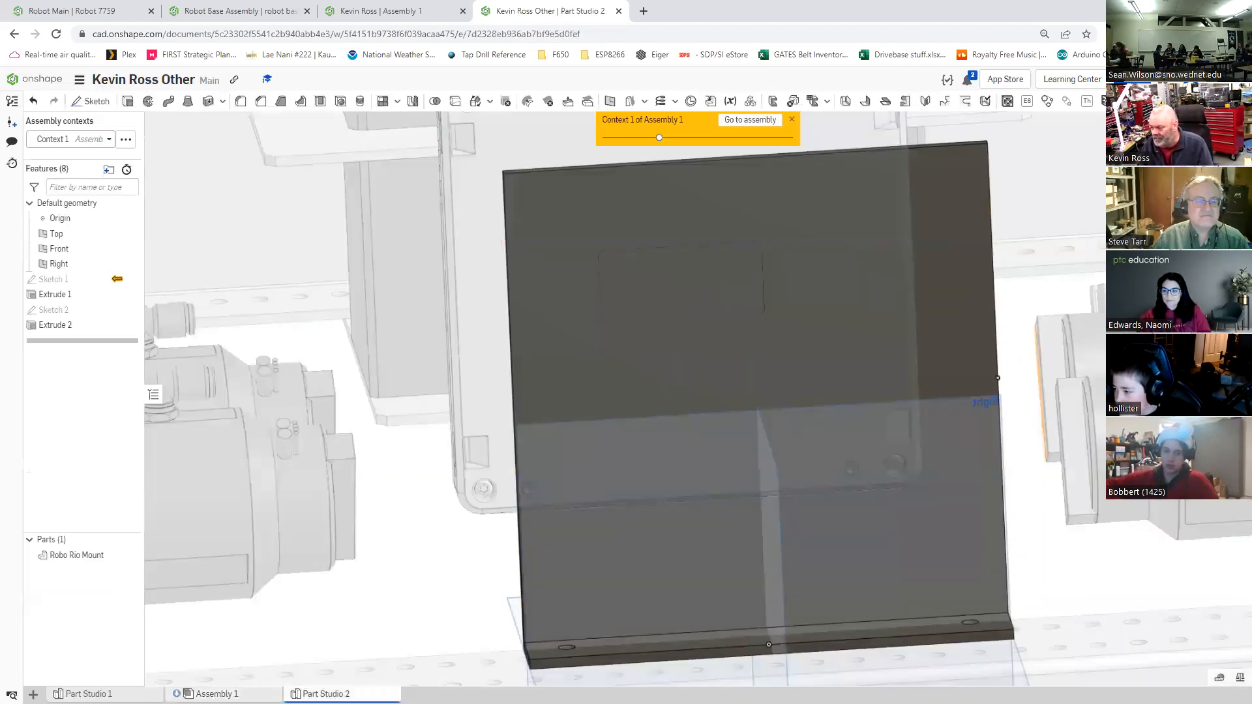
Step: Update Context 1 to the current assembly state and check the roboRIO's position behind the mount
scroll(1084, 420, "down", 3)
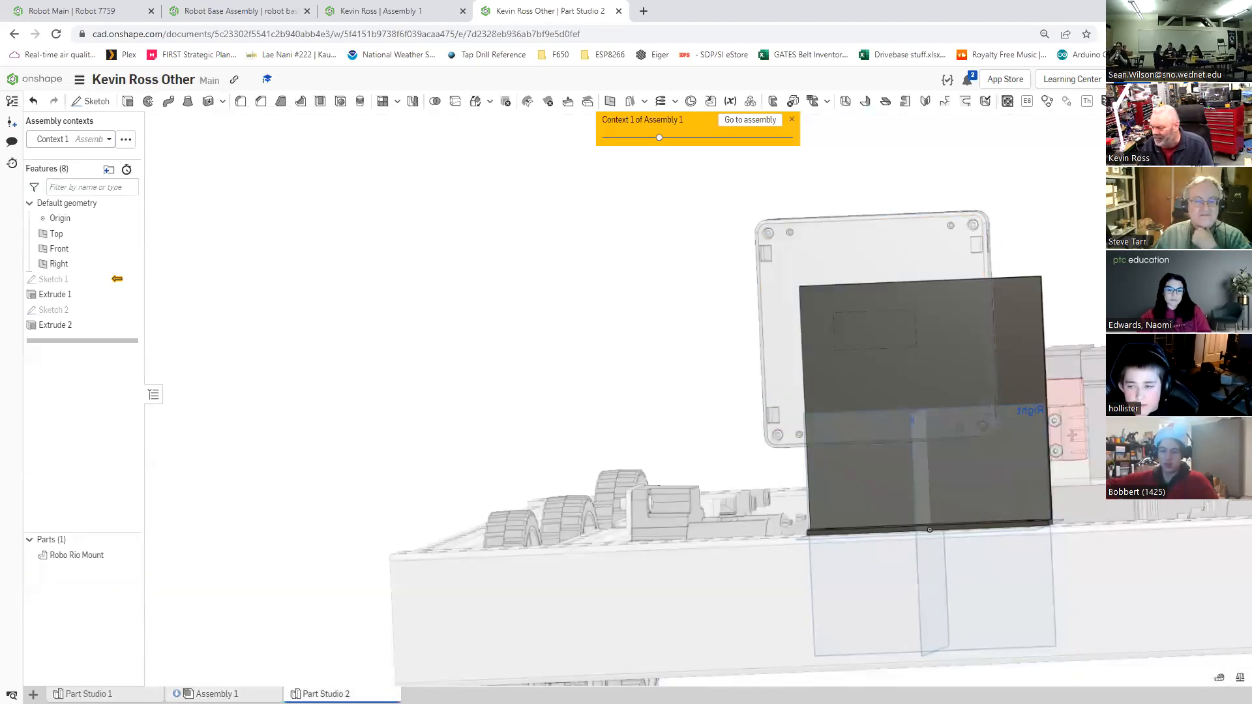
right_click_drag(1030, 269, 1175, 269)
right_click_drag(926, 369, 764, 369)
right_click_drag(656, 392, 674, 395)
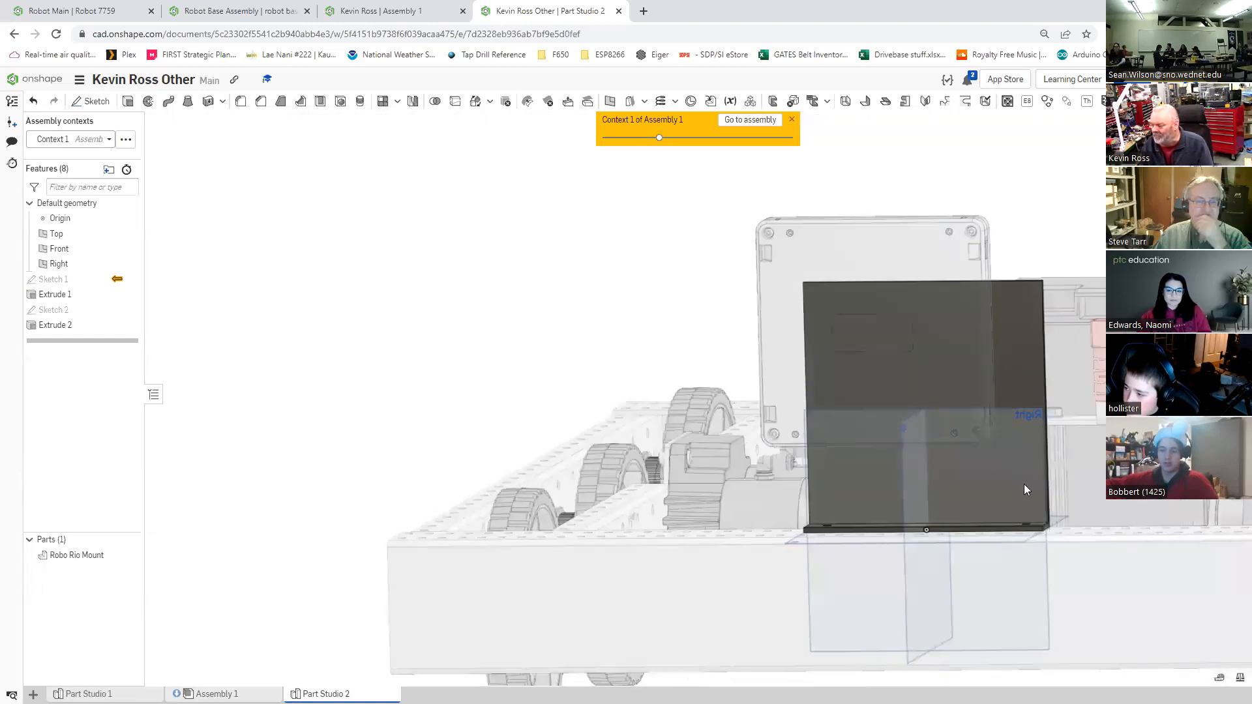
right_click_drag(749, 515, 897, 500)
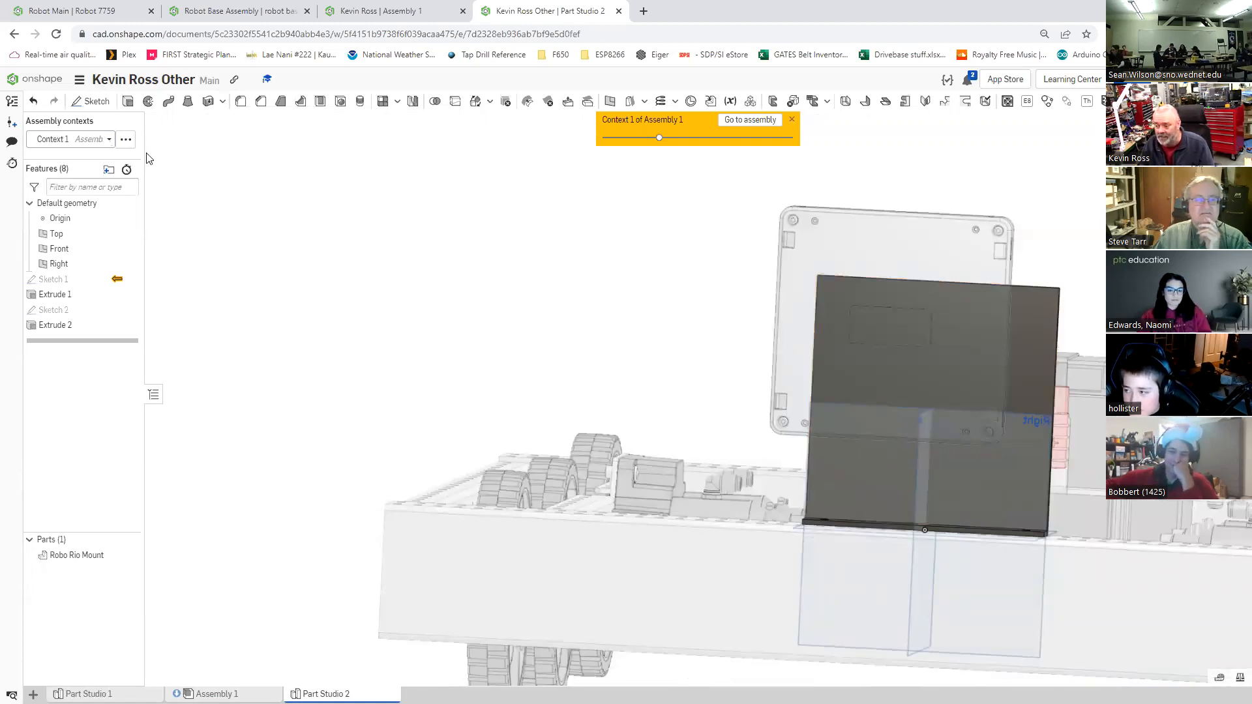
left_click(126, 141)
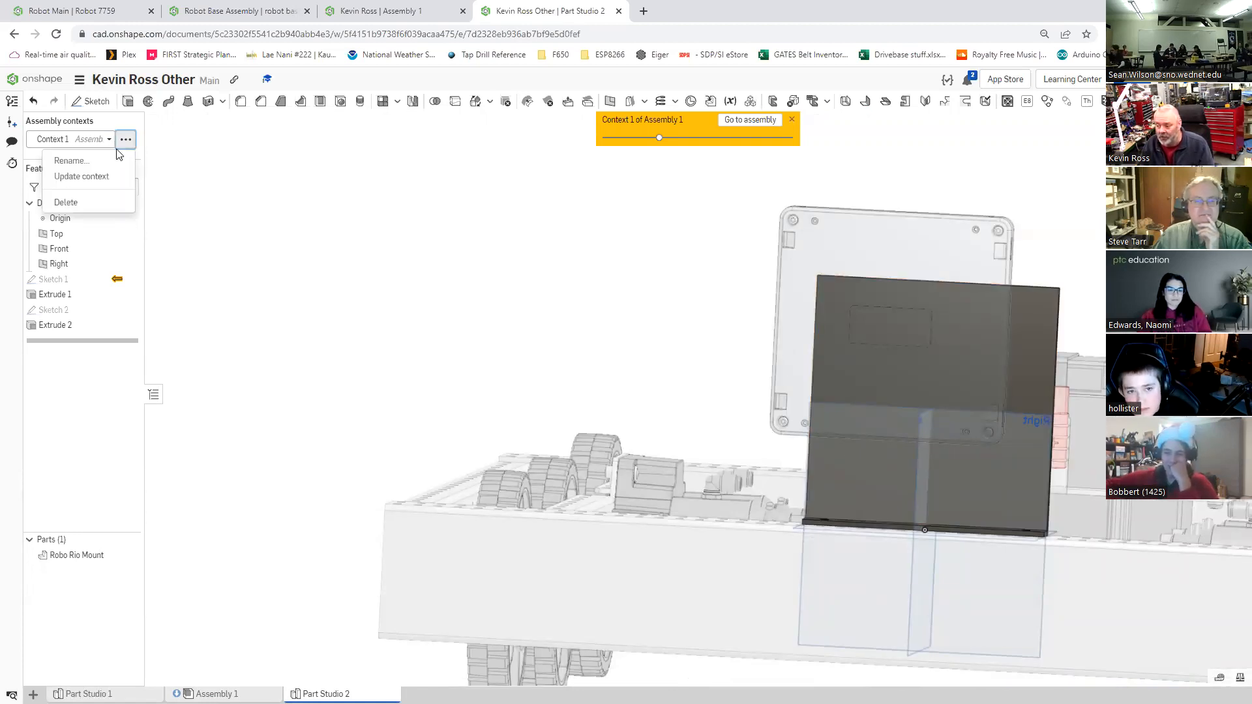
left_click(77, 180)
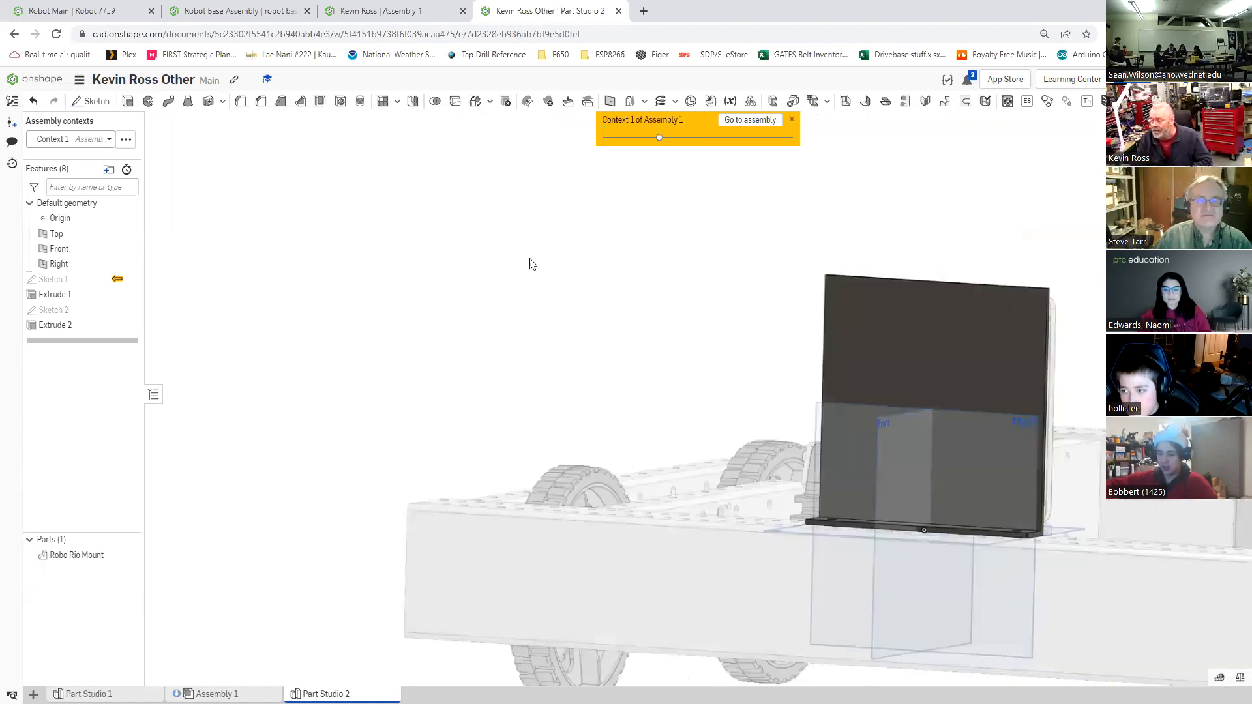
mouse_move(595, 268)
right_mouse_down()
mouse_move(610, 279)
mouse_move(596, 289)
right_mouse_up()
right_click_drag(532, 257, 757, 245)
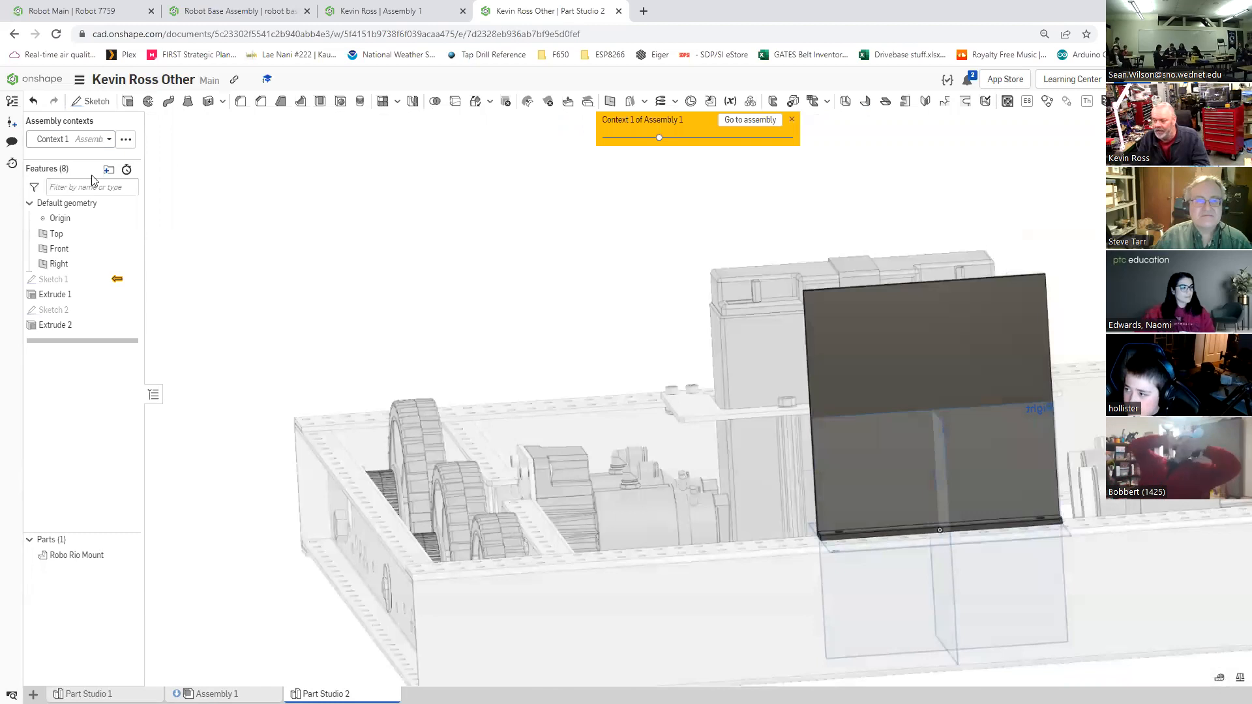
Step: Start a new sketch on the flange-side face of the mount's upright plate
key("shift+3")
key("shift+s")
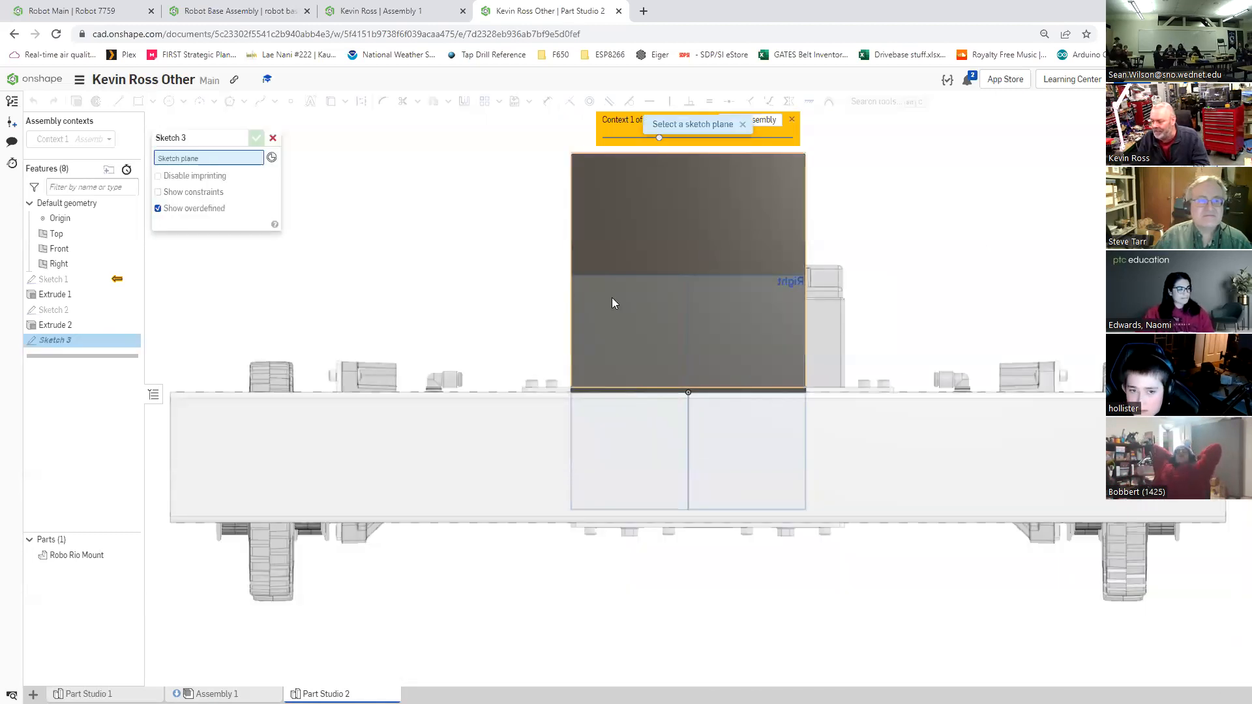
right_click_drag(456, 291, 494, 275)
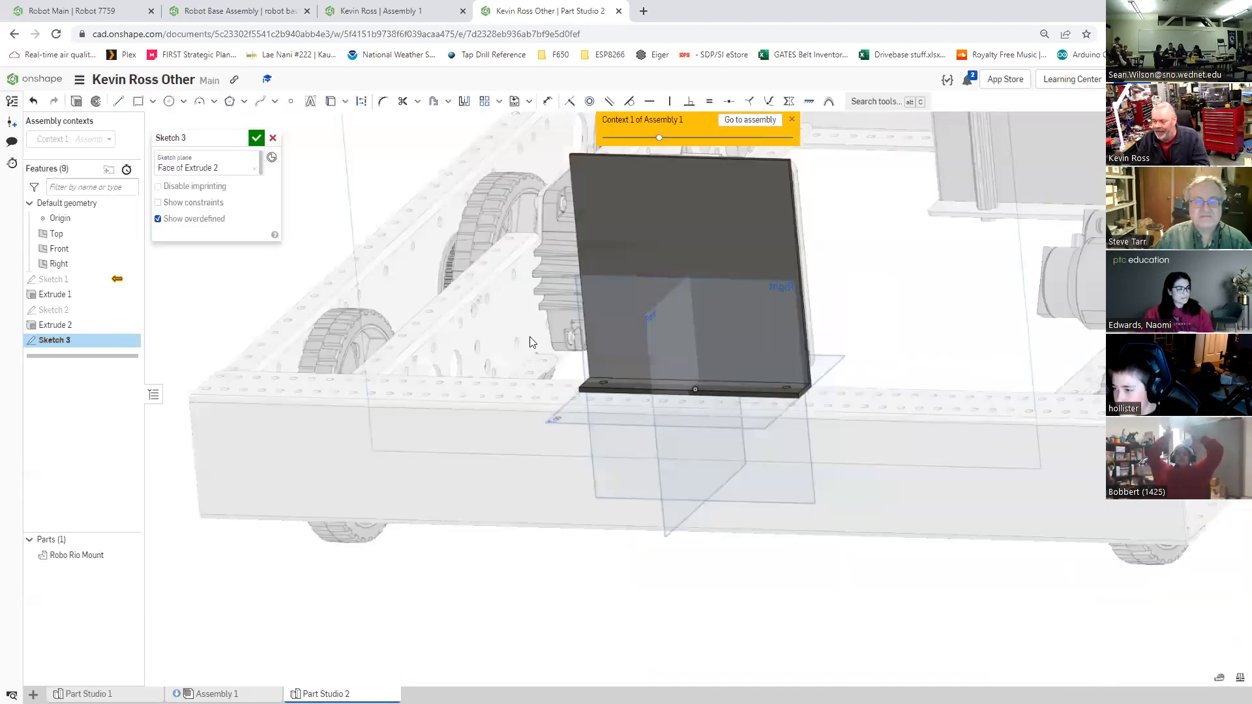
middle_click_drag(530, 336, 526, 344)
Step: Activate the Use tool, hide the Robo Rio Mount to expose the roboRIO's back, and view normal to the sketch plane
key("u")
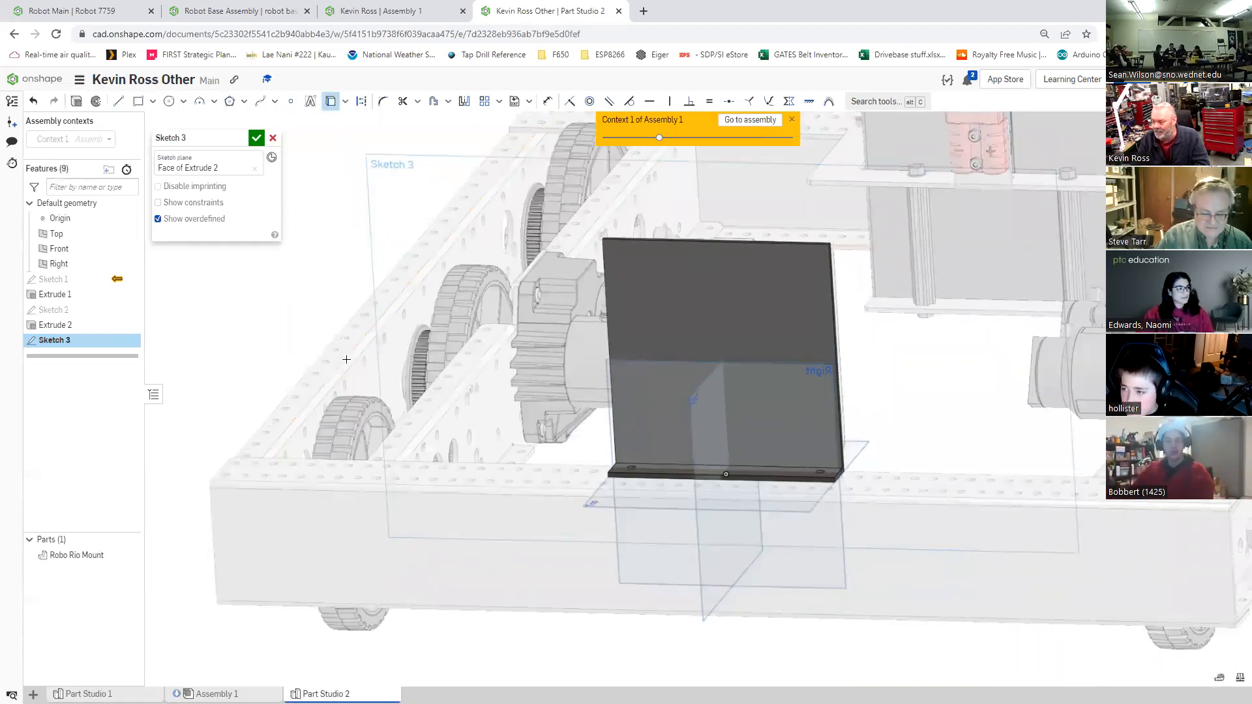
right_click(711, 307)
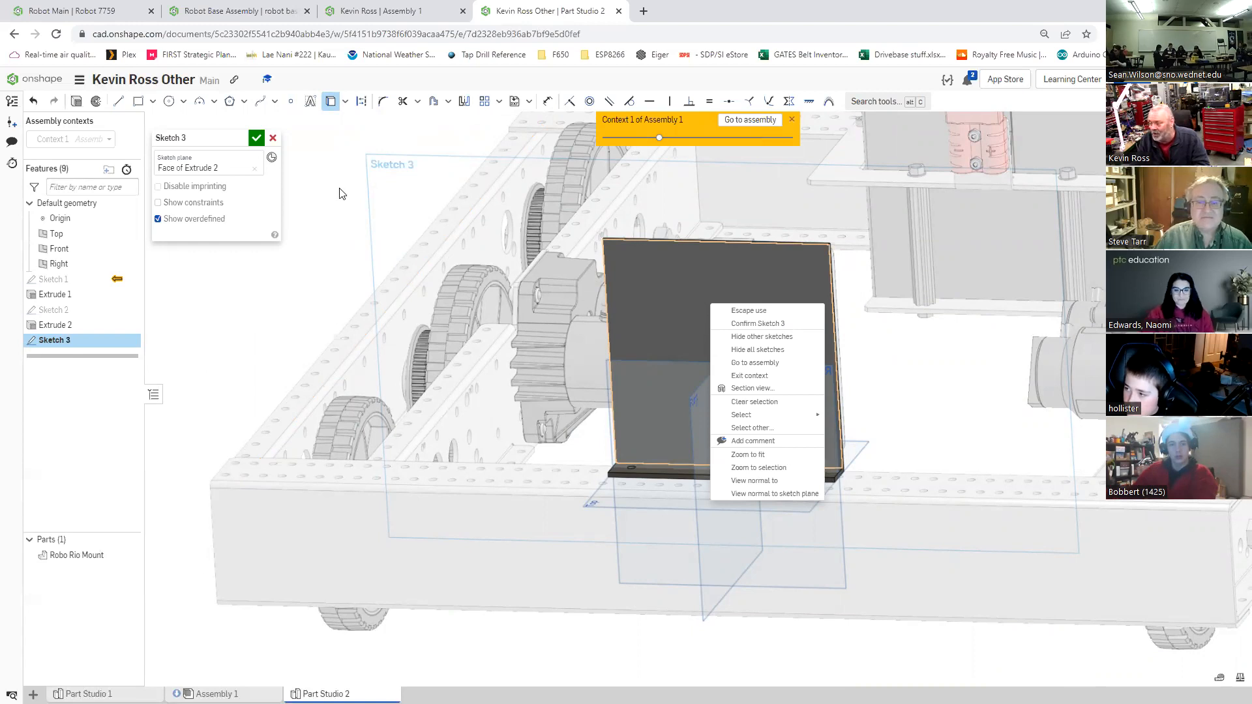
left_click(316, 248)
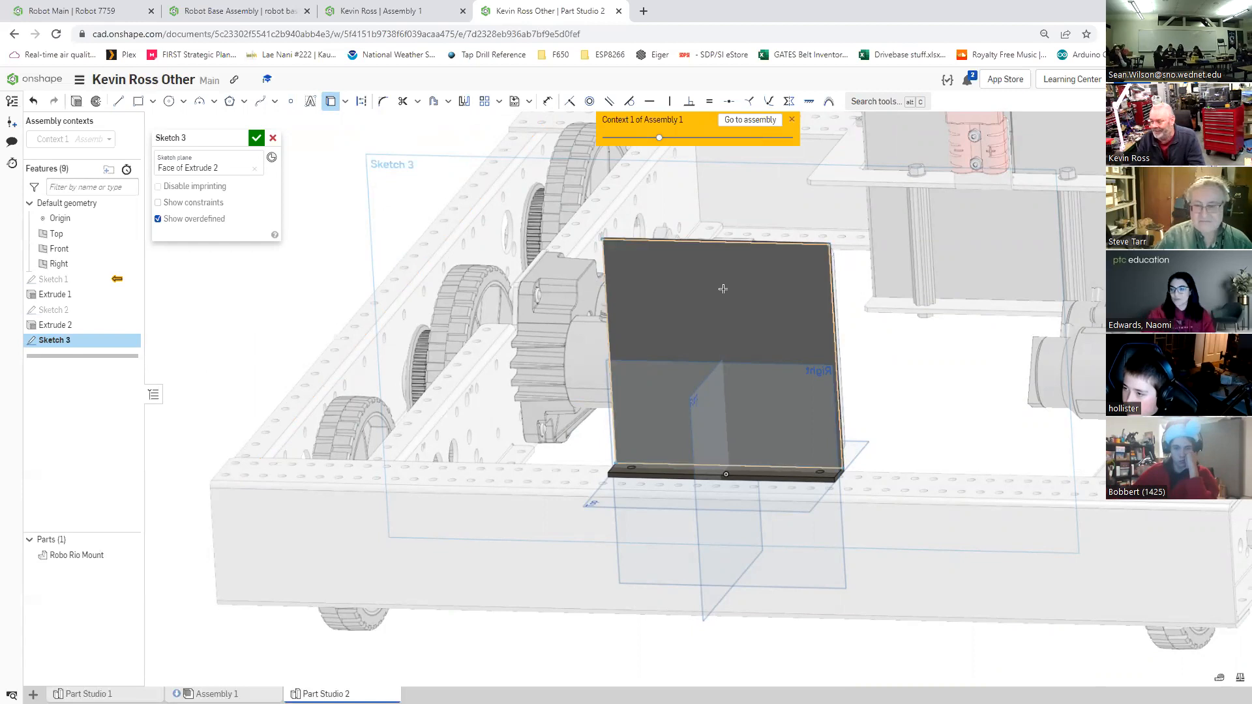
key("y")
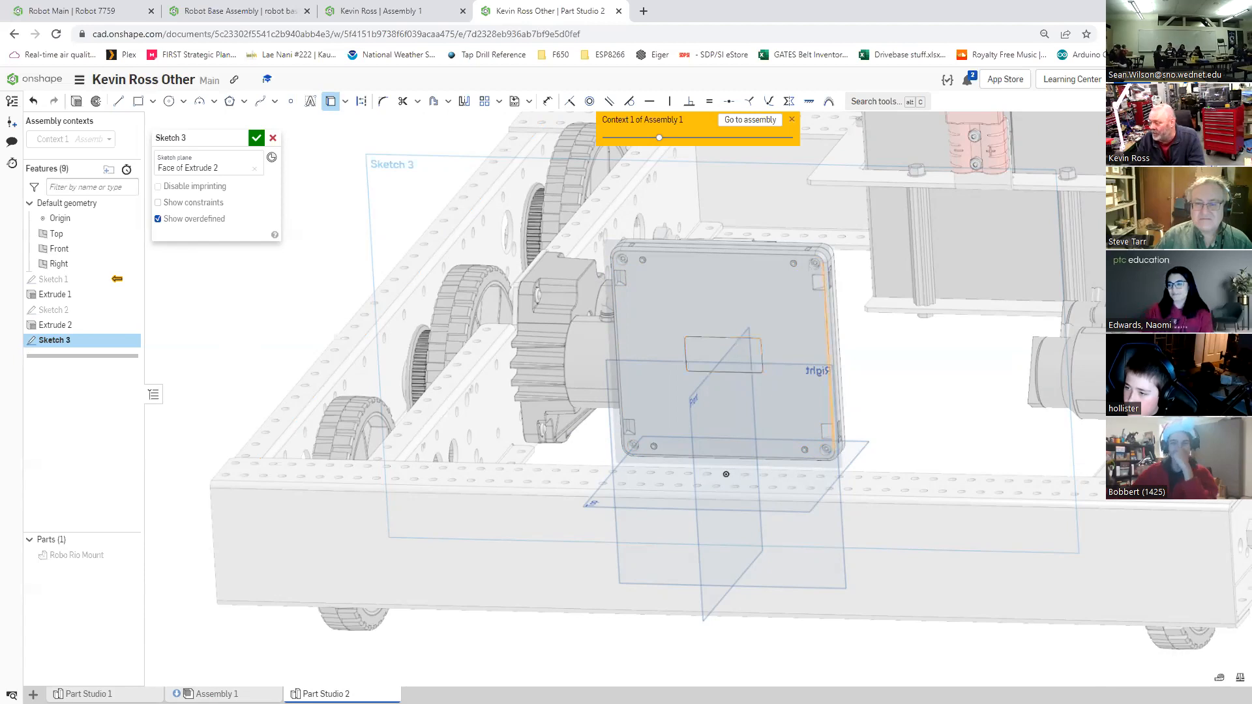
key("n")
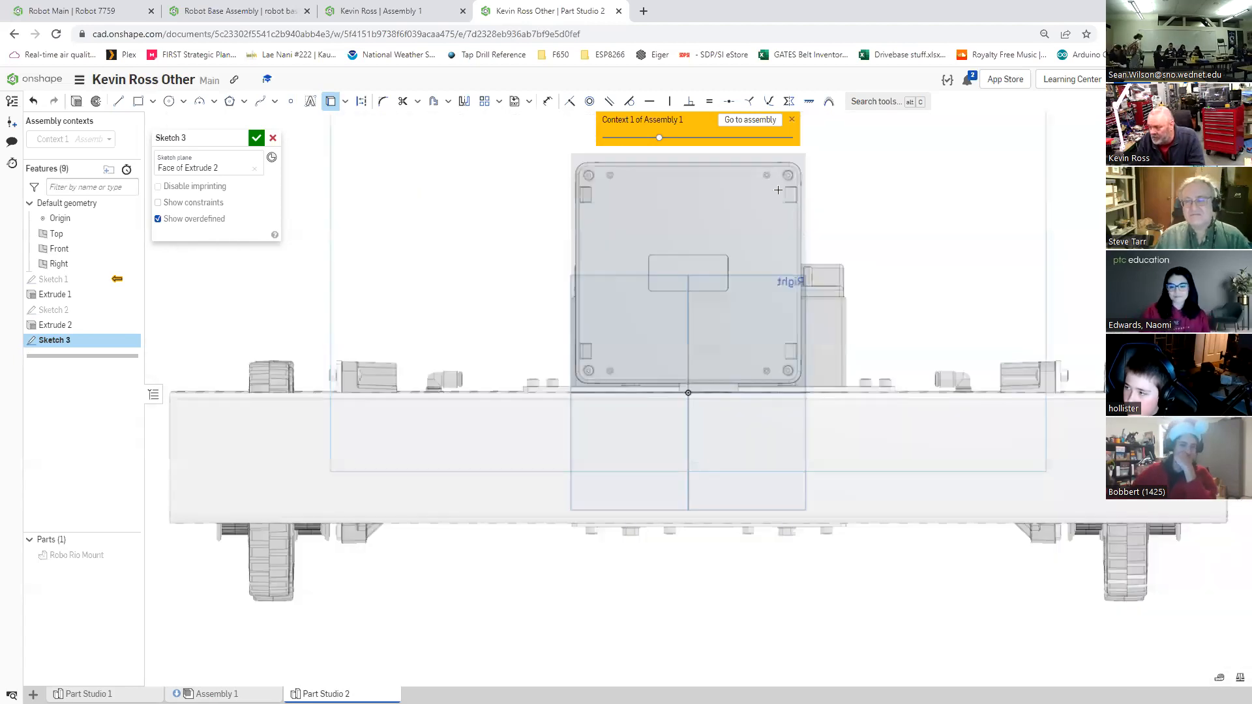
Step: Project the edge of the roboRIO's upper-left small mounting hole into the sketch with Use
scroll(573, 157, "up", 3)
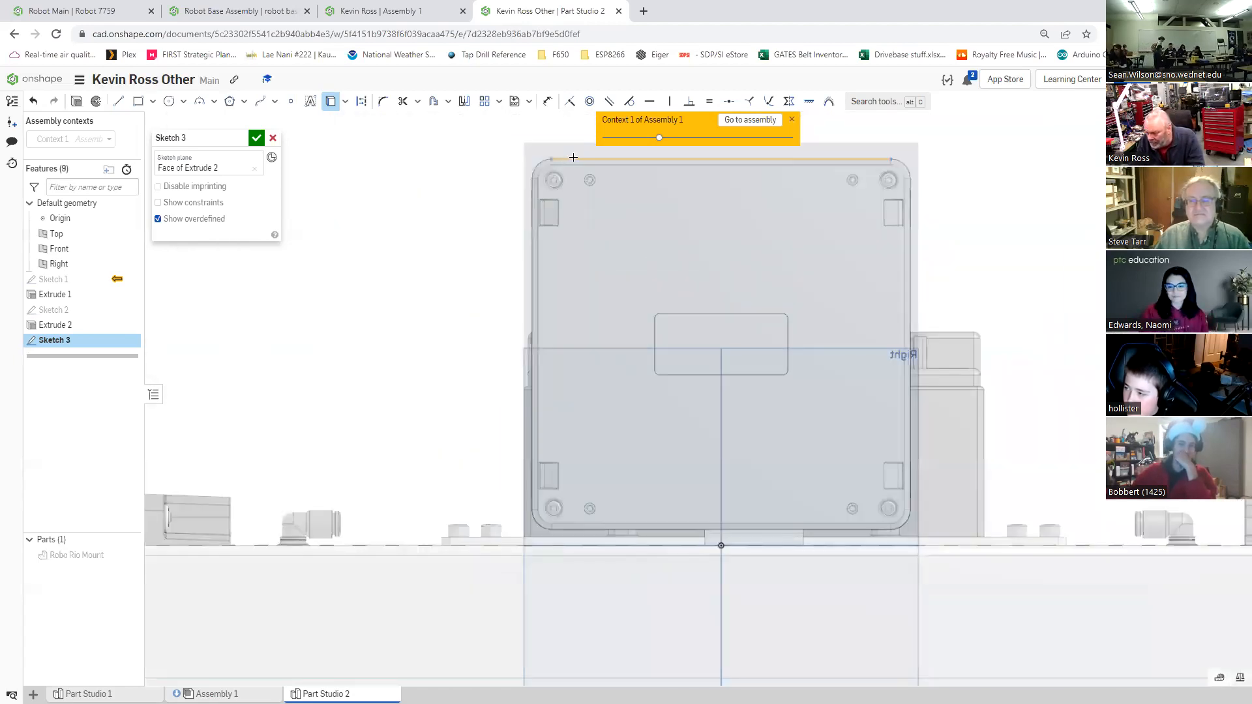
scroll(573, 157, "up", 2)
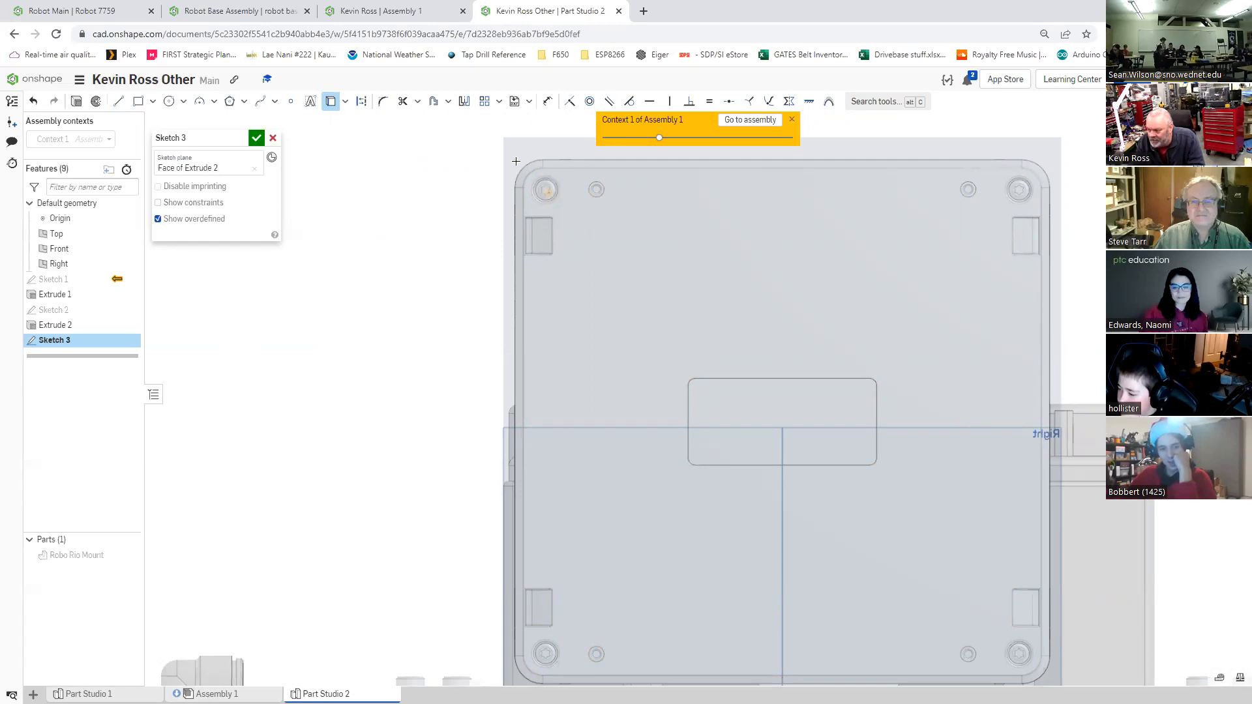
scroll(516, 161, "up", 4)
scroll(551, 168, "down", 2)
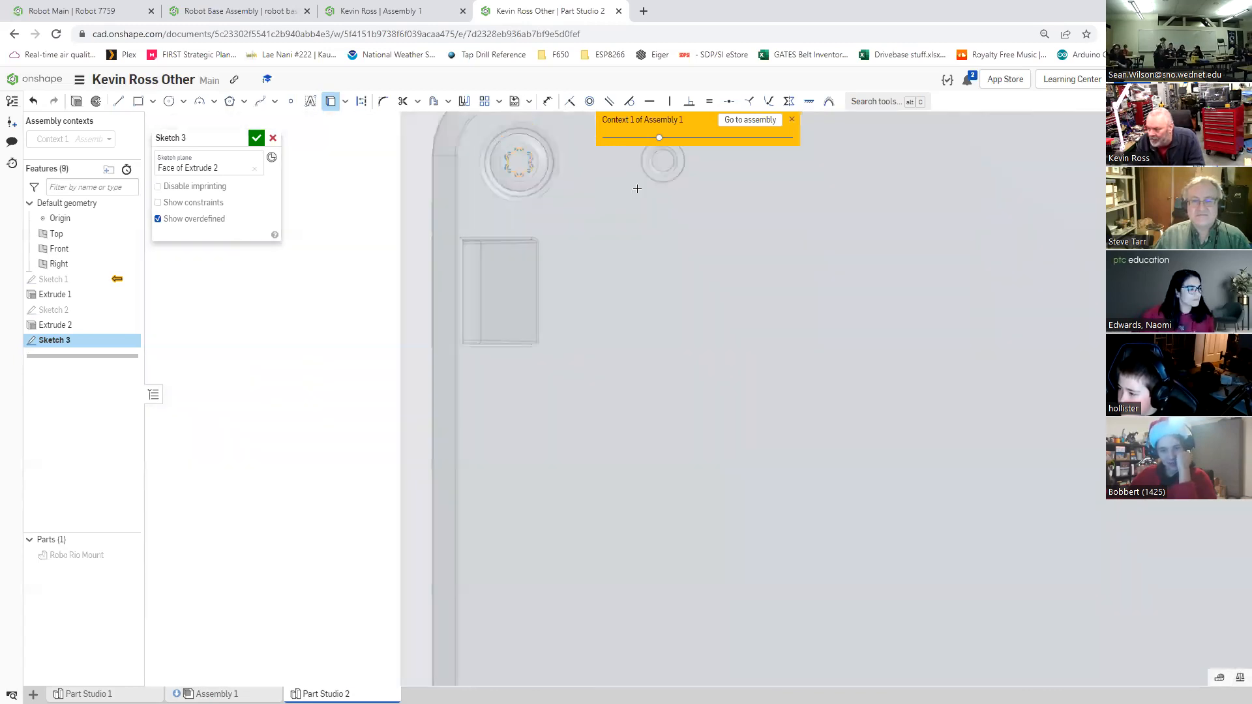
scroll(528, 164, "down", 2)
scroll(618, 166, "up", 4)
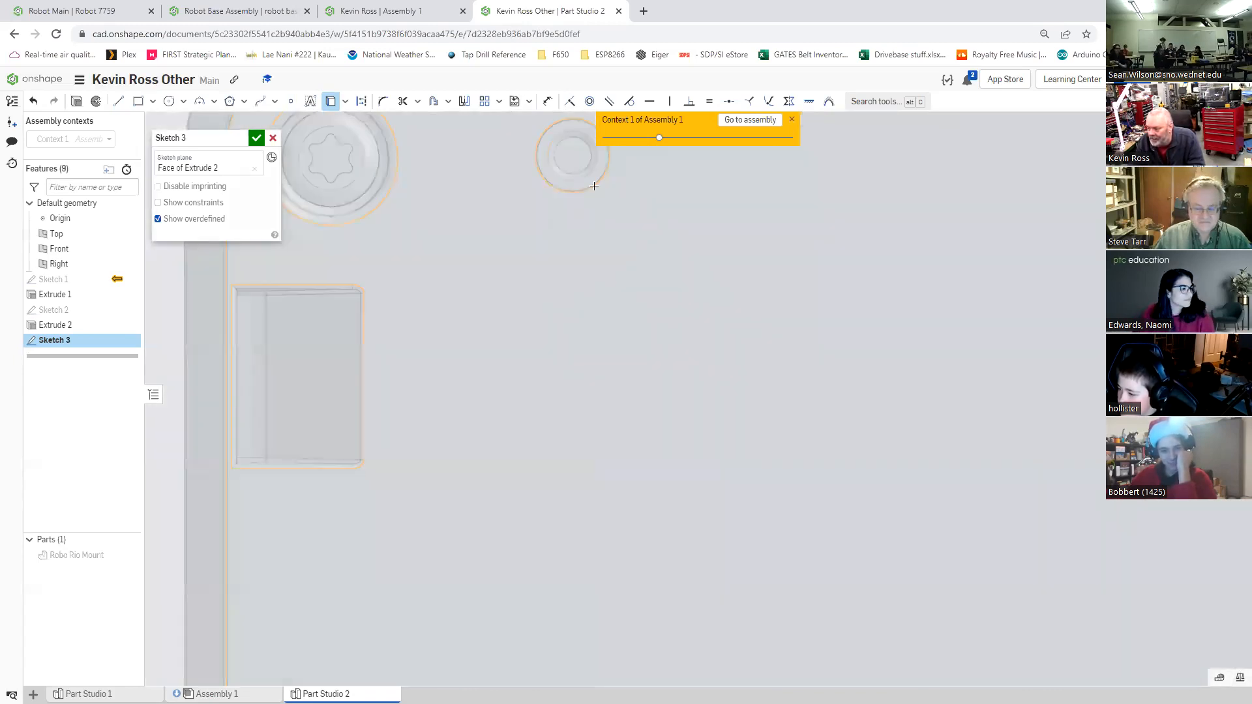
scroll(595, 186, "up", 3)
left_click(586, 187)
scroll(522, 139, "down", 6)
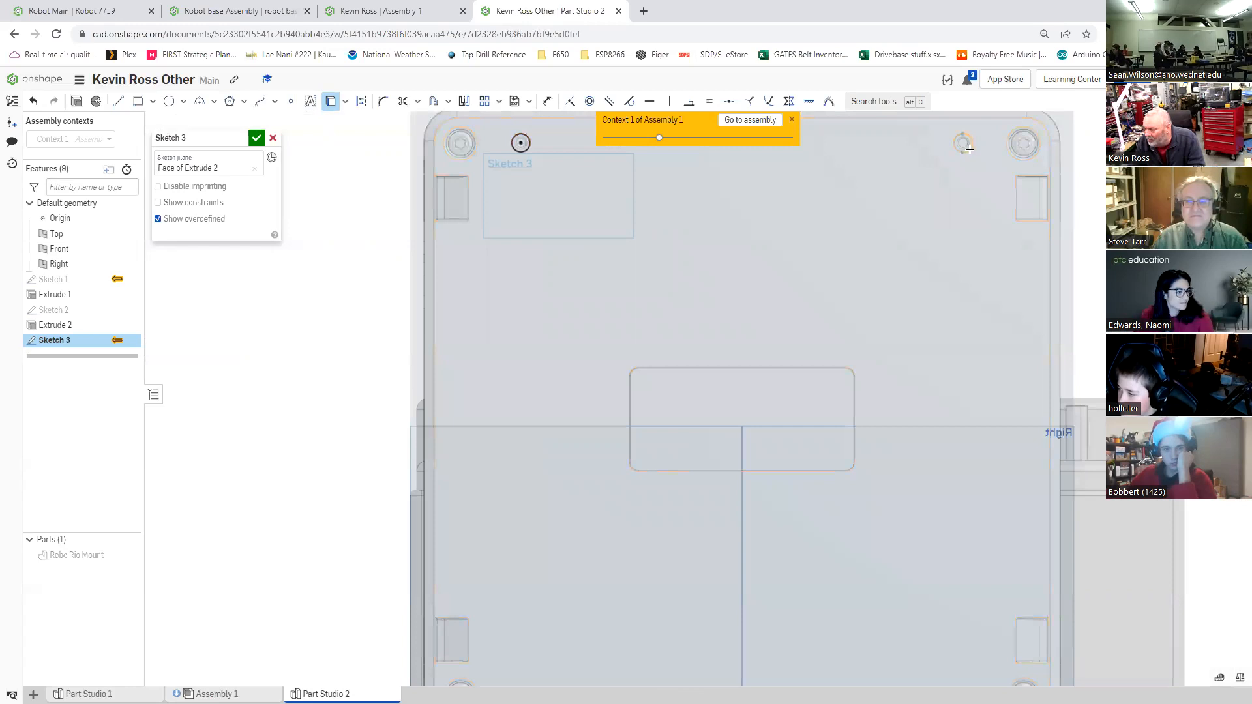
Step: Undo the upper-left projection and project the inner edge of the roboRIO's upper-right small mounting hole
scroll(971, 148, "up", 3)
scroll(974, 144, "up", 4)
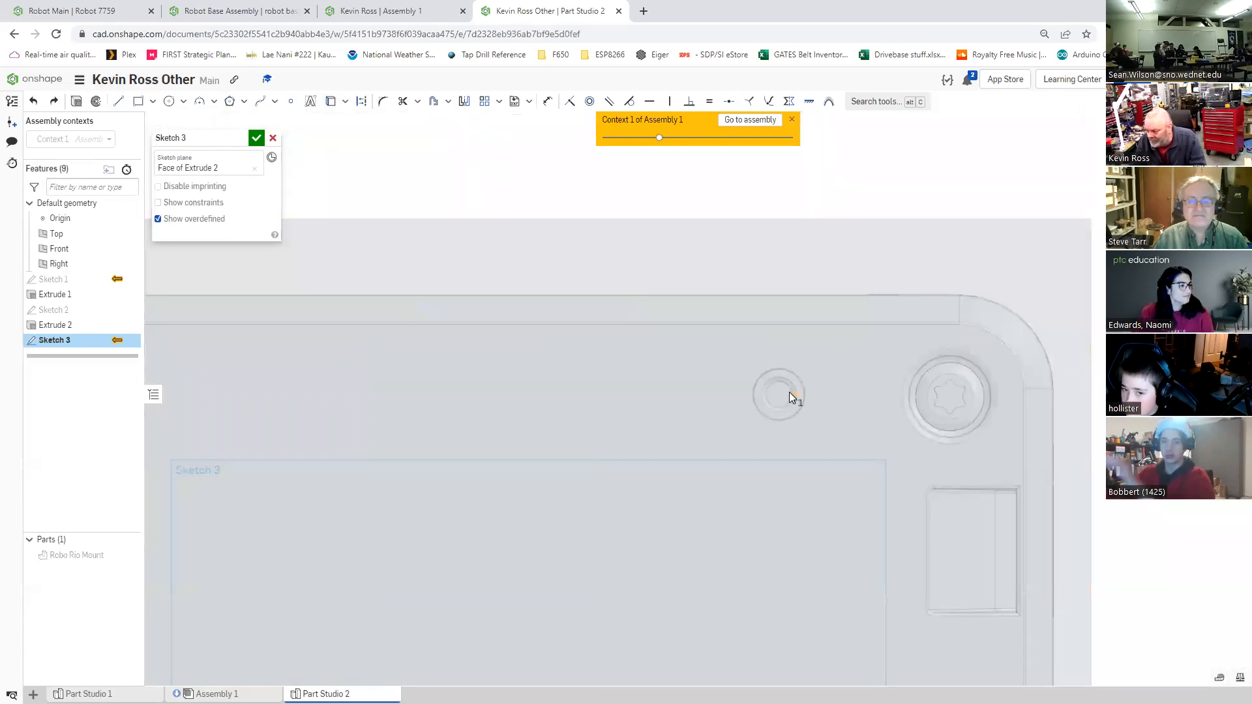
left_click(805, 396)
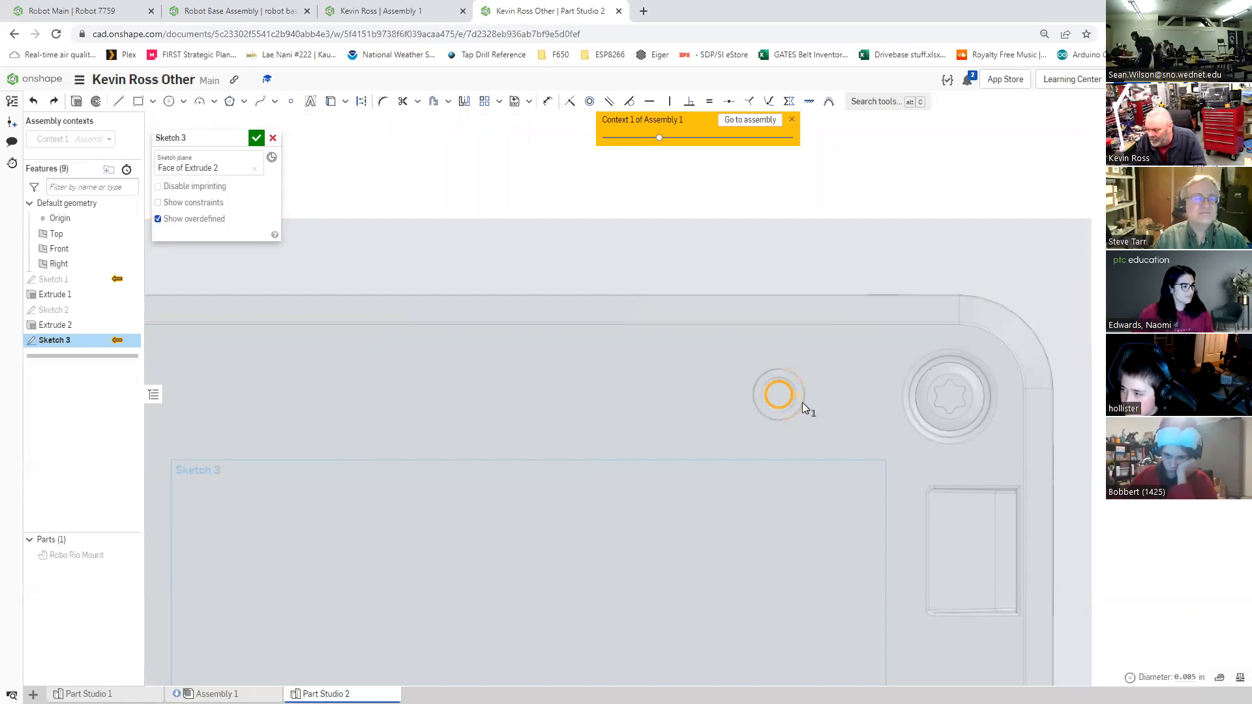
scroll(799, 400, "down", 3)
key("ctrl+z")
key("u")
Step: Select the outer circular edges of the roboRIO's two upper small mounting holes for projection
scroll(266, 400, "up", 5)
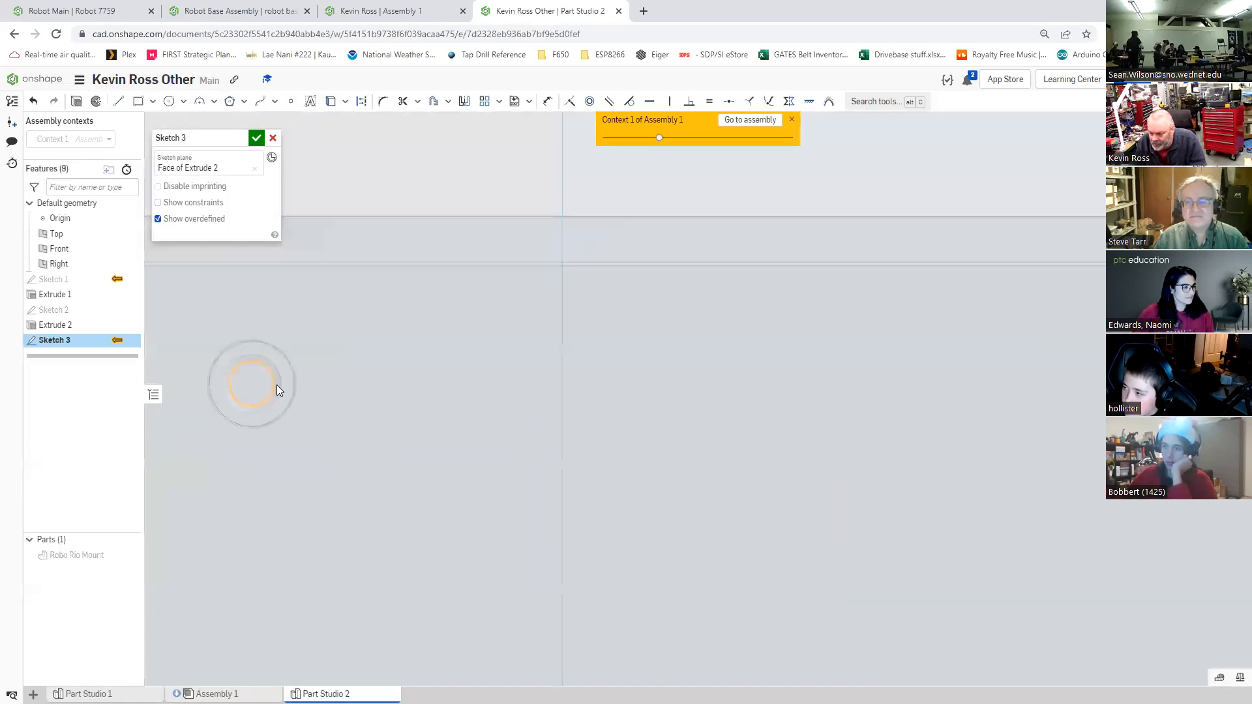
scroll(309, 385, "up", 3)
left_click(311, 390)
scroll(310, 390, "down", 4)
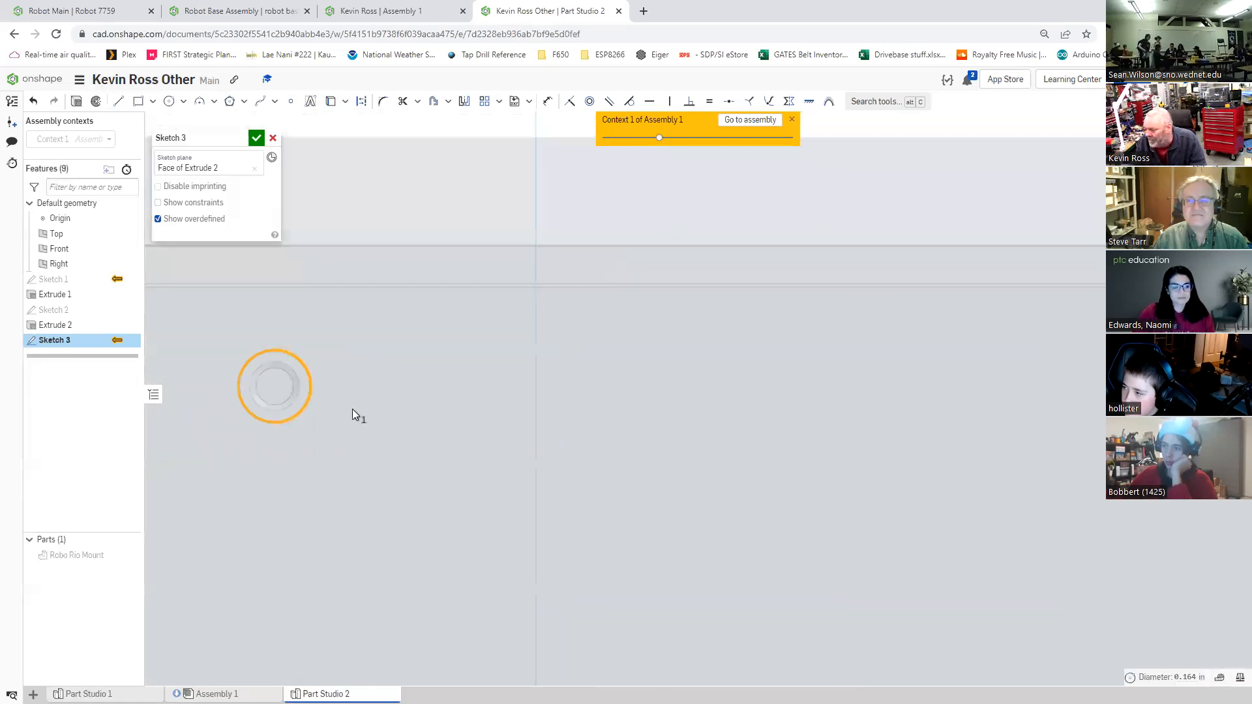
scroll(312, 396, "down", 3)
scroll(1079, 418, "up", 2)
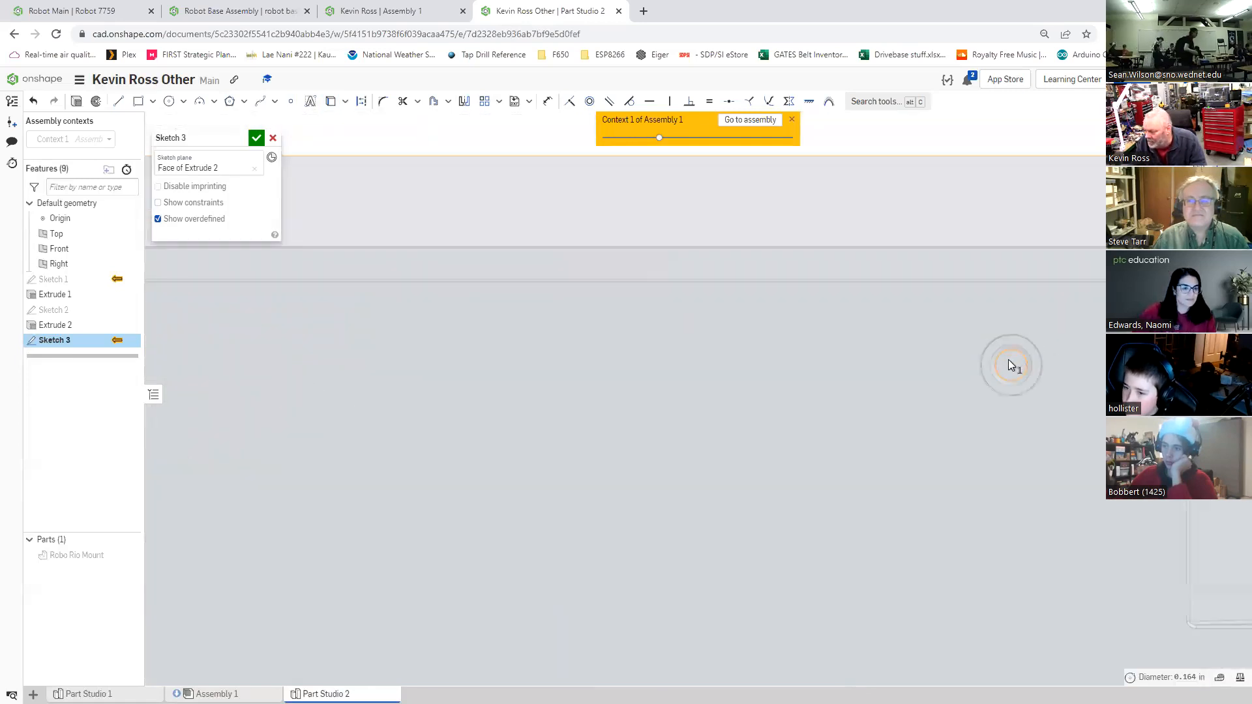
scroll(1008, 361, "up", 3)
left_click(997, 457)
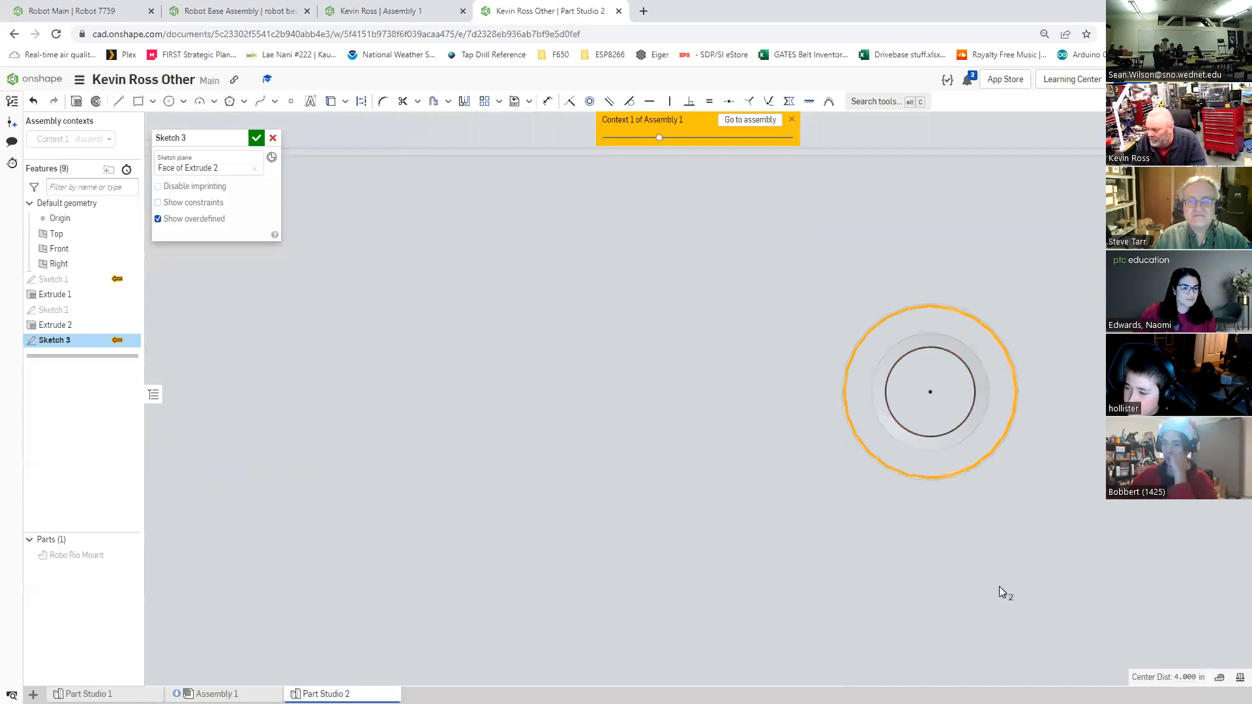
scroll(1000, 590, "down", 5)
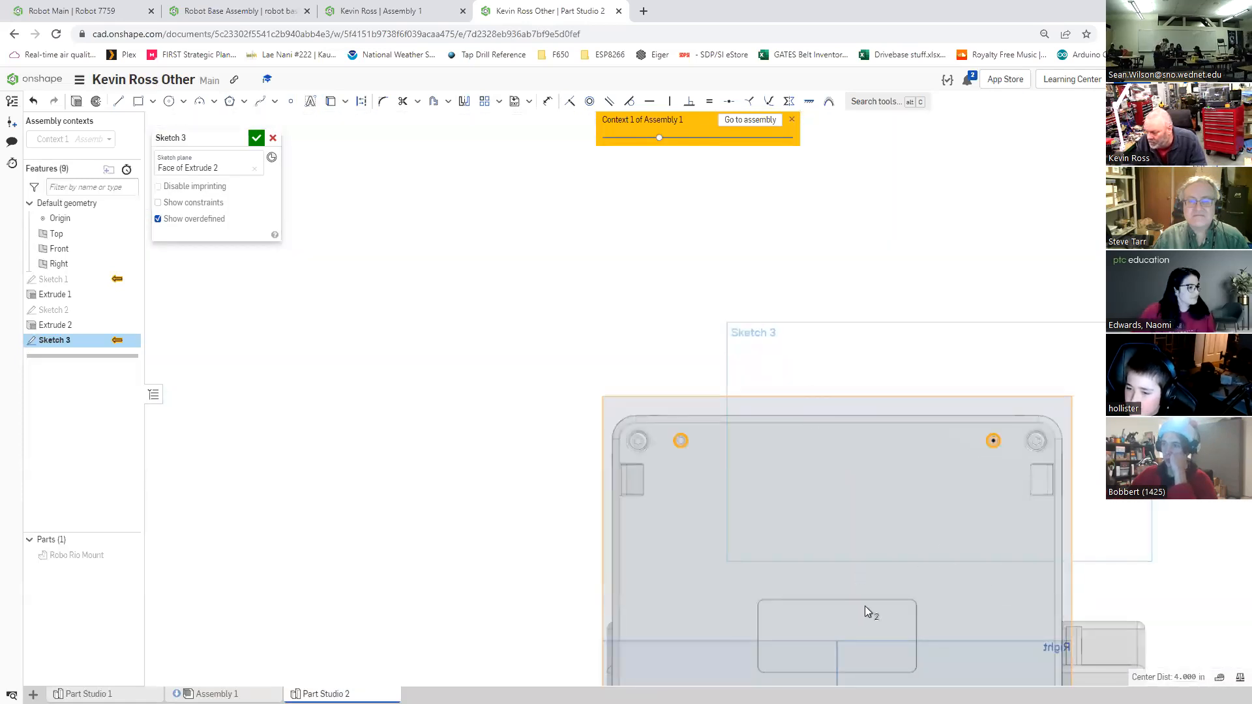
Step: Add the inner edges of the two lower small mounting holes to the selection and project all selected edges with Use
scroll(850, 628, "up", 4)
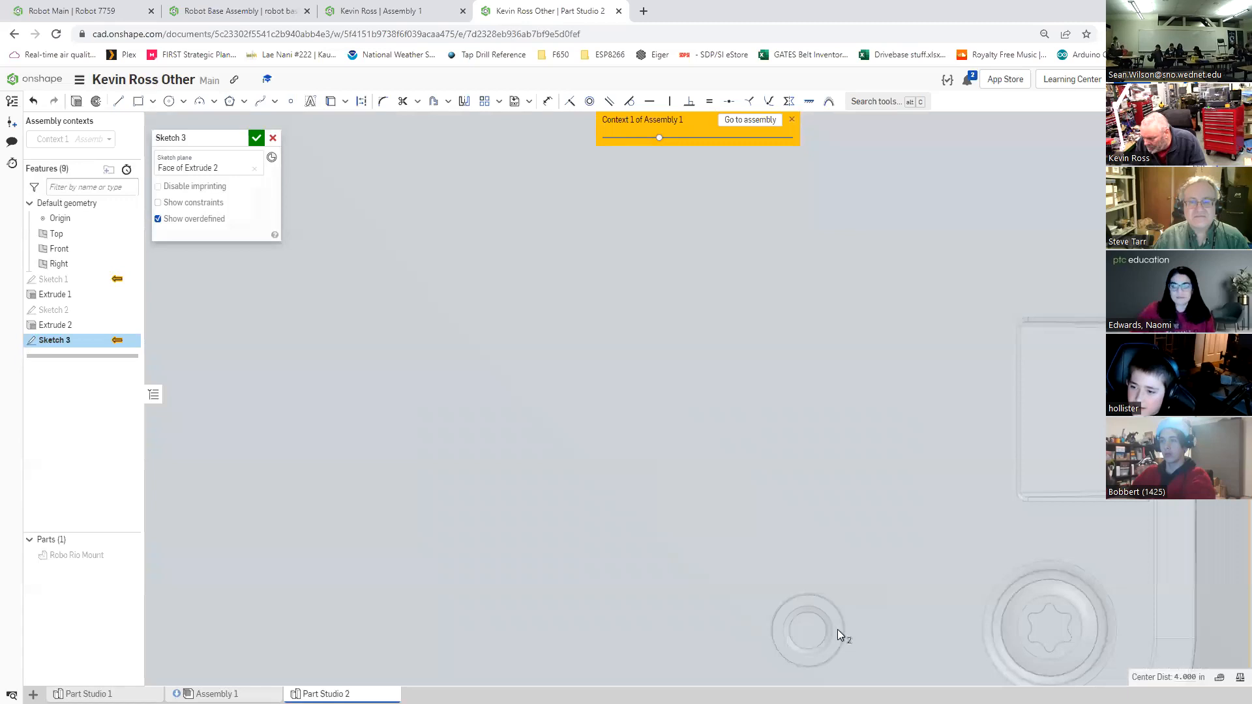
scroll(841, 607, "up", 5)
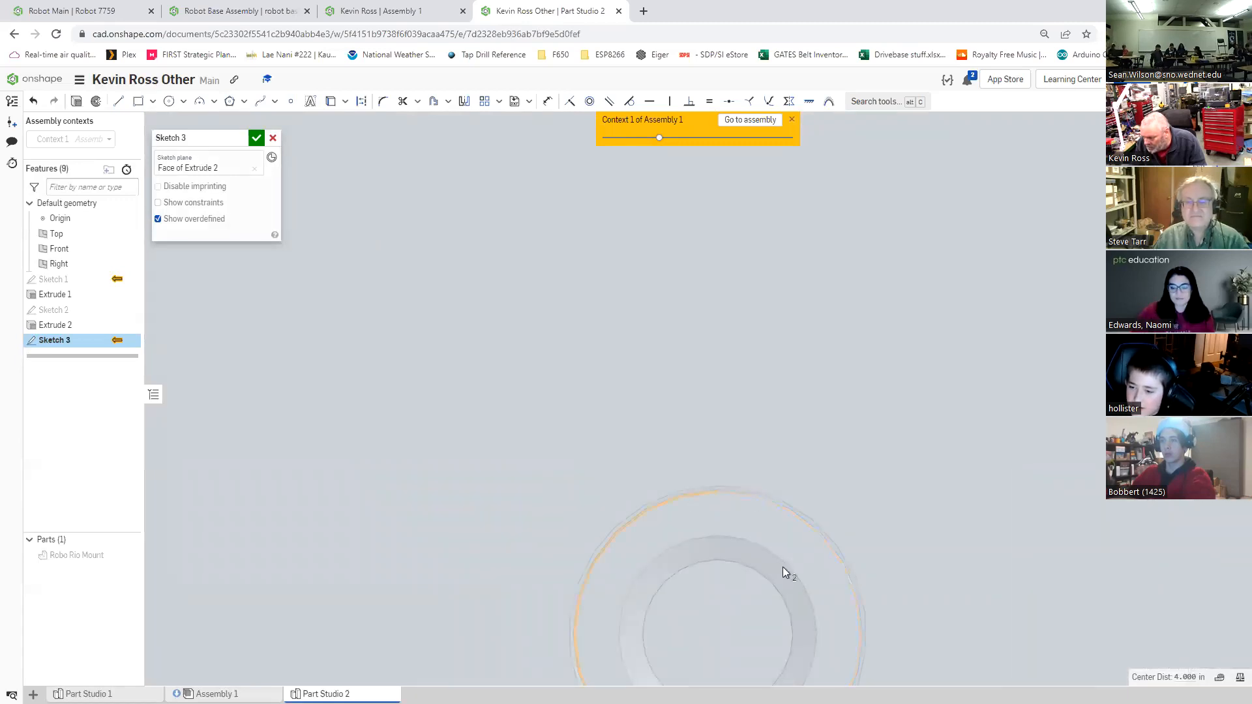
left_click(782, 600)
scroll(818, 583, "down", 4)
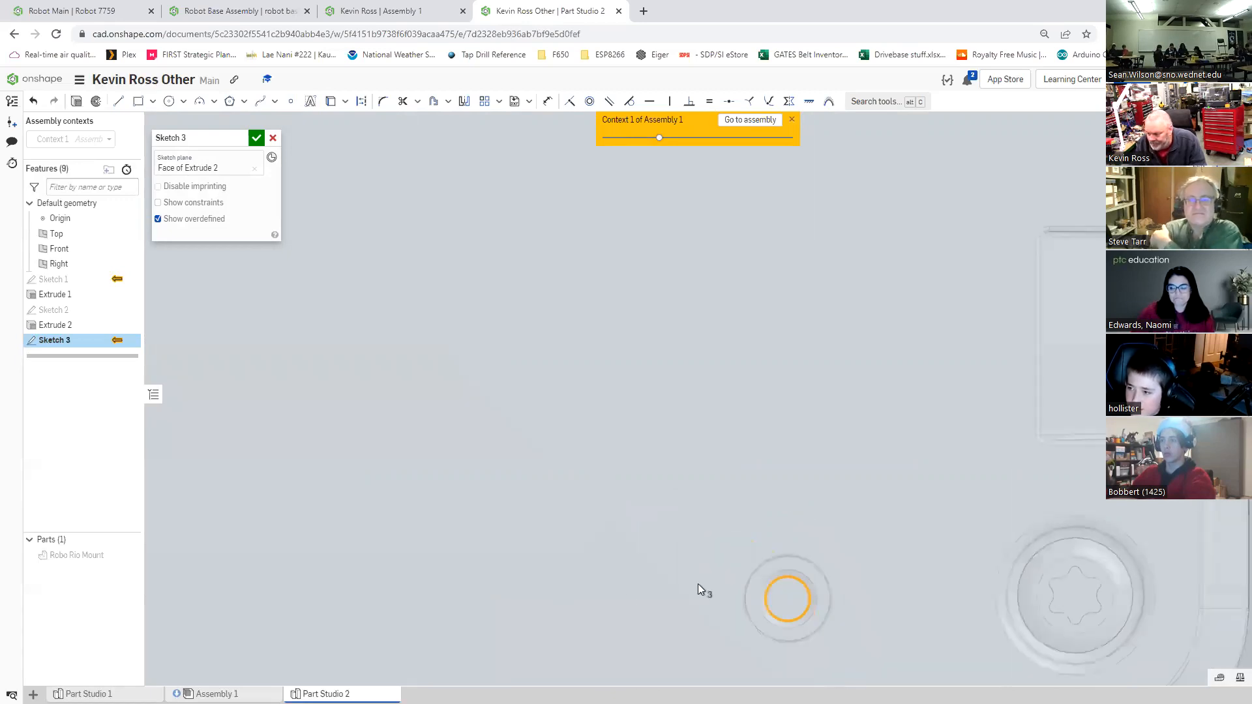
scroll(698, 585, "down", 3)
scroll(483, 578, "up", 4)
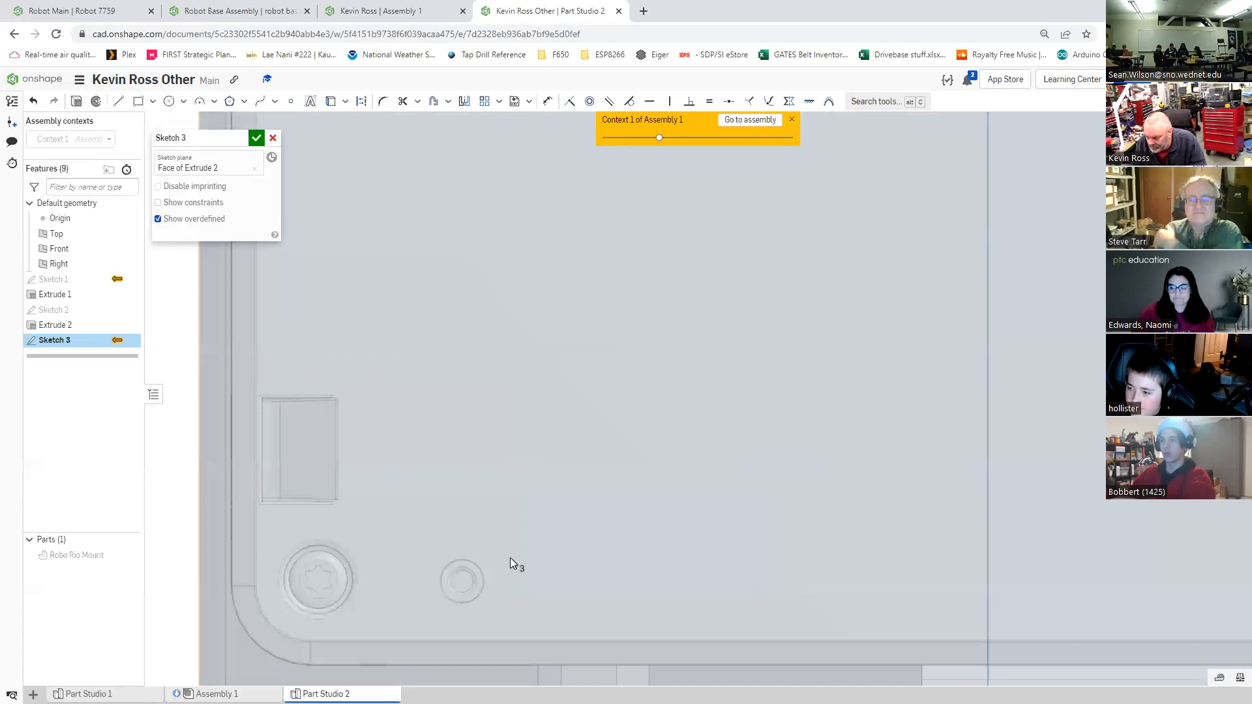
scroll(511, 561, "up", 3)
left_click(514, 556)
scroll(571, 558, "down", 3)
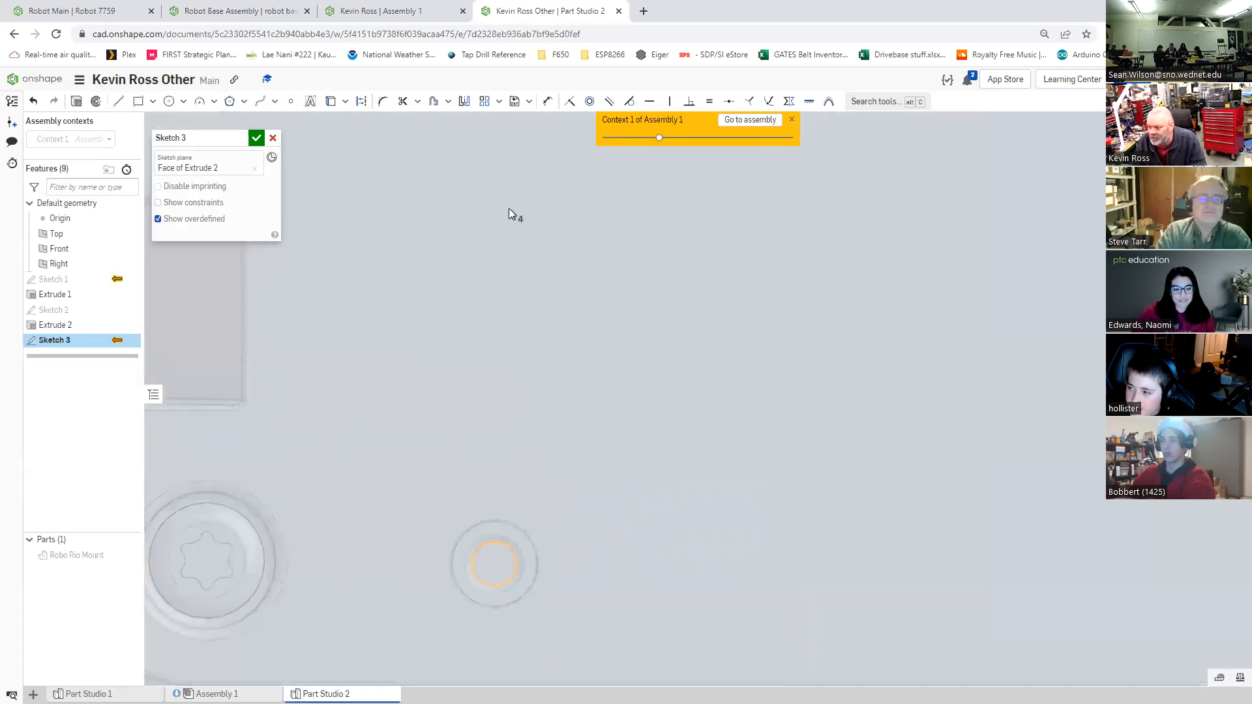
left_click(329, 102)
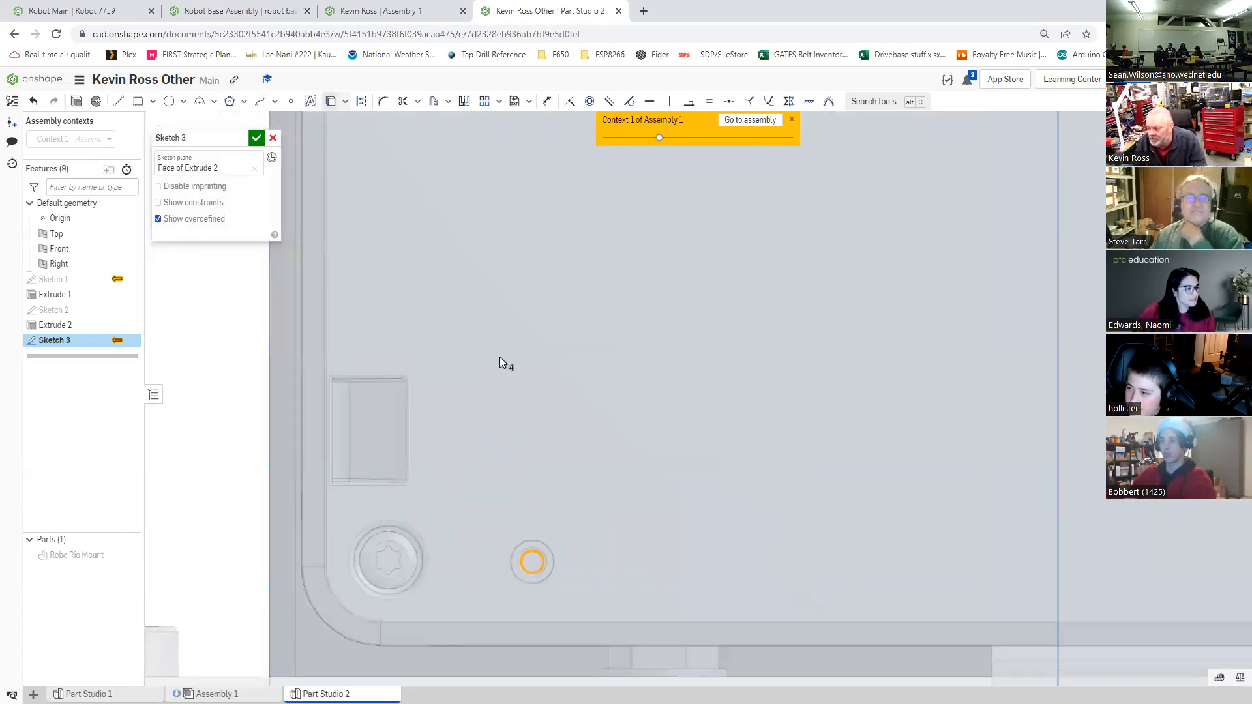
scroll(512, 358, "down", 5)
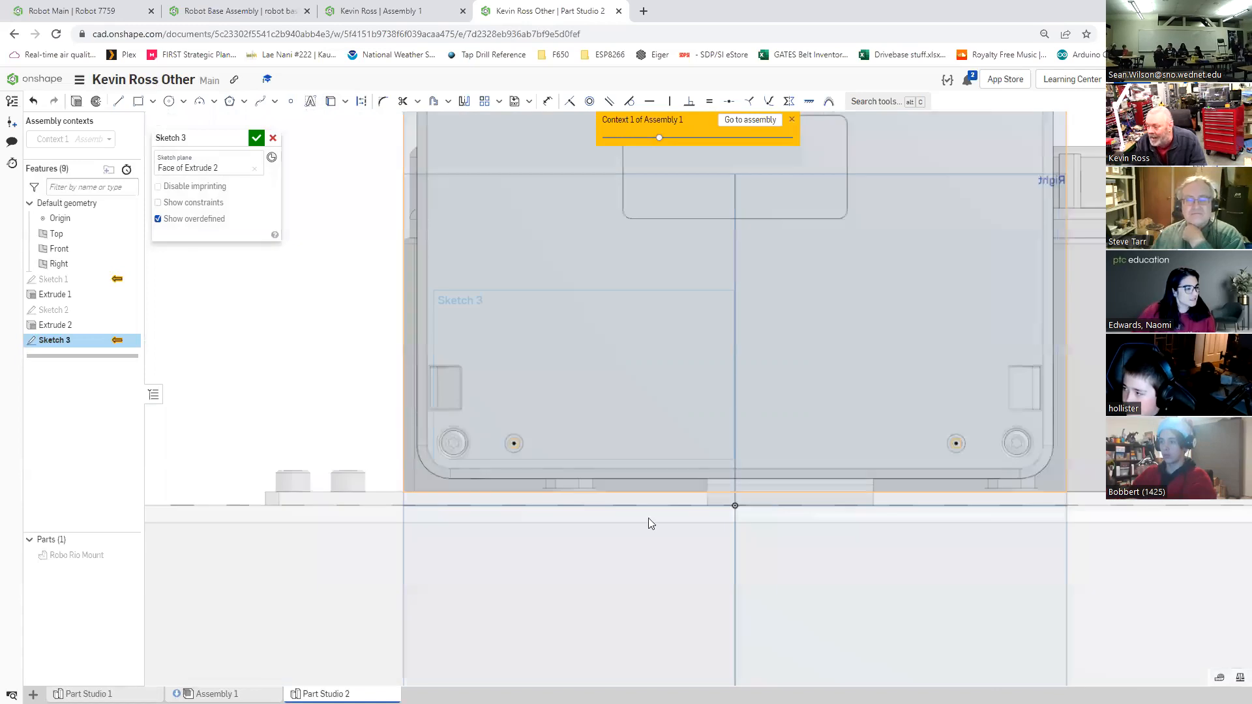
Step: Sketch a 0.125 in diameter circle centred on the upper-left mounting hole
key("f")
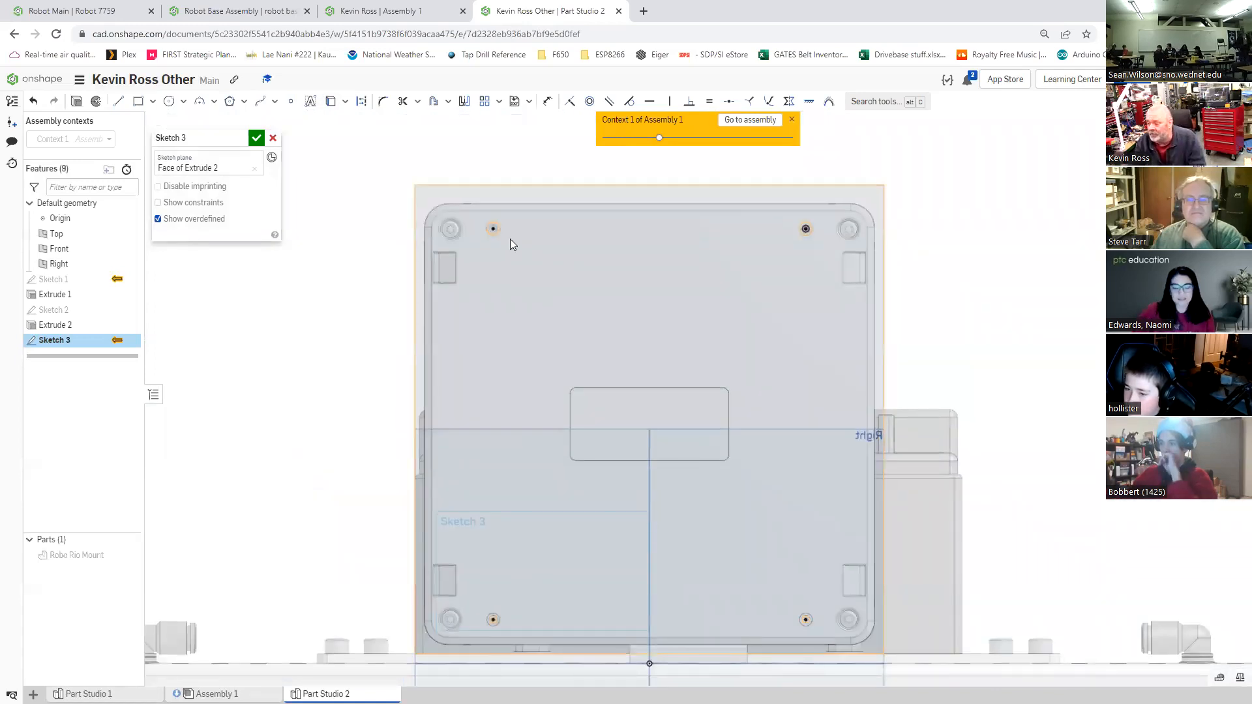
left_click(169, 101)
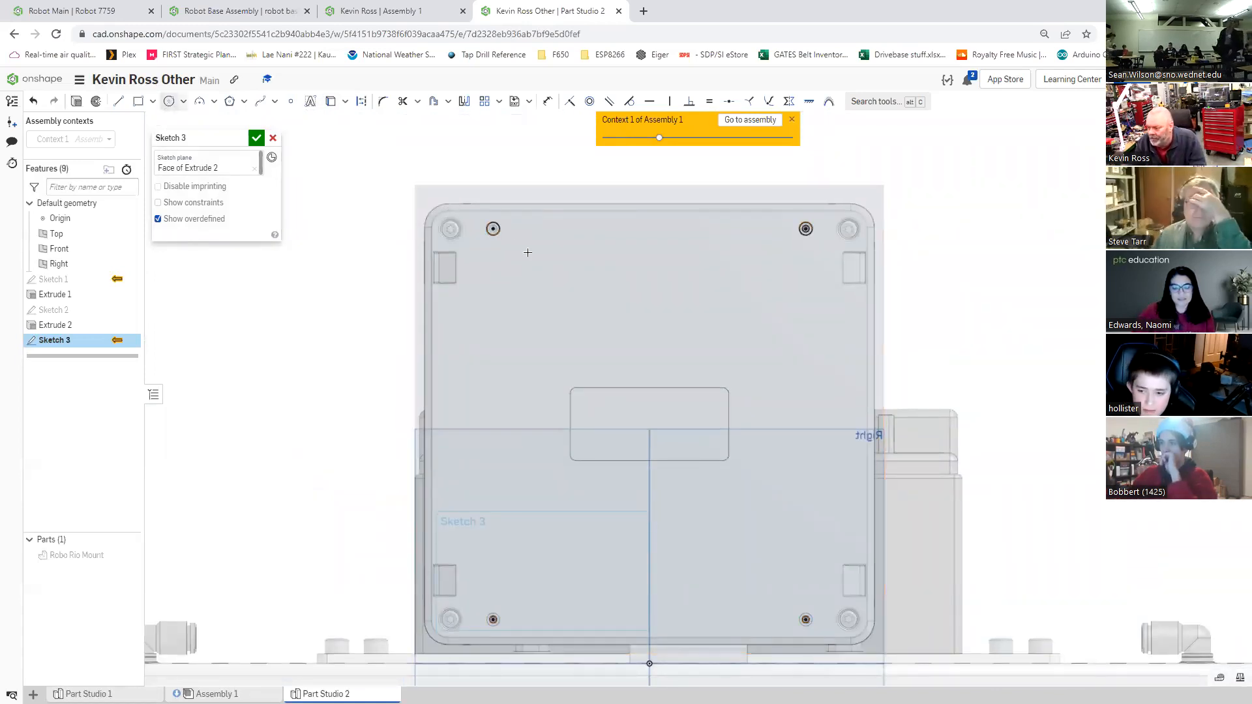
scroll(528, 253, "up", 3)
scroll(552, 263, "up", 3)
left_click(594, 266)
left_click(585, 272)
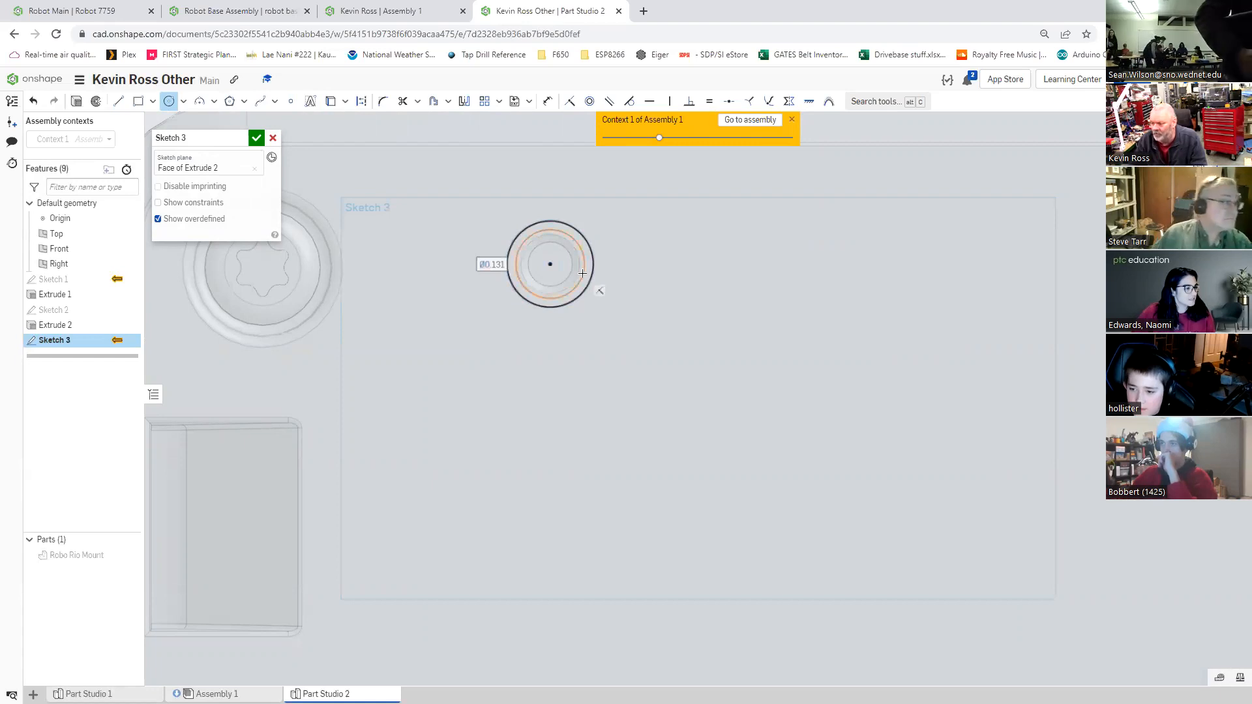
Step: Sketch a 0.125 in diameter circle centred on the upper-right mounting hole
scroll(638, 308, "down", 3)
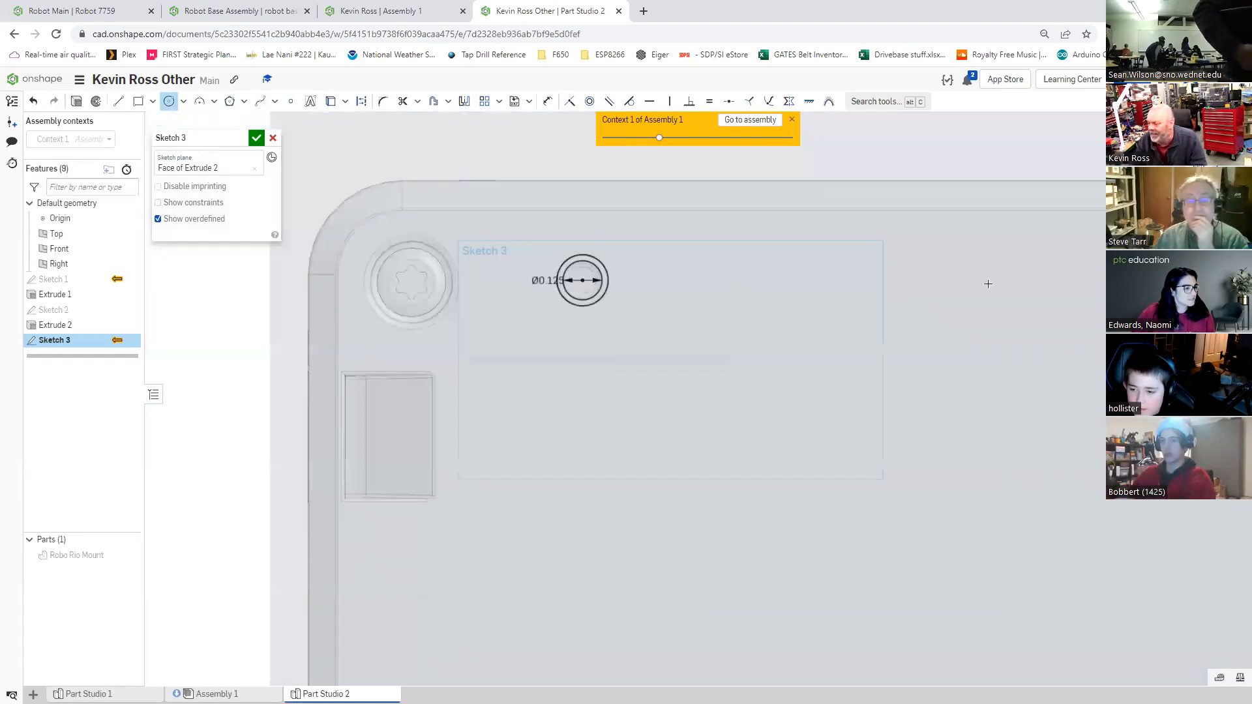
scroll(988, 284, "up", 5)
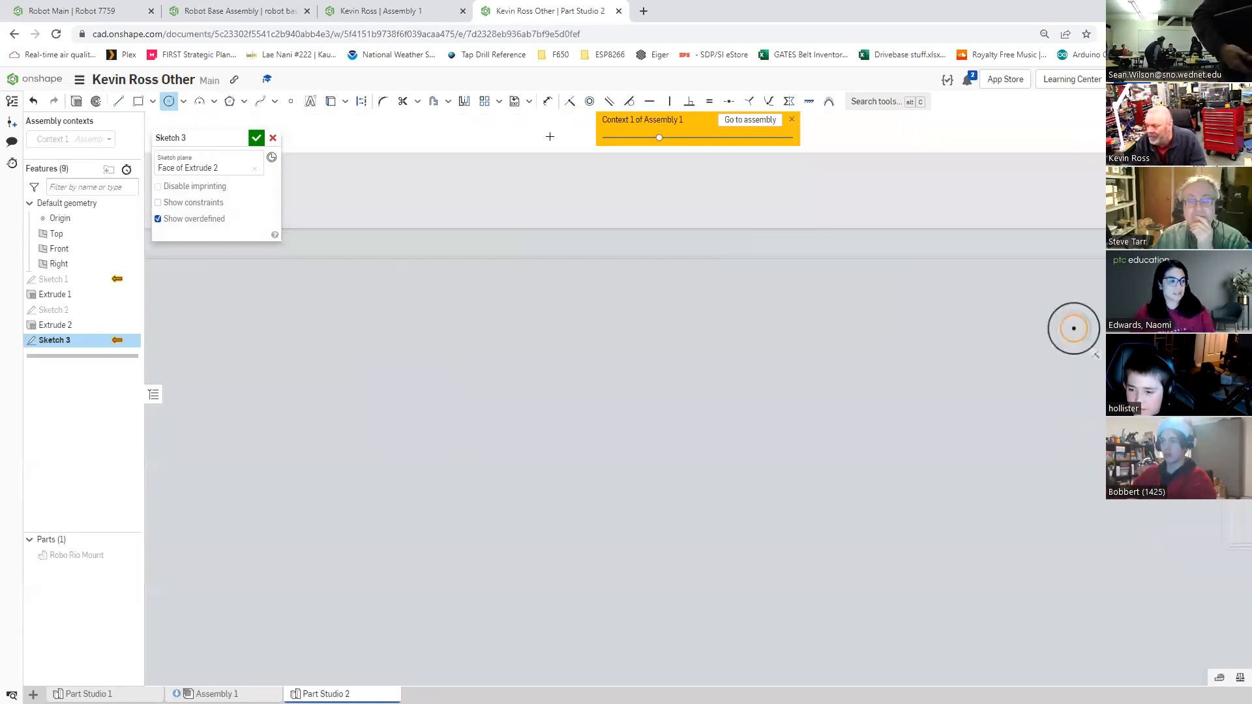
key("Escape")
left_click(1075, 330)
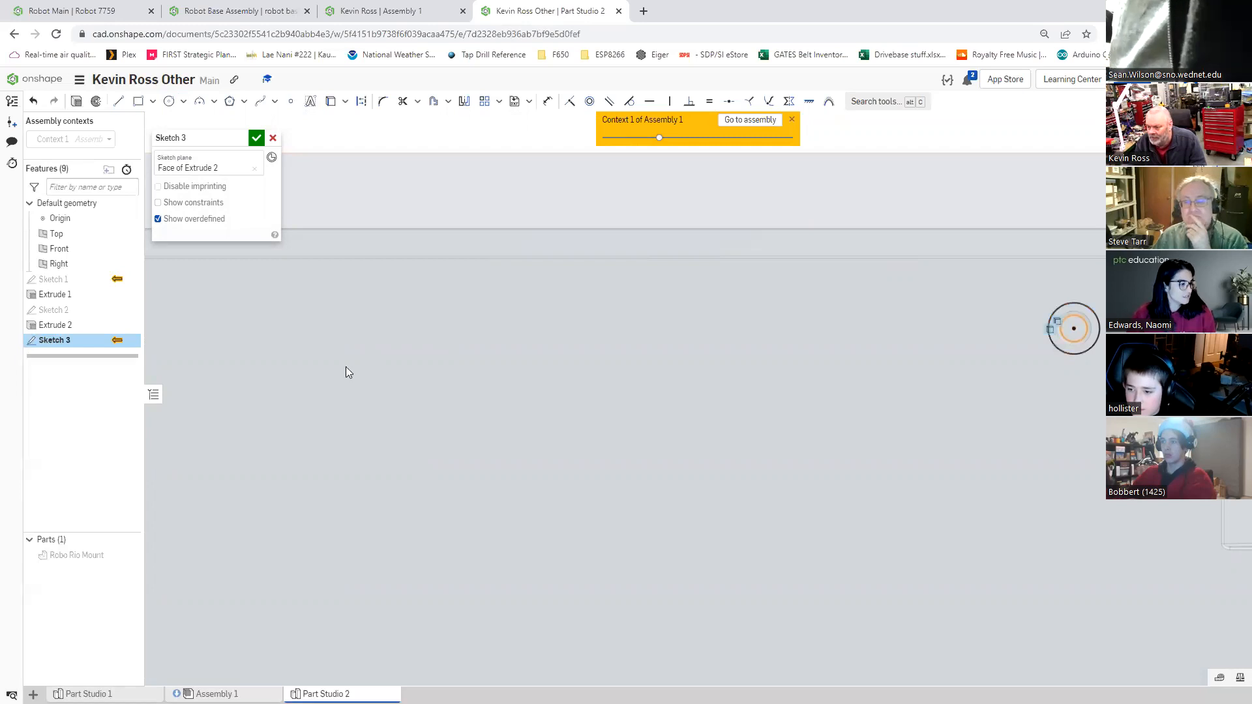
key("n")
left_click(169, 101)
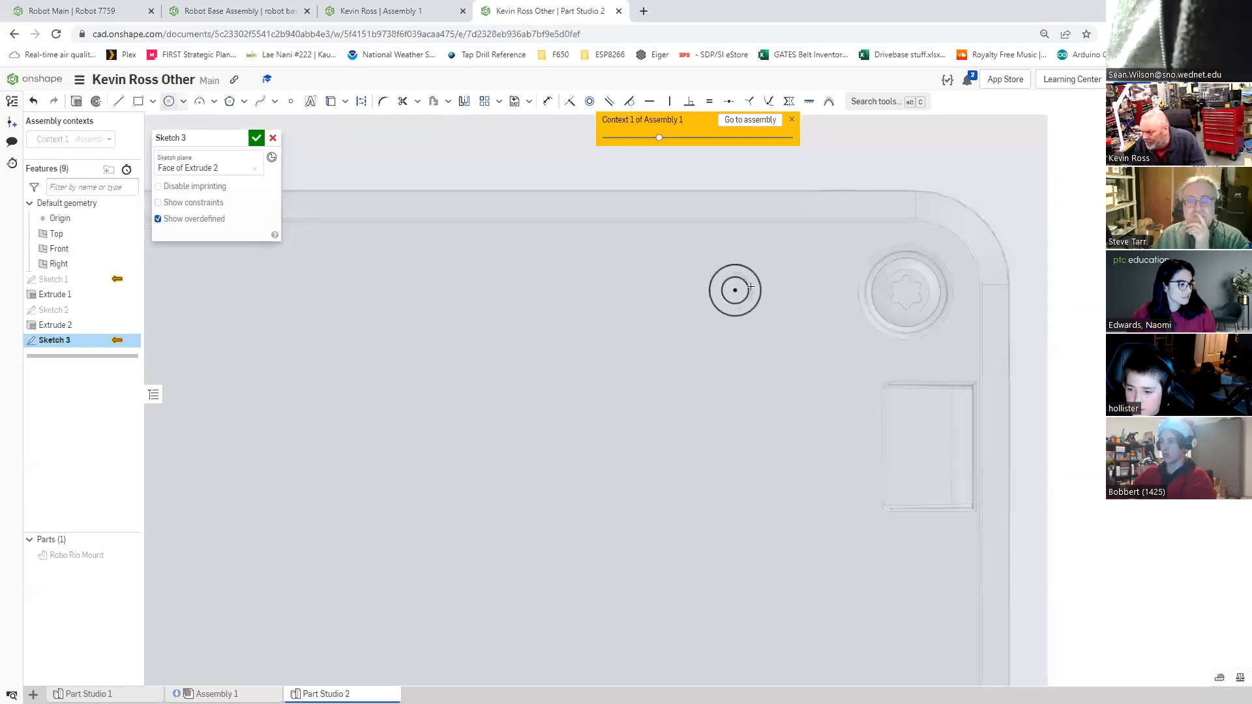
scroll(756, 297, "up", 3)
scroll(690, 295, "up", 2)
left_click(684, 294)
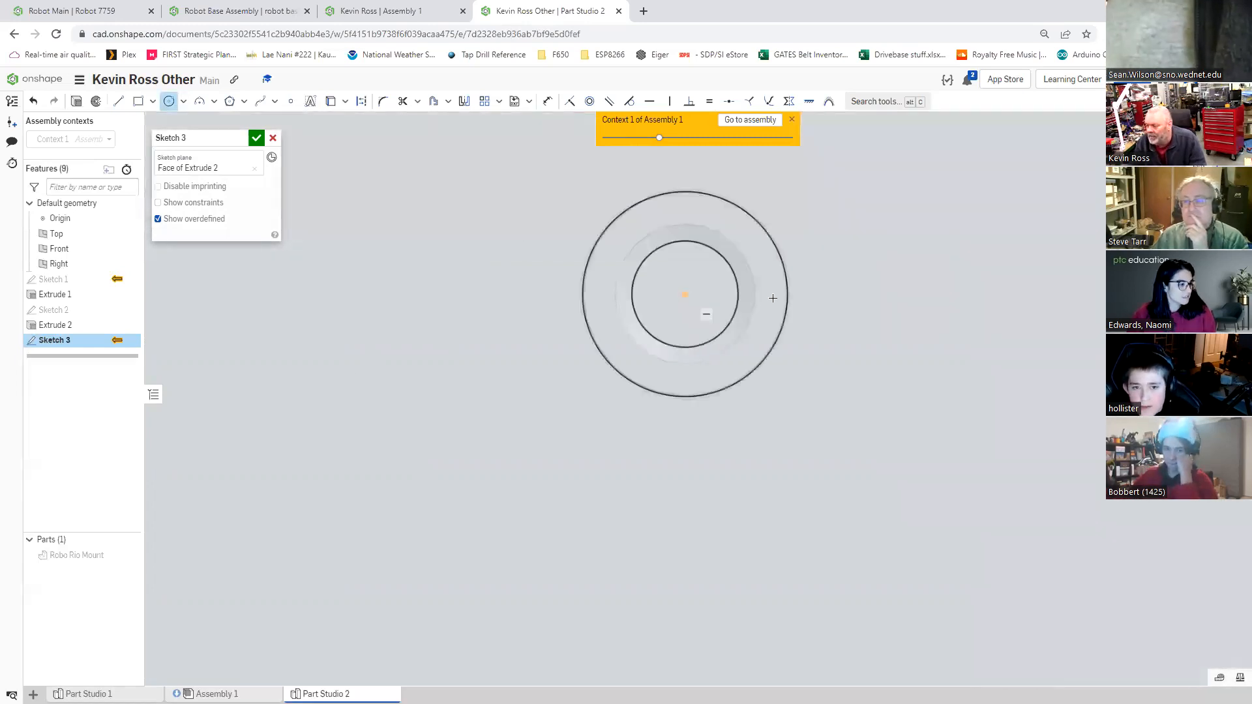
left_click(768, 298)
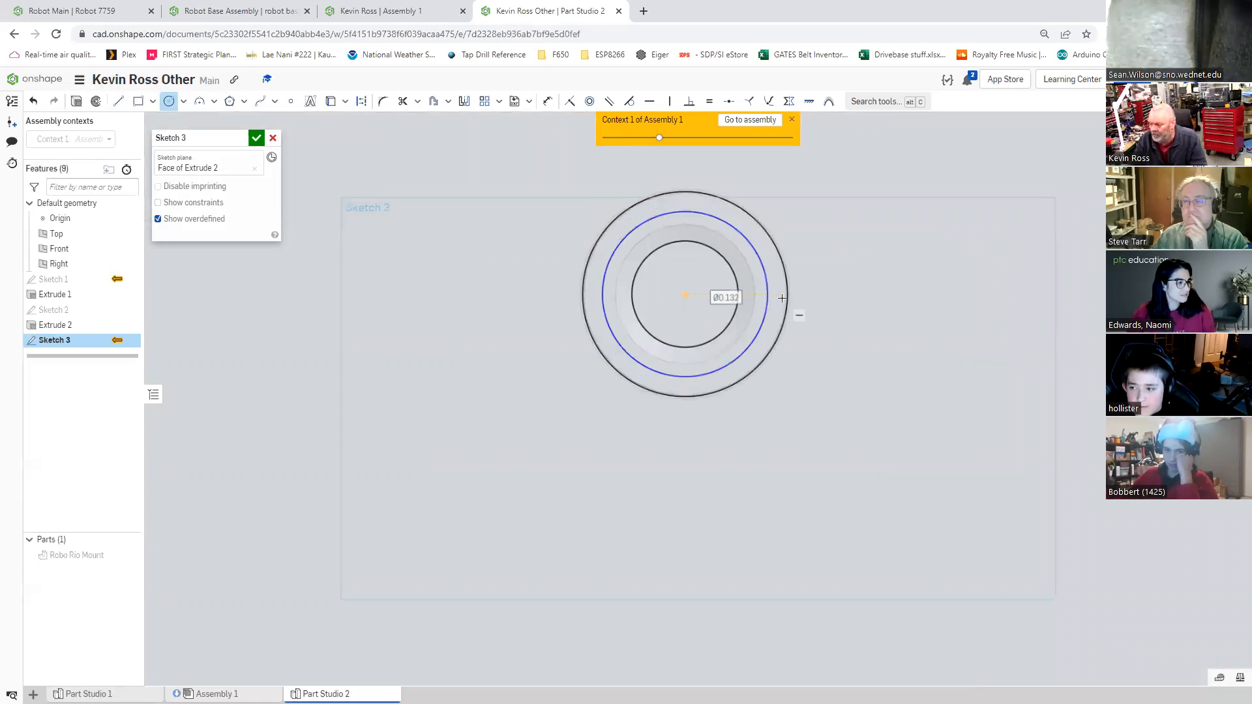
type(".125")
key("Return")
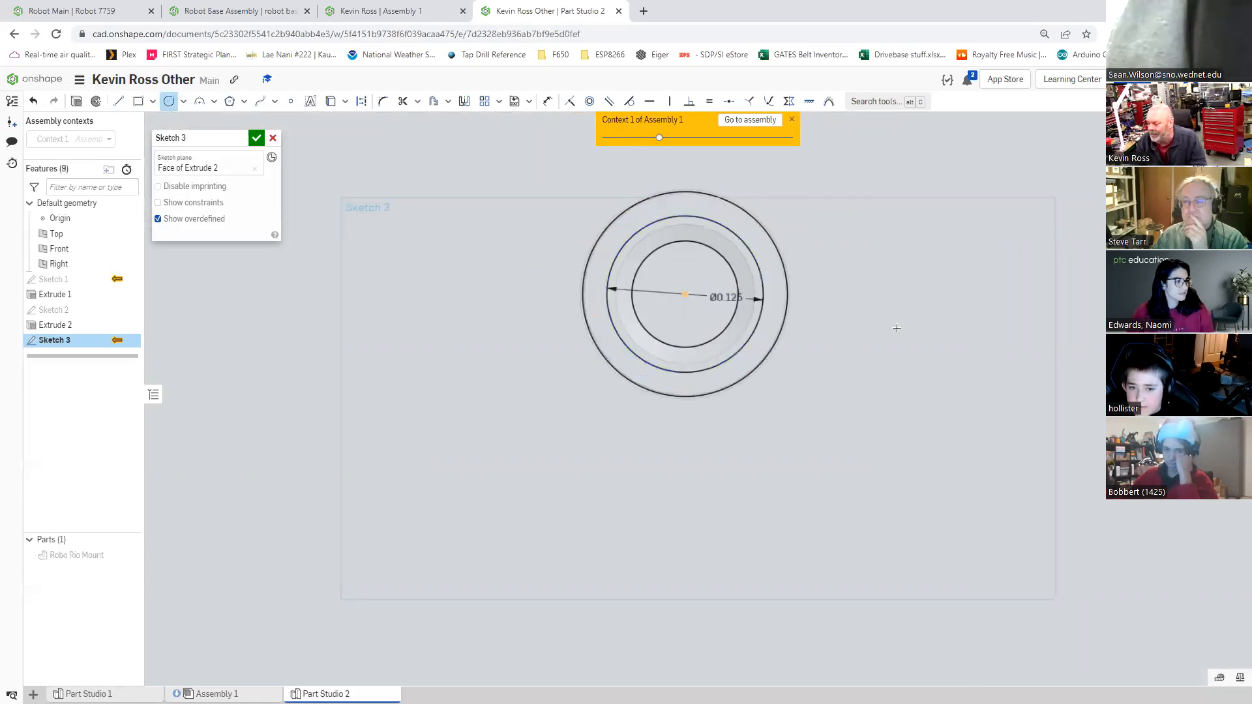
Step: Sketch a 0.125 in diameter circle centred on the lower-left mounting hole
scroll(897, 328, "down", 5)
scroll(899, 339, "down", 3)
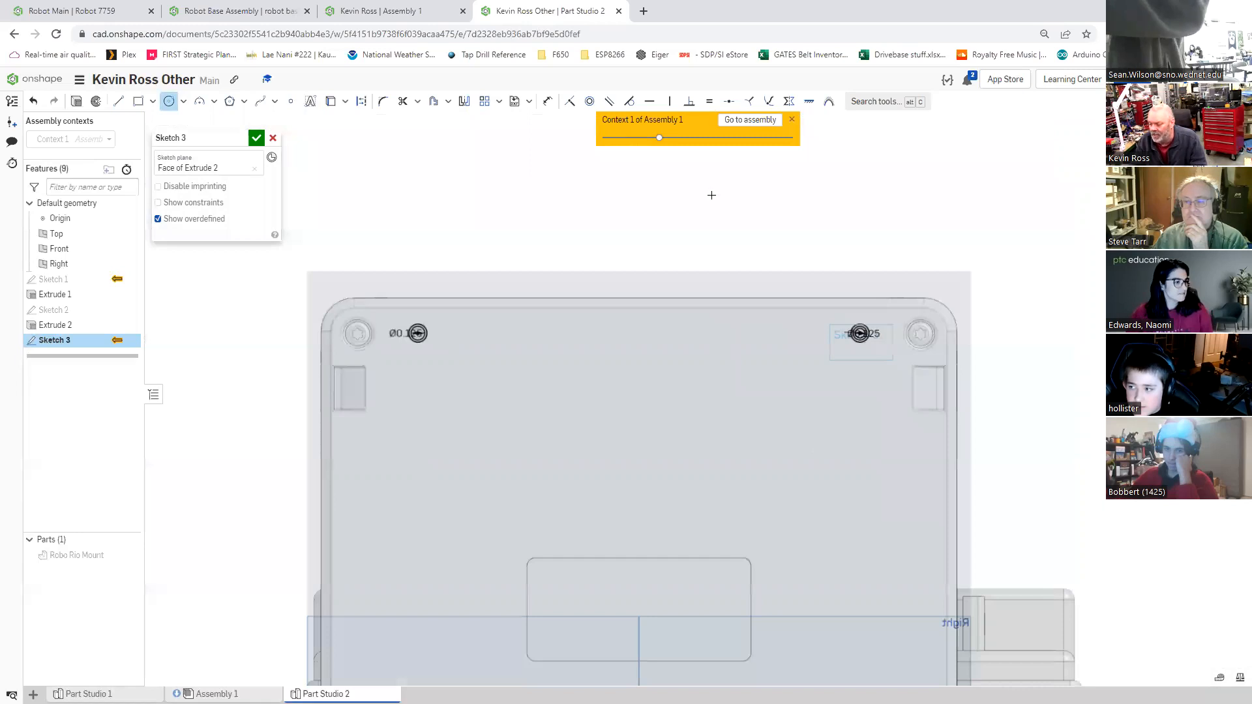
middle_click_drag(687, 281, 688, 135)
scroll(520, 563, "down", 2)
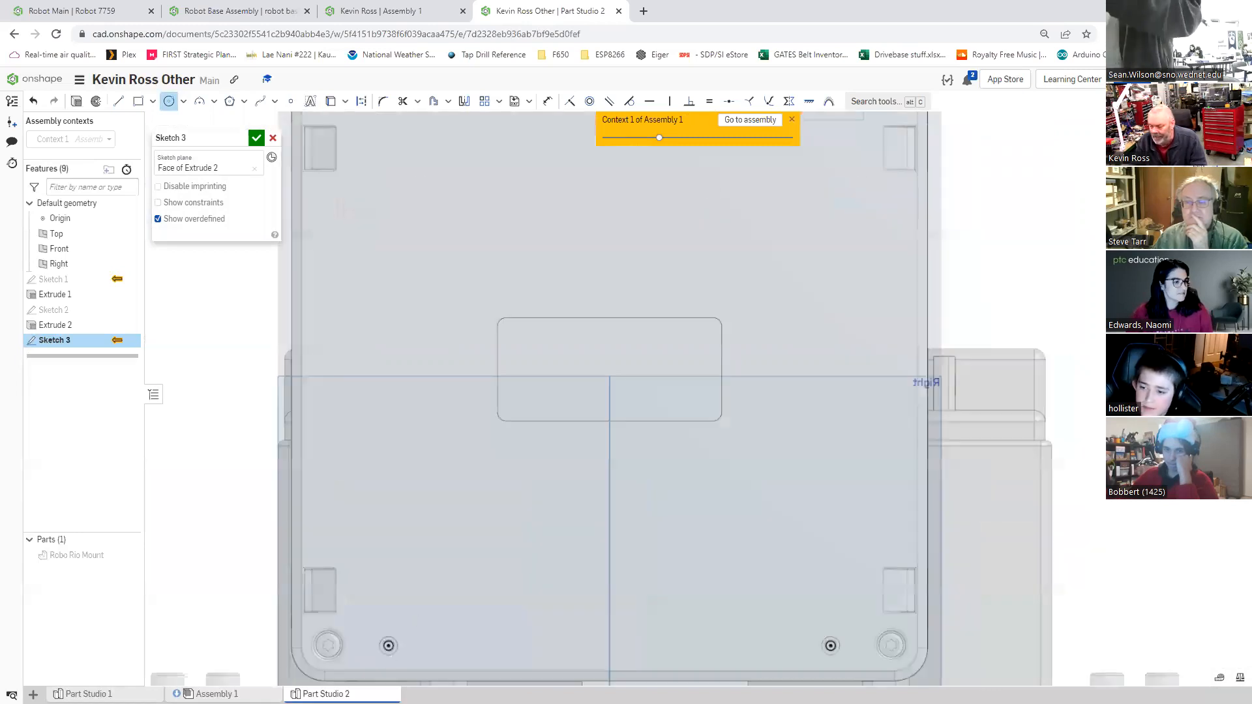
scroll(348, 673, "up", 5)
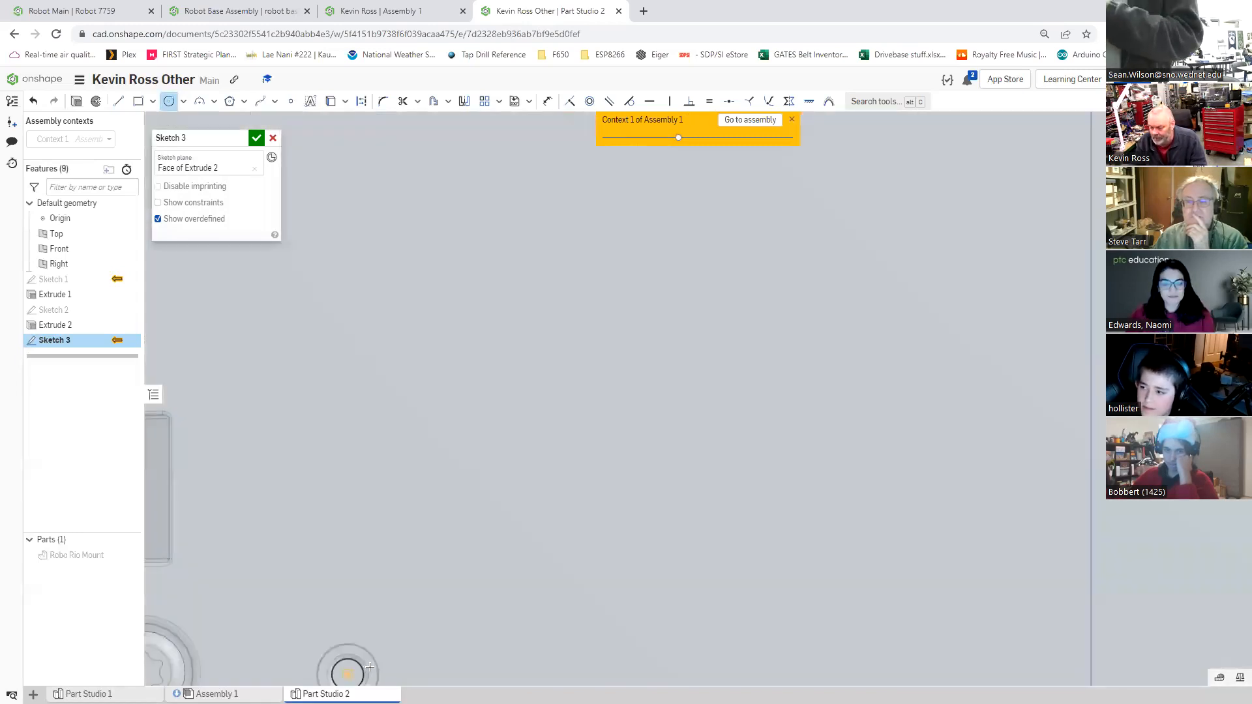
type(".125")
key("Return")
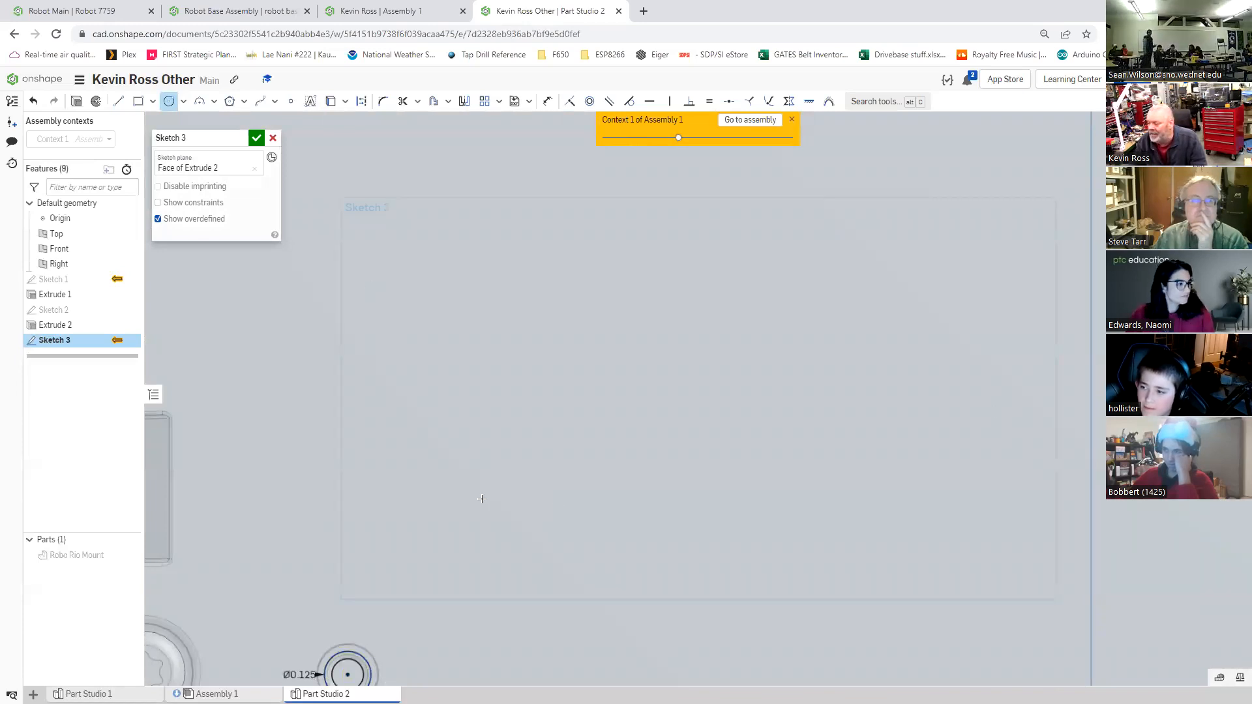
Step: Sketch a 0.125 in diameter circle centred on the lower-right mounting hole
middle_click_drag(482, 498, 271, 263)
middle_click_drag(953, 533, 262, 632)
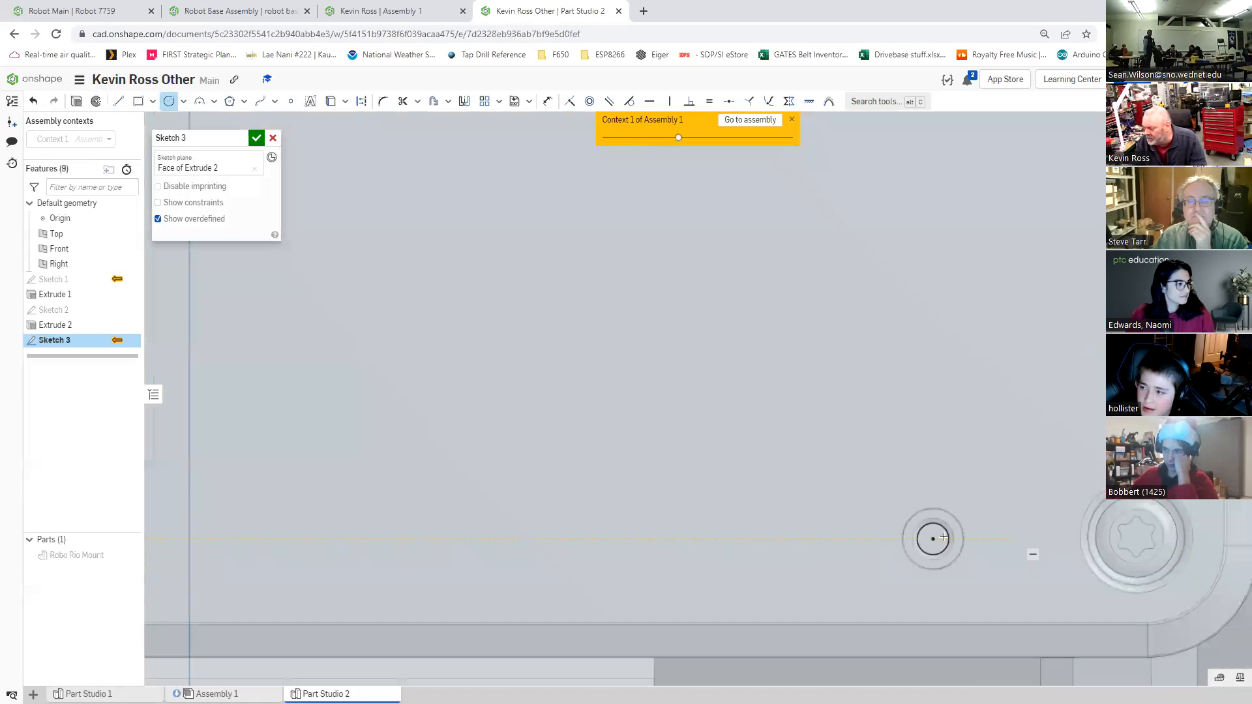
left_click(933, 539)
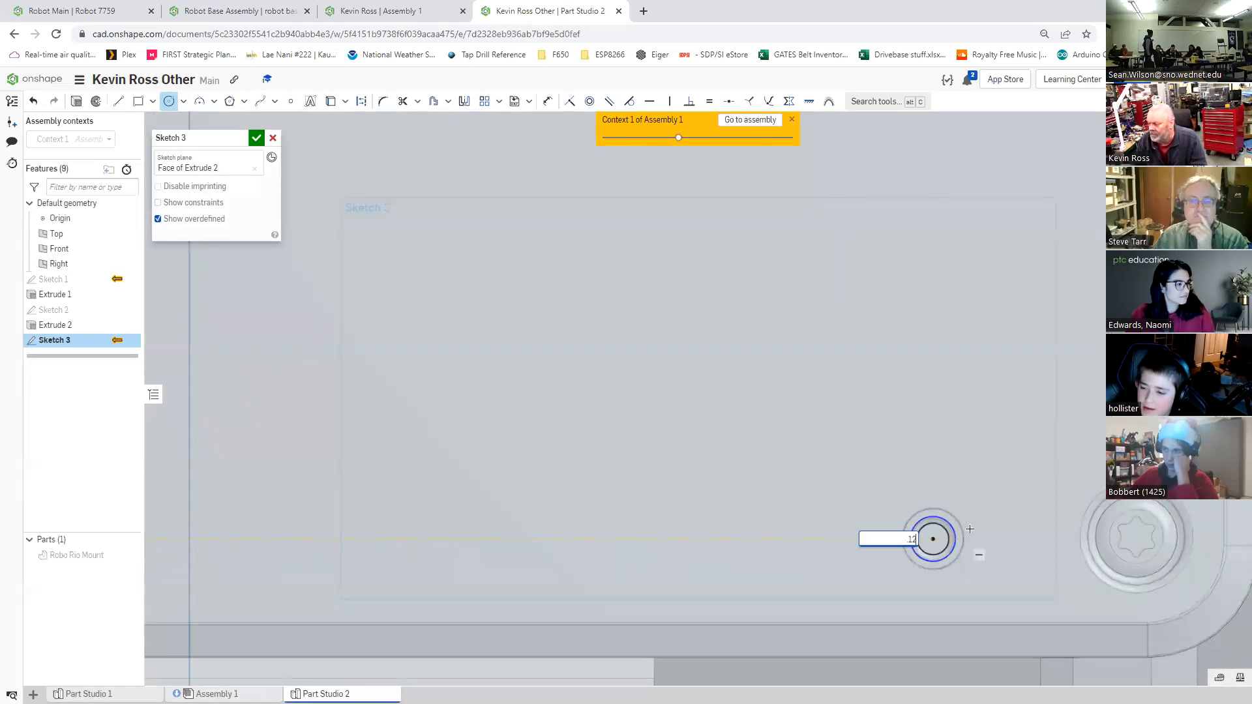
left_click(960, 538)
scroll(931, 468, "down", 3)
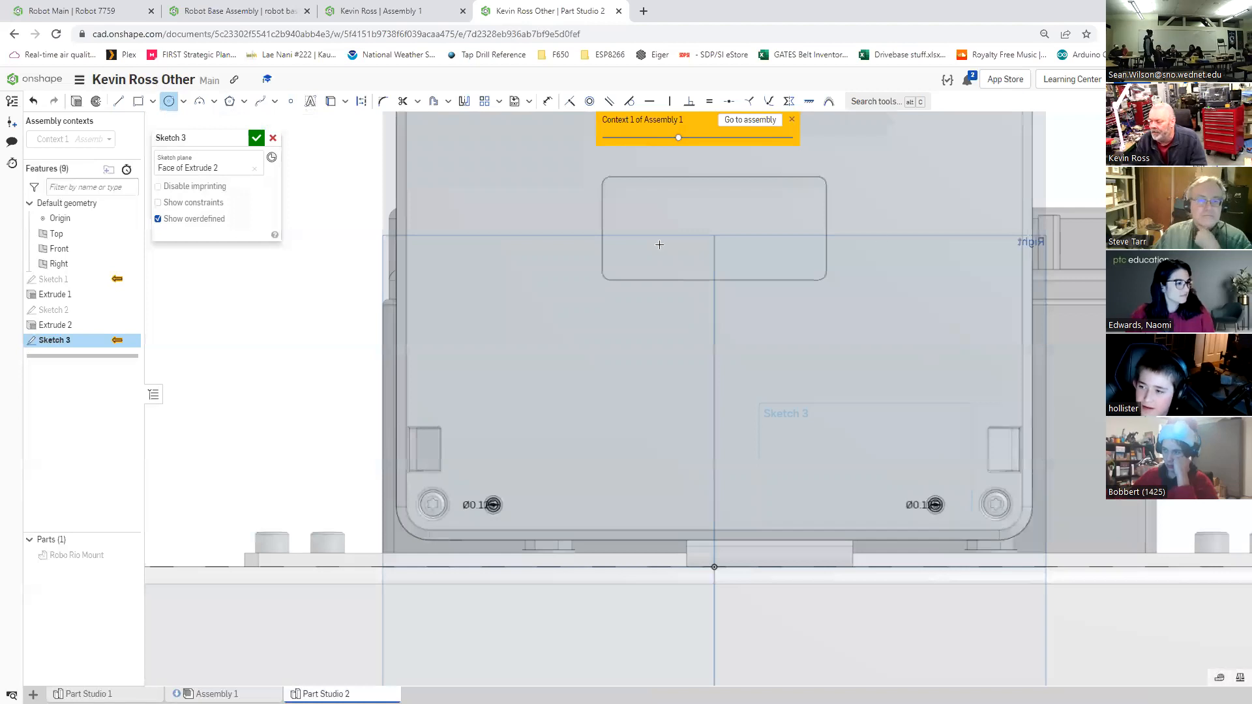
scroll(931, 468, "down", 3)
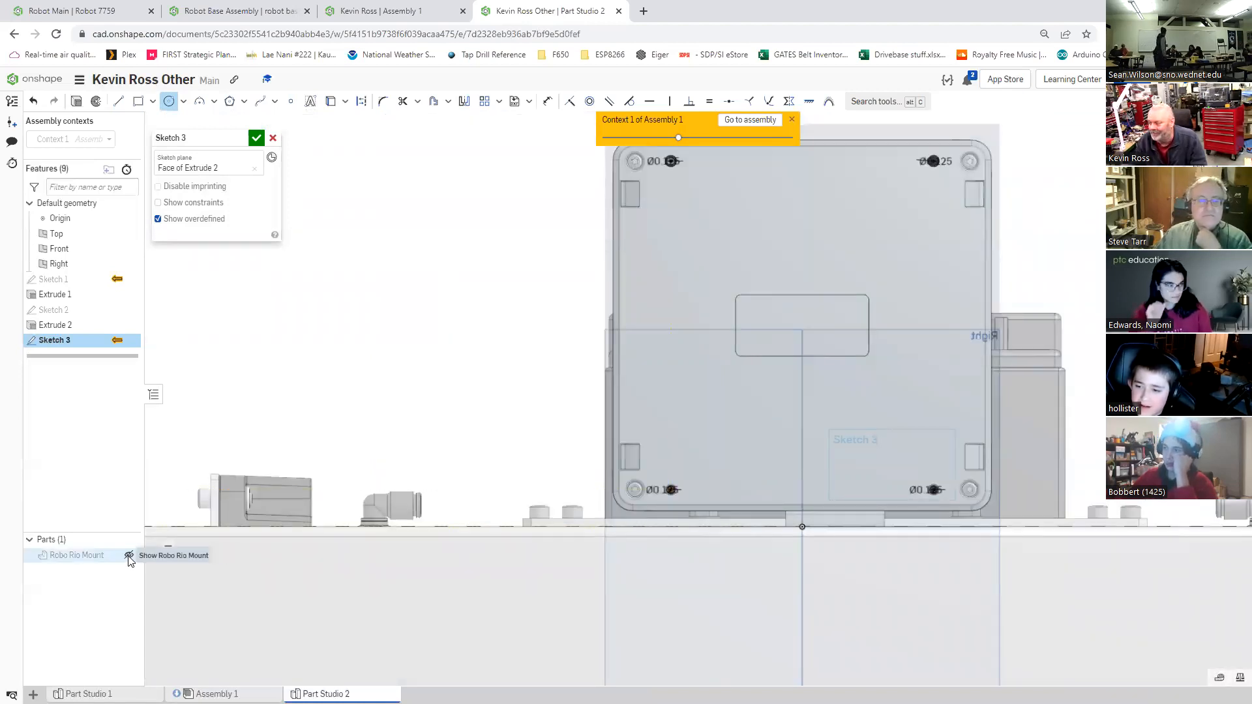
Step: Show the Robo Rio Mount part again and view the sketch plane straight on at the upper-left hole
left_click(129, 557)
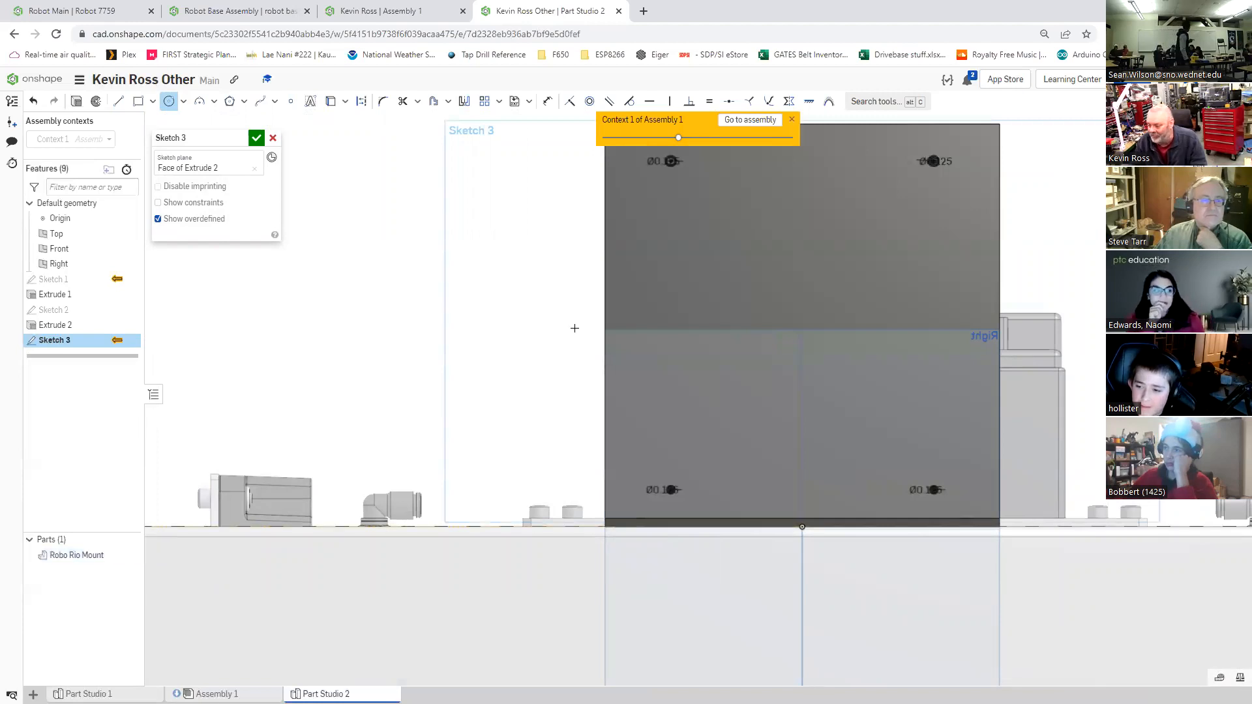
key("n")
scroll(301, 255, "up", 3)
middle_click_drag(300, 255, 609, 339)
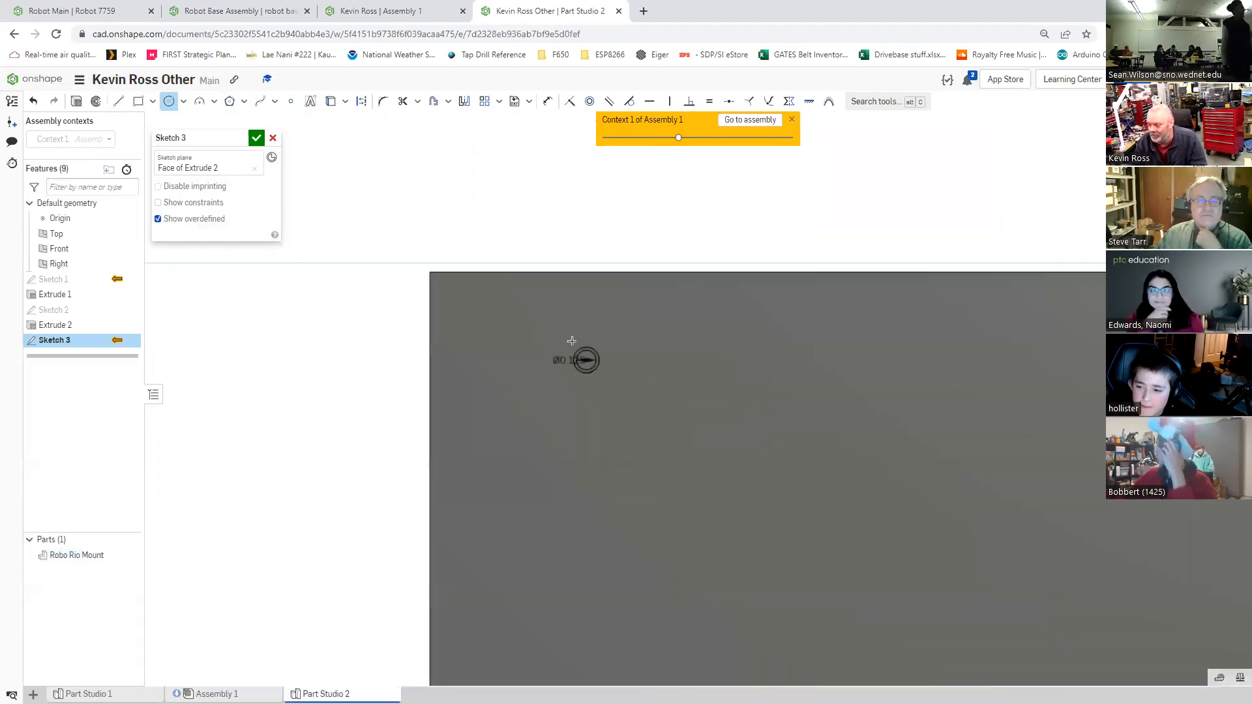
scroll(574, 341, "up", 3)
scroll(525, 326, "up", 3)
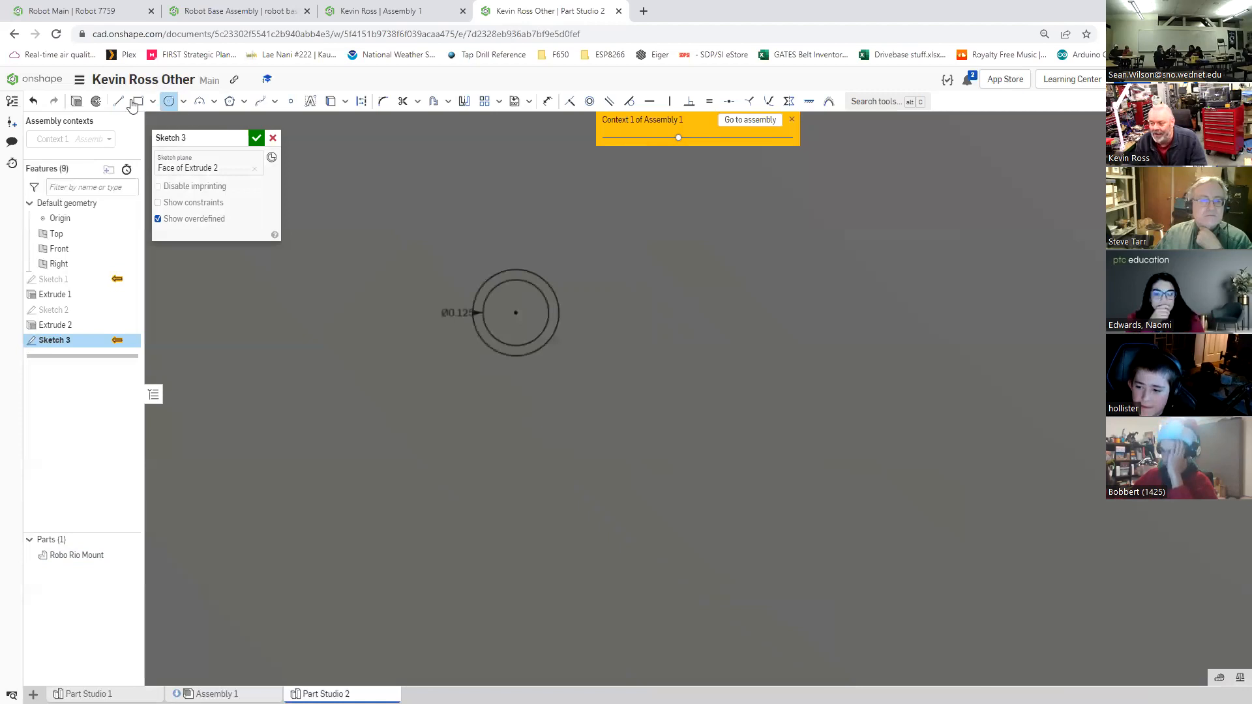
Step: Start a Remove extrude and select the inner and ring regions of the two upper mounting-hole circles
left_click(77, 102)
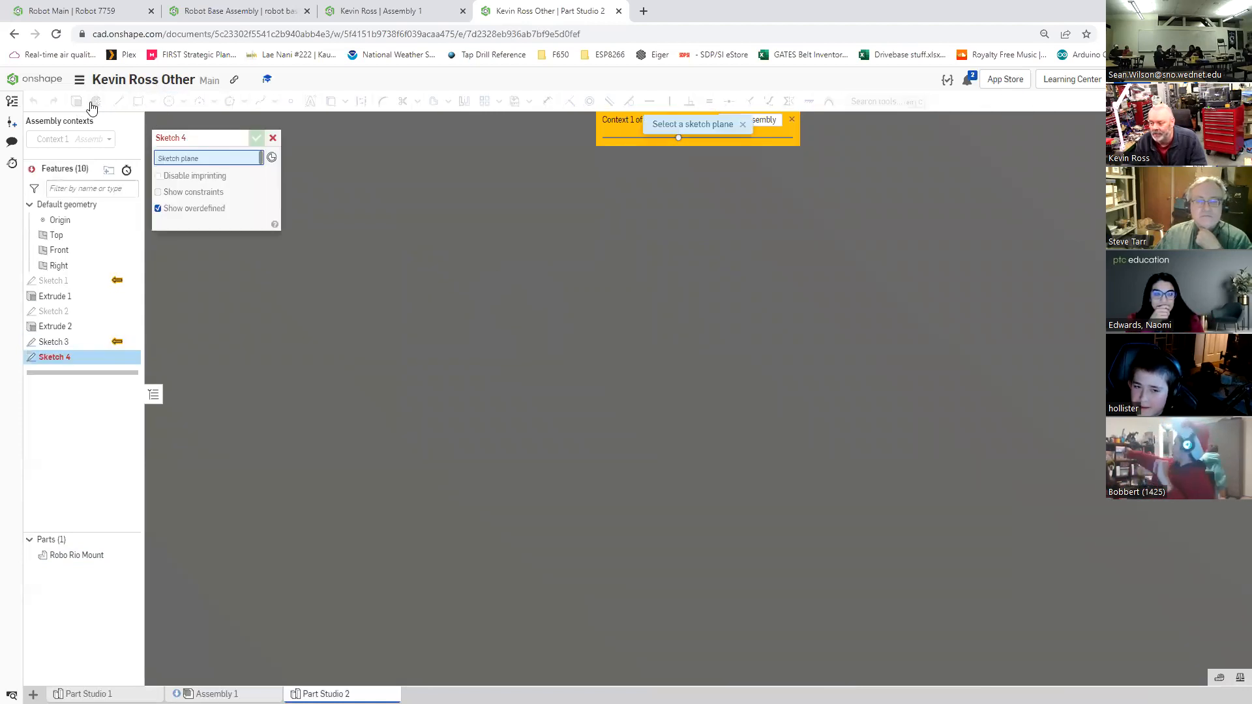
key("Escape")
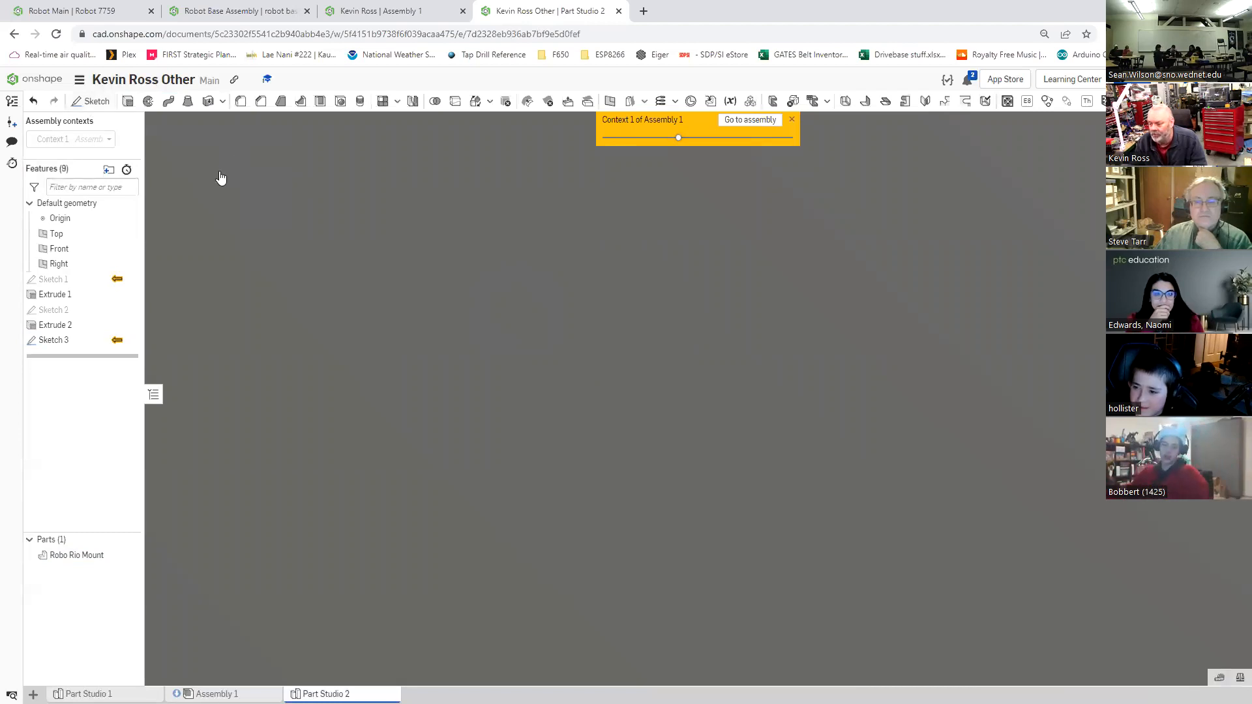
key("shift+e")
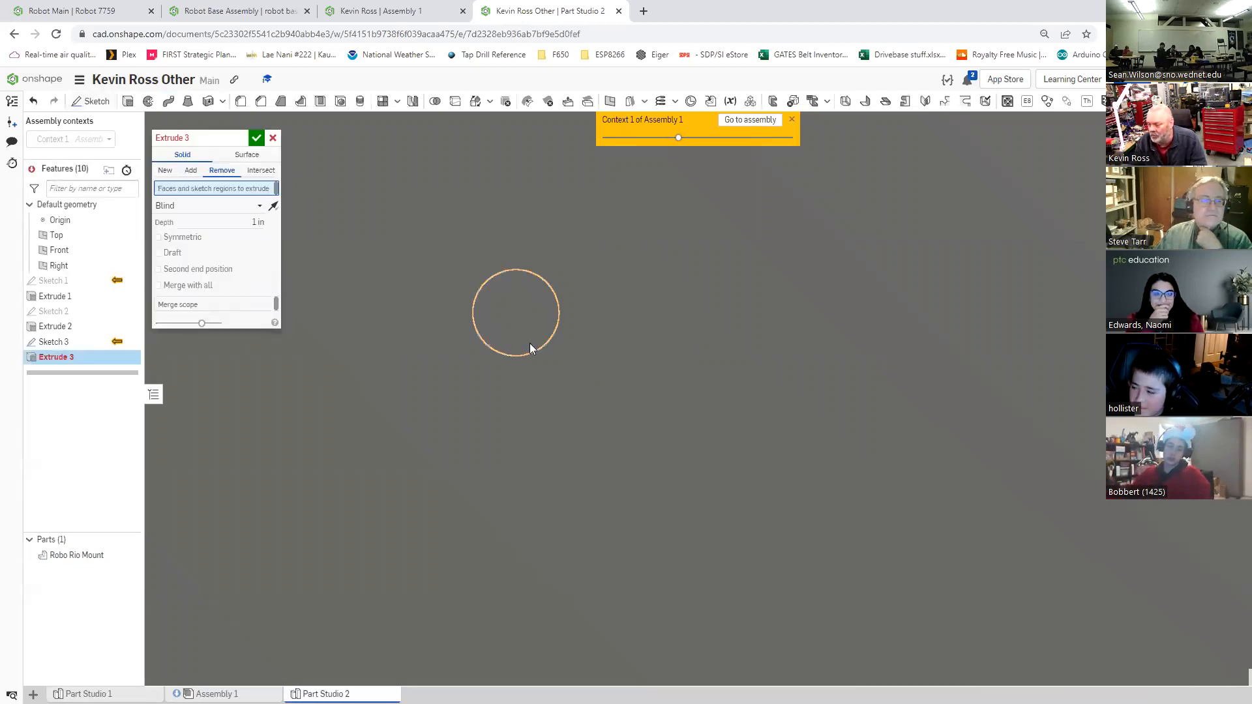
left_click(525, 335)
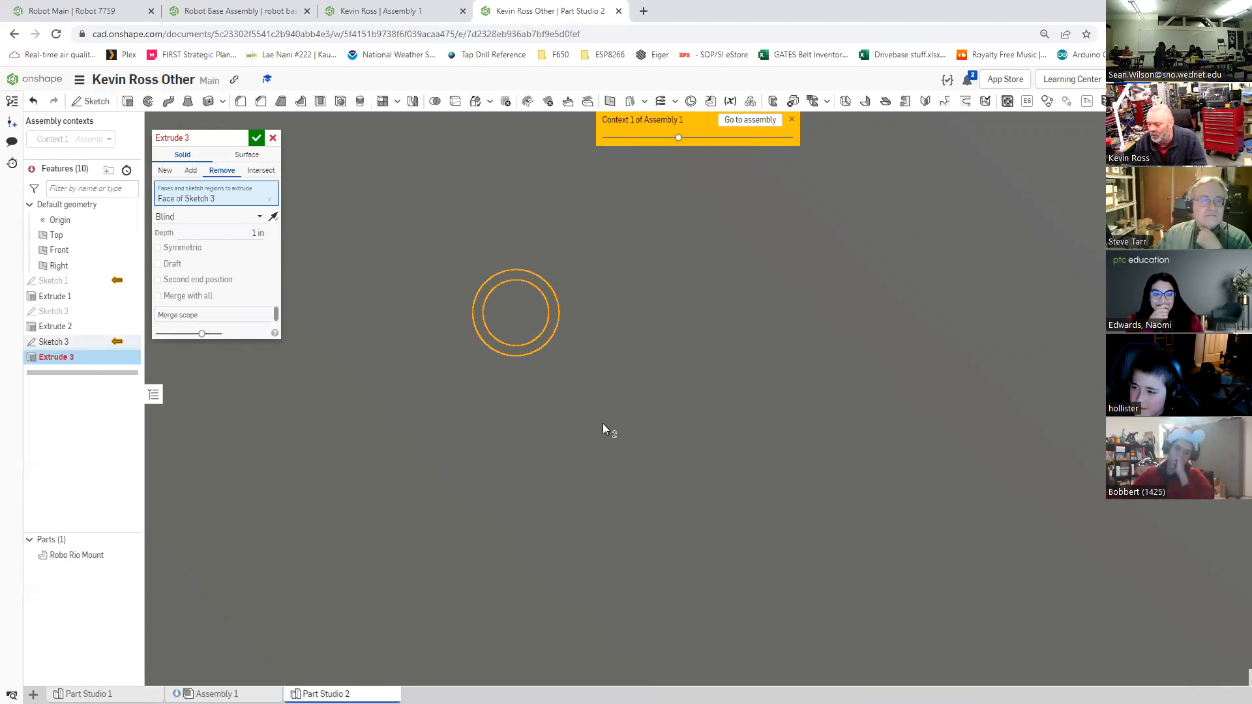
scroll(801, 449, "down", 3)
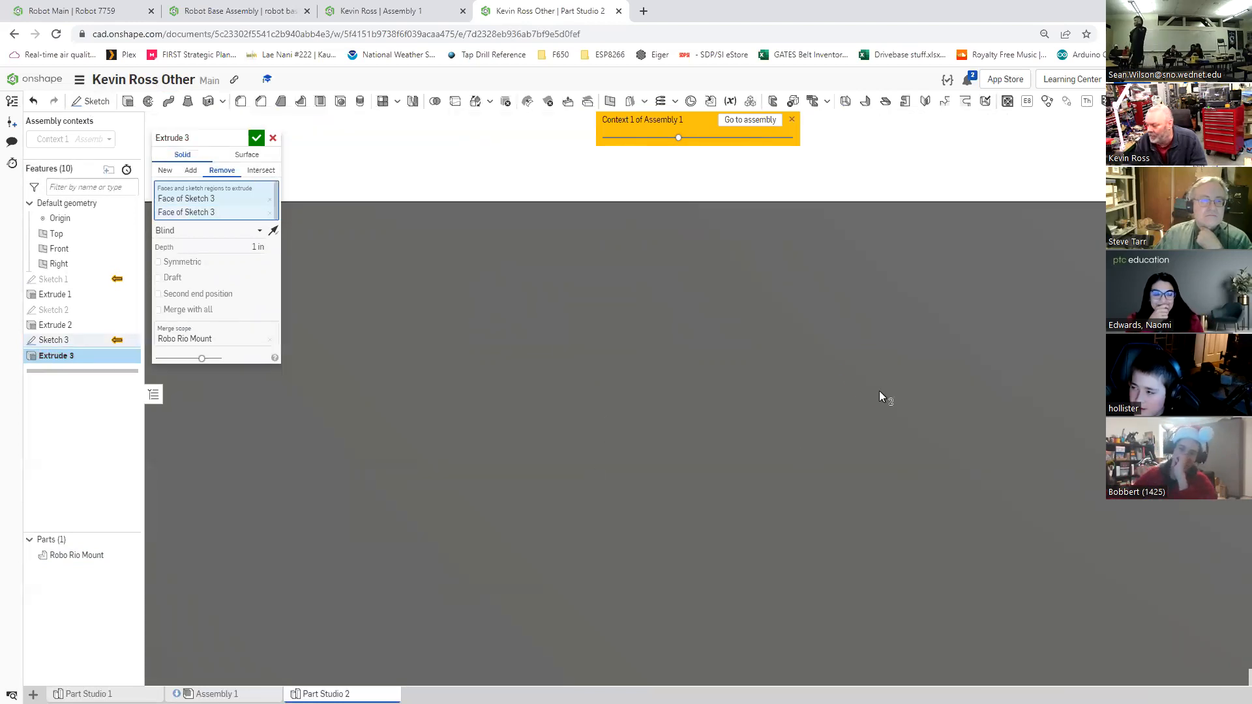
left_click(872, 373)
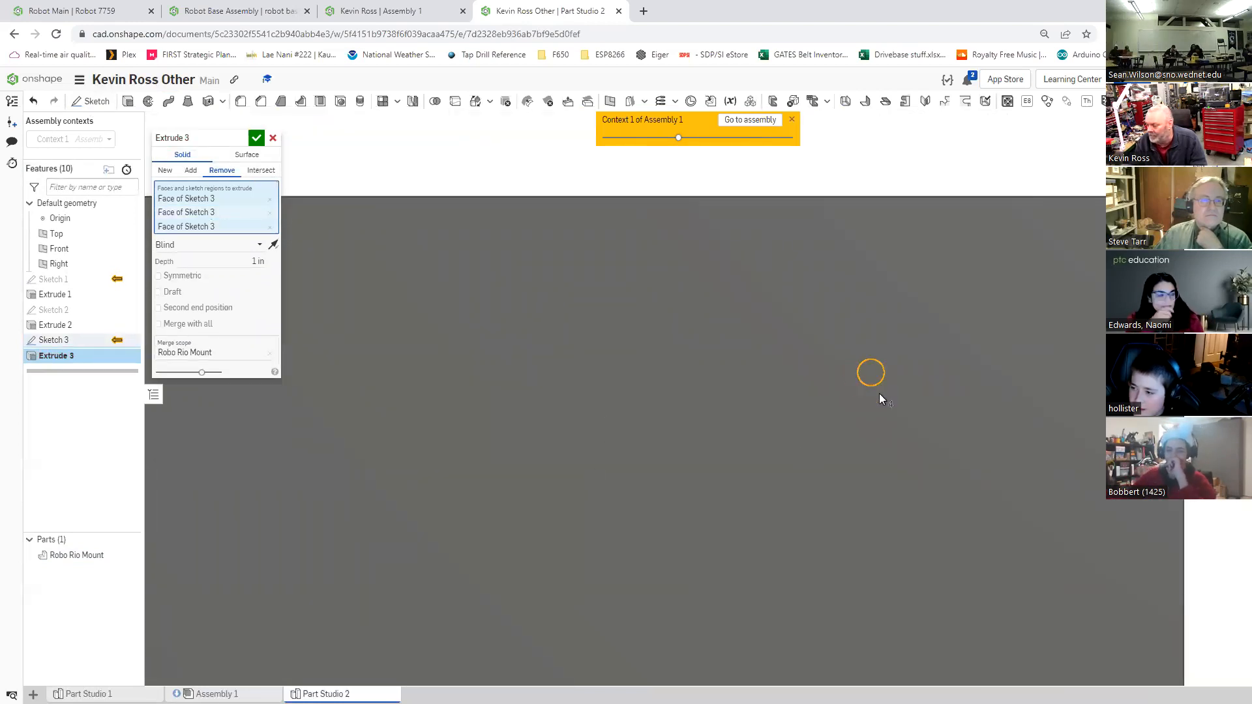
left_click(872, 373)
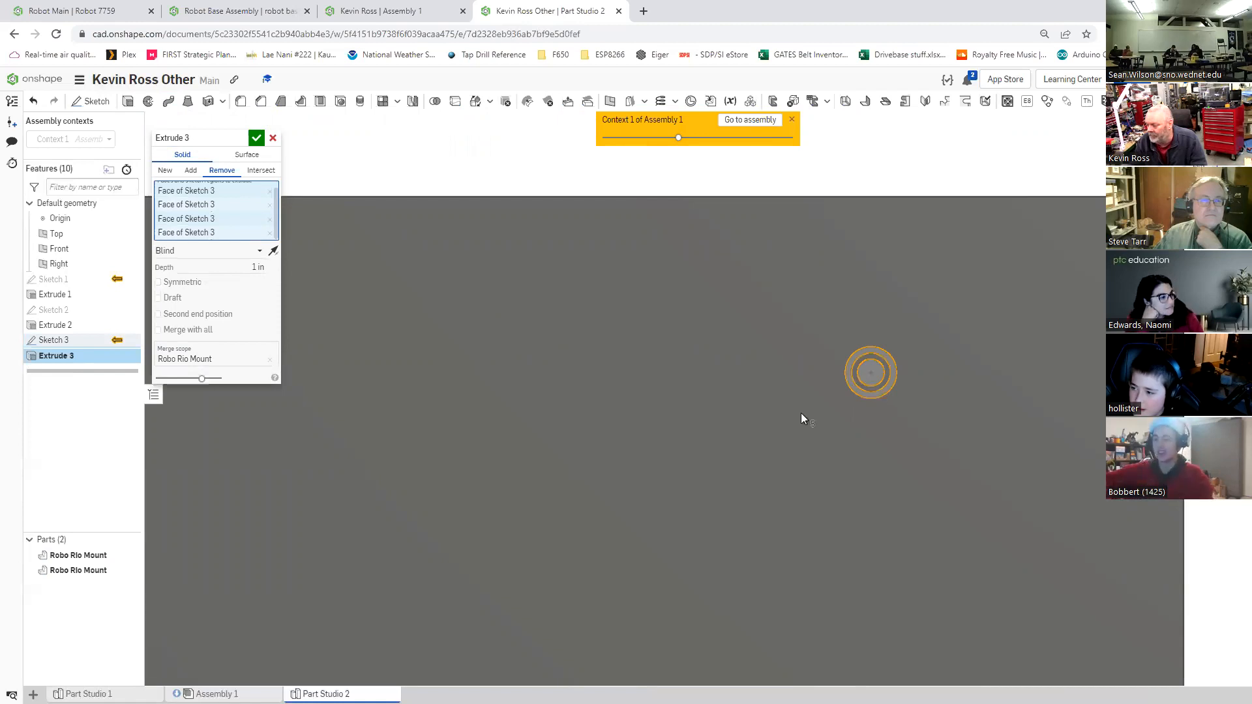
Step: Add the regions of the two lower mounting-hole circles and cut all four holes through the mount with a 1 in blind depth
scroll(863, 567, "down", 5)
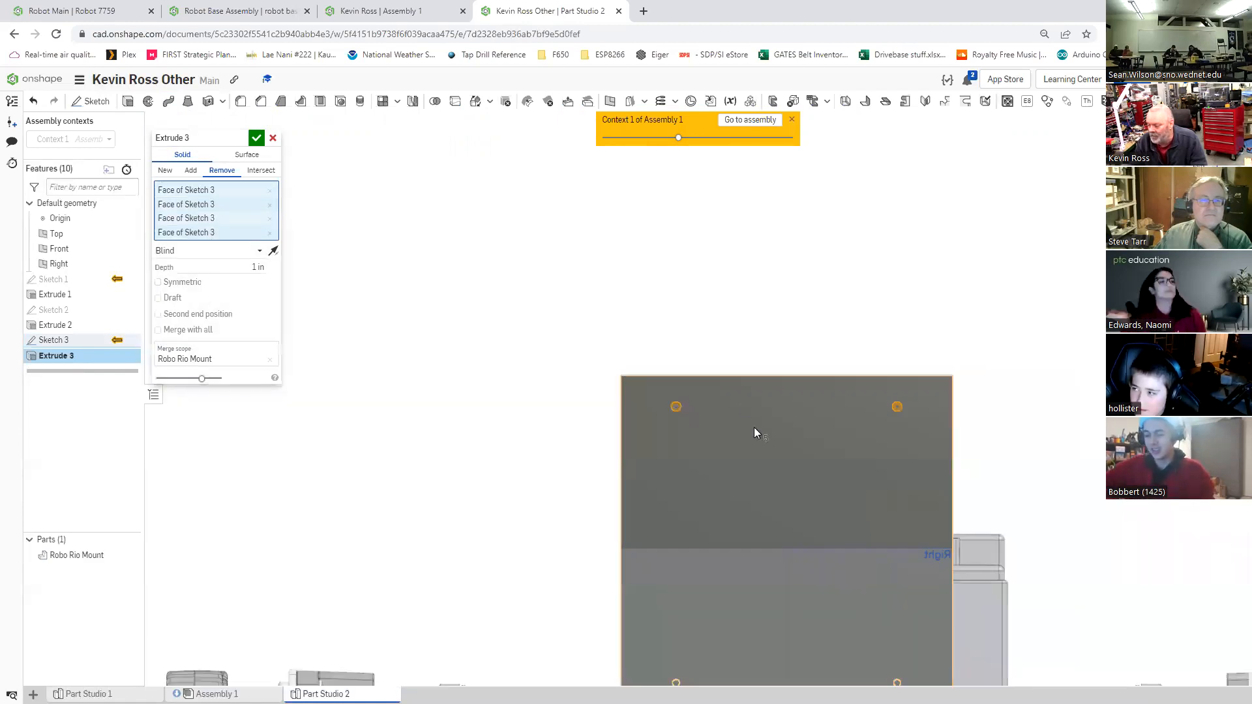
scroll(770, 470, "down", 2)
scroll(724, 520, "up", 5)
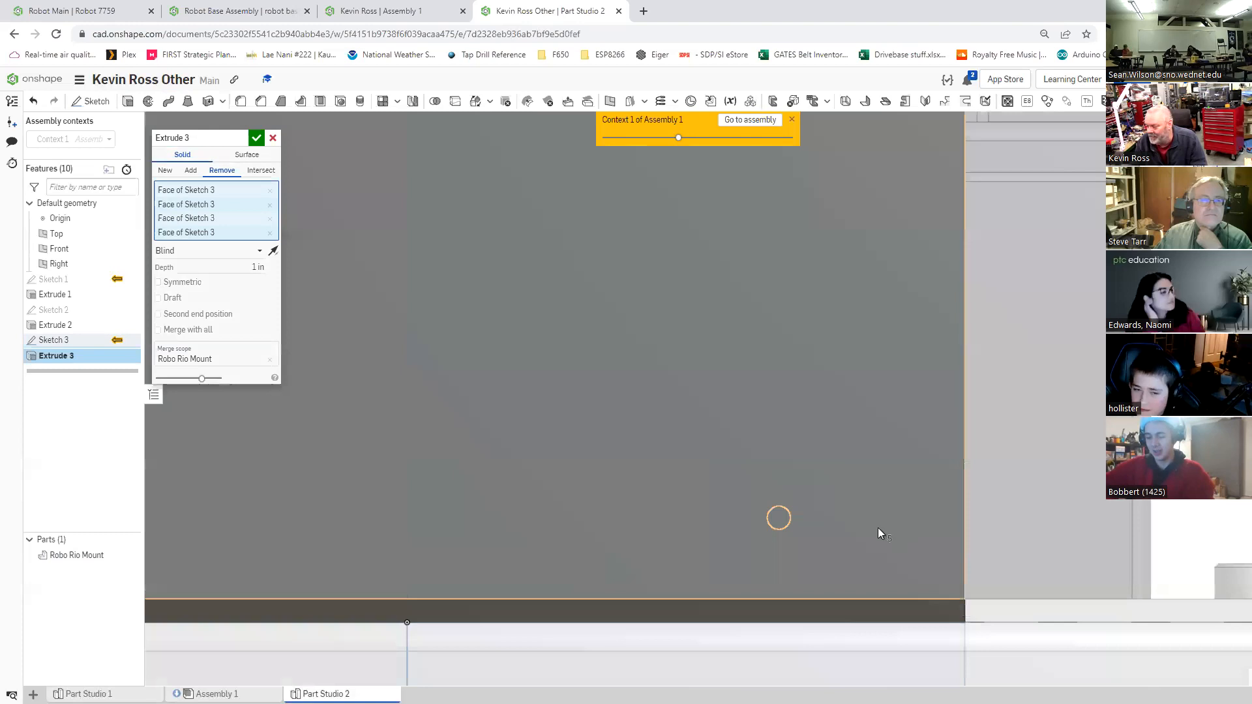
scroll(878, 528, "up", 2)
left_click(860, 524)
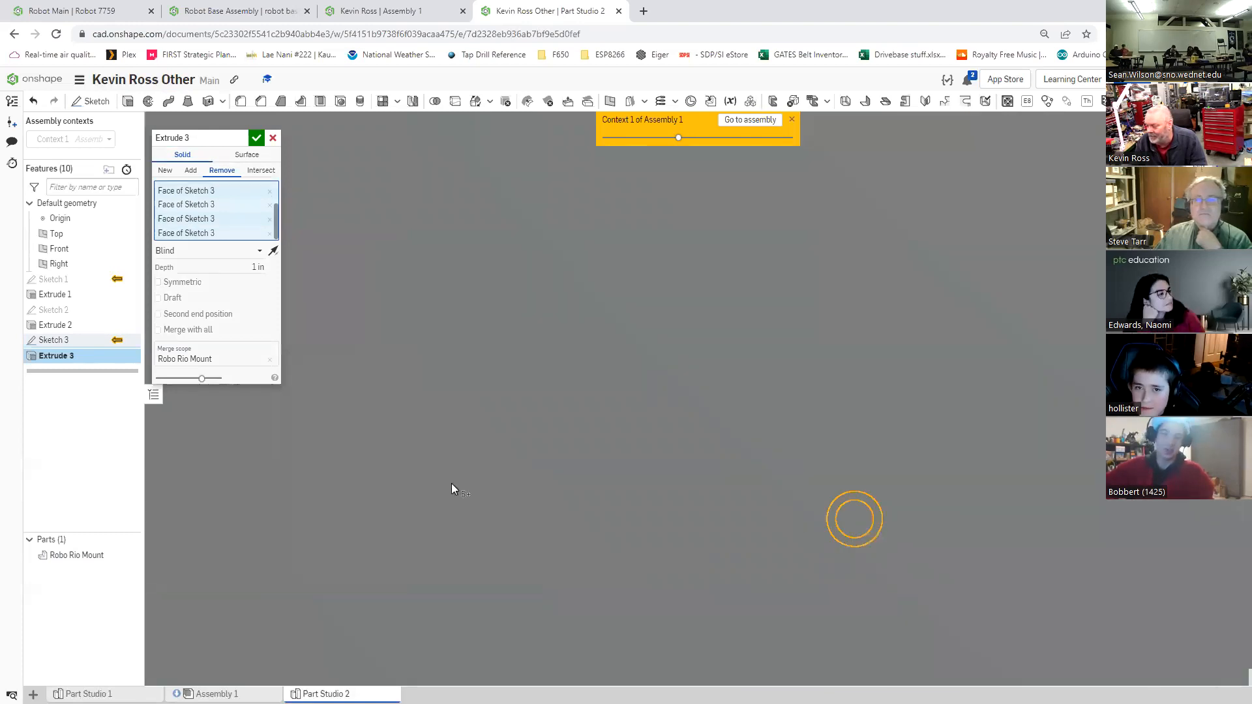
middle_click_drag(494, 485, 1057, 394)
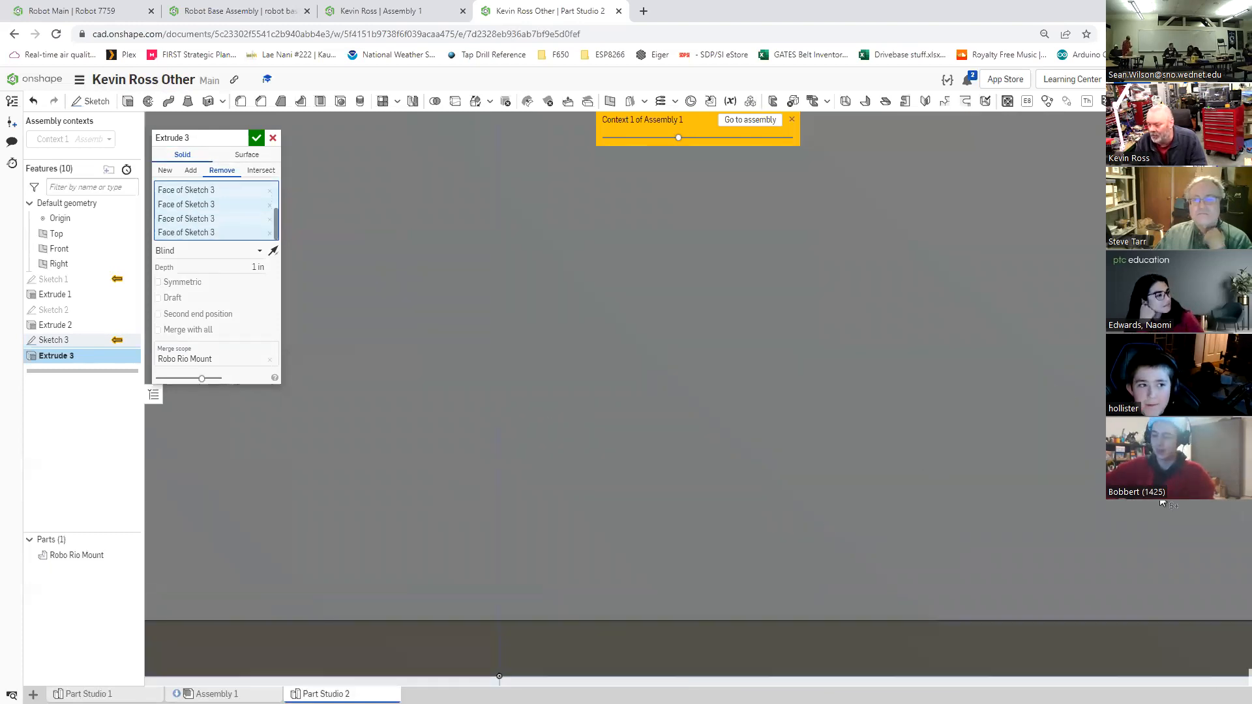
middle_click_drag(1162, 503, 1162, 574)
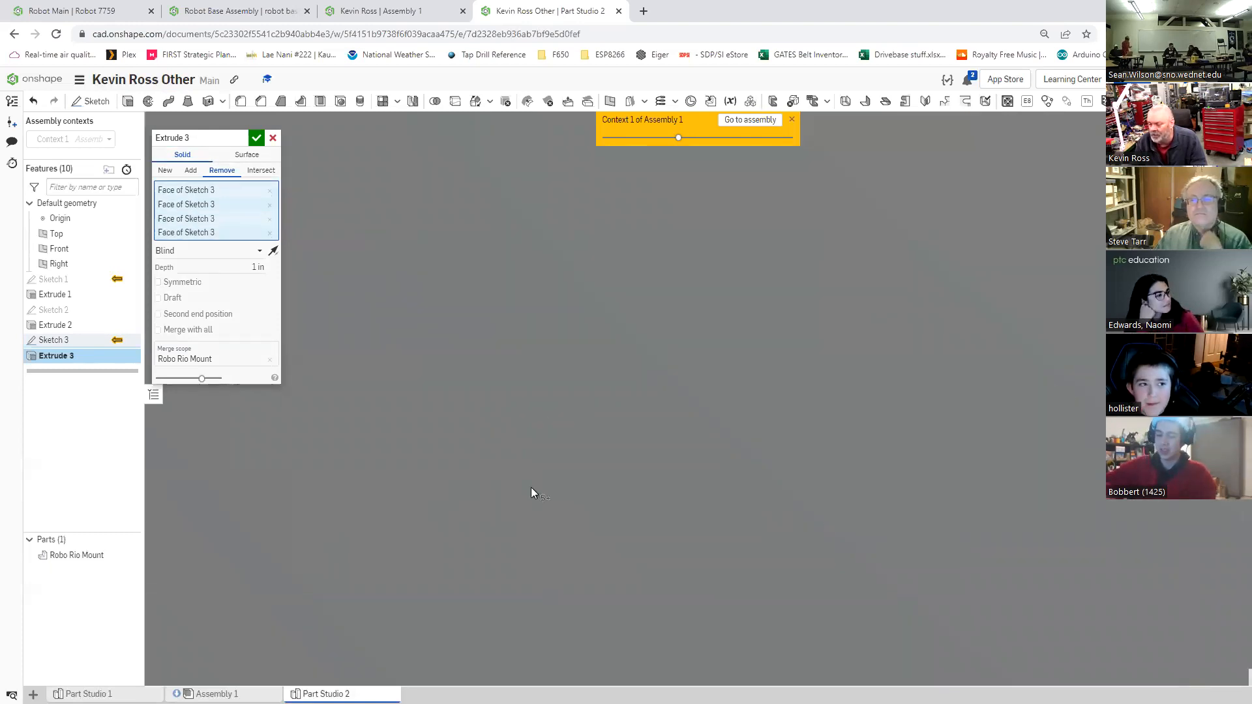
left_click(415, 509)
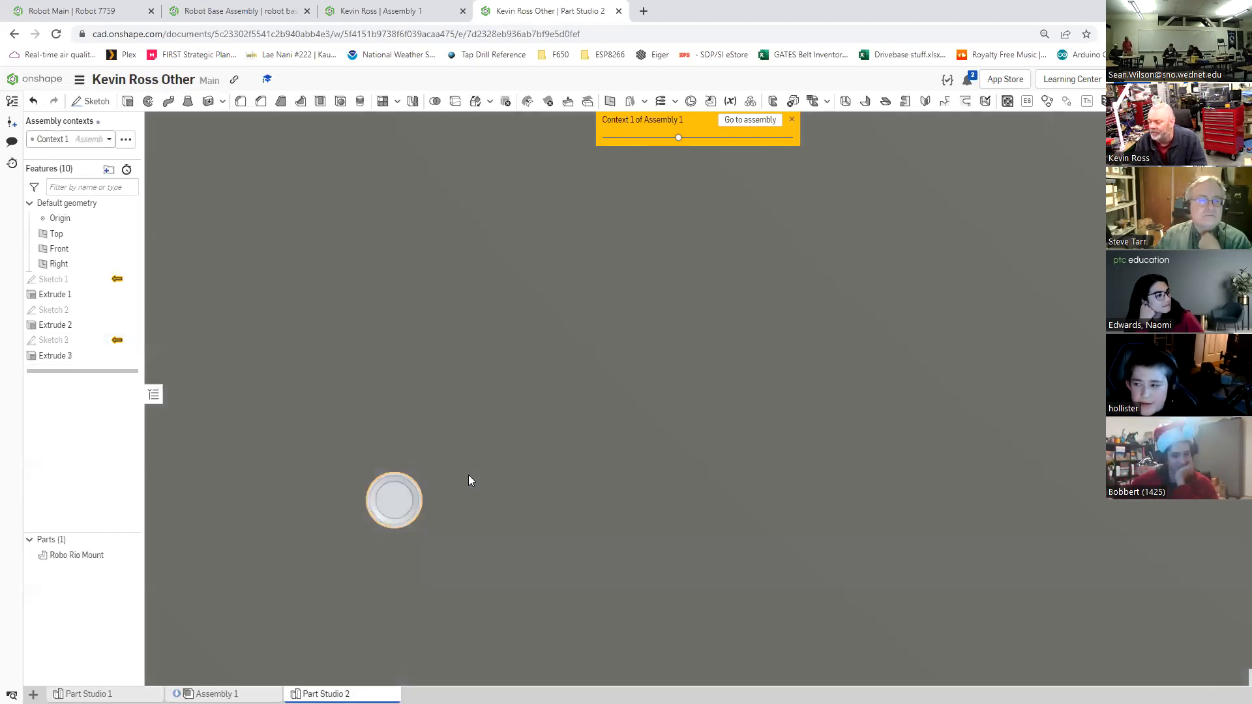
Step: Inspect the four cut holes from several angles and return to Assembly 1
scroll(469, 475, "down", 5)
middle_click_drag(627, 378, 539, 546)
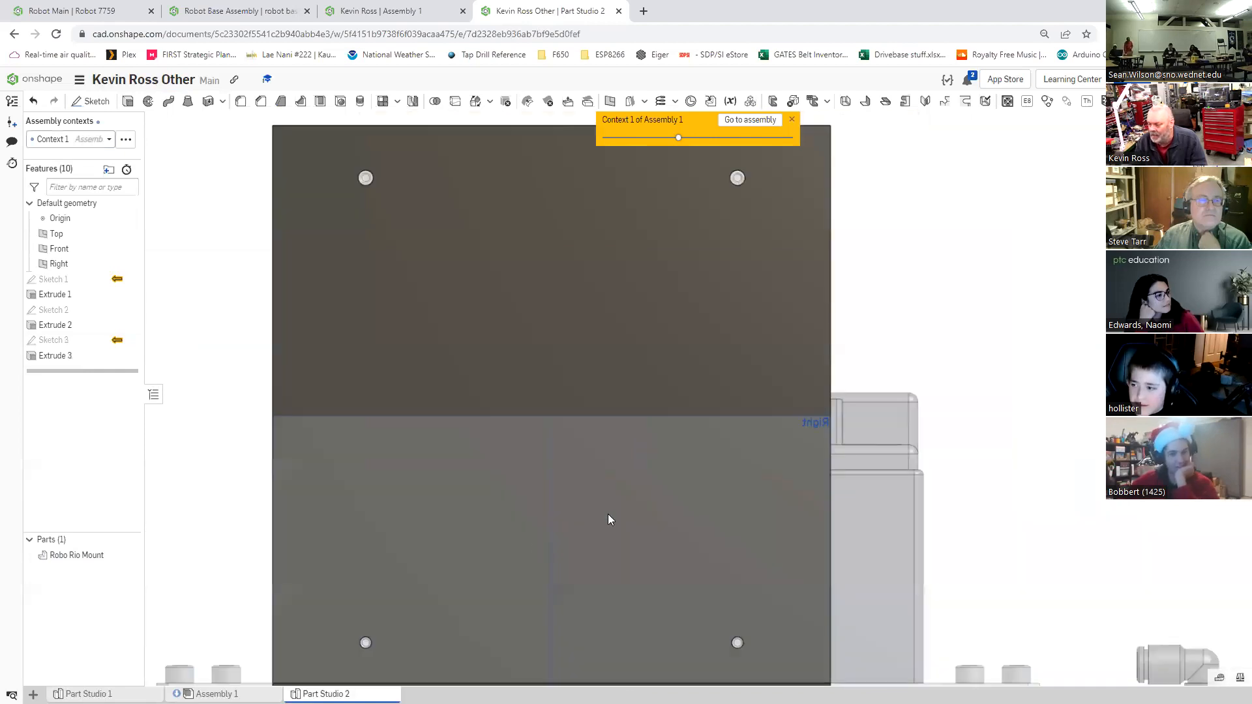
mouse_move(550, 531)
right_mouse_down()
mouse_move(635, 532)
mouse_move(399, 550)
mouse_move(415, 560)
mouse_move(542, 523)
right_mouse_up()
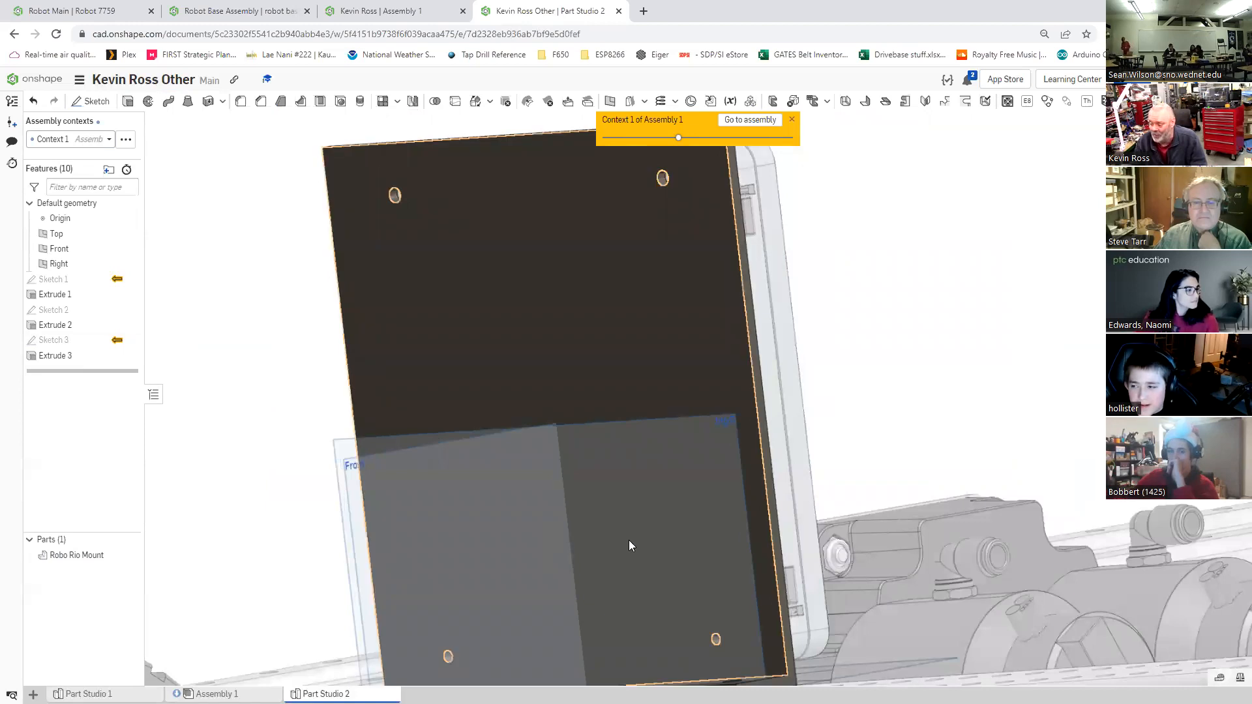
scroll(629, 541, "down", 3)
right_click_drag(607, 554, 715, 431)
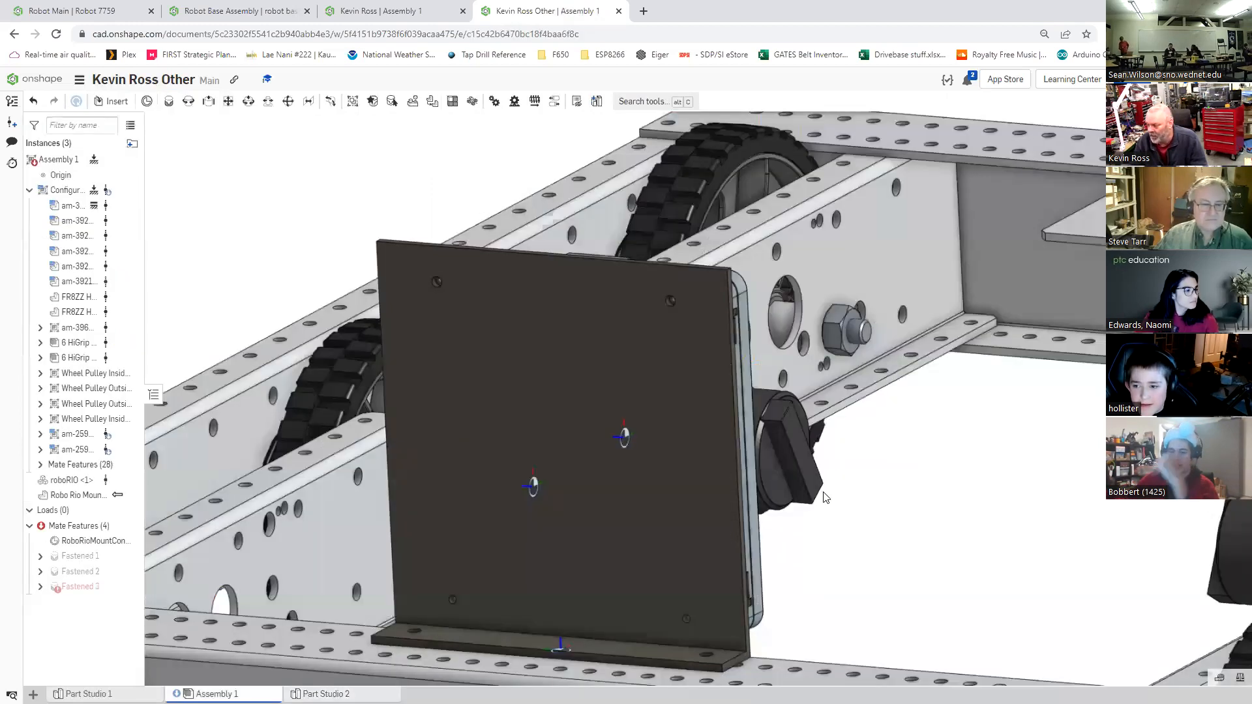
Step: Open the standard content insert and configure the black steel socket button head cap screw as #6-32 with length 0.25
right_click_drag(823, 492, 699, 435)
left_click(111, 102)
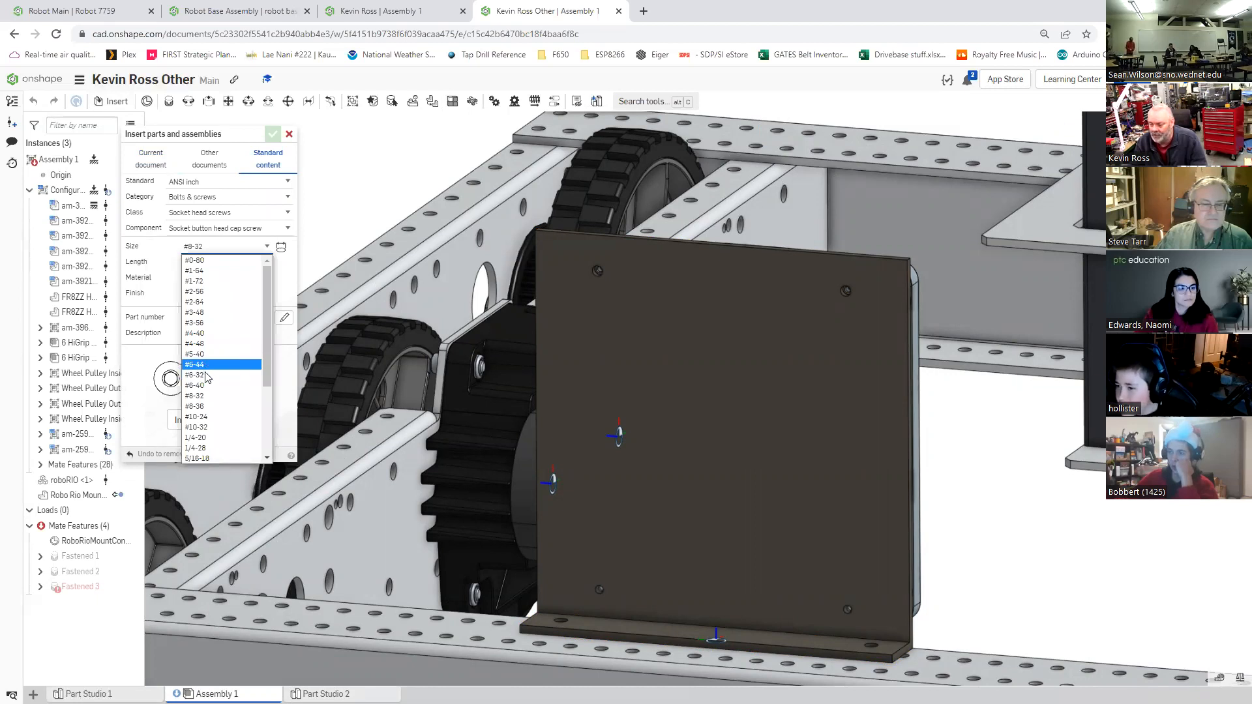
left_click(206, 375)
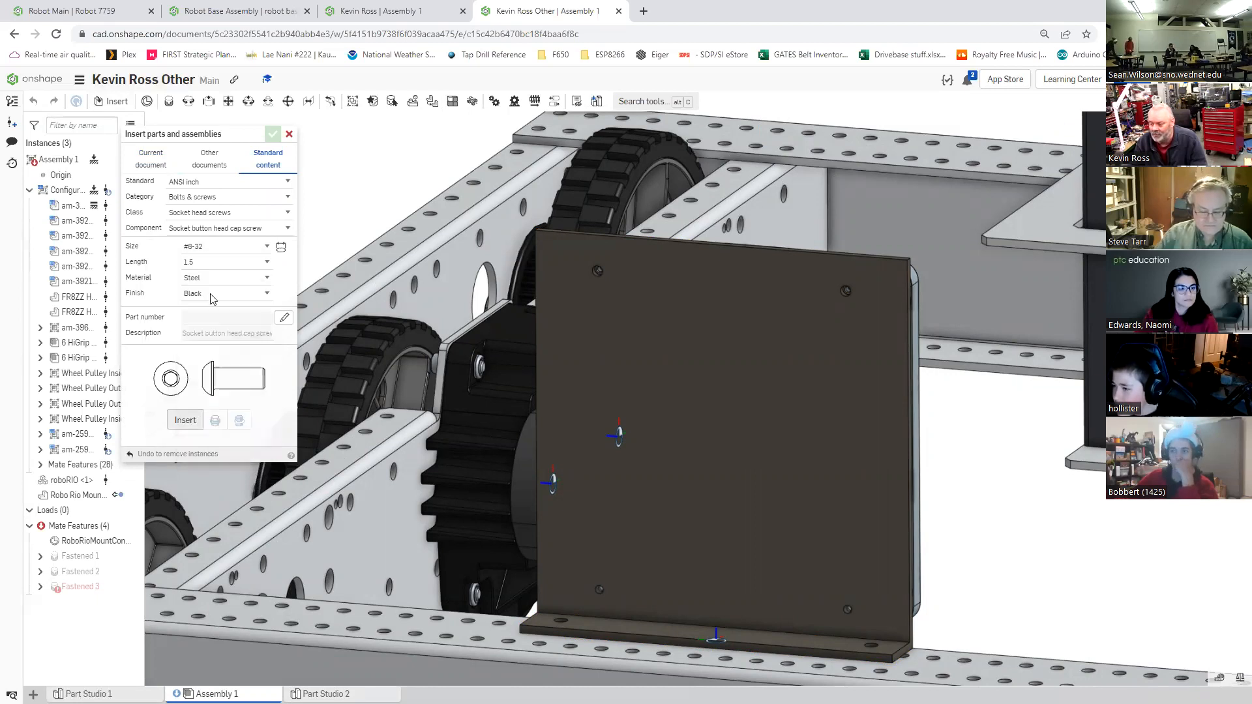
left_click(195, 262)
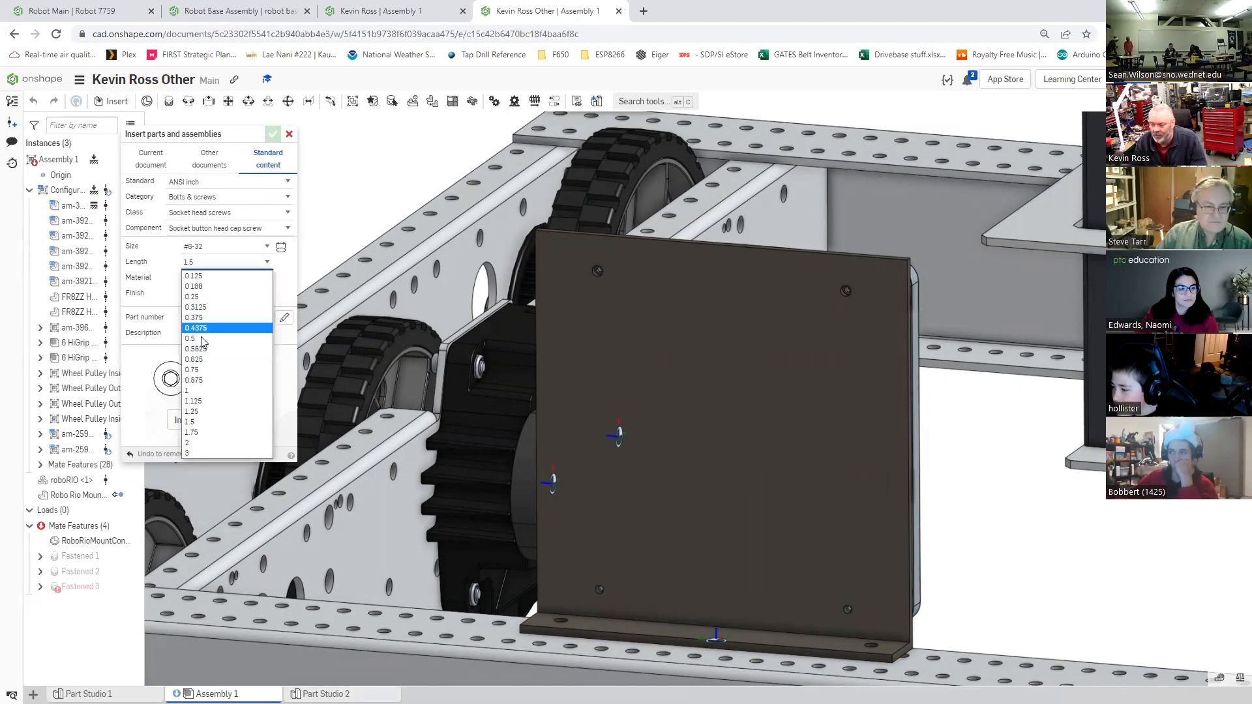
left_click(193, 297)
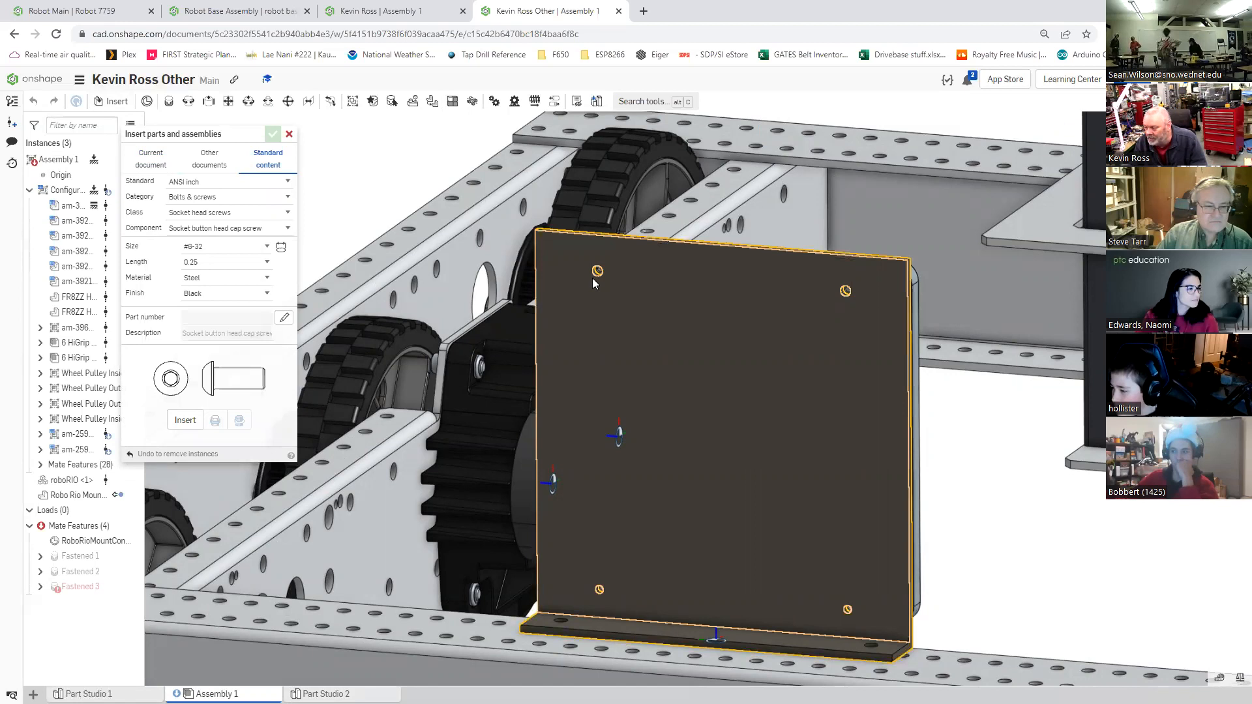
Step: Select the edges of the mount's four roboRIO holes and insert the #6-32 screws into them
scroll(592, 278, "up", 5)
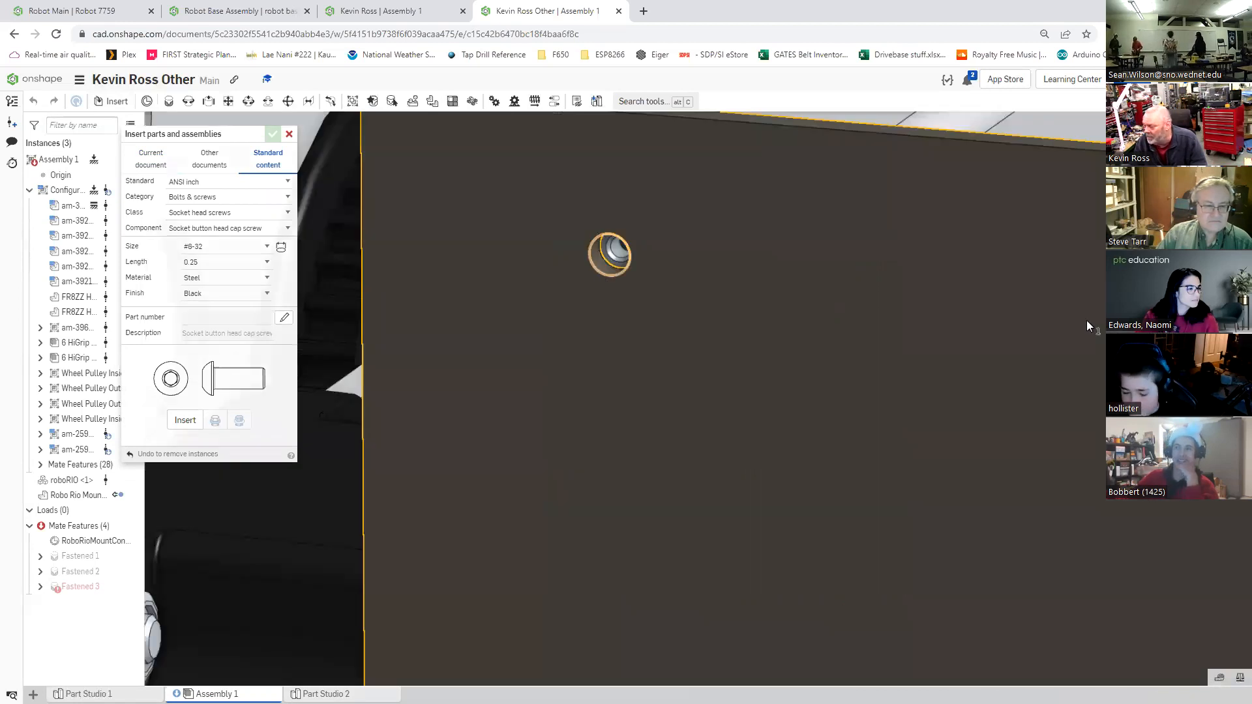
scroll(1088, 324, "down", 5)
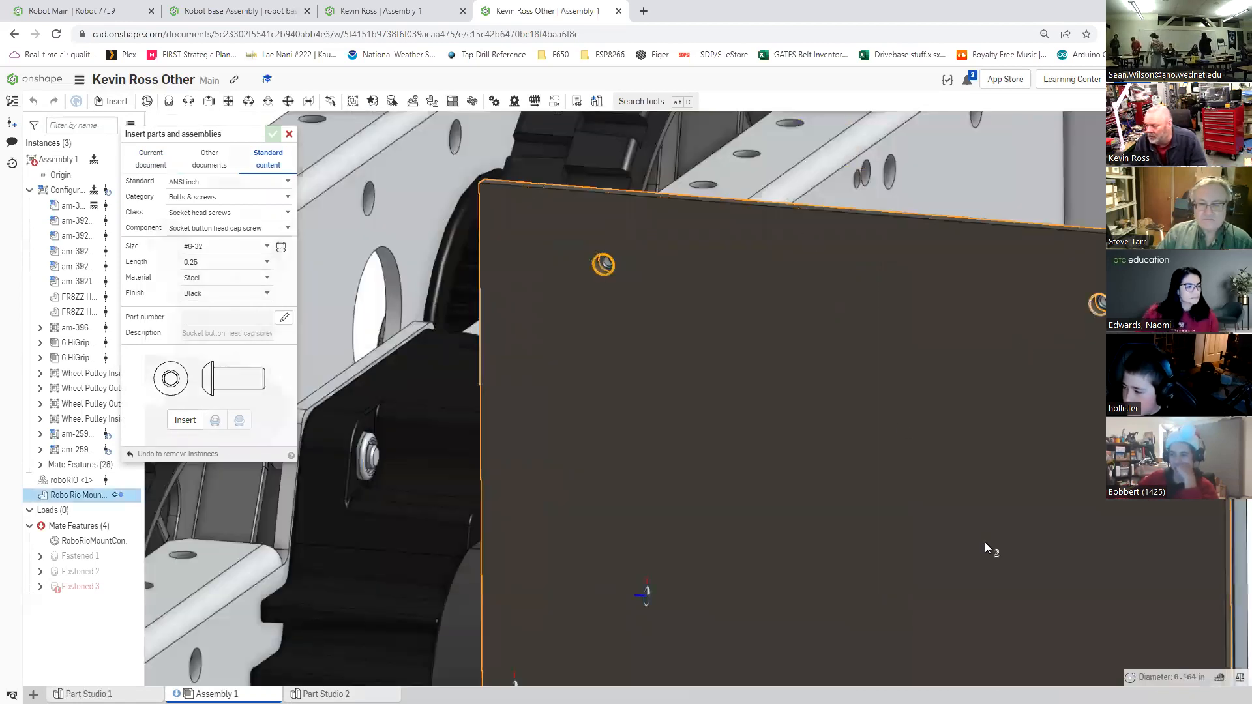
scroll(985, 547, "down", 3)
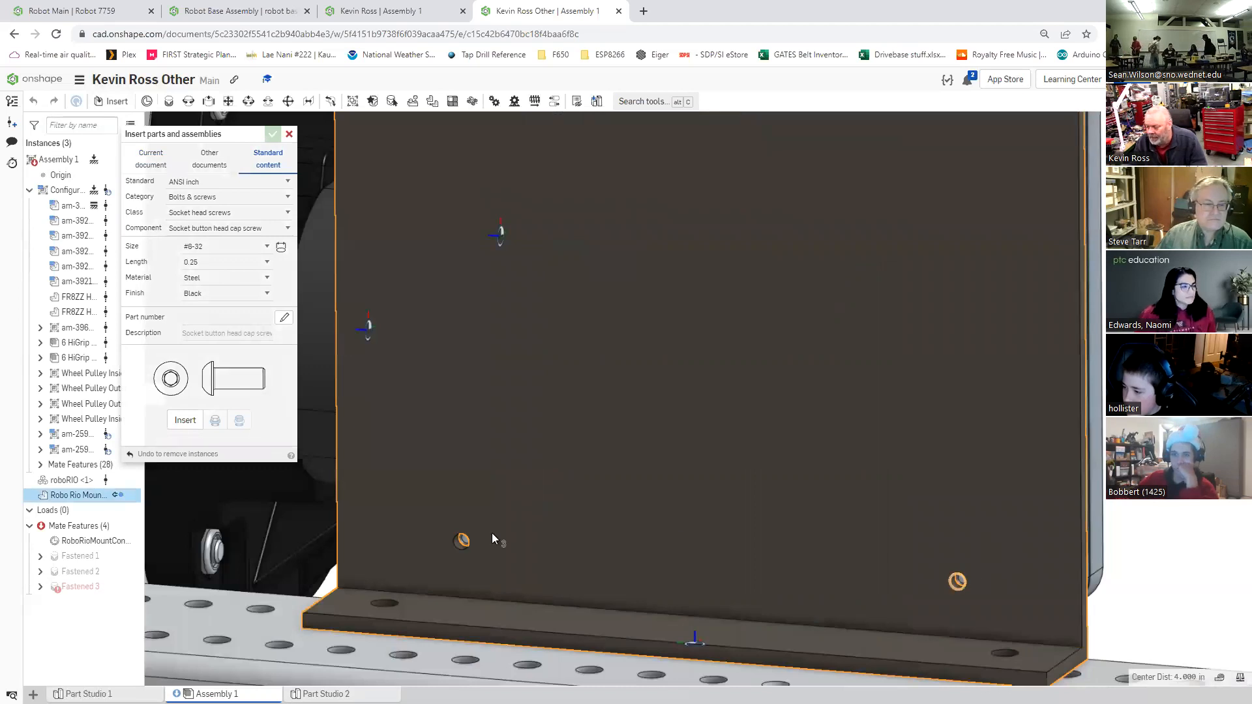
left_click(468, 534)
left_click(183, 422)
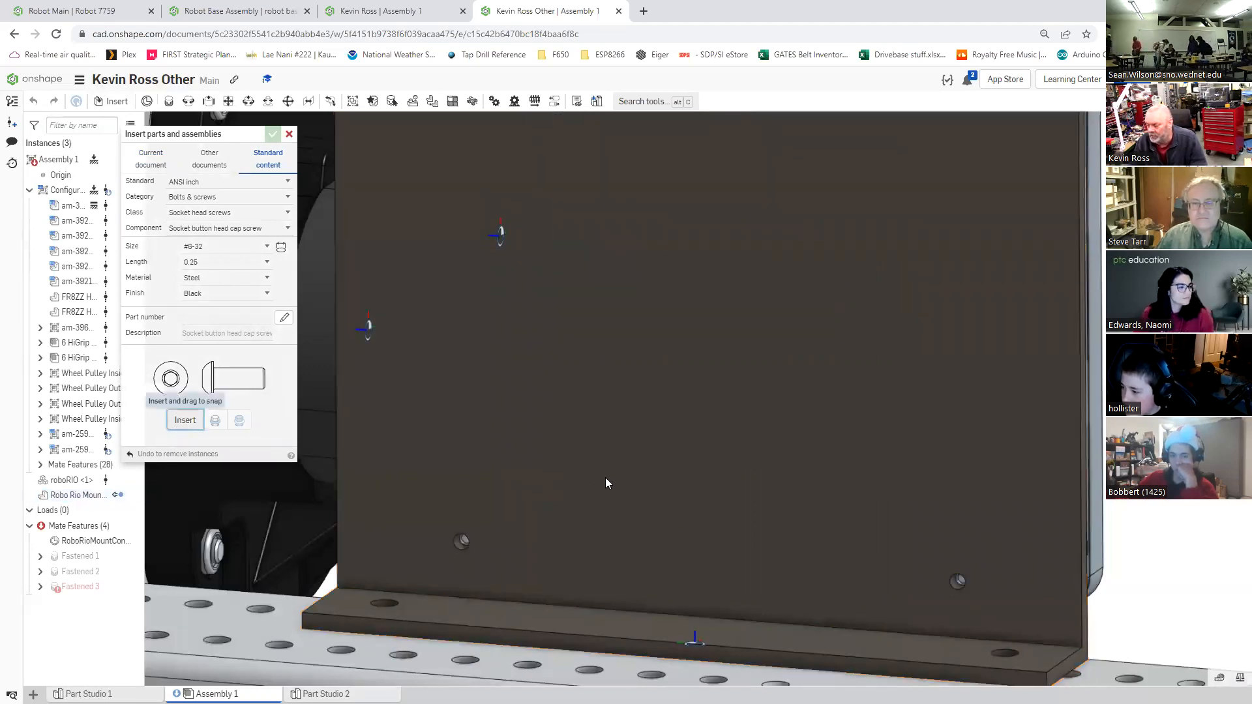
Step: Configure the button head cap screw as #10-32 with length 0.5 and insert it into the two holes in the mount's base flange
scroll(616, 450, "down", 5)
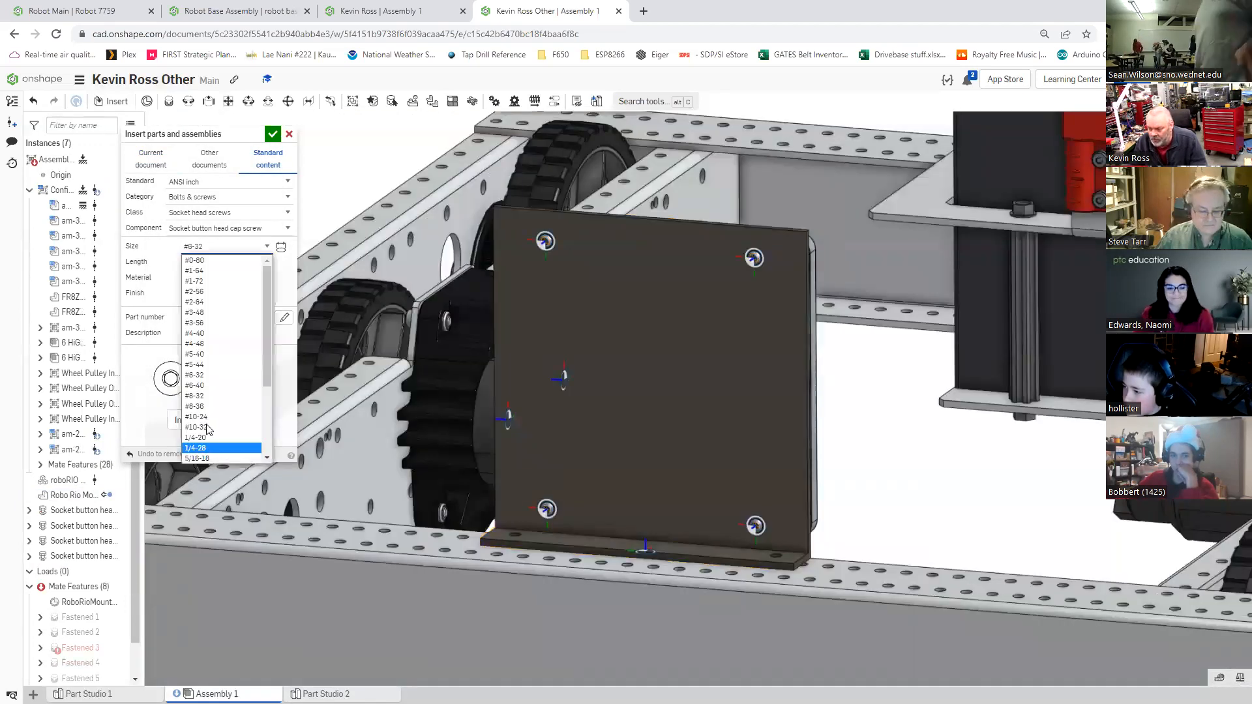
key("Return")
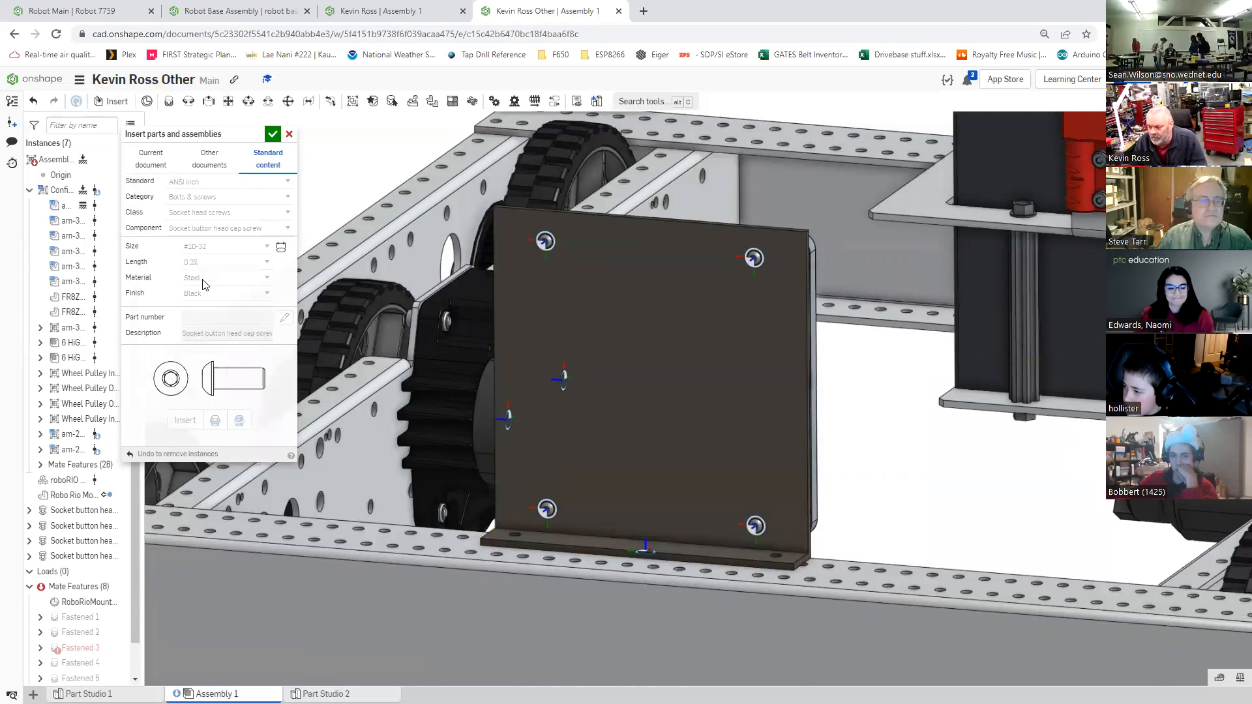
left_click(208, 263)
key("Escape")
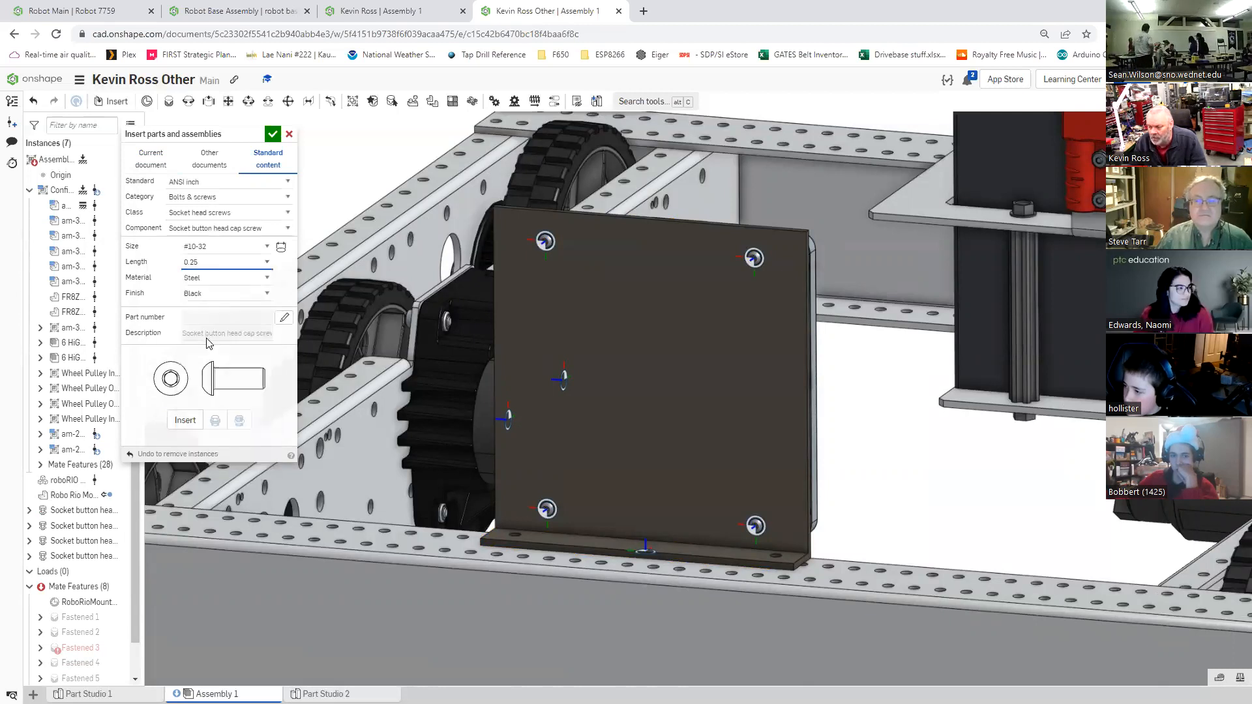
left_click(514, 535)
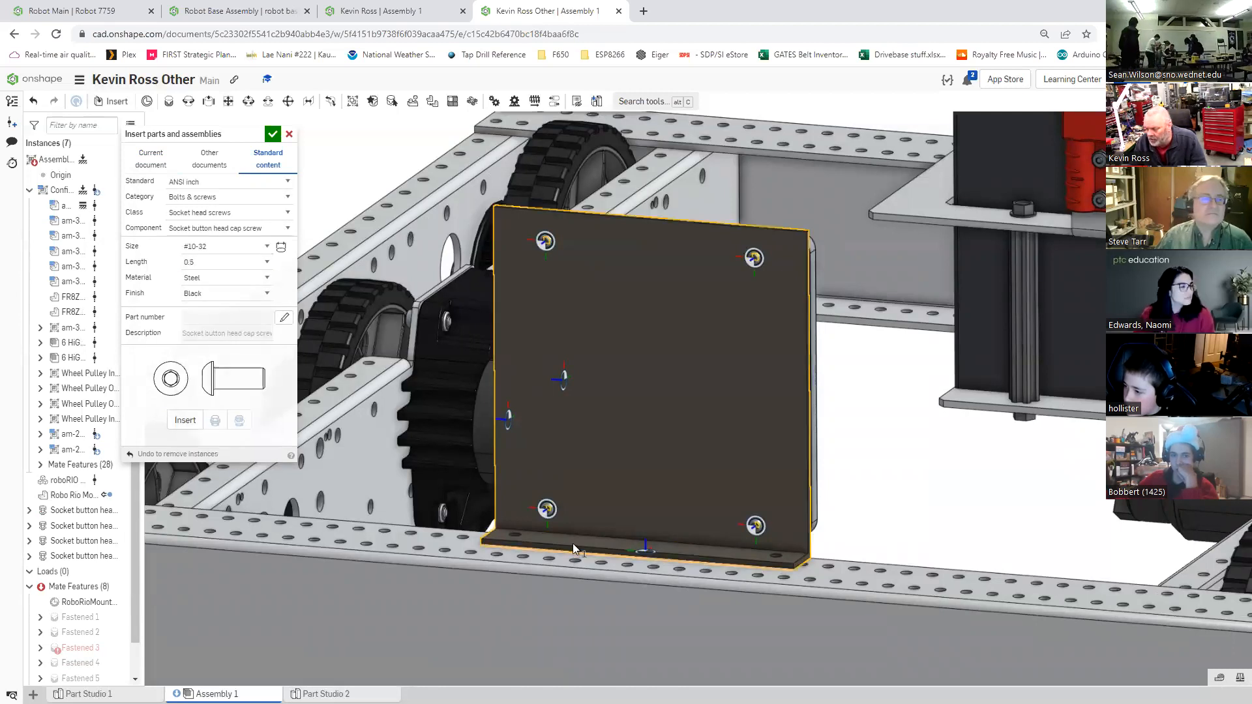
left_click(775, 558)
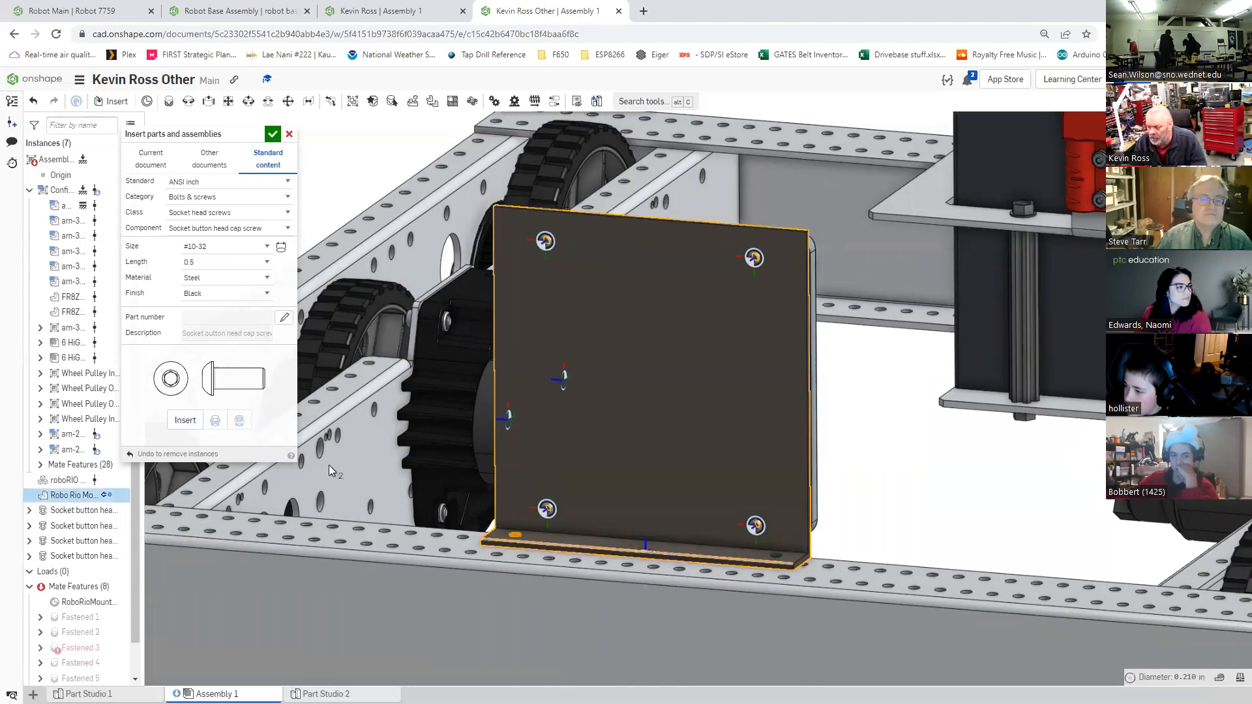
left_click(185, 420)
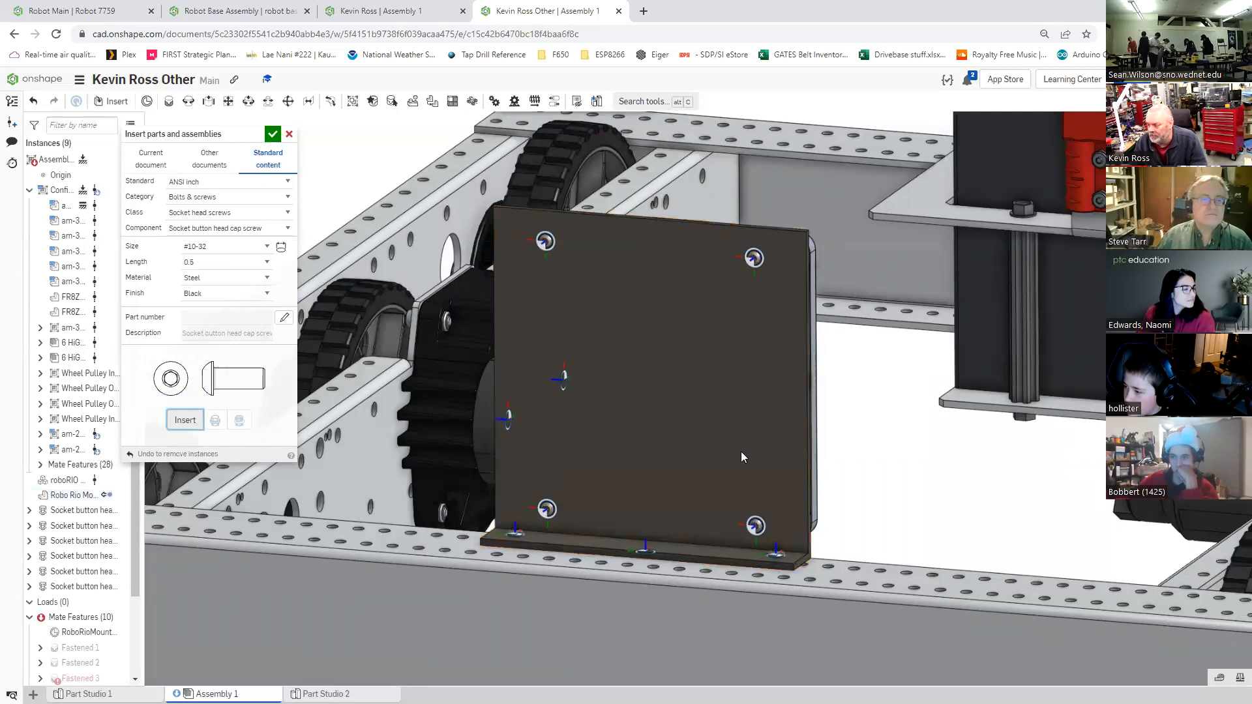
Step: Close the insert dialog and hide all mate connectors in the assembly
right_click_drag(720, 450, 749, 536)
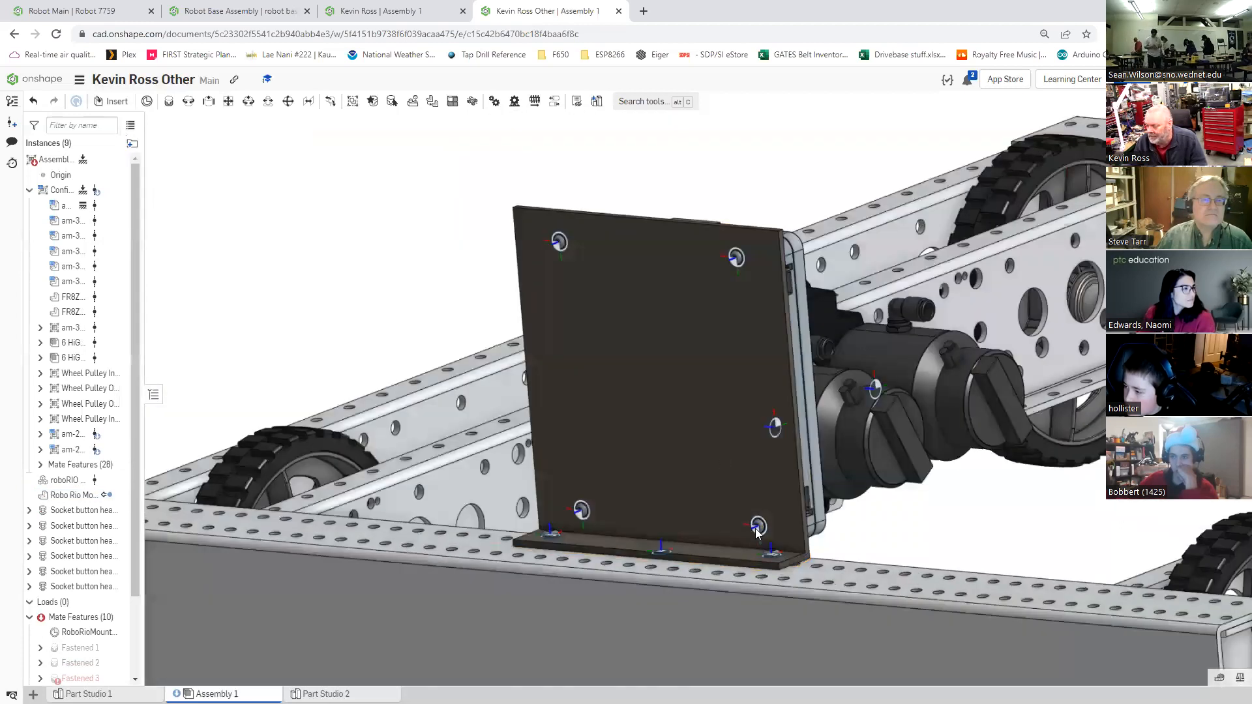
right_click(758, 531)
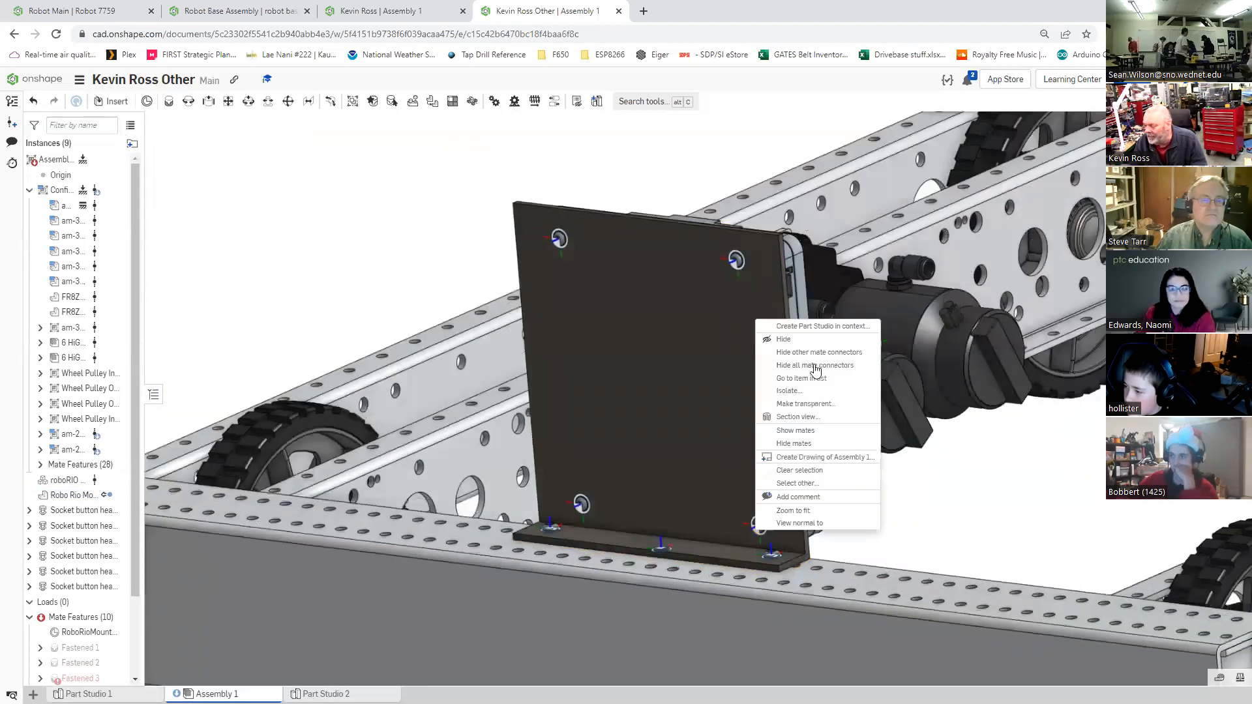
left_click(992, 539)
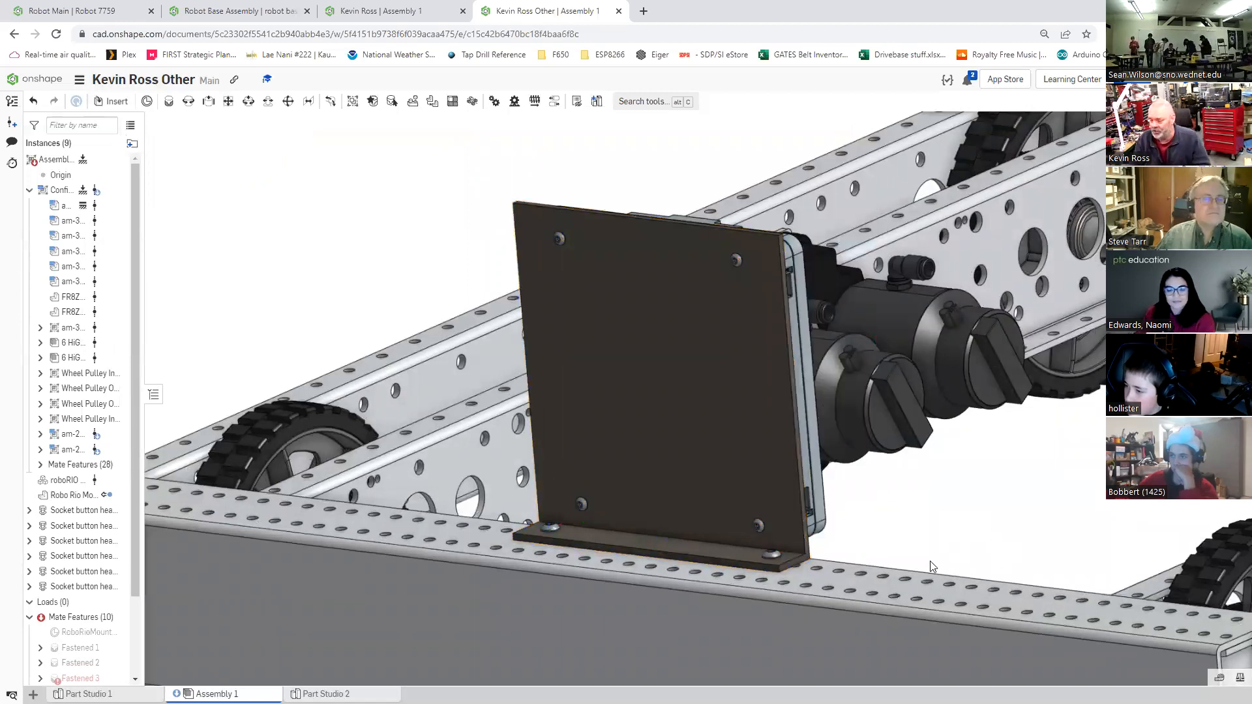
Step: Inspect the inserted screws and the roboRIO mount on the chassis from several angles and distances
scroll(924, 531, "up", 3)
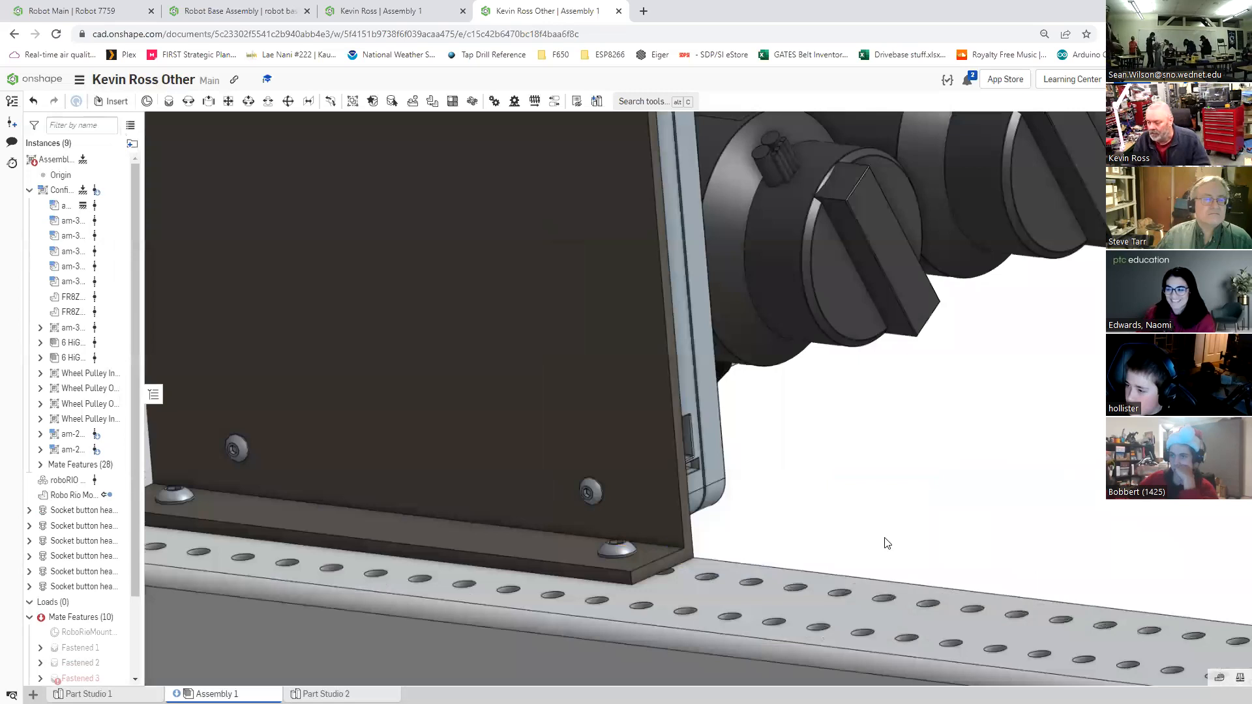
scroll(887, 543, "down", 3)
scroll(898, 579, "down", 3)
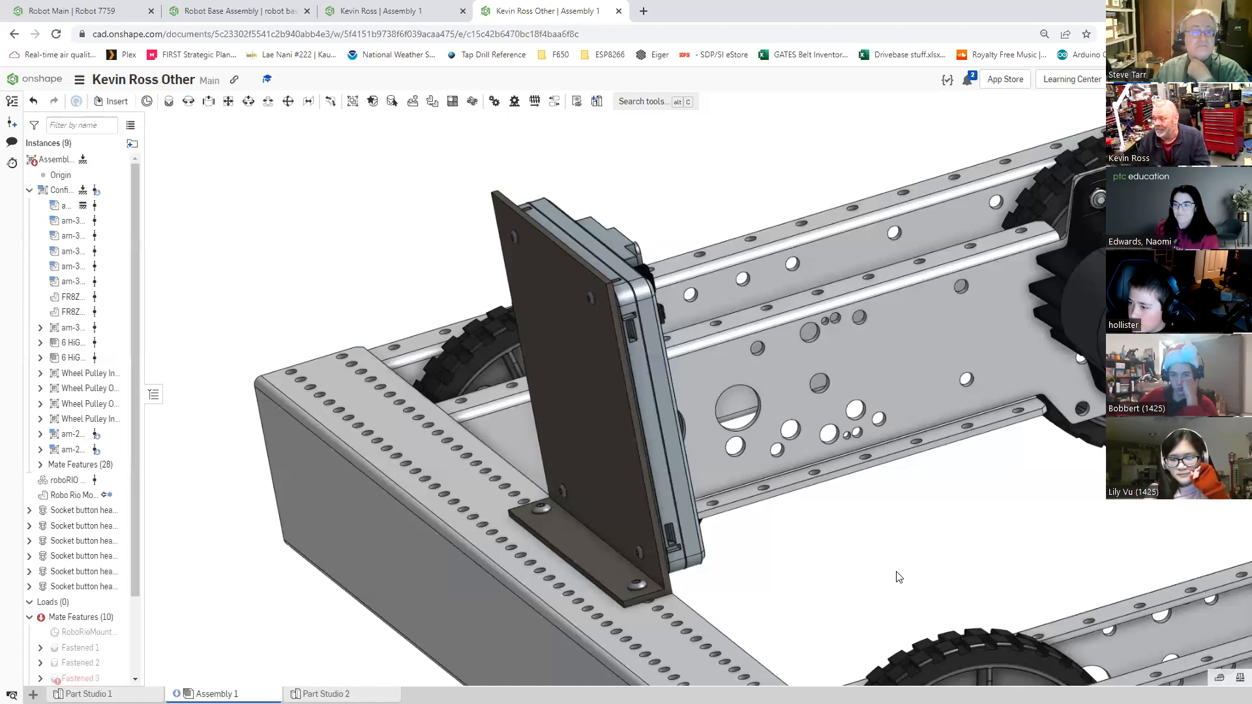
middle_click_drag(398, 617, 319, 555)
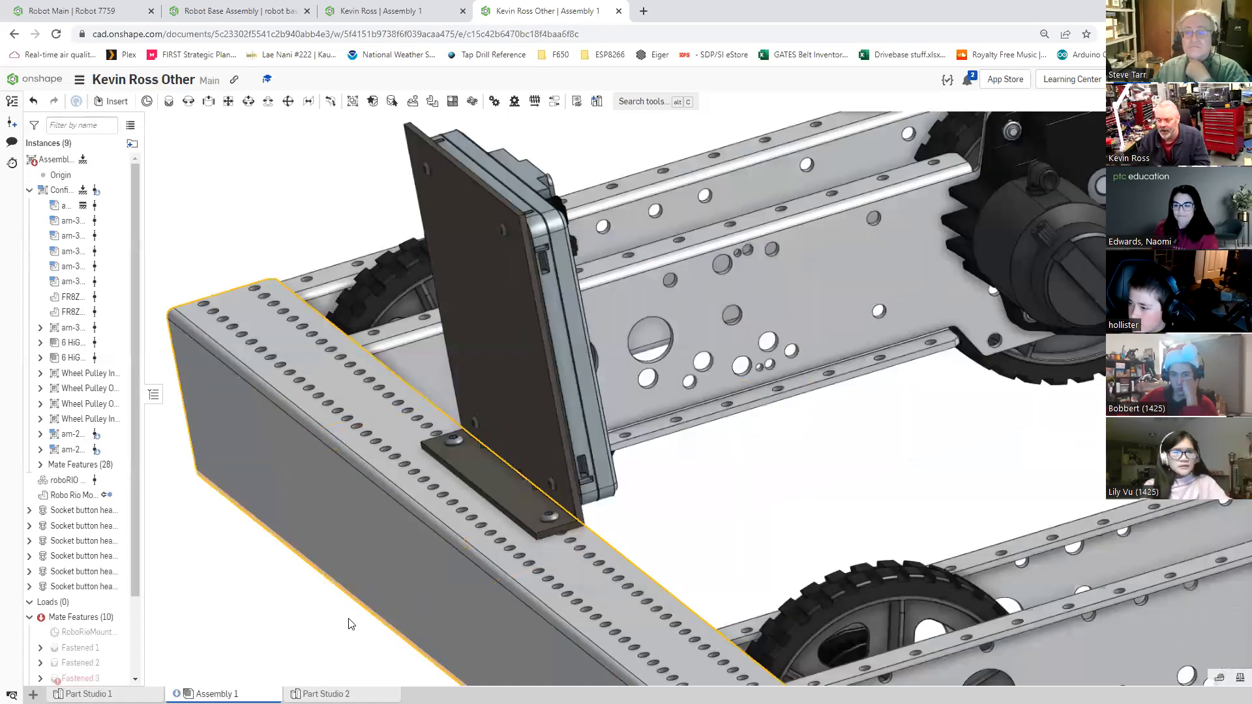
scroll(358, 625, "up", 2)
scroll(365, 626, "up", 2)
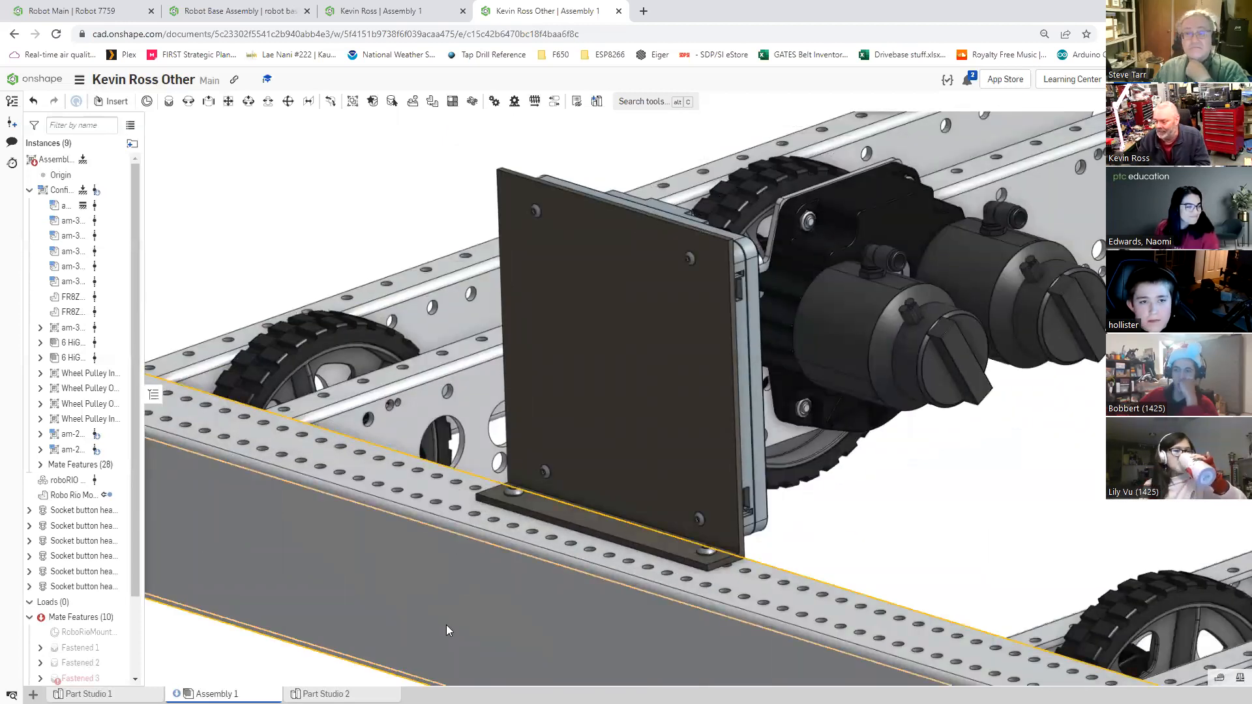
scroll(447, 624, "down", 2)
right_click_drag(478, 642, 467, 649)
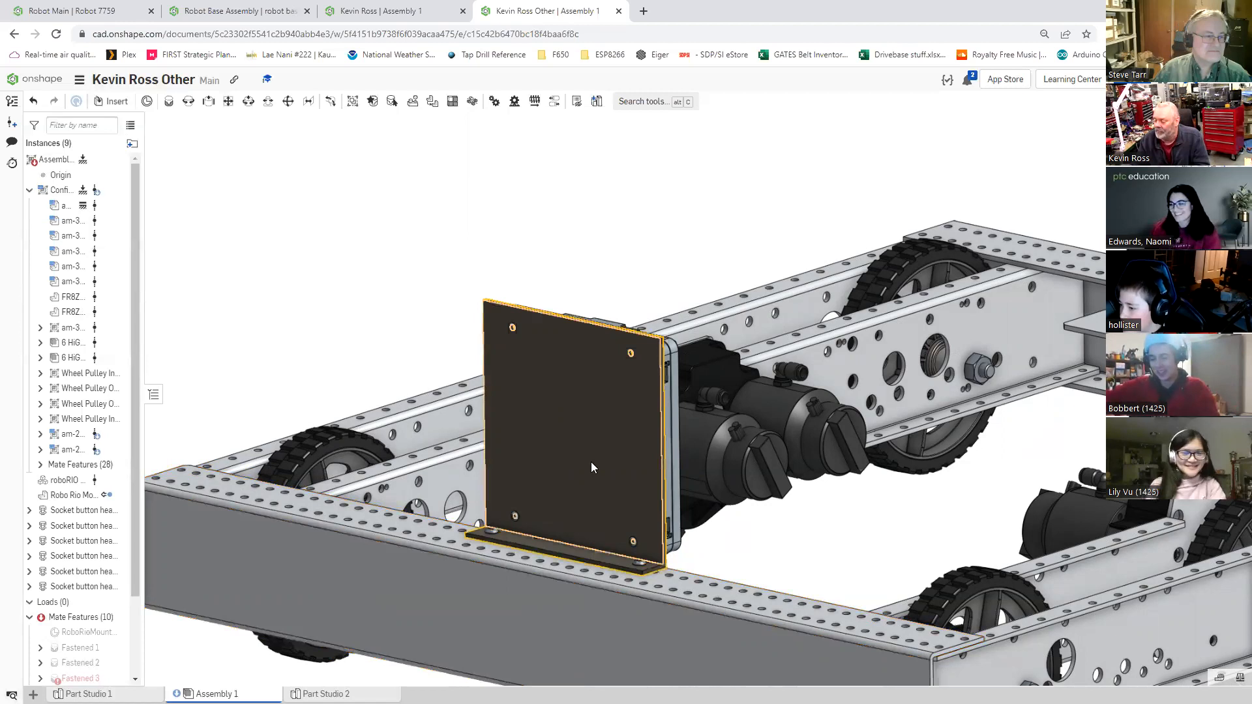
key("Left")
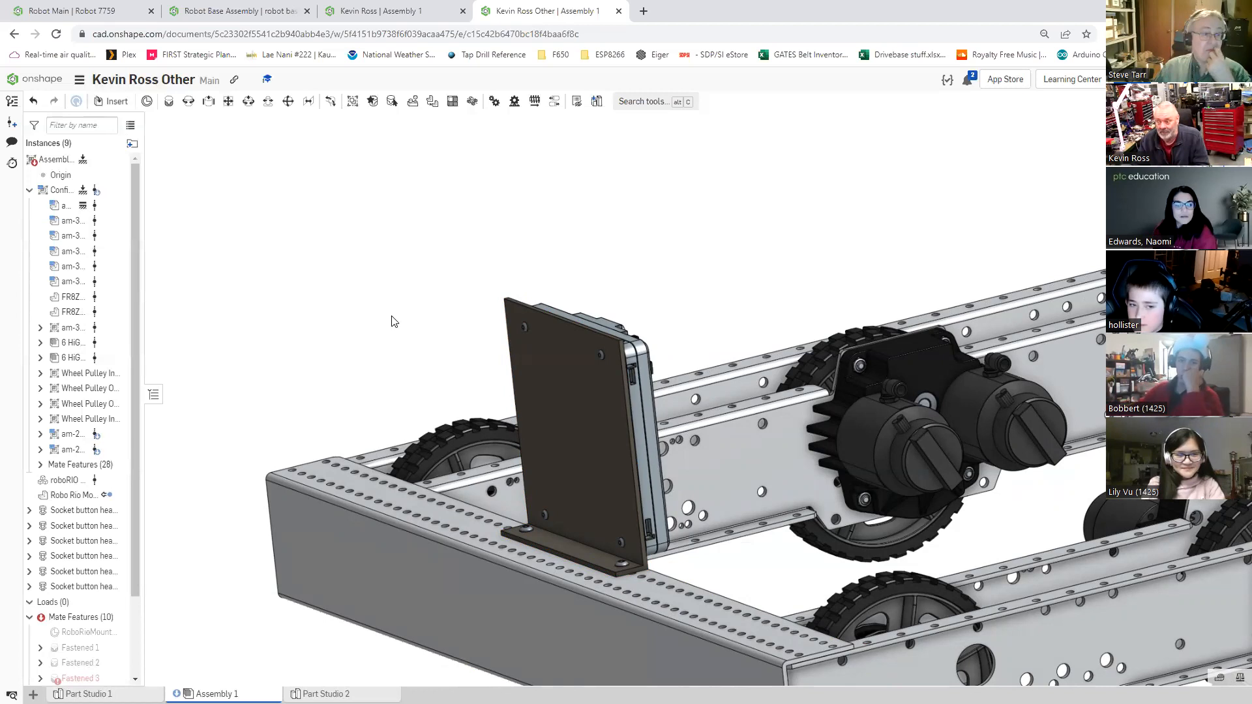
left_click(865, 327)
left_click(891, 303)
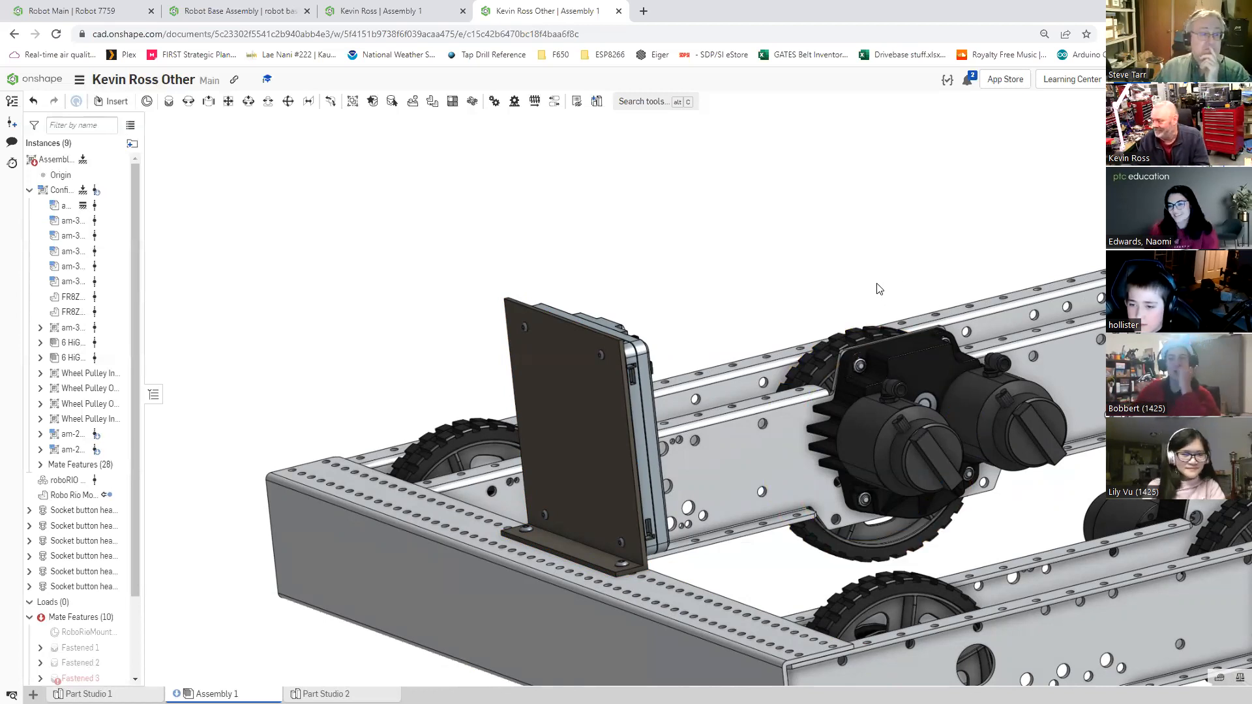
left_click(427, 469)
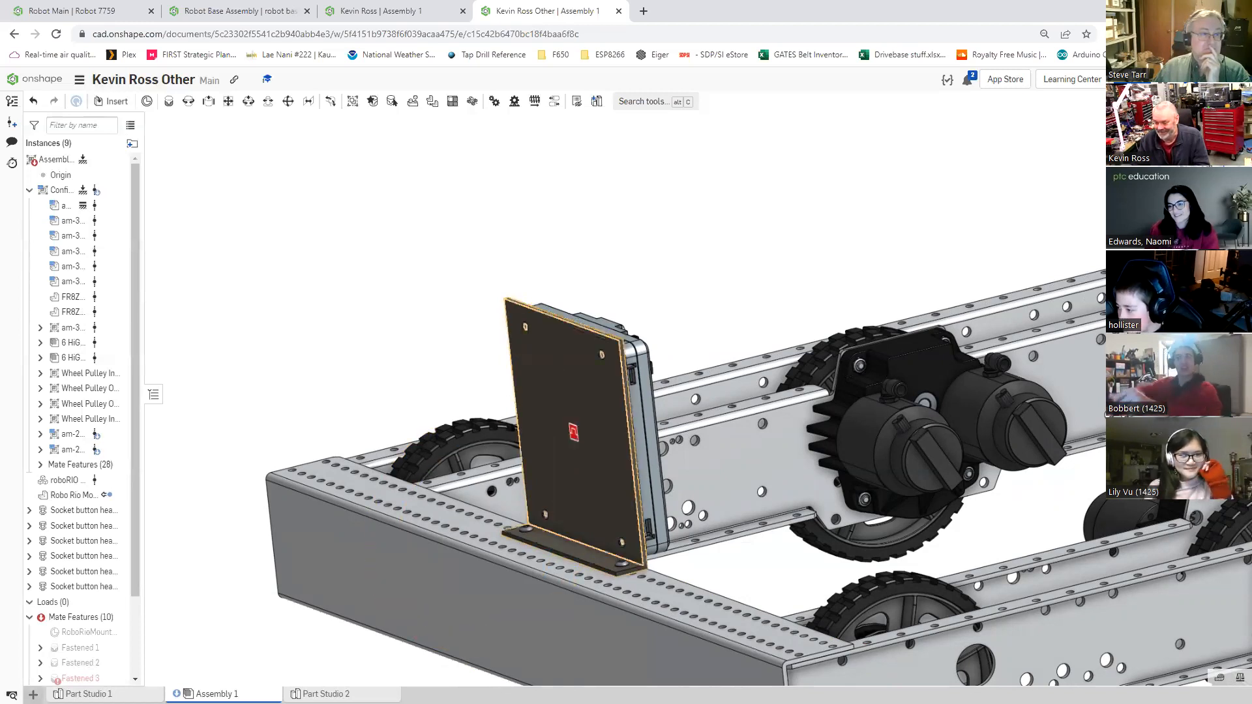
Step: Create a new assembly in the document and review the current-document, other-documents and standard-content insert sources without inserting anything
left_click(34, 694)
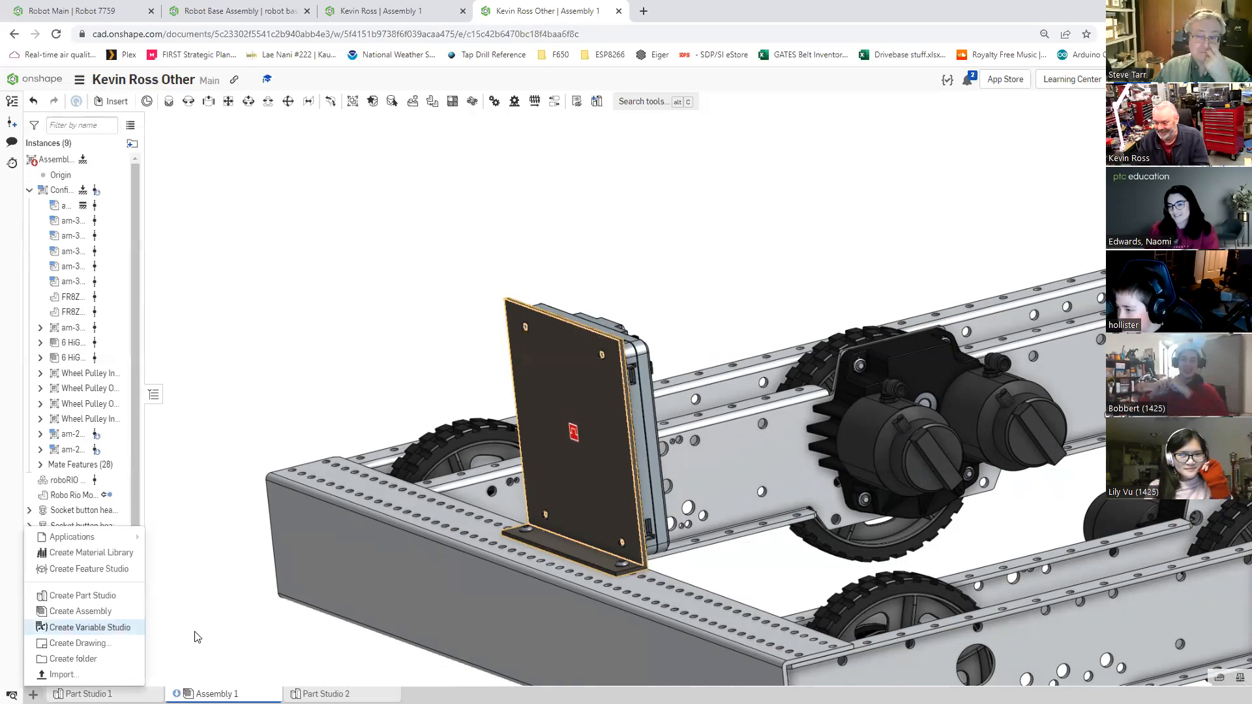
left_click(81, 611)
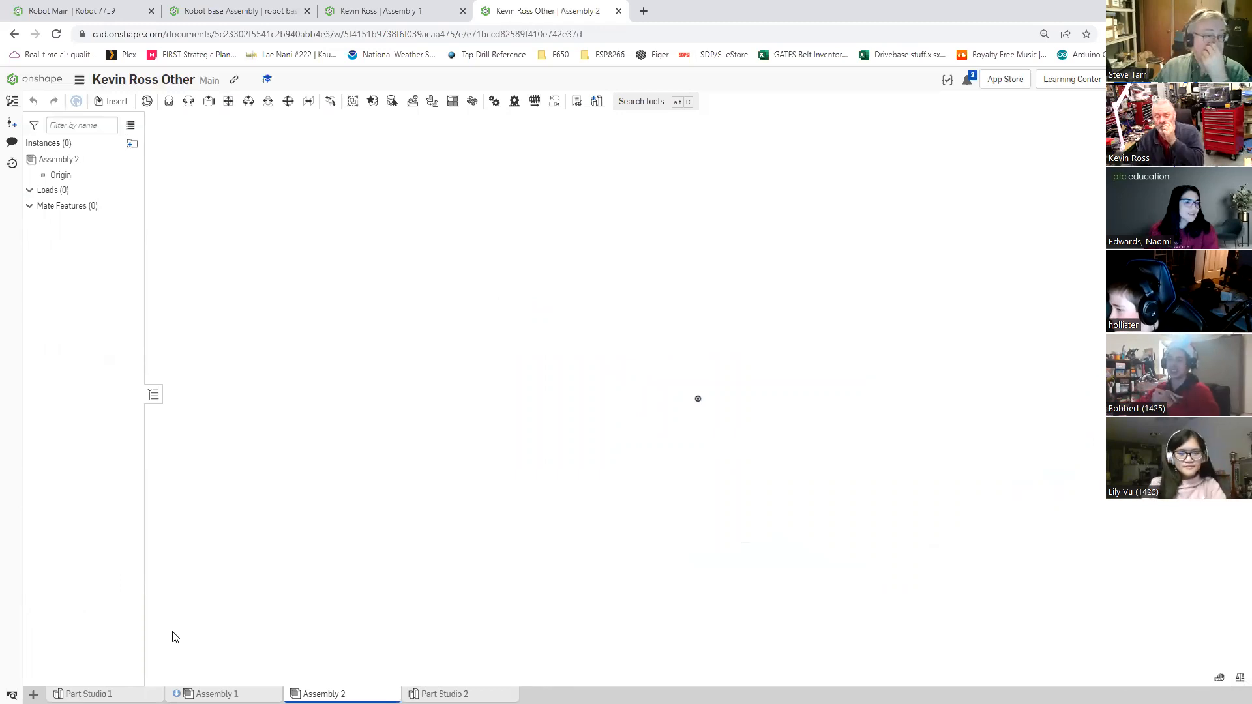
left_click(109, 102)
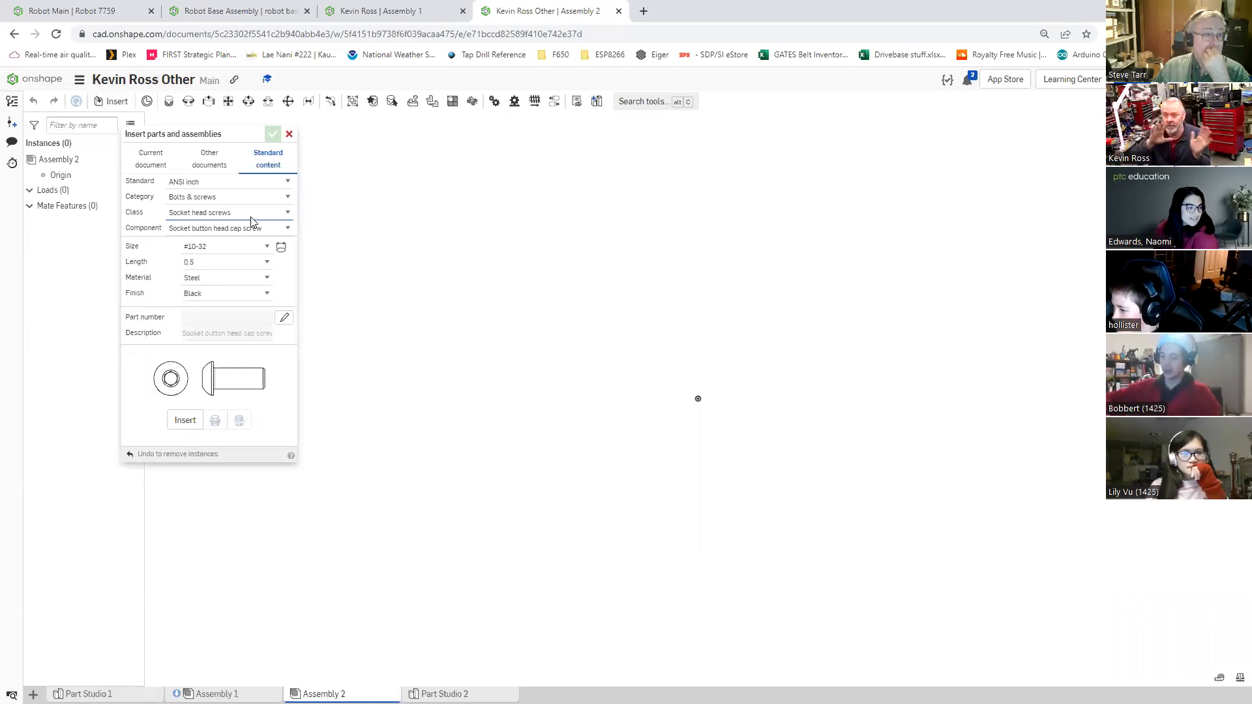
left_click(152, 164)
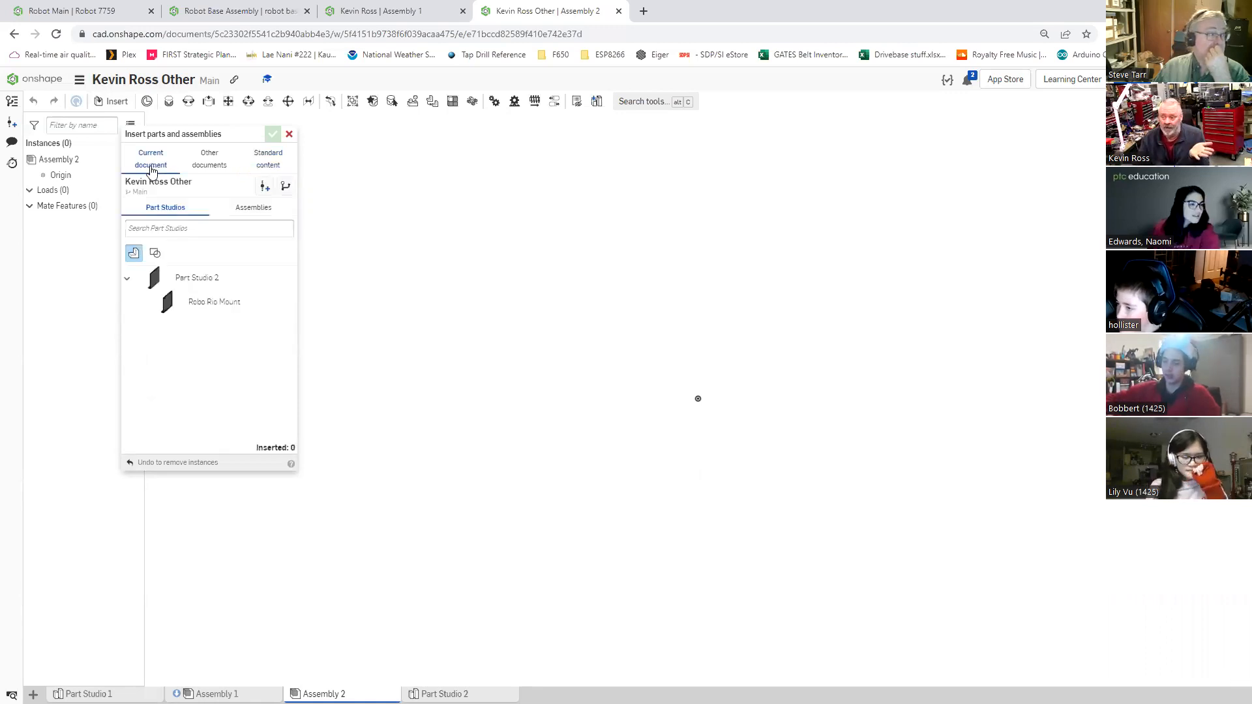
left_click(205, 165)
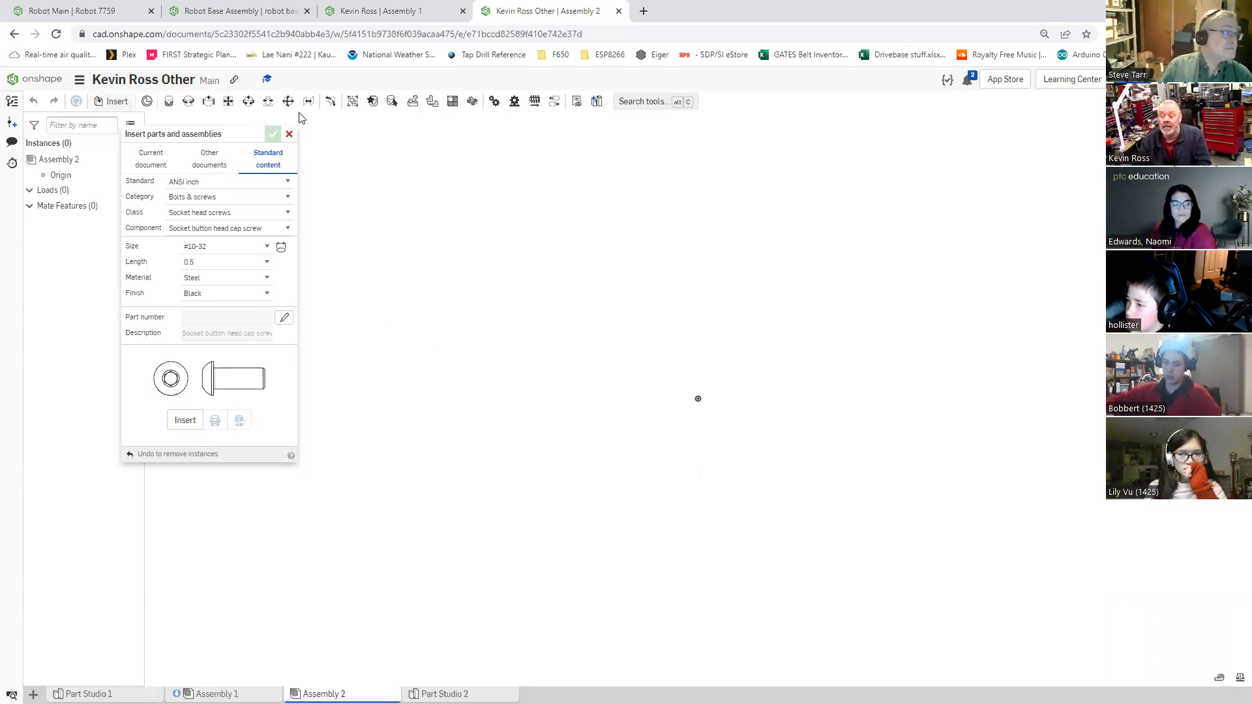
left_click(289, 135)
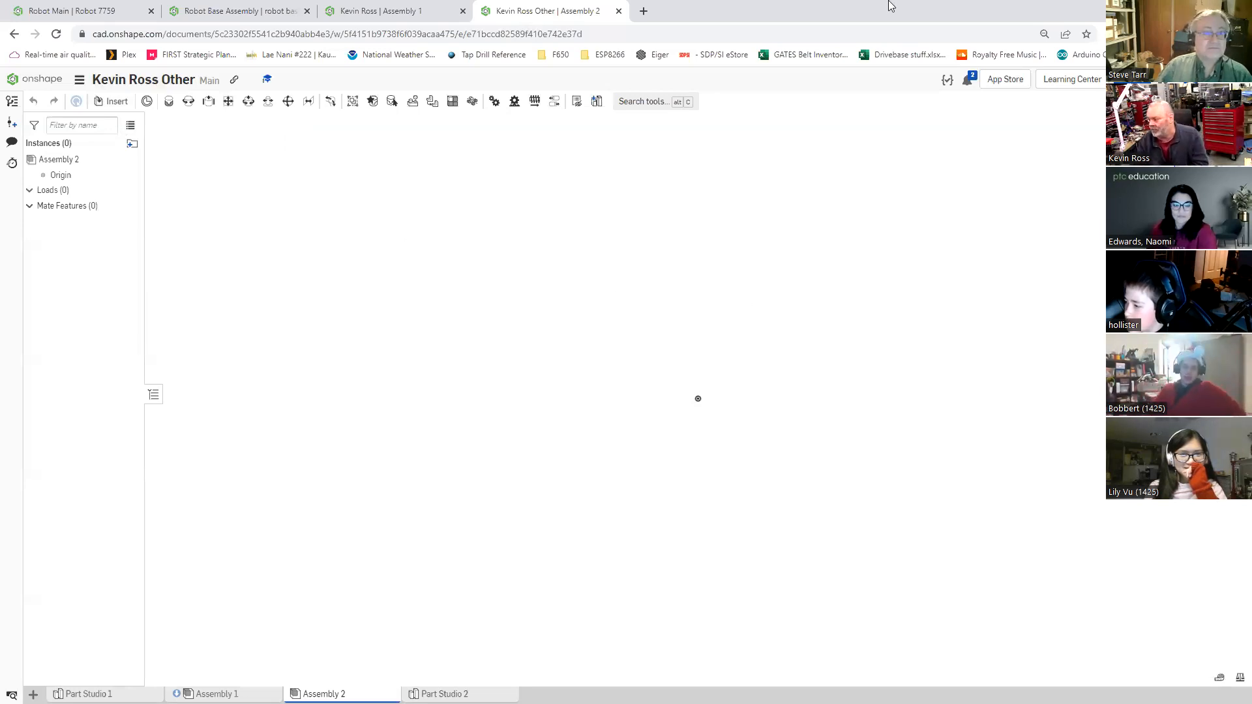
Step: Shrink the browser window, open the MKCad Inserter and browse its full list of part categories
double_click(853, 15)
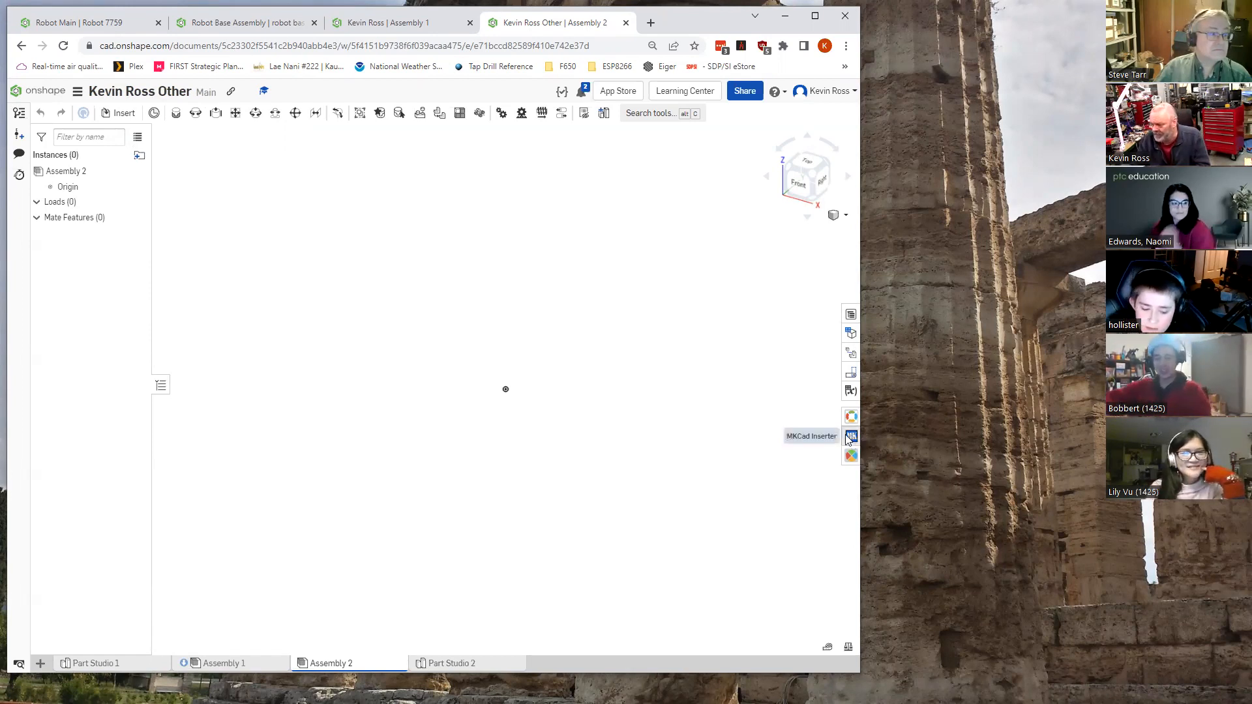
left_click(851, 437)
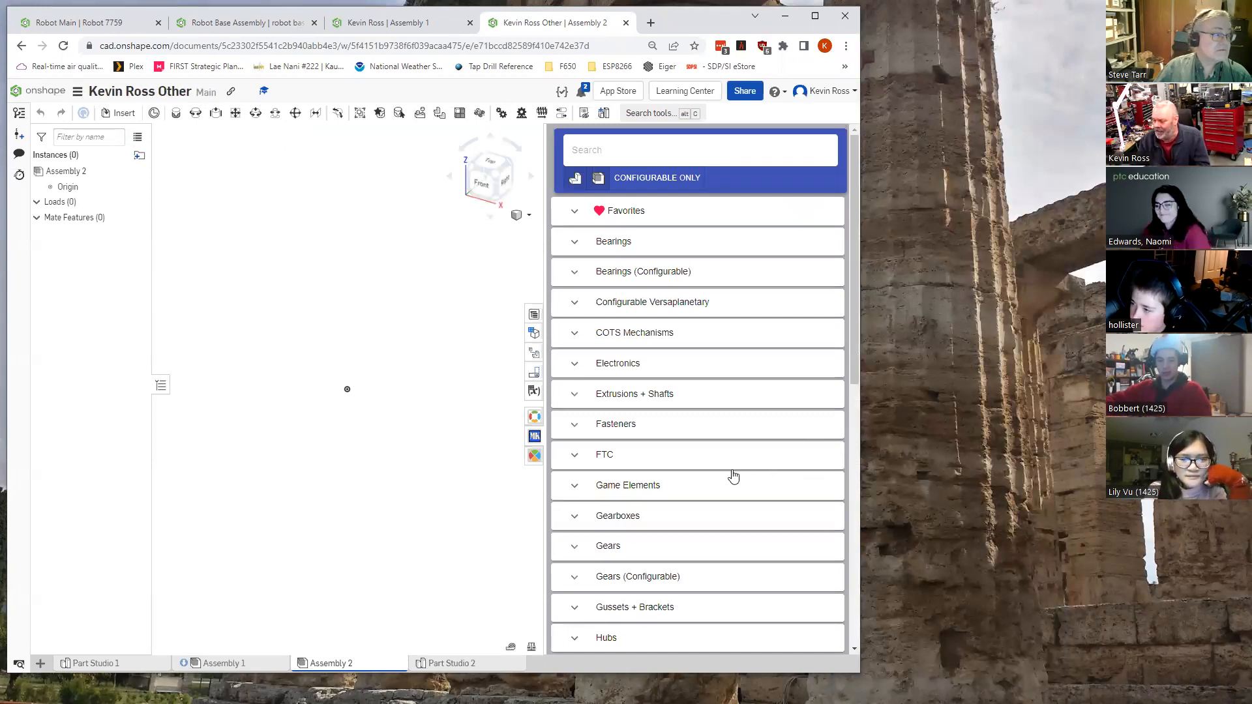
scroll(734, 476, "down", 3)
scroll(734, 476, "down", 4)
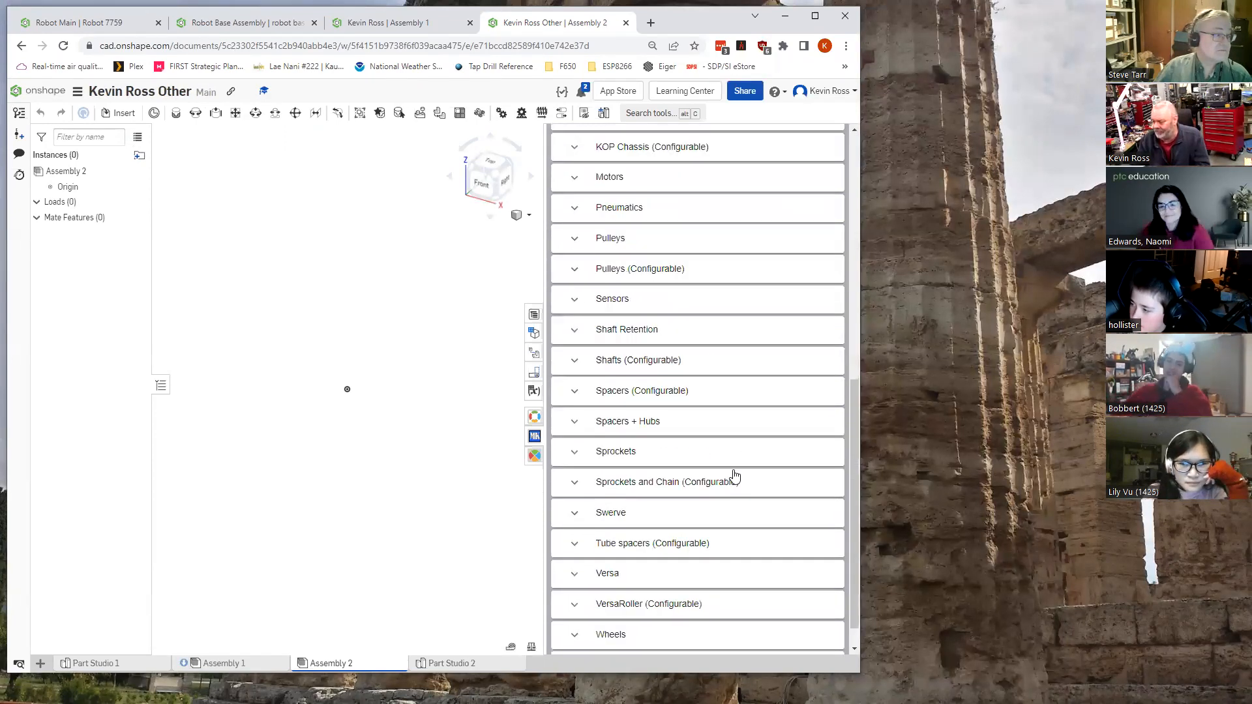
scroll(734, 475, "down", 2)
scroll(734, 476, "up", 5)
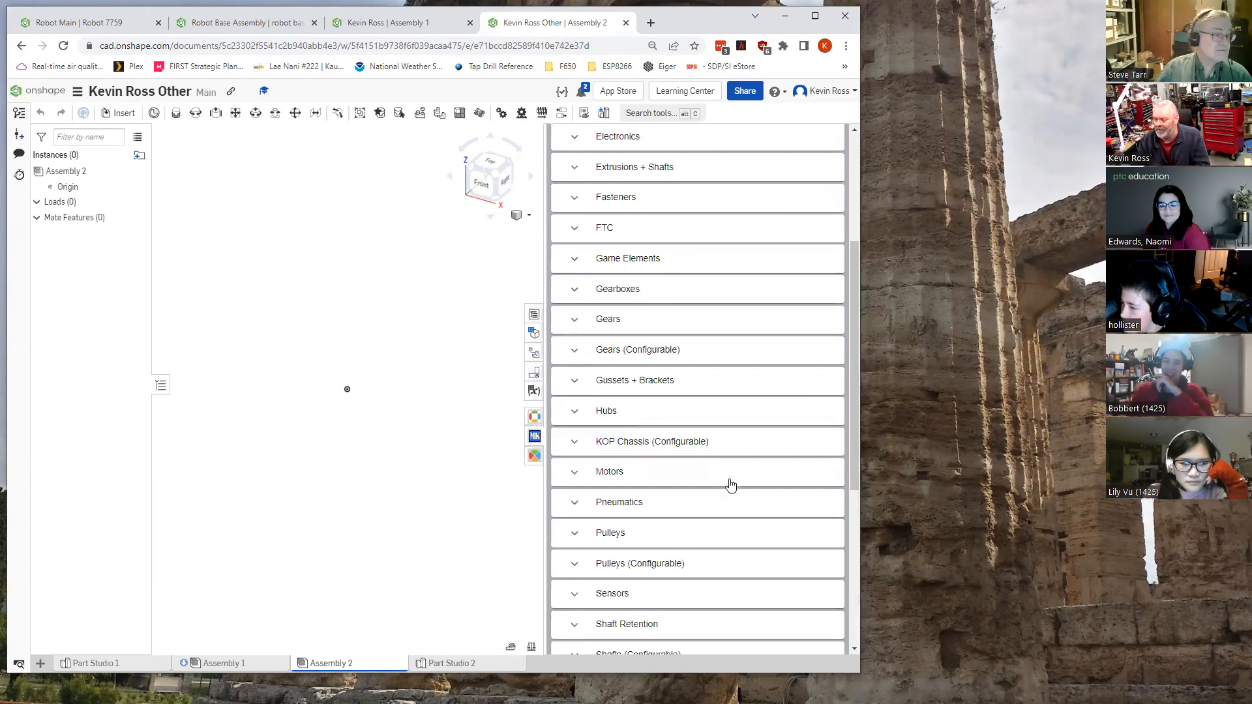
scroll(731, 482, "up", 3)
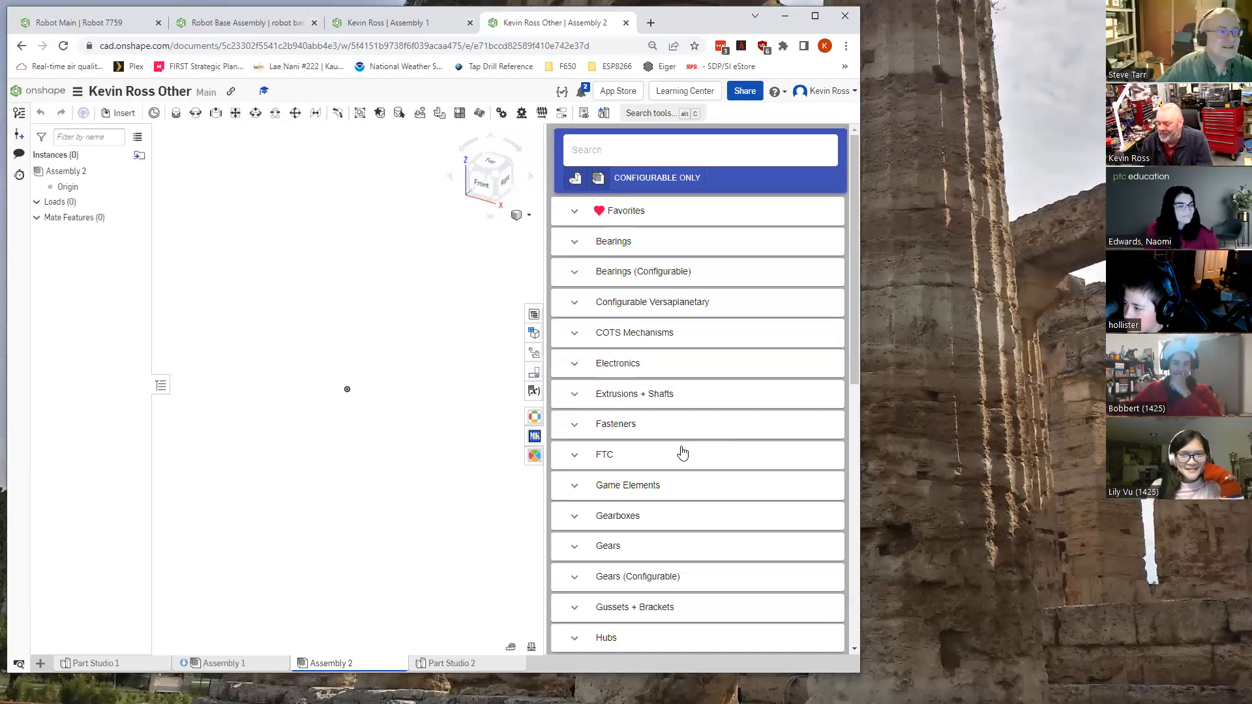
scroll(683, 452, "down", 3)
scroll(682, 455, "down", 4)
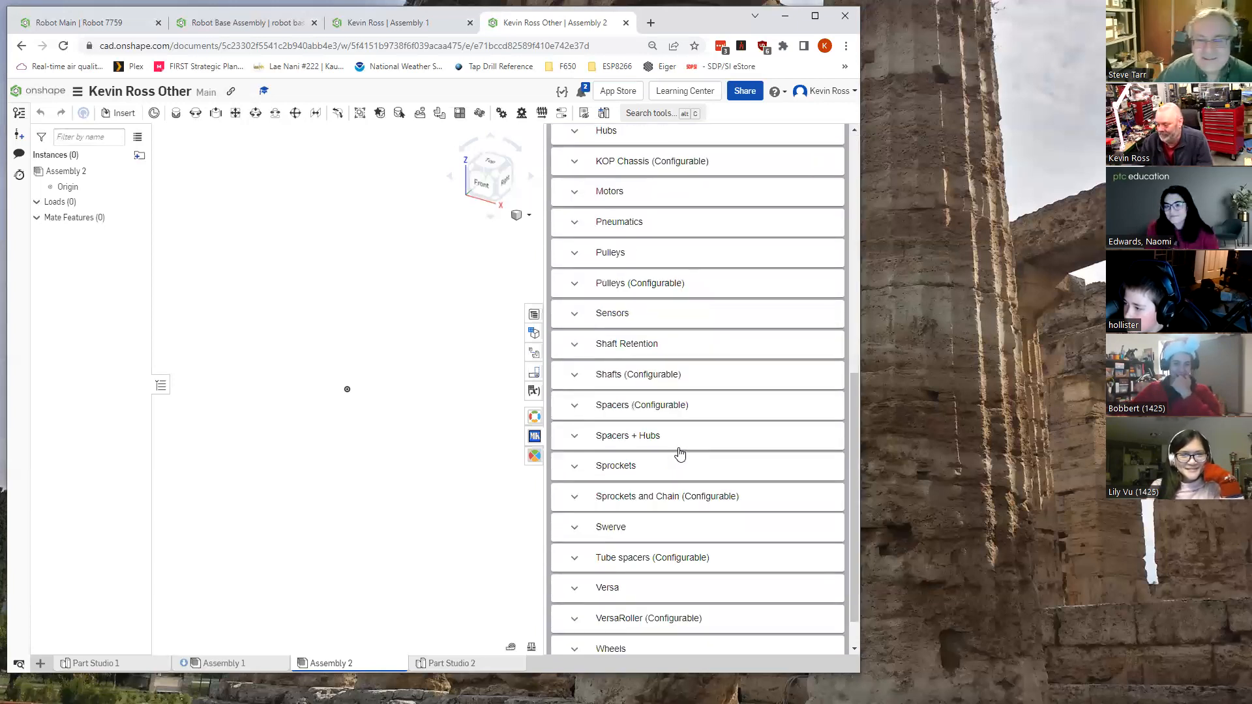
scroll(680, 454, "down", 1)
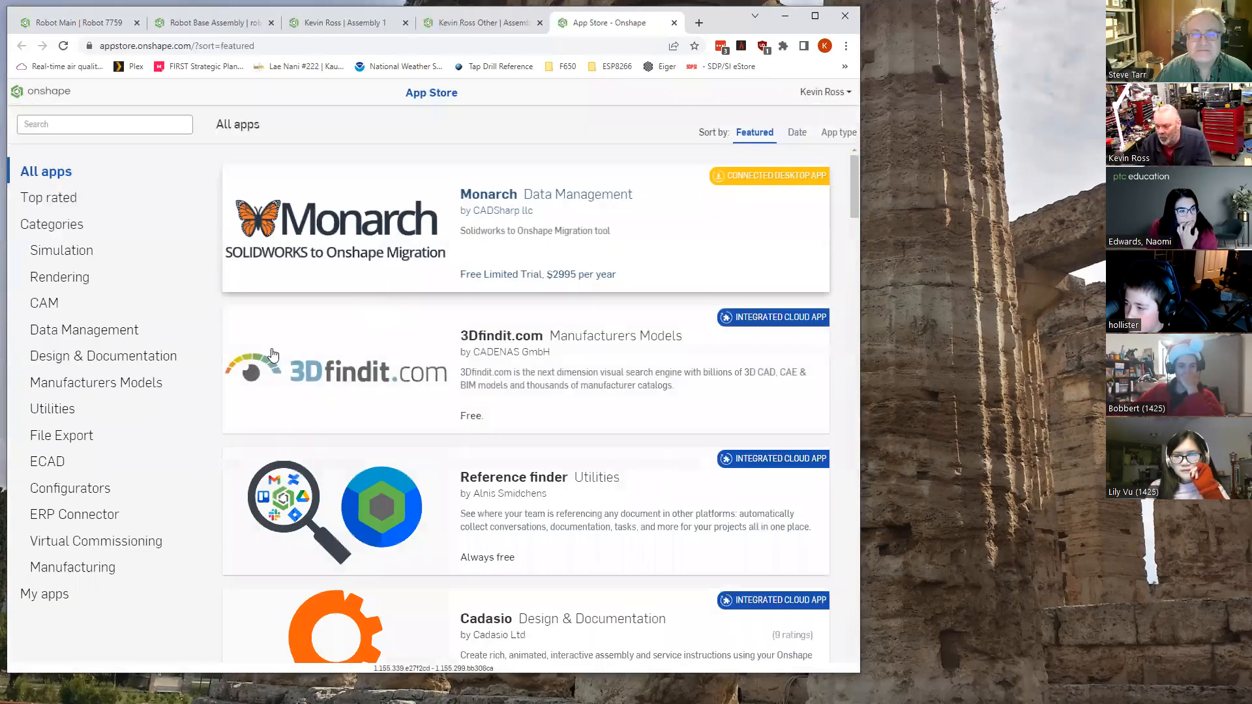
Step: Browse the Utilities and Manufacturers Models categories in the Onshape App Store and examine the available part library apps
left_click(62, 276)
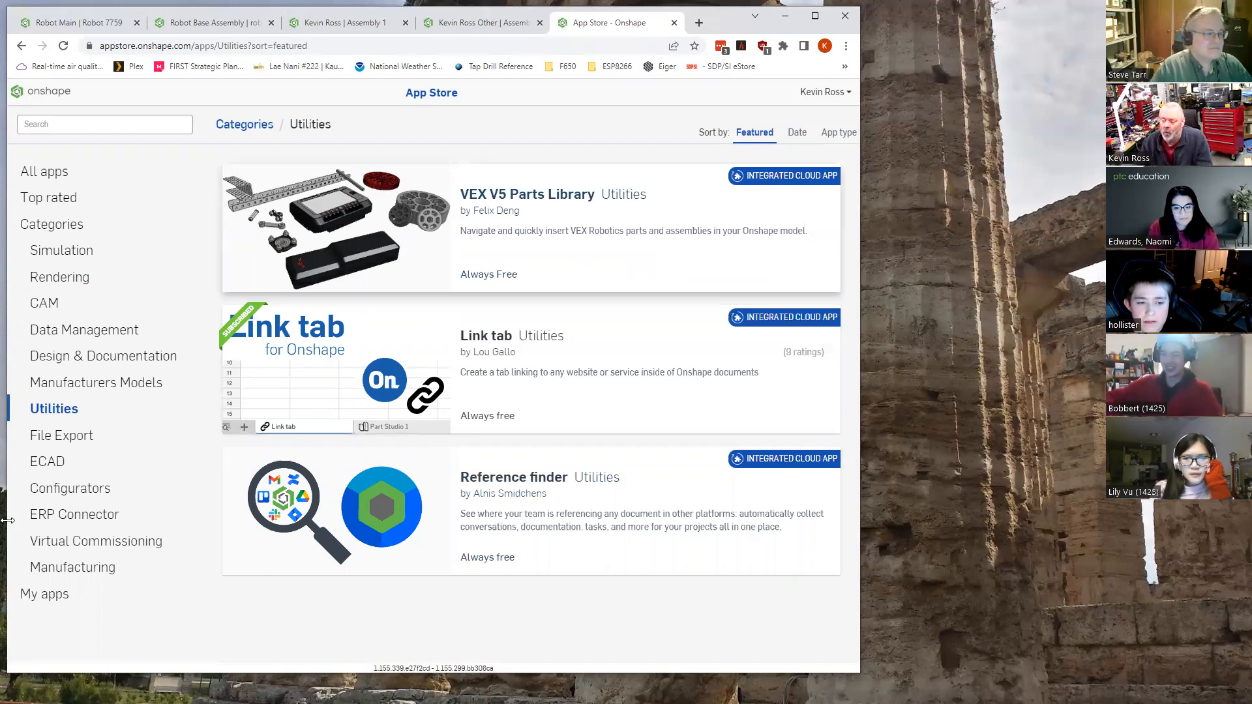
left_click(89, 387)
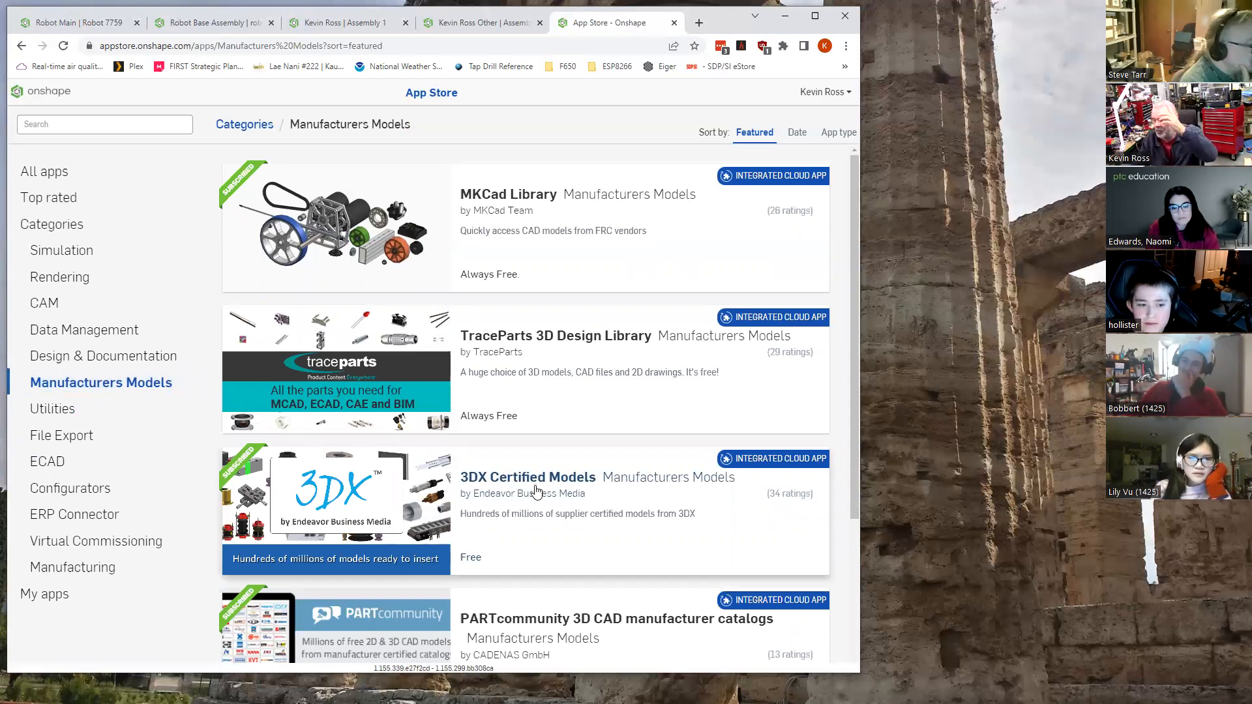
scroll(534, 490, "down", 1)
scroll(551, 304, "down", 1)
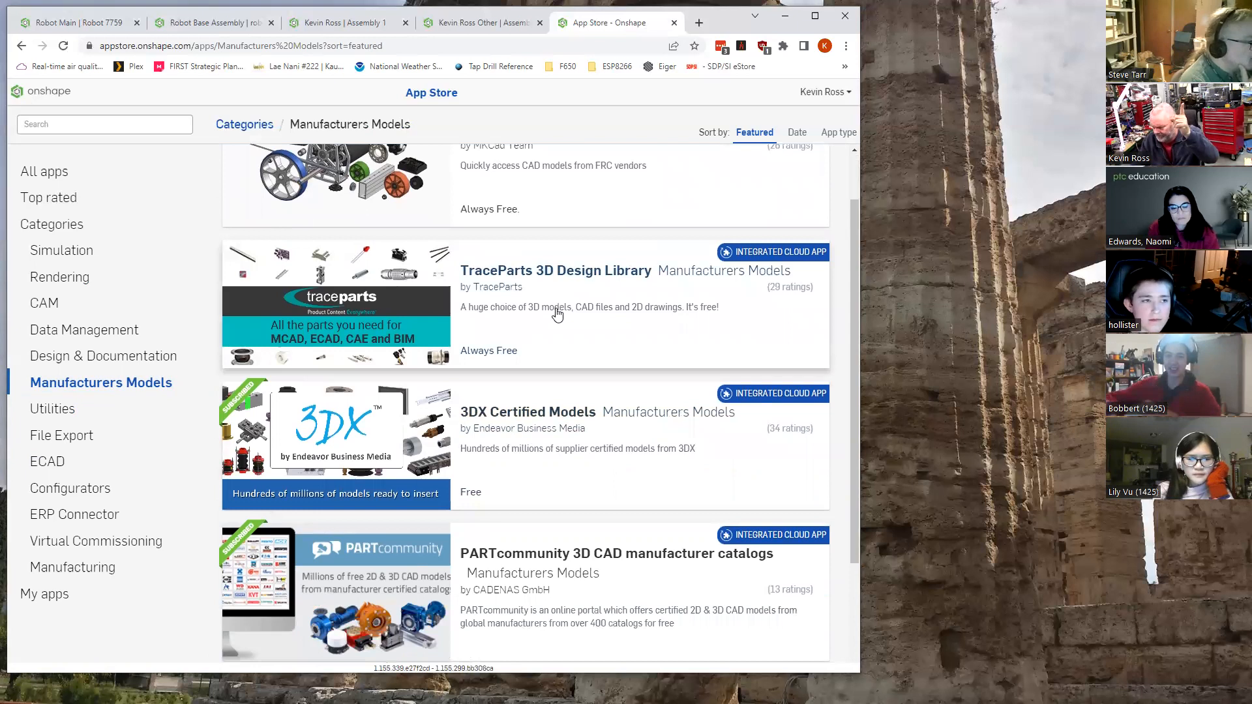
scroll(555, 327, "down", 2)
scroll(556, 340, "up", 1)
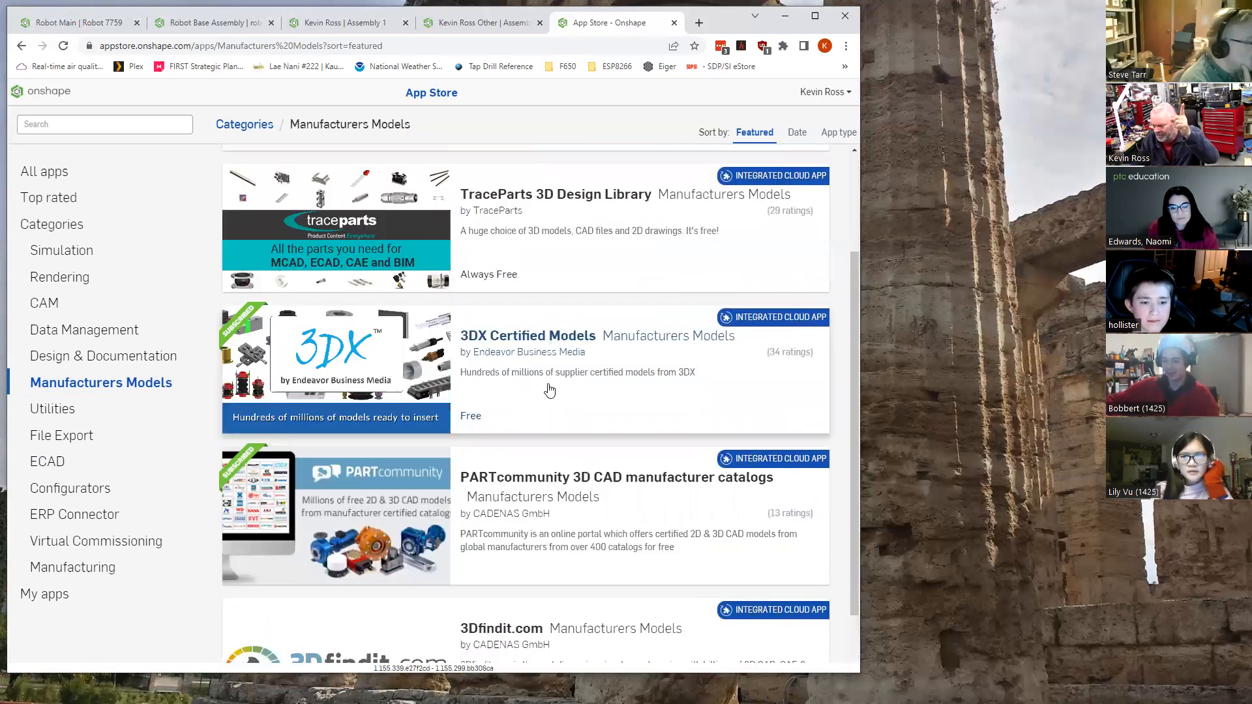
scroll(552, 343, "down", 1)
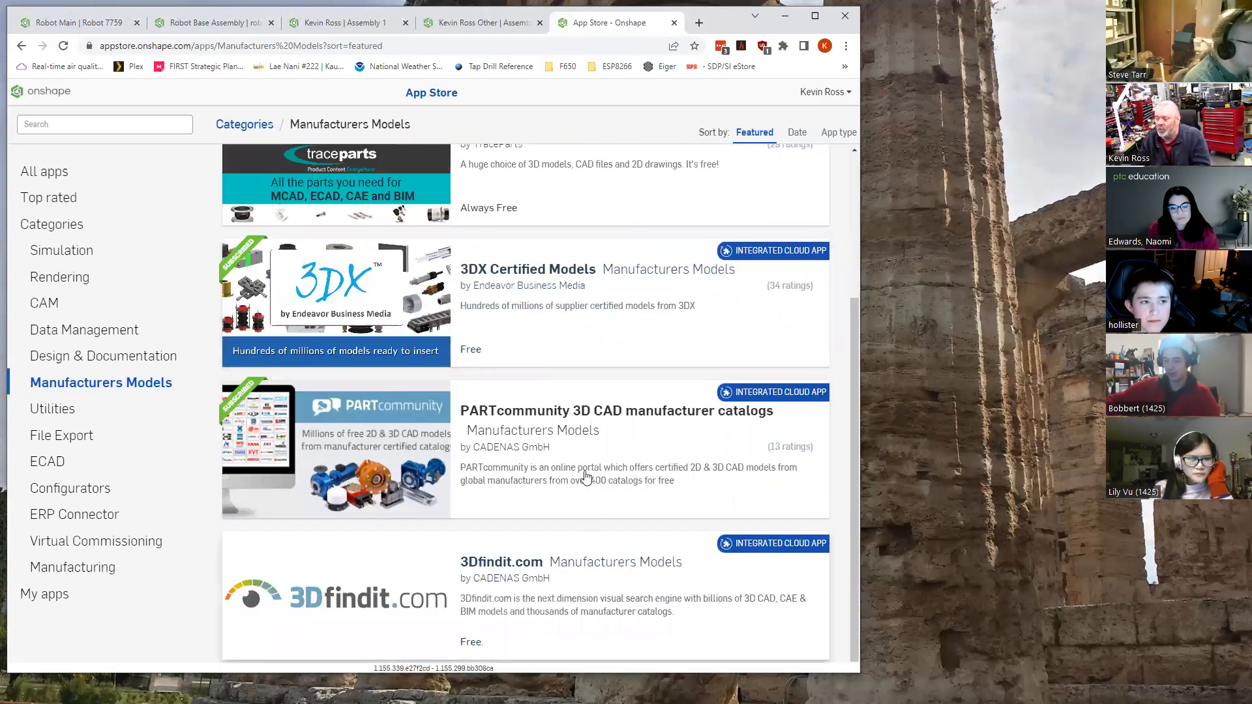
Step: Finish reviewing the Manufacturers Models apps, switch to the public Onshape documents and search them for GoBuilda 5200
scroll(533, 513, "up", 1)
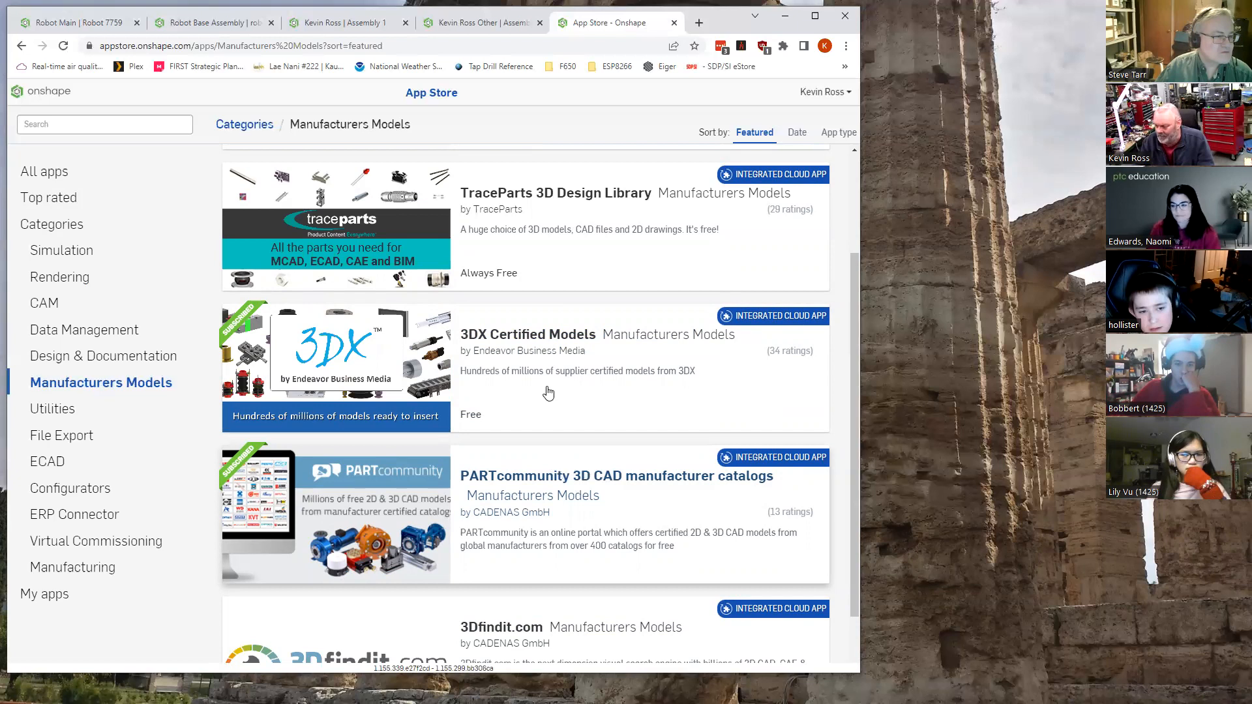
scroll(551, 392, "up", 2)
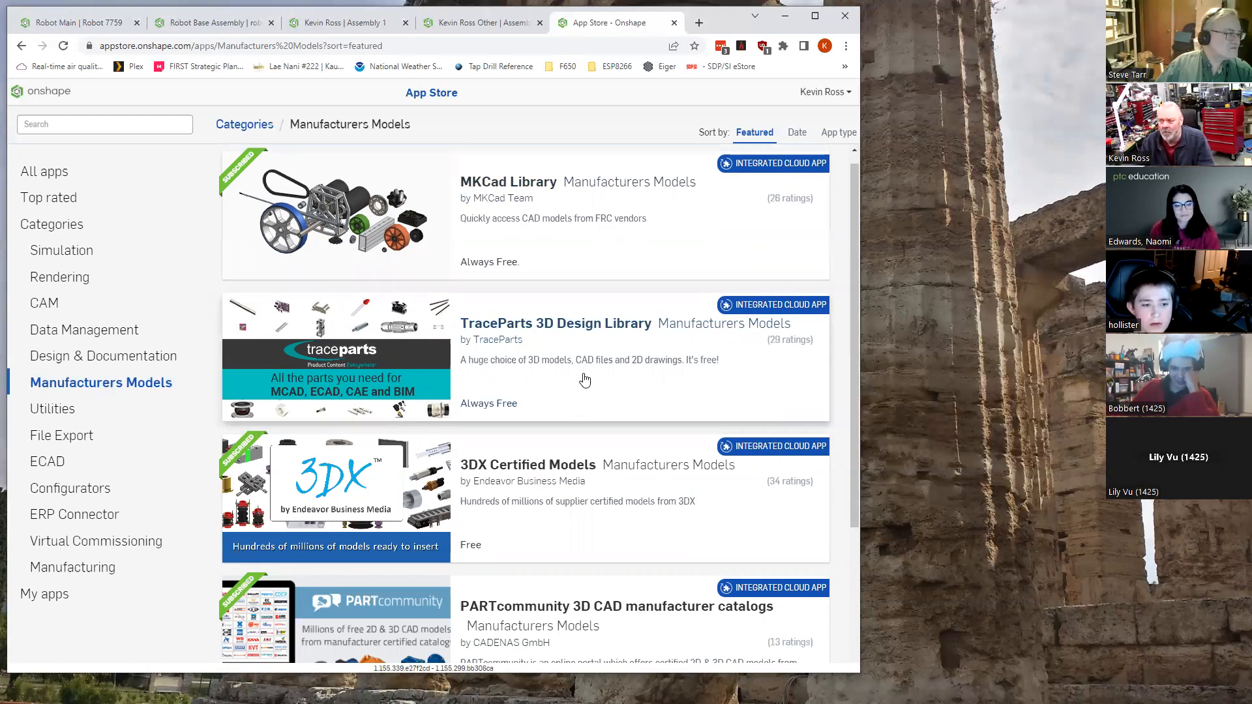
scroll(585, 380, "up", 1)
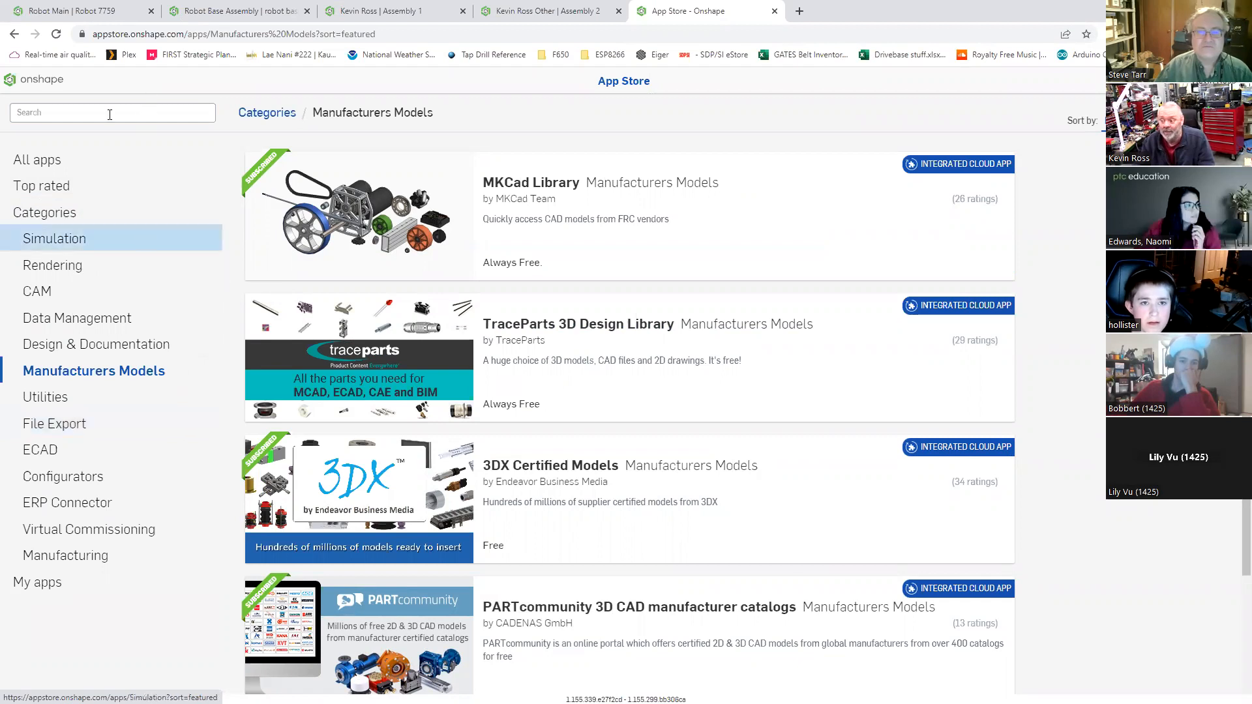
left_click(26, 81)
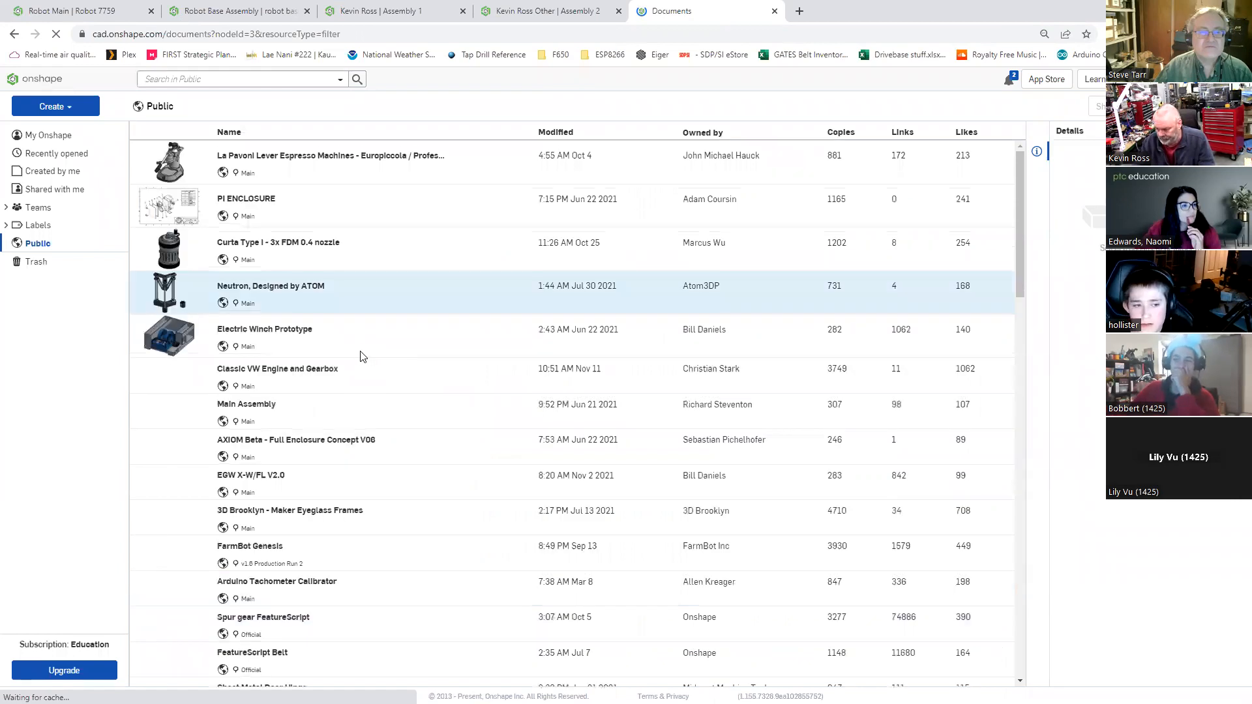
left_click(178, 78)
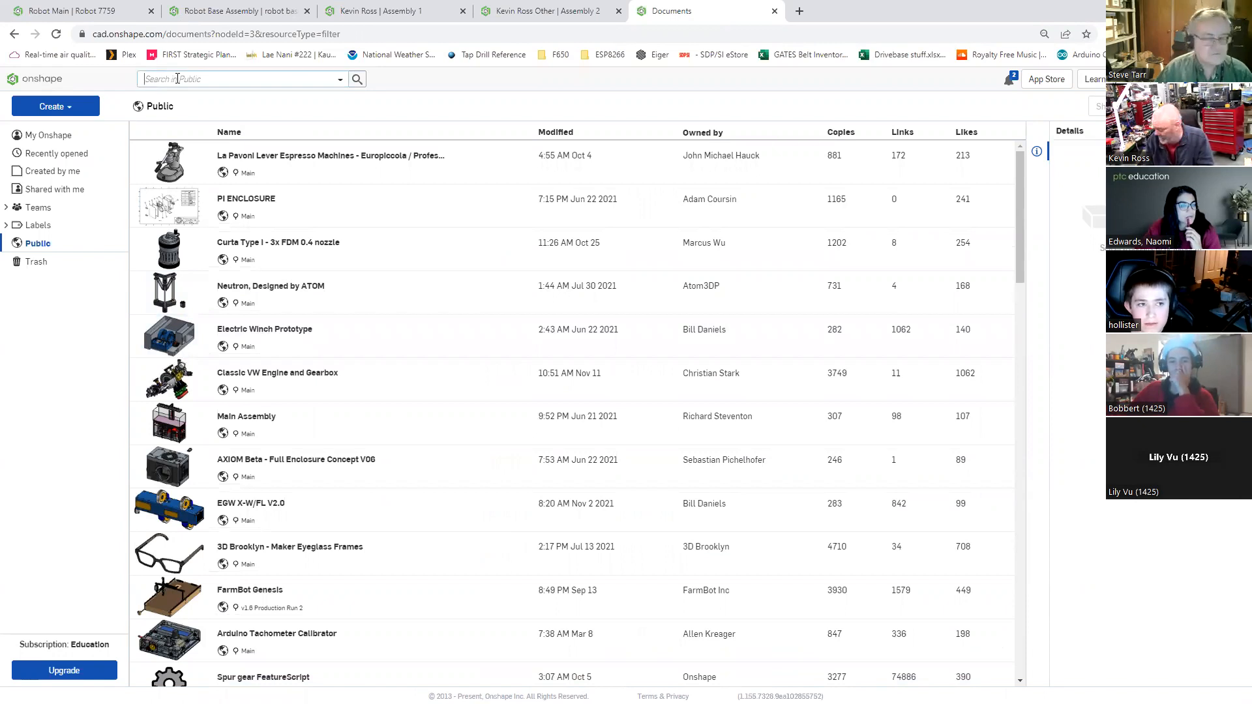
type("GoBuilda")
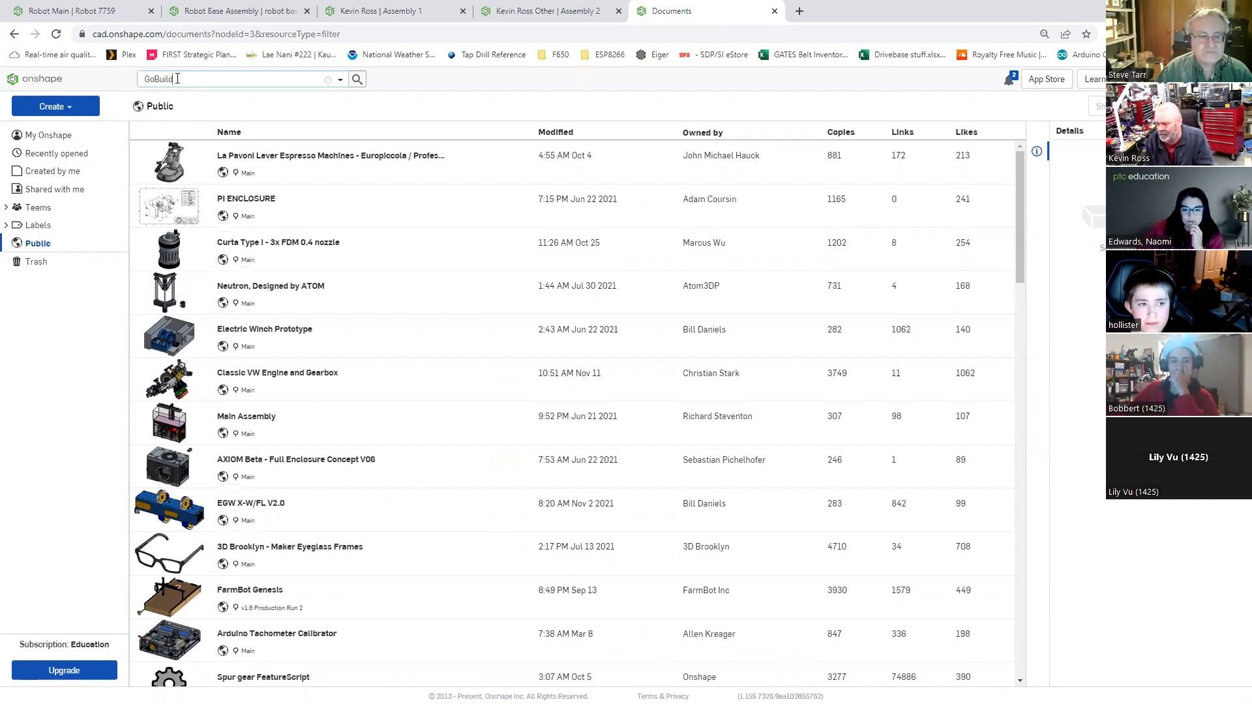
type(" 5200")
key("Return")
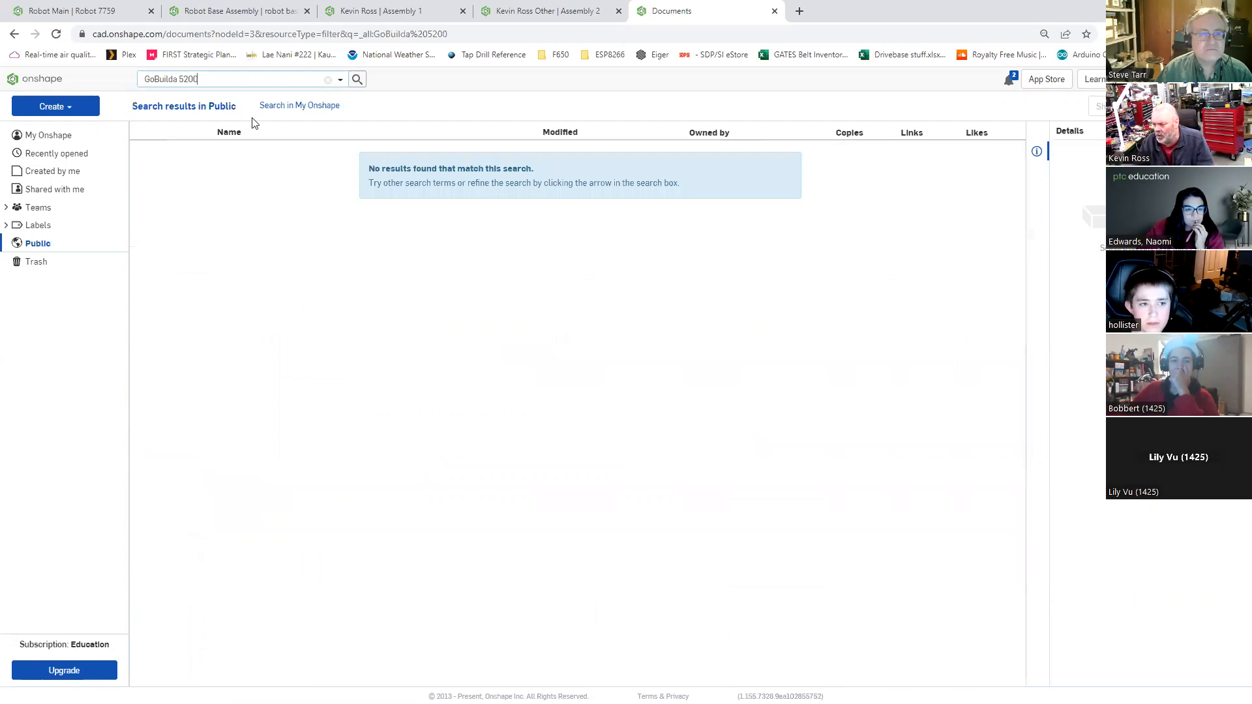
Step: Broaden the public document search to just GoBuilda
key("BackSpace")
key("BackSpace")
key("BackSpace")
key("BackSpace")
key("BackSpace")
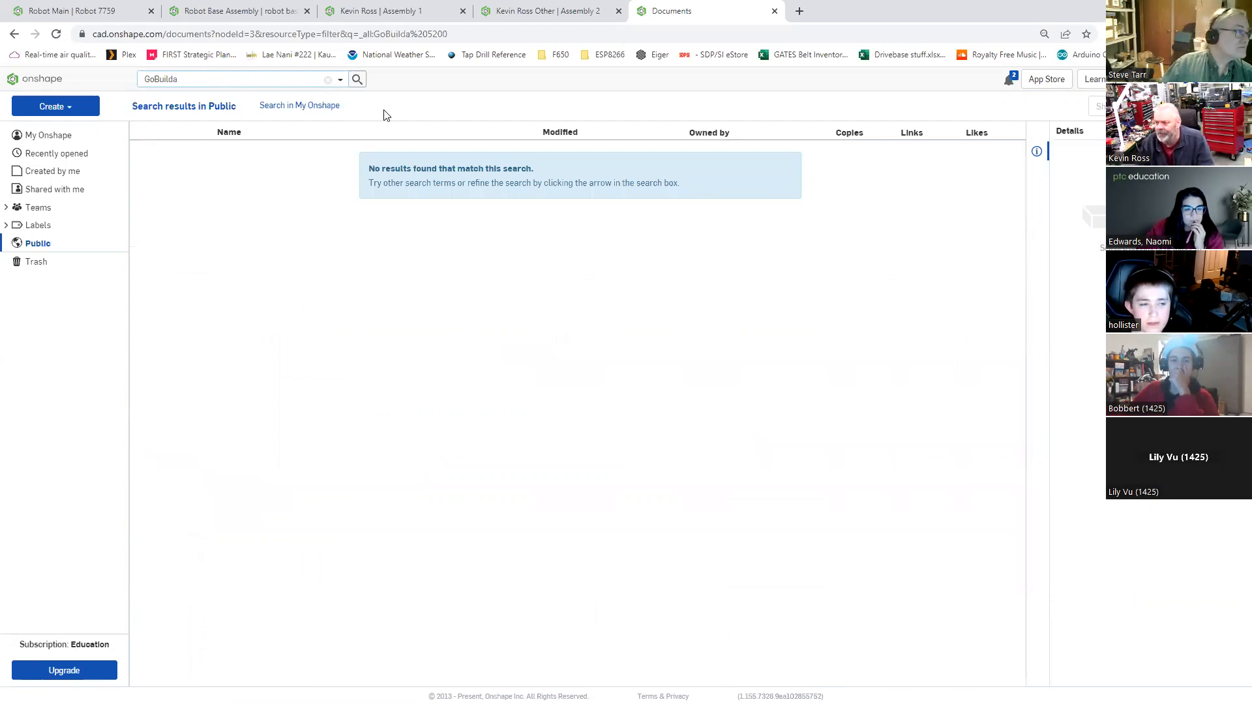
key("Return")
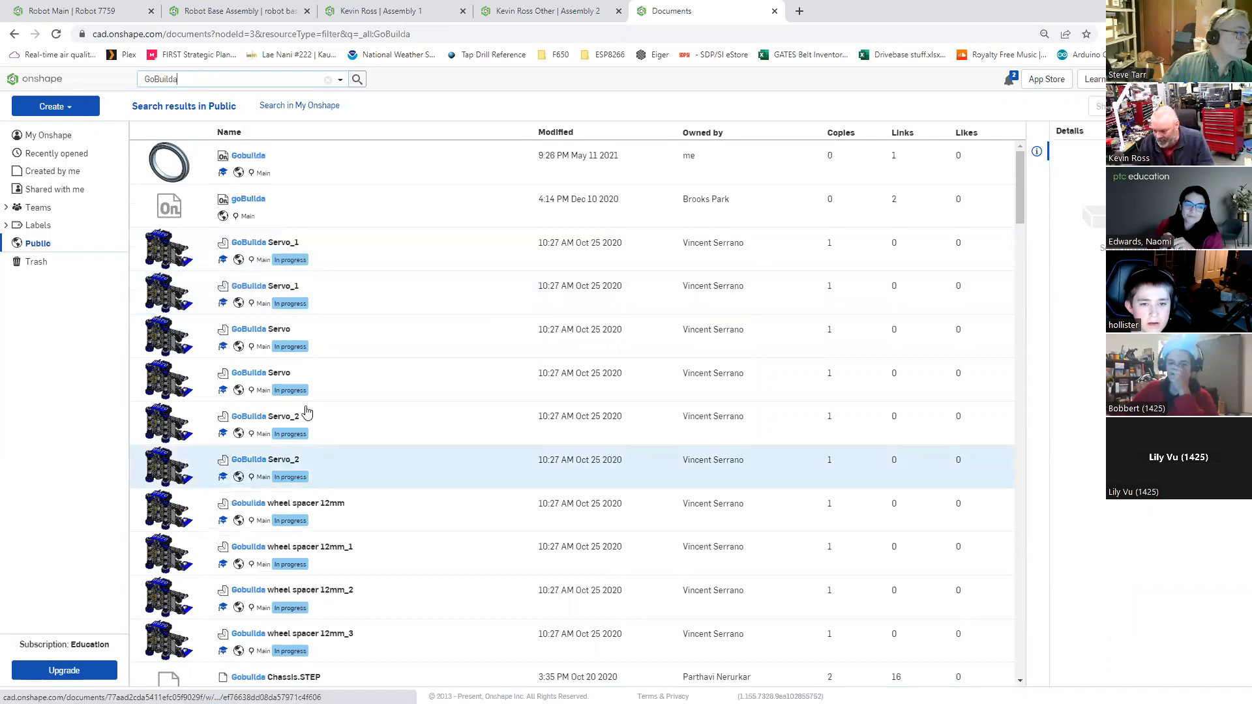
Step: Examine the GoBuilda search results through to the end of the list, comparing their names, owners and link counts
scroll(306, 410, "down", 4)
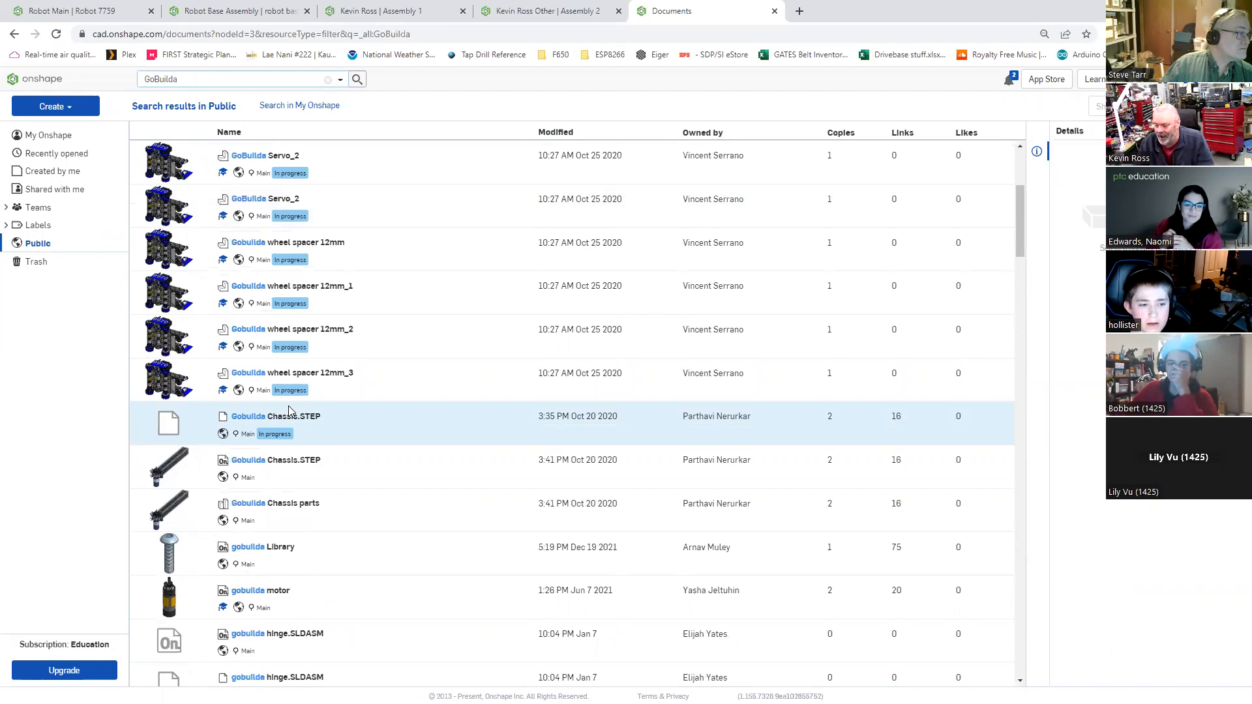
scroll(289, 405, "down", 2)
scroll(287, 411, "down", 1)
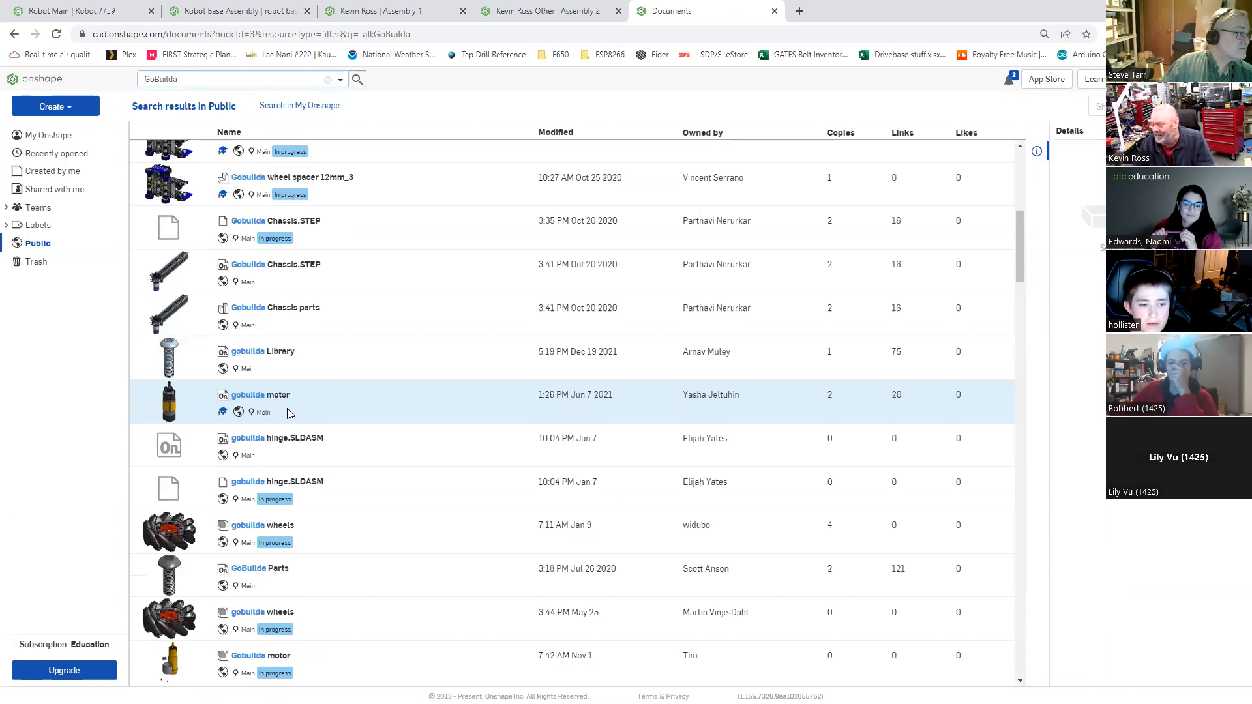
left_click(881, 238)
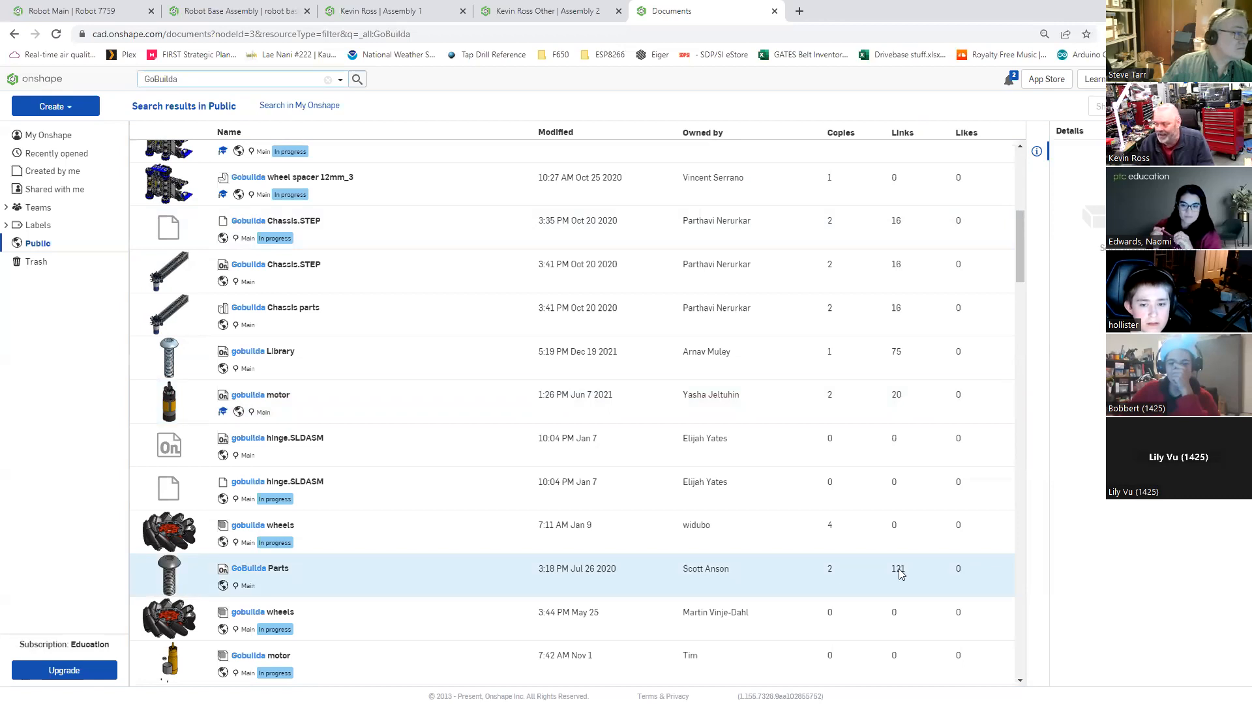
scroll(900, 574, "down", 3)
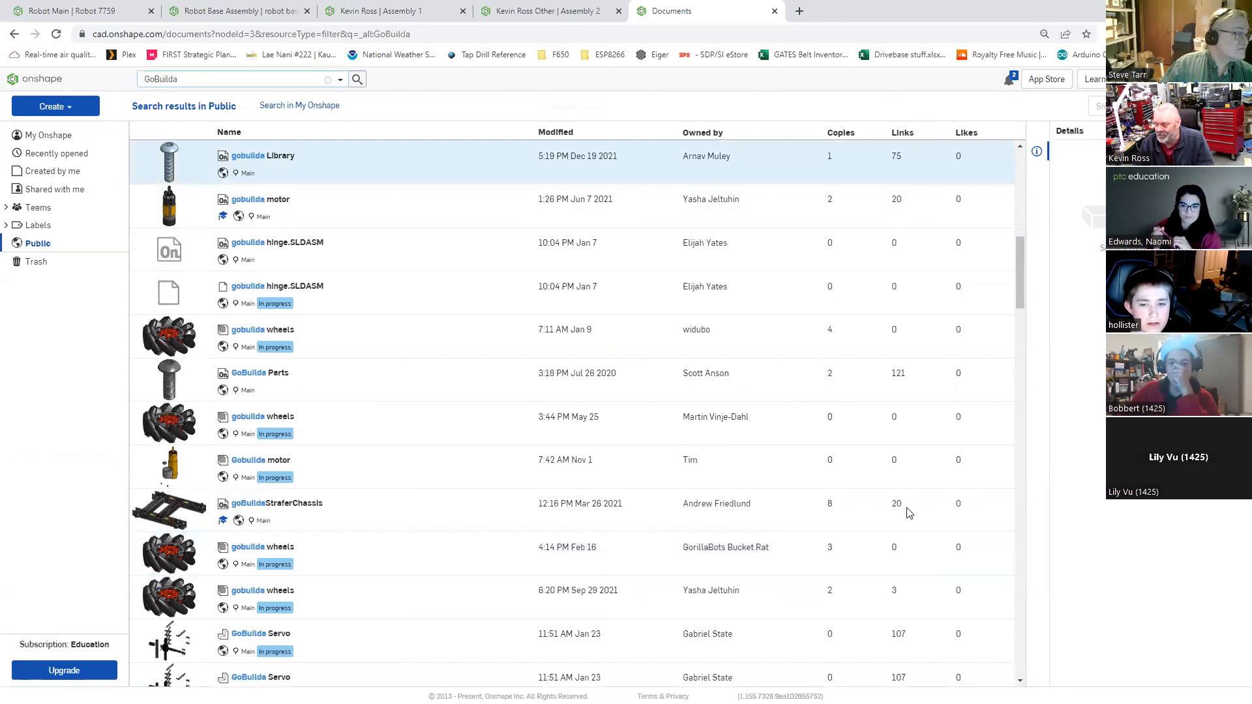
scroll(910, 513, "down", 3)
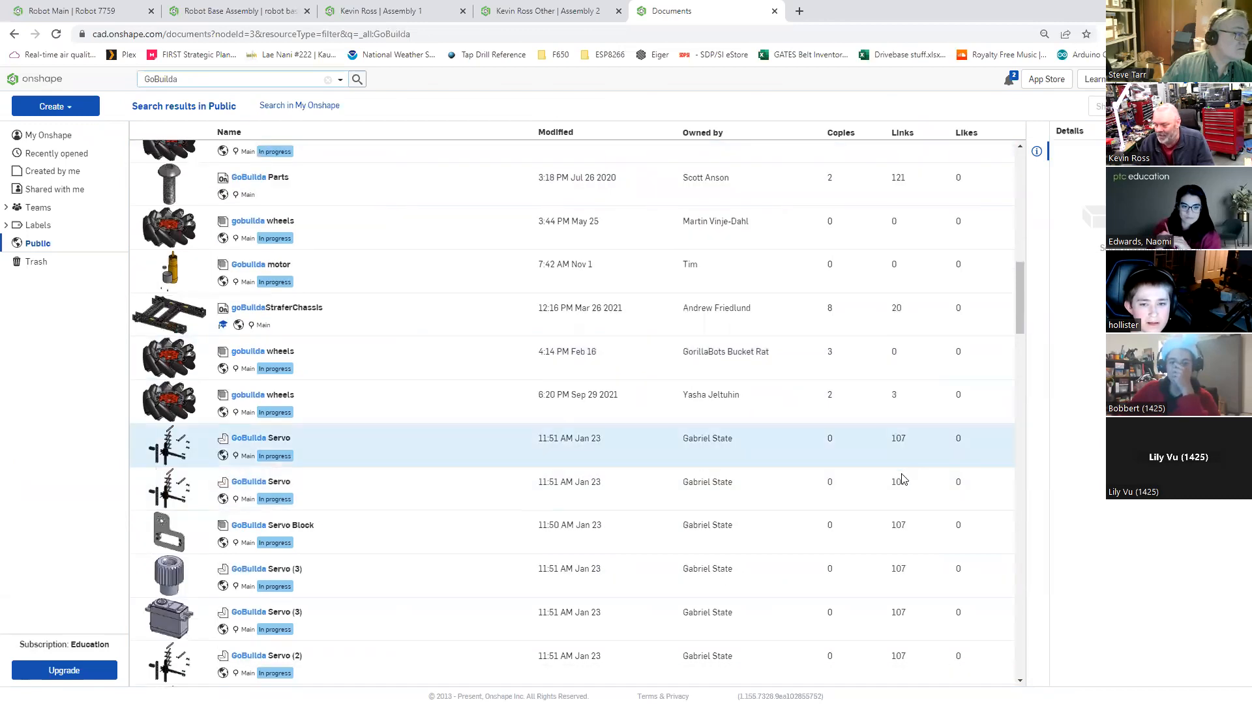
scroll(910, 509, "down", 4)
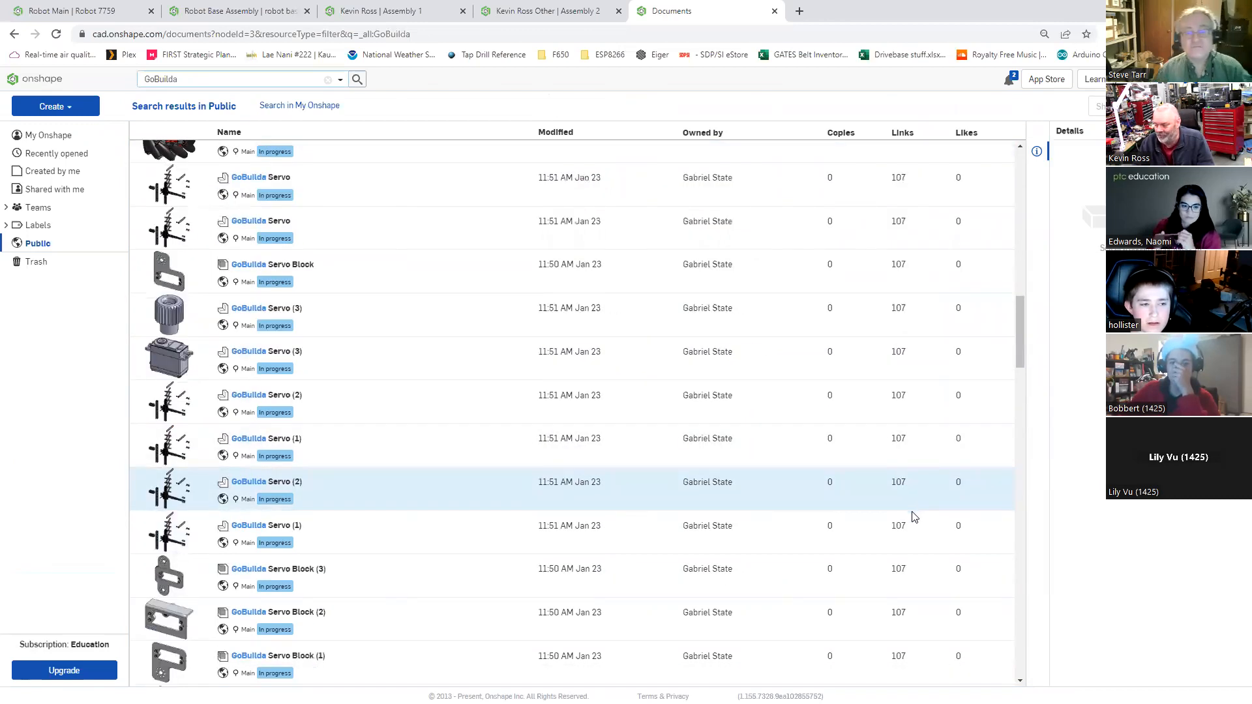
scroll(910, 496, "down", 6)
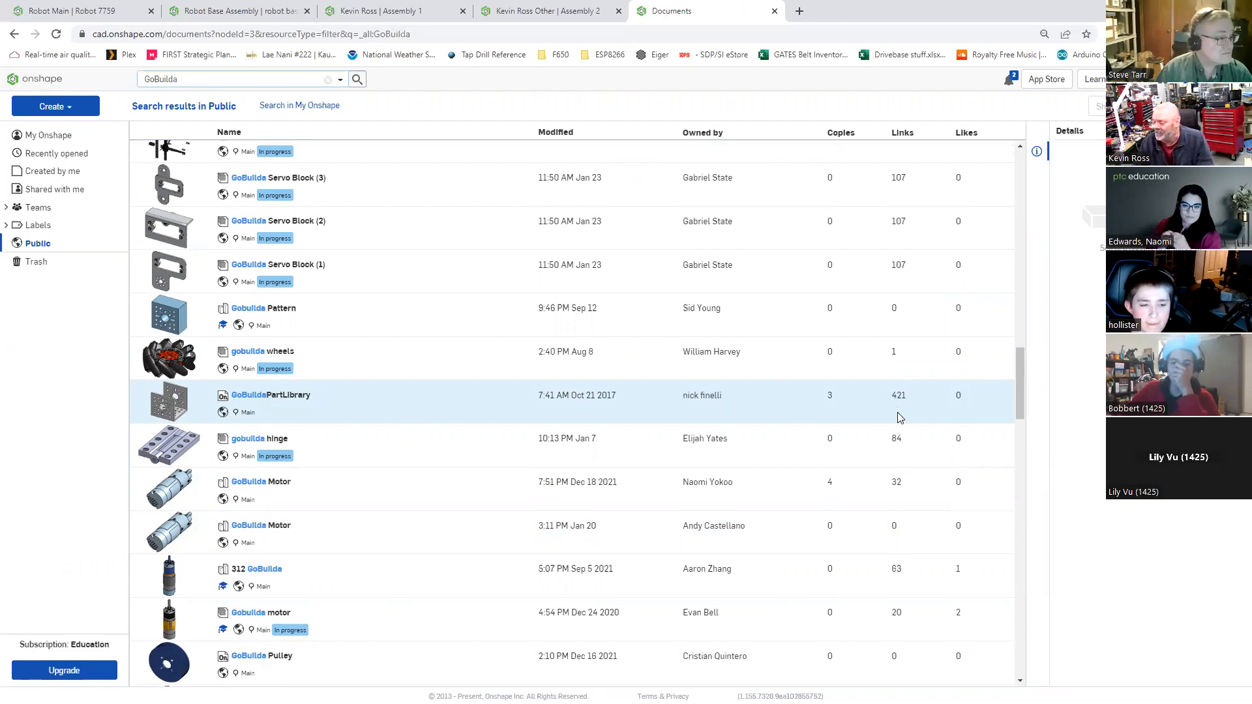
scroll(898, 417, "down", 3)
scroll(402, 350, "down", 7)
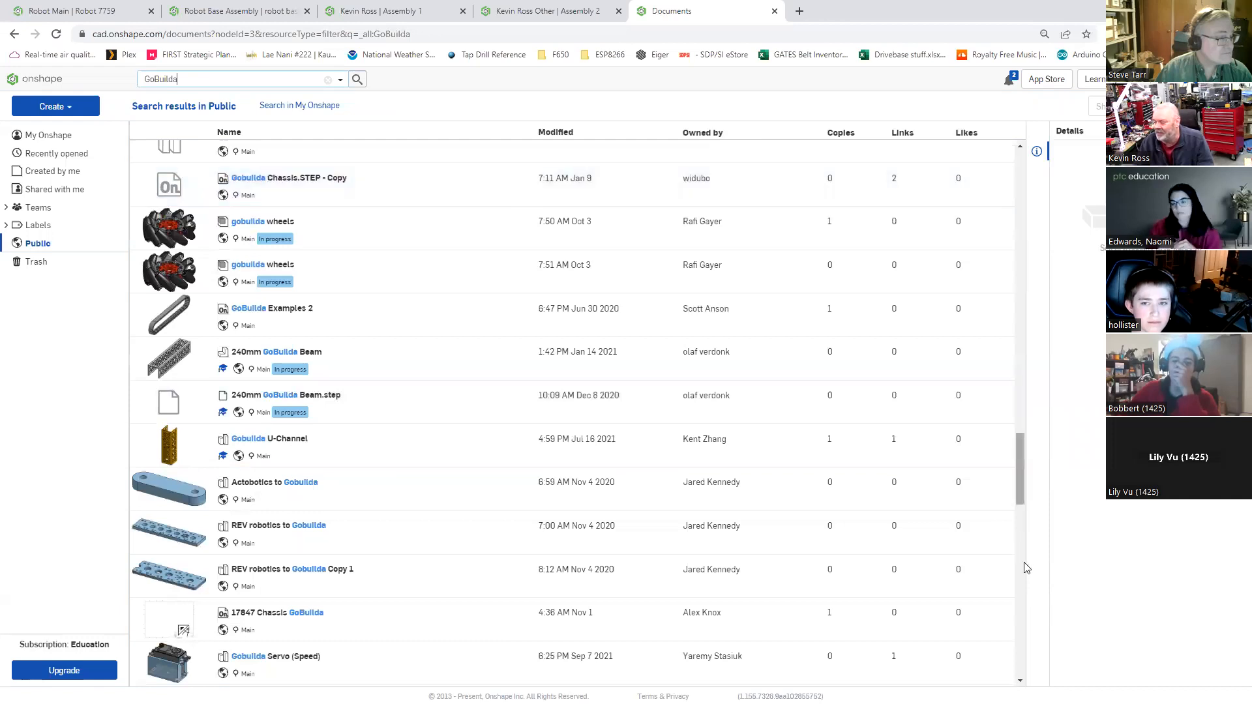
scroll(1024, 567, "down", 10)
scroll(1023, 590, "down", 5)
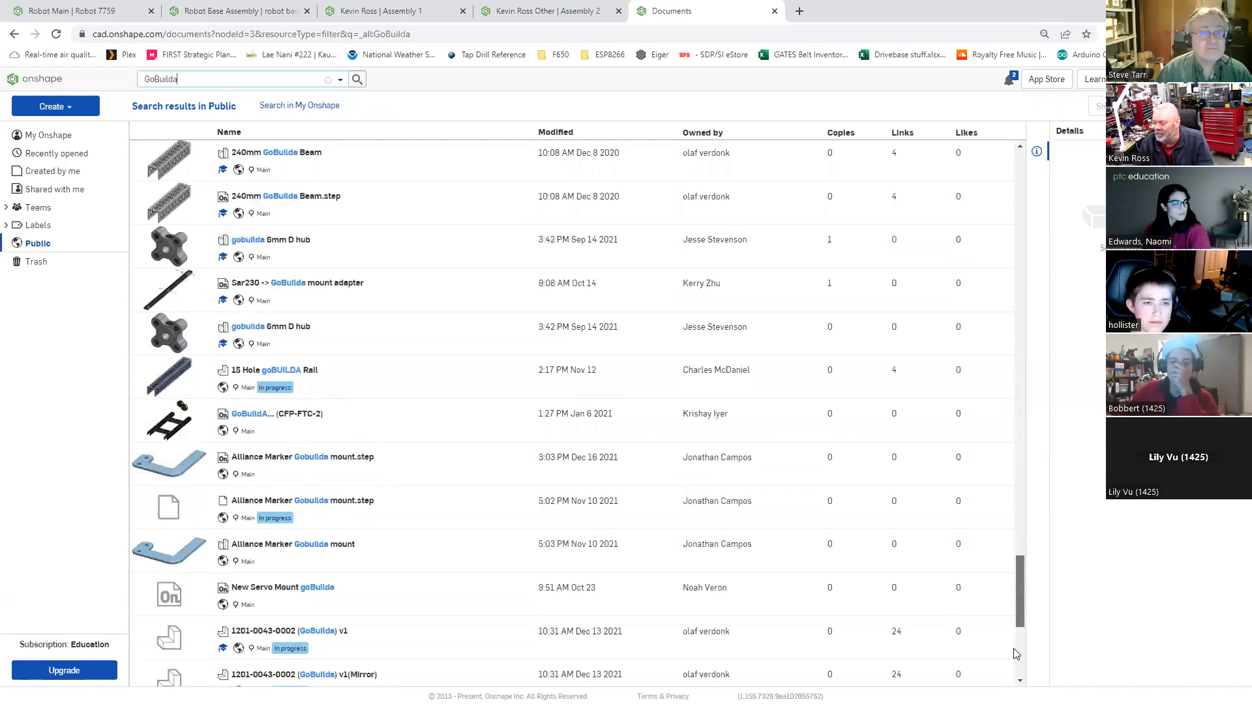
scroll(1015, 653, "down", 4)
scroll(959, 583, "down", 2)
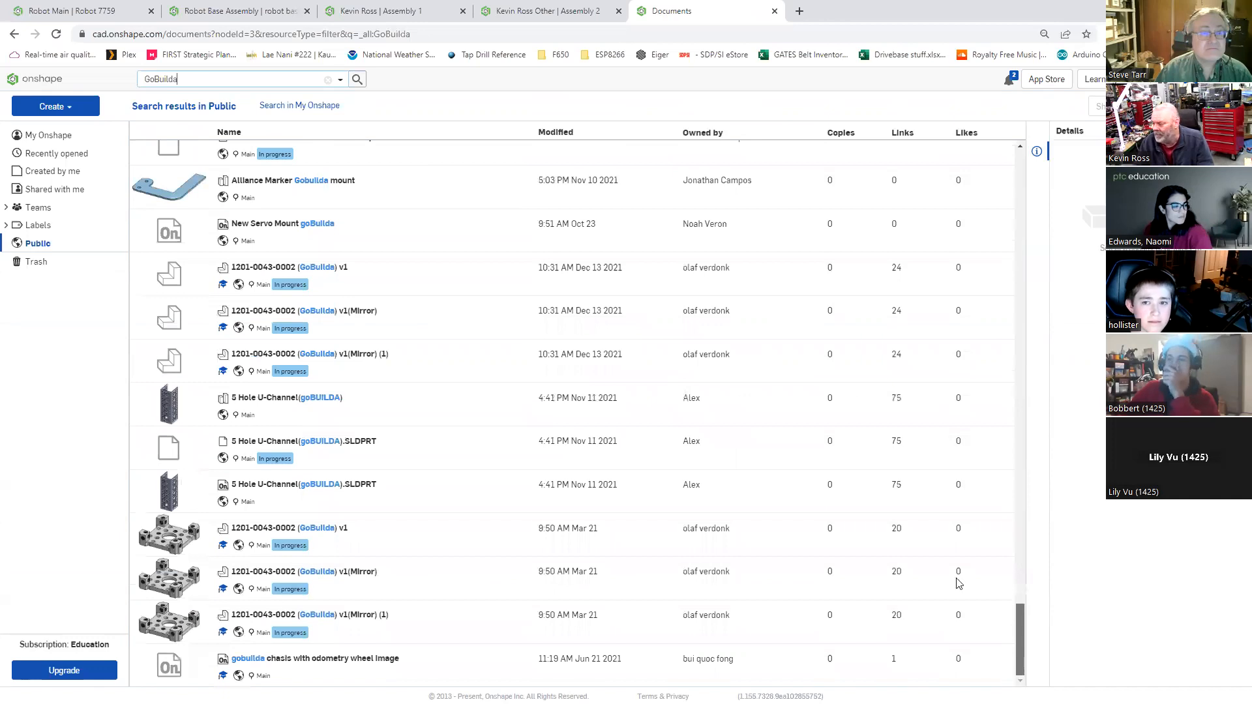
Step: Return to the start of the GoBuilda results and recheck the chassis, library and motor entries
left_click(712, 394)
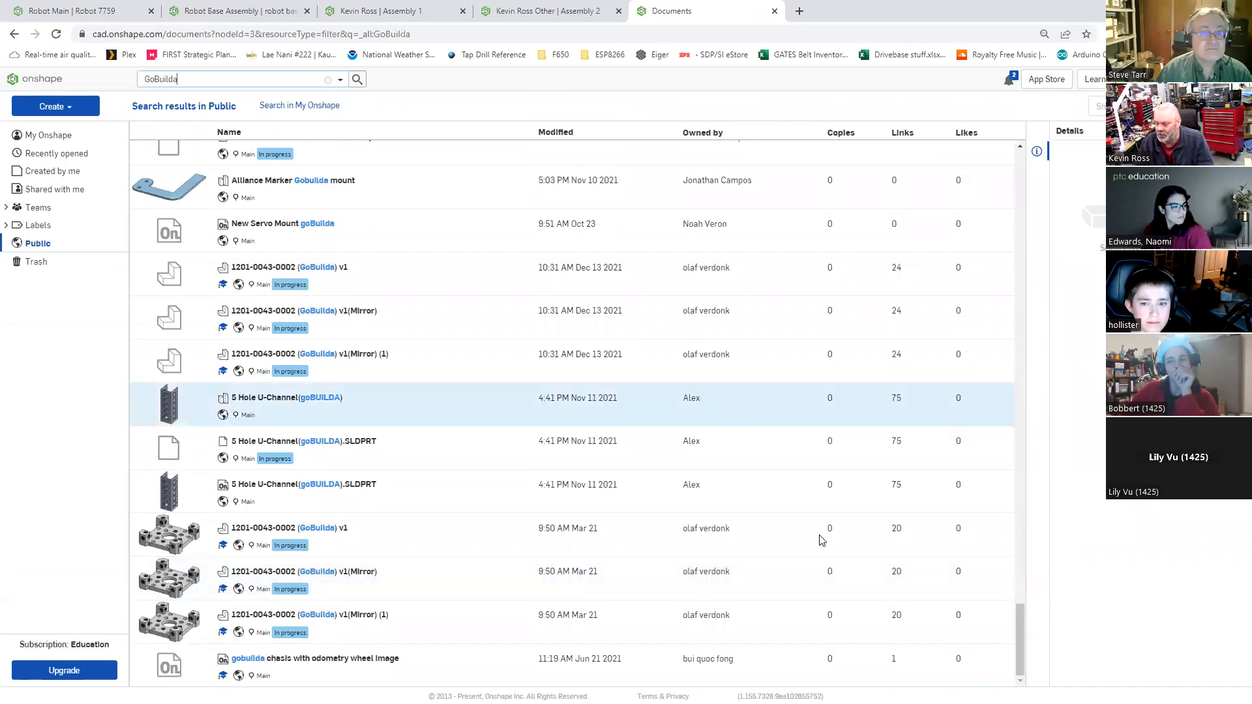
left_click(1021, 404)
left_click(1013, 194)
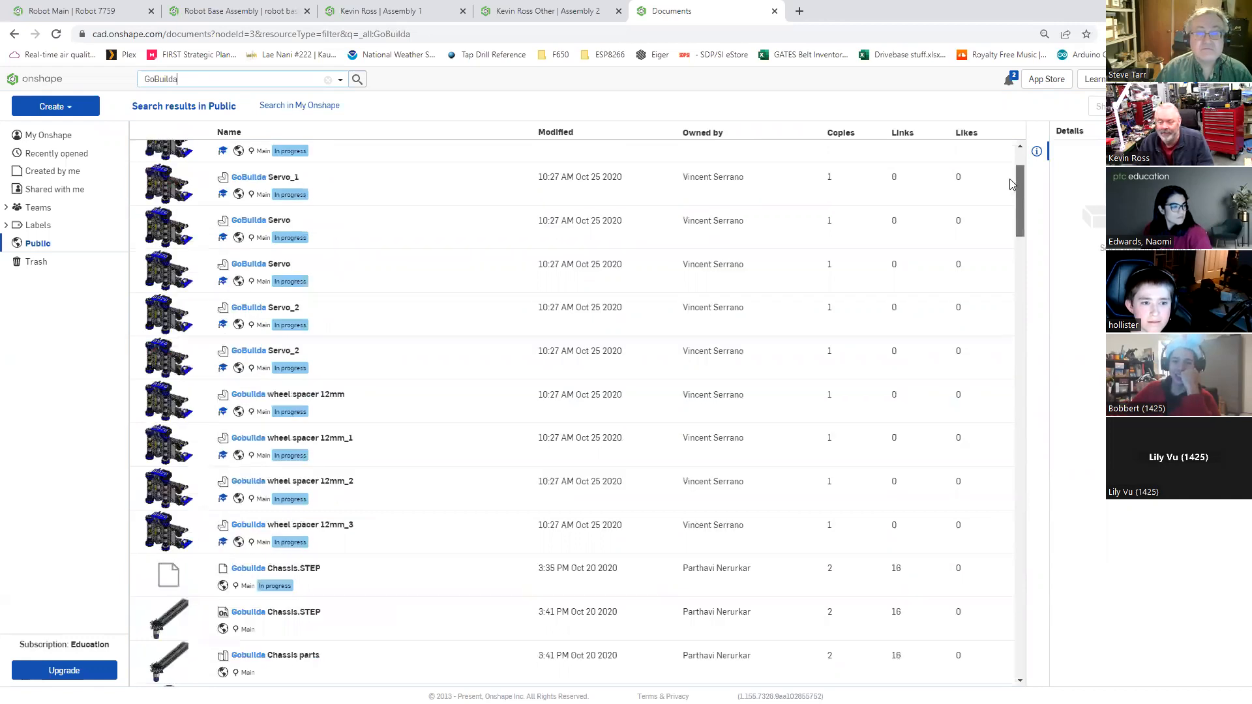
scroll(1010, 184, "up", 3)
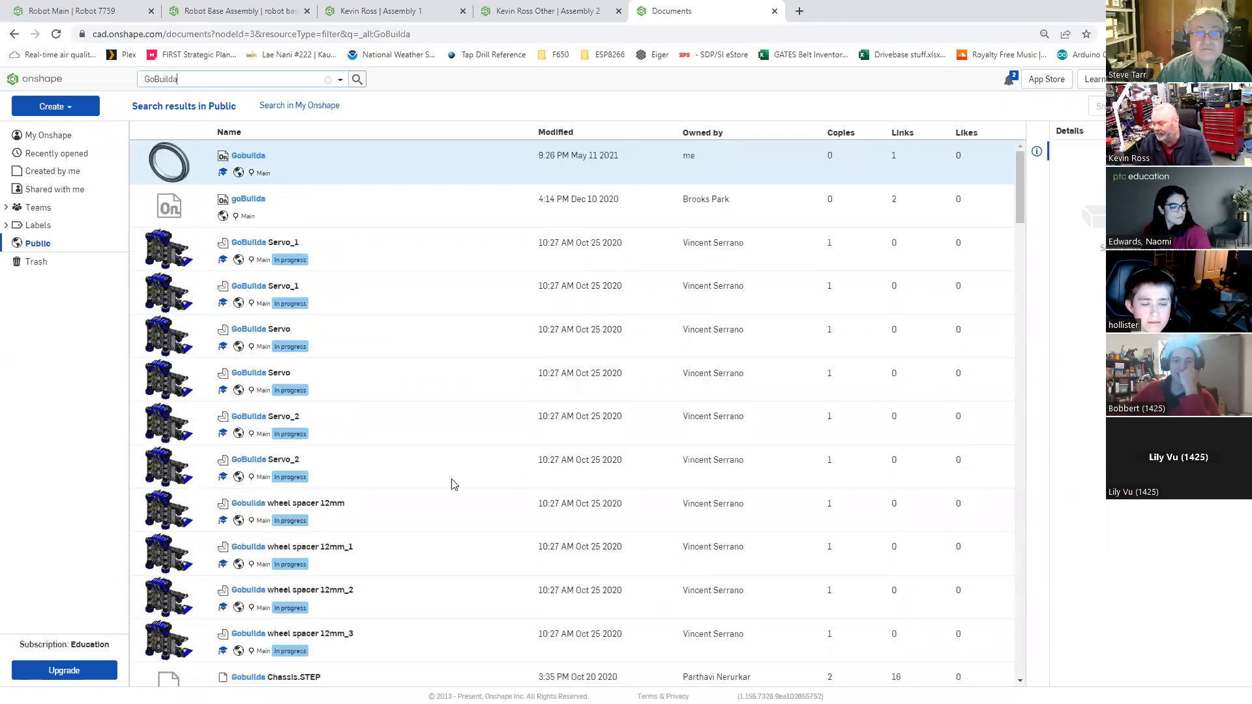
scroll(903, 516, "down", 5)
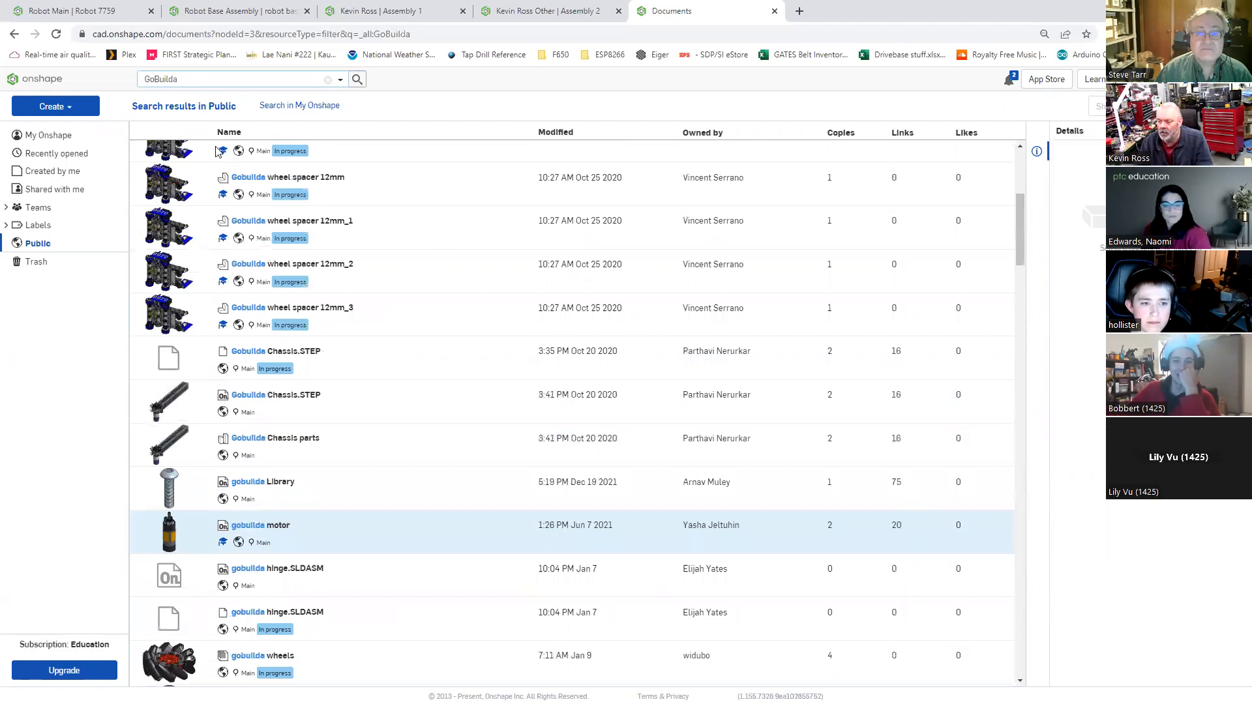
scroll(218, 152, "down", 1)
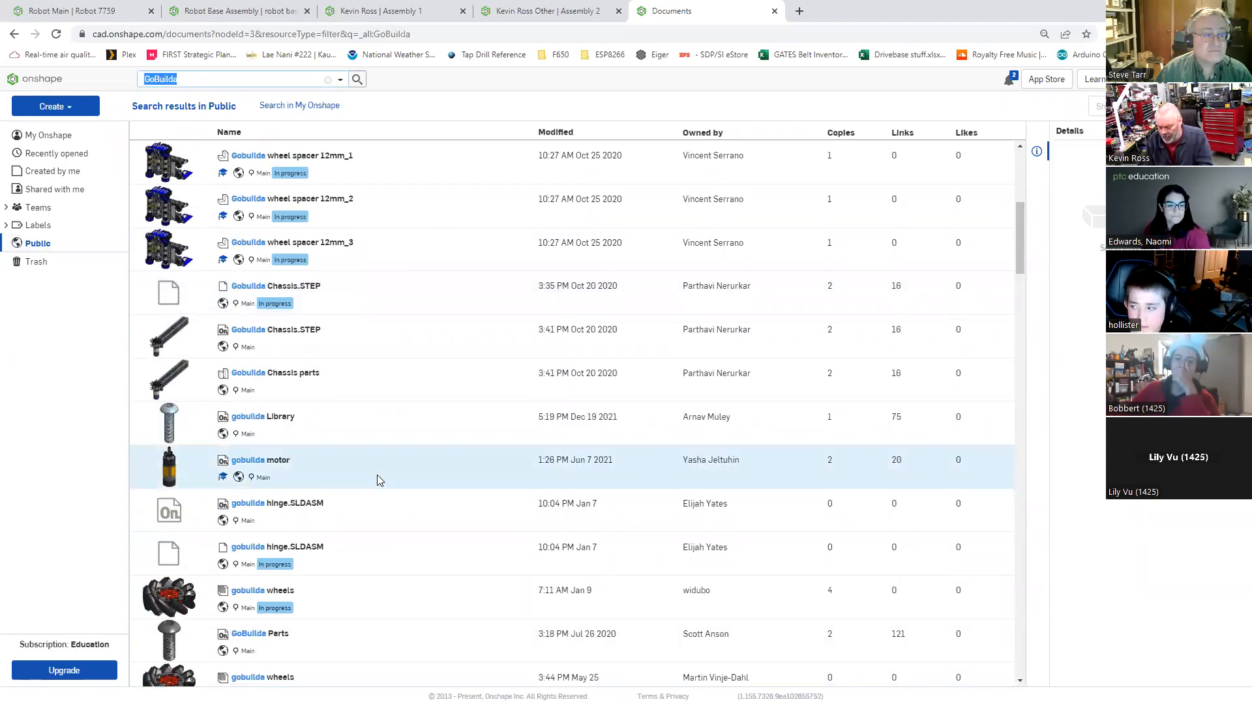
Step: Search the public documents for Falcon and refine the search to Falcon 500
type("Falcon")
key("Return")
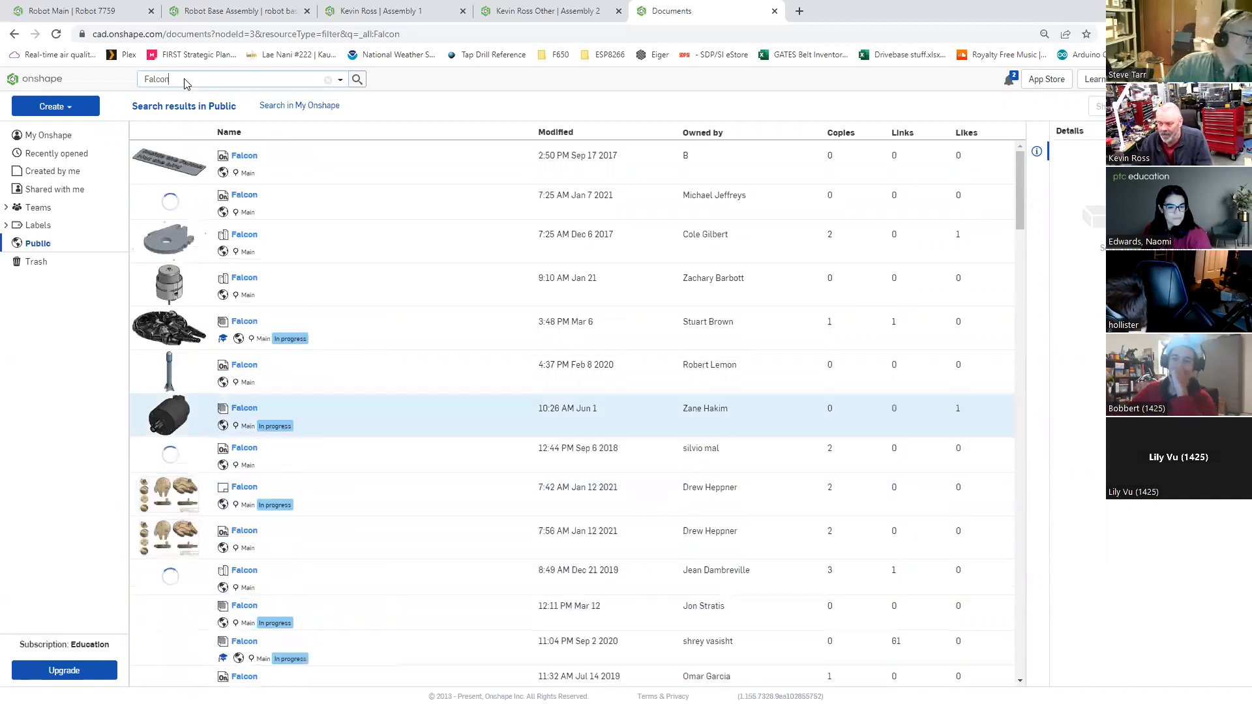
type("500")
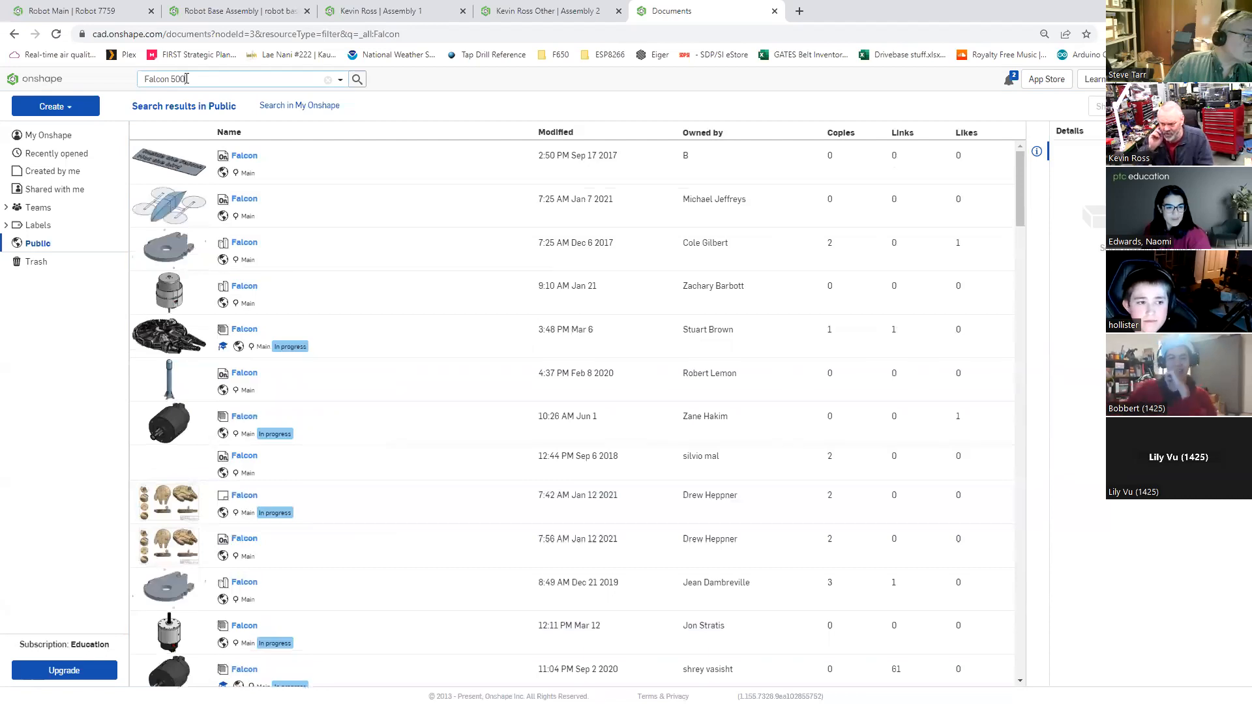
key("Return")
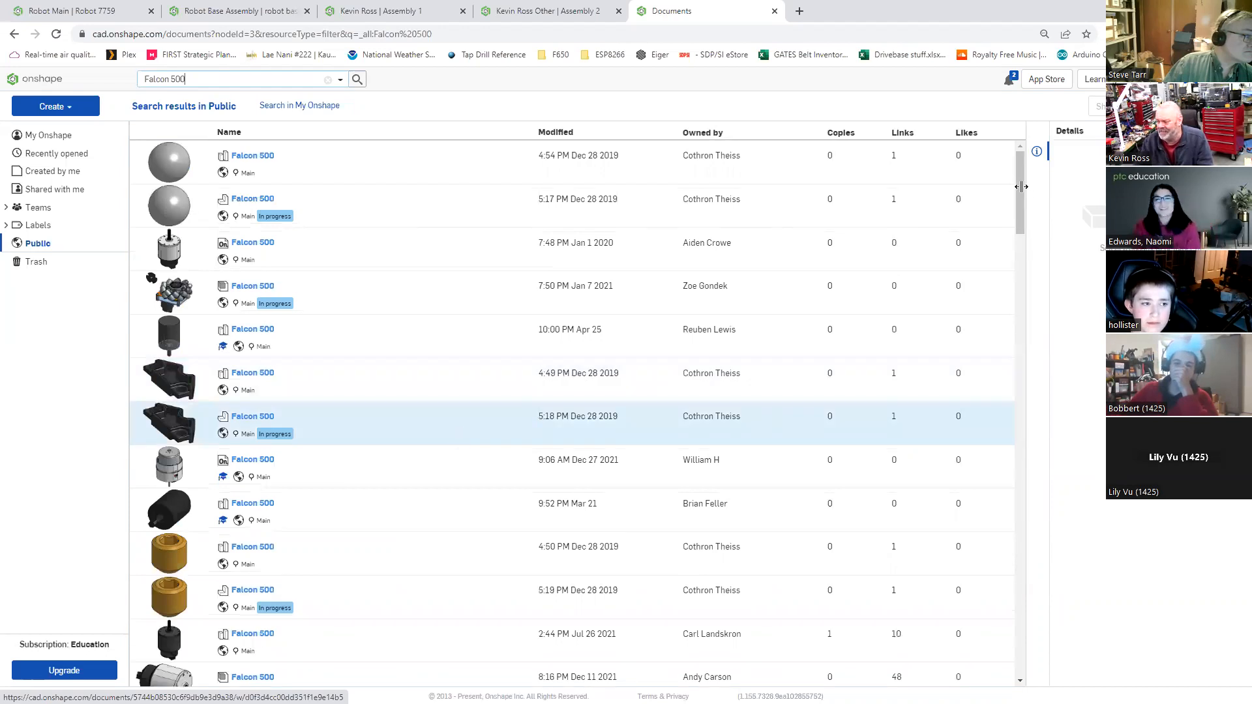
Step: Examine the Falcon 500 search results down to the end of the list, comparing previews, copies, links and likes
scroll(1023, 214, "down", 3)
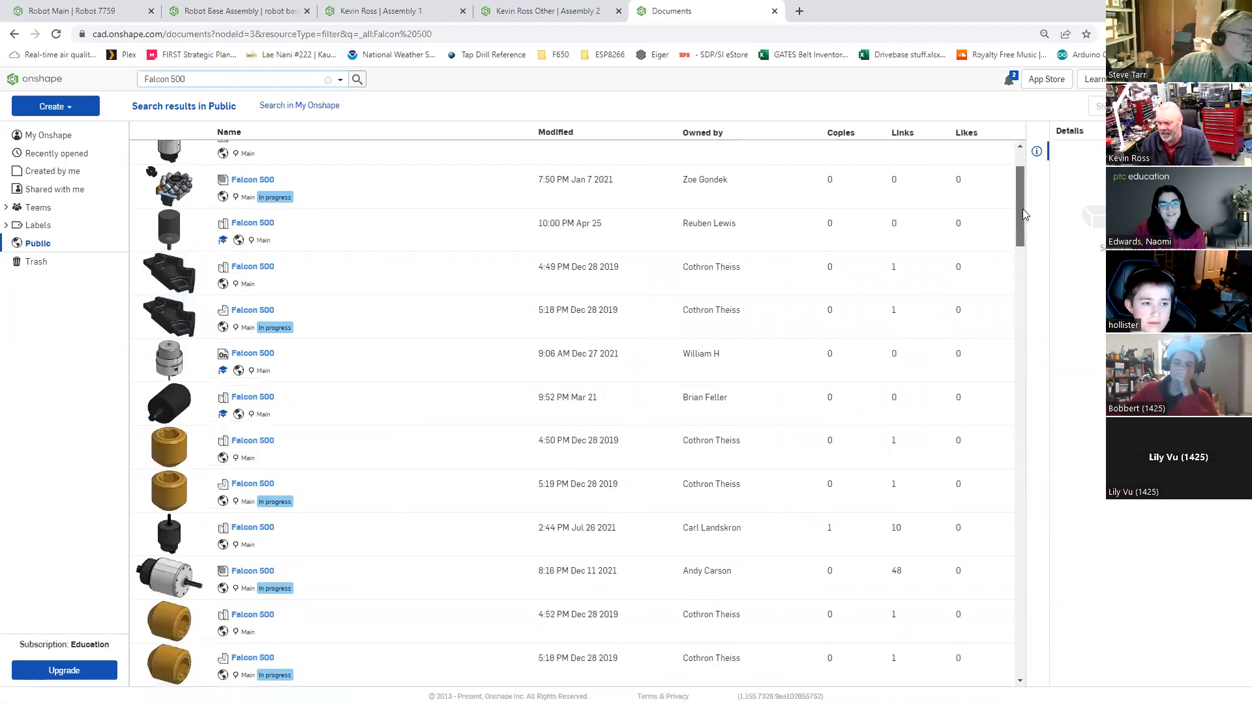
scroll(1022, 215, "down", 1)
scroll(1024, 313, "down", 5)
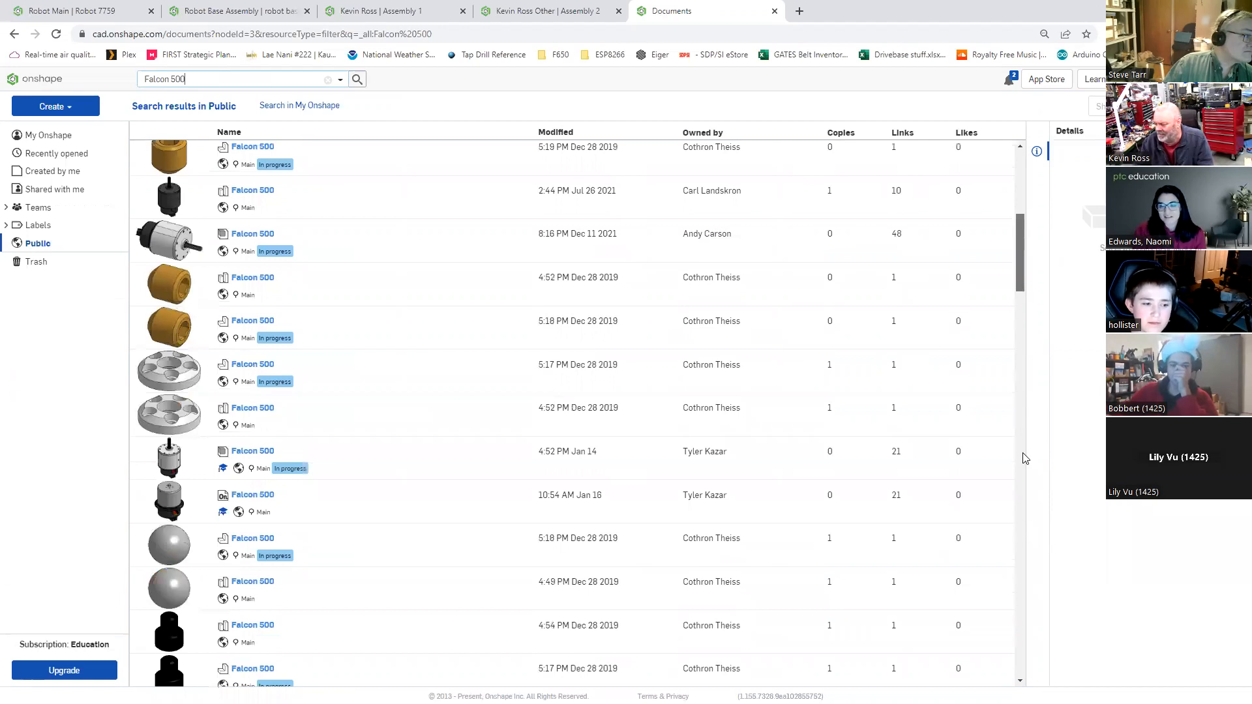
scroll(1024, 489, "down", 10)
scroll(1023, 554, "down", 10)
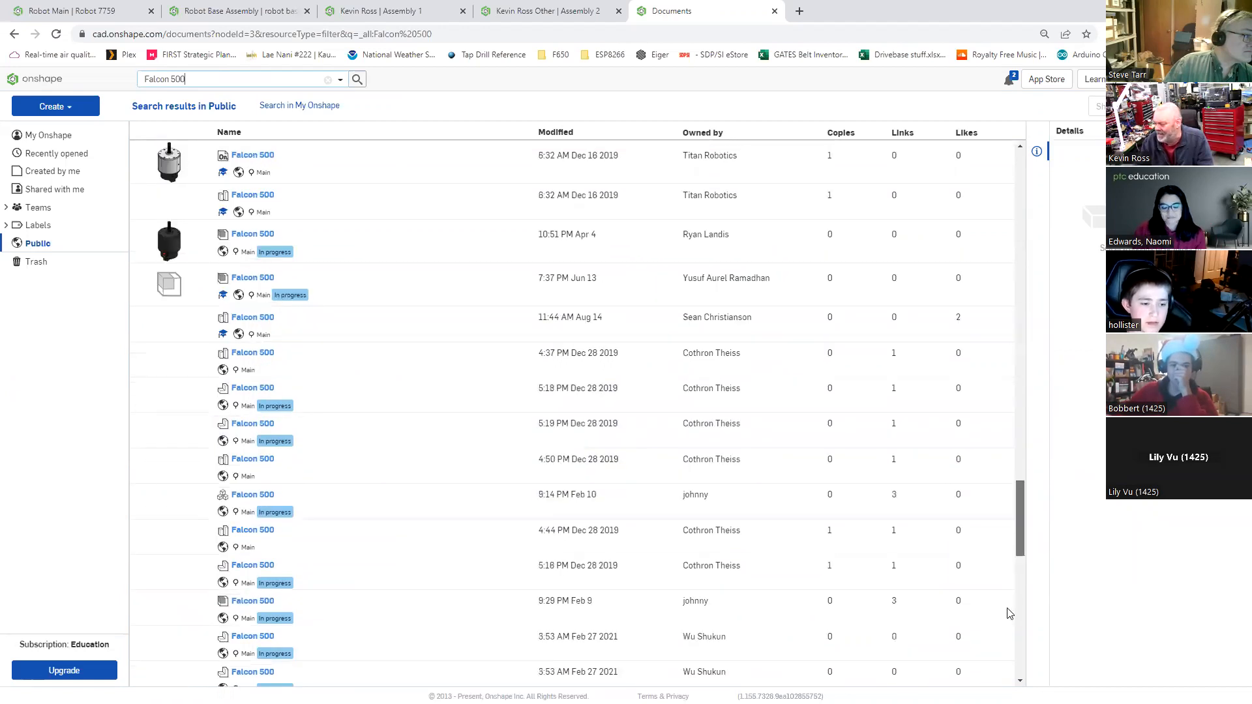
scroll(1009, 613, "down", 8)
scroll(998, 639, "down", 5)
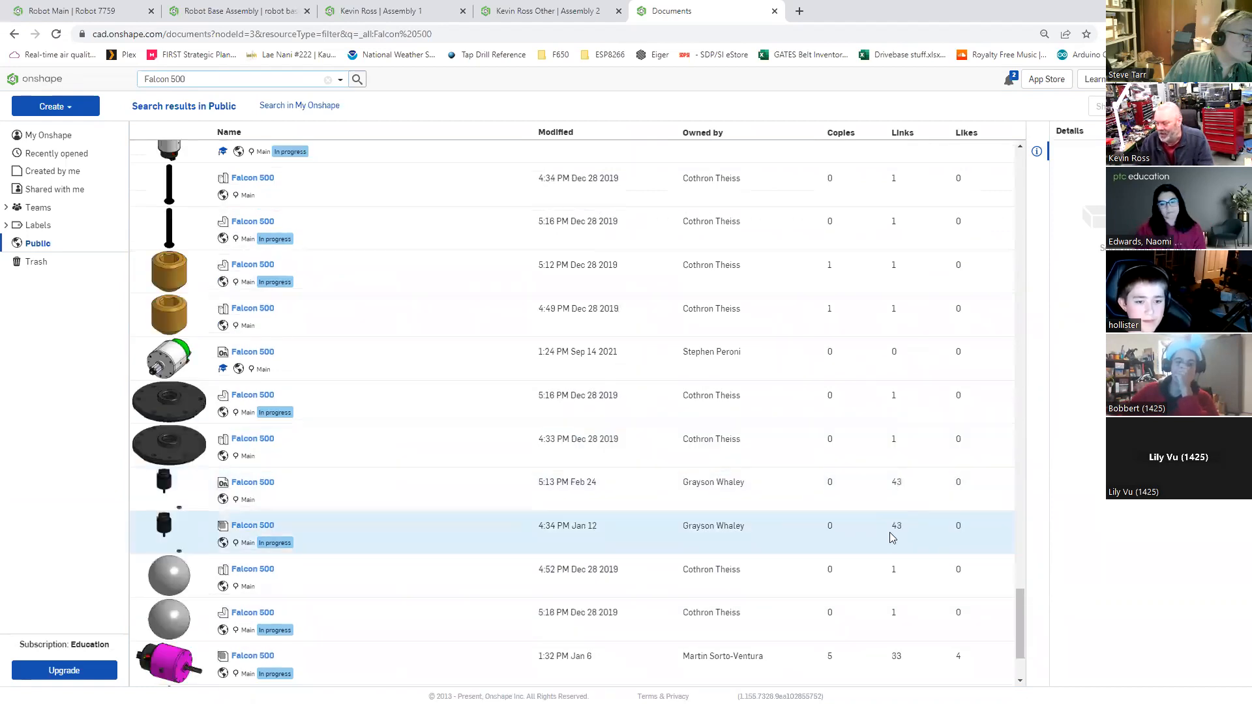
scroll(899, 589, "down", 6)
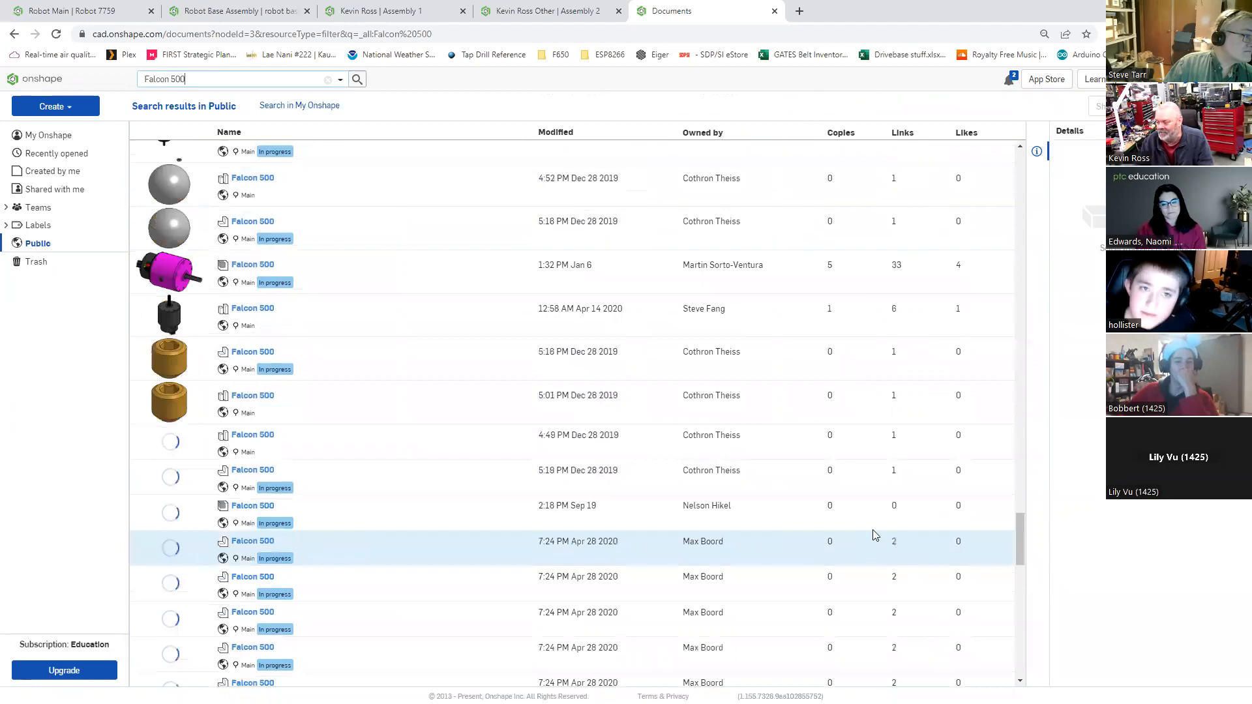
scroll(894, 539, "down", 5)
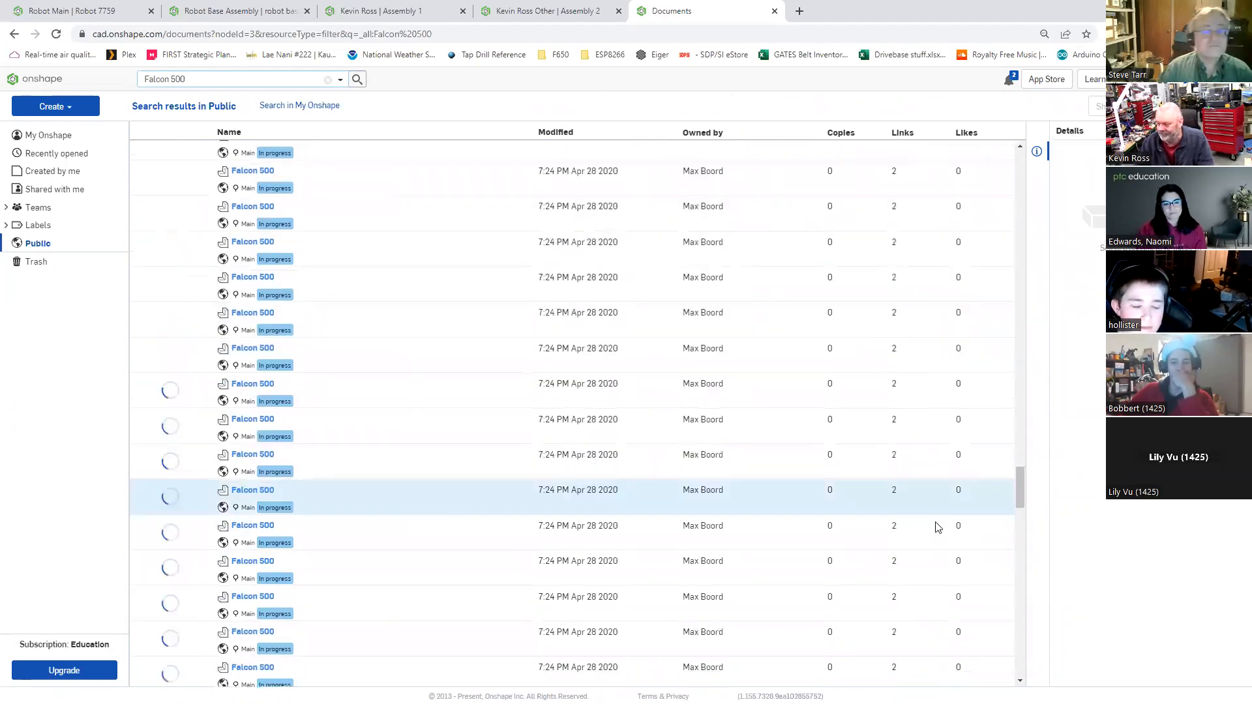
scroll(1019, 531, "down", 5)
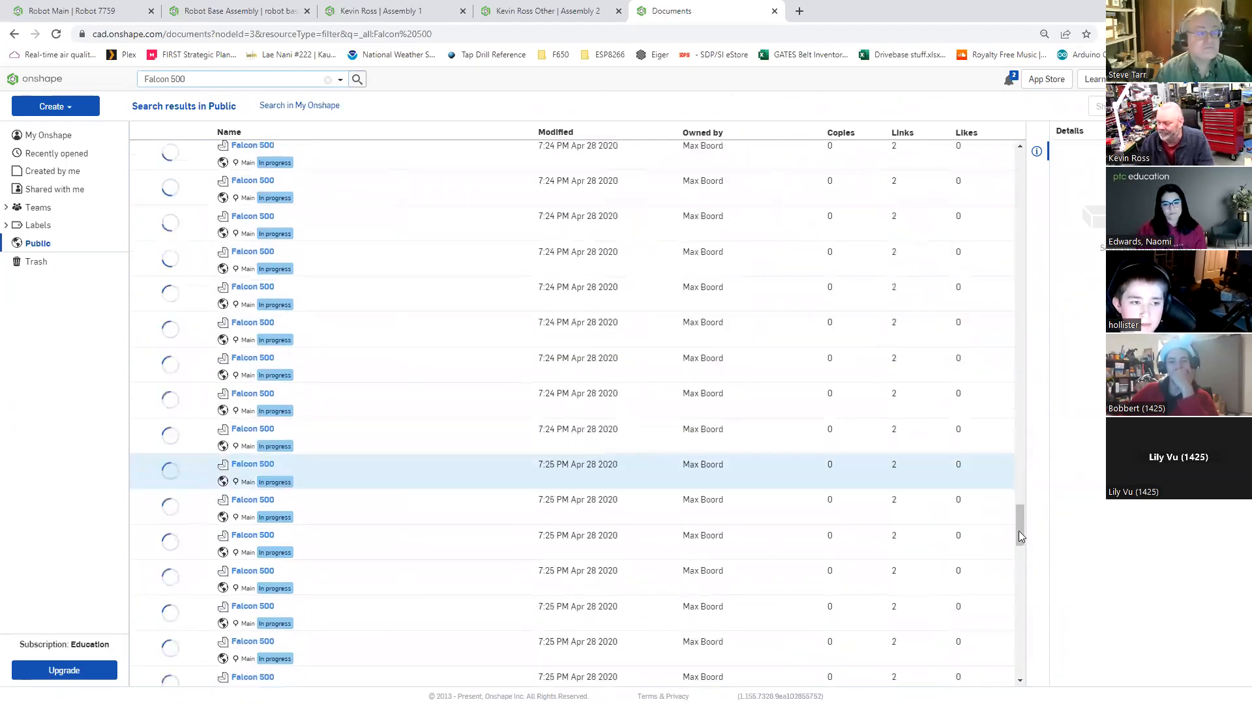
left_click(1018, 659)
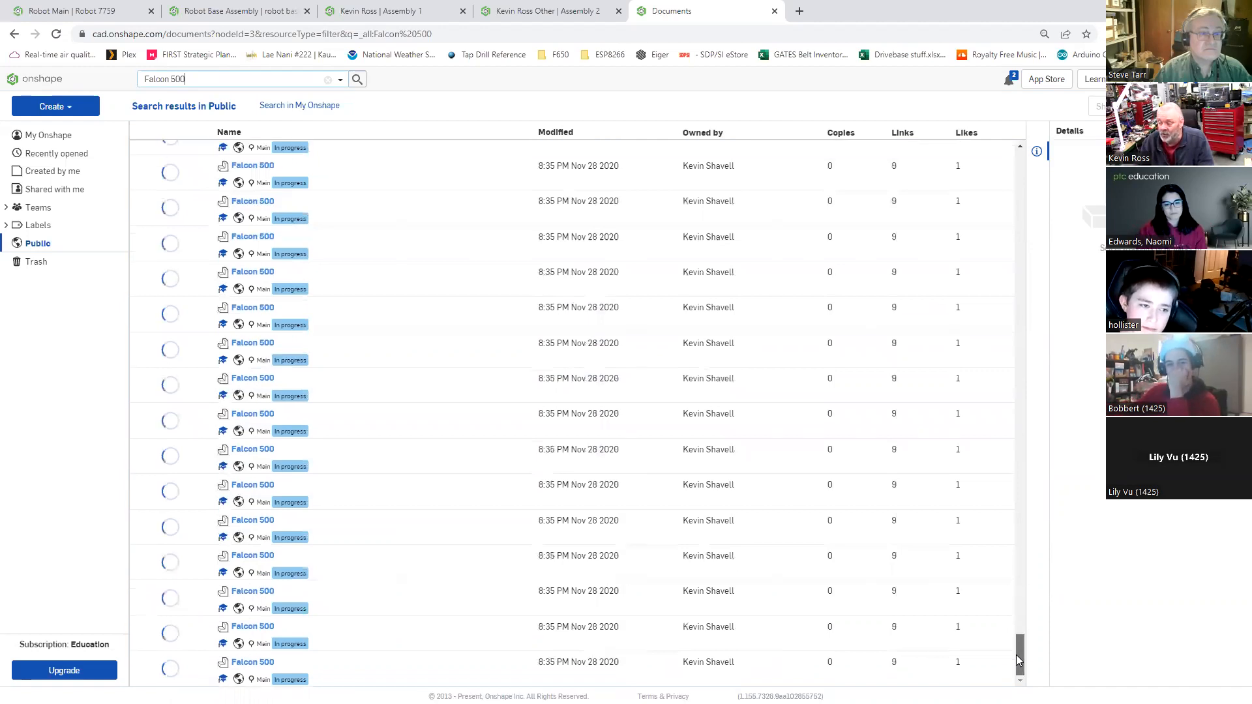
Step: Return to the start of the Falcon 500 results and compare the first entries' previews, owners and link counts
left_click(1015, 164)
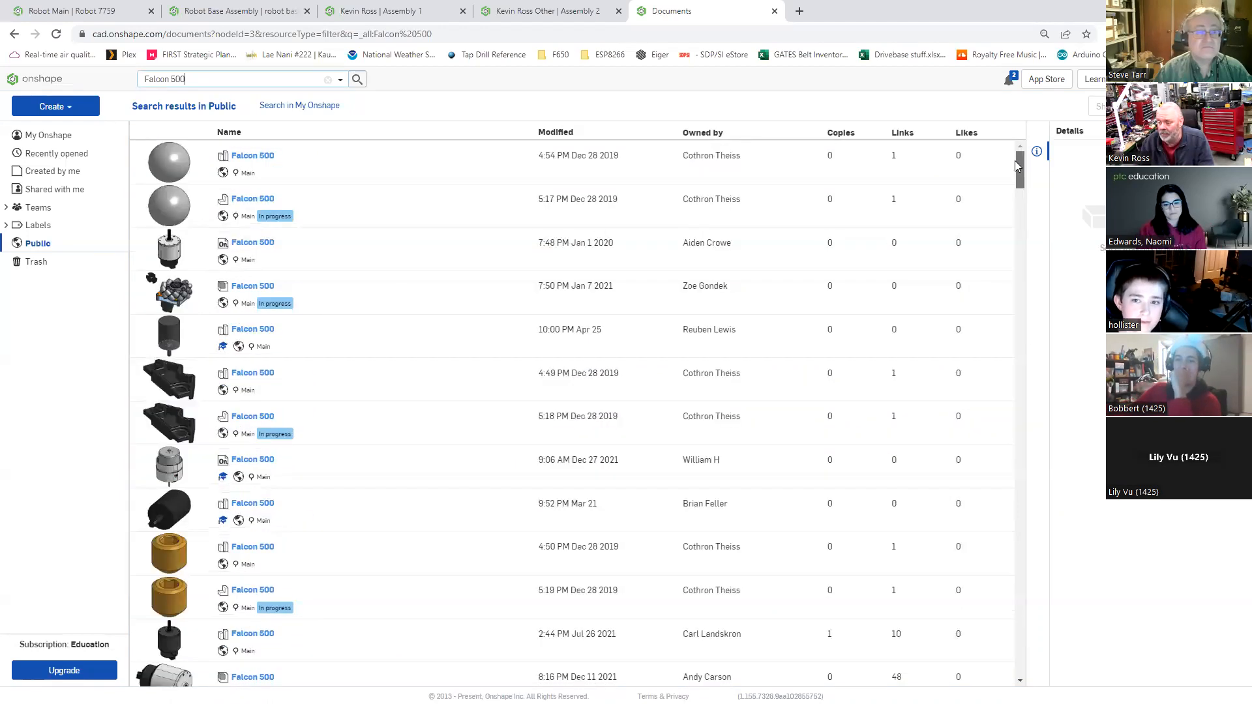
left_click(609, 484)
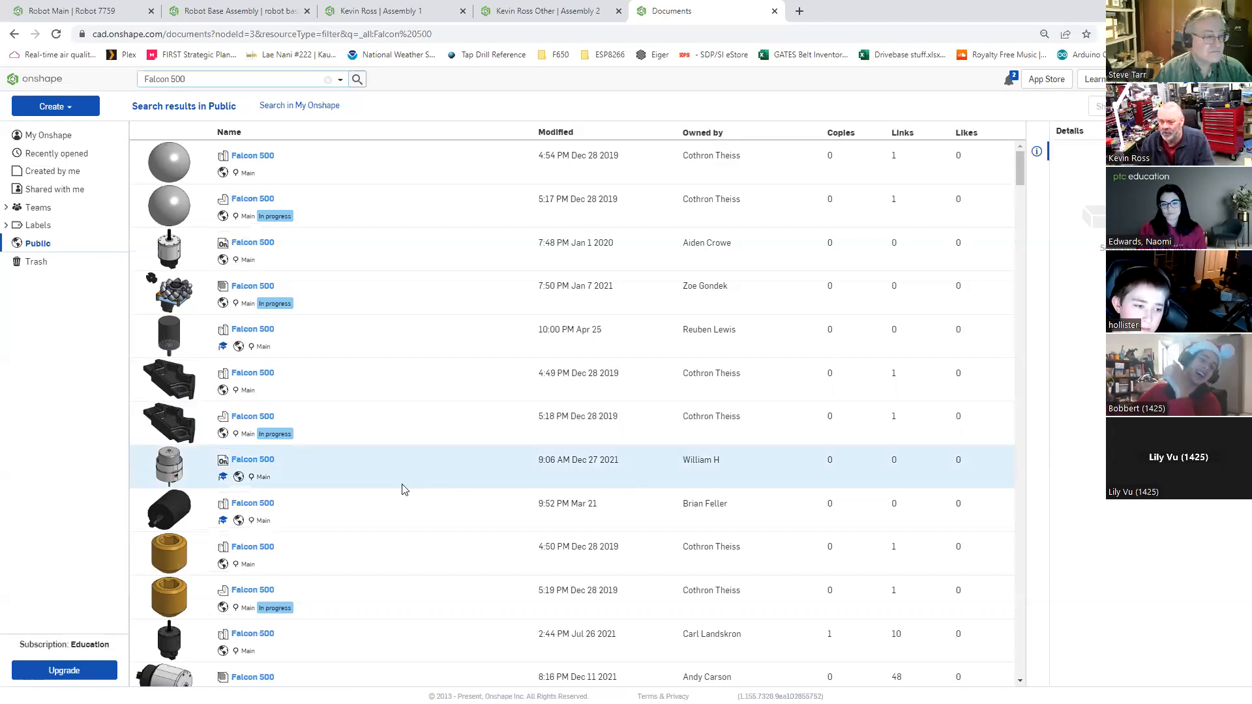
left_click(278, 289)
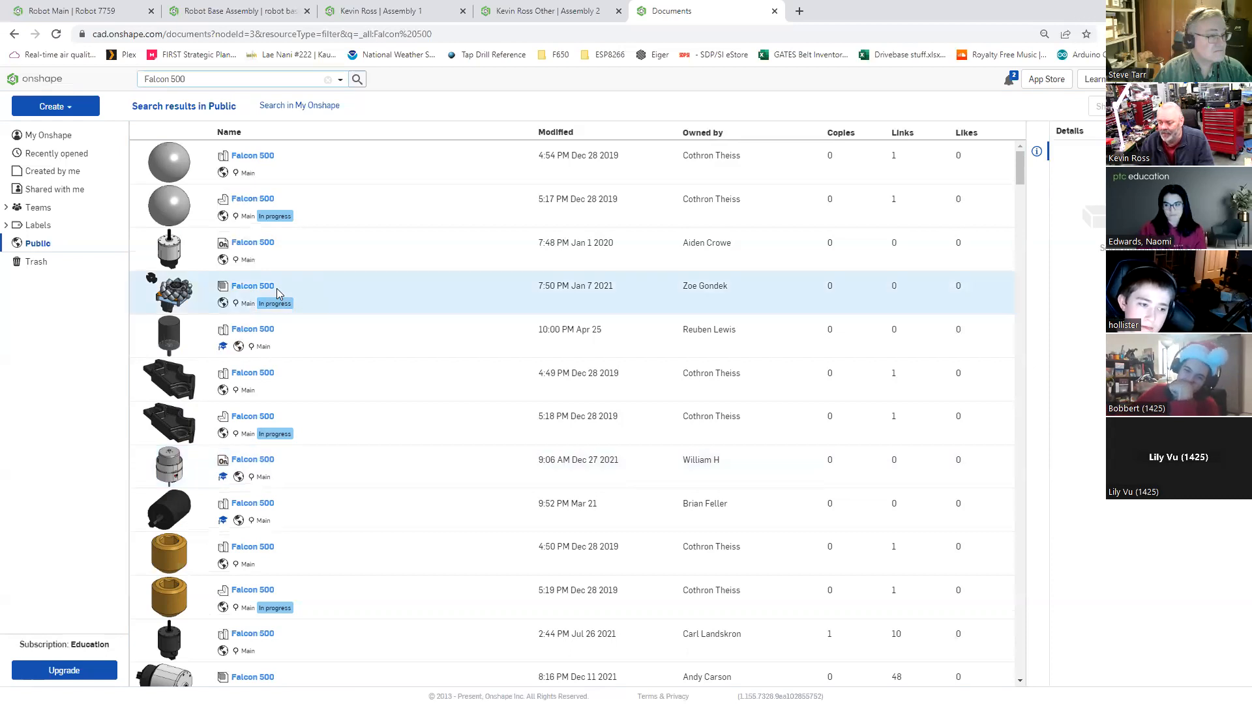
left_click(384, 325)
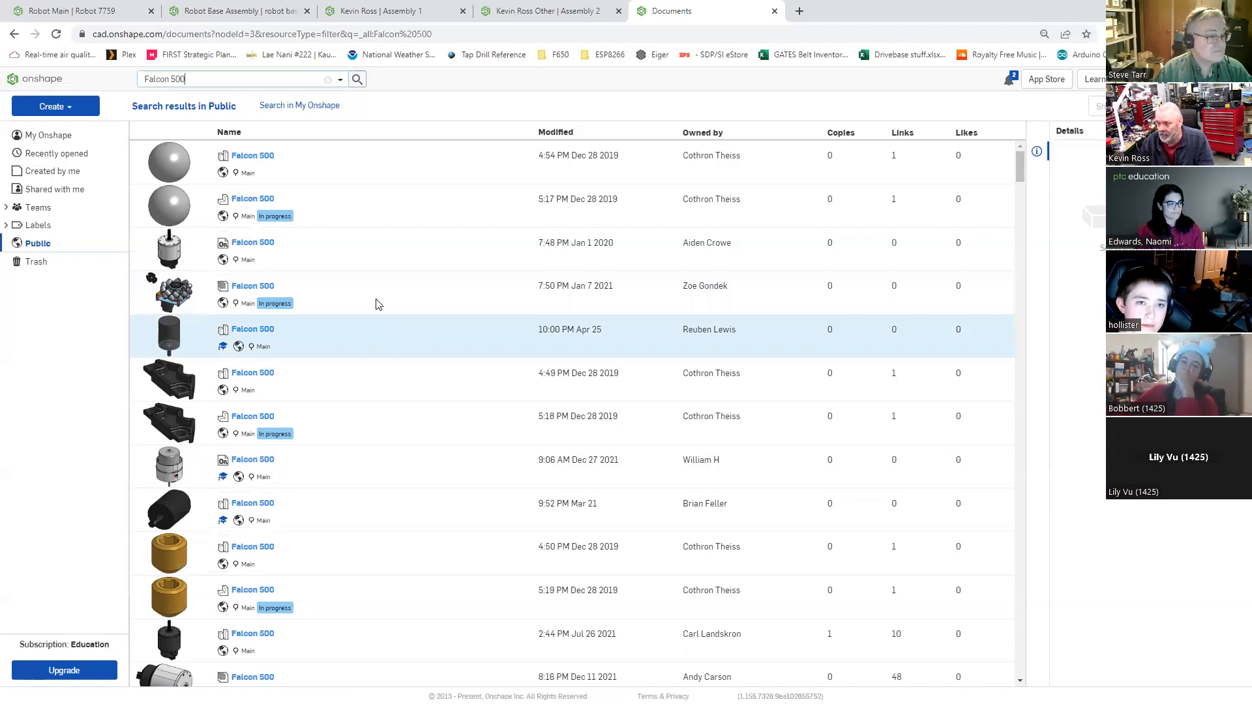
Step: Look through the other open assembly documents and open the Onshape Learning Center from the documents page
left_click(565, 15)
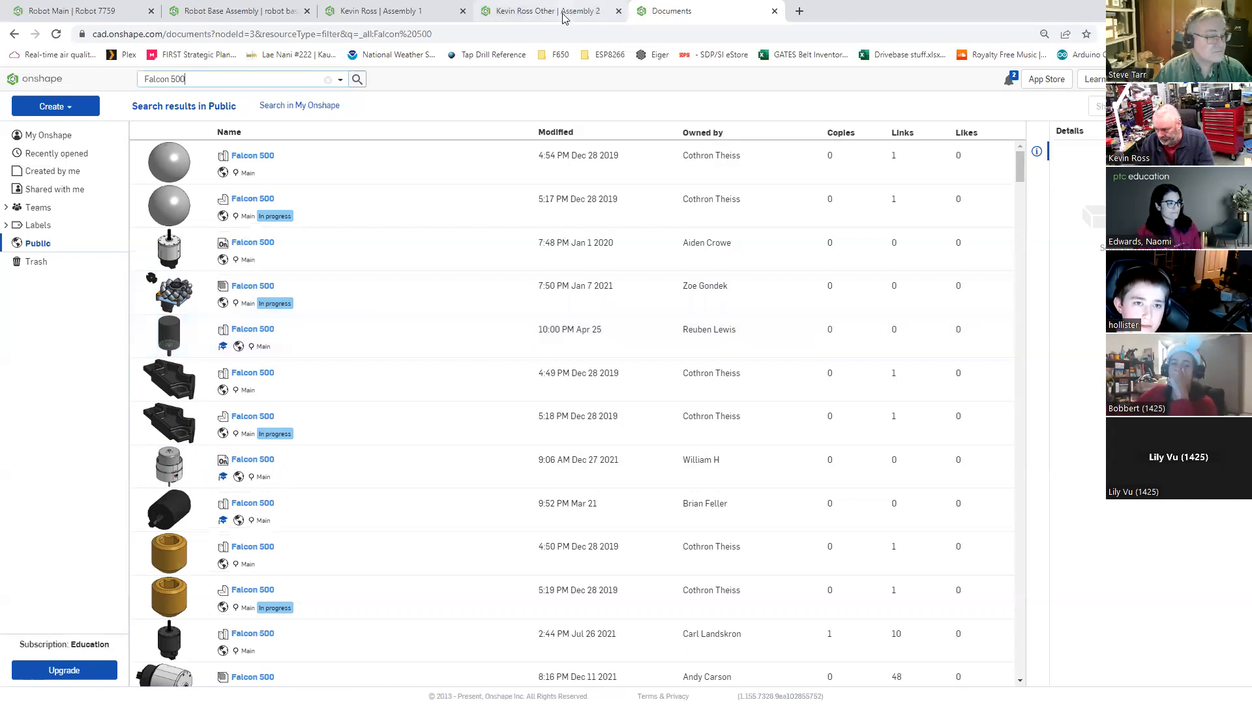
left_click(421, 11)
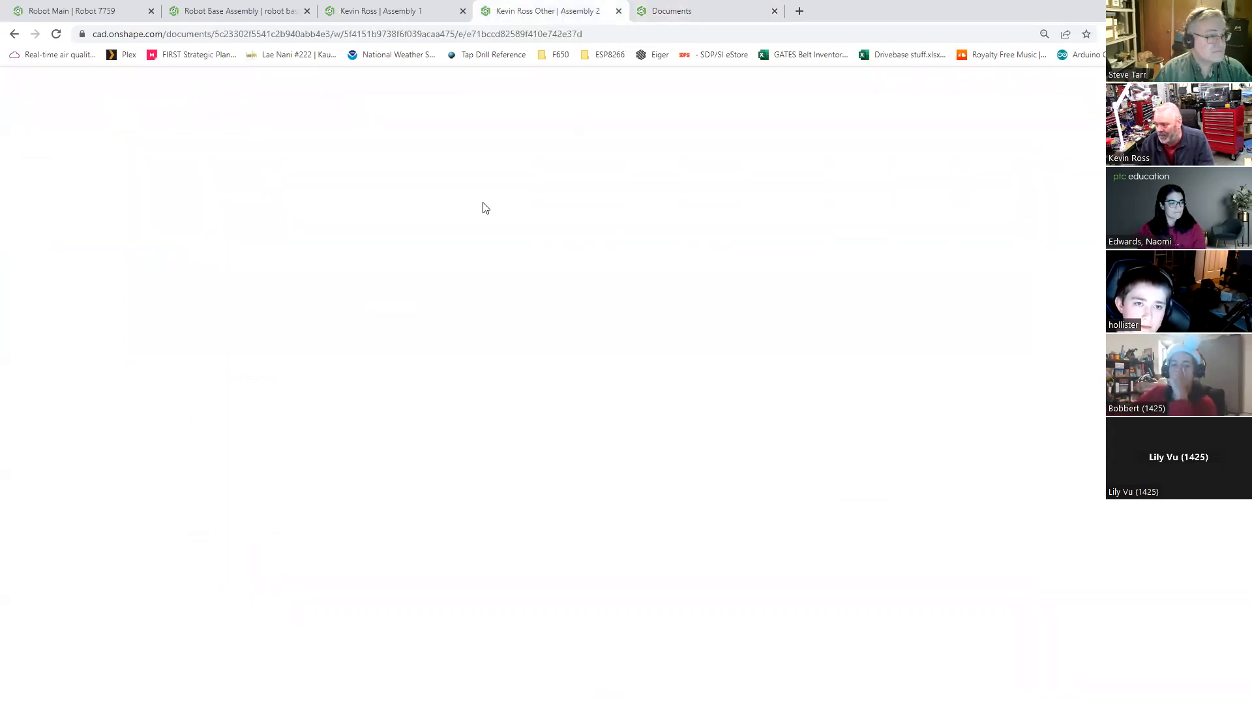
left_click(679, 11)
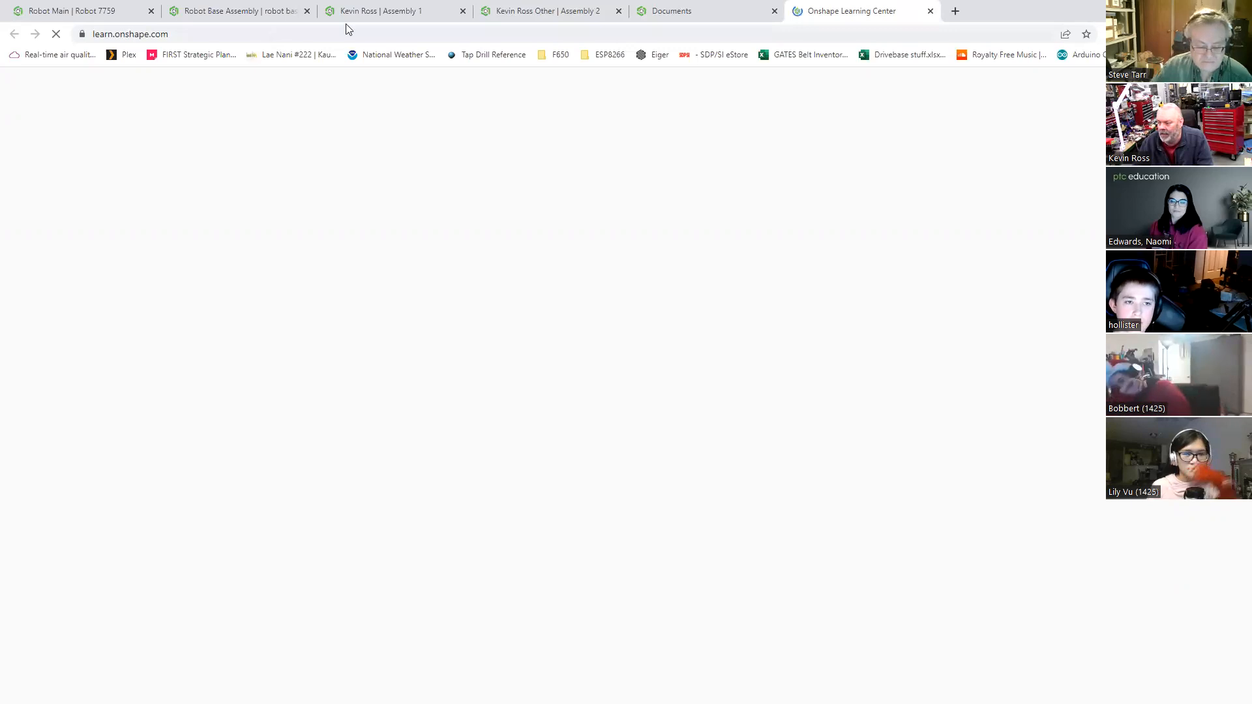
Step: Open the Fastened Mate help from Assembly 1 and read its desktop instructions on mate connectors and offsets
left_click(516, 18)
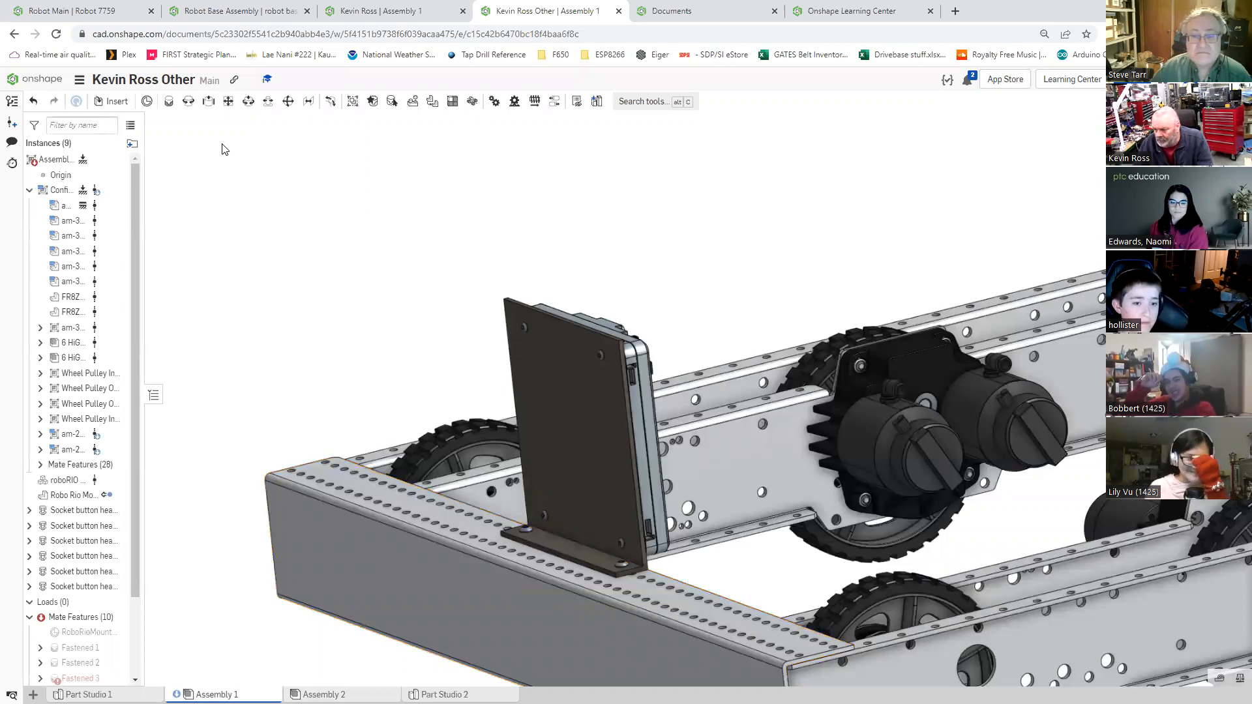
left_click(168, 106)
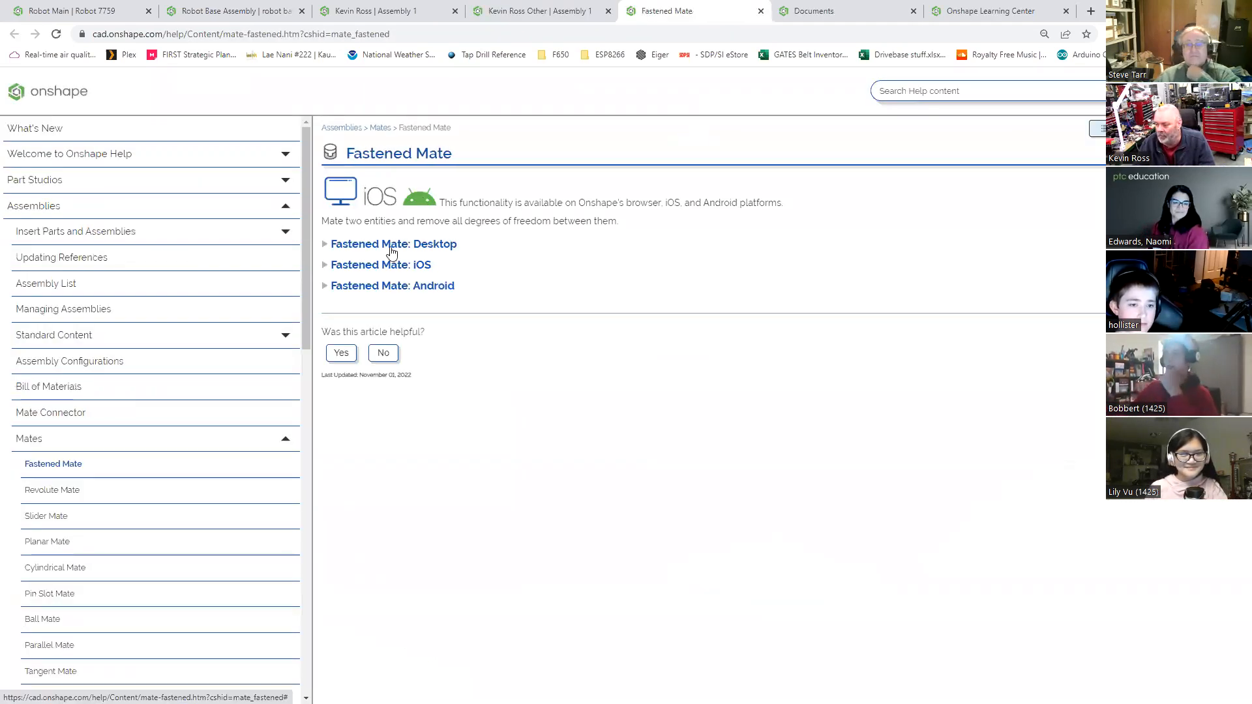
left_click(392, 245)
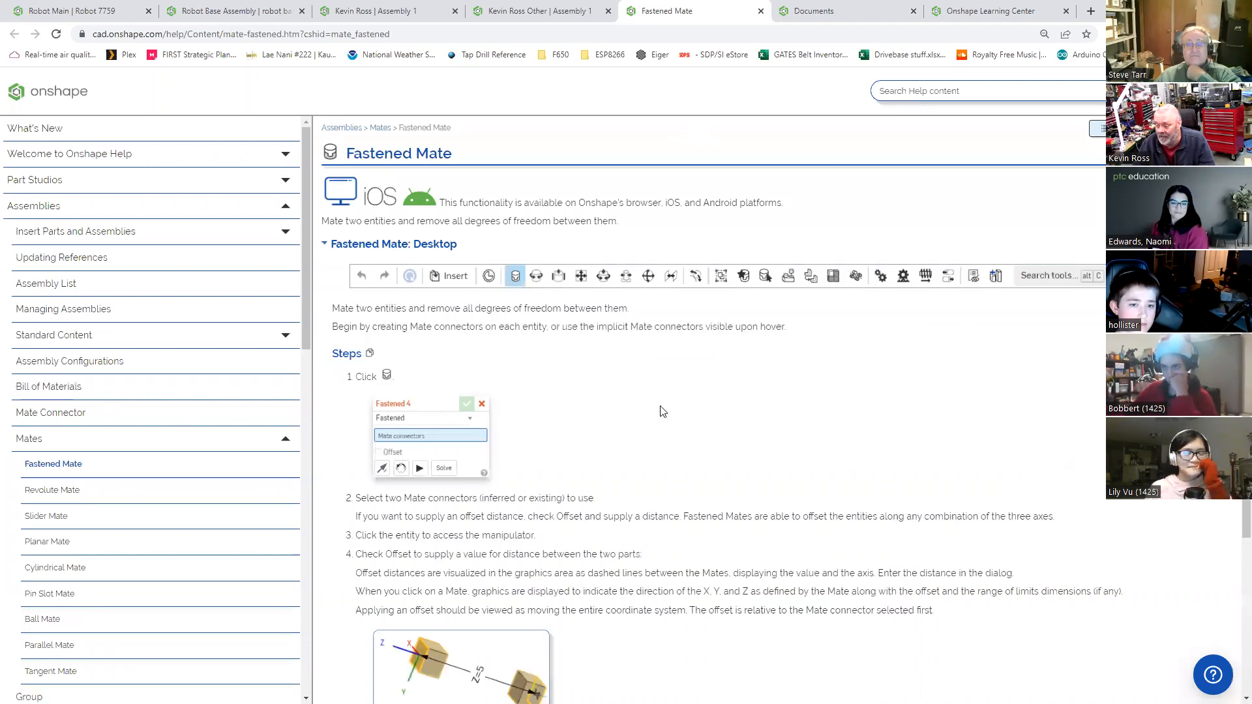
scroll(662, 411, "down", 2)
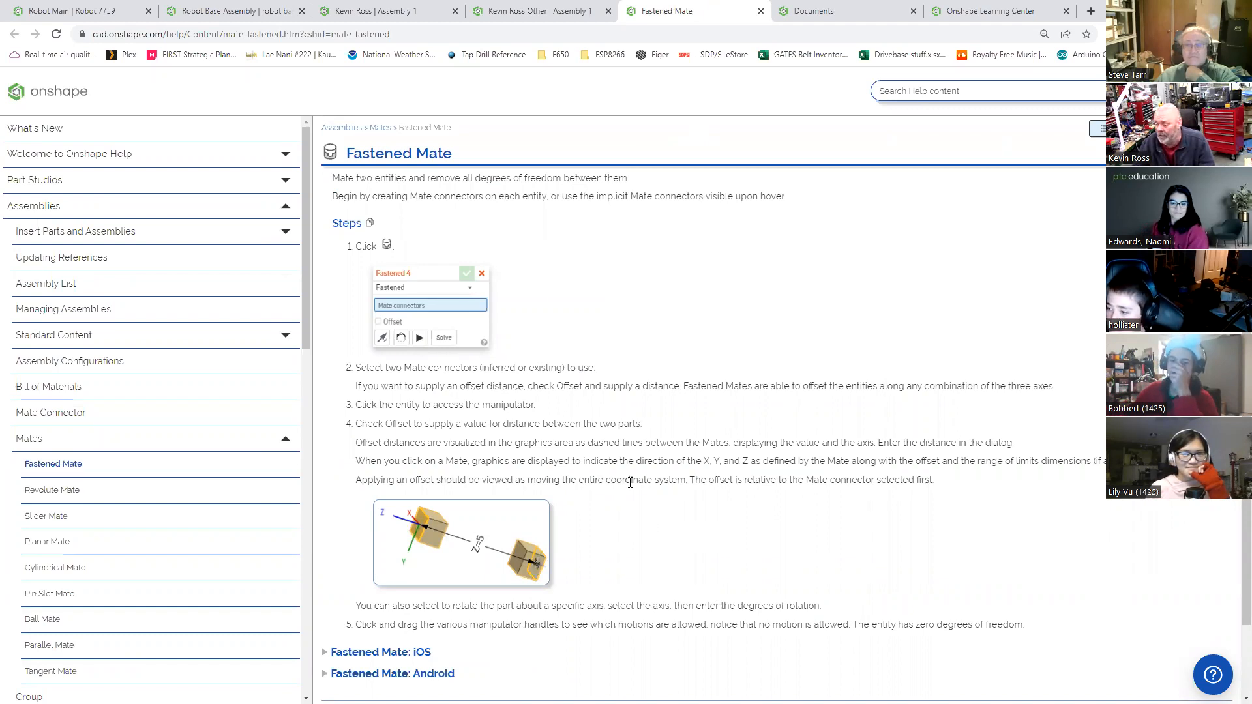
scroll(630, 483, "down", 1)
scroll(631, 487, "up", 1)
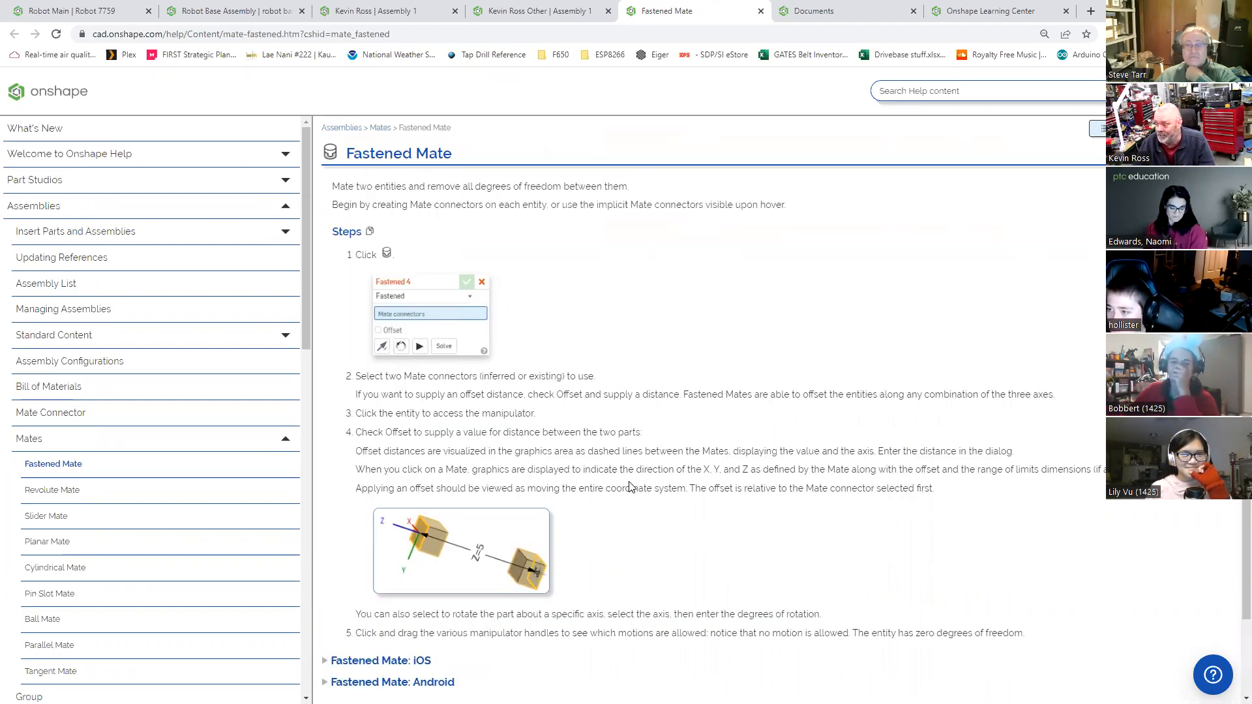
scroll(630, 486, "up", 1)
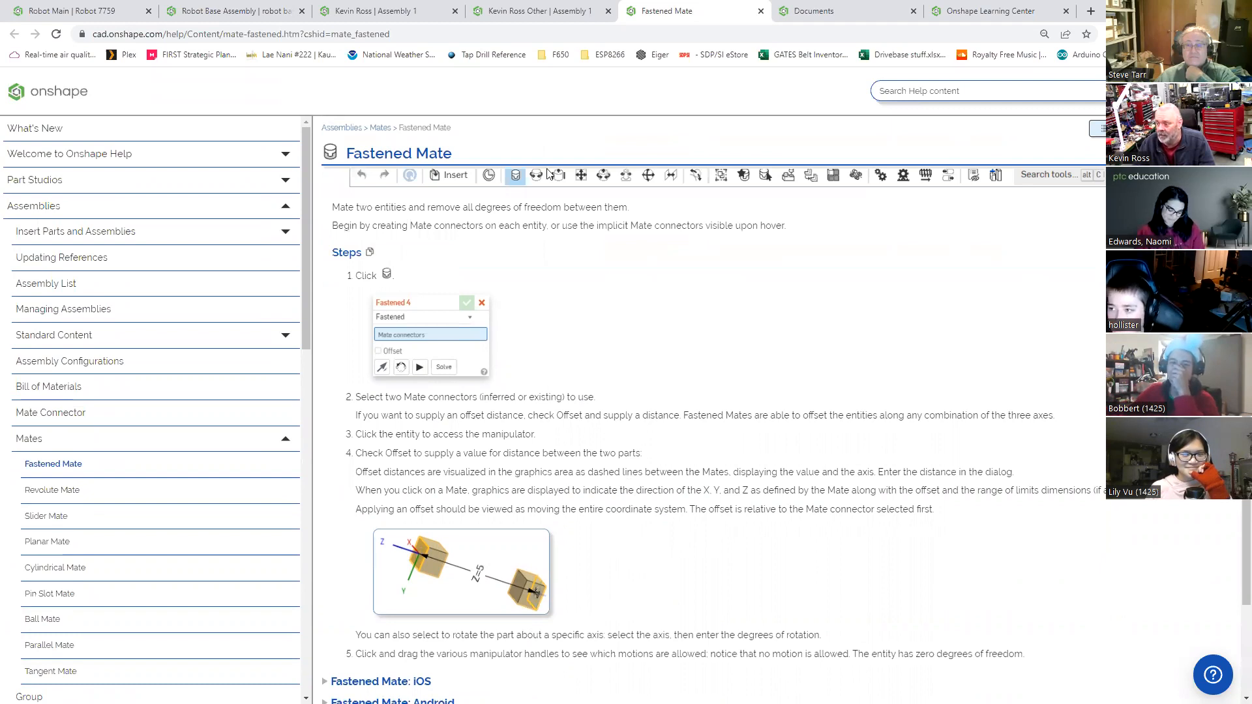
scroll(548, 173, "up", 1)
Step: Open the Pin Slot Mate help from the other Assembly 1 and examine its video example, connector order, limits and offset instructions
left_click(384, 11)
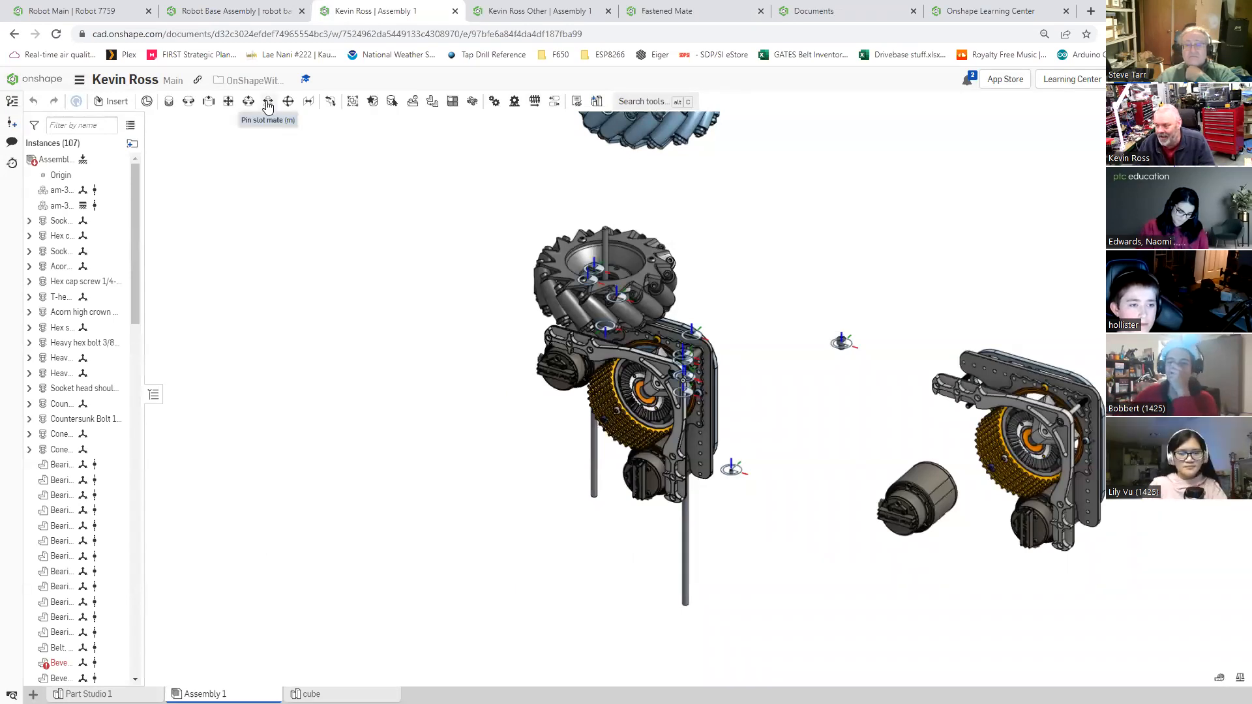
left_click(269, 105)
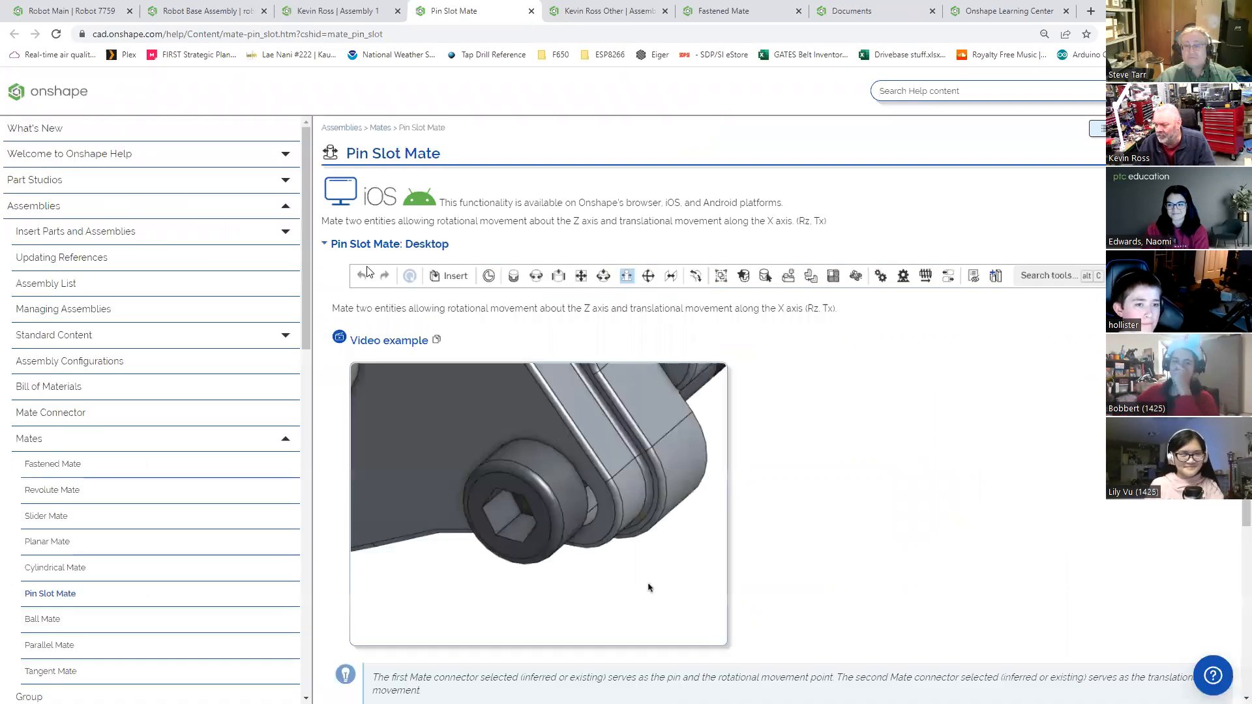
scroll(526, 613, "down", 2)
scroll(522, 590, "down", 2)
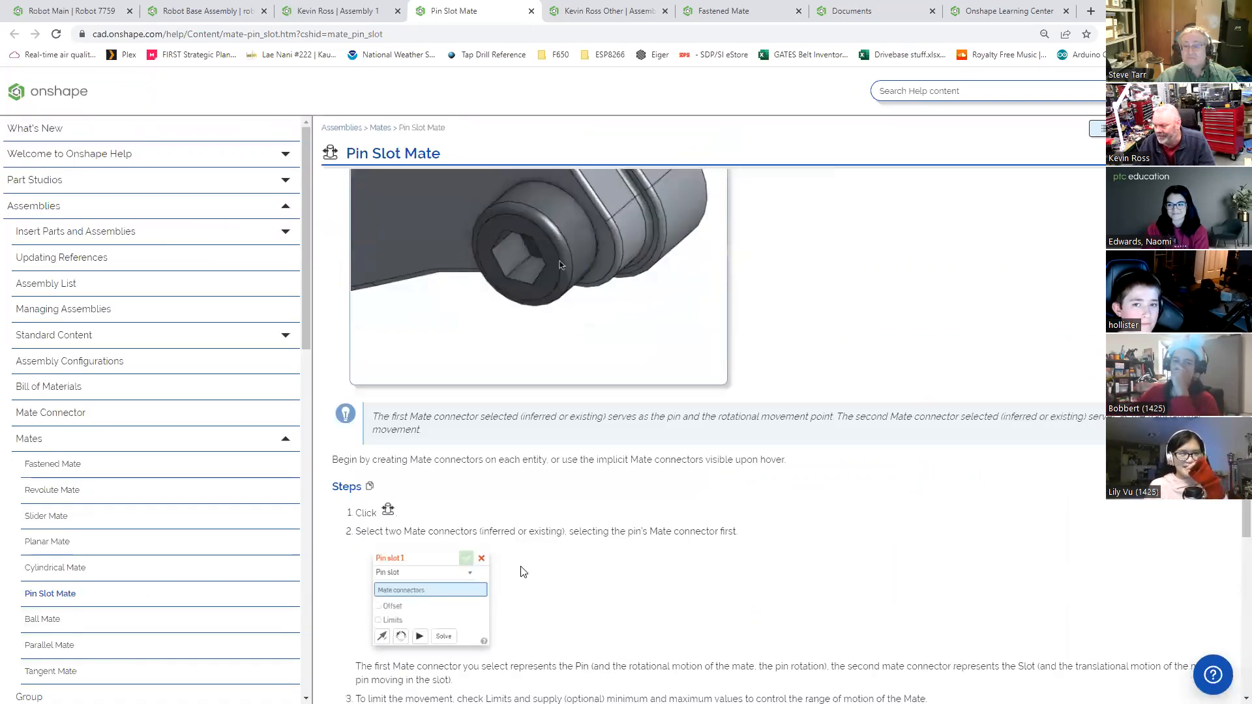
scroll(524, 572, "up", 2)
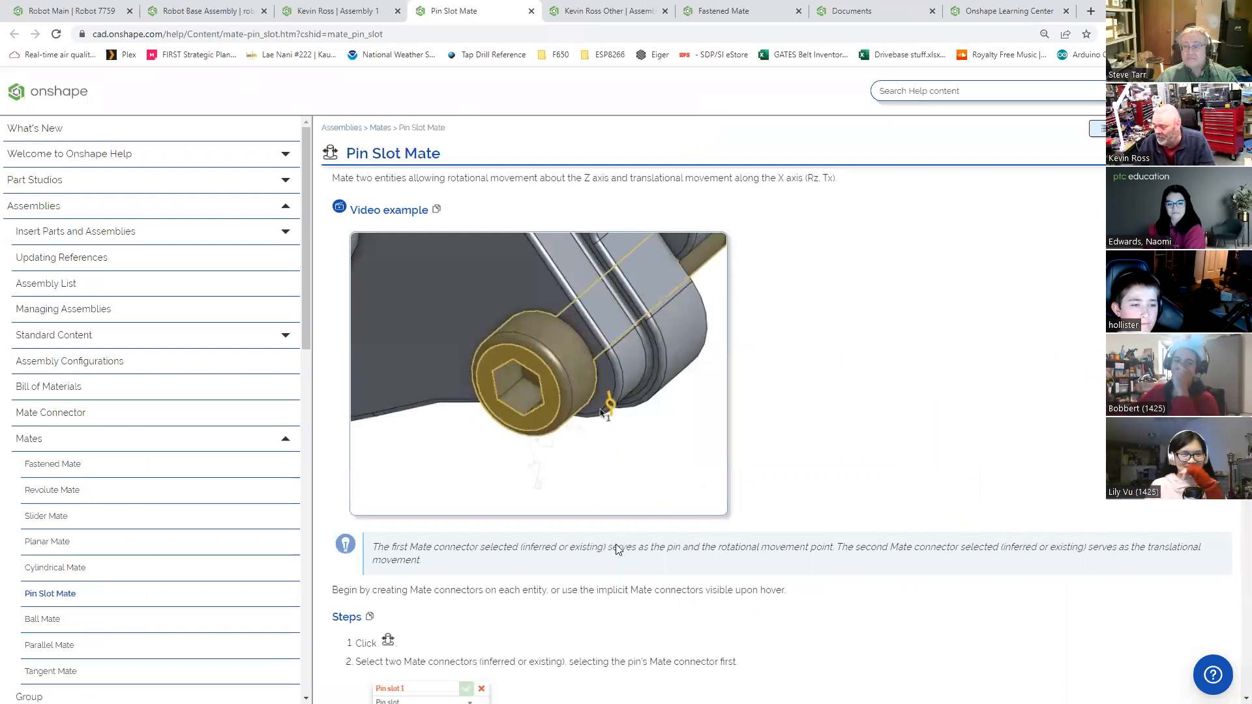
scroll(617, 549, "down", 2)
scroll(413, 573, "down", 3)
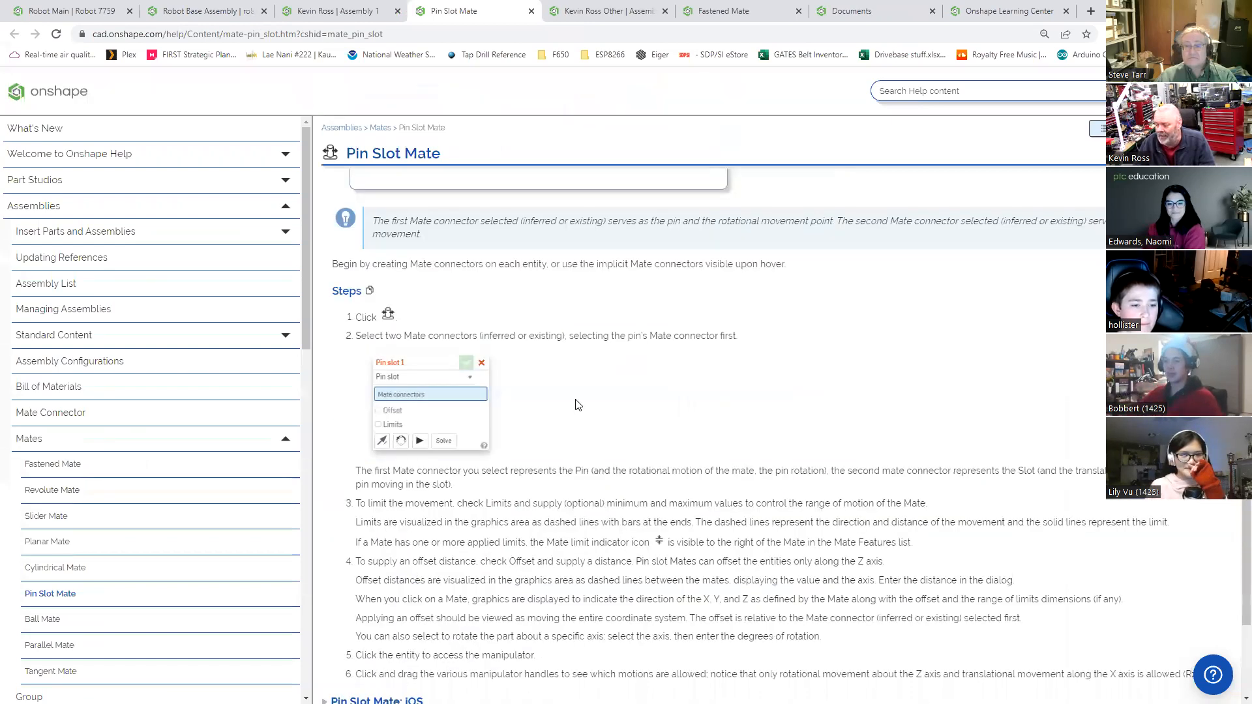
scroll(577, 405, "down", 3)
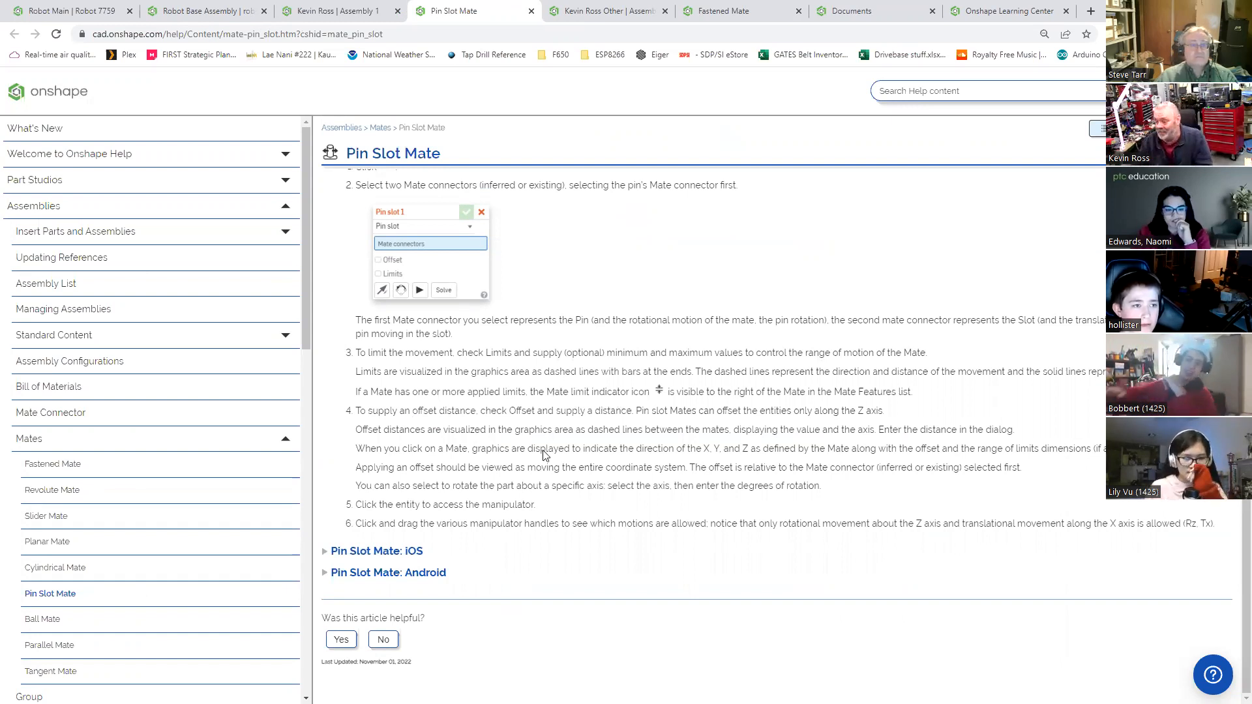
scroll(552, 460, "up", 3)
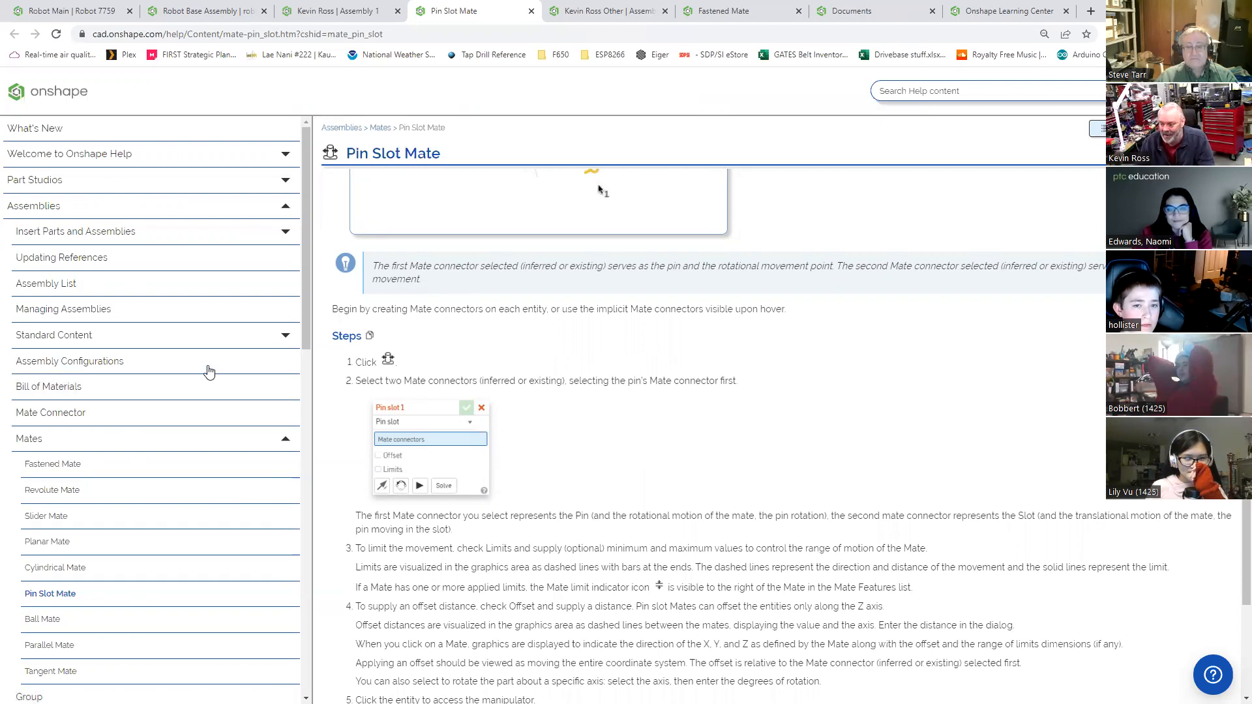
Step: Browse the help table of contents from the assembly topics to its end and back to its start
scroll(147, 412, "down", 1)
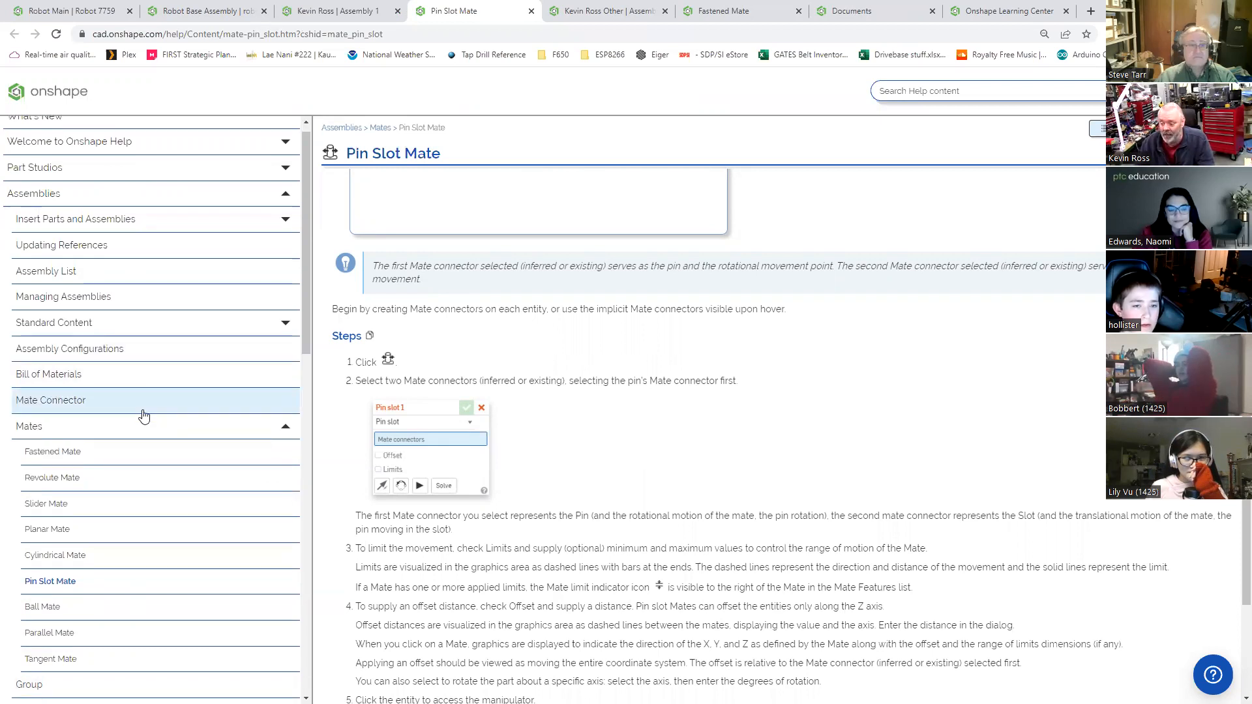
scroll(144, 416, "down", 3)
scroll(144, 416, "down", 3)
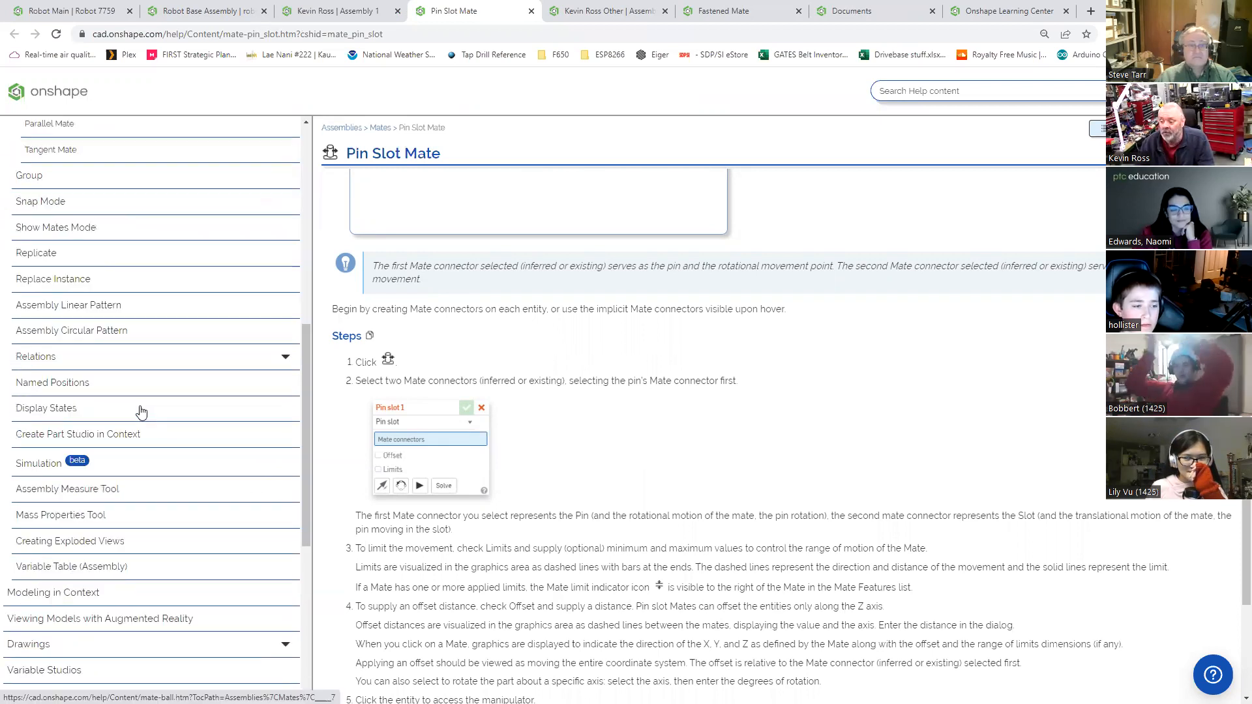
scroll(141, 413, "down", 3)
scroll(152, 456, "down", 3)
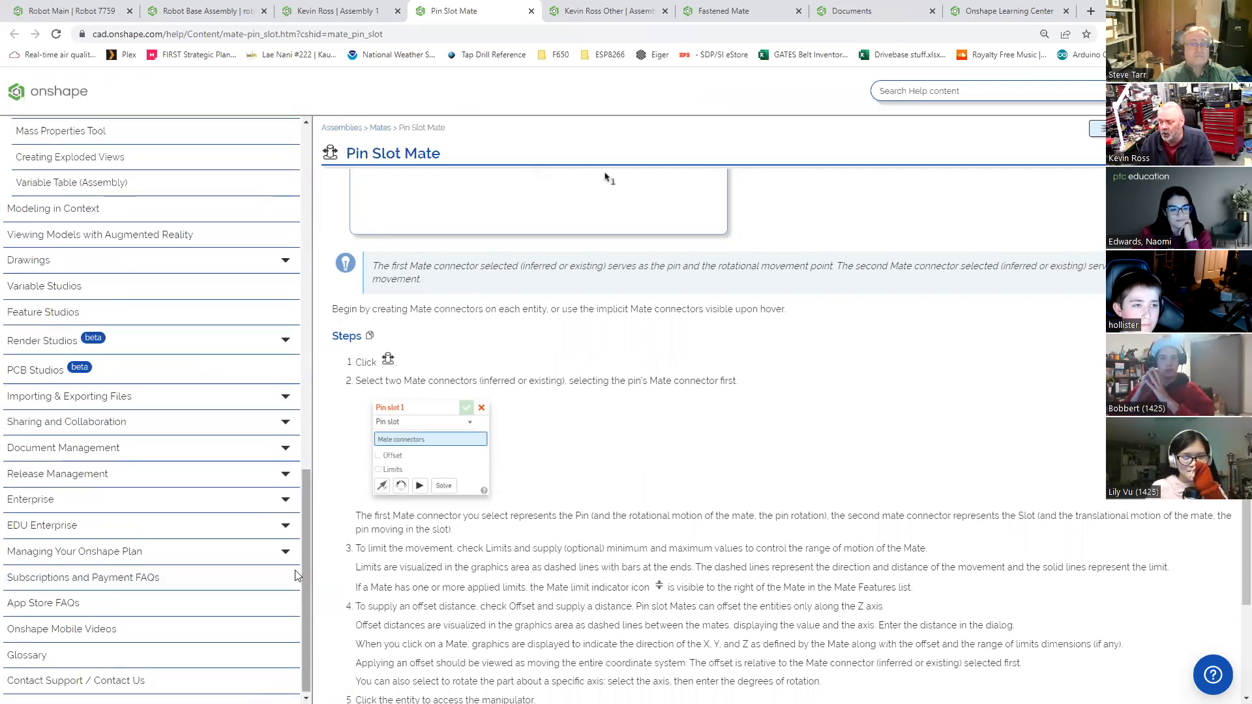
scroll(295, 574, "up", 2)
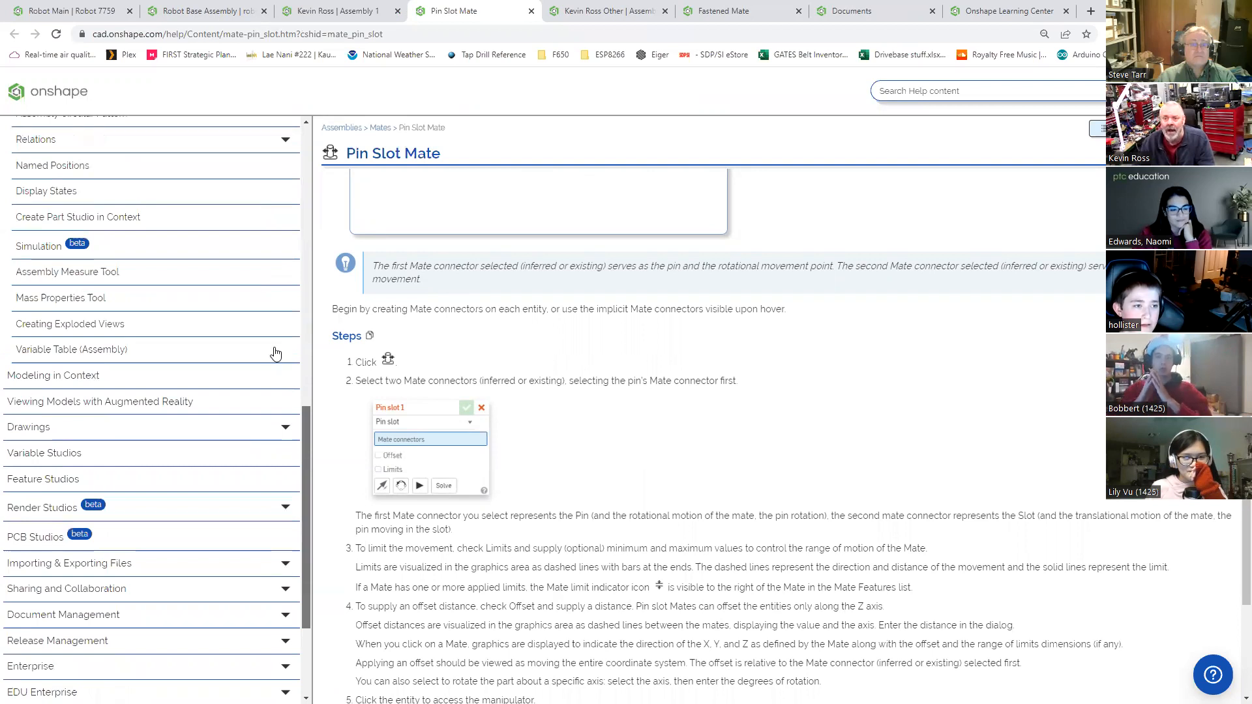
scroll(275, 353, "up", 8)
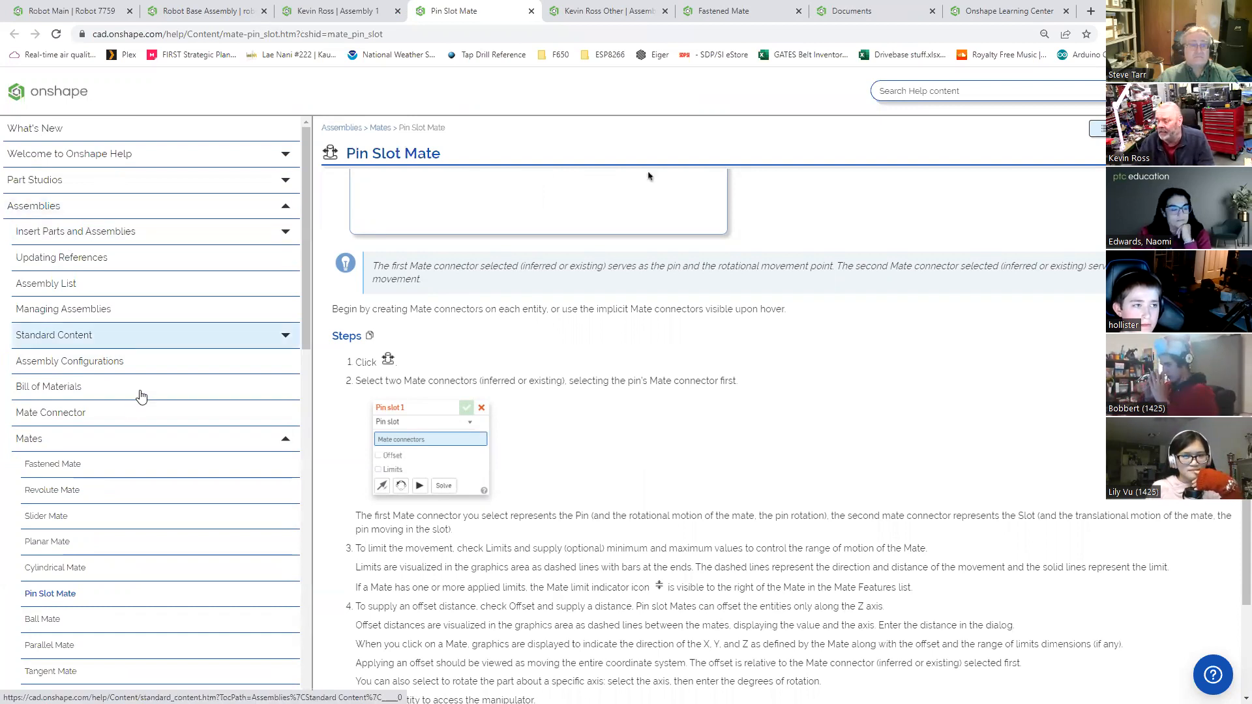
Step: Cancel the unfinished pin slot mate in Assembly 1 and select the bevel gear instance flagged with an error
left_click(338, 11)
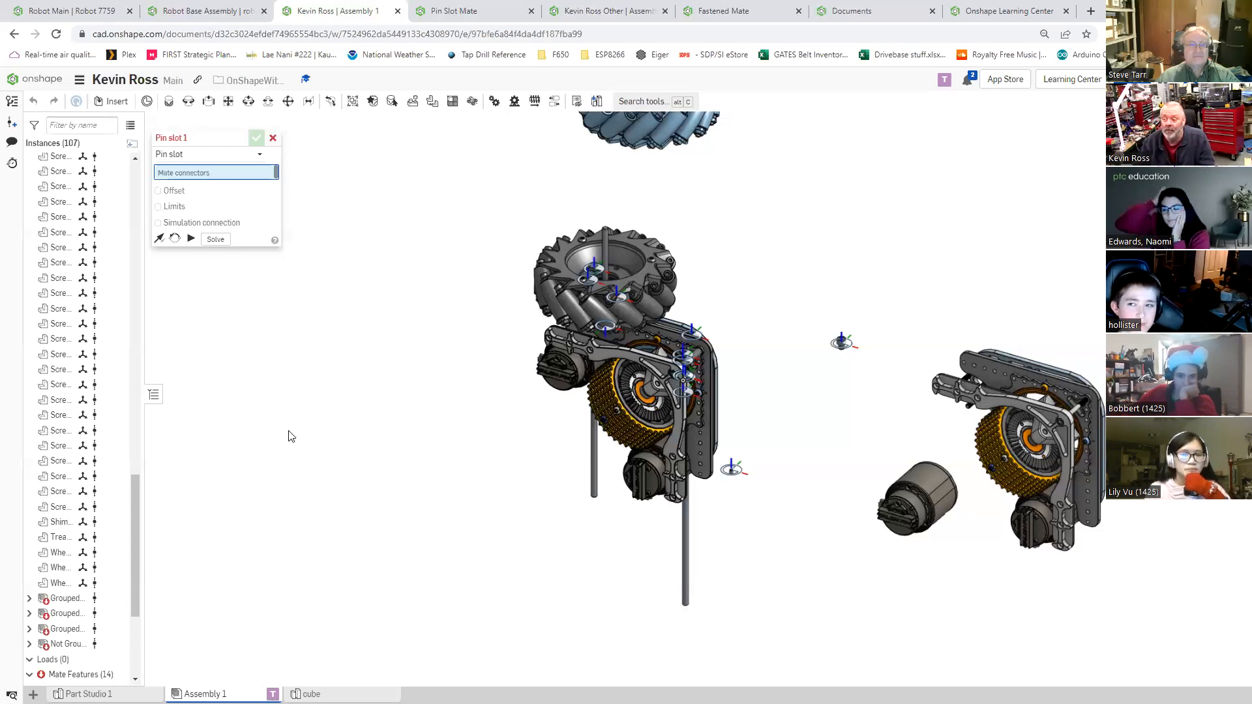
key("Escape")
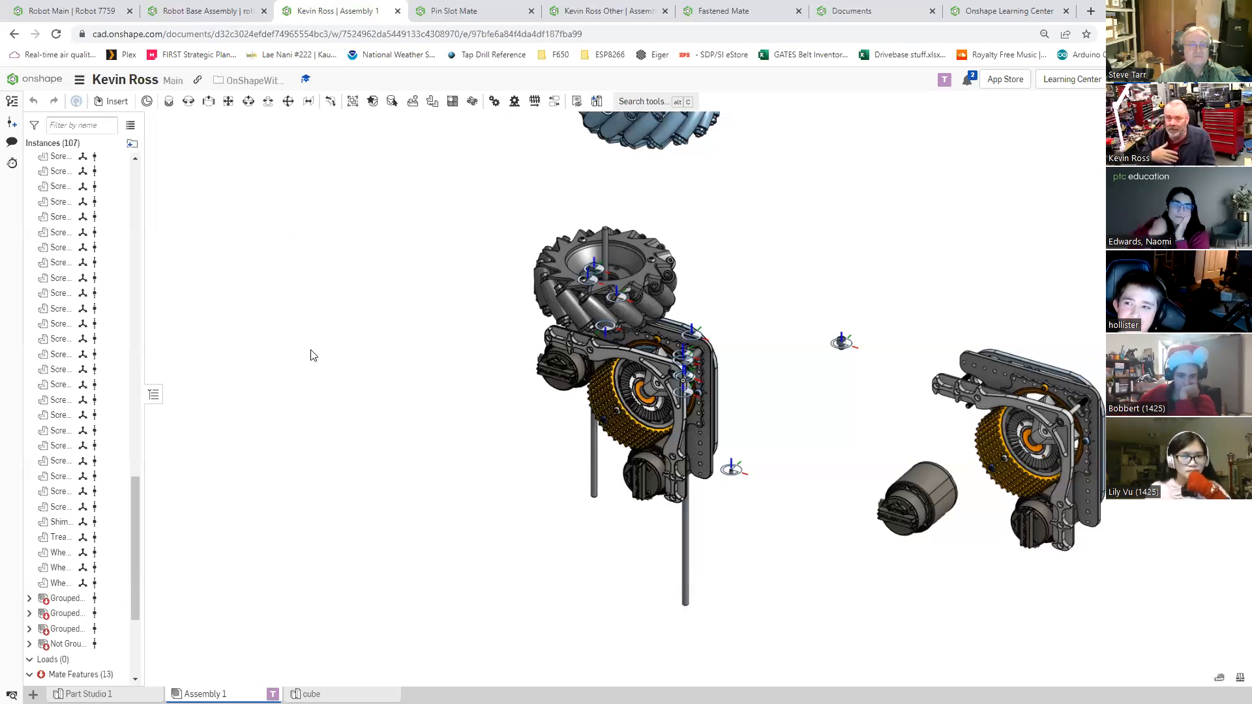
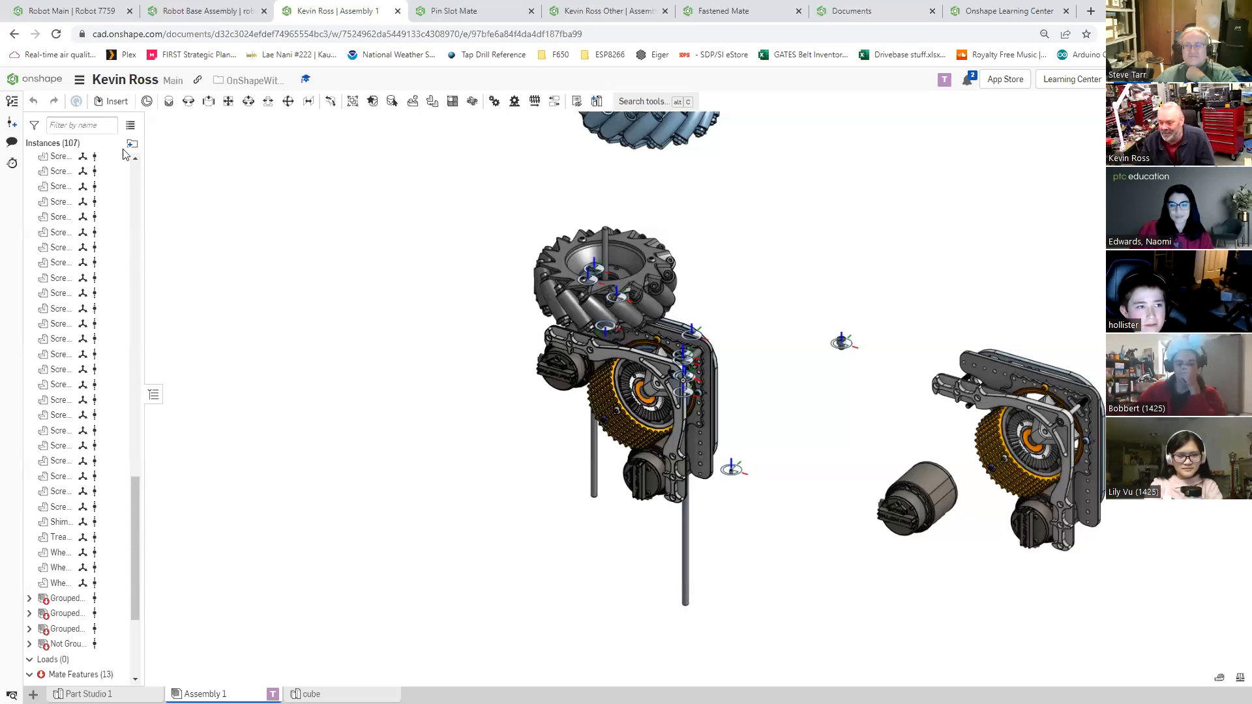
scroll(126, 149, "up", 3)
scroll(38, 169, "up", 10)
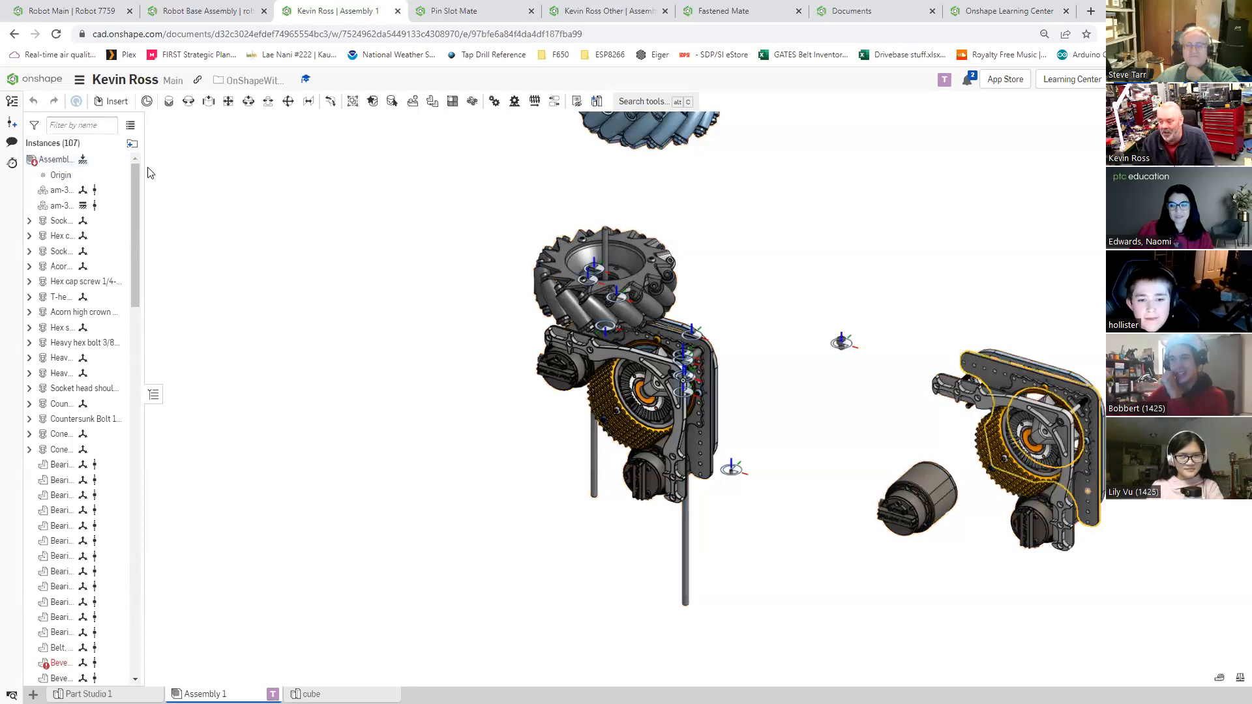
left_click(55, 160)
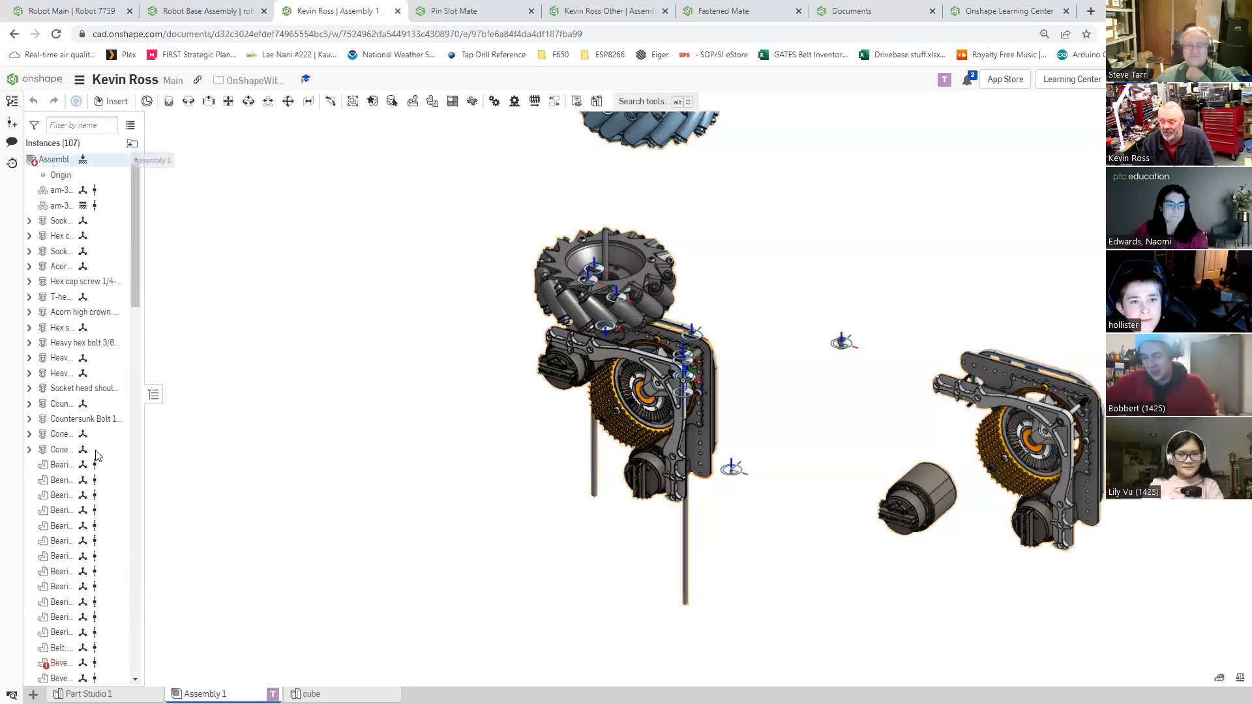
left_click(60, 663)
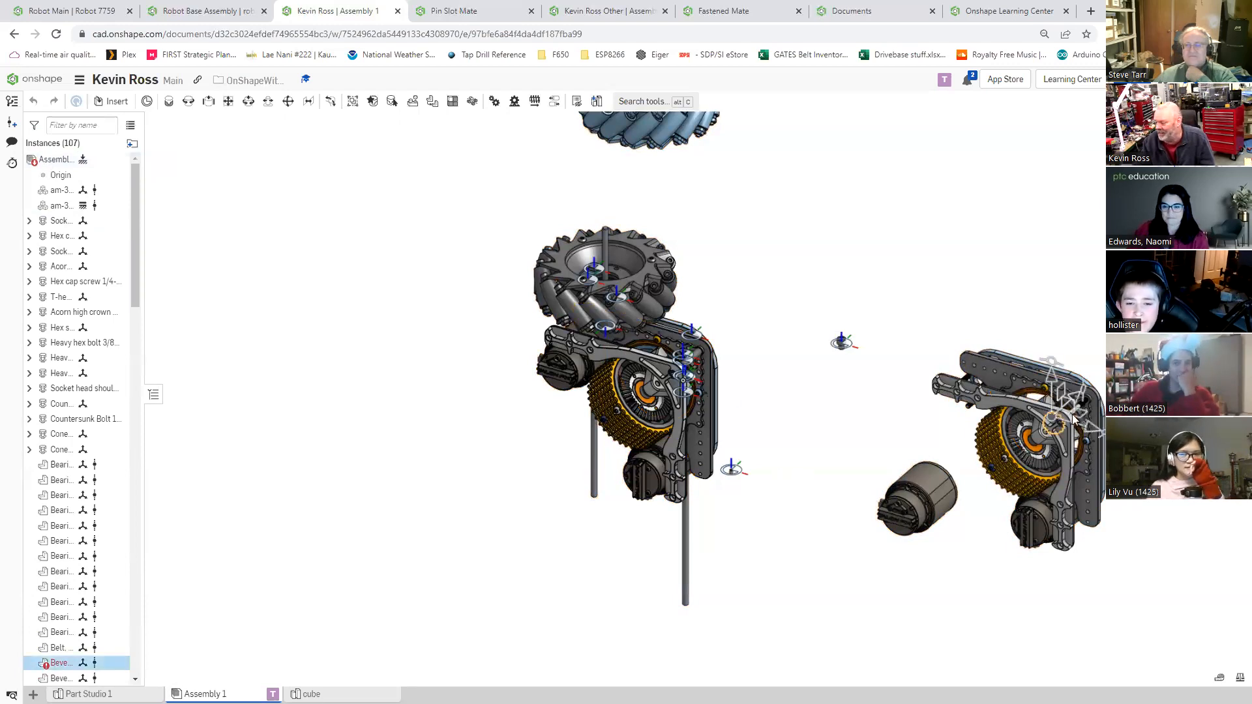
Step: Try rotating the selected bevel gear beside the large ring gear with its manipulator, and undo the last change
scroll(1075, 419, "up", 3)
scroll(981, 473, "up", 5)
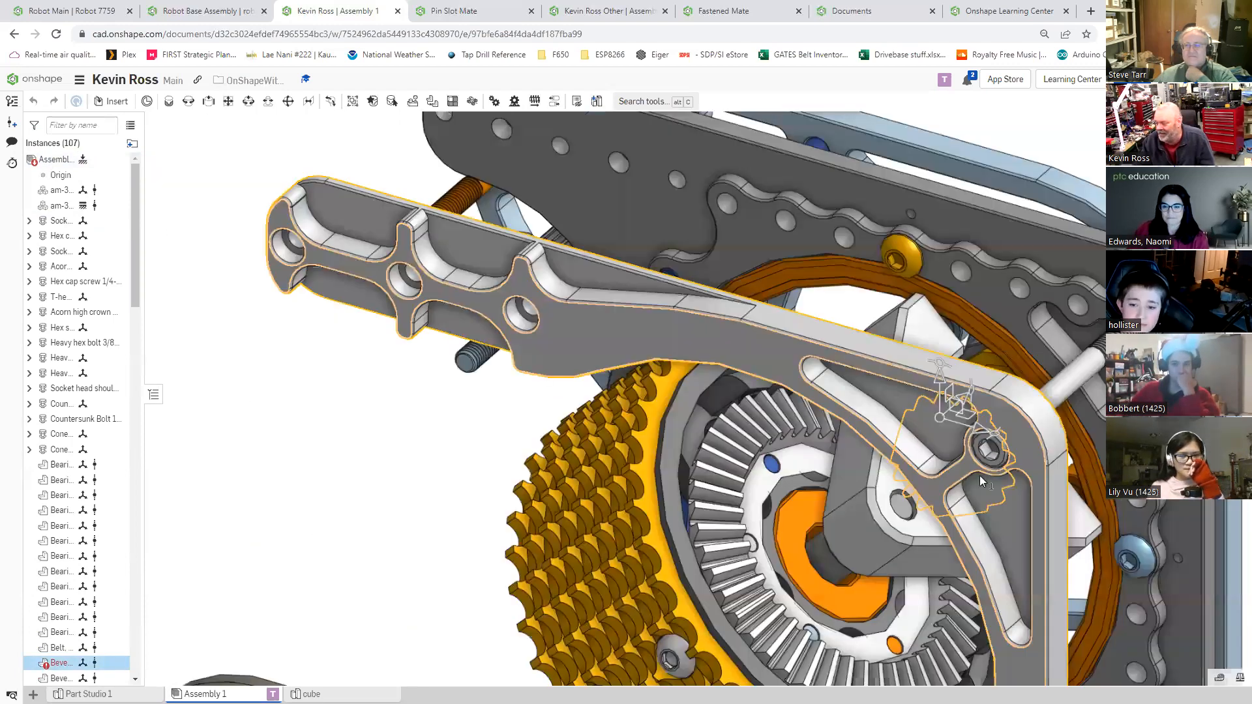
scroll(980, 476, "up", 2)
right_click_drag(974, 482, 1010, 171)
left_click_drag(915, 255, 643, 472)
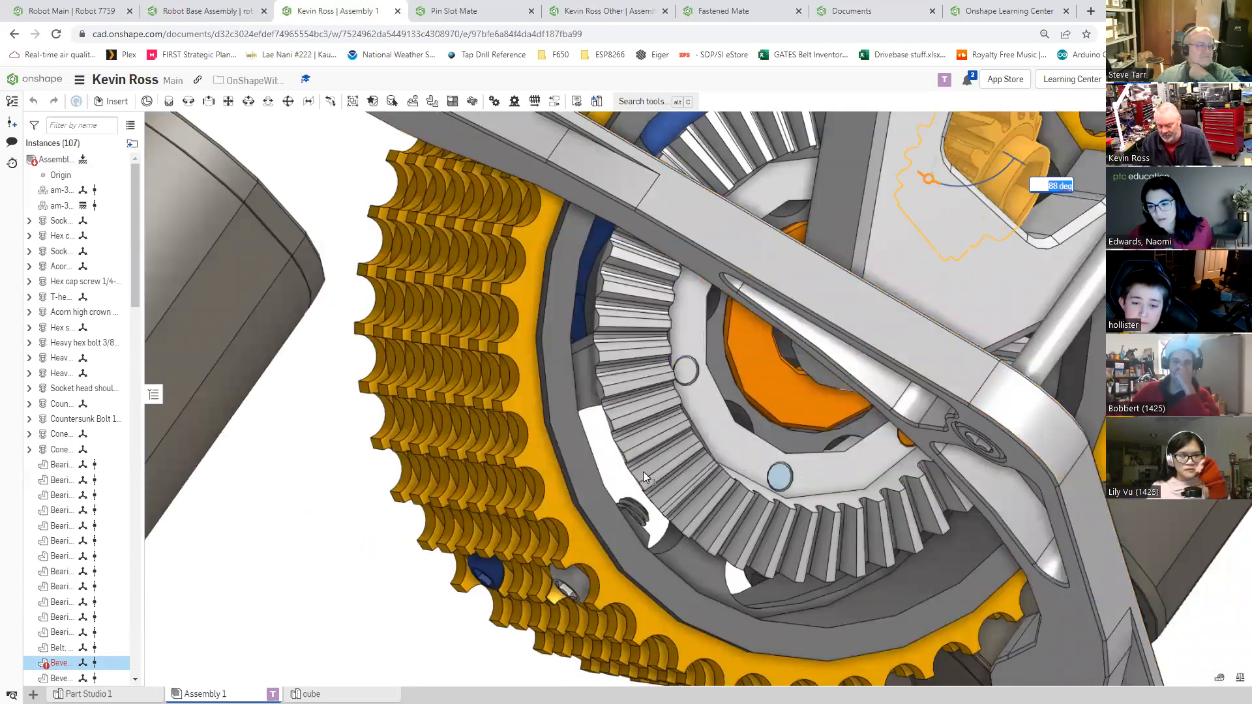
left_click(1028, 182)
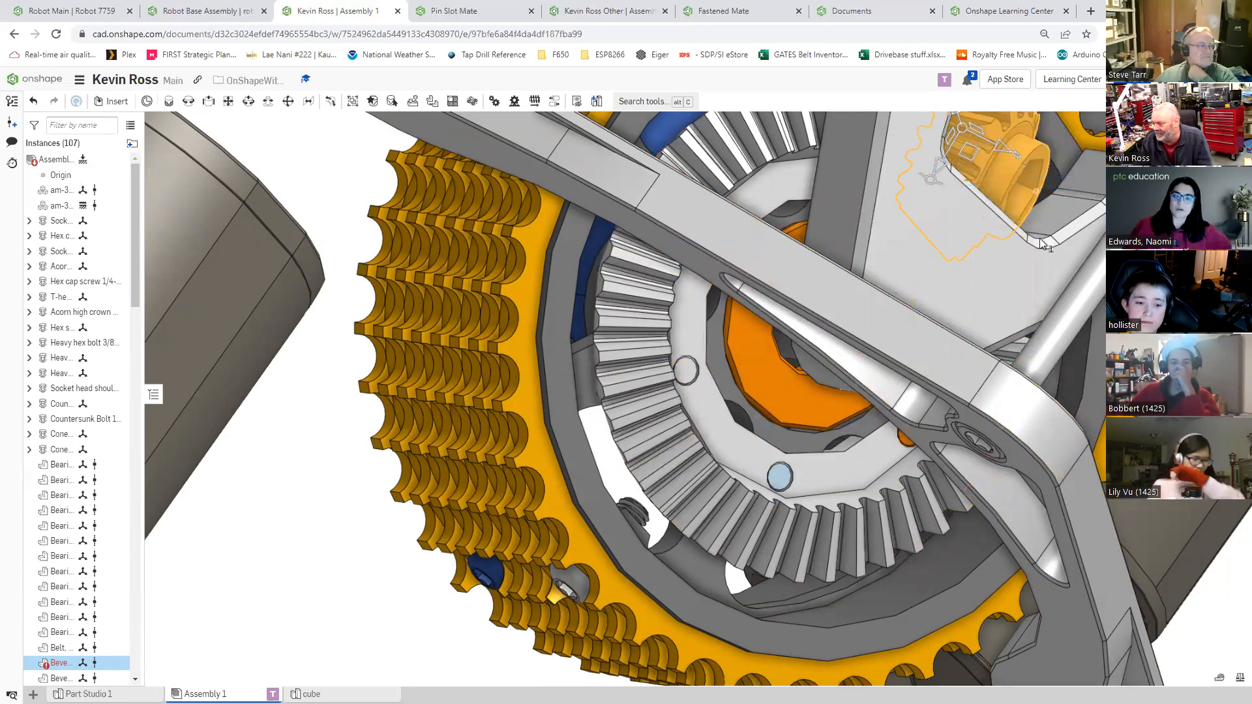
key("ctrl+z")
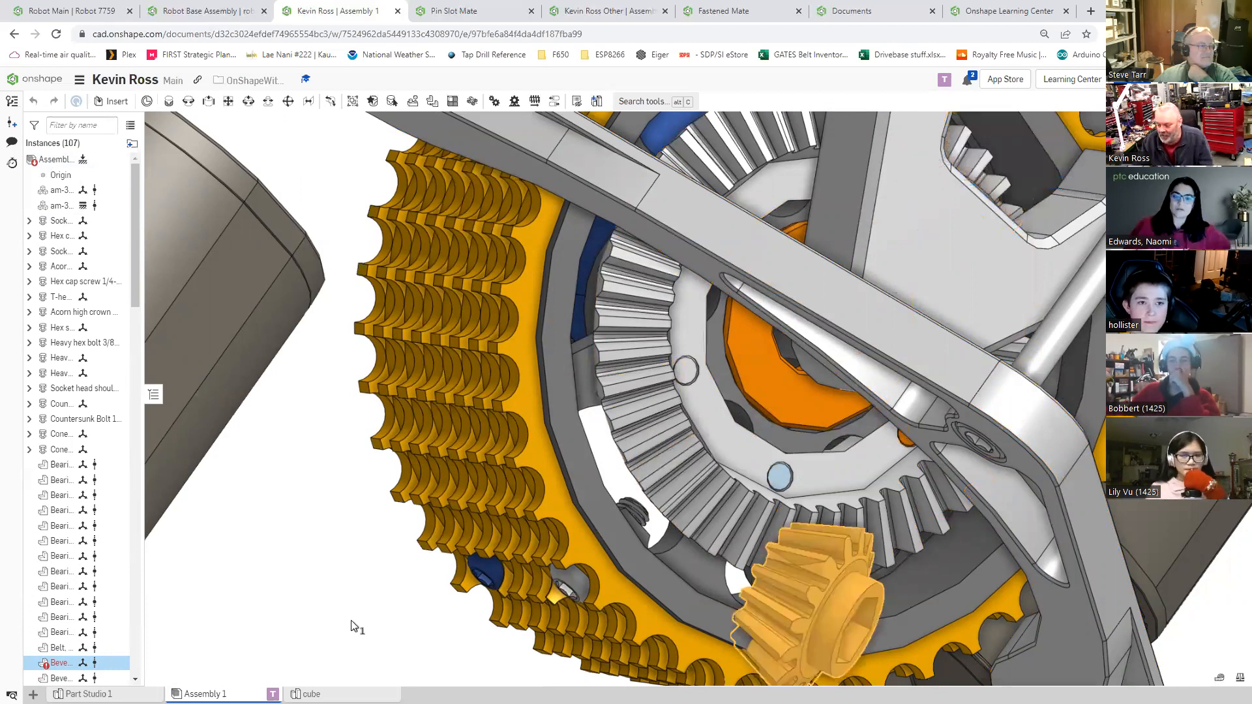
Step: Examine the teeth and front face of the flagged bevel gear up close from several angles
scroll(316, 577, "up", 5)
right_click_drag(393, 565, 540, 647)
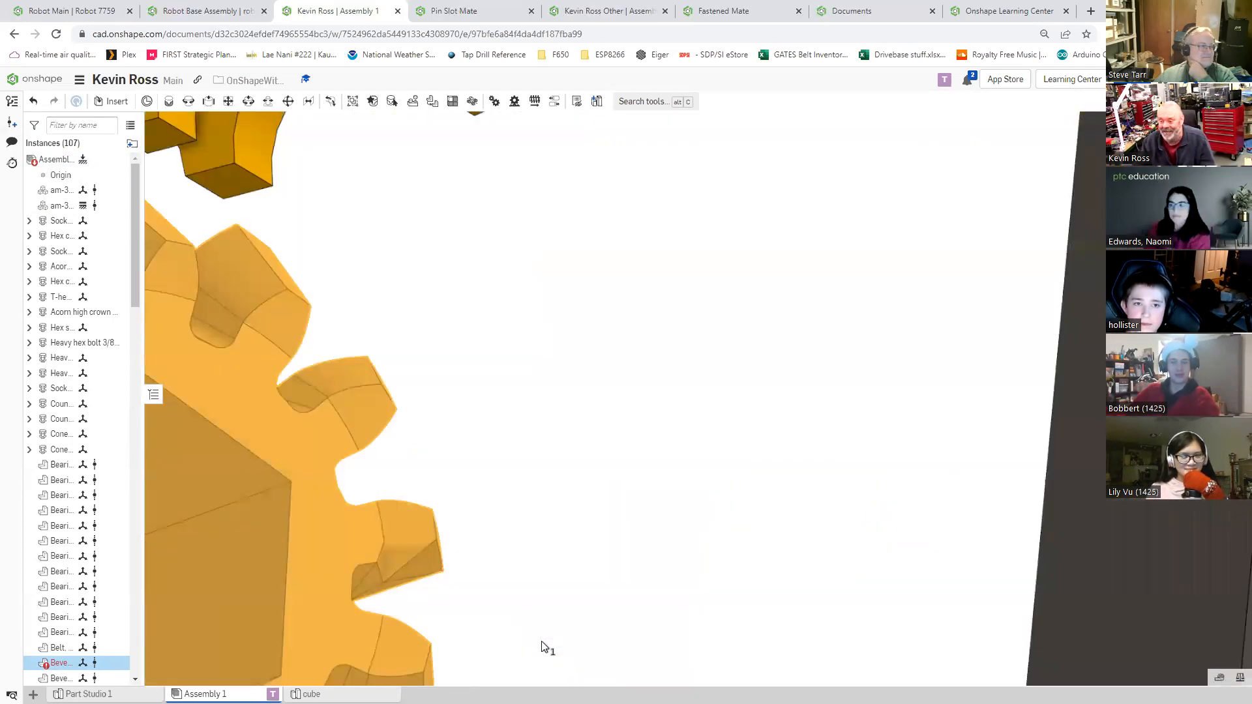
scroll(530, 597, "down", 3)
right_click_drag(533, 595, 528, 592)
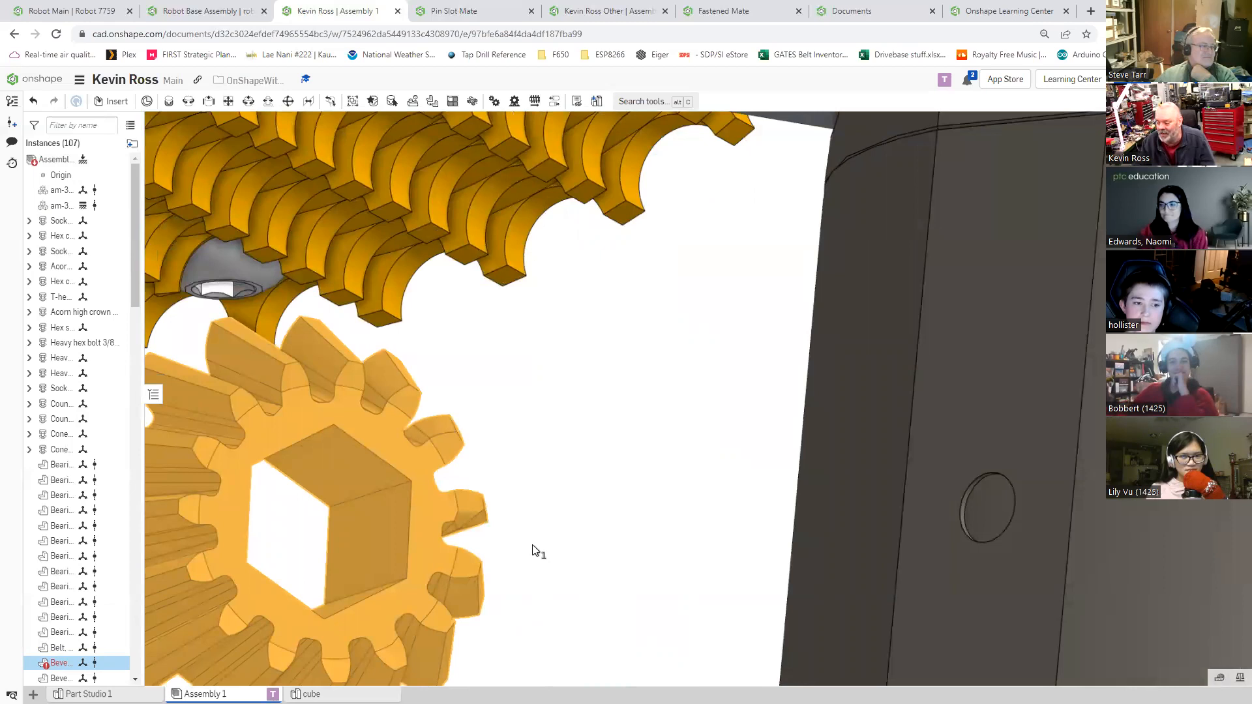
scroll(532, 546, "up", 5)
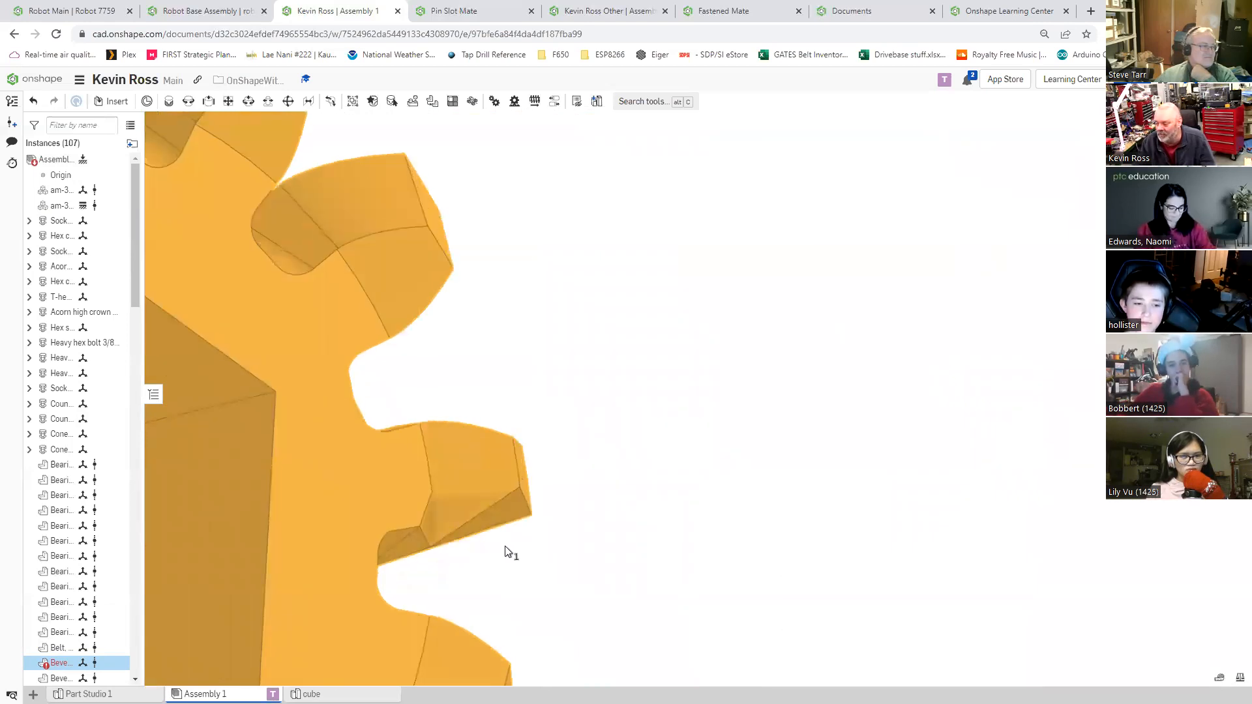
scroll(477, 541, "up", 3)
scroll(459, 537, "up", 3)
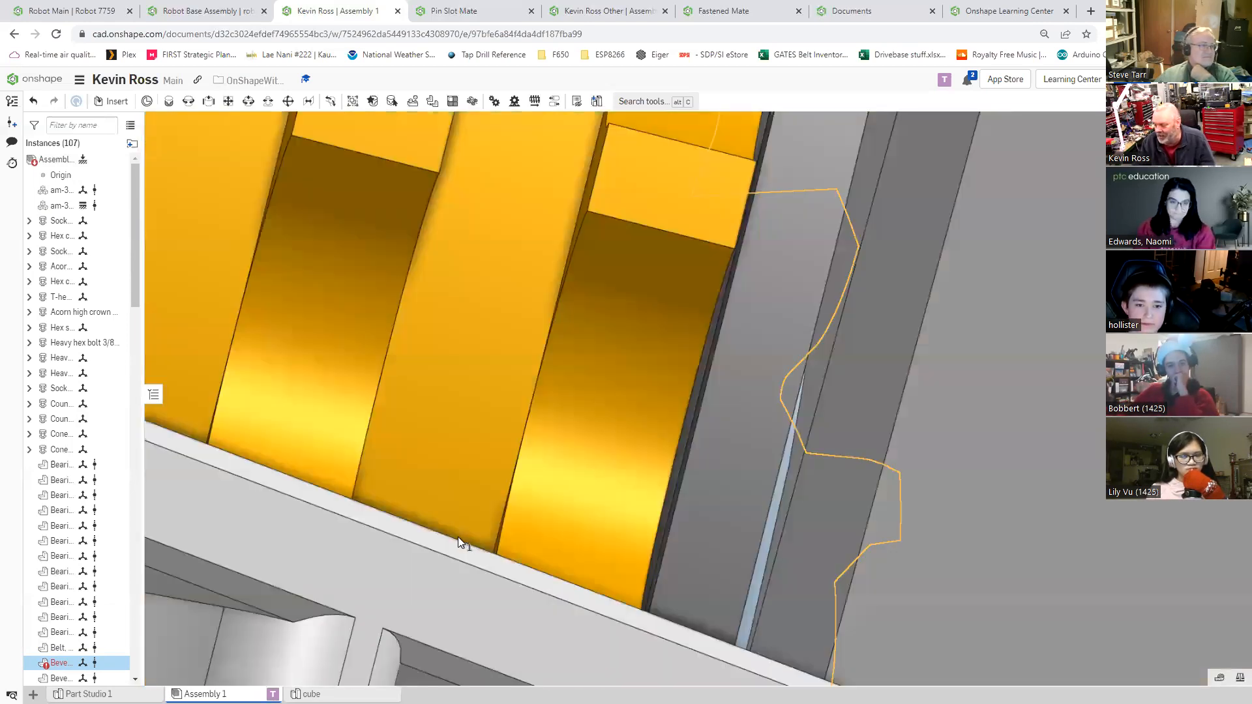
right_click_drag(458, 537, 569, 523)
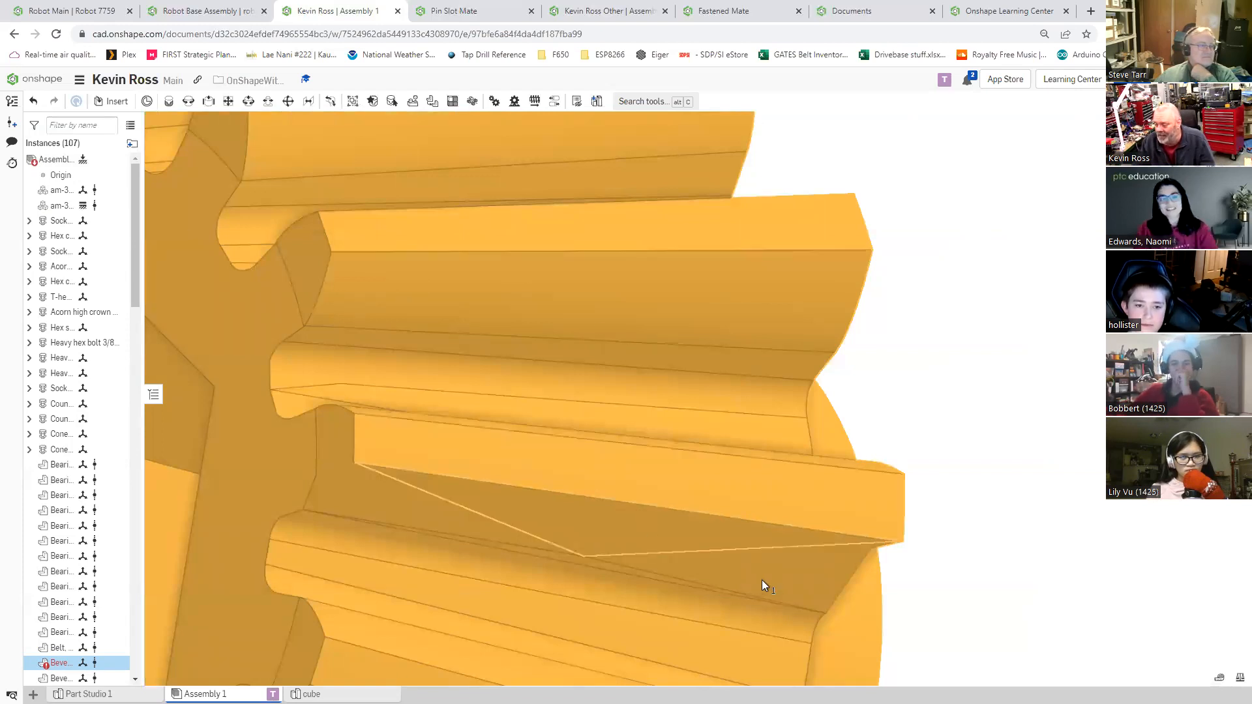
scroll(762, 580, "down", 5)
right_click_drag(690, 556, 655, 555)
right_click_drag(720, 580, 724, 577)
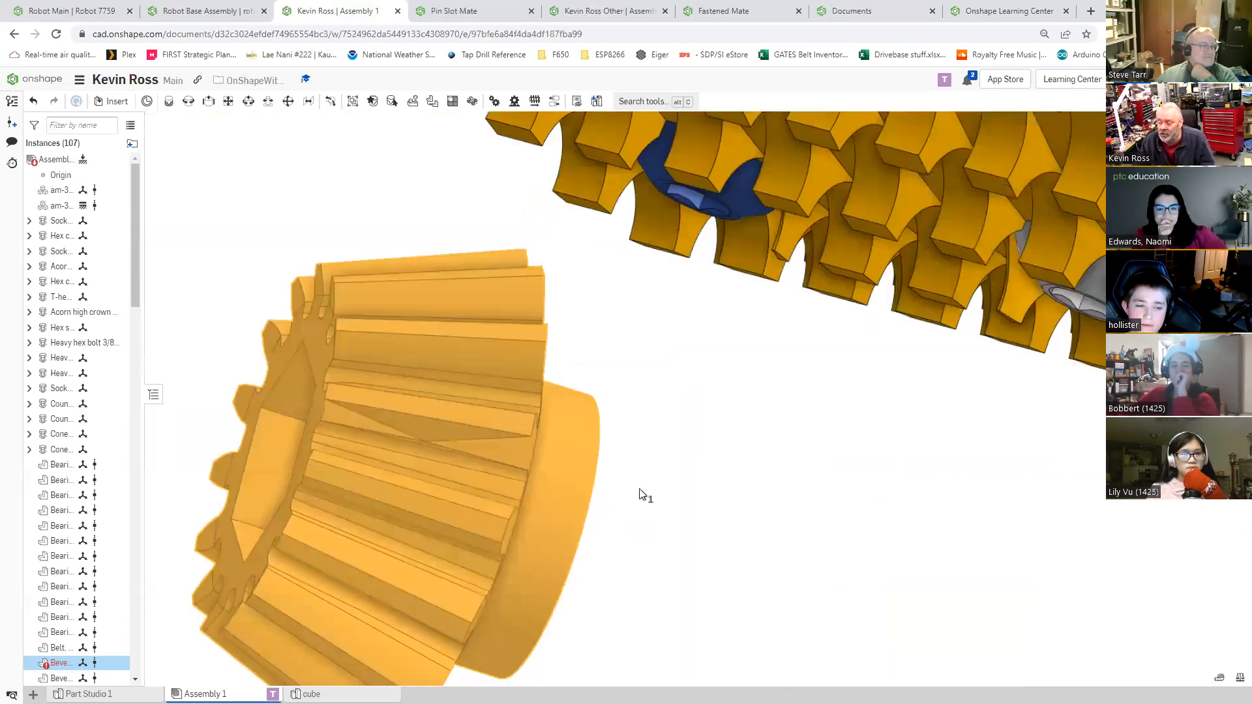
right_click_drag(640, 498, 531, 436)
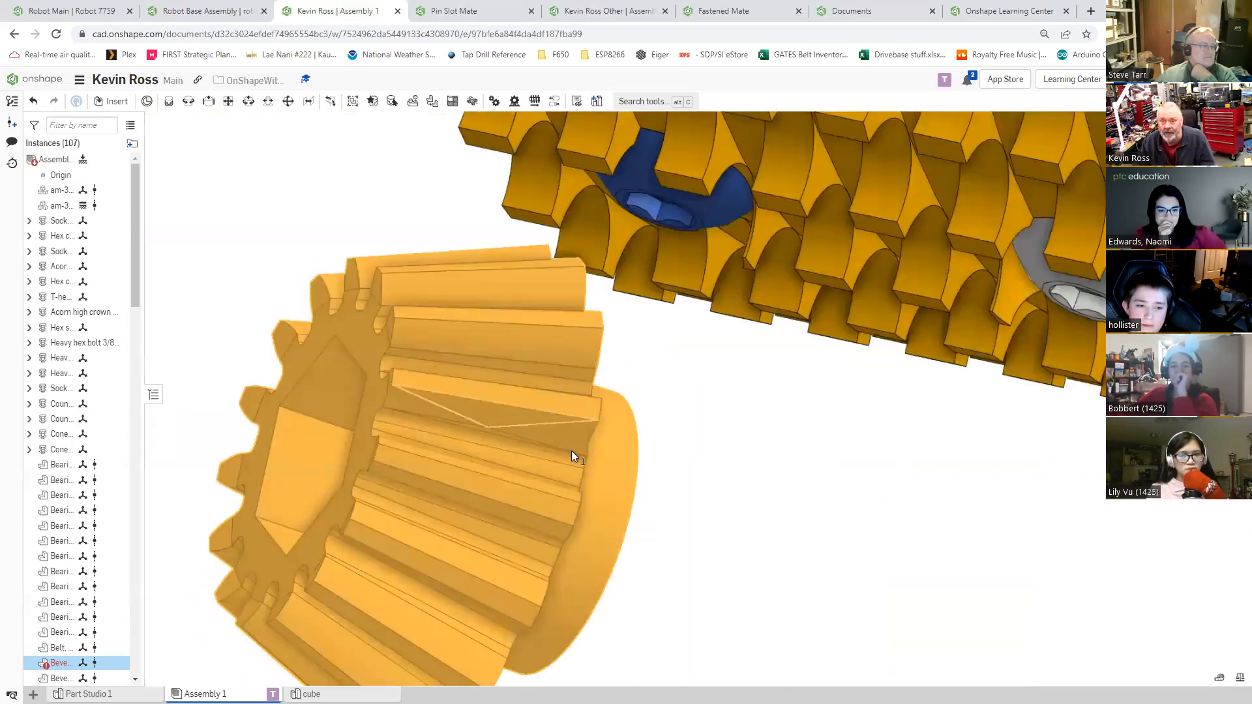
key("Down")
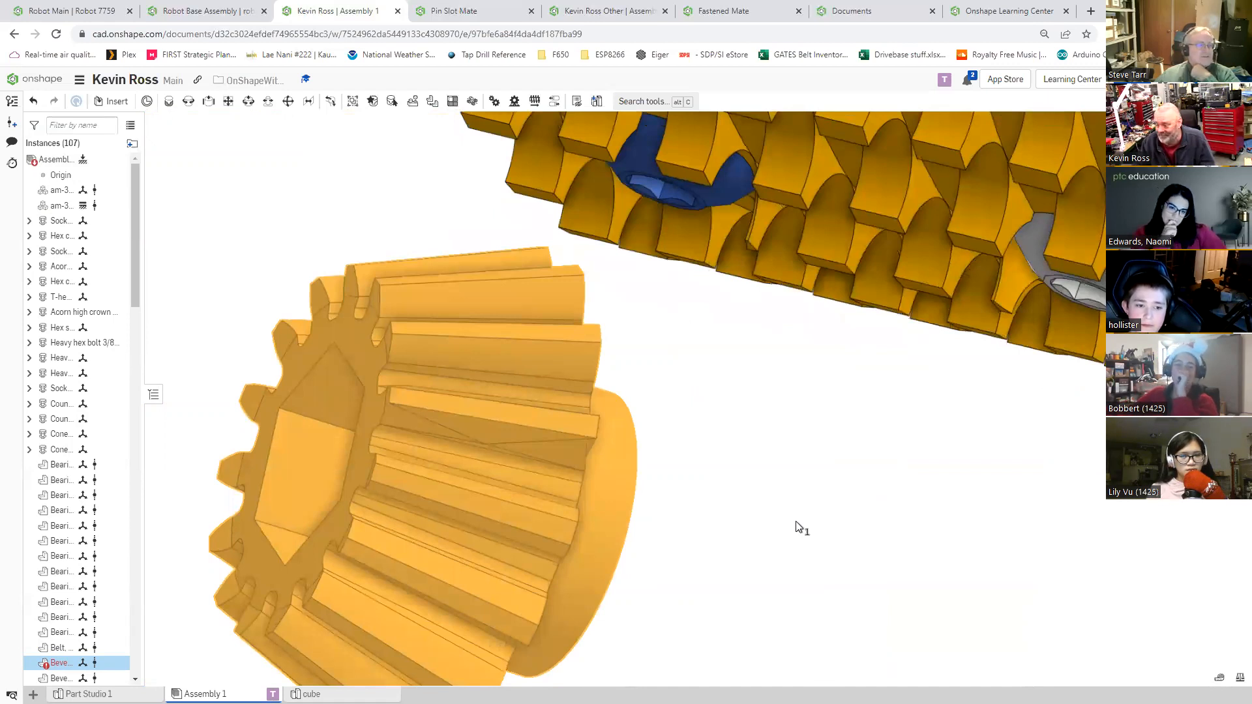
Step: Inspect the hub side and hex bore of the flagged bevel gear
right_click(782, 529)
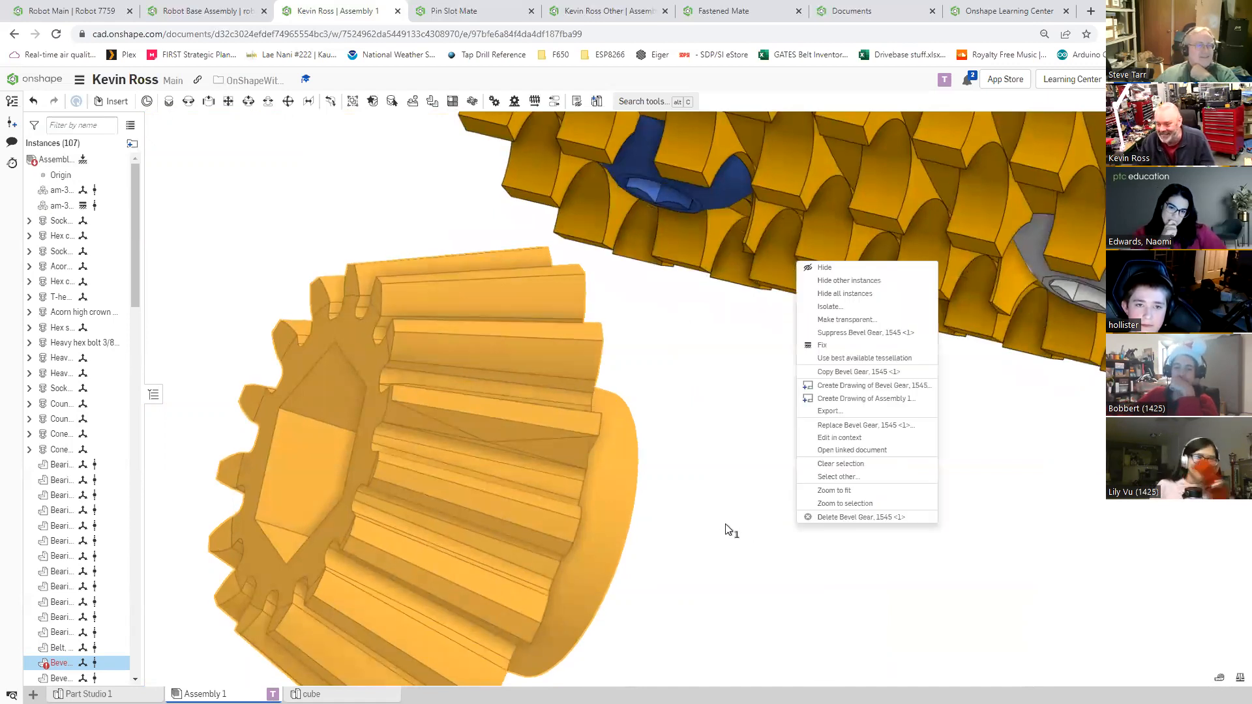
left_click(706, 565)
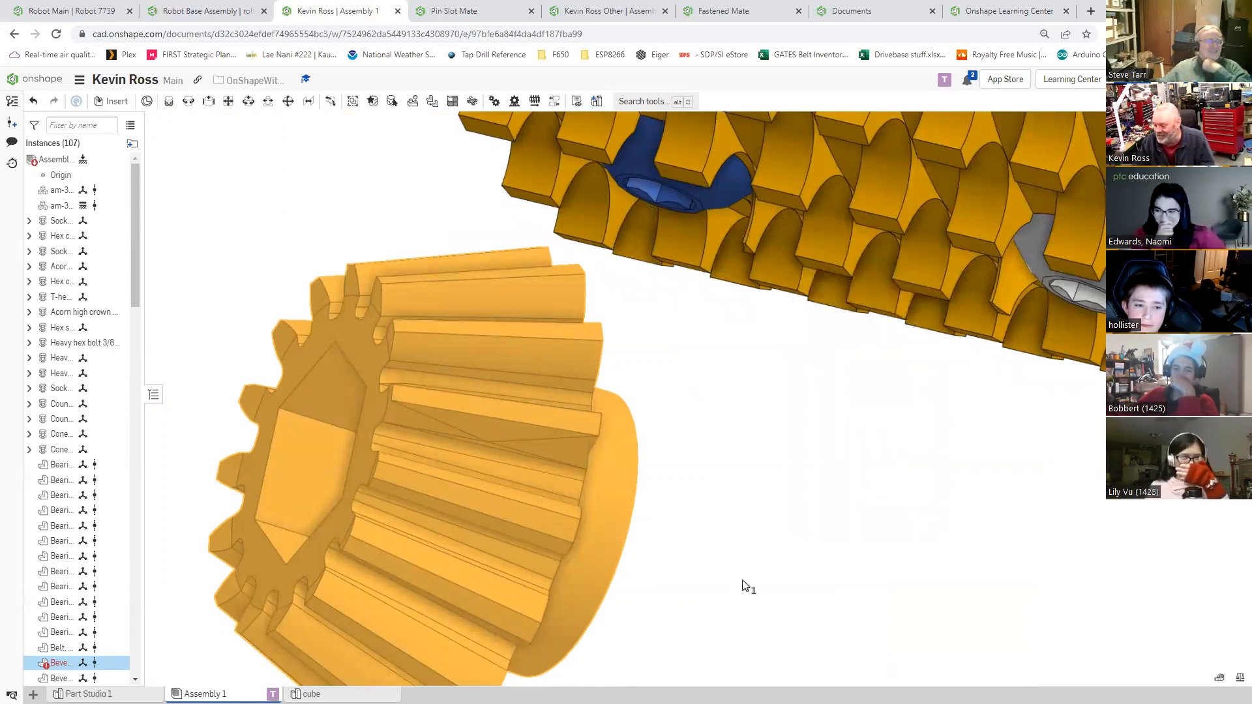
scroll(743, 581, "down", 3)
right_click_drag(713, 568, 654, 542)
right_click_drag(608, 459, 521, 397)
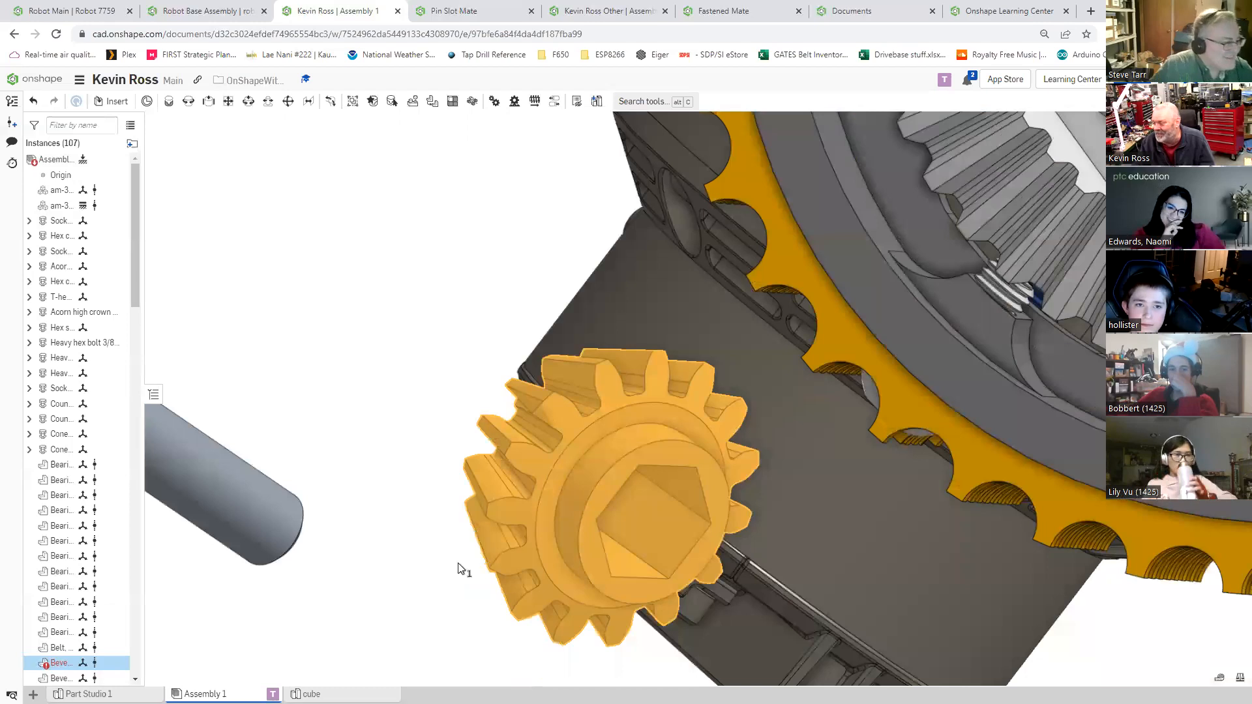
right_click_drag(458, 562, 415, 574)
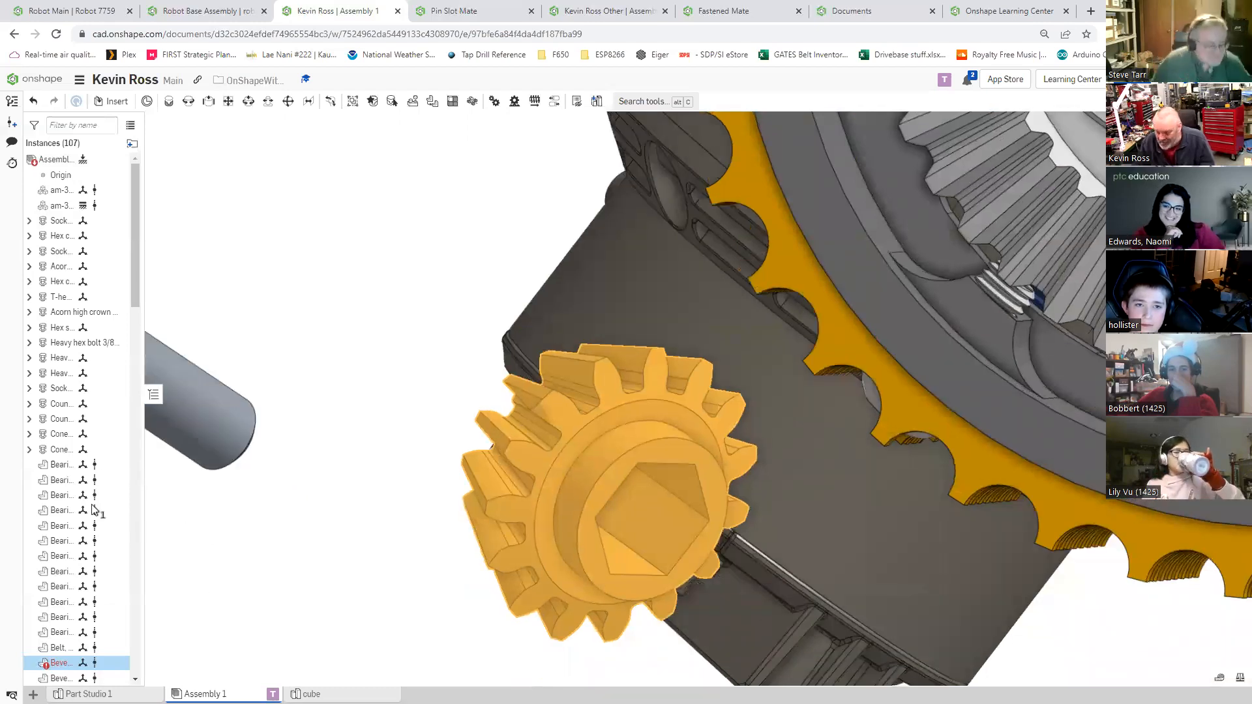
Step: Look through the assembly's instances down to the groups and mate features flagged with errors
scroll(100, 491, "down", 5)
scroll(131, 496, "down", 8)
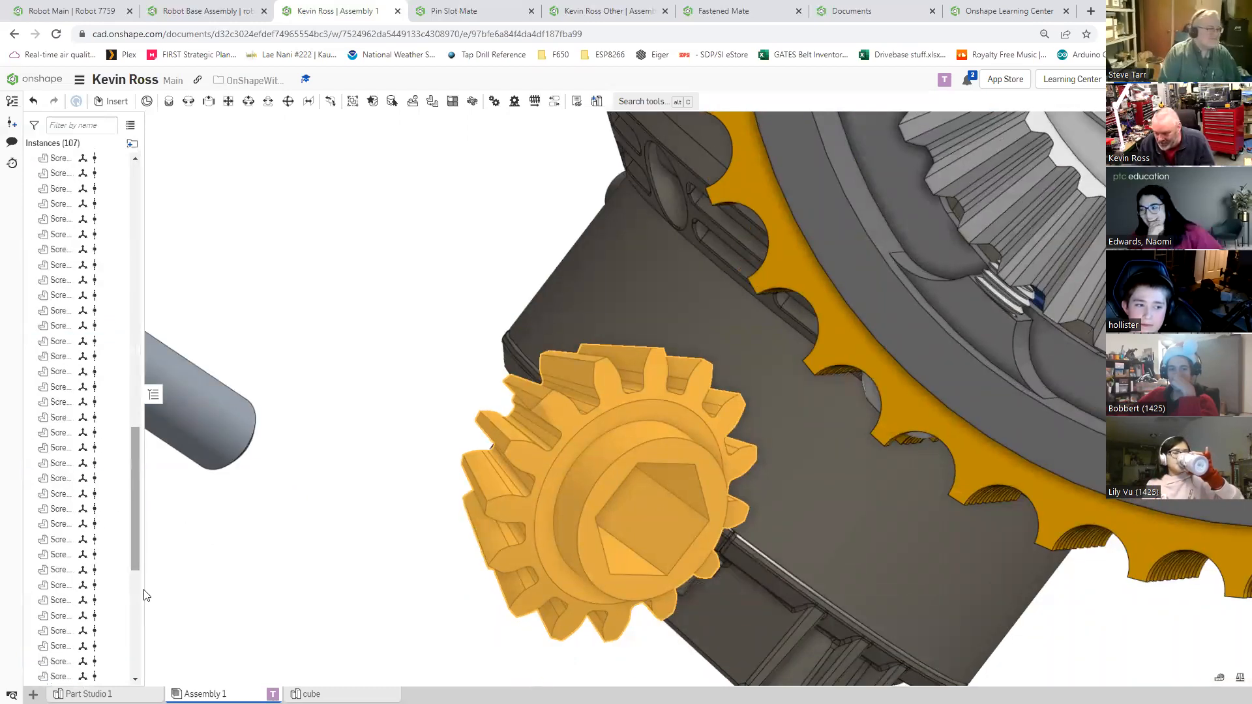
scroll(142, 591, "down", 5)
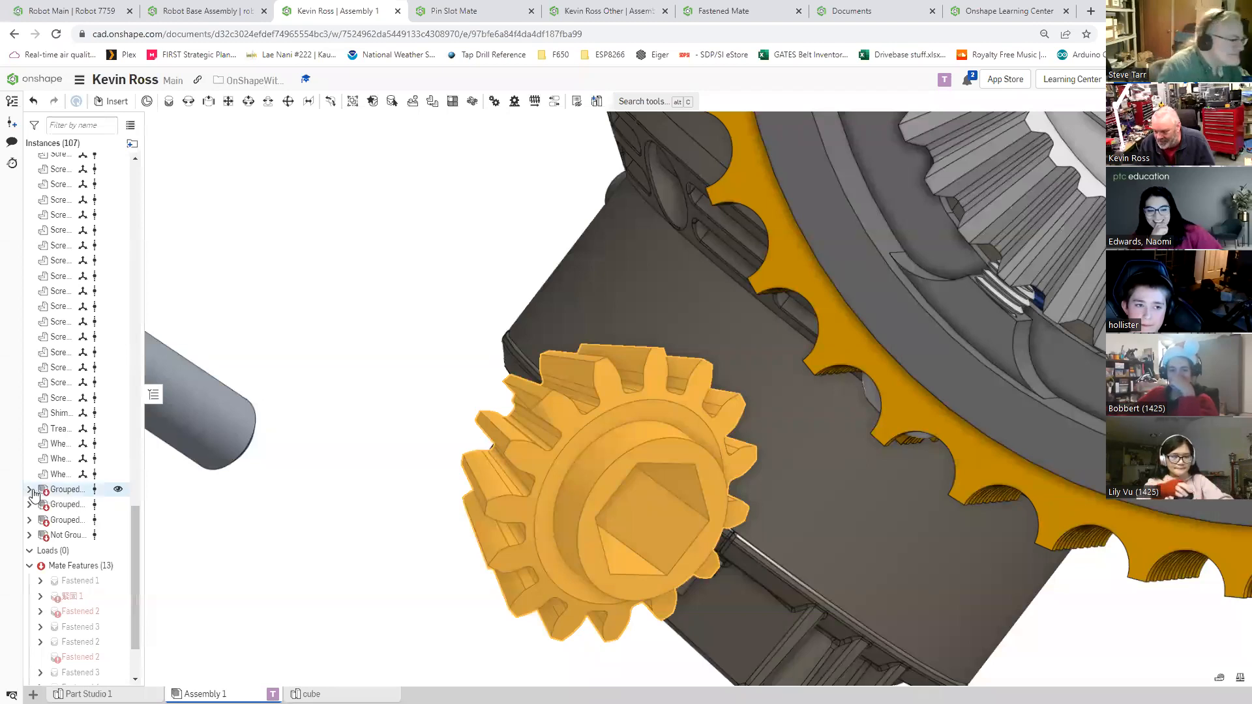
left_click(81, 596)
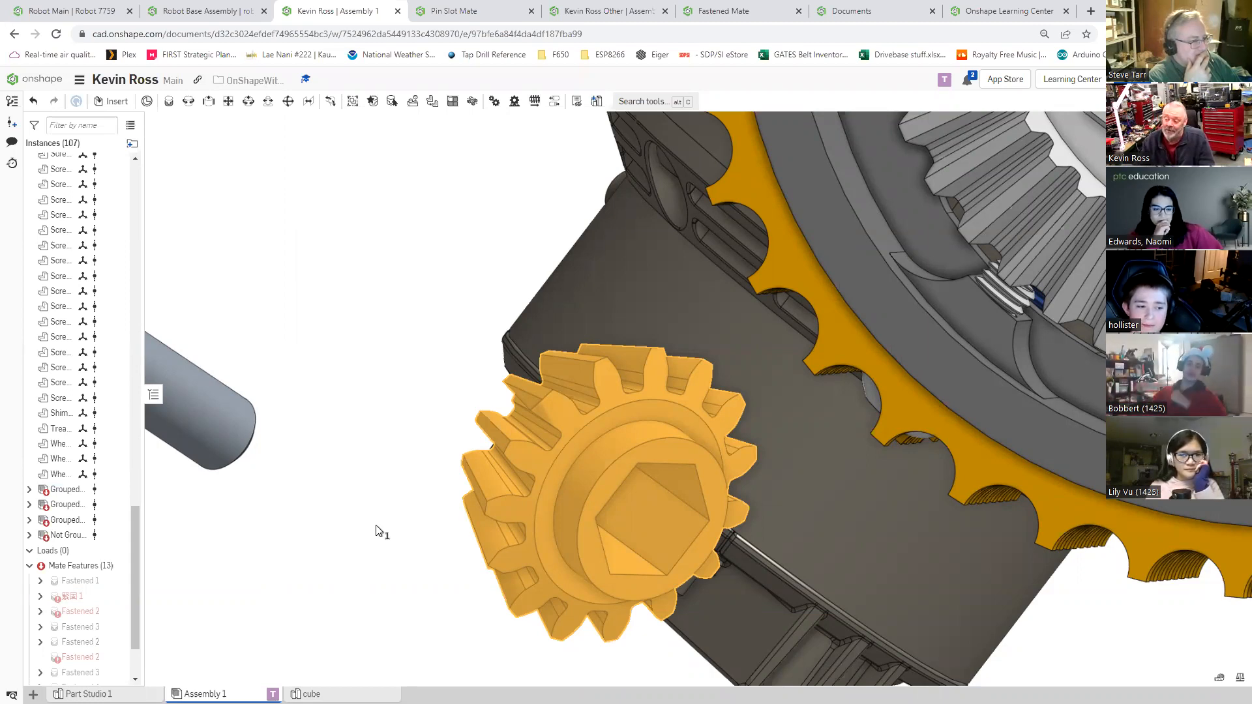
Step: Select the bevel gear's face around the hub and examine the neighbouring teeth and the gear's place beside the wheel
right_click_drag(382, 512, 405, 502)
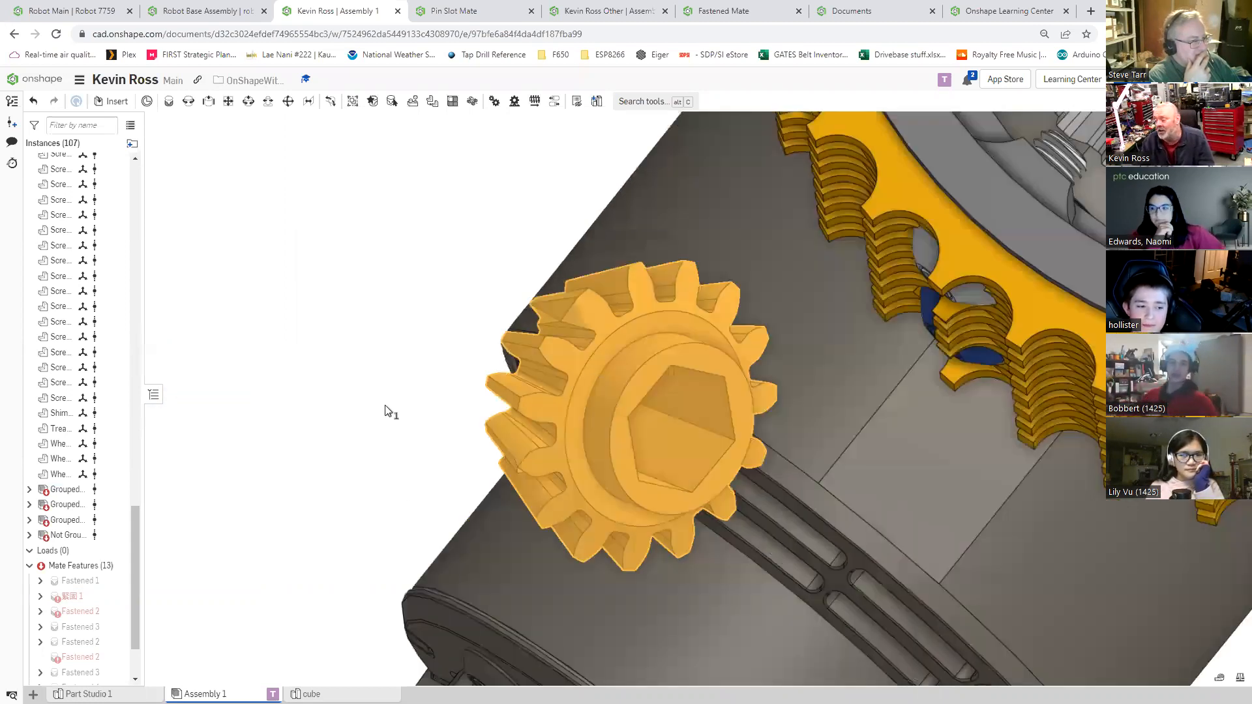
right_click_drag(385, 406, 283, 535)
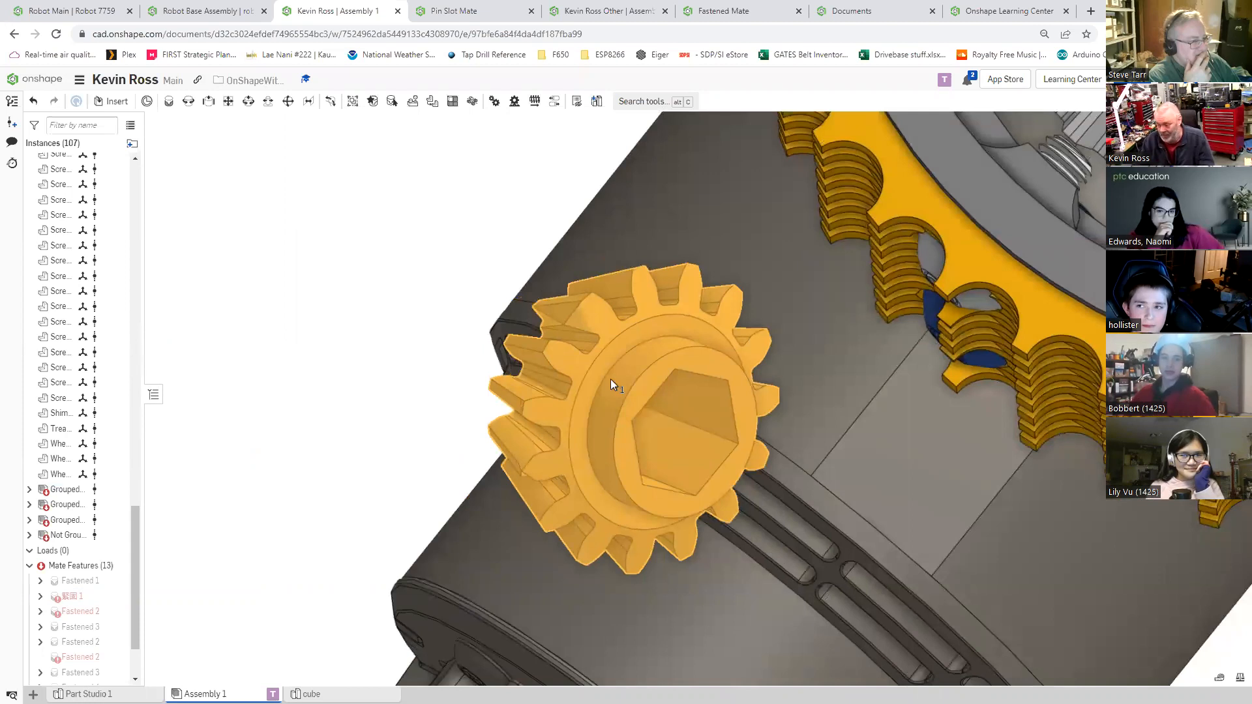
left_click(592, 388)
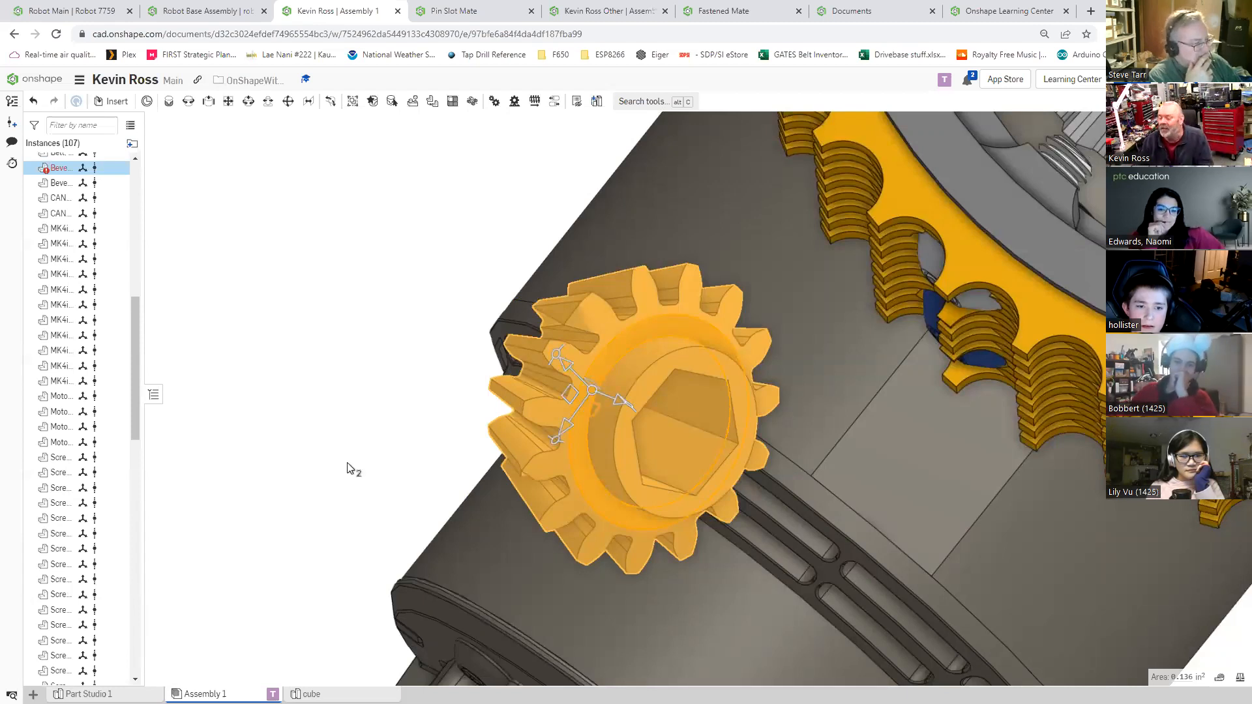
right_click_drag(703, 309, 738, 322)
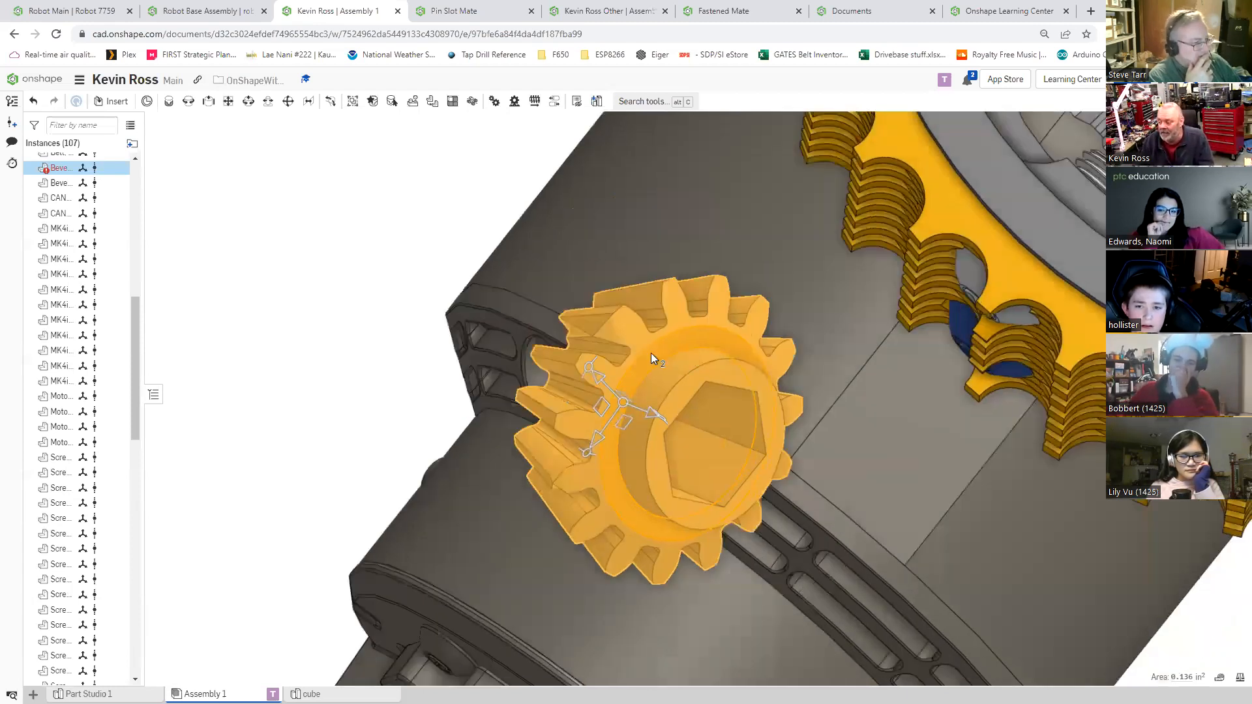
right_click_drag(651, 353, 664, 355)
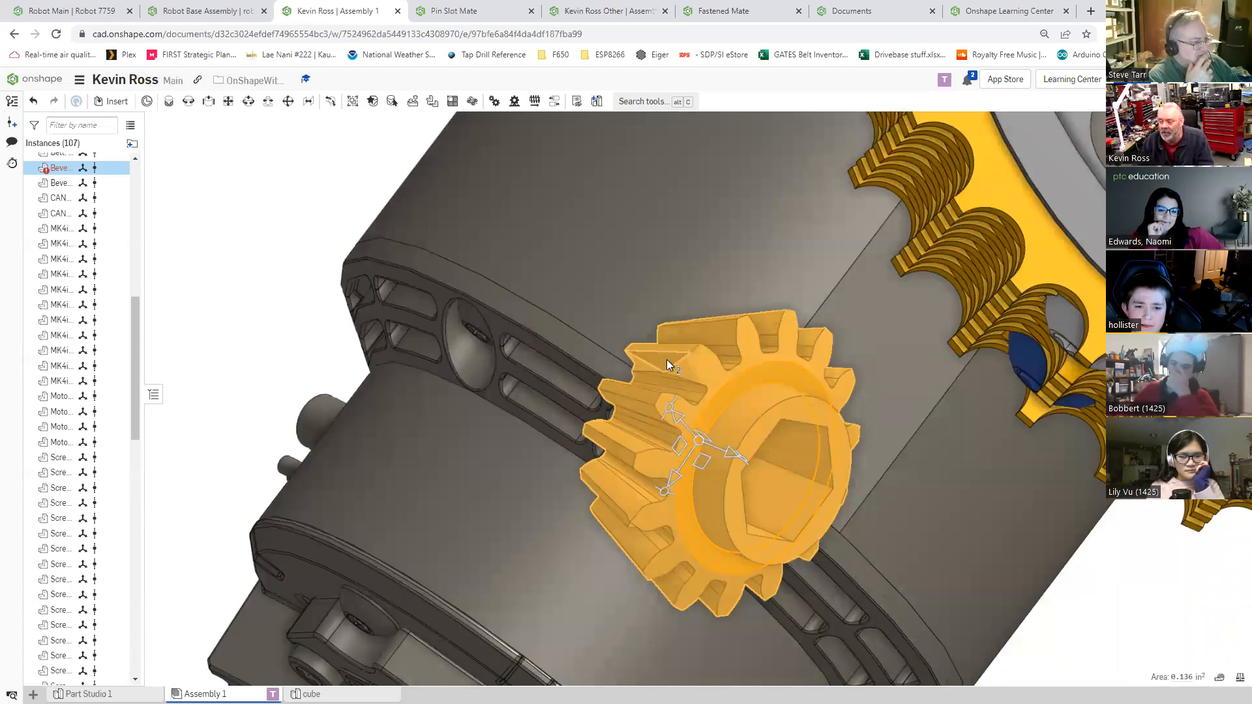
scroll(668, 363, "up", 2)
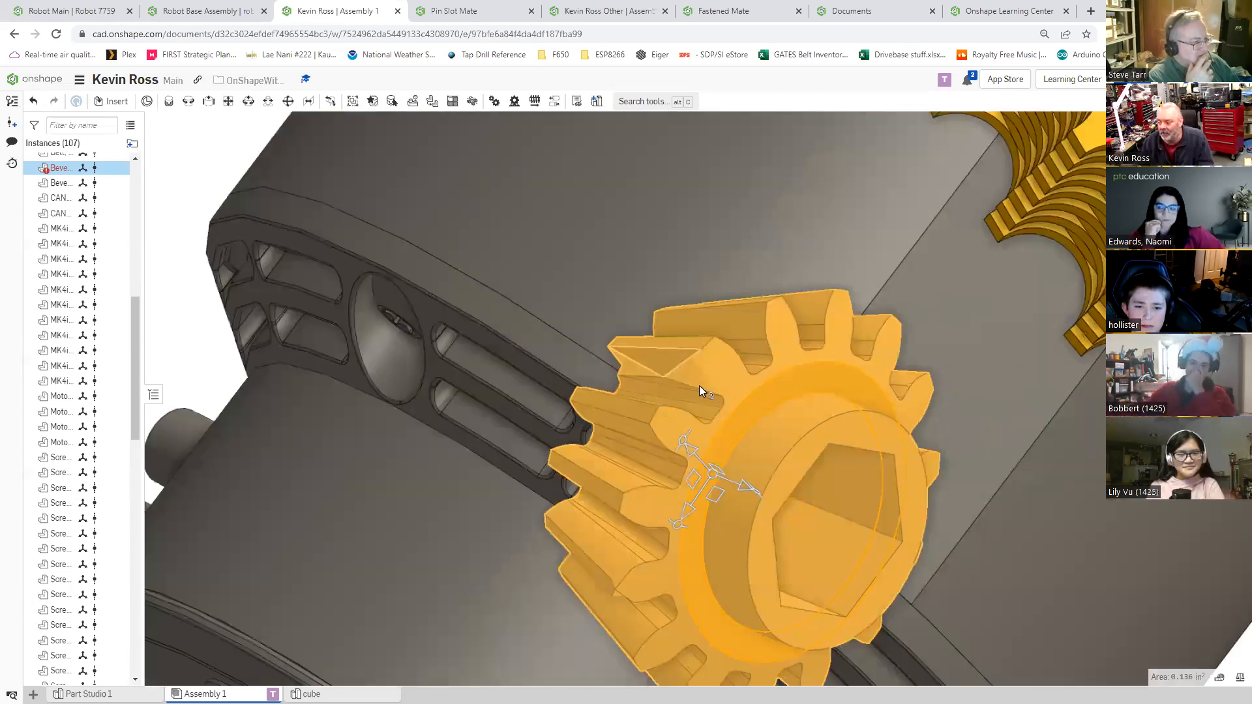
scroll(700, 385, "up", 3)
scroll(573, 541, "down", 2)
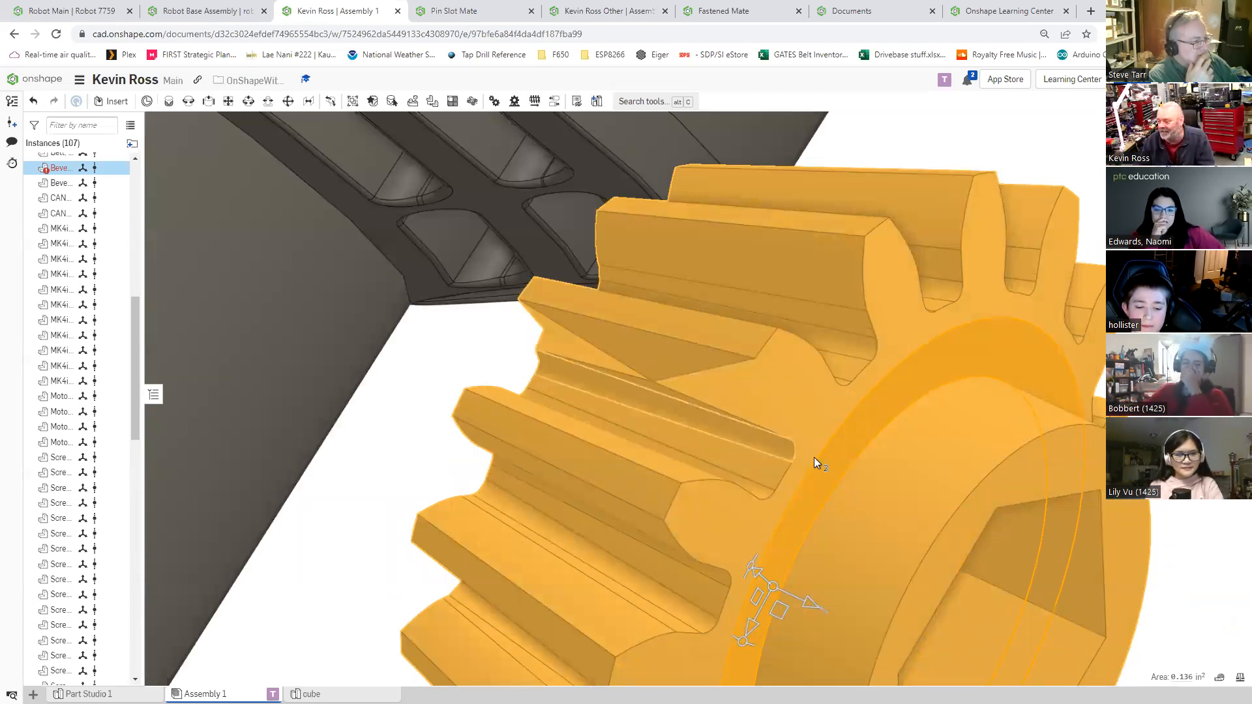
scroll(814, 457, "down", 3)
scroll(816, 456, "down", 2)
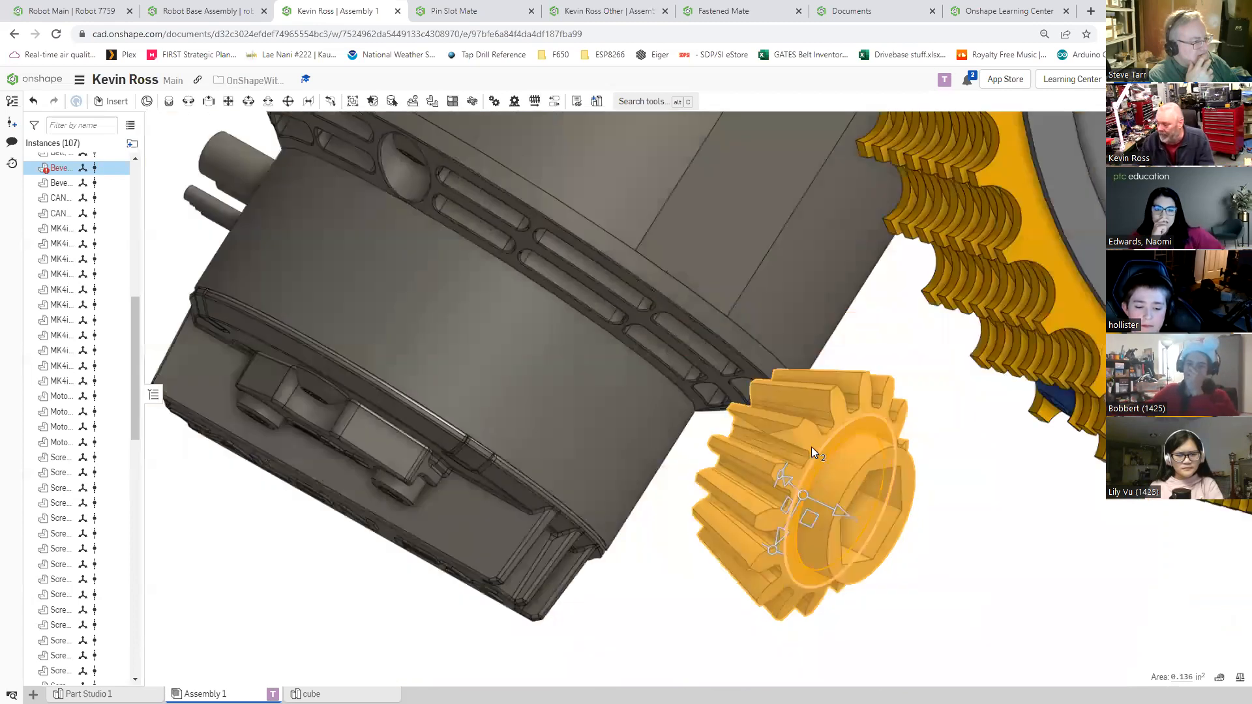
scroll(813, 445, "down", 3)
mouse_move(832, 425)
right_mouse_down()
mouse_move(851, 420)
mouse_move(806, 421)
mouse_move(847, 428)
right_mouse_up()
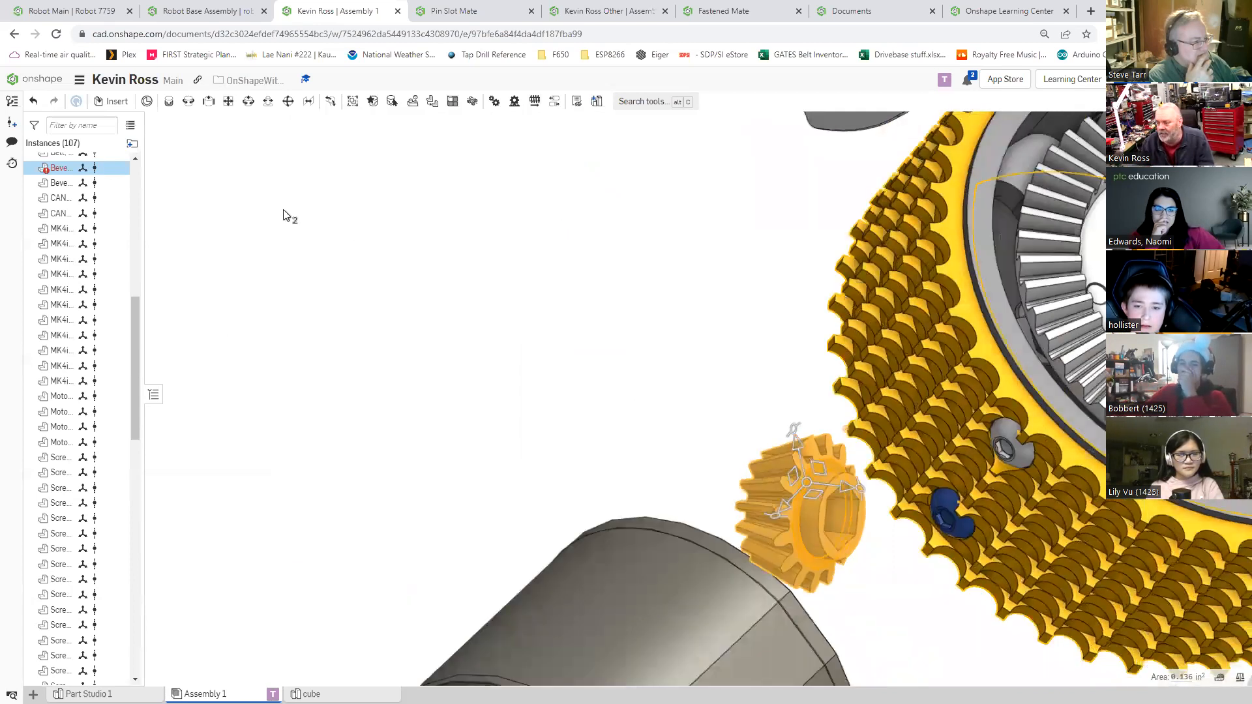
Step: Start inserting parts from other documents and open the Library folder of Stealth Robotics
left_click(116, 103)
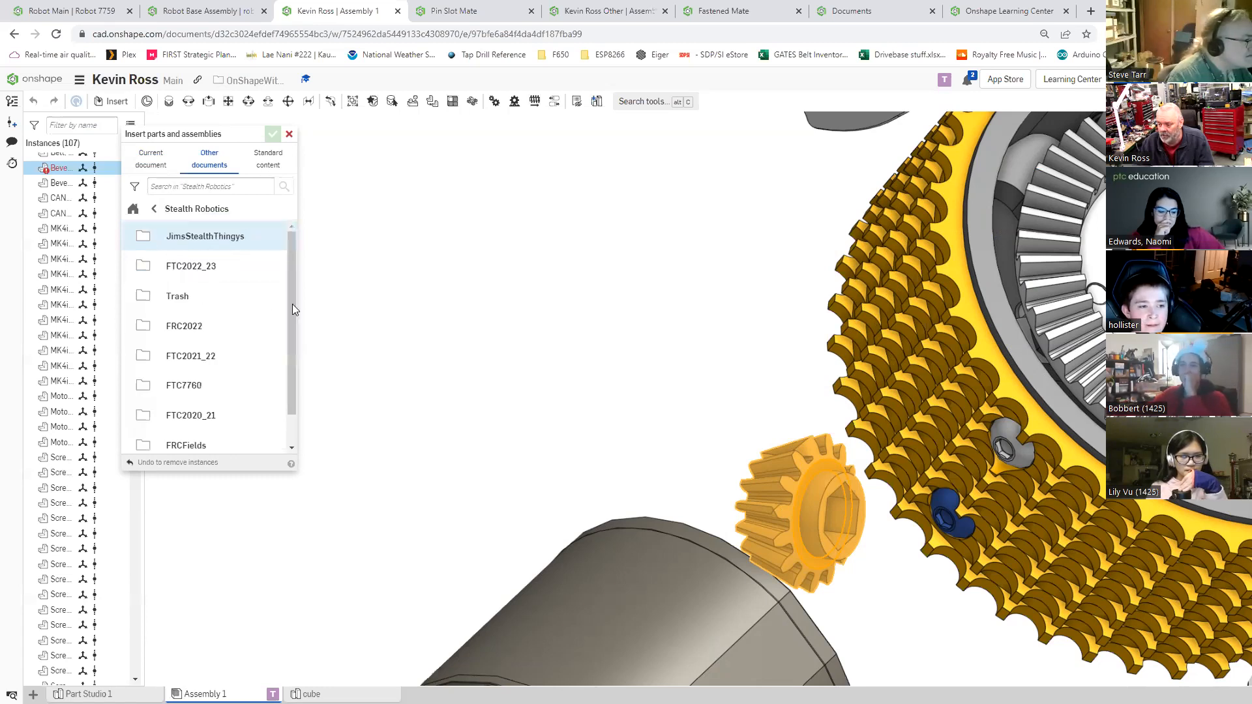
scroll(293, 423, "down", 1)
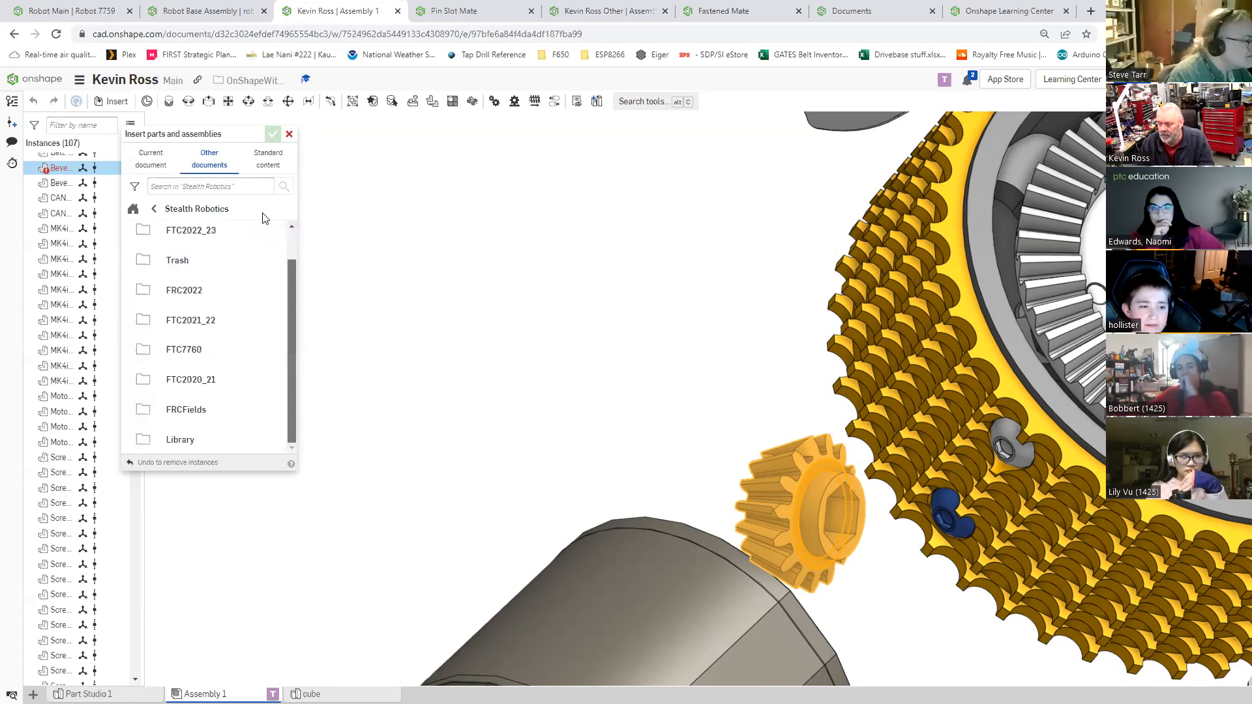
scroll(221, 254, "up", 1)
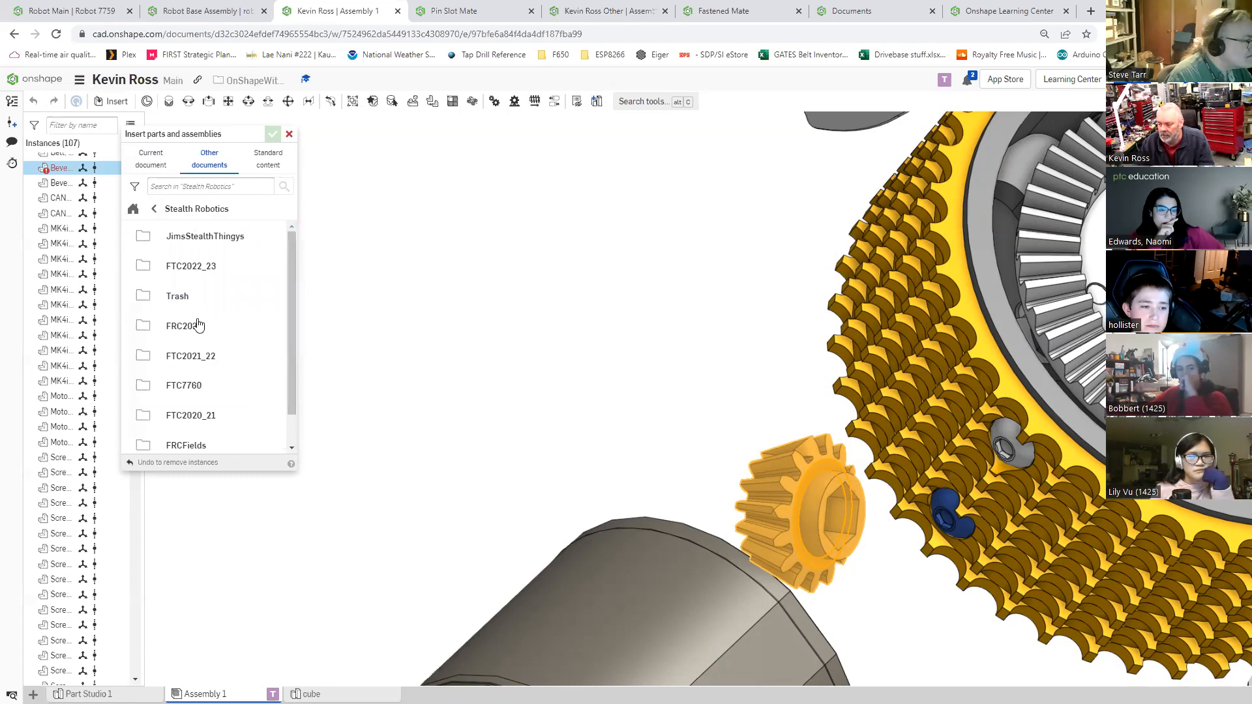
scroll(189, 446, "down", 1)
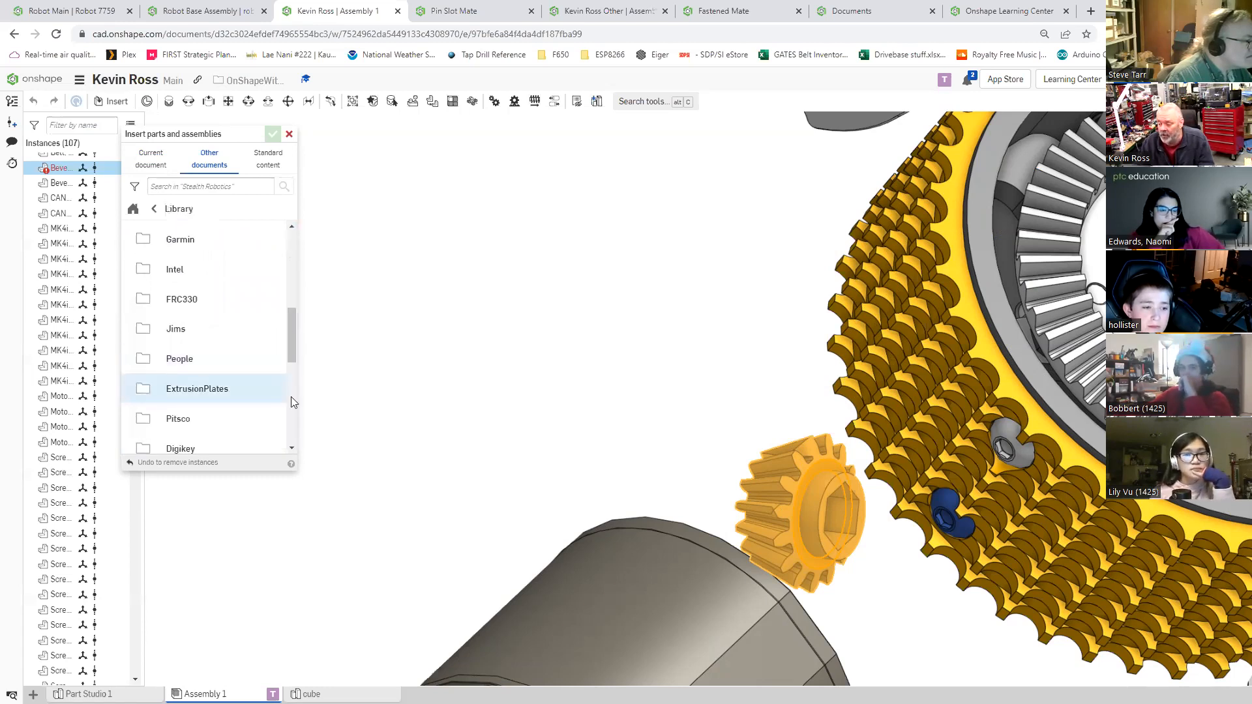
Step: Browse the supplier folders in the Library and open the GoBilda folder
scroll(293, 411, "down", 2)
scroll(292, 421, "down", 3)
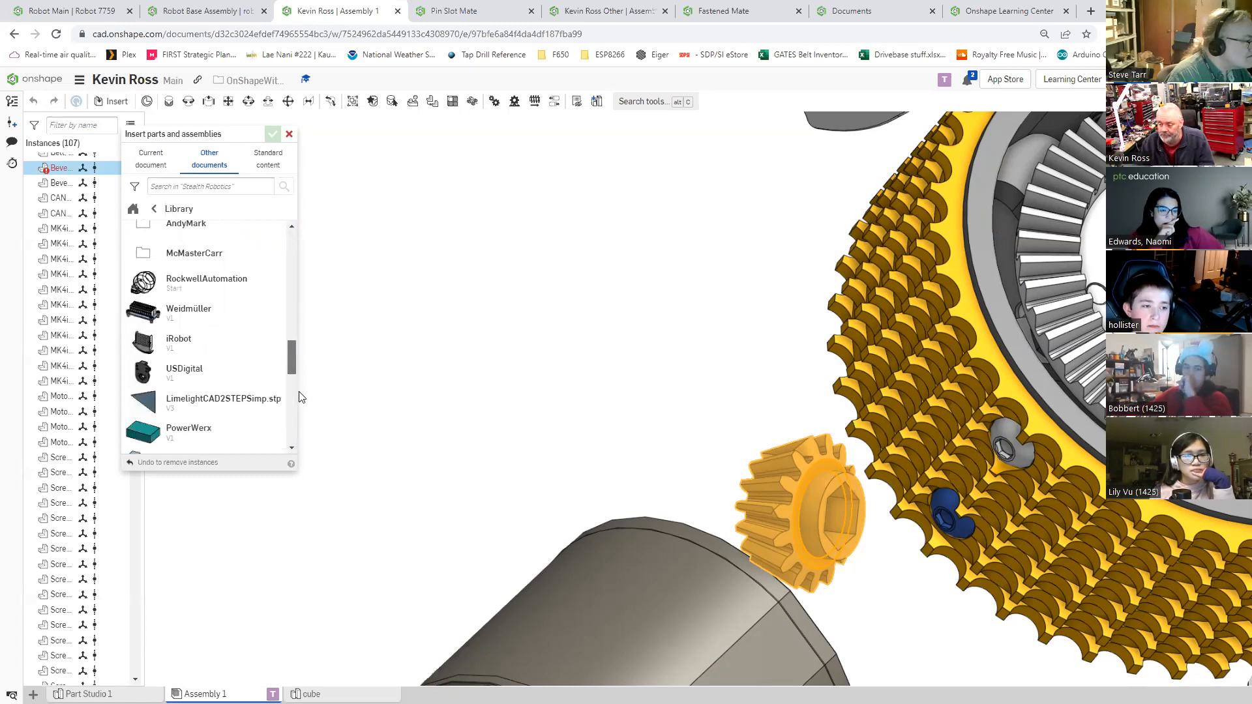
scroll(301, 397, "up", 3)
scroll(301, 412, "down", 3)
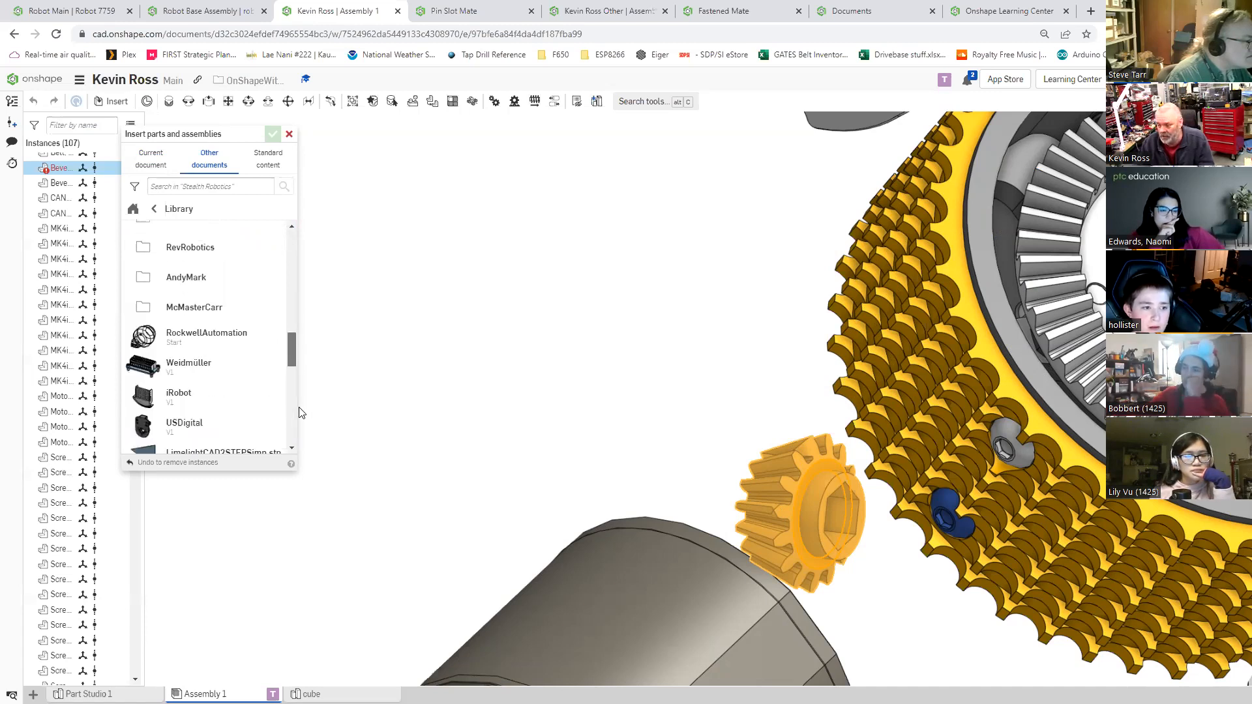
scroll(301, 417, "down", 1)
scroll(301, 401, "up", 3)
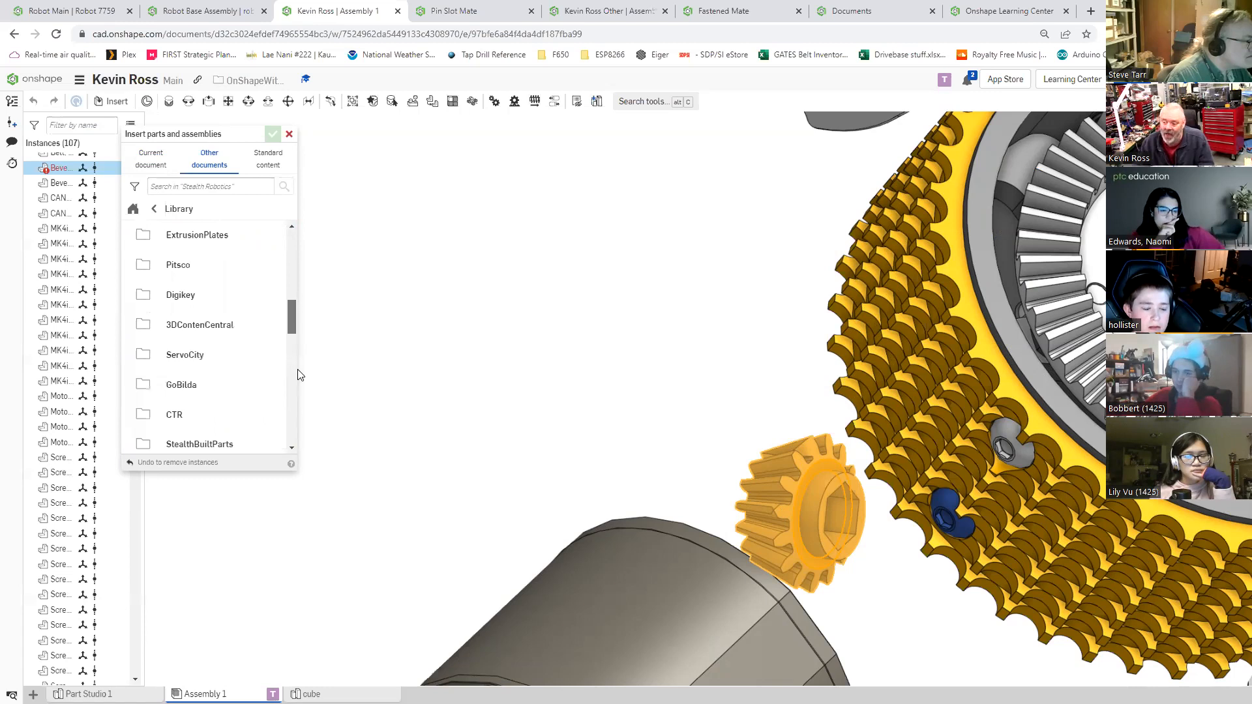
scroll(299, 352, "up", 1)
scroll(303, 322, "up", 5)
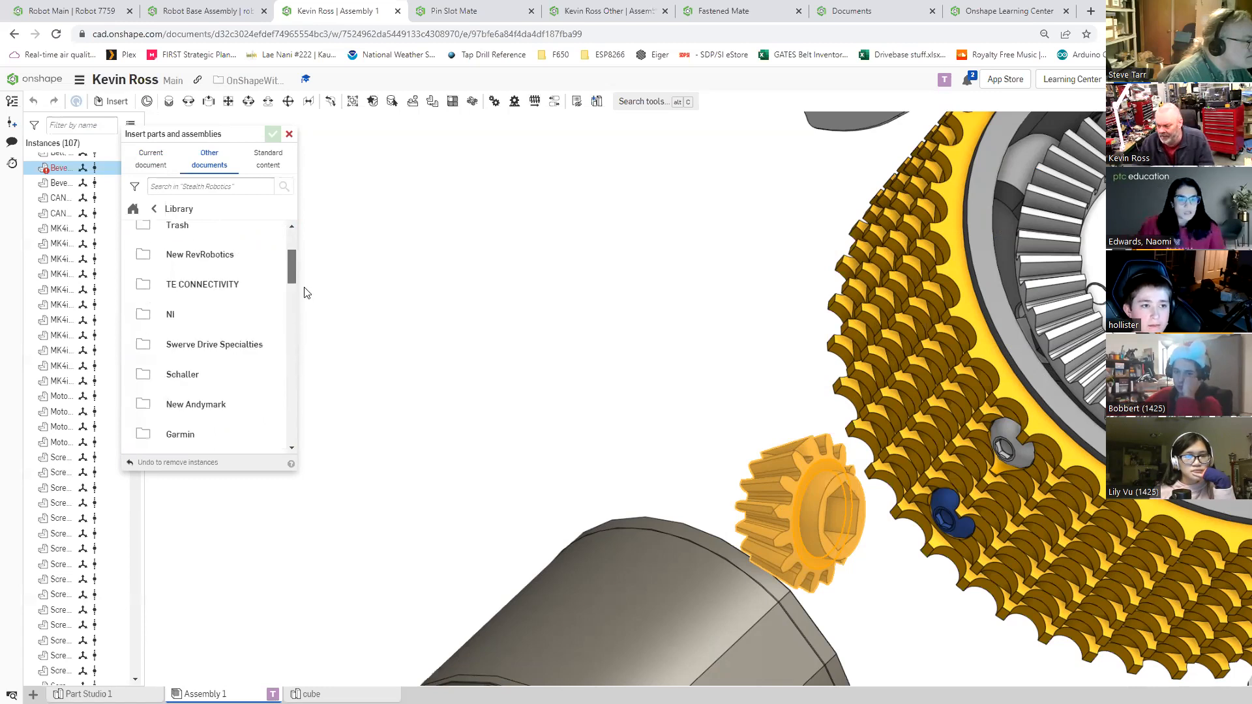
scroll(302, 306, "up", 3)
scroll(297, 324, "down", 3)
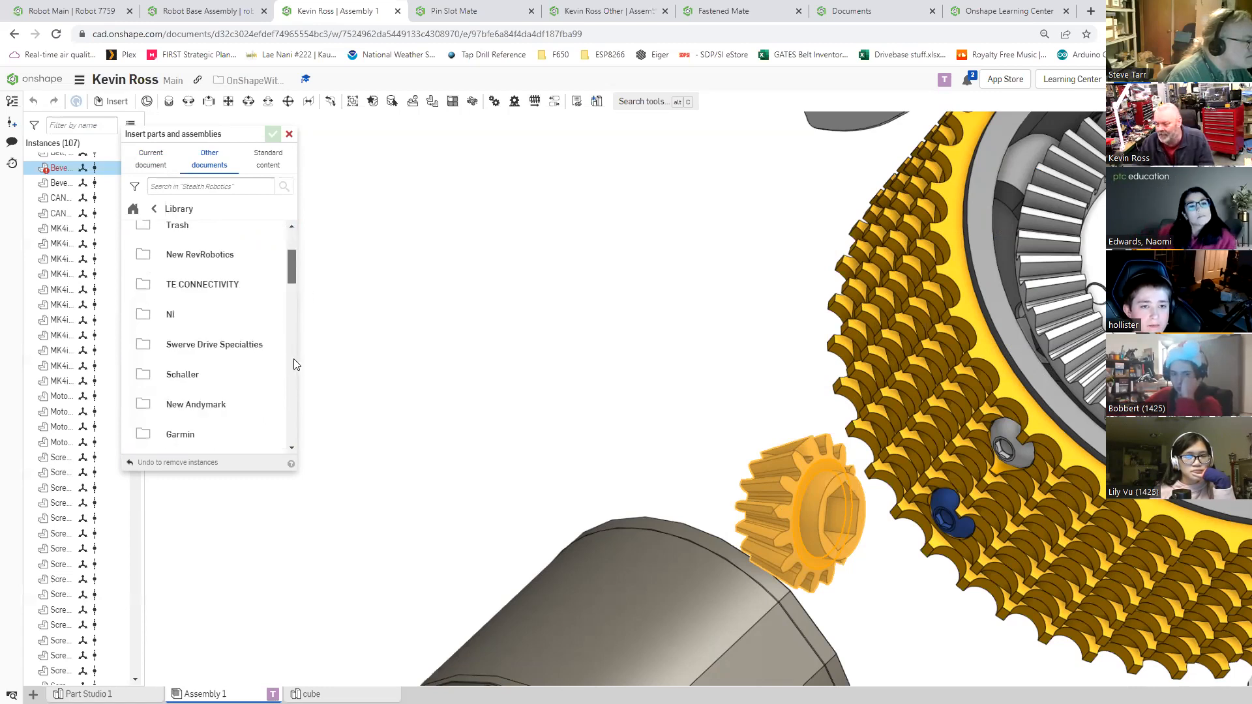
scroll(293, 372, "down", 5)
scroll(291, 379, "down", 4)
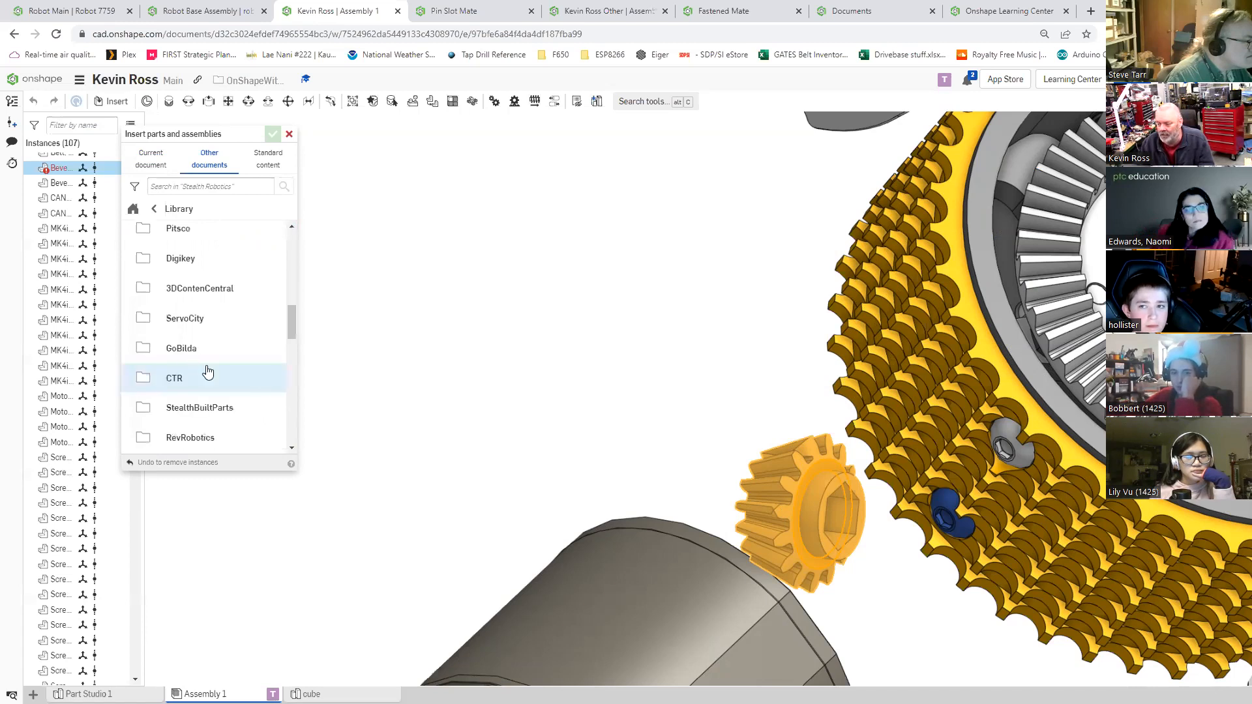
left_click(196, 350)
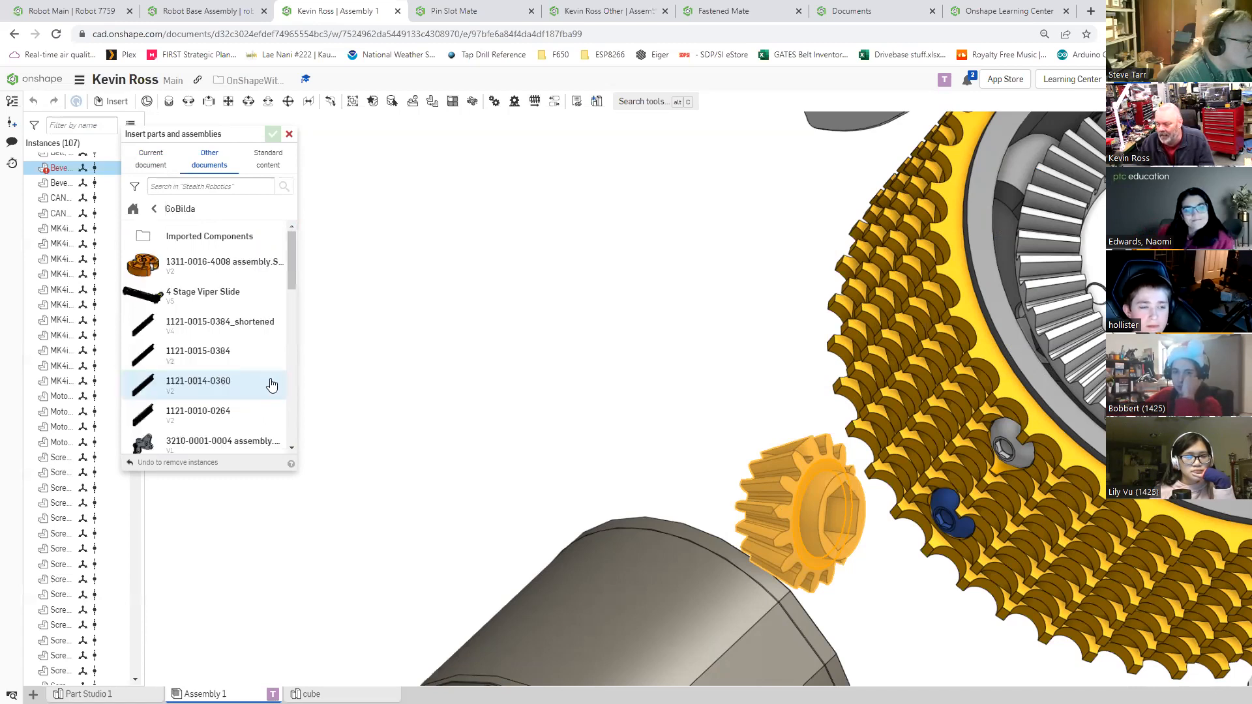
Step: Insert the 4 Stage Viper Slide assembly from the GoBilda folder into the empty space beside the existing modules
left_click(202, 291)
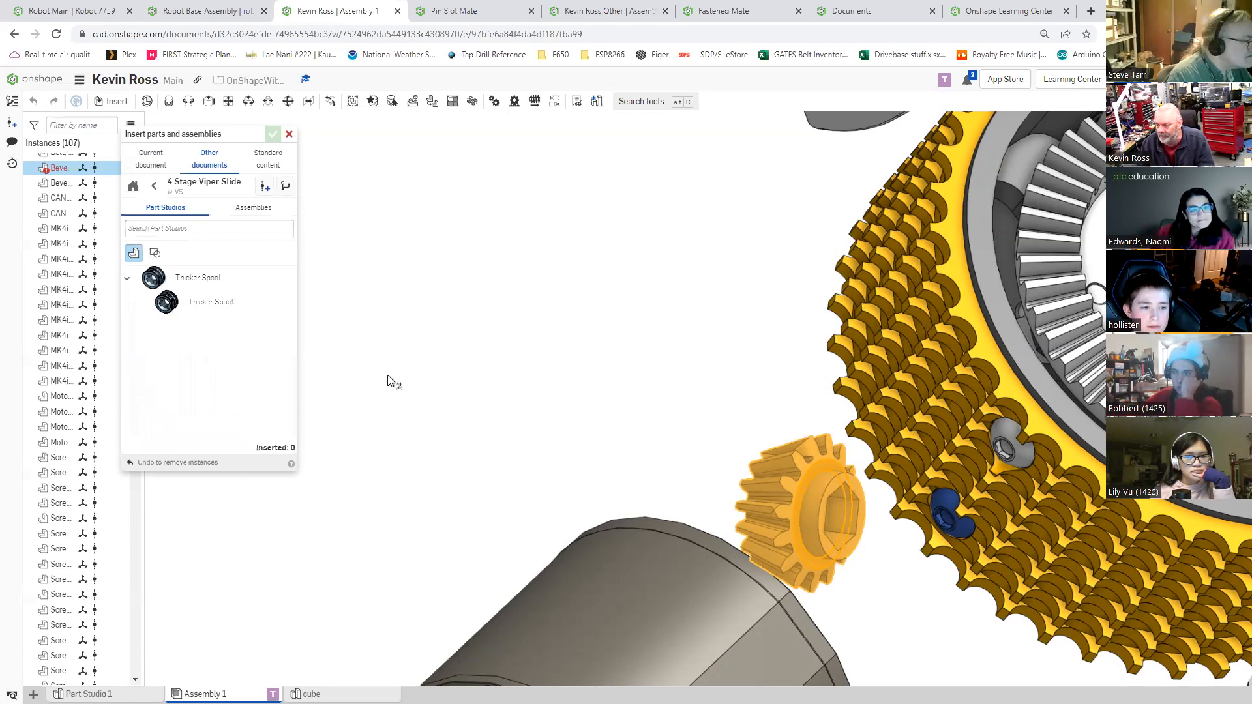
scroll(401, 372, "down", 3)
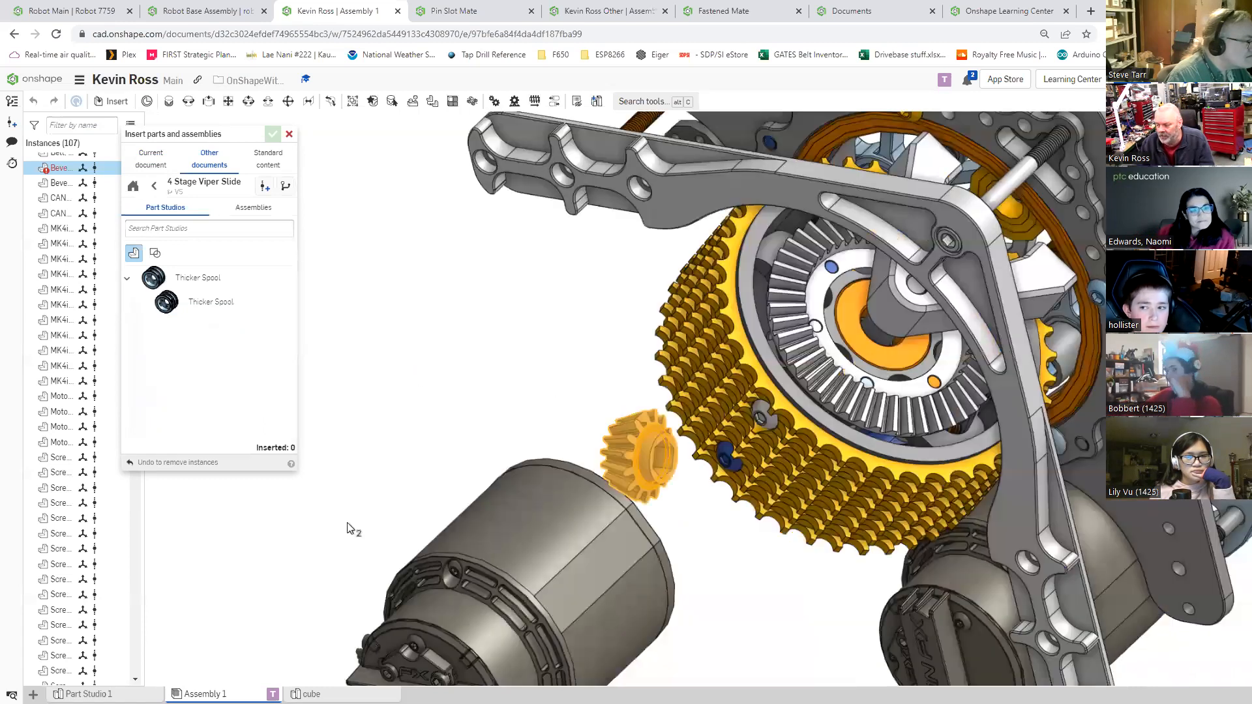
scroll(347, 522, "down", 3)
scroll(263, 577, "down", 2)
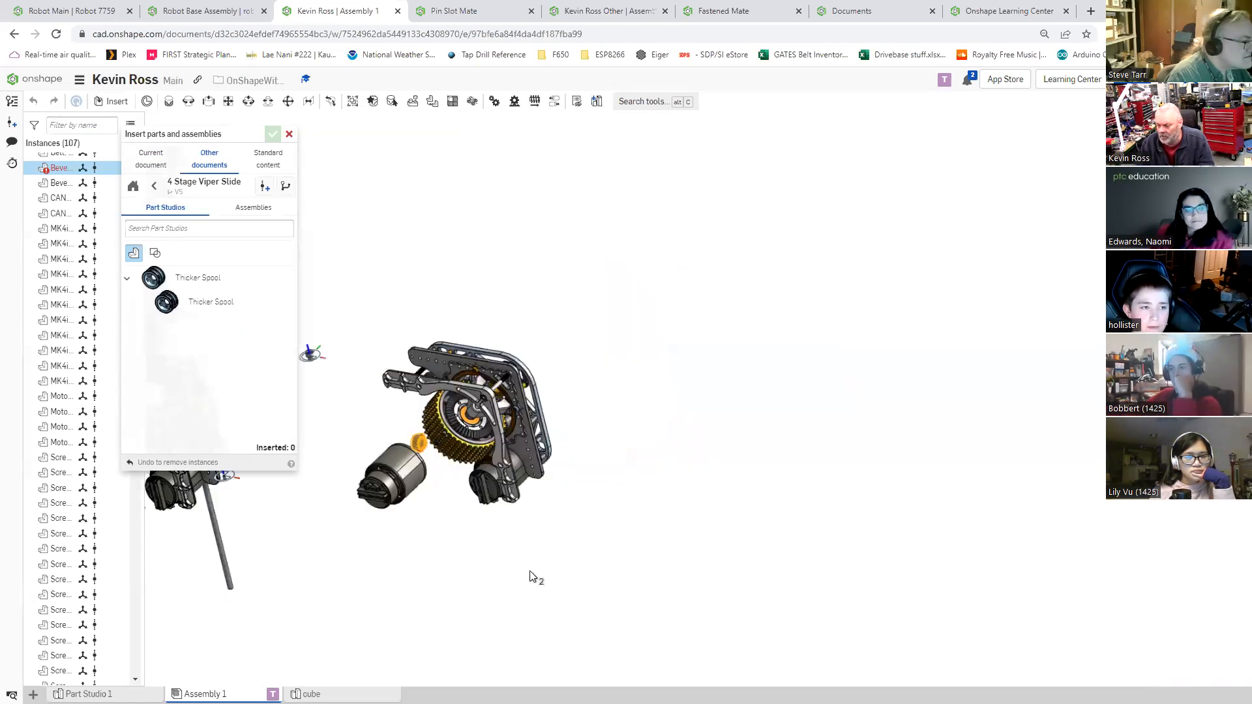
scroll(456, 571, "down", 3)
left_click(210, 300)
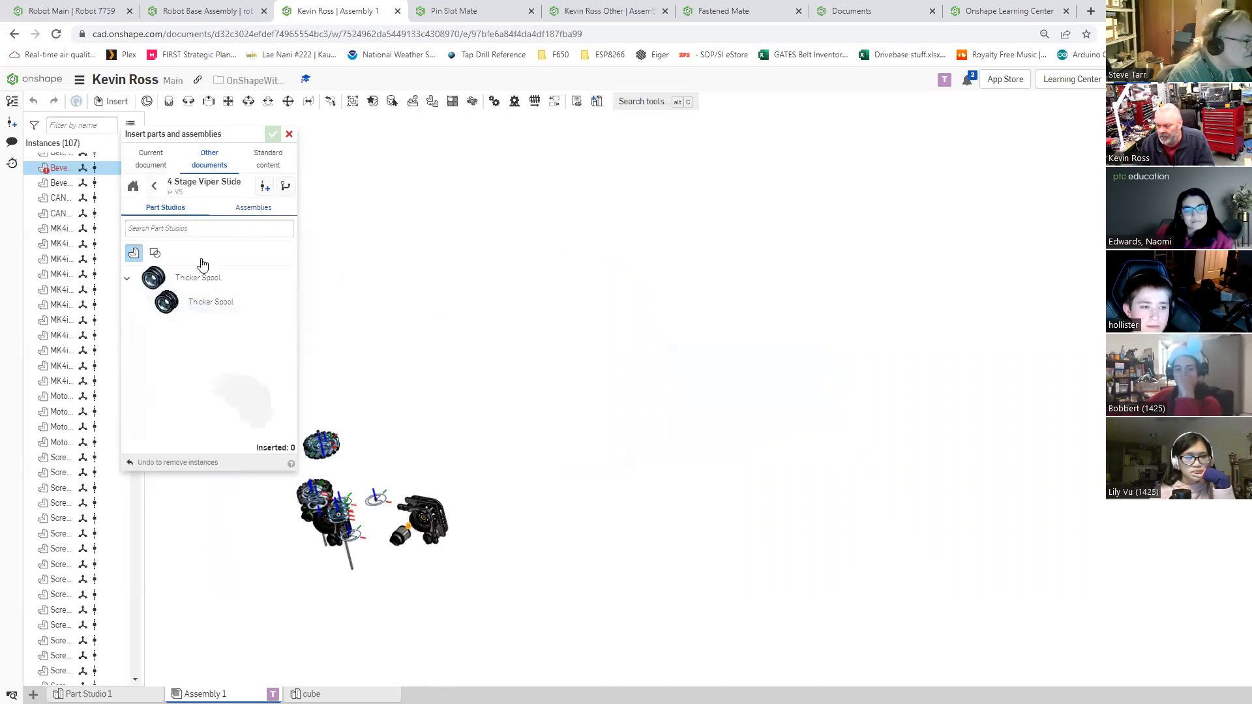
left_click(614, 371)
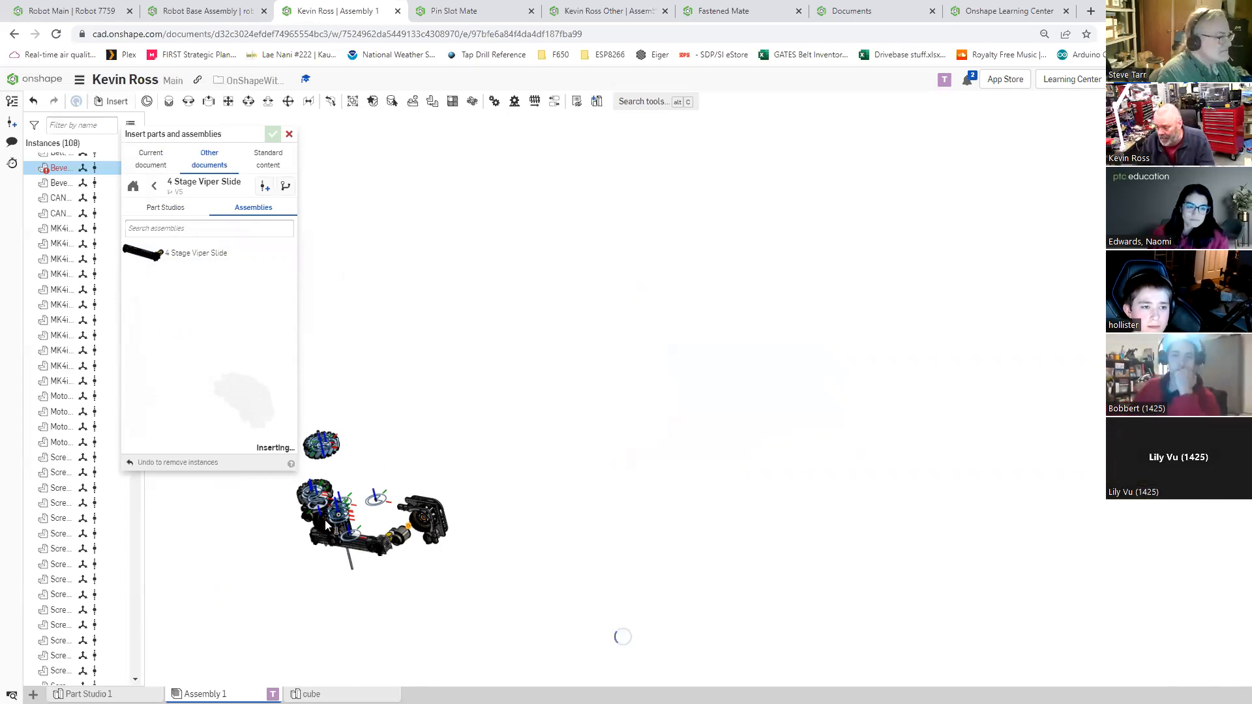
left_click(613, 390)
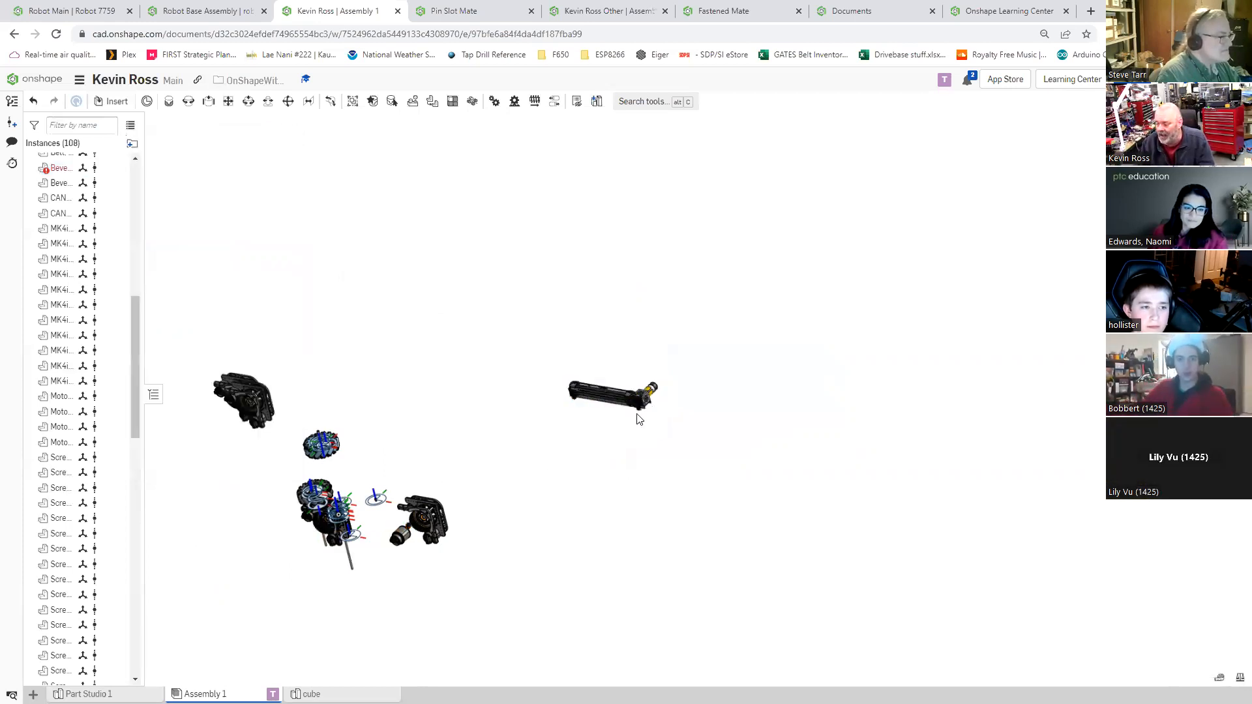
scroll(637, 415, "up", 5)
scroll(556, 597, "up", 1)
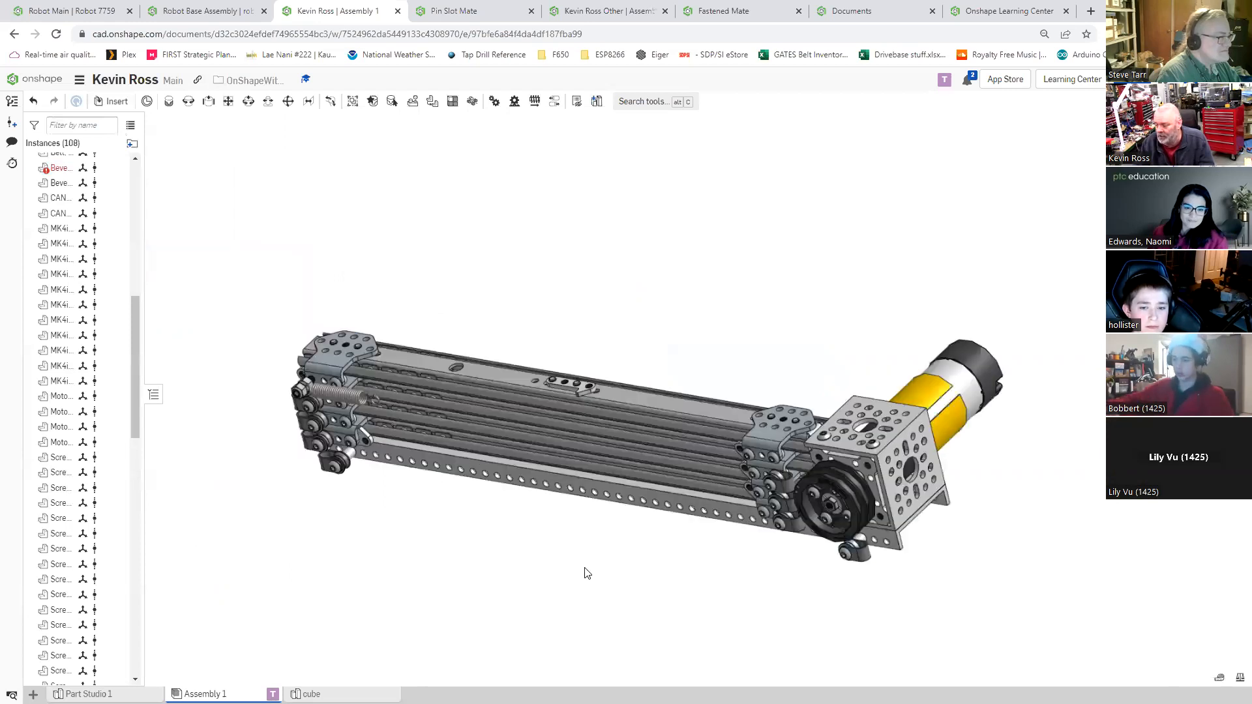
key("shift+1")
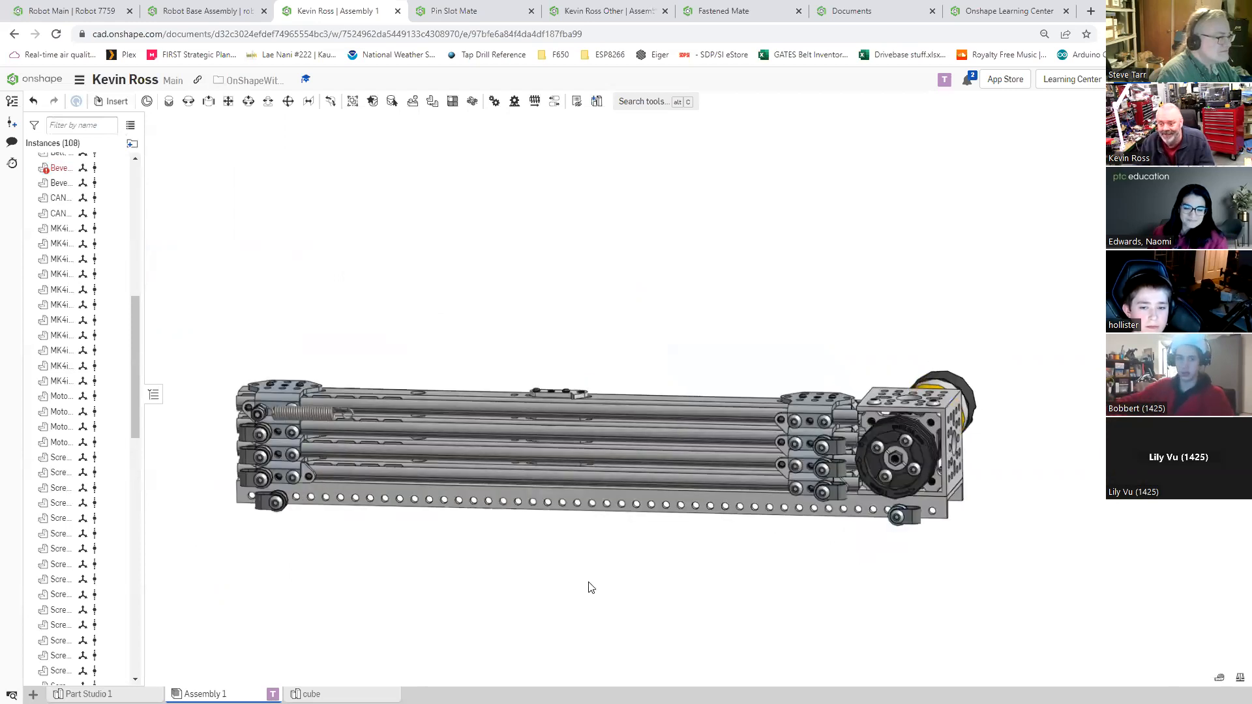
key("Down")
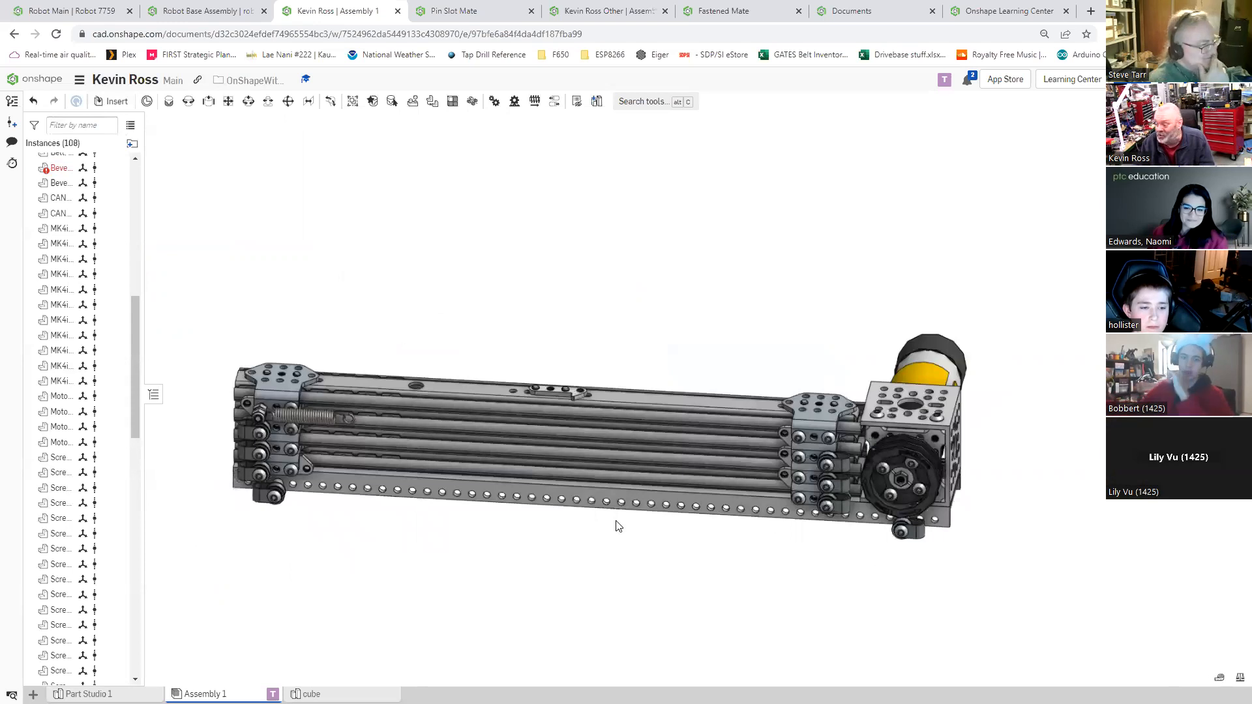
right_click_drag(619, 526, 542, 506)
right_click_drag(495, 561, 511, 598)
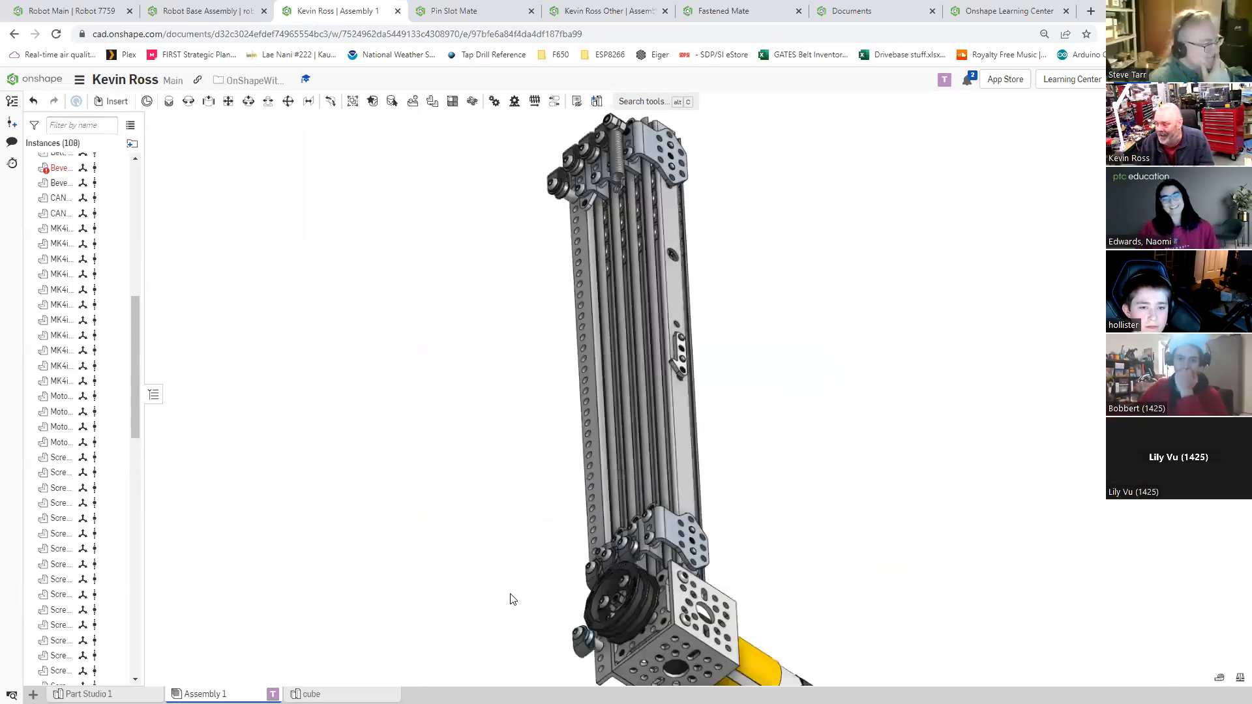
scroll(476, 576, "down", 3)
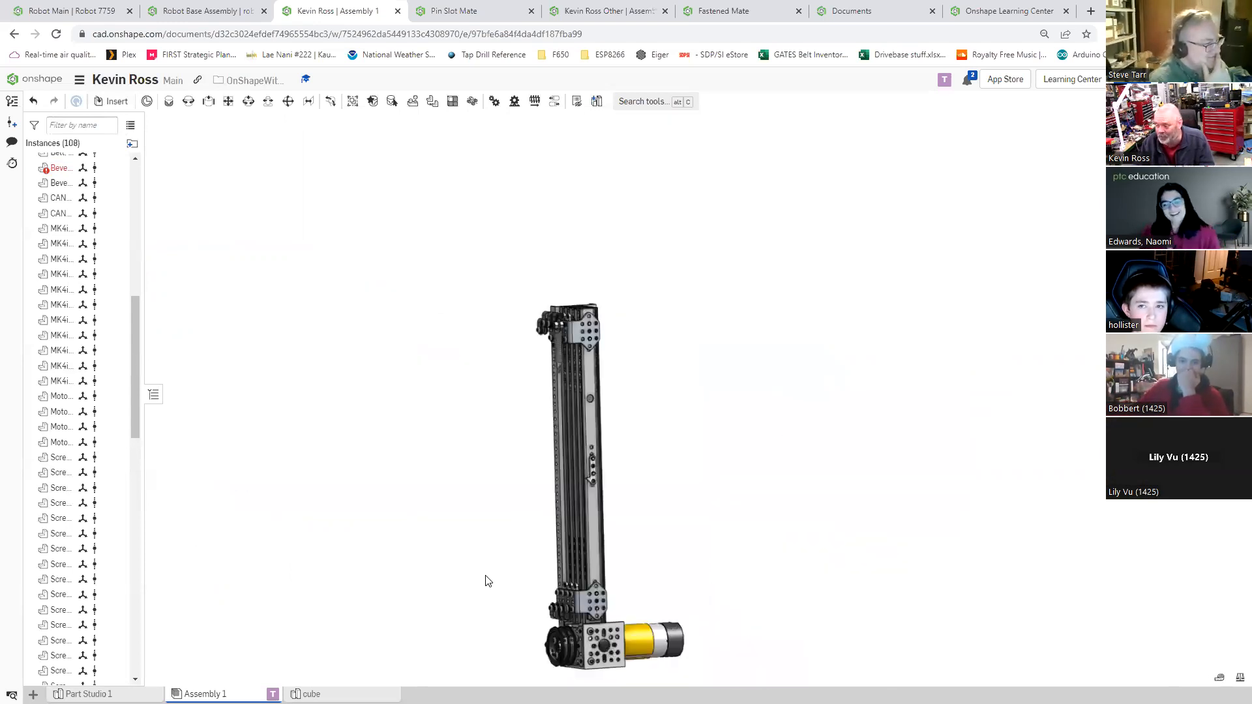
key("Right")
left_click_drag(598, 602, 627, 140)
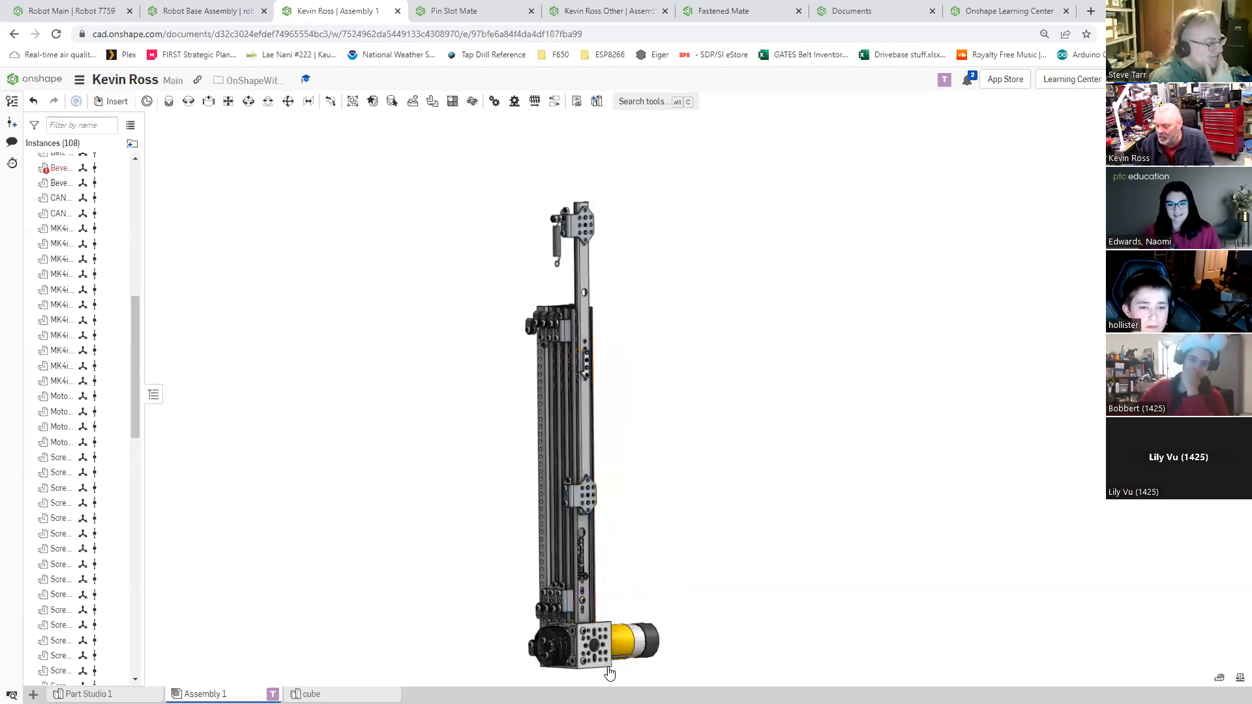
right_click(609, 669)
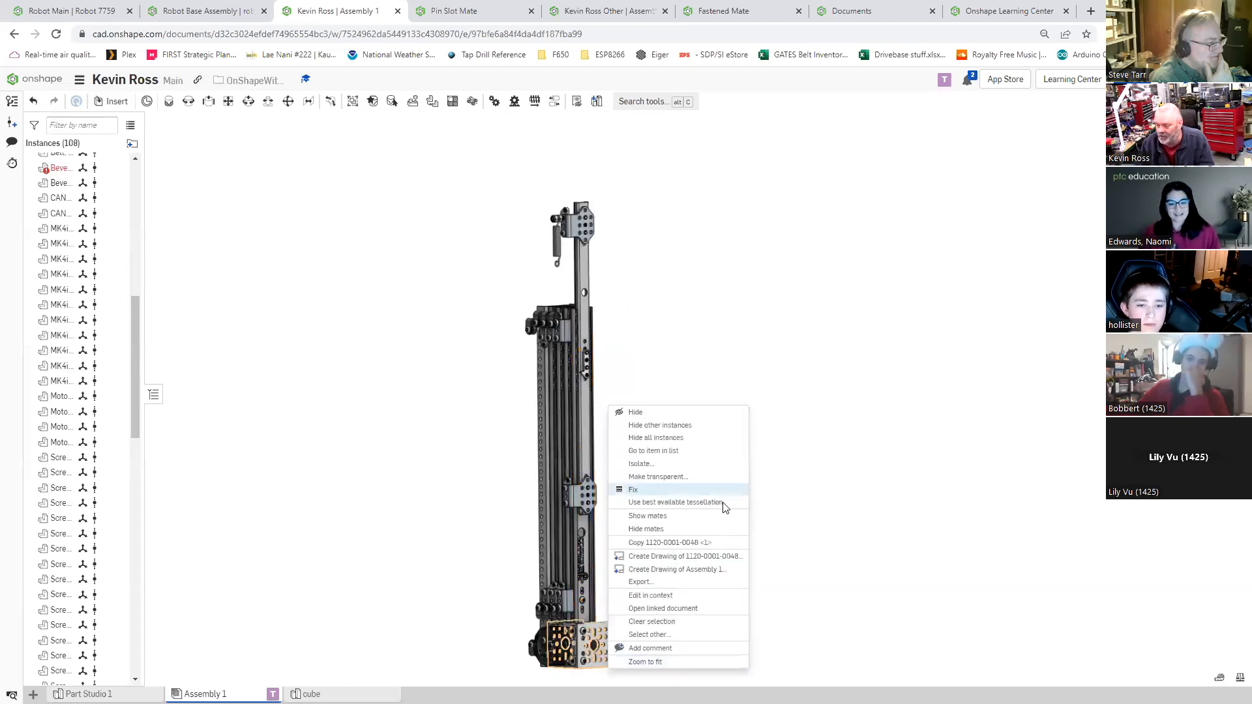
scroll(714, 477, "down", 3)
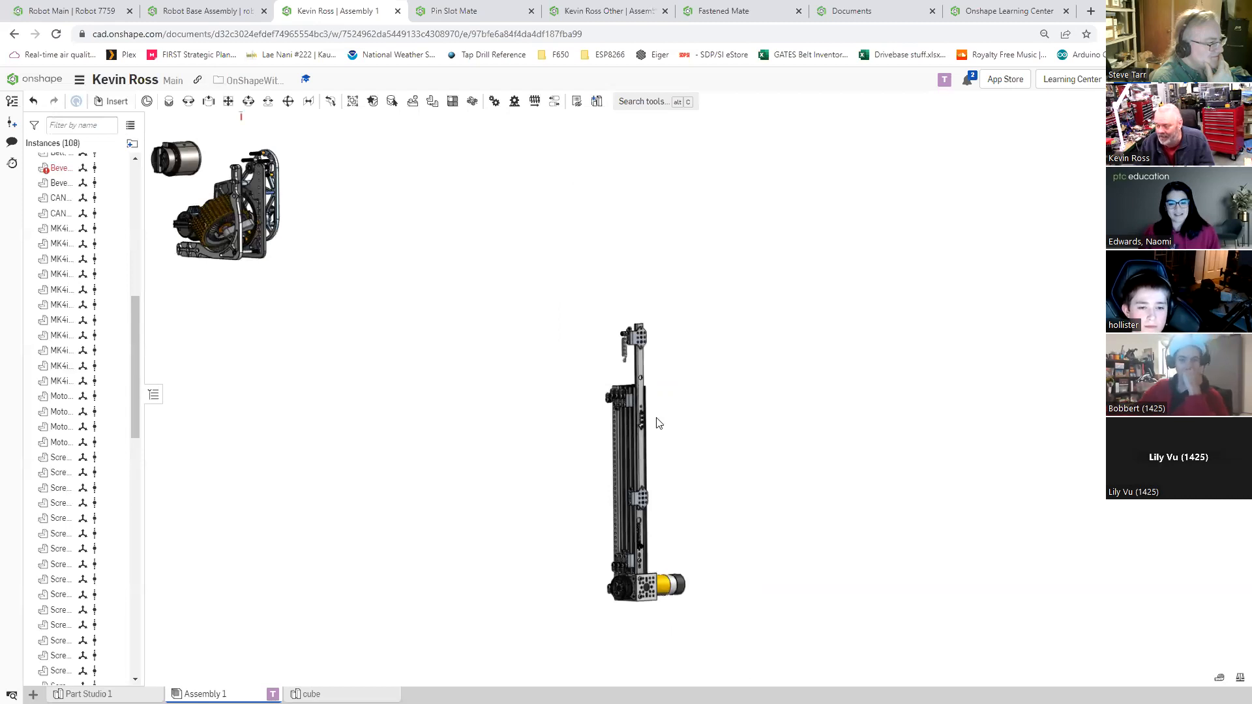
Step: Test the slide's travel by extending all its stages fully and collapsing them back onto the base
left_click_drag(643, 263, 651, 102)
left_click_drag(658, 8, 672, 8)
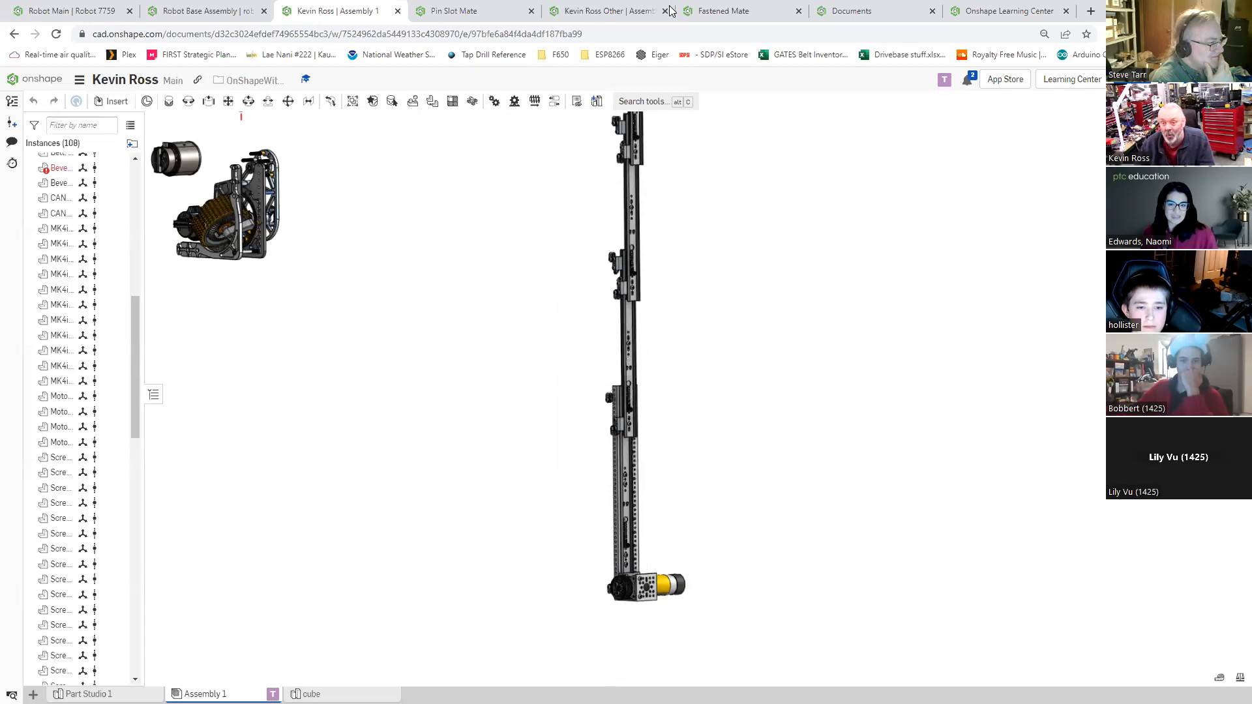
left_click_drag(666, 142, 666, 233)
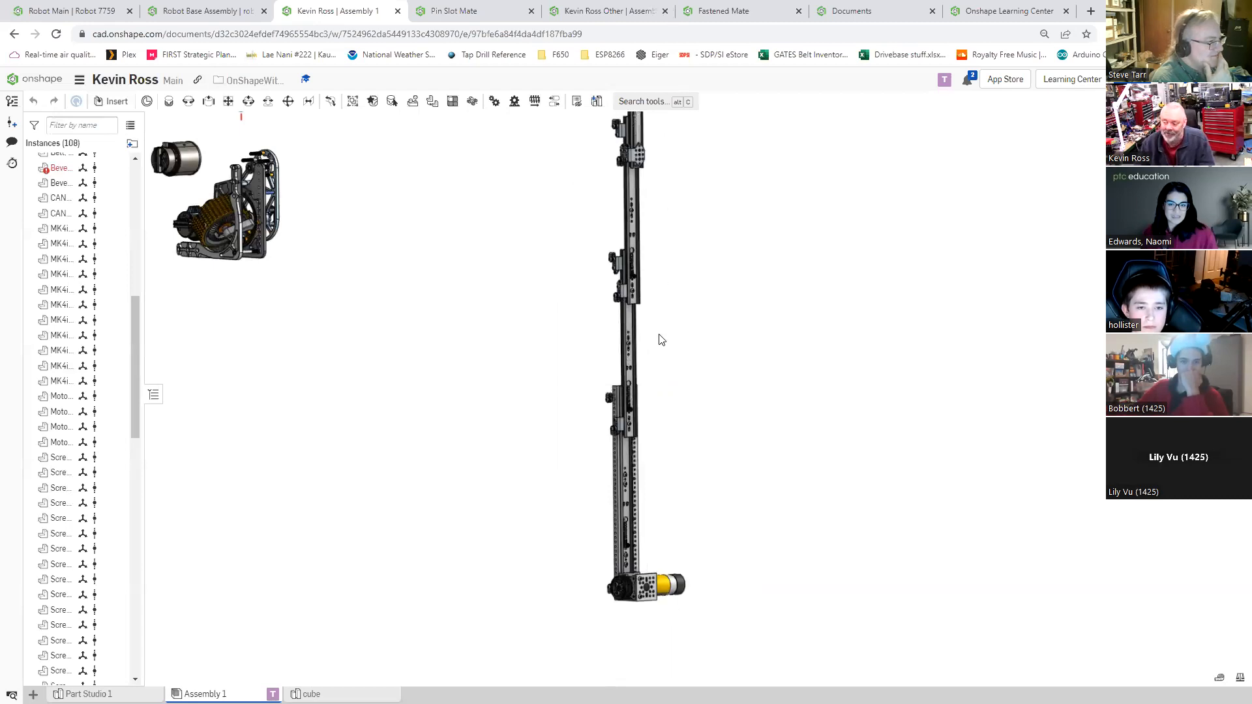
left_click_drag(659, 339, 658, 453)
left_click_drag(655, 522, 649, 566)
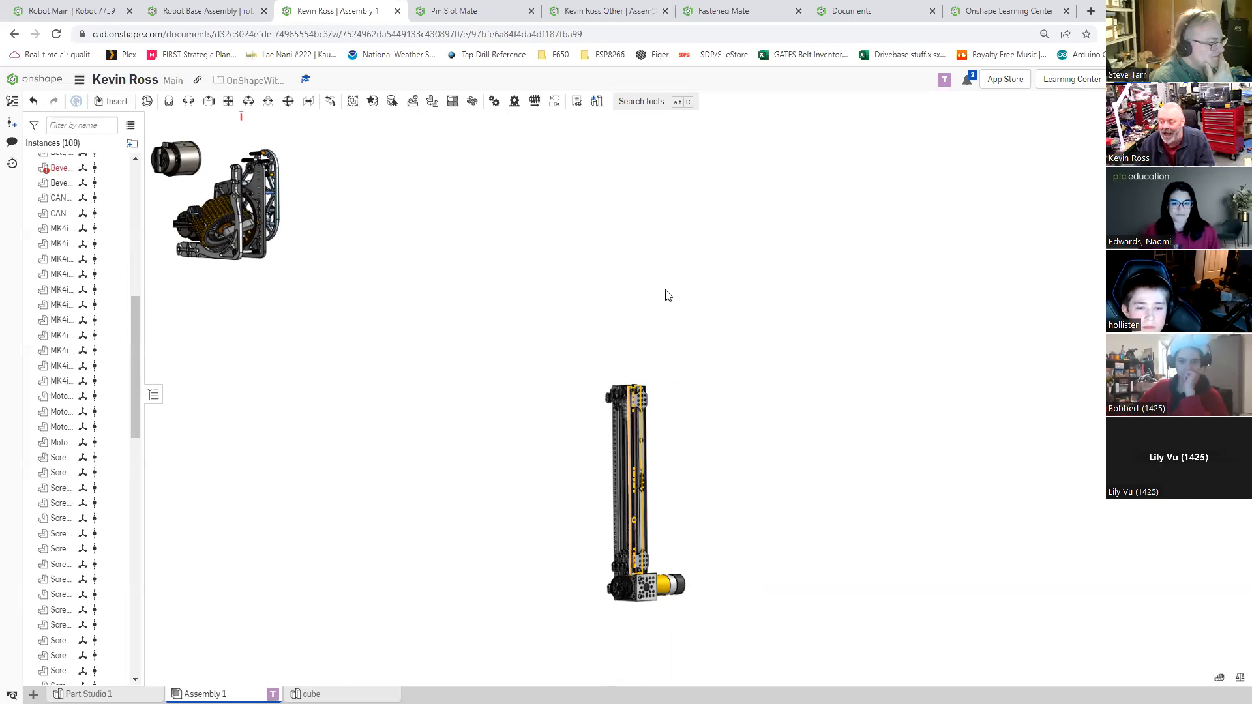
Step: Examine the slide's end bracket, spring and pulleys, then the stacked rails from the side
scroll(631, 477, "up", 4)
scroll(633, 272, "up", 5)
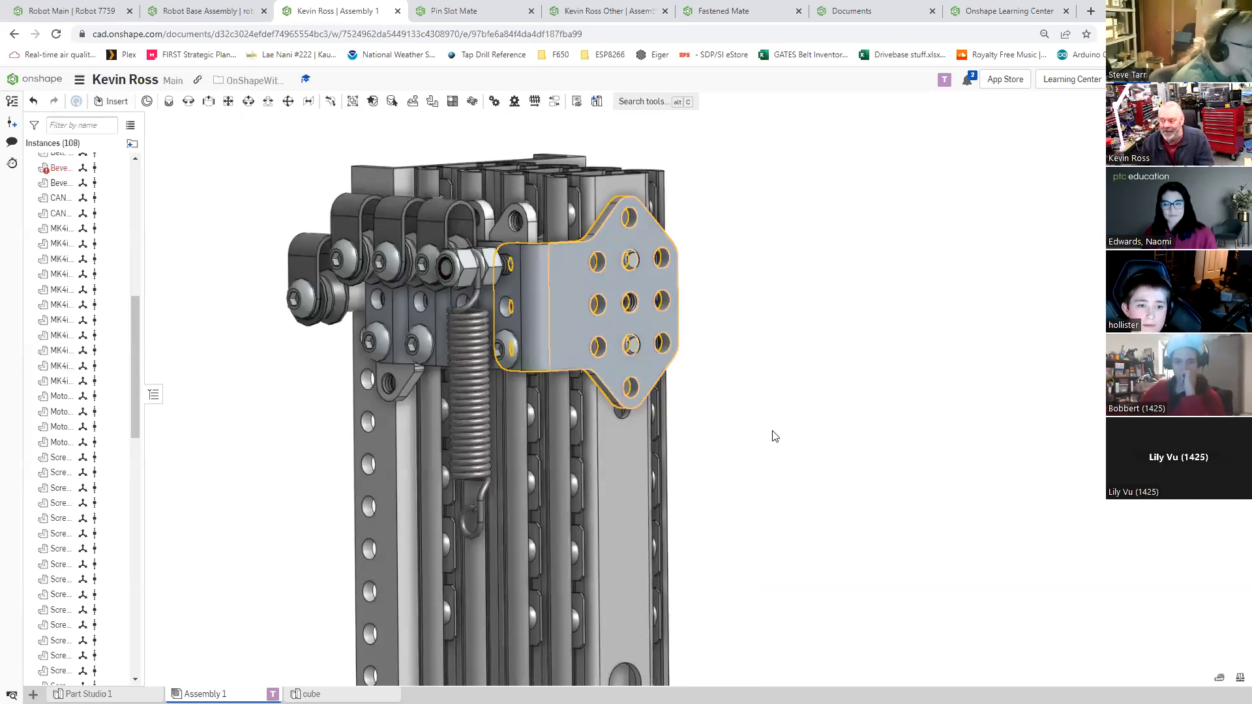
scroll(775, 436, "down", 2)
scroll(838, 509, "down", 3)
right_click_drag(852, 590, 822, 592)
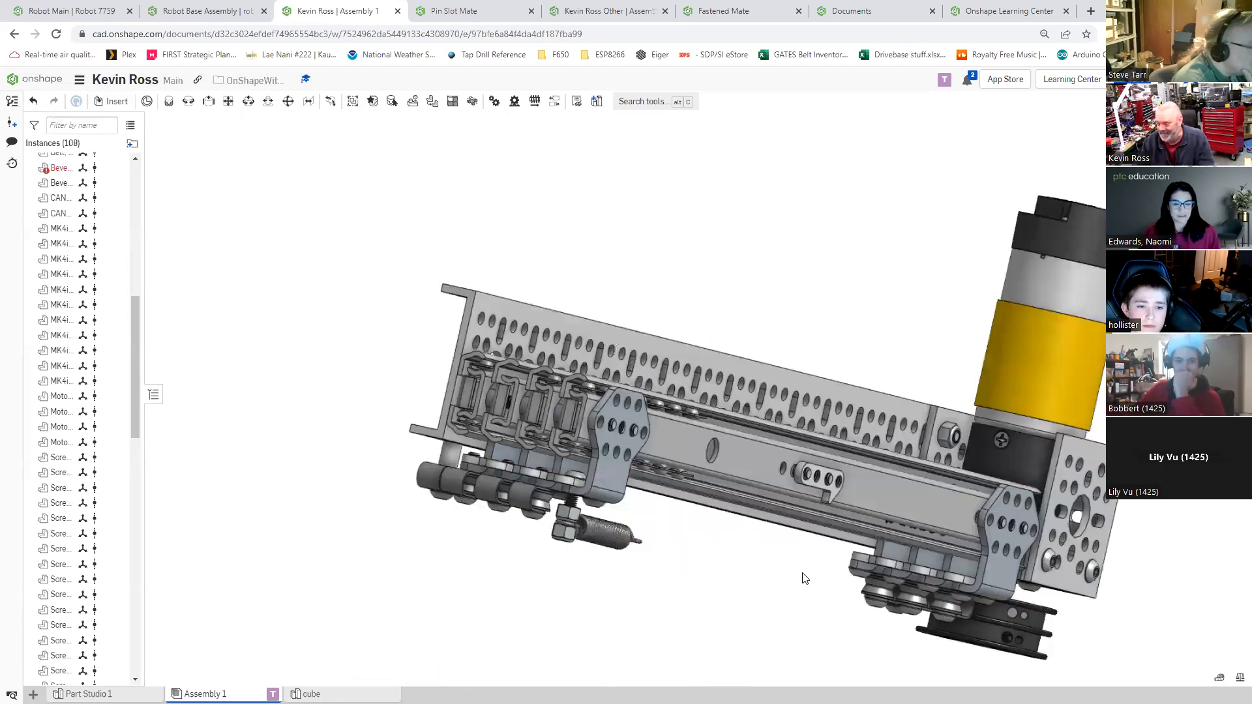
scroll(791, 541, "down", 2)
middle_click_drag(574, 394, 545, 312)
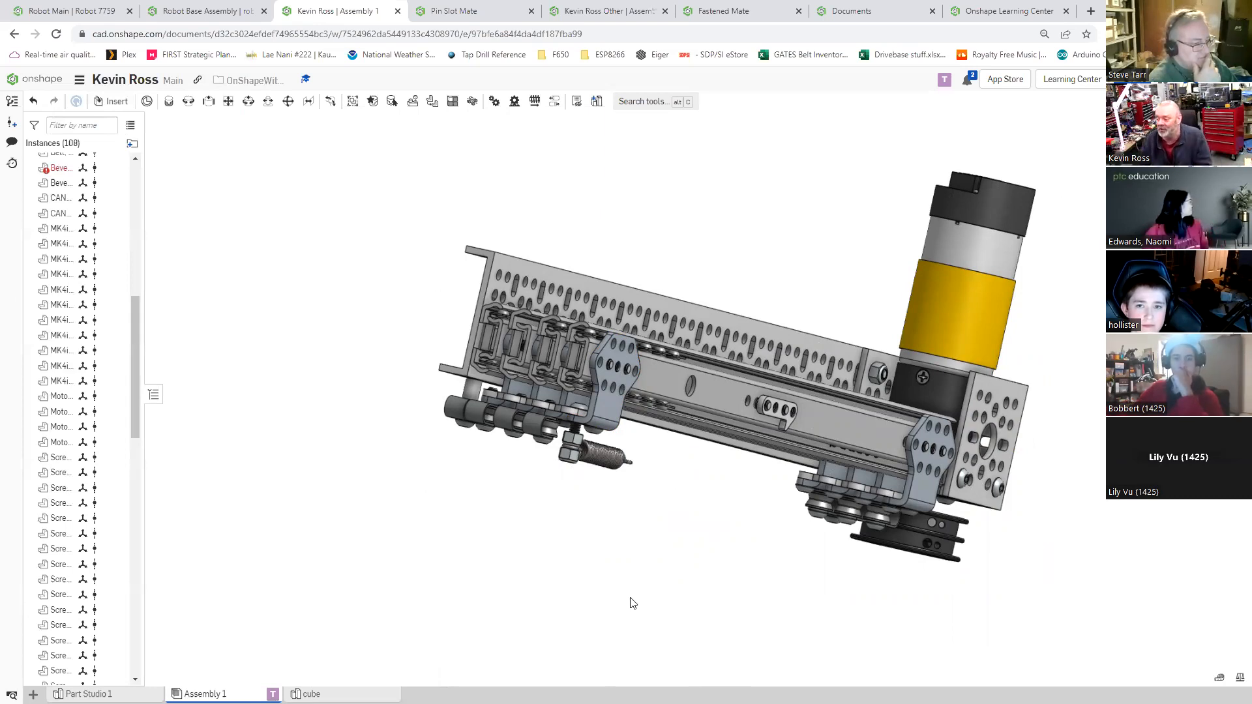
right_click_drag(603, 486, 703, 468)
right_click_drag(660, 514, 686, 562)
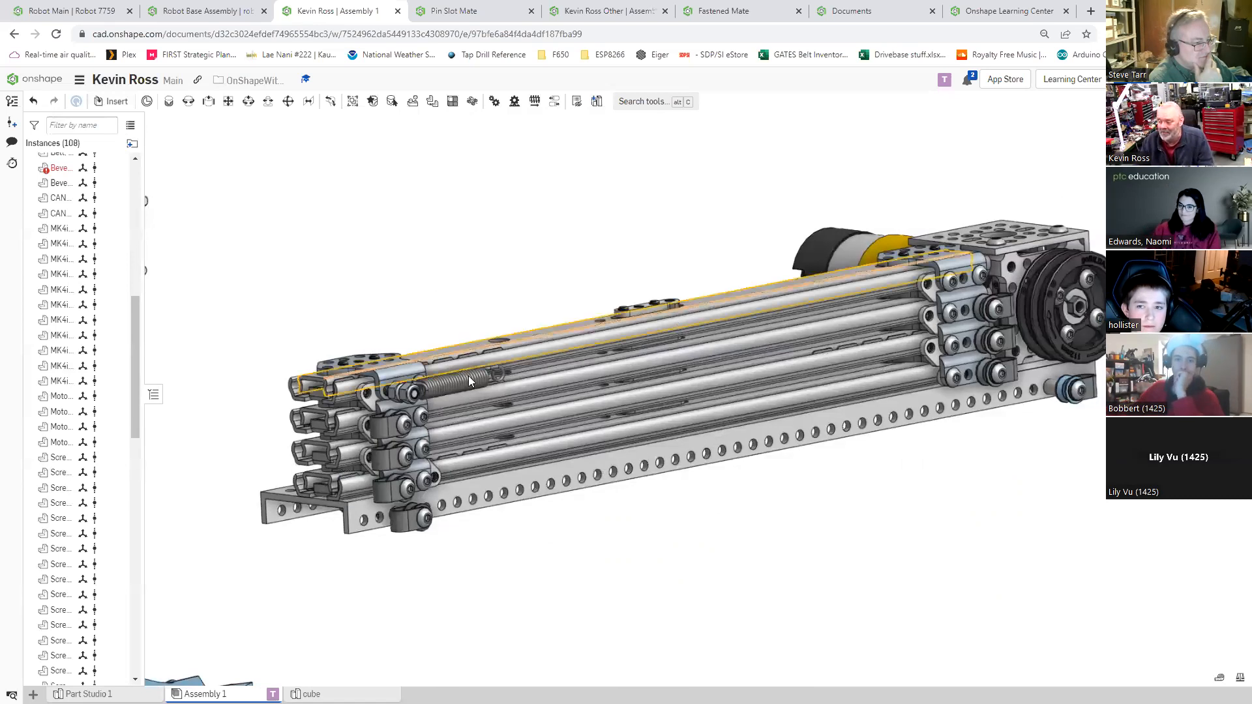
key("y")
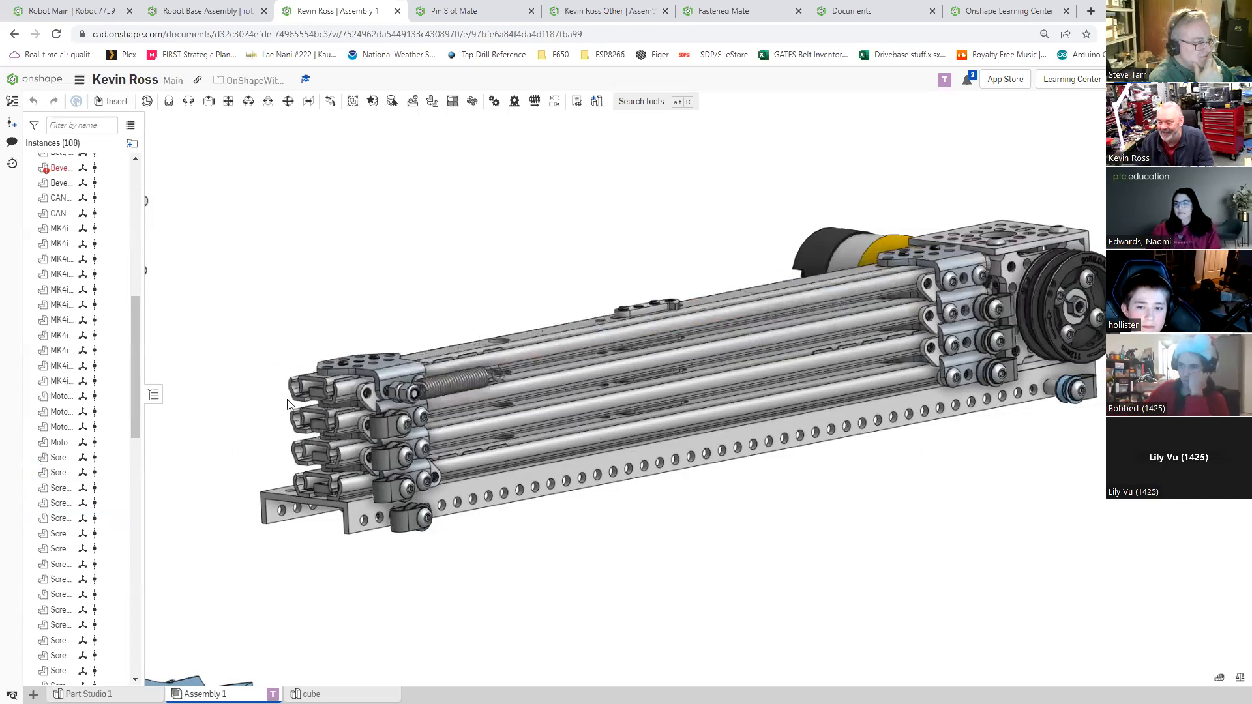
Step: Examine the interlocking rail profiles and roller hardware at the slide's open end up close
scroll(352, 405, "up", 2)
scroll(423, 316, "up", 5)
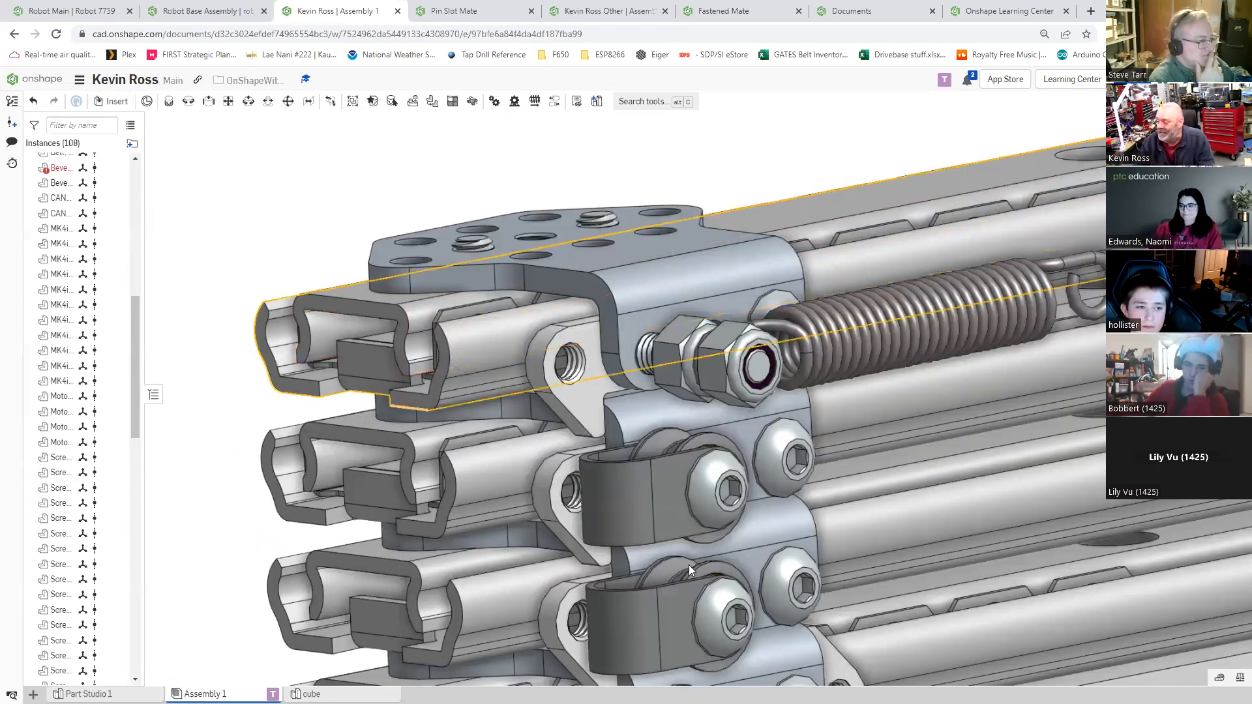
scroll(672, 565, "down", 5)
scroll(671, 570, "up", 2)
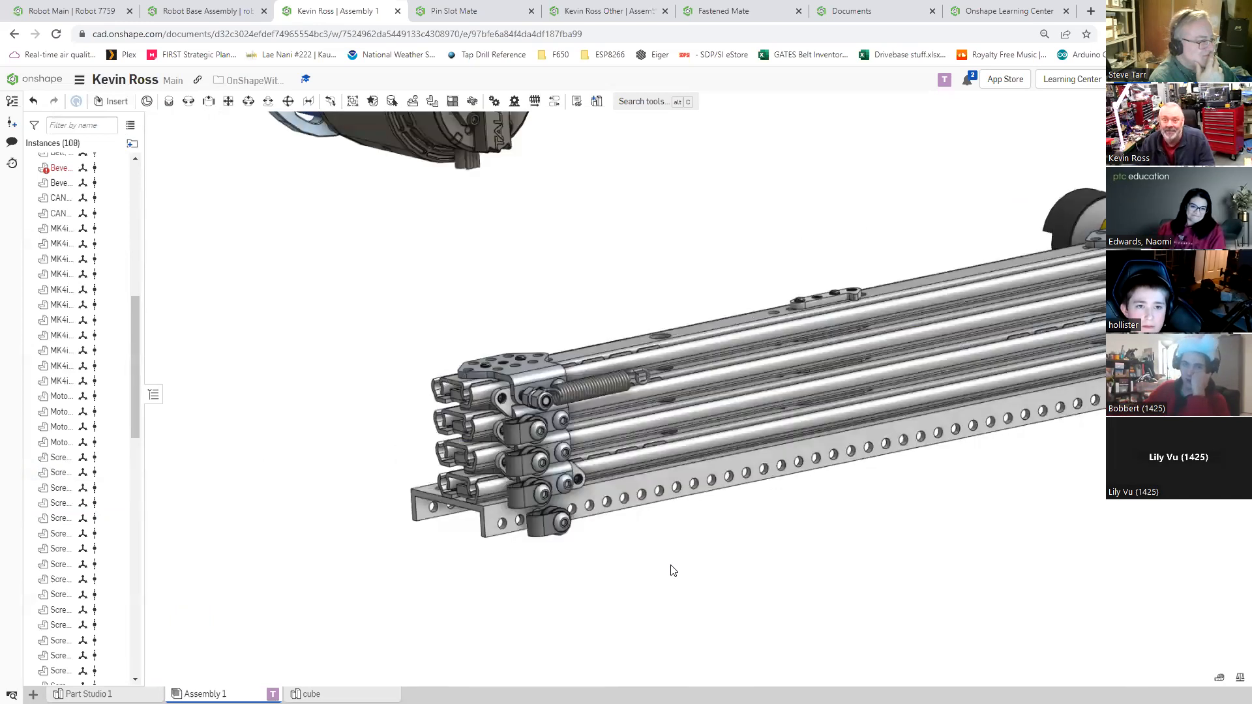
scroll(674, 571, "up", 2)
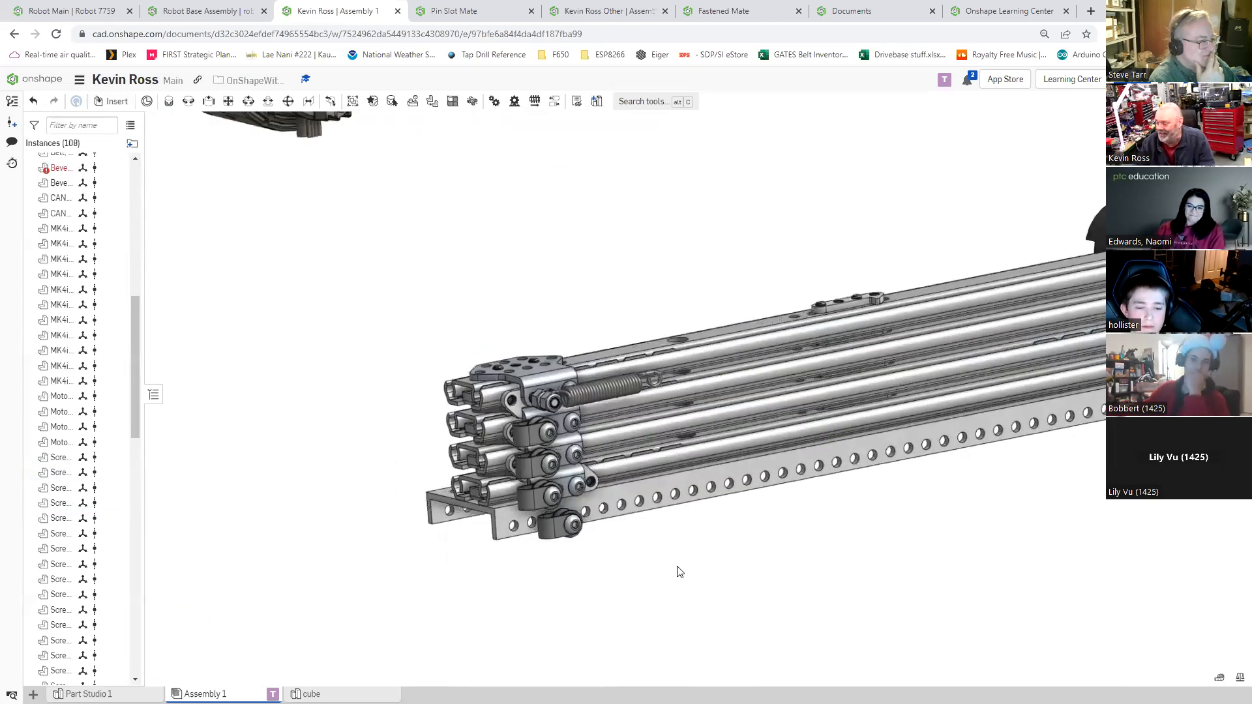
scroll(678, 571, "down", 2)
right_click_drag(678, 566, 677, 561)
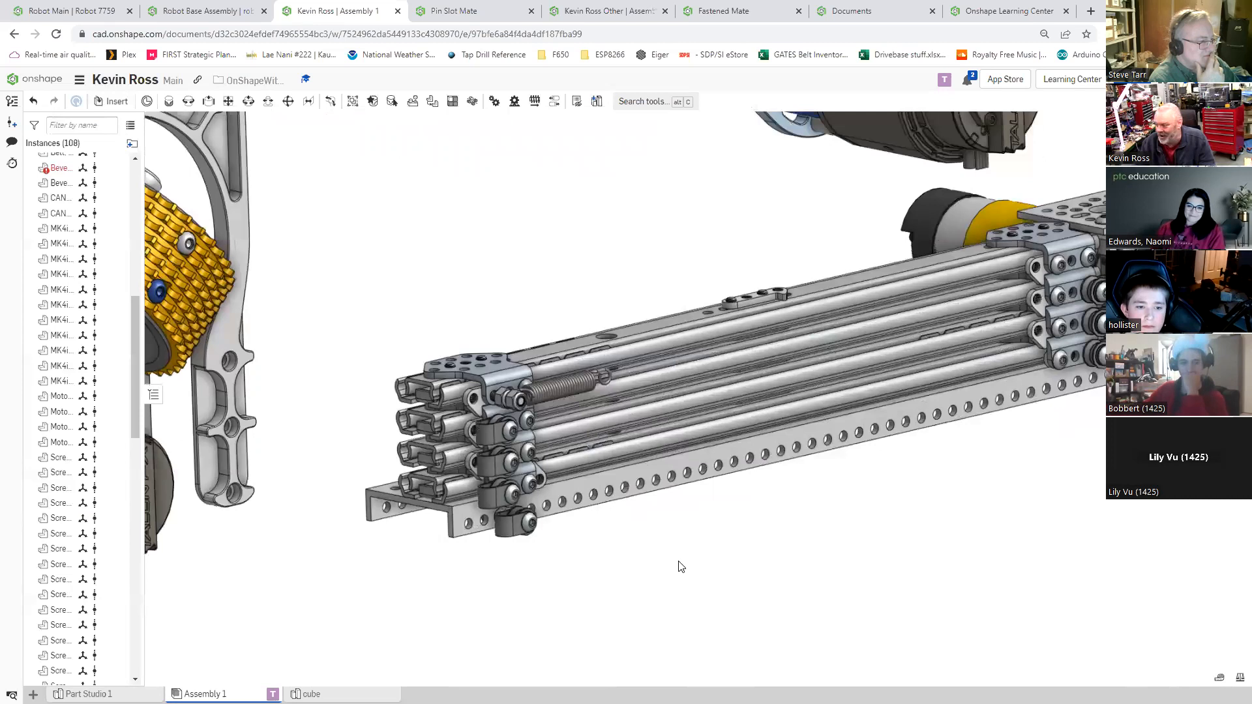
Step: Slide the top stage out past the rail stack and return it to the collapsed position
key("Up")
key("Right")
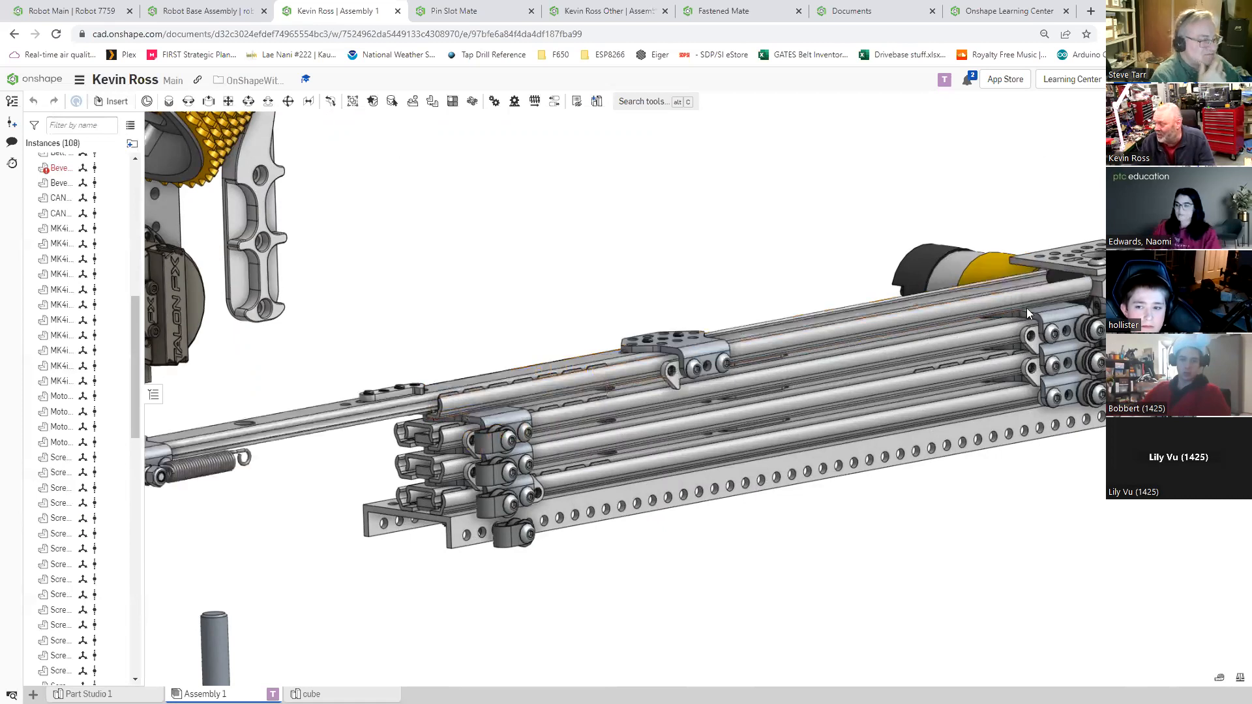
left_click(1031, 307)
left_click(624, 353)
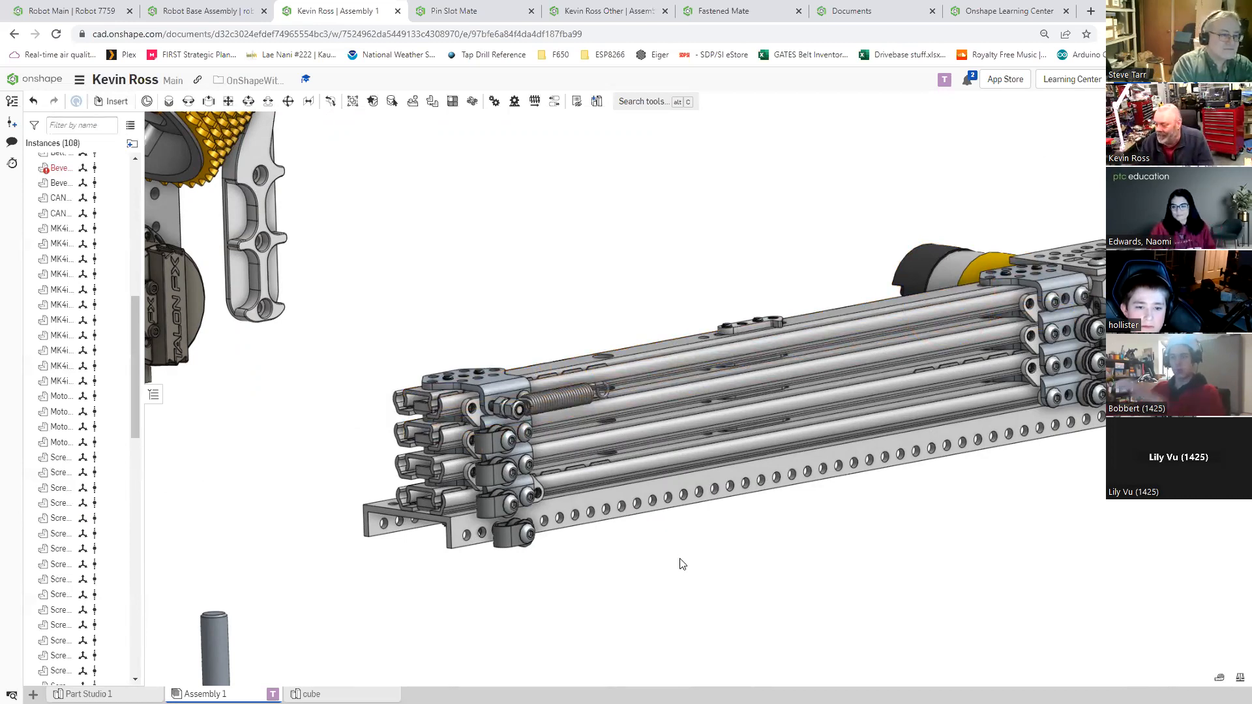
Step: Examine the collapsed slide from its open end, perforated base and motor side, along with the neighbouring swerve module
right_click_drag(680, 559, 671, 573)
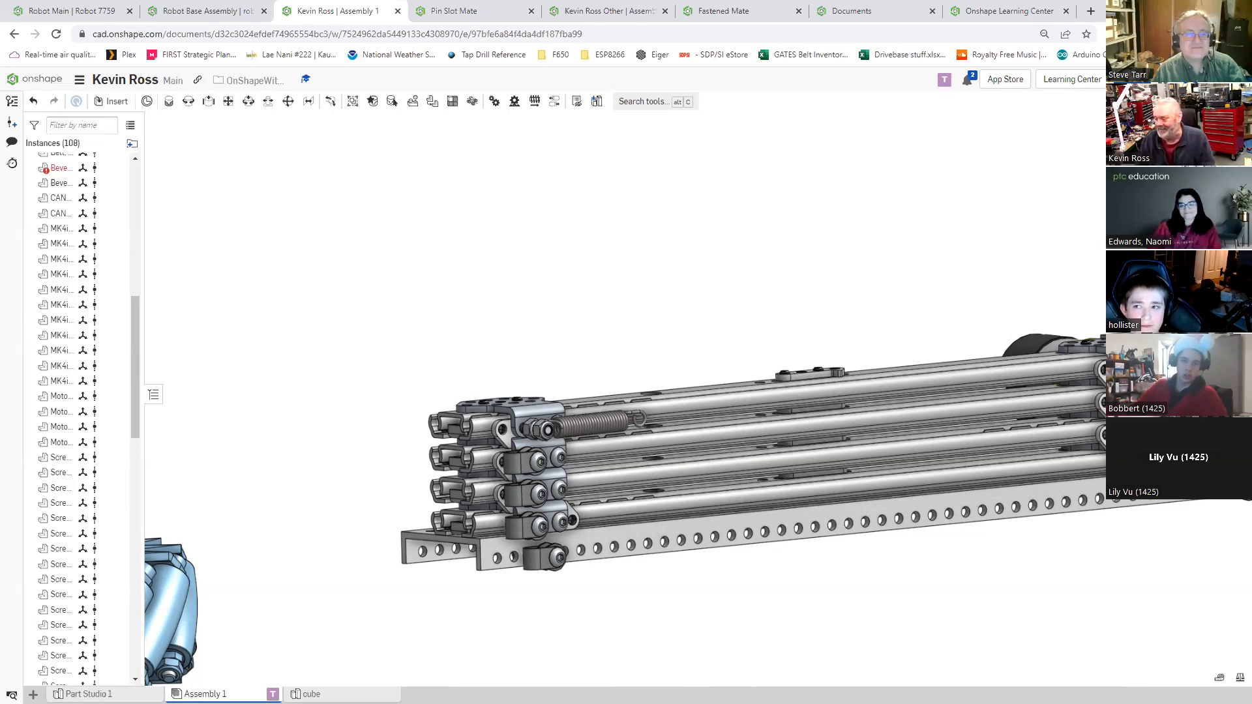
right_click_drag(710, 676, 848, 679)
right_click_drag(626, 405, 724, 450)
right_click_drag(832, 646, 639, 679)
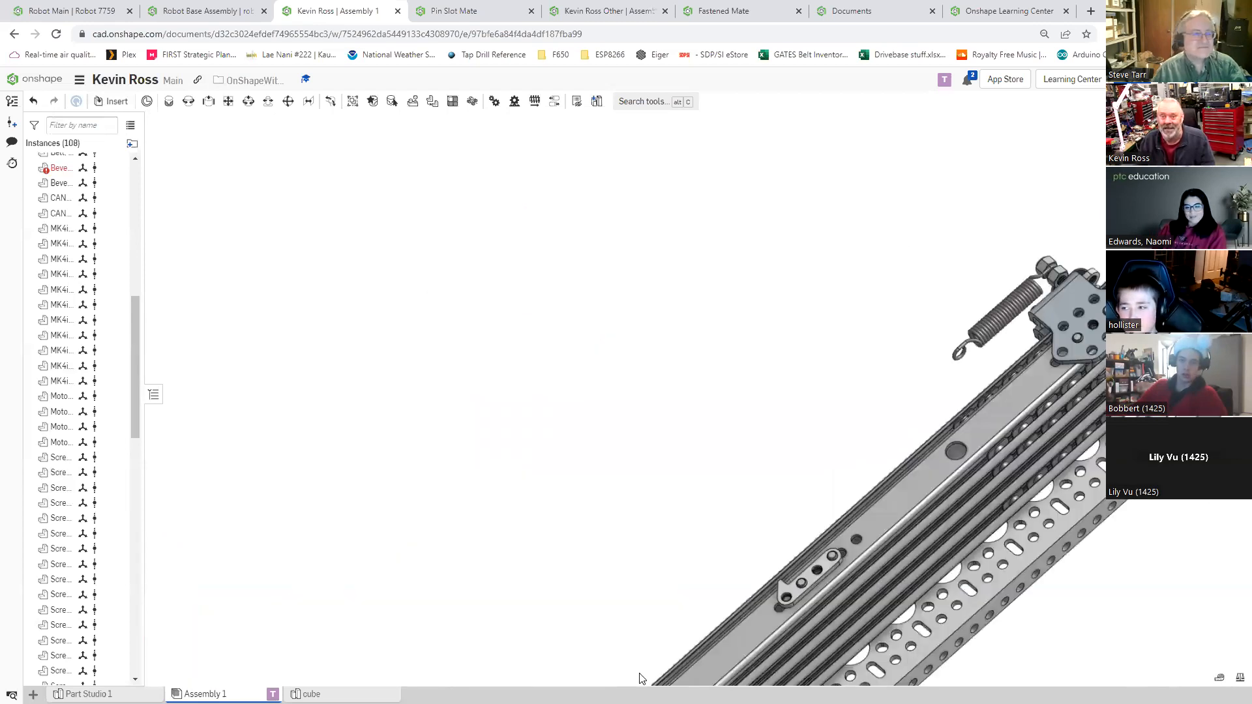
scroll(529, 571, "down", 3)
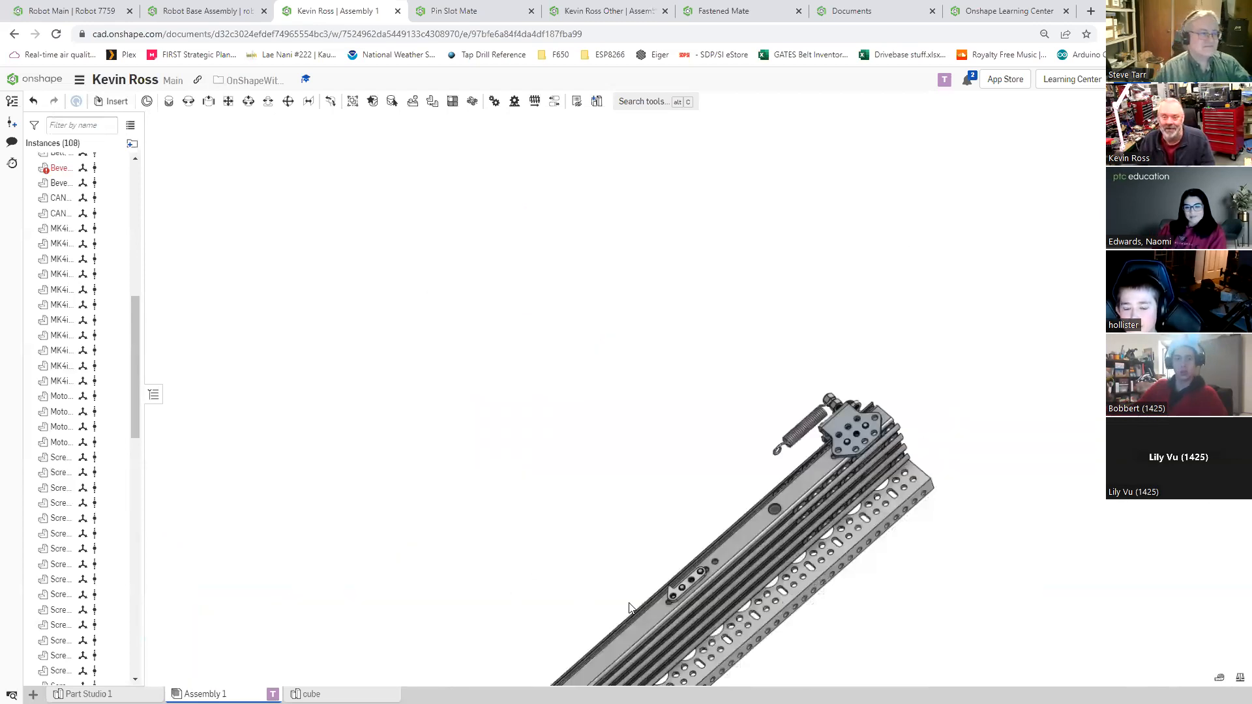
scroll(630, 608, "down", 2)
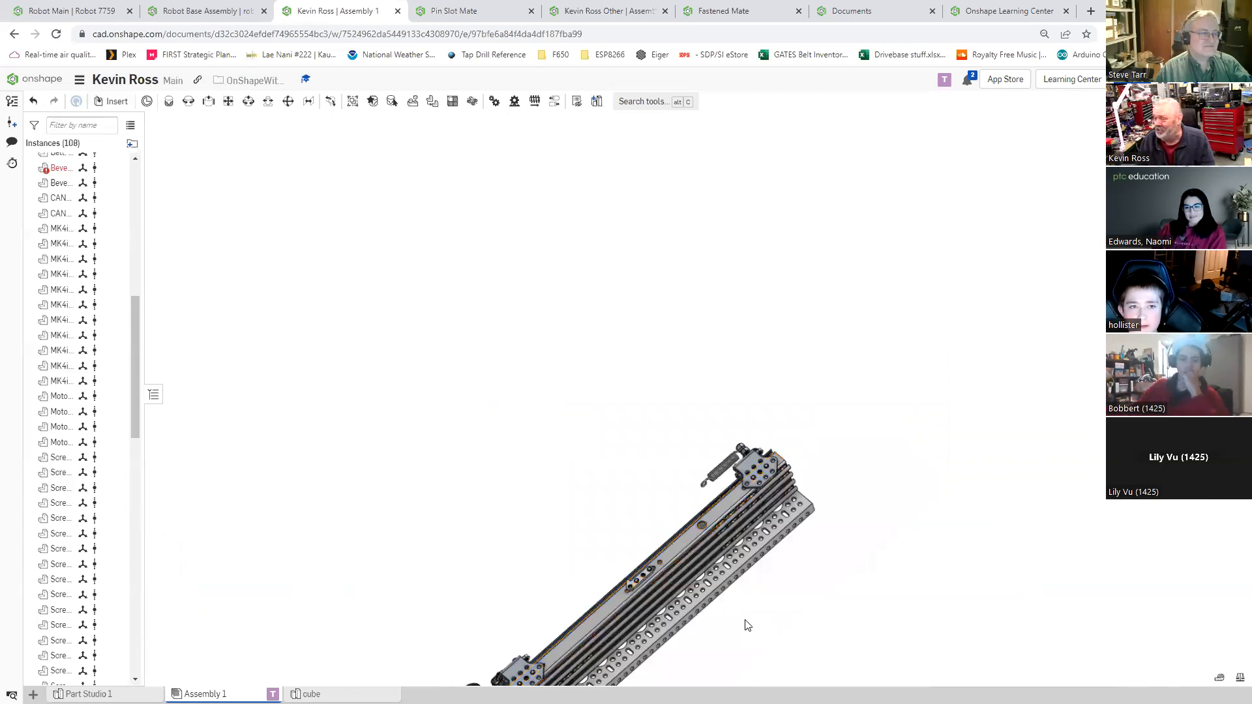
right_click_drag(745, 614, 515, 441)
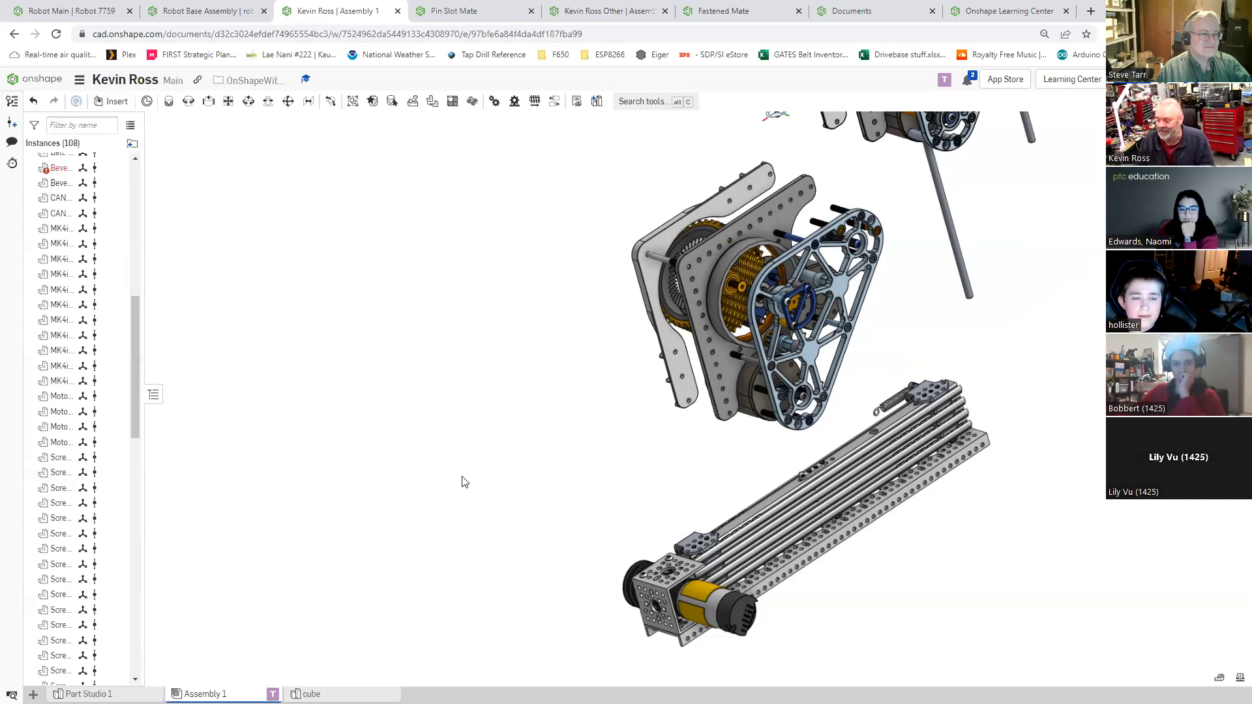
right_click_drag(476, 518, 551, 537)
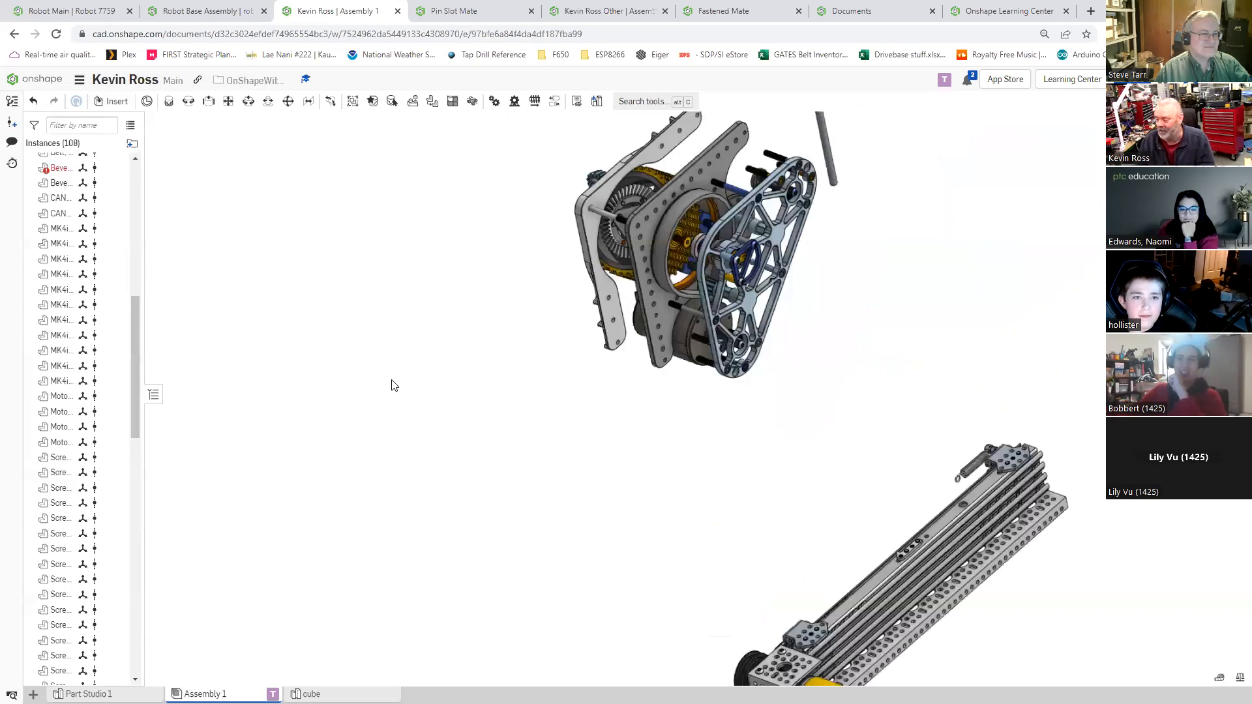
middle_click_drag(392, 385, 411, 392)
scroll(418, 403, "up", 2)
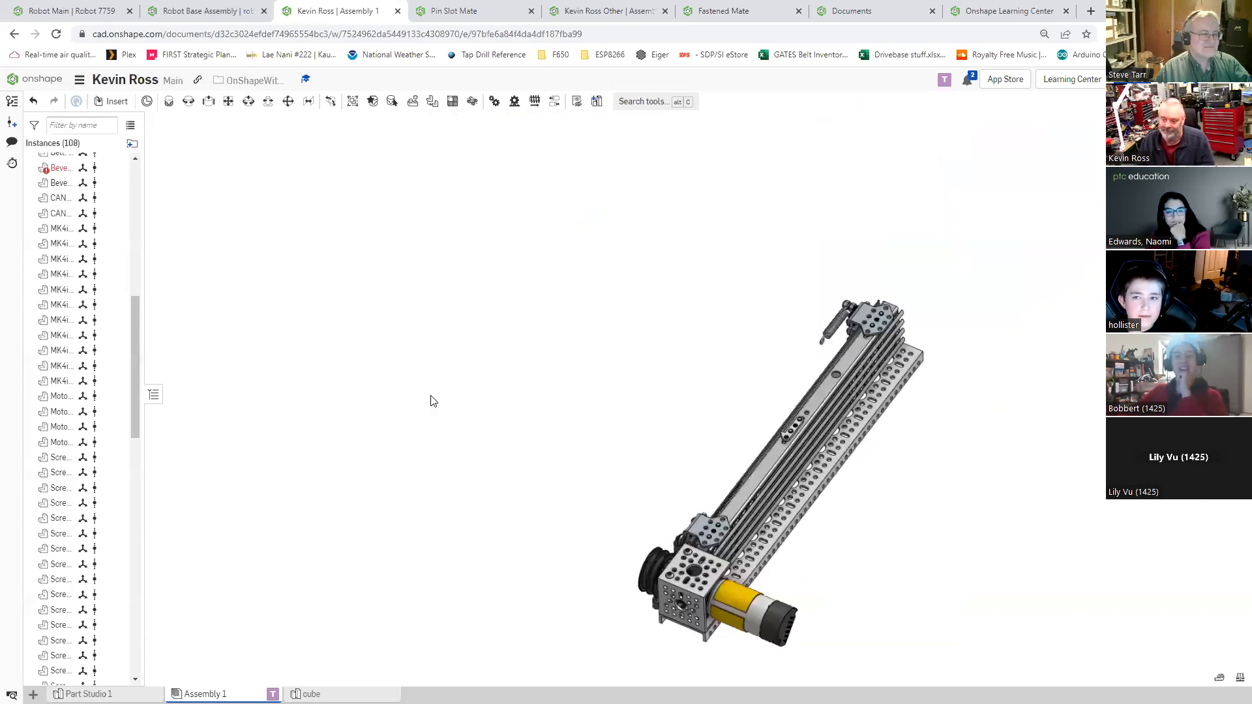